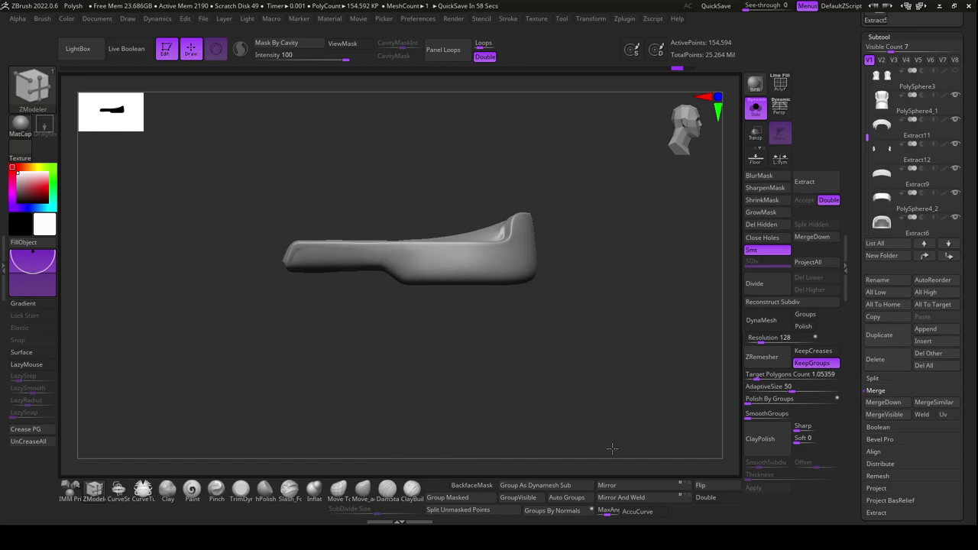
Cut two KnifeRect notches into the sole's bottom edge and turn on PolyF
click(37, 93)
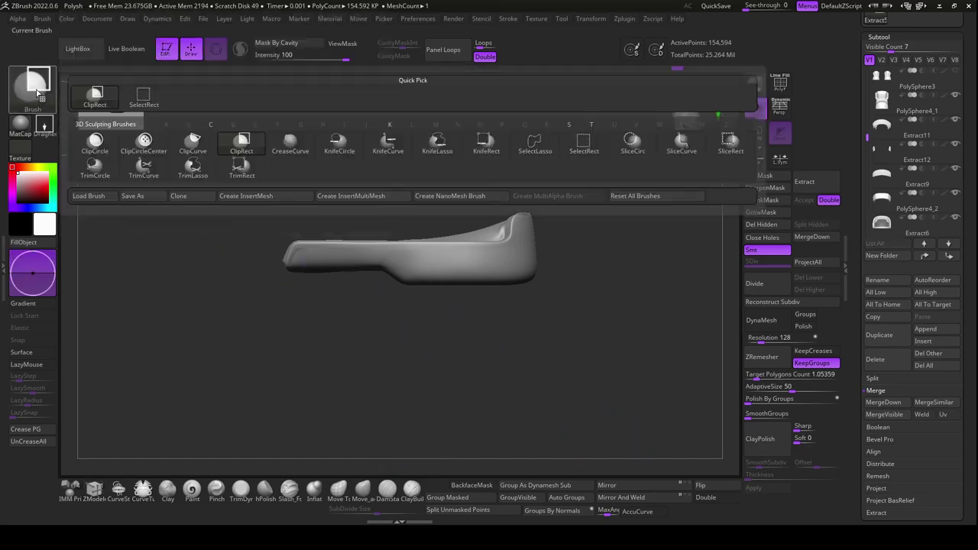
mouse_move(486, 144)
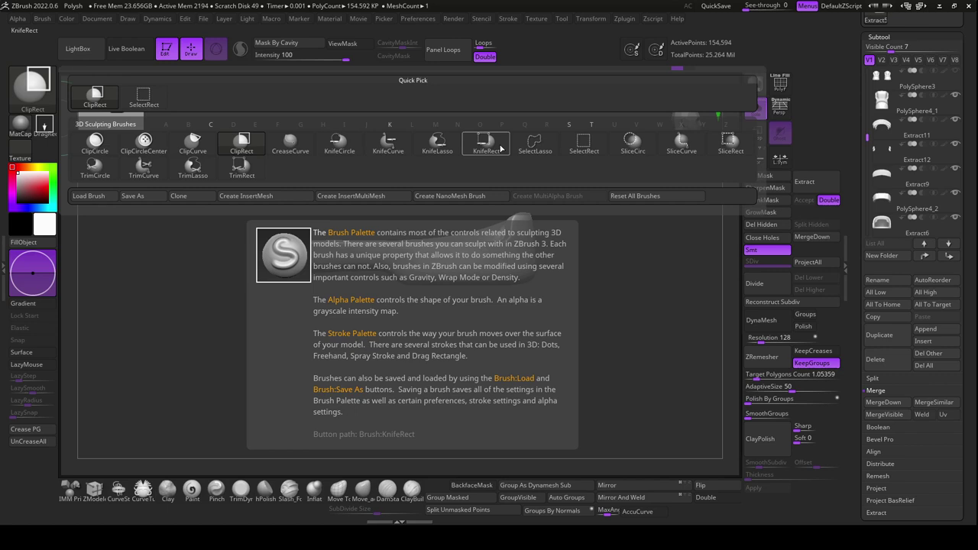
click(486, 142)
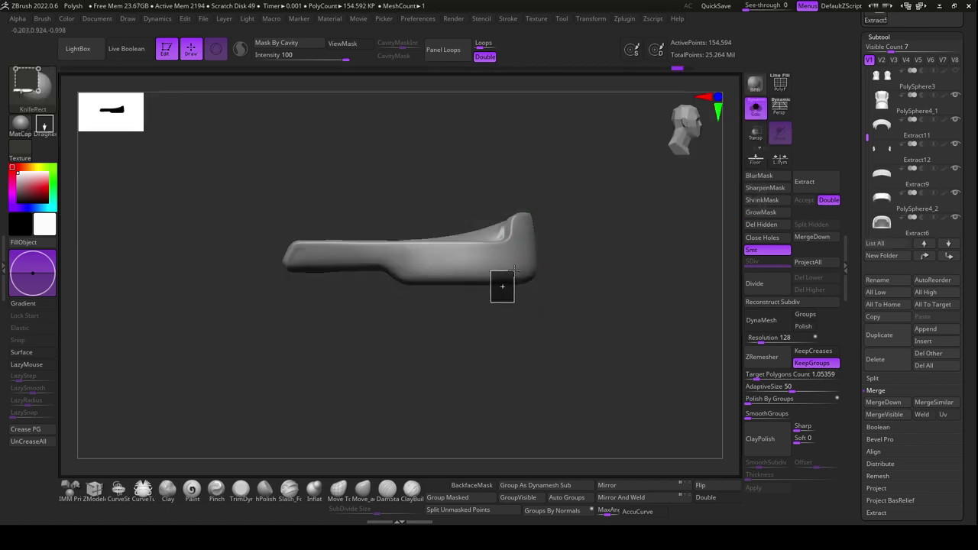
drag(514, 270, 535, 286)
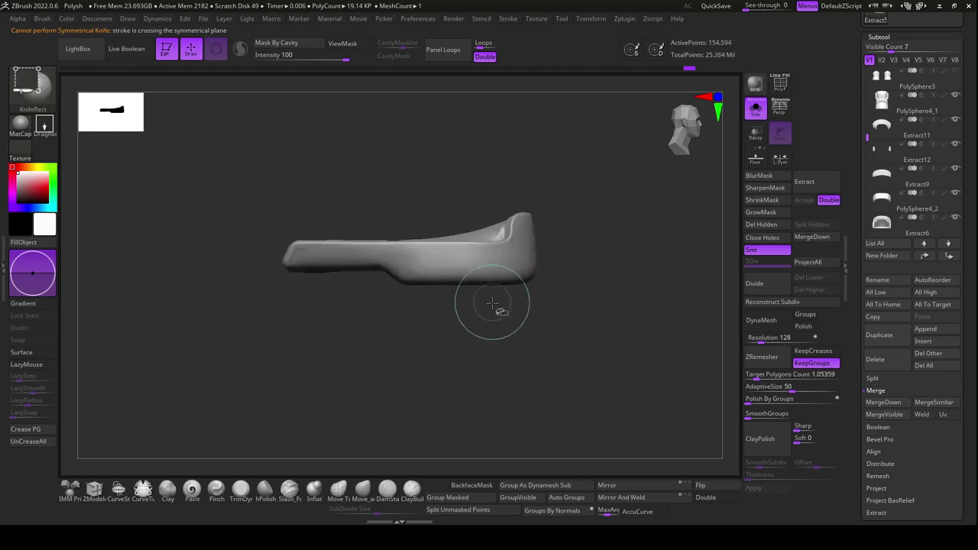
drag(514, 270, 517, 271)
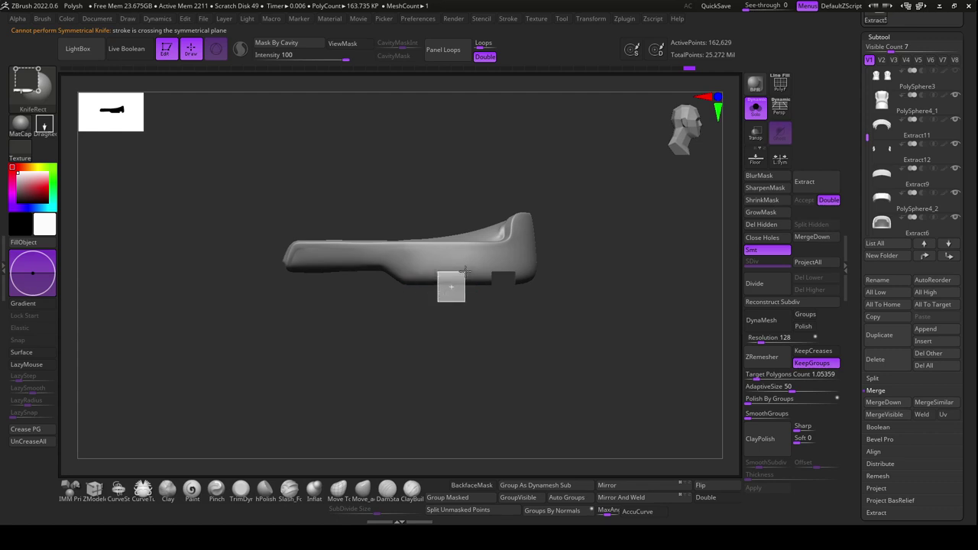
drag(464, 269, 464, 270)
mouse_move(560, 346)
mouse_down()
mouse_move(594, 271)
mouse_move(602, 333)
mouse_move(594, 321)
mouse_move(624, 290)
mouse_move(622, 245)
mouse_move(622, 284)
mouse_move(647, 301)
mouse_move(616, 267)
mouse_move(651, 306)
mouse_move(587, 303)
mouse_move(618, 375)
mouse_move(623, 320)
mouse_move(624, 356)
mouse_move(627, 328)
mouse_move(636, 342)
mouse_move(649, 341)
mouse_move(636, 342)
mouse_up()
click(780, 84)
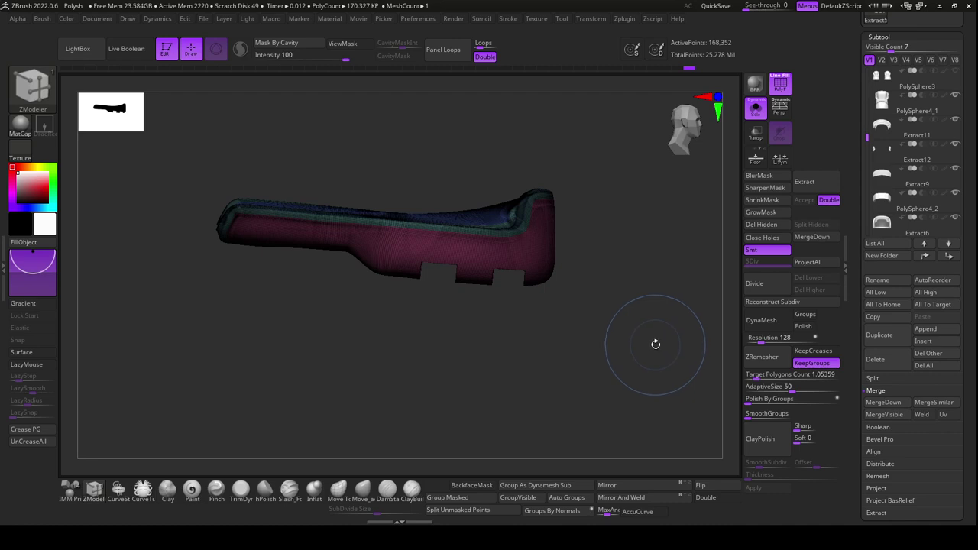
Undo the earlier cuts and recut two KnifeRect notches along the sole's bottom edge
key(ctrl+z)
drag(650, 350, 639, 341)
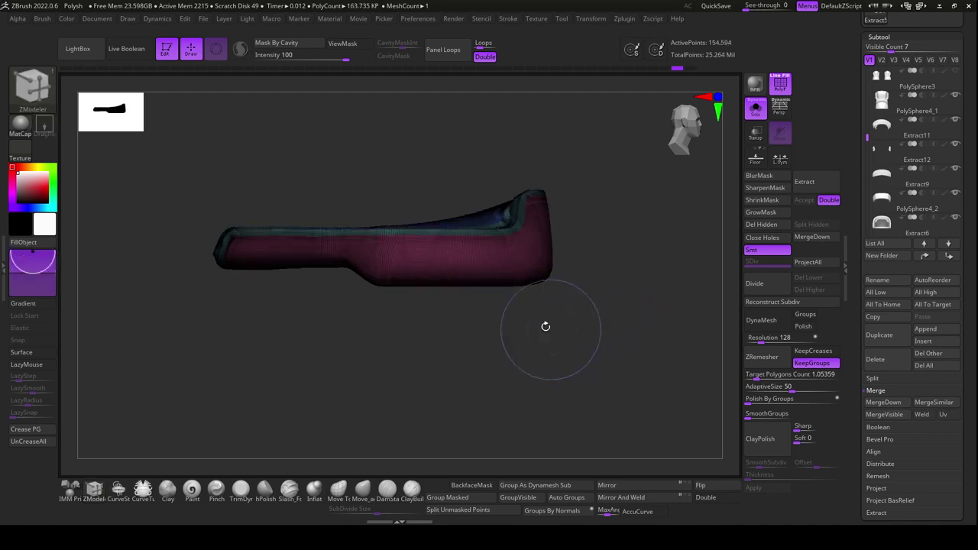
key(ctrl+shift)
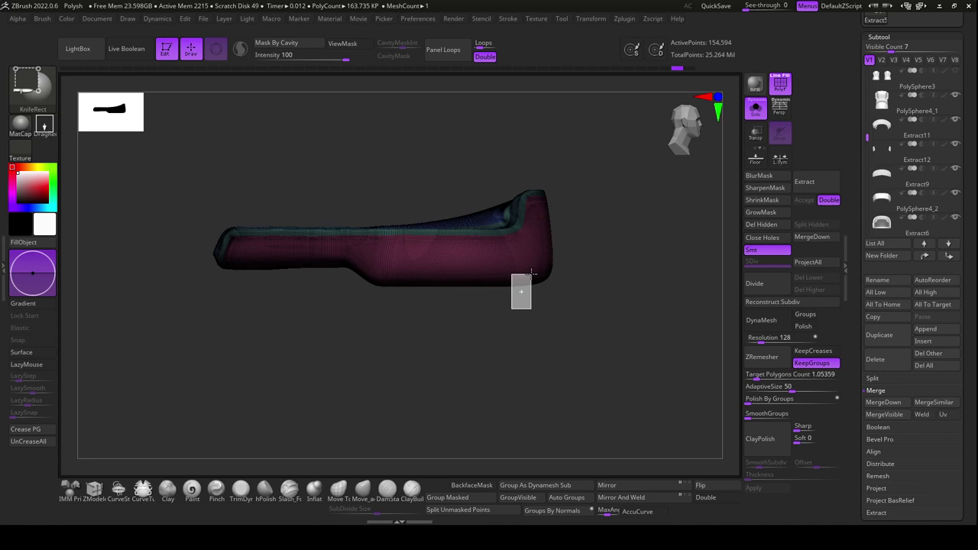
ctrl+shift+drag(533, 272, 535, 274)
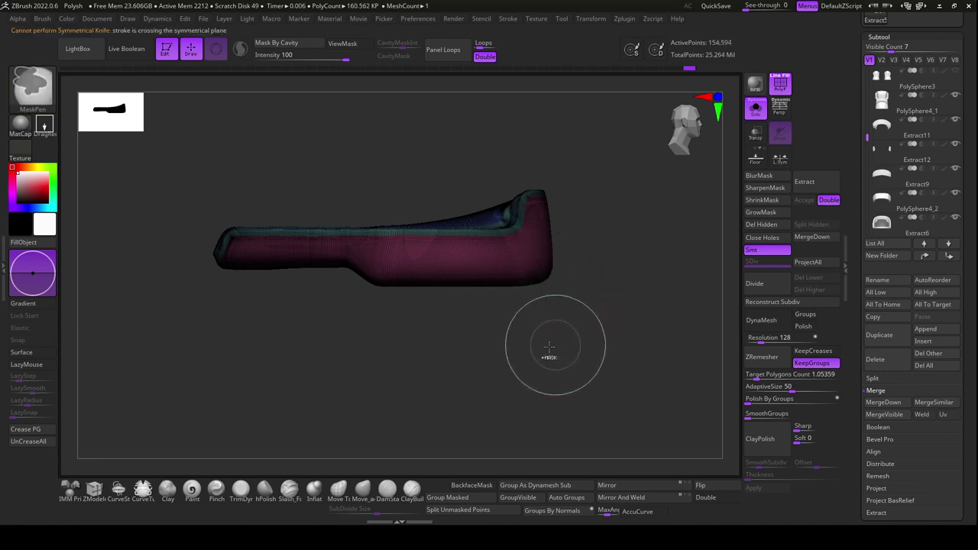
ctrl+shift+drag(525, 273, 524, 277)
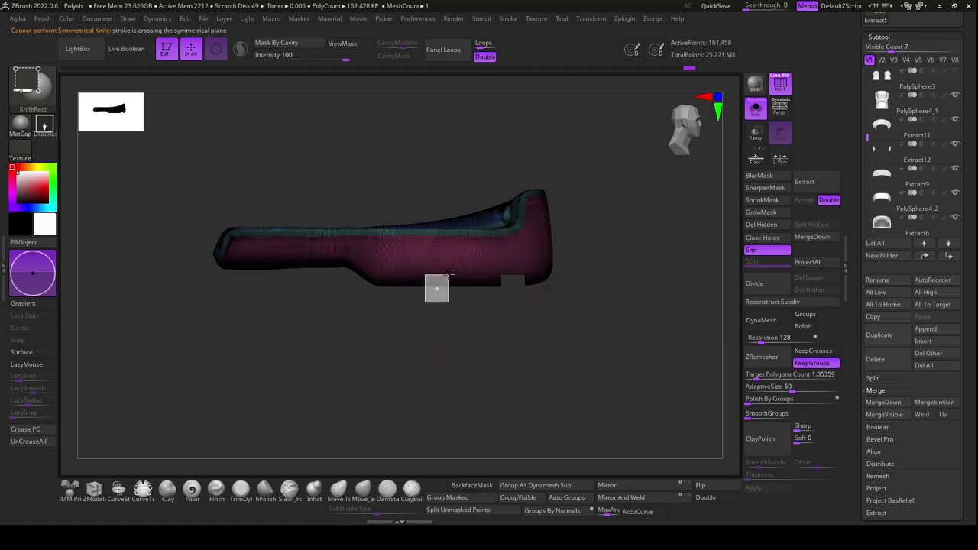
ctrl+shift+drag(449, 274, 449, 276)
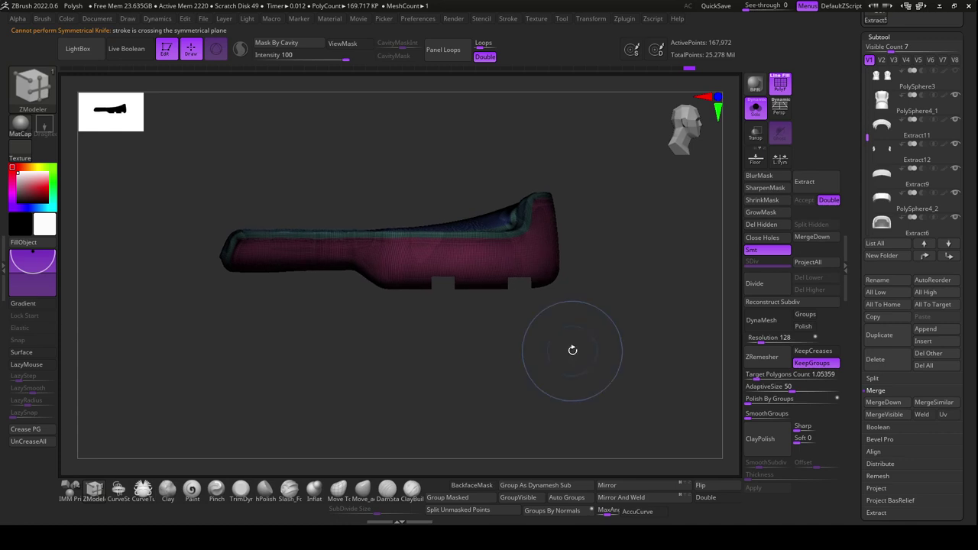
key(ctrl+z)
key(ctrl+z)
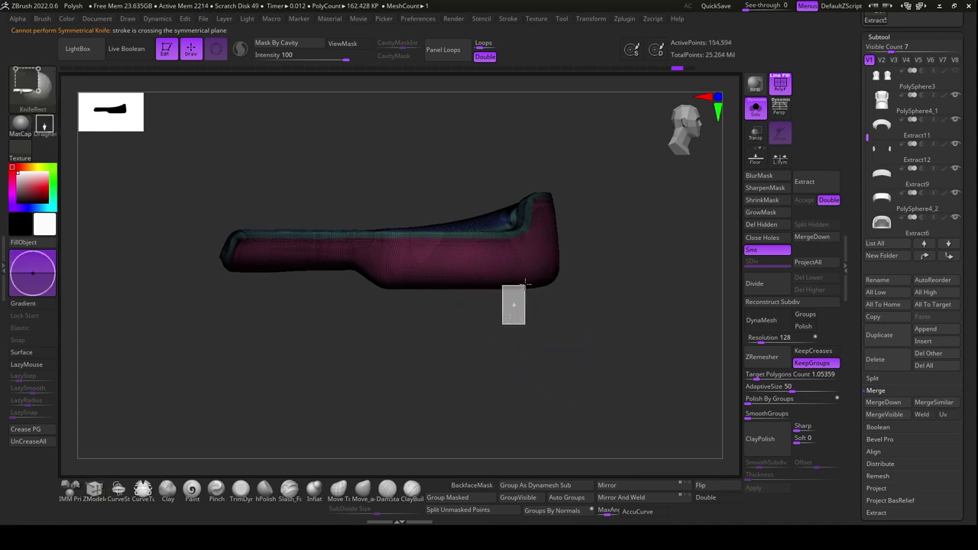
ctrl+shift+drag(527, 275, 528, 277)
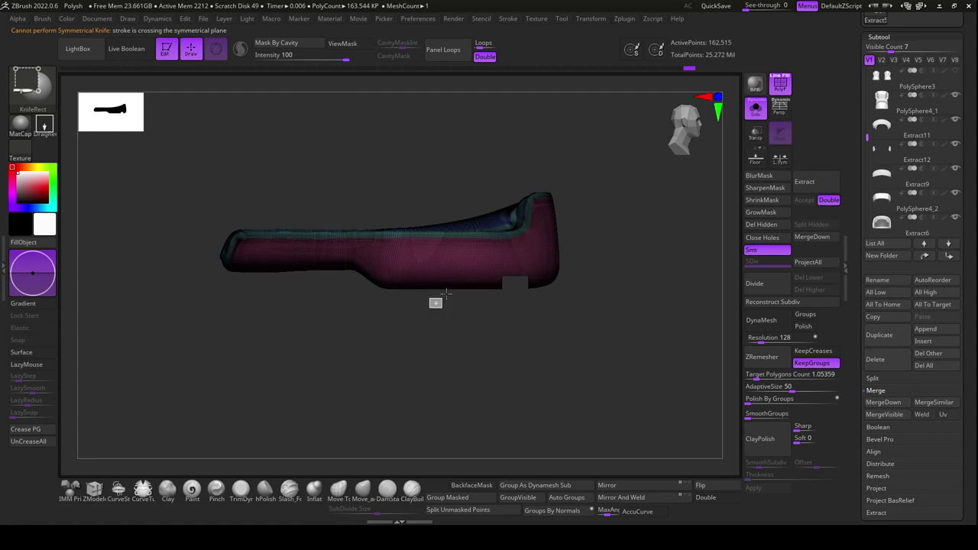
ctrl+shift+drag(459, 273, 460, 276)
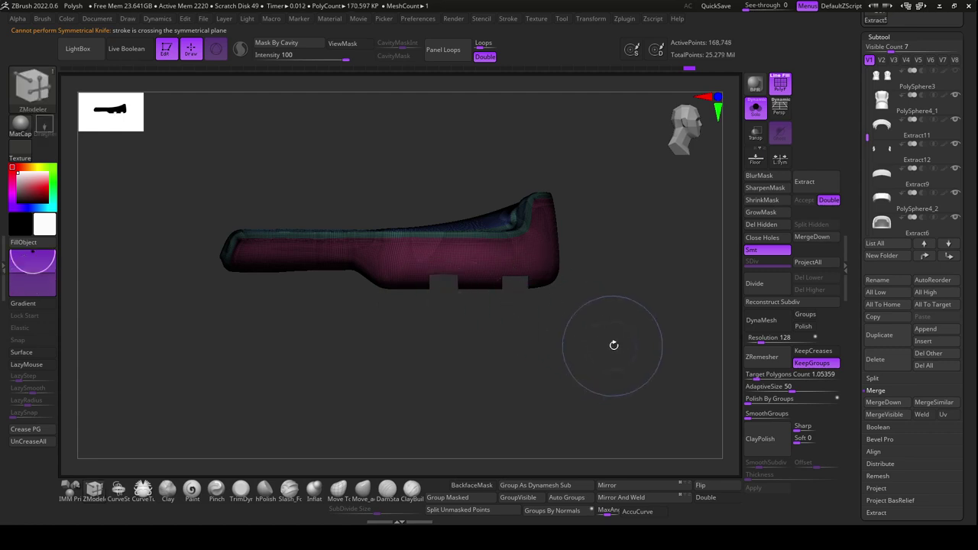
drag(603, 342, 625, 349)
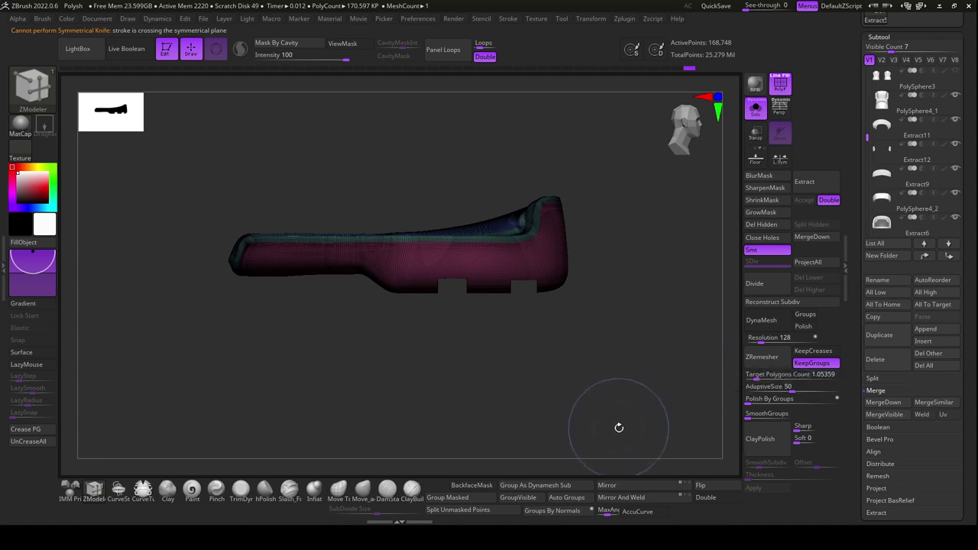
Apply Groups By Normals, then make another KnifeRect cut that trims the mesh down
click(575, 512)
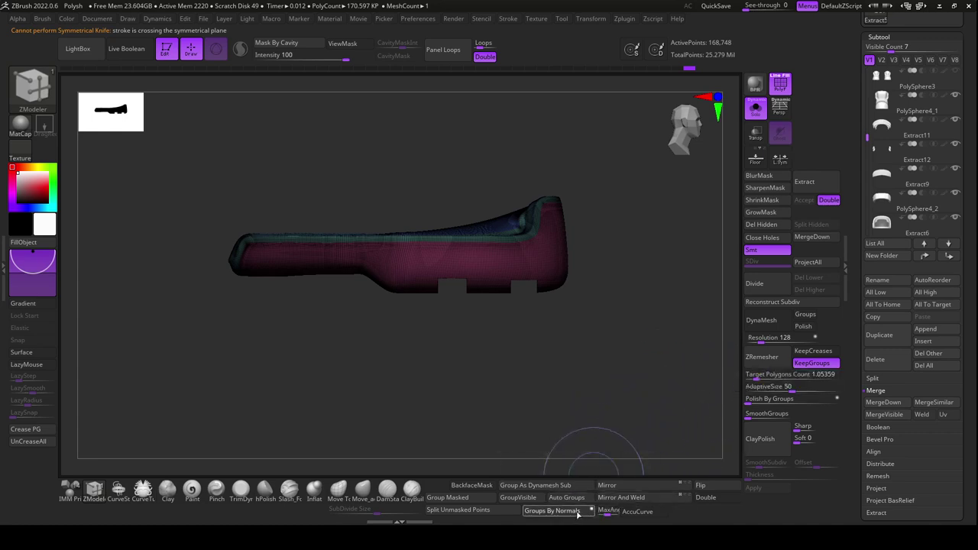
mouse_move(608, 411)
mouse_down()
mouse_move(599, 298)
mouse_move(604, 399)
mouse_move(611, 386)
mouse_move(574, 306)
mouse_move(589, 344)
mouse_up()
key(ctrl+shift)
ctrl+shift+drag(526, 327, 518, 334)
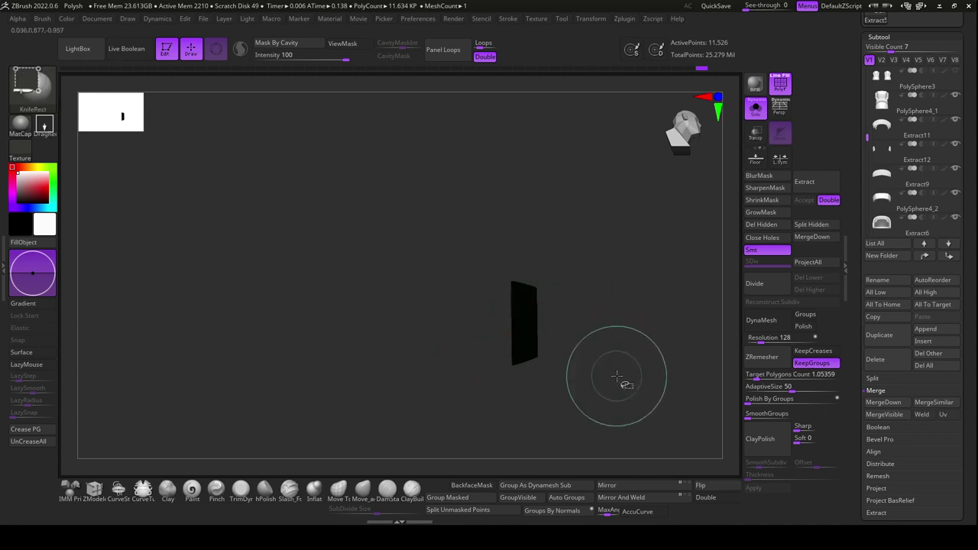
Undo the oversized cut, isolate the two notch slabs with SelectRect, and regroup them by normals
key(ctrl+z)
click(41, 97)
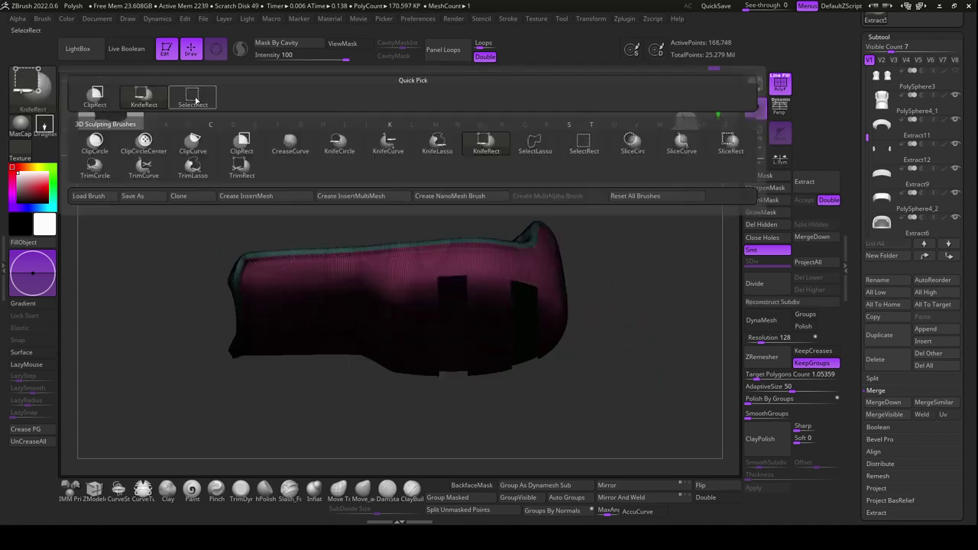
click(195, 100)
ctrl+shift+click(524, 316)
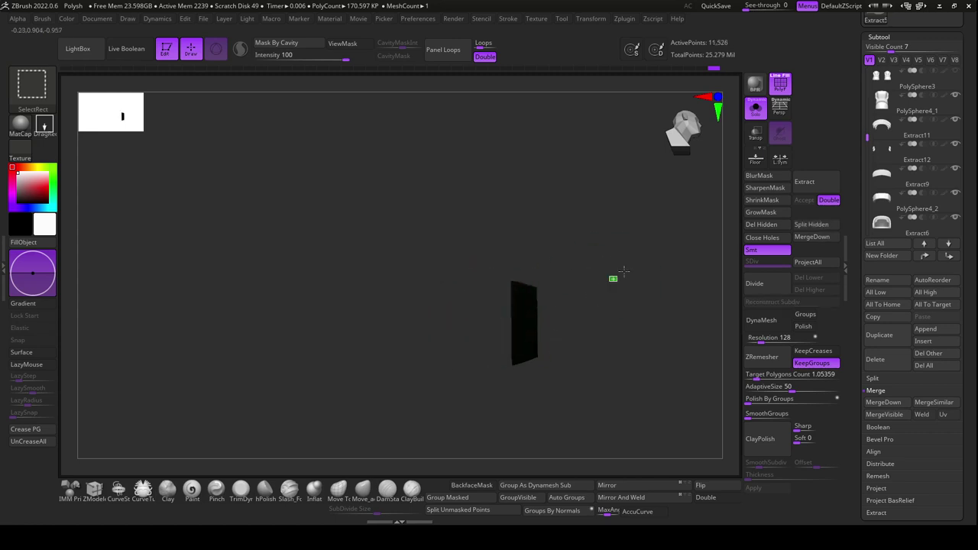
ctrl+shift+click(623, 272)
ctrl+alt+shift+click(452, 317)
ctrl+shift+click(618, 395)
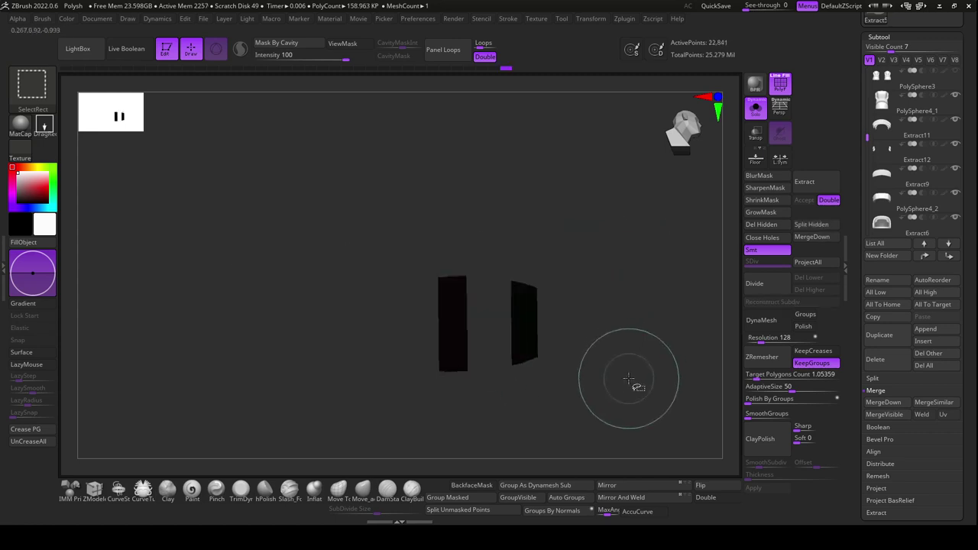
click(585, 514)
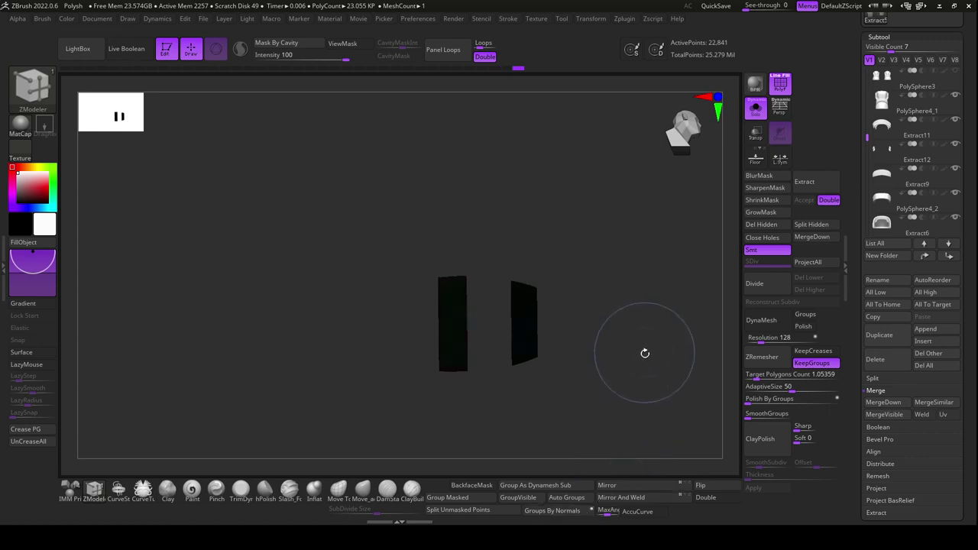
Unhide the whole sole and ZRemesh it into clean quads
ctrl+shift+click(643, 366)
mouse_move(655, 356)
mouse_down()
mouse_move(675, 306)
mouse_move(655, 247)
mouse_move(613, 258)
mouse_move(652, 273)
mouse_move(673, 306)
mouse_move(649, 397)
mouse_move(654, 417)
mouse_up()
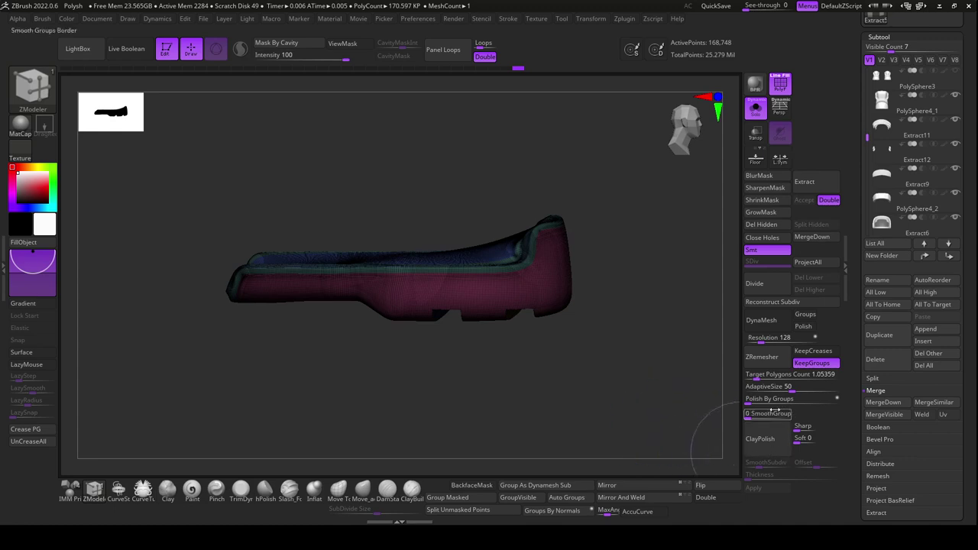
mouse_move(624, 360)
mouse_down()
mouse_move(649, 389)
mouse_move(694, 395)
mouse_up()
click(762, 357)
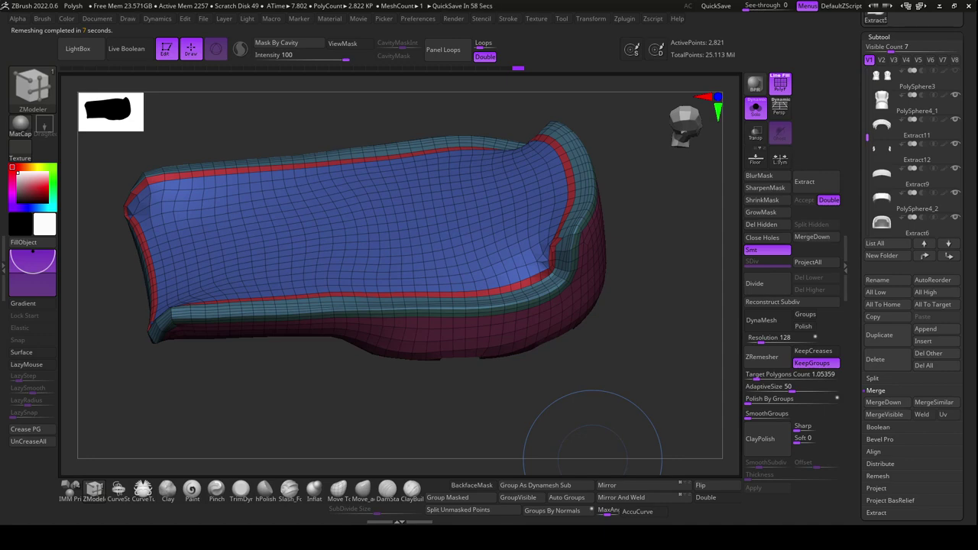
Enable Dynamic Subdiv and inspect the rounded green and blue grooves on the underside
mouse_move(666, 430)
mouse_down()
mouse_move(665, 315)
mouse_move(685, 351)
mouse_up()
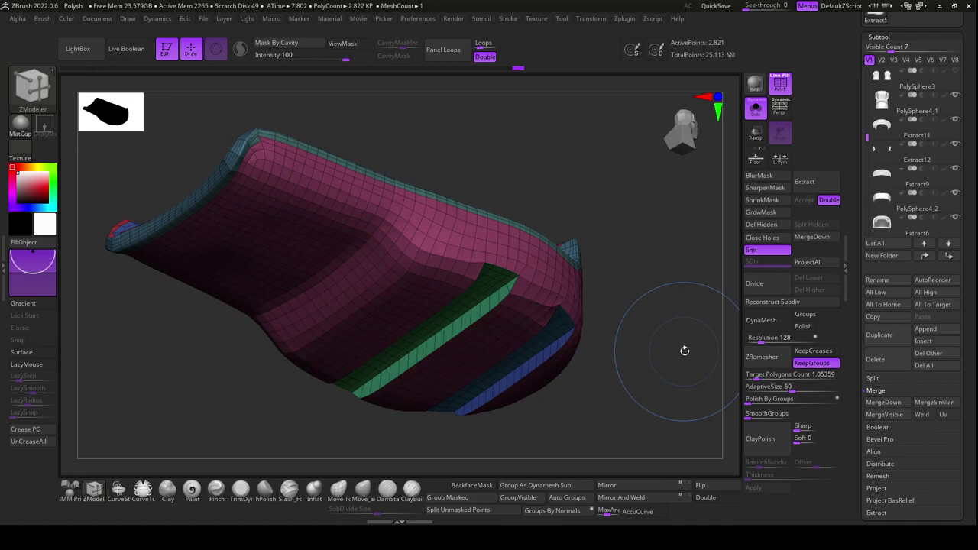
key(d)
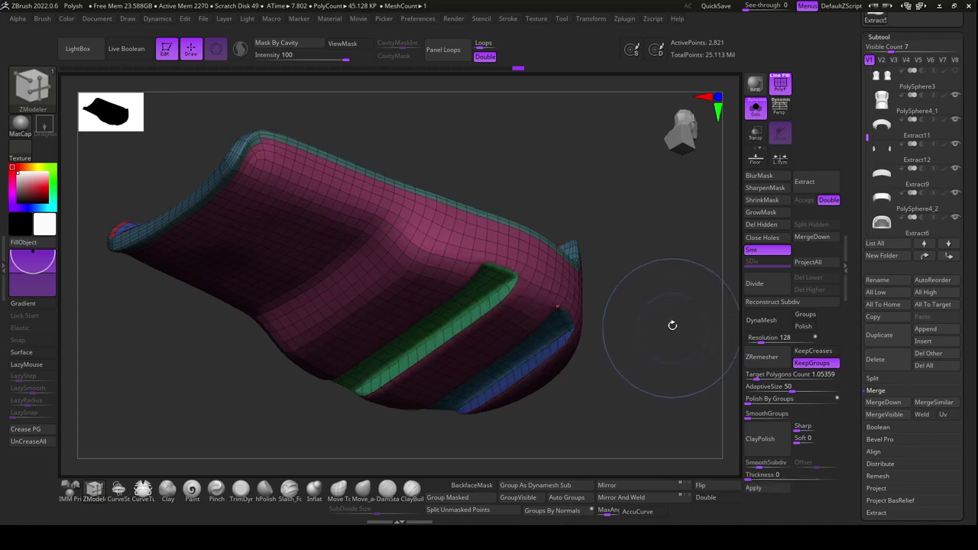
mouse_move(670, 336)
mouse_down()
mouse_move(665, 298)
mouse_move(682, 336)
mouse_move(680, 316)
mouse_move(678, 361)
mouse_move(683, 337)
mouse_move(671, 338)
mouse_up()
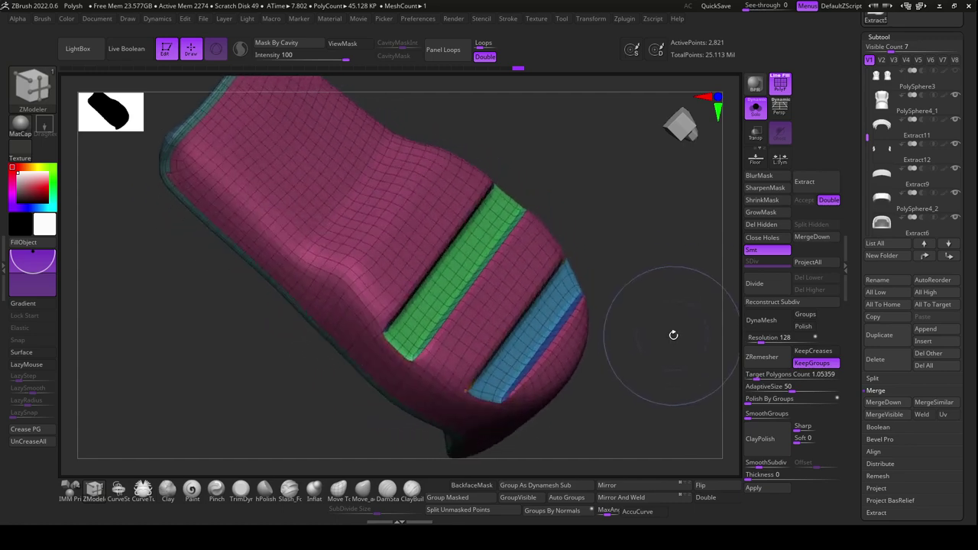
mouse_move(673, 335)
mouse_down()
mouse_move(665, 352)
mouse_move(581, 370)
mouse_up()
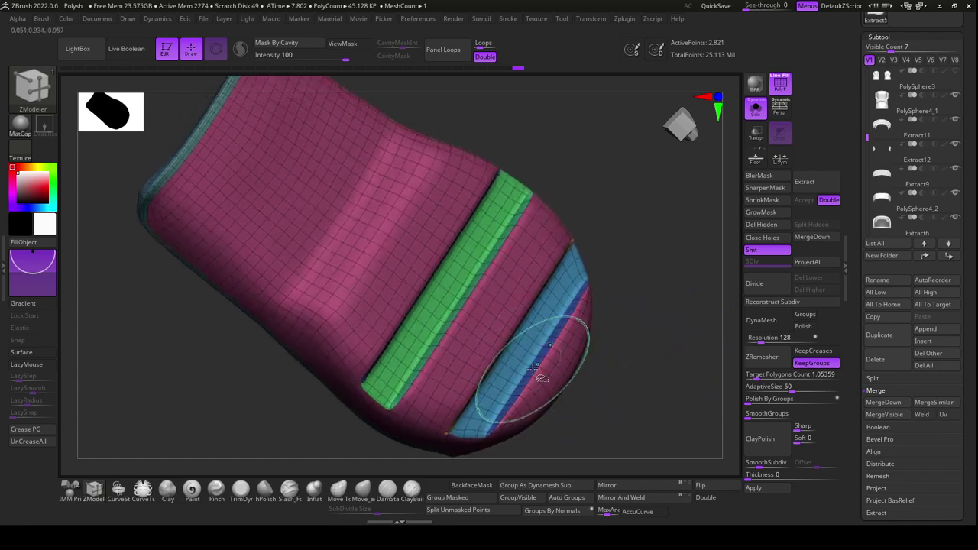
Isolate the blue groove strip, give it a new green polygroup, and show the whole sole
ctrl+shift+click(541, 378)
ctrl+shift+click(658, 330)
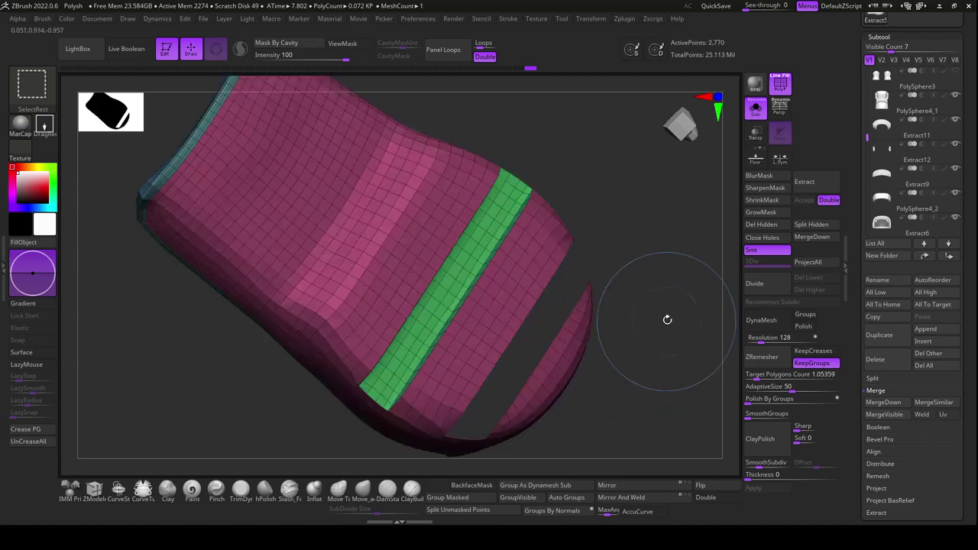
ctrl+shift+click(667, 320)
drag(667, 320, 596, 280)
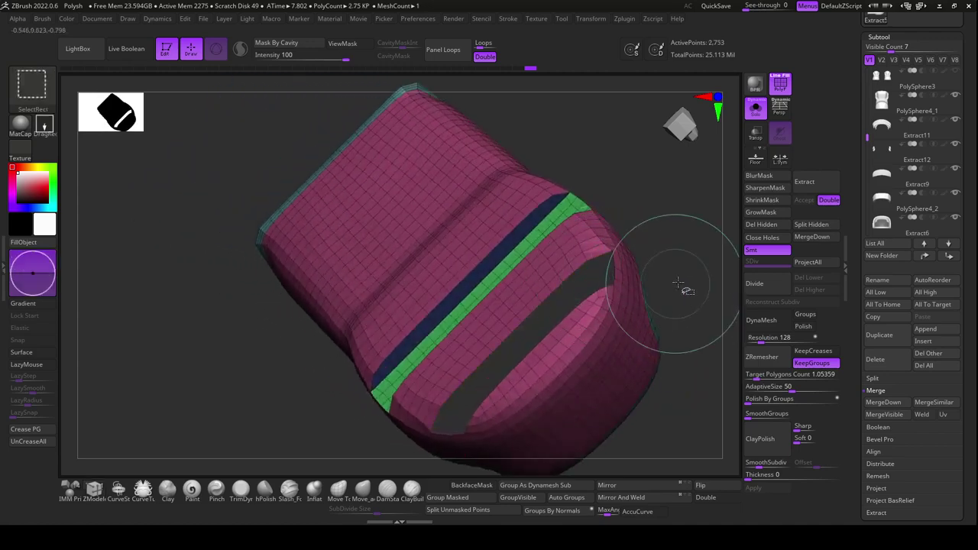
ctrl+shift+click(679, 285)
drag(683, 273, 694, 292)
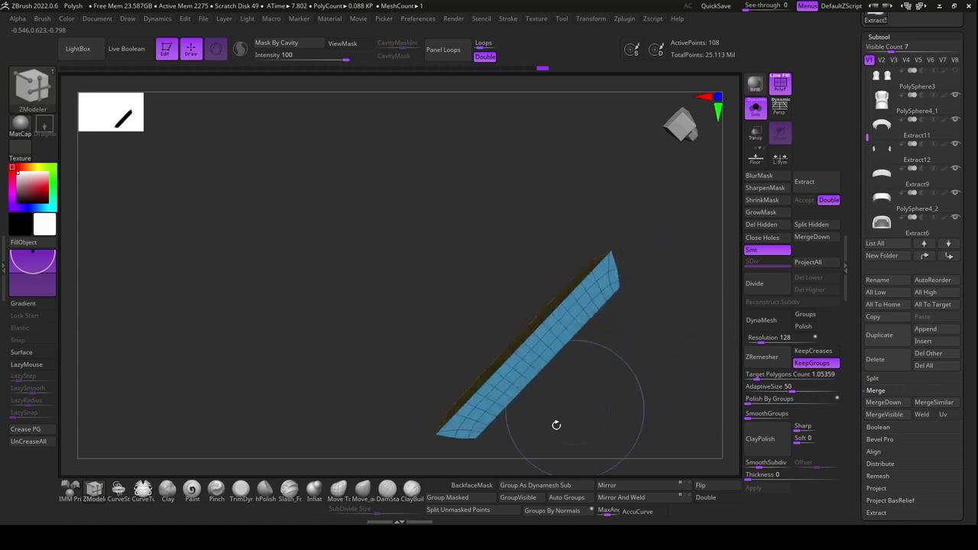
click(528, 498)
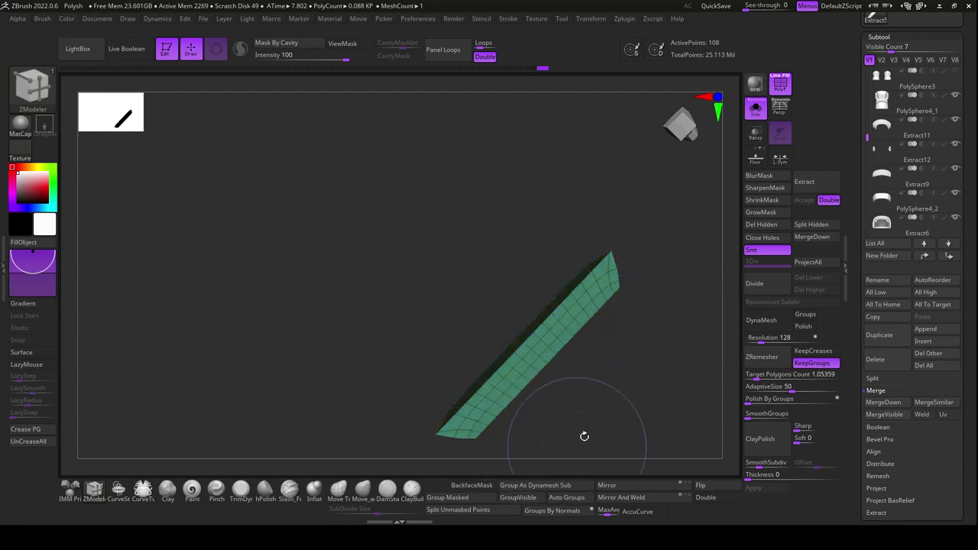
ctrl+shift+click(642, 426)
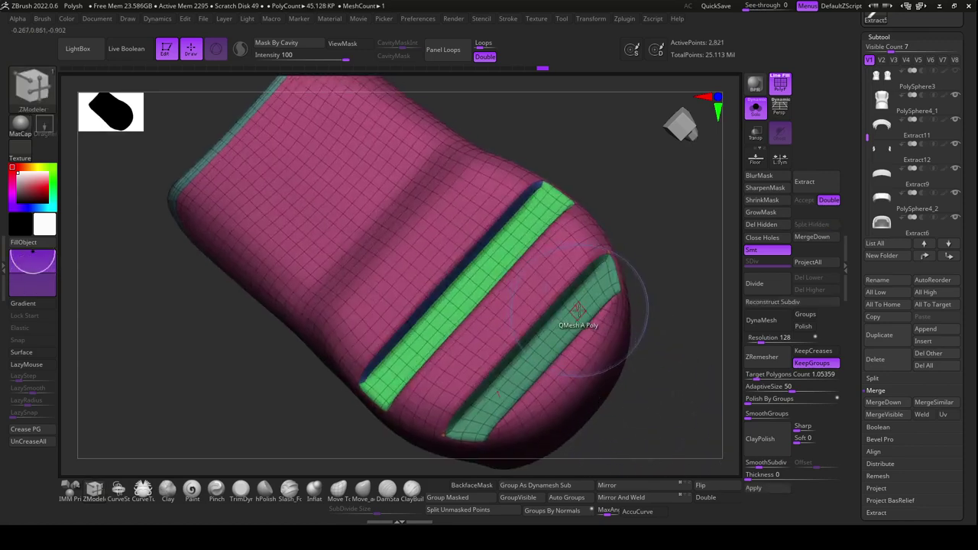
Inset the second green strip with ZModeler's Inset Polygroup All, then check it in isolation
key(space)
click(528, 188)
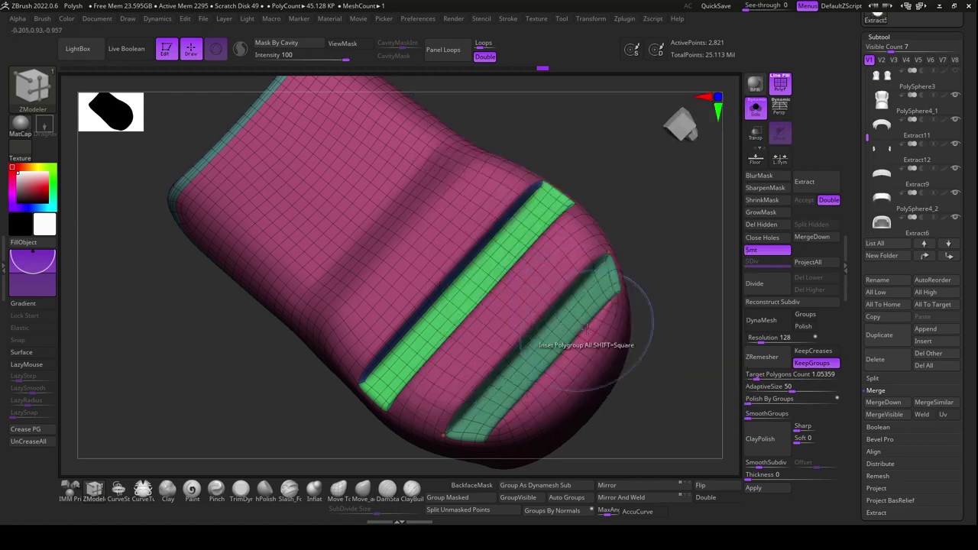
drag(587, 300, 585, 303)
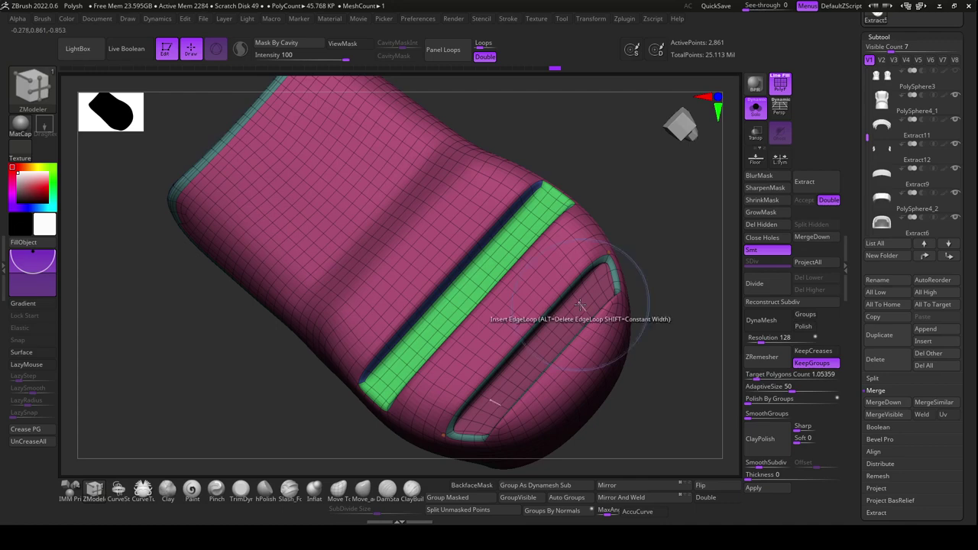
ctrl+shift+click(585, 312)
mouse_move(590, 312)
mouse_down()
mouse_move(602, 279)
mouse_move(568, 360)
mouse_move(525, 354)
mouse_up()
ctrl+shift+click(670, 389)
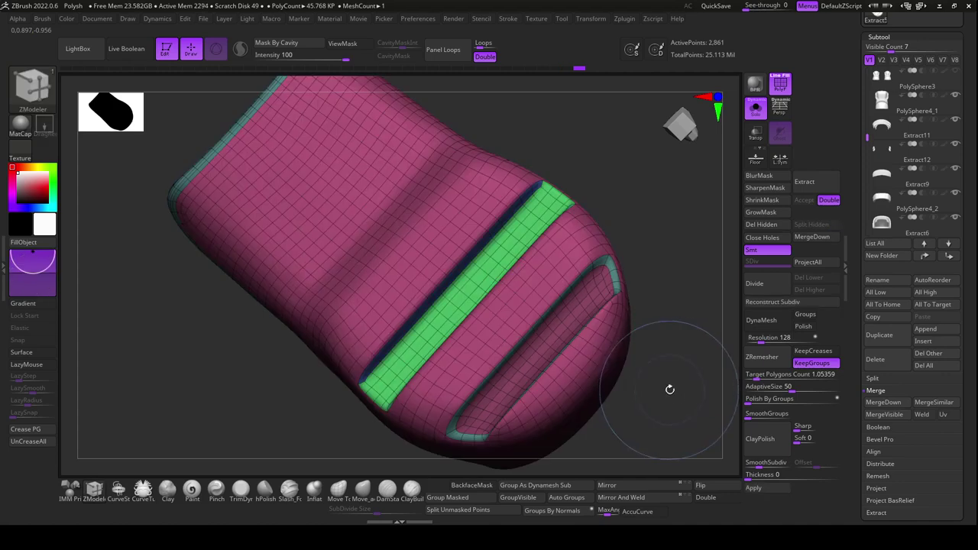
mouse_move(669, 389)
mouse_down()
mouse_move(658, 434)
mouse_move(673, 421)
mouse_move(586, 349)
mouse_up()
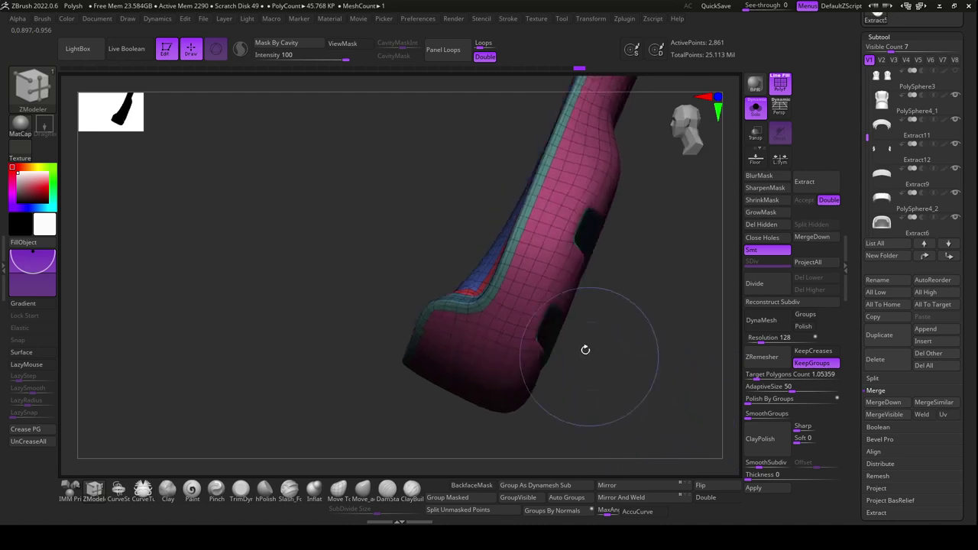
Try insetting the pink side area as a new polygroup, then undo it
drag(551, 272, 546, 277)
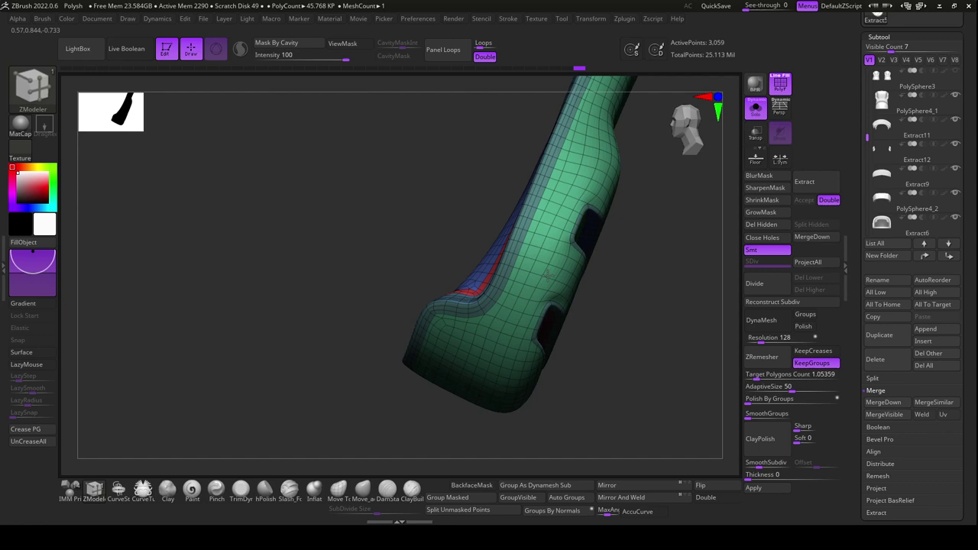
mouse_move(659, 373)
mouse_down()
mouse_move(636, 403)
mouse_move(522, 406)
mouse_move(564, 405)
mouse_move(546, 390)
mouse_move(573, 354)
mouse_move(604, 393)
mouse_move(599, 378)
mouse_move(654, 382)
mouse_move(538, 400)
mouse_move(482, 369)
mouse_up()
key(ctrl+z)
Isolate the dark groove insert, invert visibility, and delete the hidden insert pieces
ctrl+shift+click(445, 361)
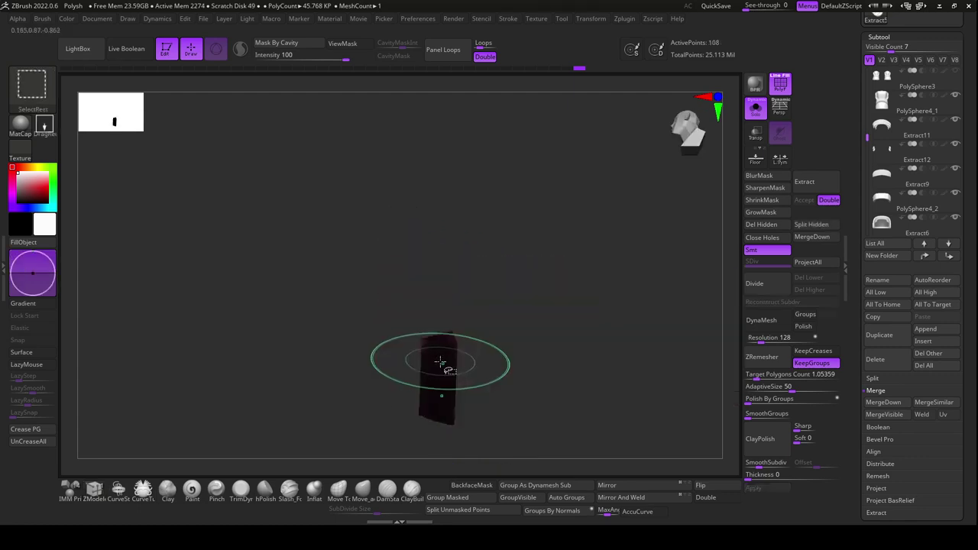
ctrl+shift+click(372, 430)
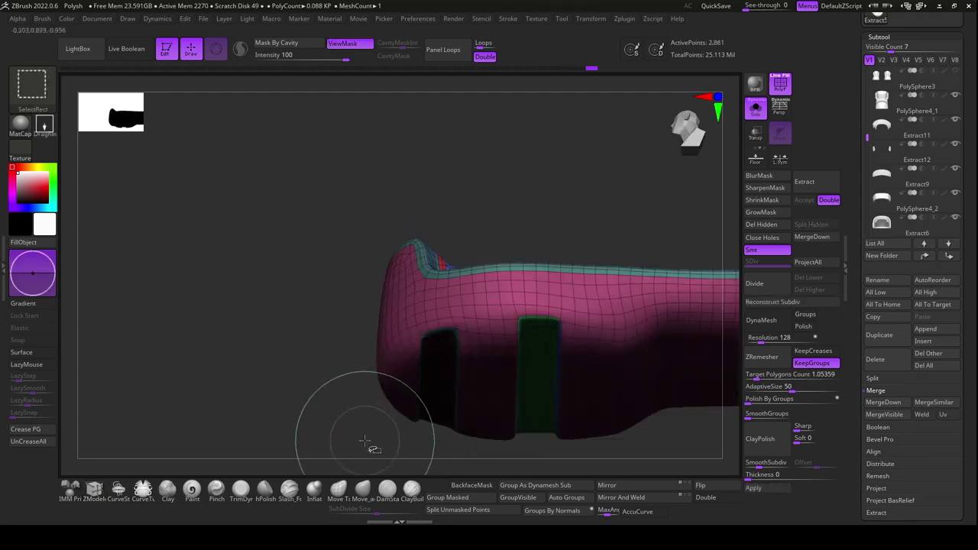
key(b)
key(z)
key(m)
drag(335, 420, 574, 403)
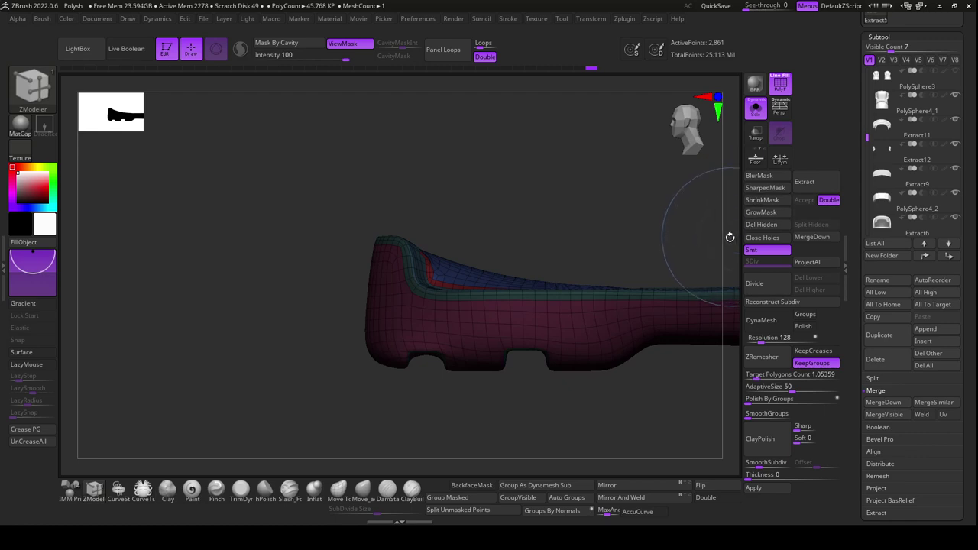
Place the Transpose gizmo on the heel and switch to the Move brush
key(r)
click(646, 249)
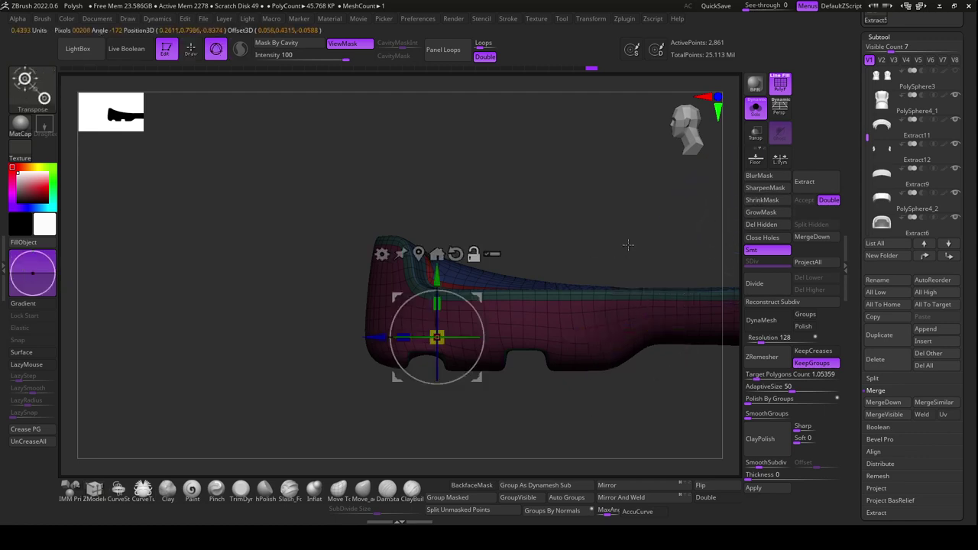
click(436, 372)
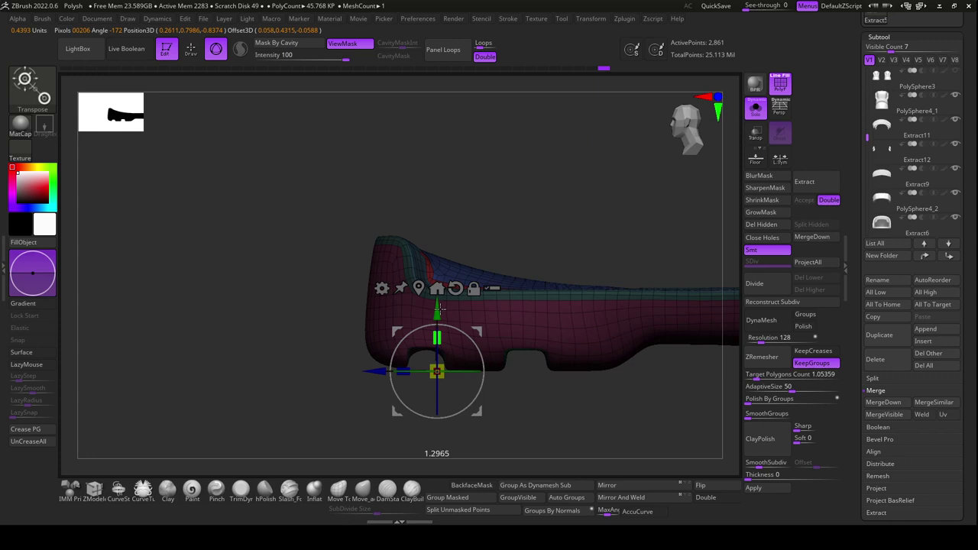
click(364, 491)
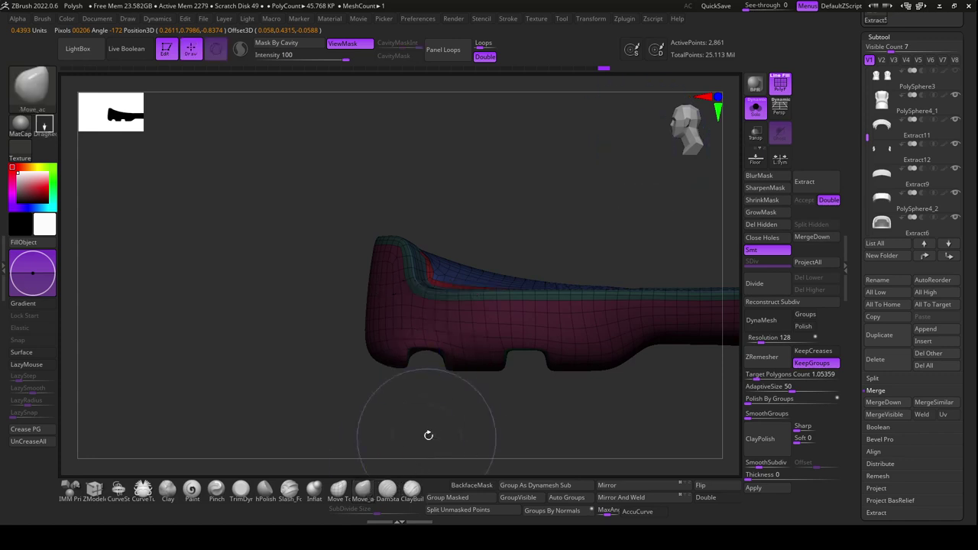
Turn off Solo, frame the boot, and check the sole from behind and below
click(755, 107)
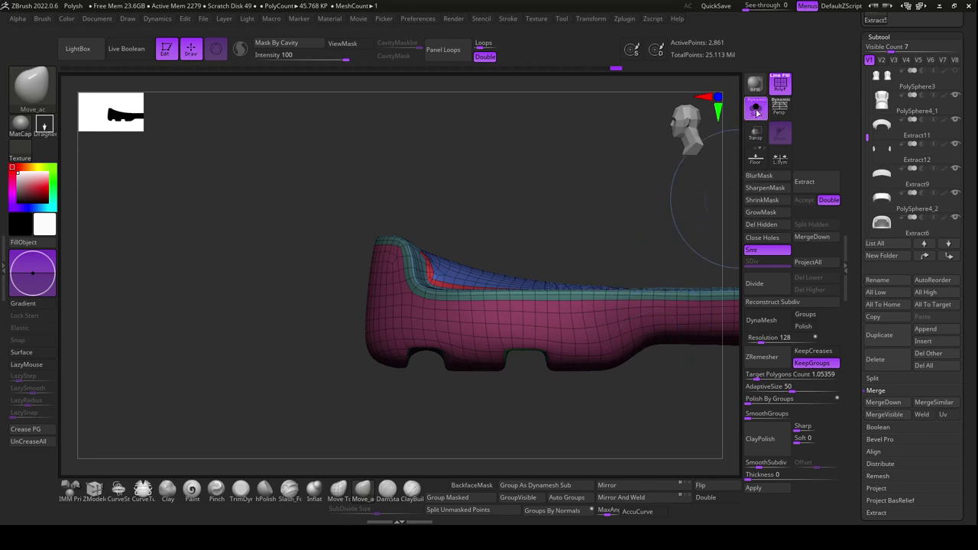
key(f)
drag(558, 431, 665, 427)
mouse_move(623, 431)
mouse_down()
mouse_move(583, 437)
mouse_move(583, 406)
mouse_move(645, 415)
mouse_move(596, 419)
mouse_up()
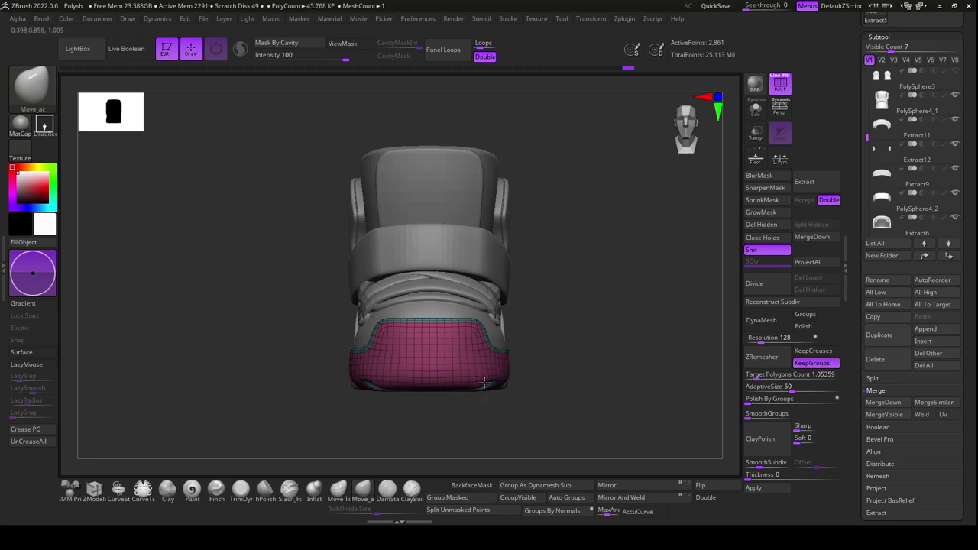
drag(534, 411, 535, 415)
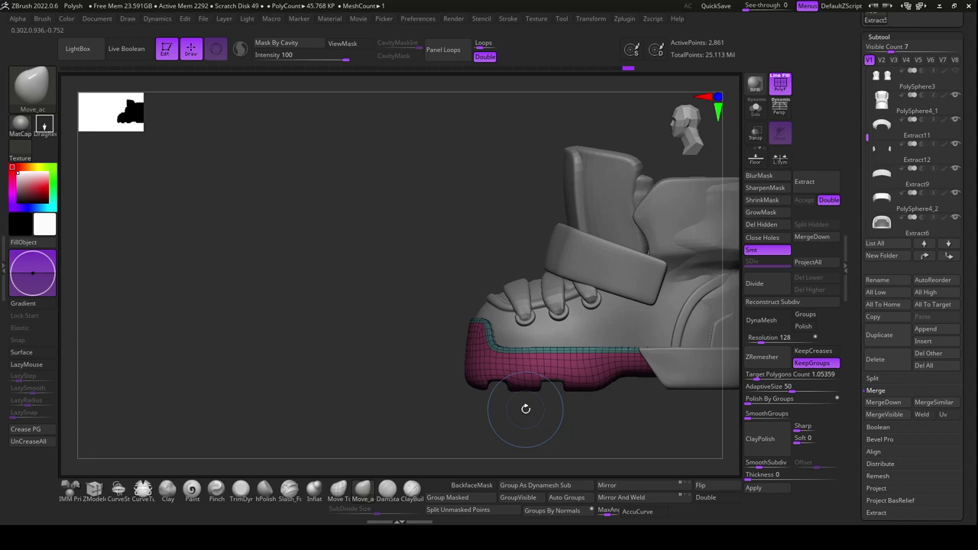
key(space)
mouse_move(507, 446)
mouse_down()
mouse_move(514, 353)
mouse_move(521, 415)
mouse_move(610, 434)
mouse_move(514, 446)
mouse_up()
key(ctrl)
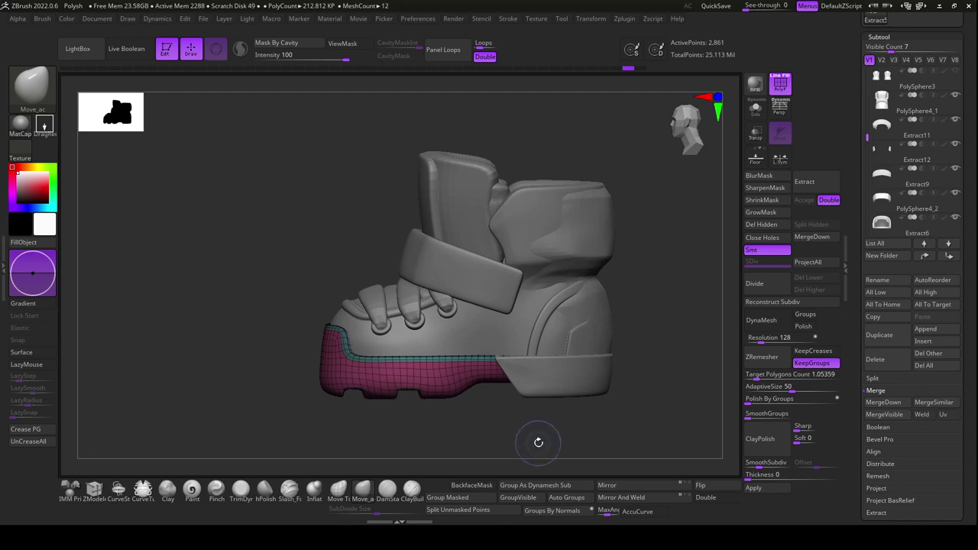
Select the Extract8 heel panel and begin painting a mask on it
drag(539, 442, 537, 444)
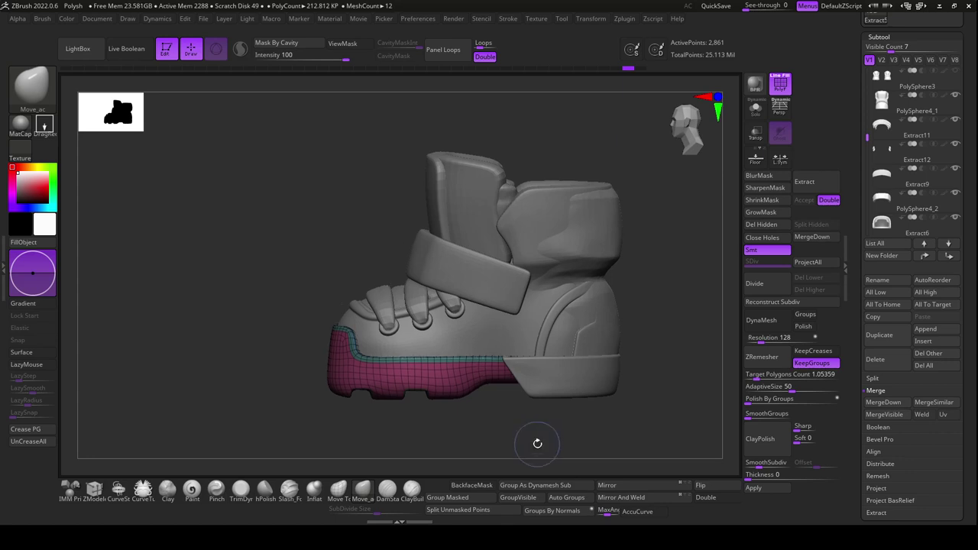
alt+click(604, 345)
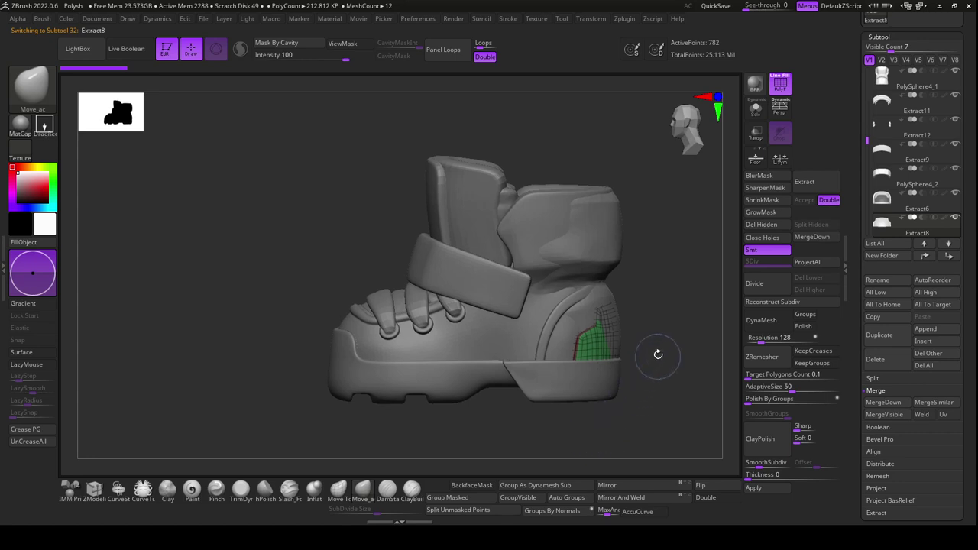
mouse_move(651, 320)
mouse_down()
mouse_move(640, 339)
mouse_move(620, 308)
mouse_up()
key(ctrl)
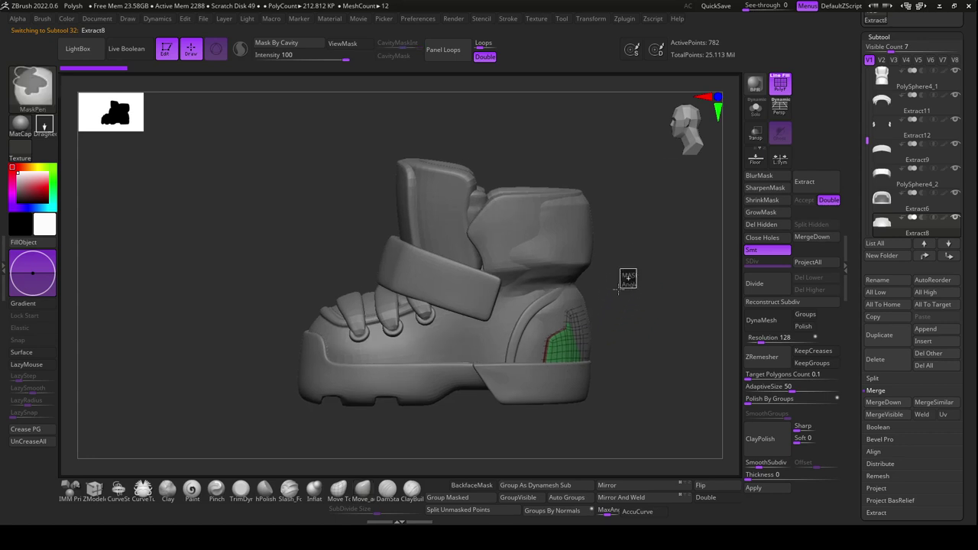
key(ctrl+h)
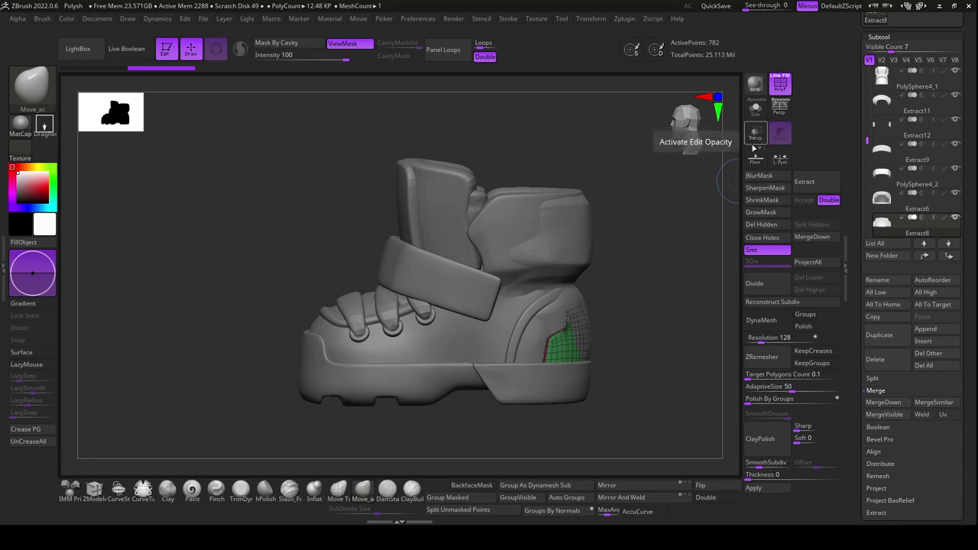
Return to Extract8, mask the heel panel from the back, and apply BlurMask
alt+click(586, 253)
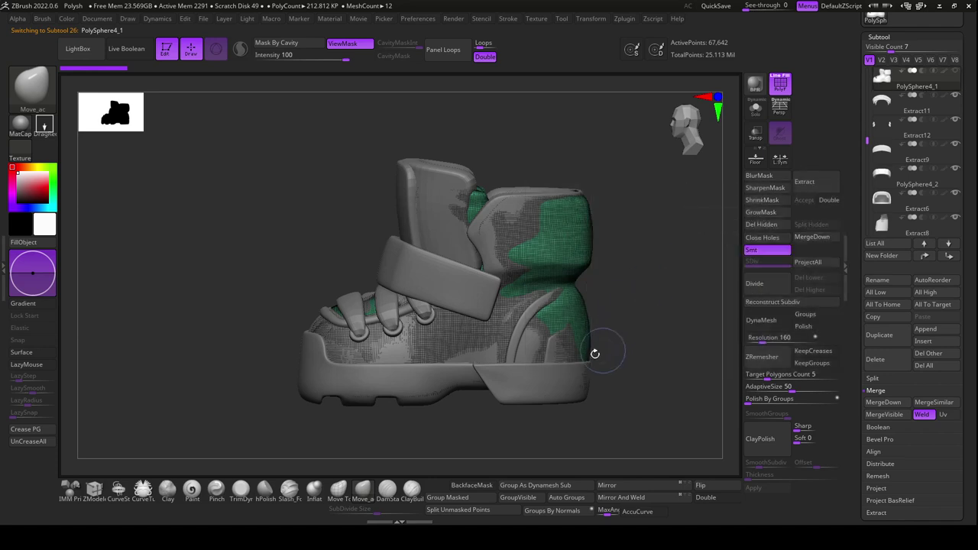
alt+click(548, 353)
drag(644, 345, 642, 312)
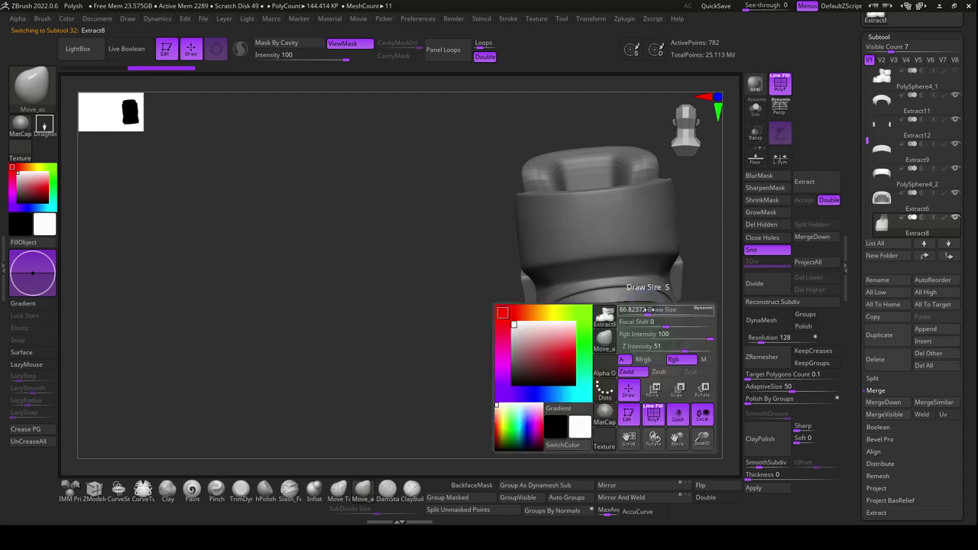
key(space)
key(ctrl)
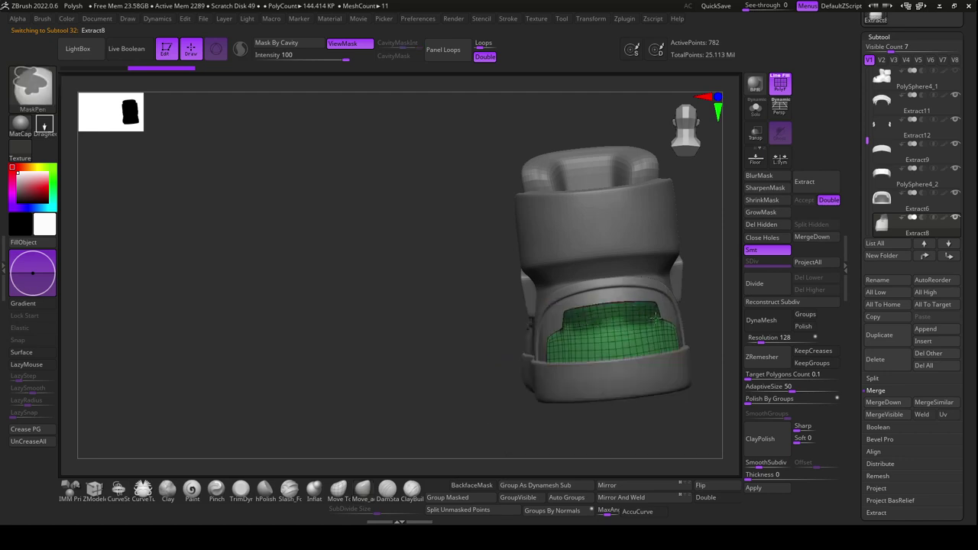
drag(672, 378, 640, 376)
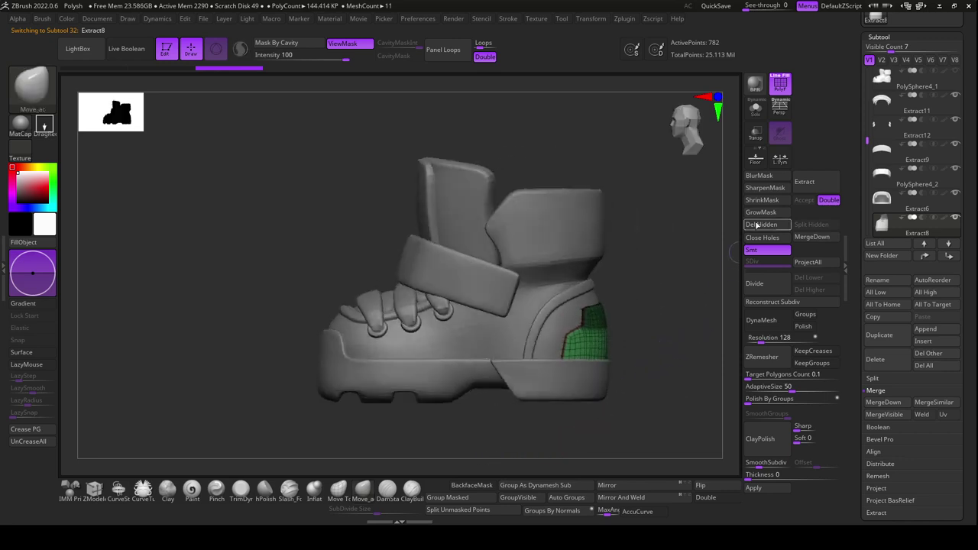
click(765, 177)
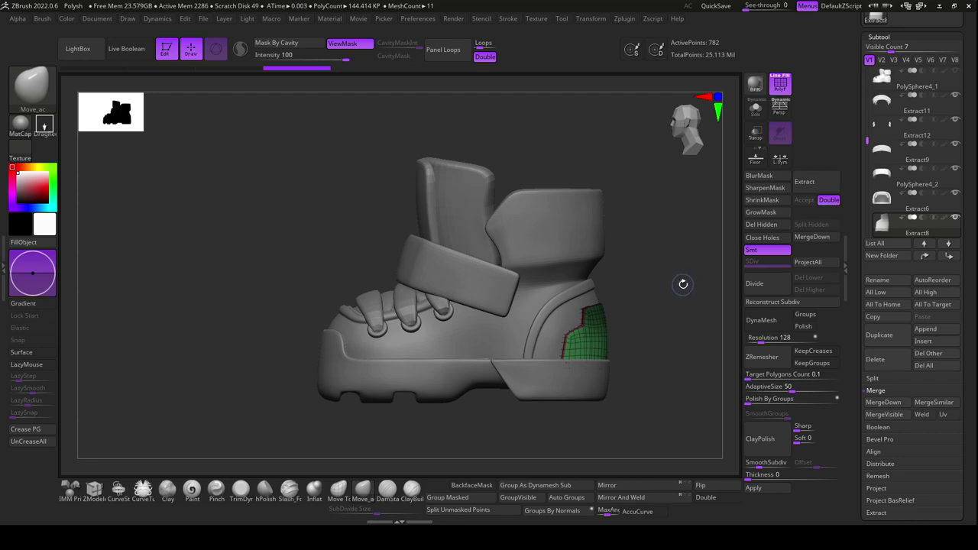
Place the gizmo on the masked heel panel and nudge it slightly down
key(r)
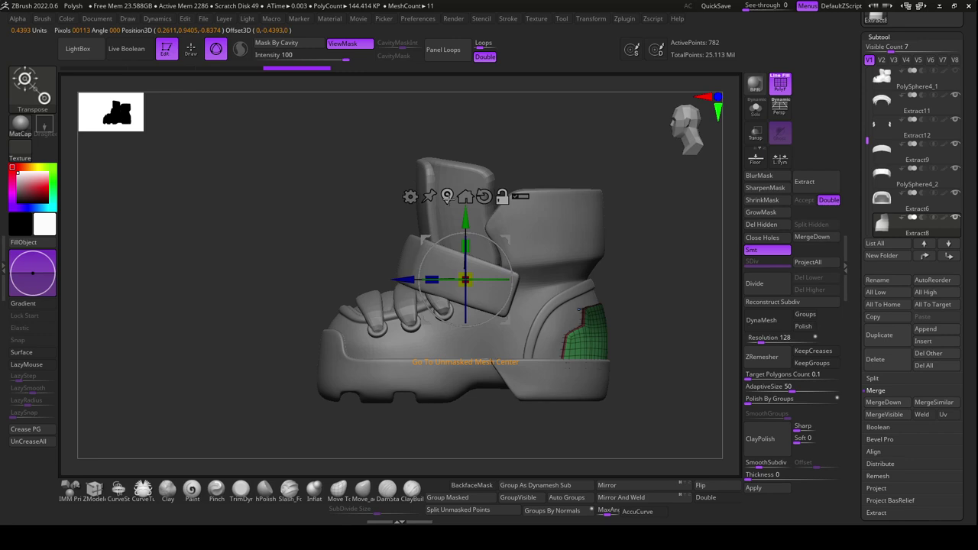
click(582, 336)
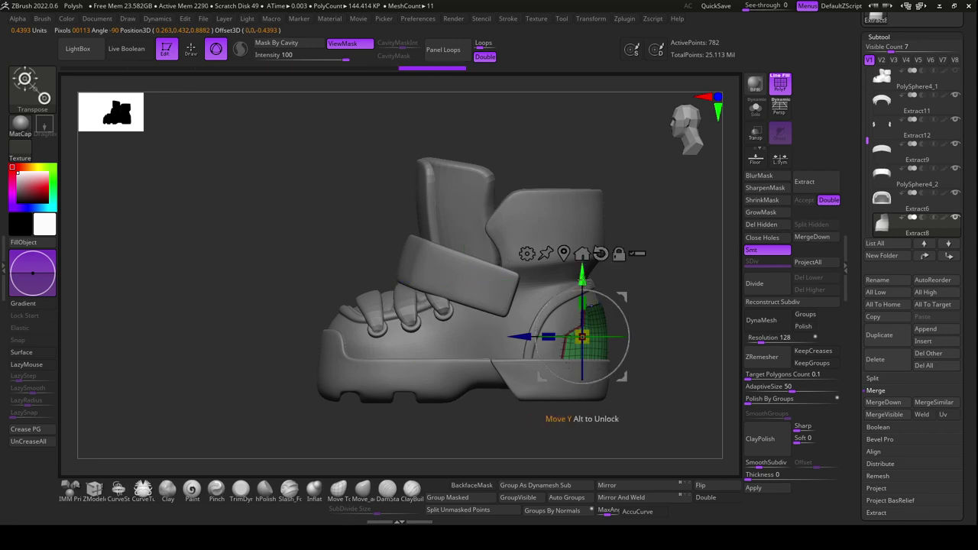
drag(583, 269, 583, 289)
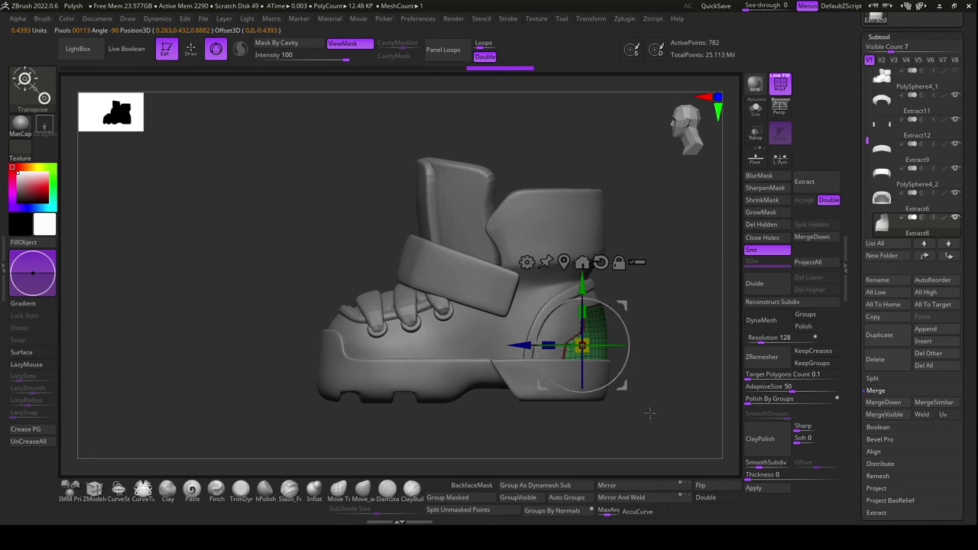
drag(650, 408, 655, 440)
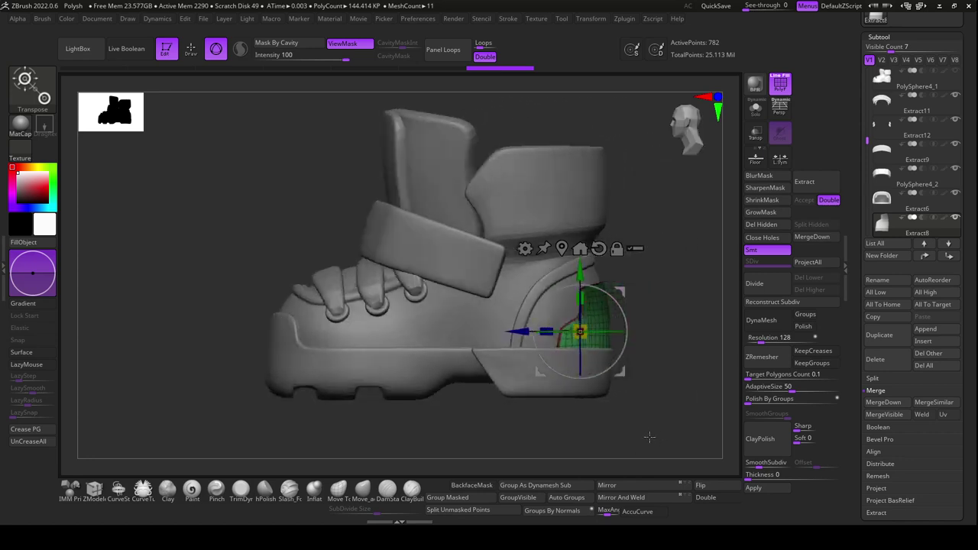
Remask the back heel area with MaskPen, nudge that section, and tilt to check it
ctrl+drag(673, 434, 535, 329)
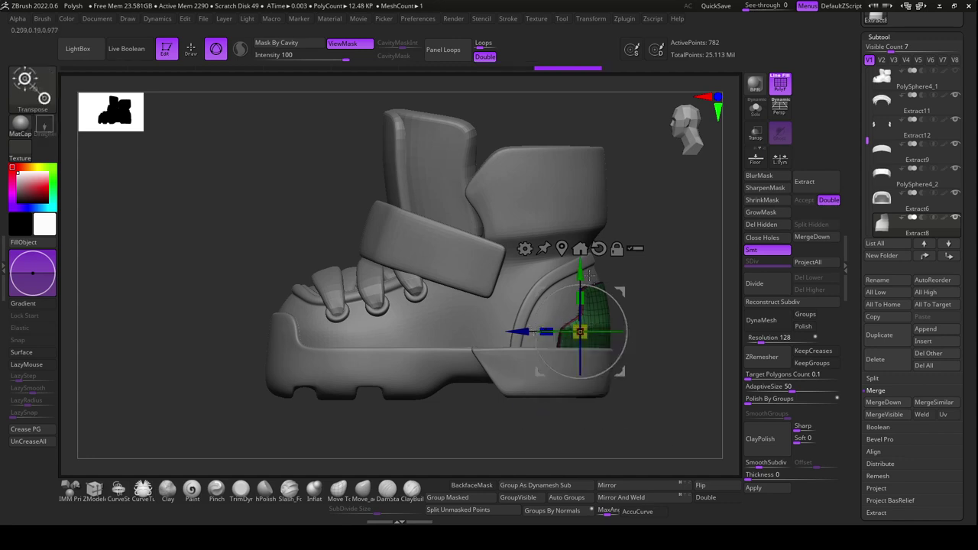
drag(589, 275, 581, 273)
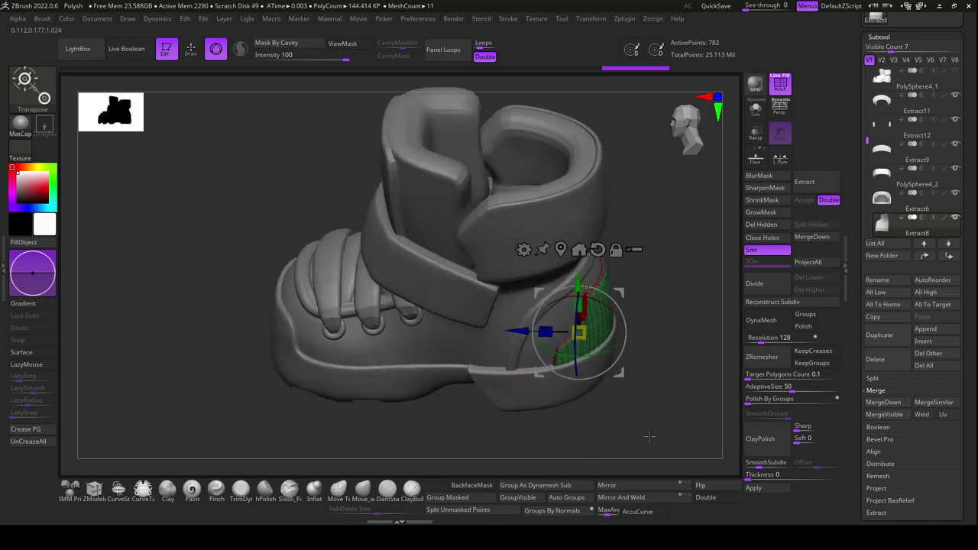
drag(644, 404, 654, 399)
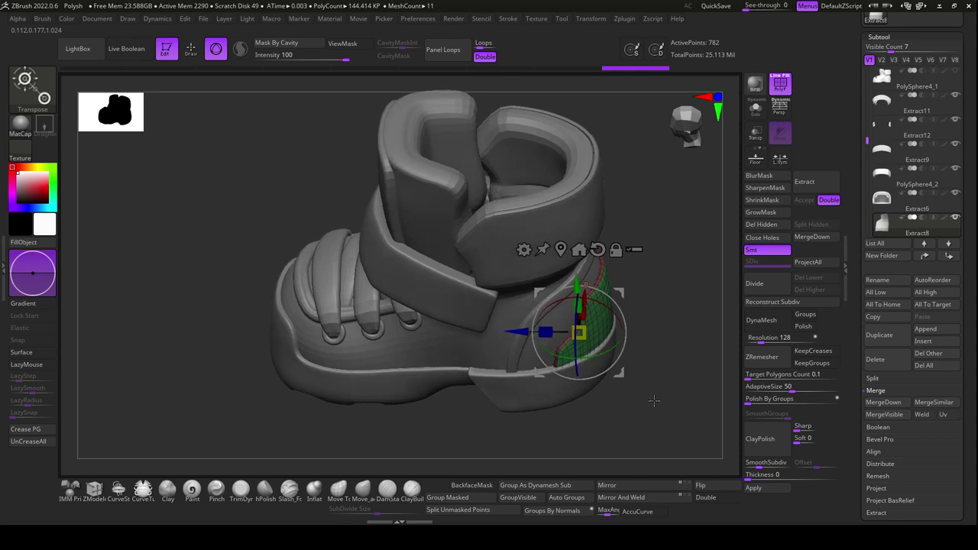
drag(654, 399, 655, 360)
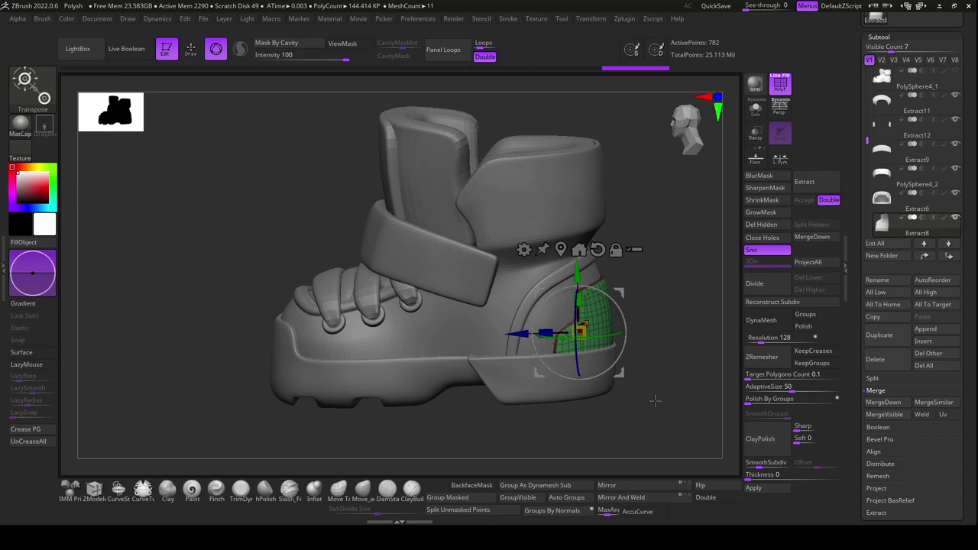
Insert an IMM Primitives cube onto the heel and split it into its own subtool
key(q)
click(67, 494)
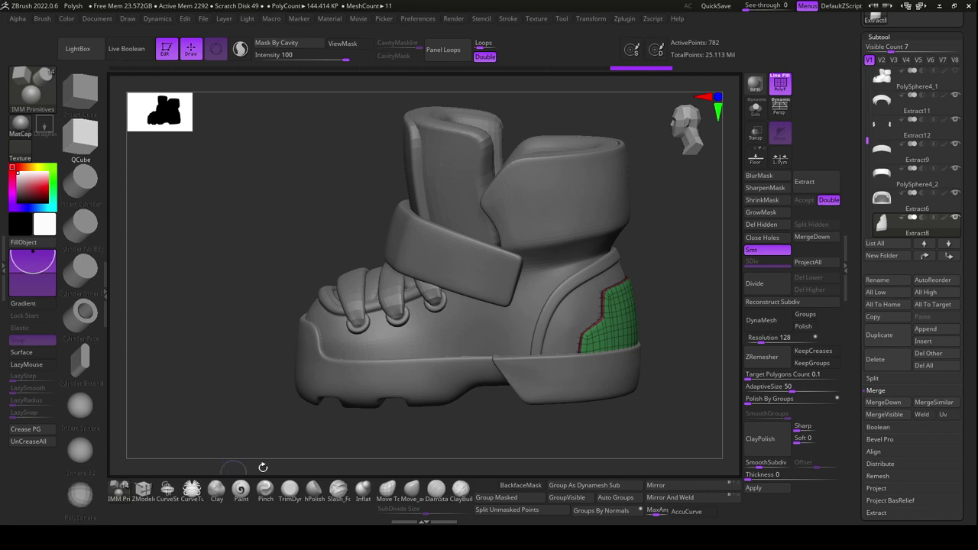
drag(576, 310, 595, 428)
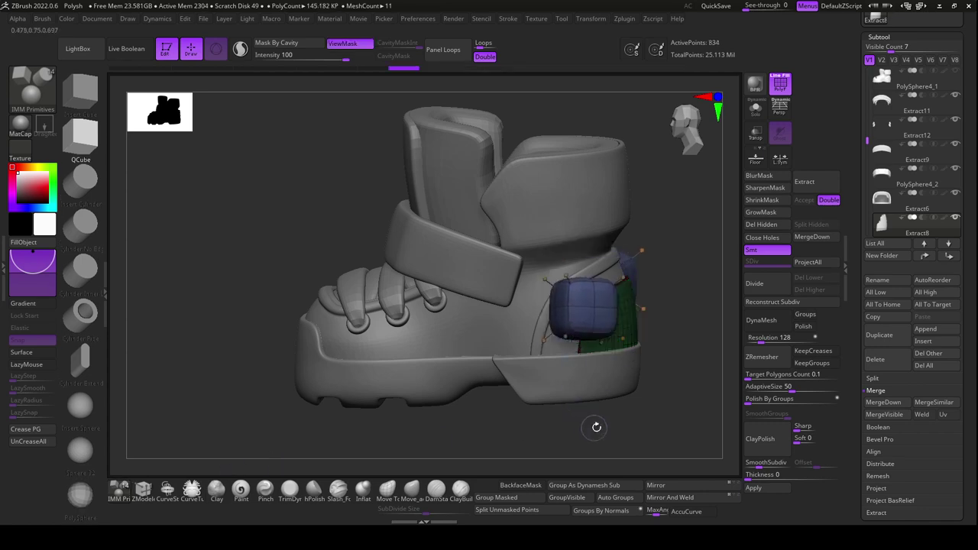
click(506, 510)
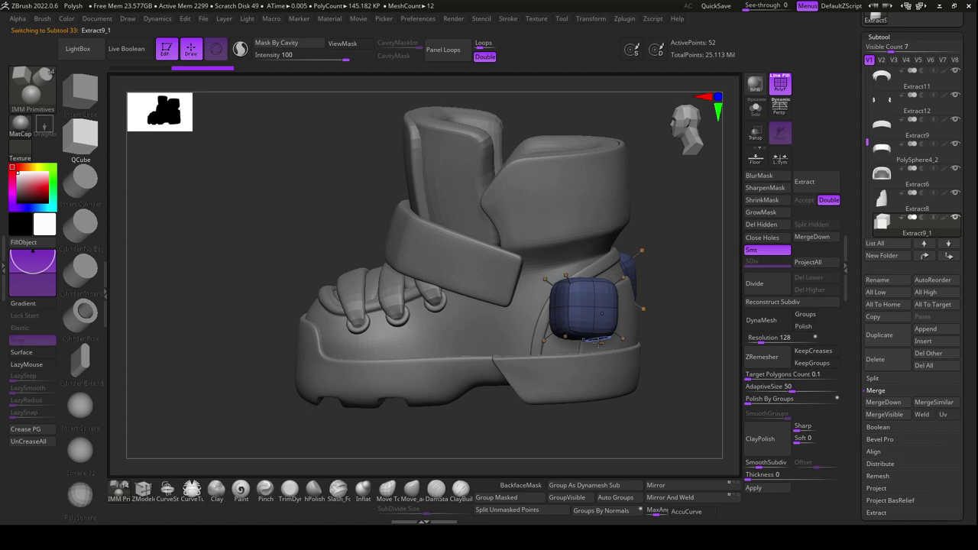
mouse_move(588, 440)
mouse_down()
mouse_move(649, 419)
mouse_move(606, 306)
mouse_up()
Enable L.Sym, then make the cube narrower and taller with the gizmo
key(w)
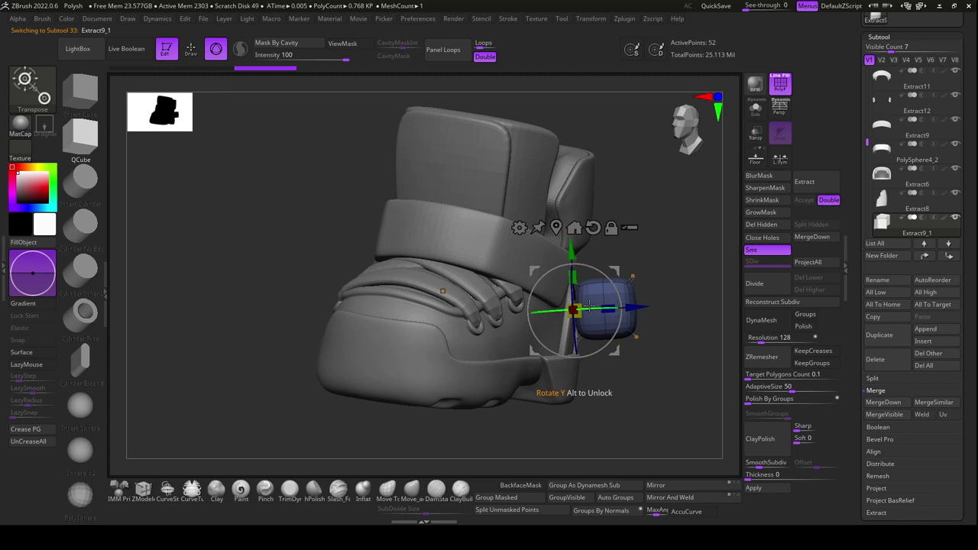
click(779, 157)
drag(573, 311, 559, 312)
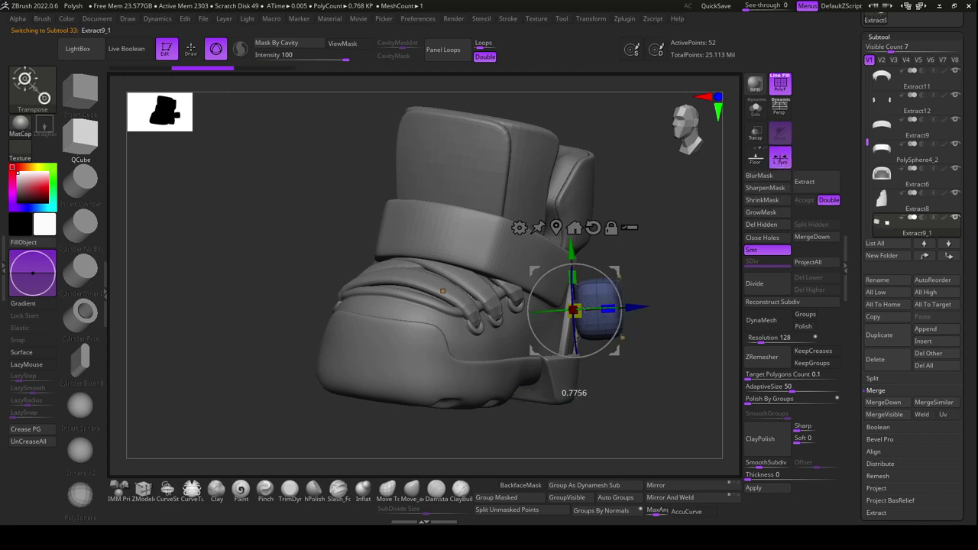
mouse_move(619, 384)
shift+mouse_down()
mouse_move(633, 422)
mouse_move(621, 381)
shift+mouse_up()
drag(582, 276, 582, 258)
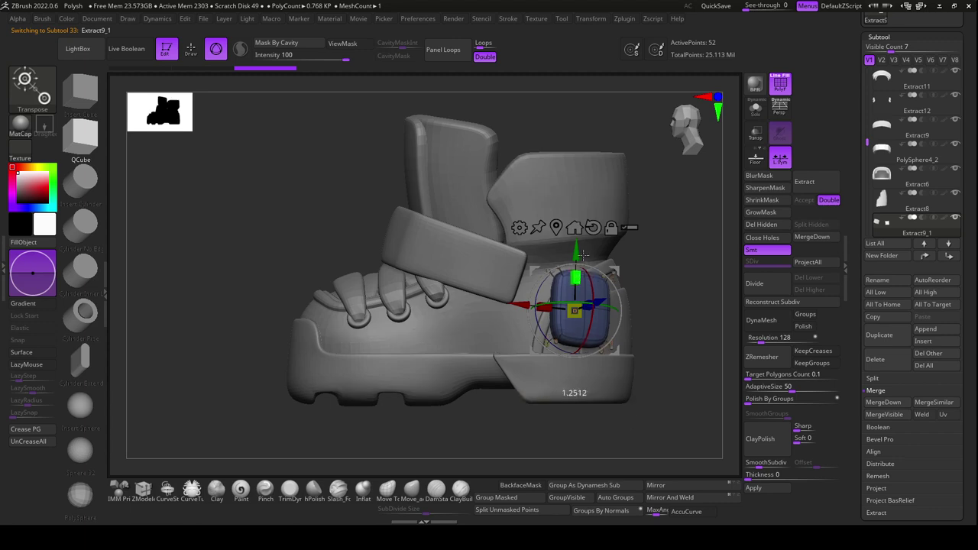
drag(634, 420, 670, 406)
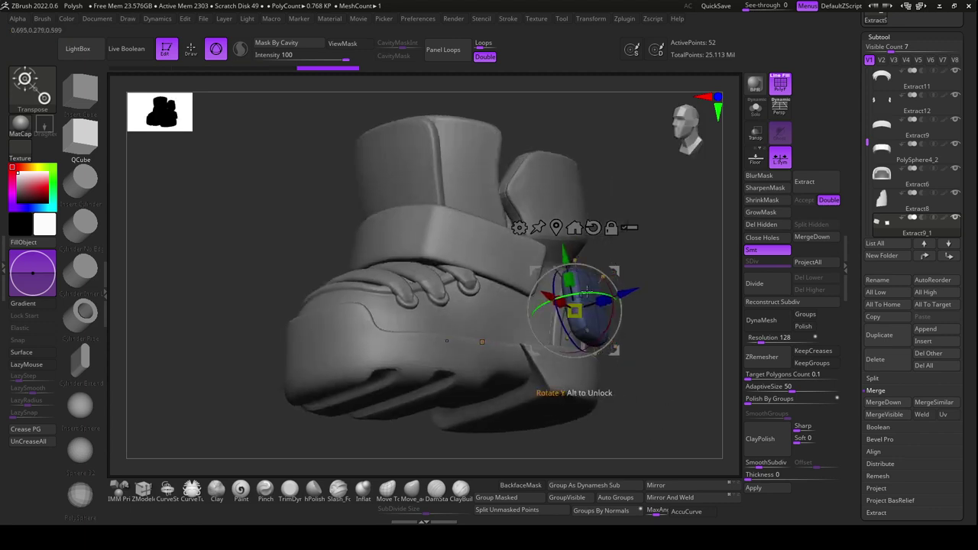
Tilt the block upright and slide it along the boot's side toward the toe
mouse_move(620, 307)
mouse_down()
mouse_move(637, 329)
mouse_move(535, 321)
mouse_up()
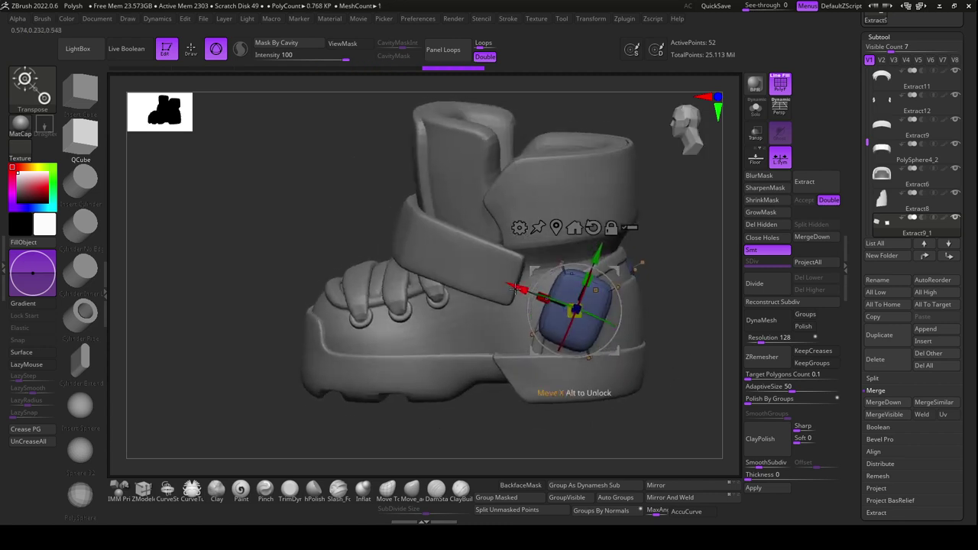
drag(520, 289, 498, 283)
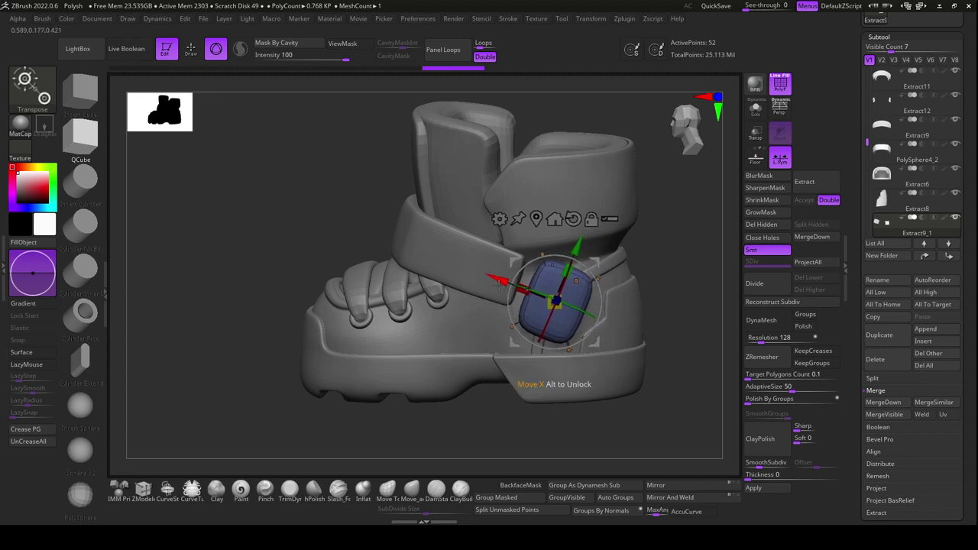
drag(526, 328, 547, 342)
mouse_move(680, 428)
mouse_down()
mouse_move(649, 405)
mouse_move(691, 357)
mouse_up()
drag(520, 344, 552, 360)
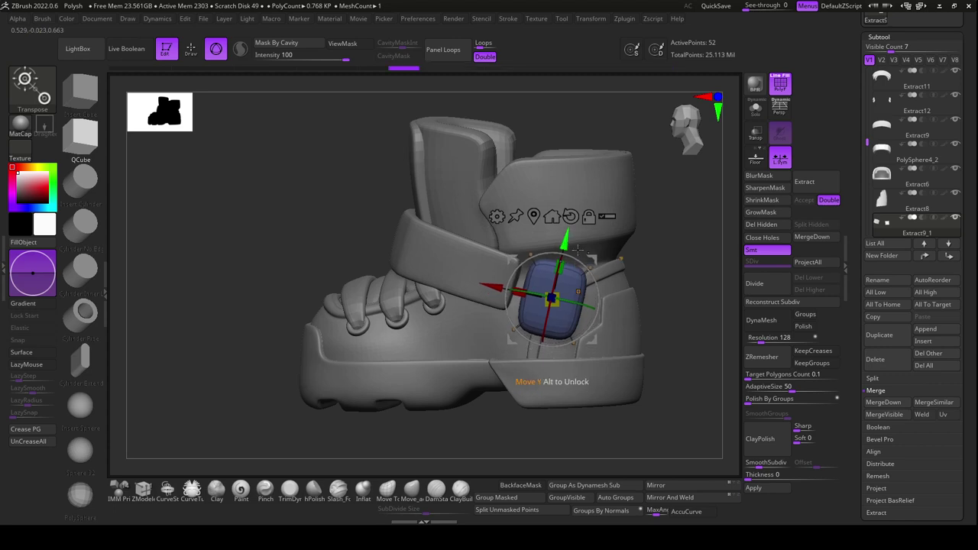
drag(684, 368, 690, 370)
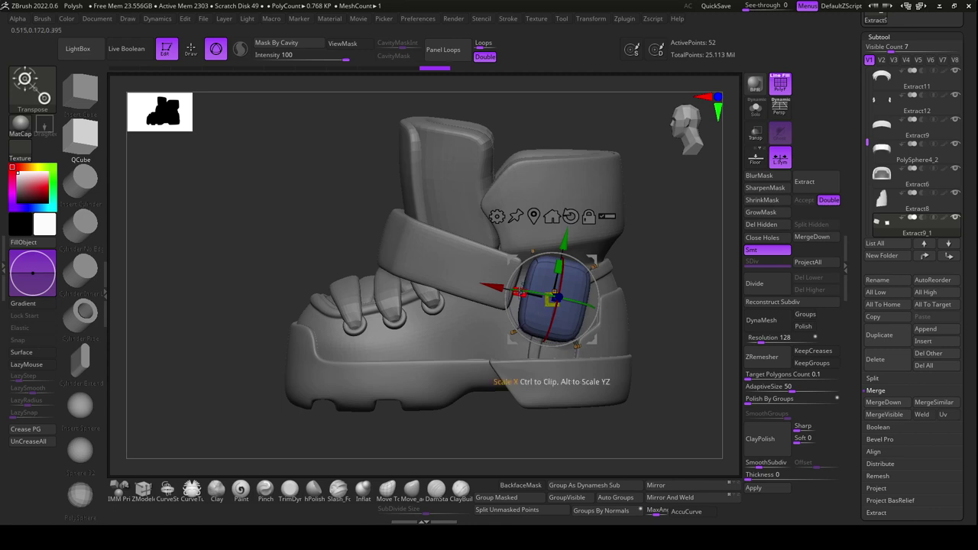
drag(524, 293, 513, 291)
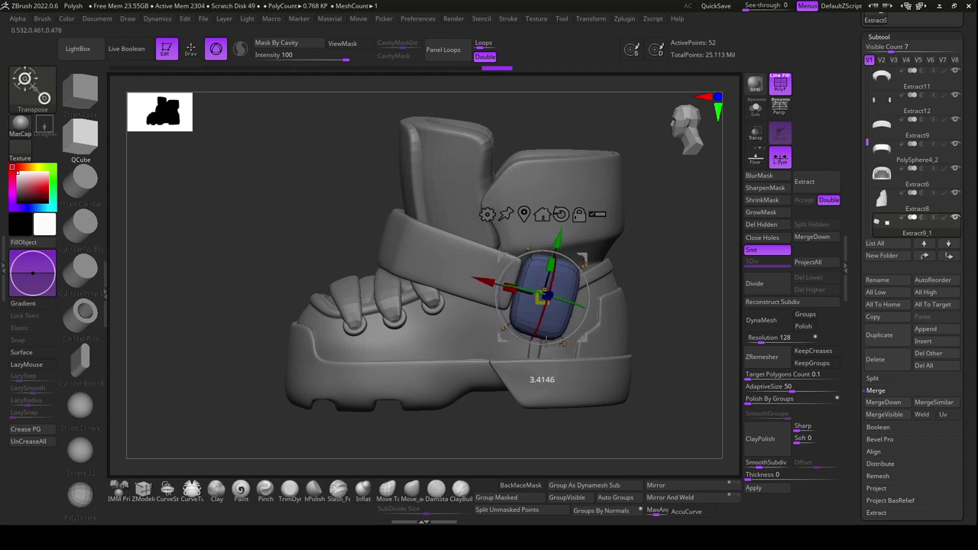
Resize the block and nudge it into place on the ankle strap
mouse_move(667, 341)
mouse_down()
mouse_move(582, 317)
mouse_move(570, 265)
mouse_up()
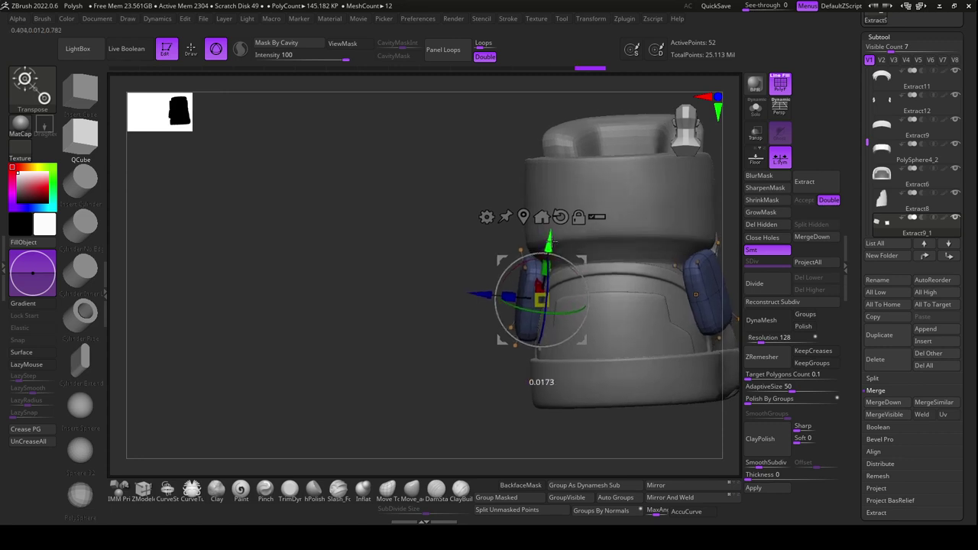
mouse_move(569, 382)
mouse_down()
mouse_move(485, 425)
mouse_move(497, 421)
mouse_up()
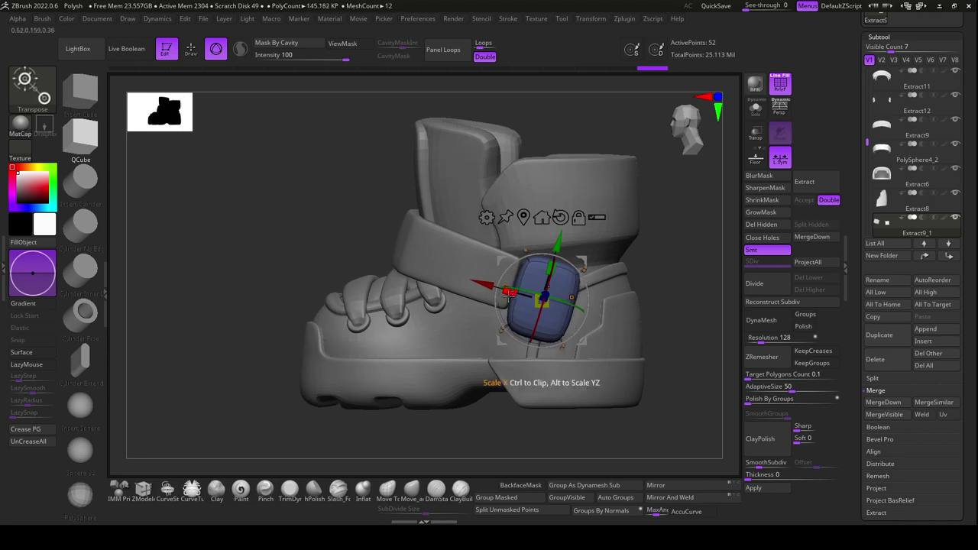
drag(509, 299, 512, 304)
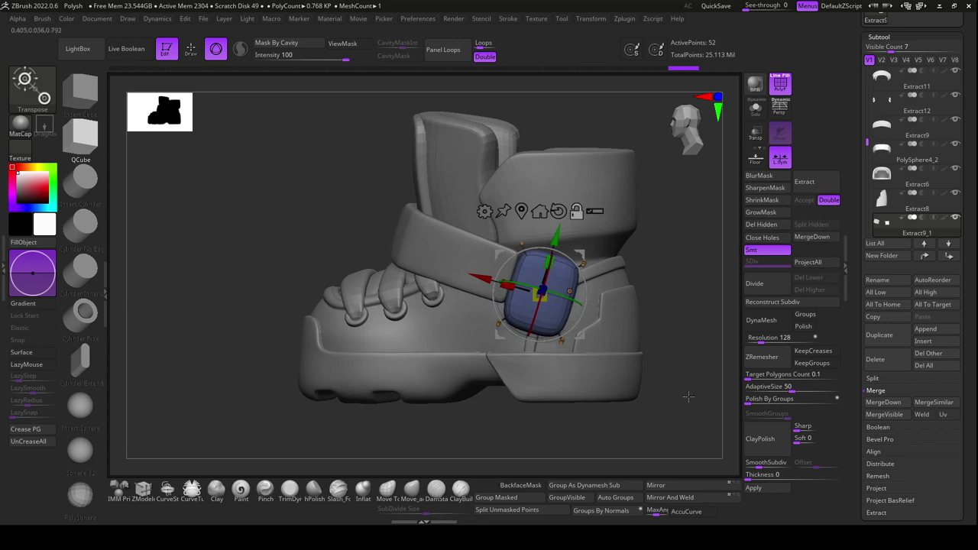
mouse_move(692, 396)
mouse_down()
mouse_move(477, 279)
mouse_move(487, 280)
mouse_up()
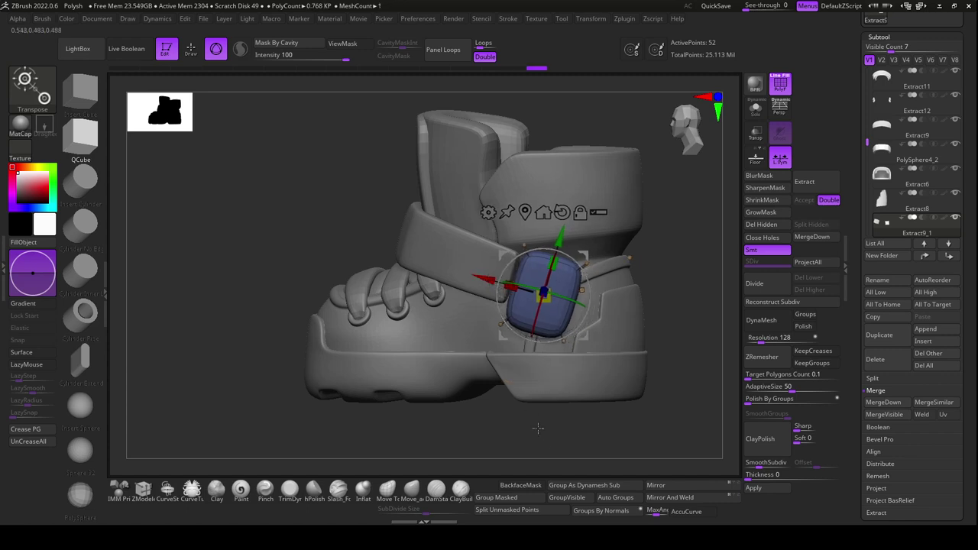
mouse_move(550, 420)
alt+mouse_down()
mouse_move(556, 447)
mouse_move(508, 264)
mouse_move(531, 268)
alt+mouse_up()
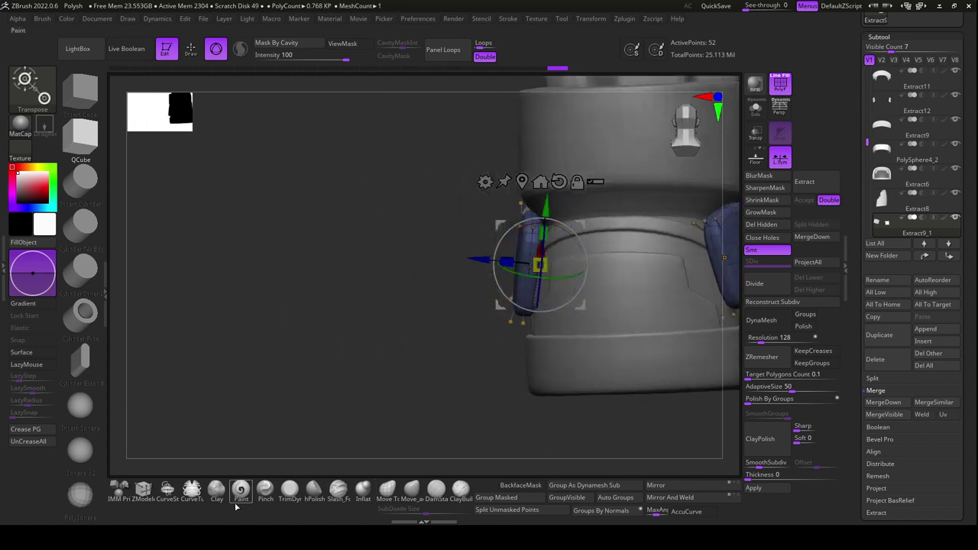
Inset the front faces of both blocks with ZModeler, isolating the block pieces
click(140, 493)
drag(400, 420, 539, 267)
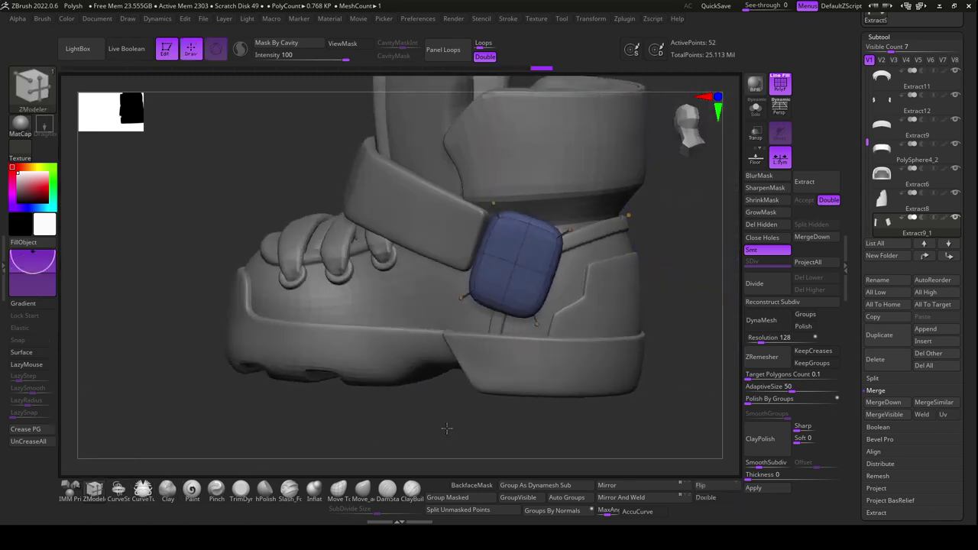
key(space)
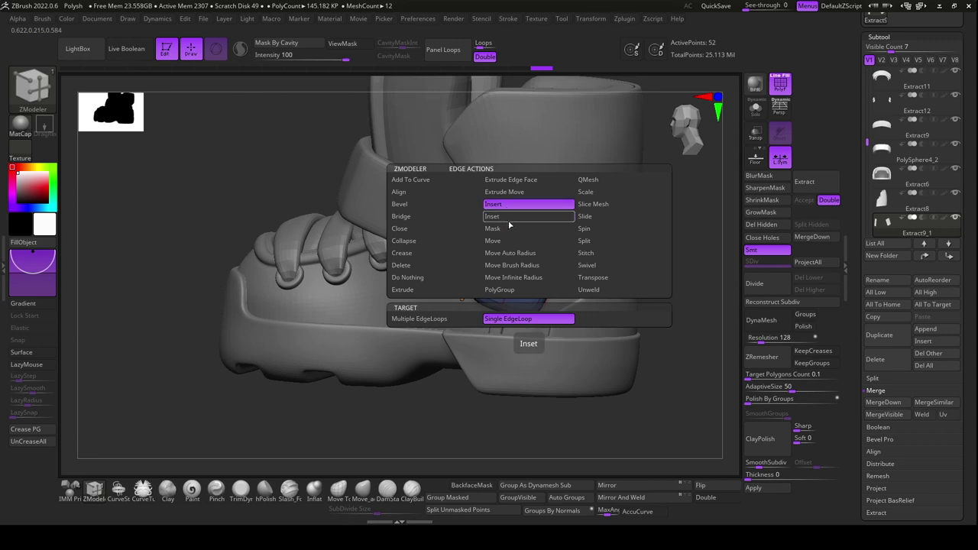
click(509, 221)
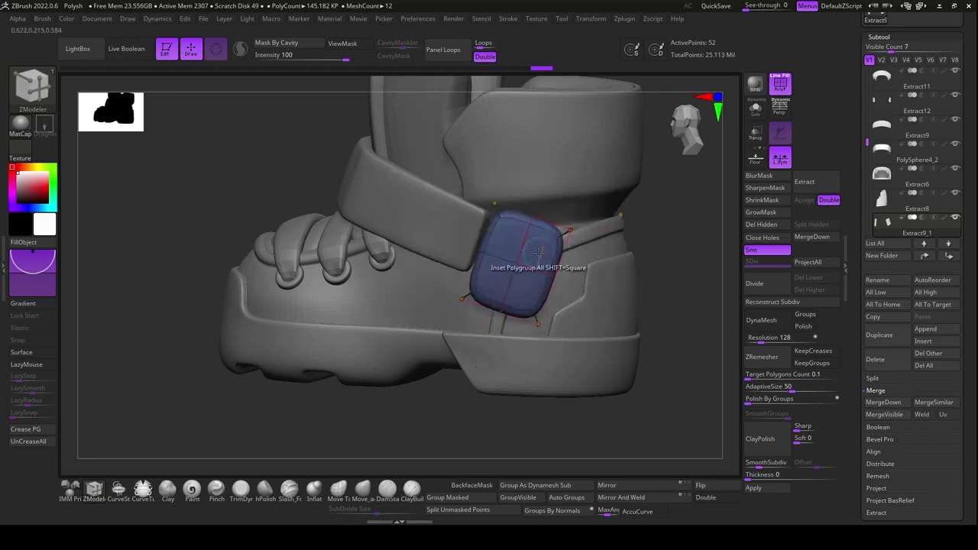
drag(540, 252, 529, 255)
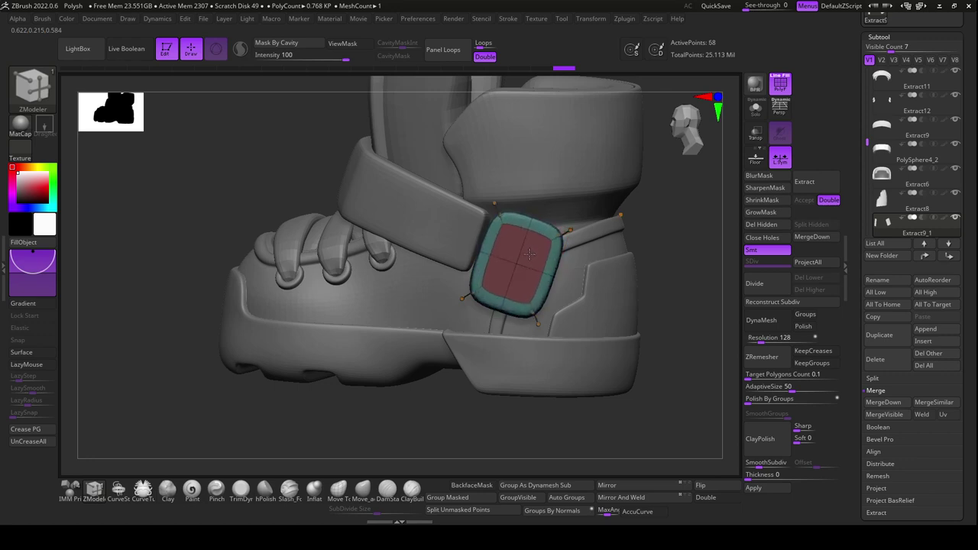
click(756, 109)
drag(685, 323, 638, 280)
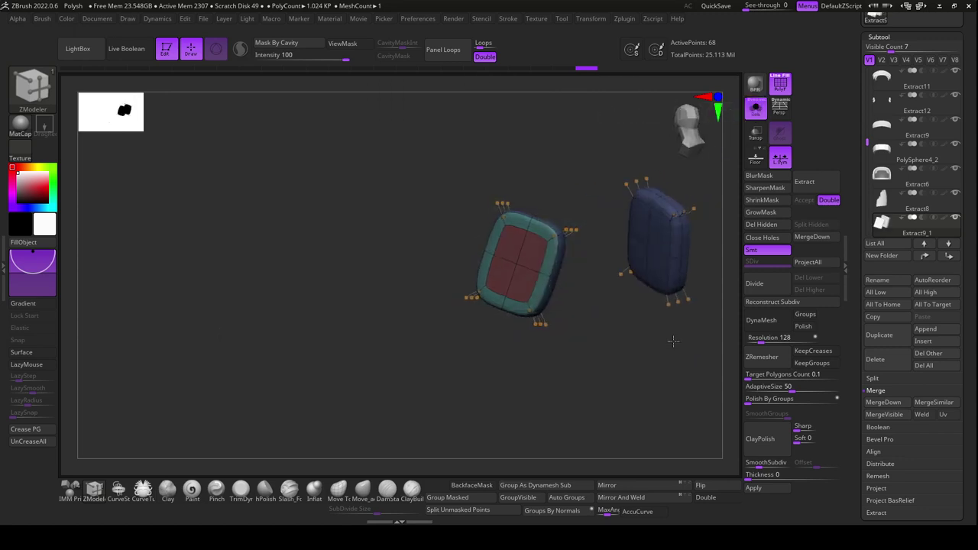
drag(605, 244, 606, 249)
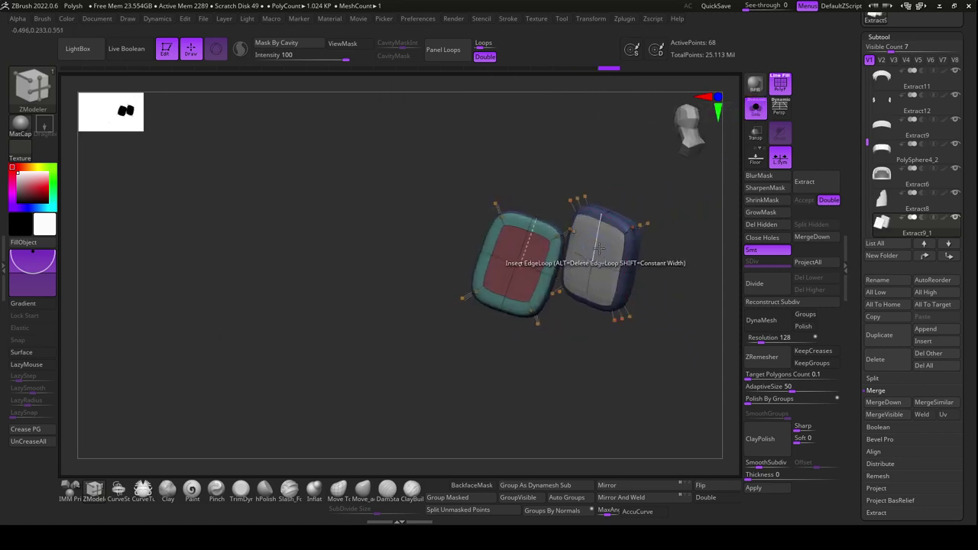
Push both patches' centre polygons through with QMesh to open them into rings
drag(602, 360, 588, 364)
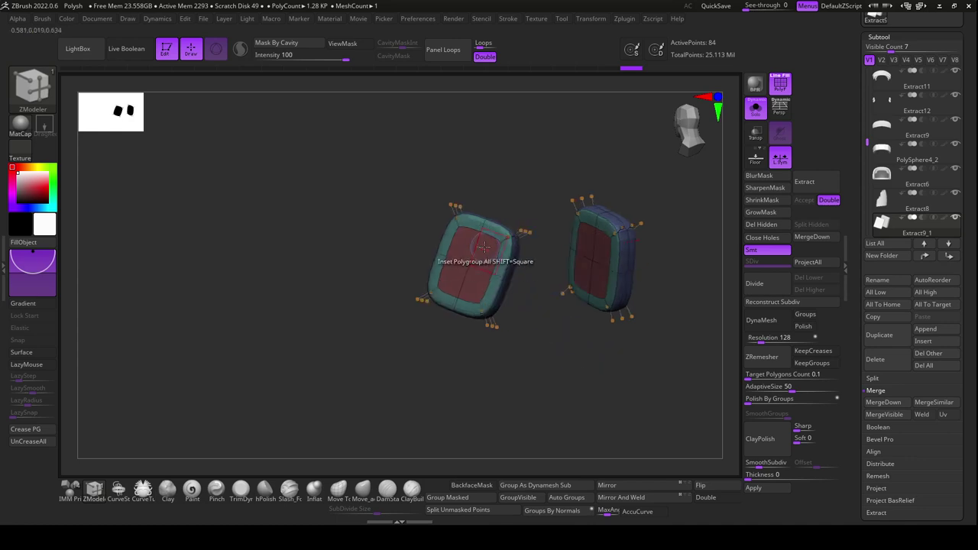
key(space)
click(451, 191)
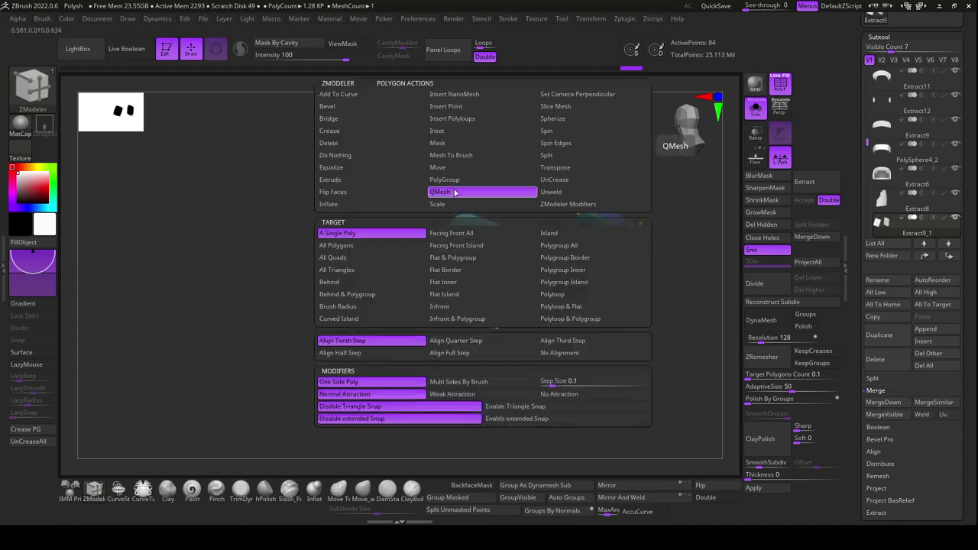
click(462, 263)
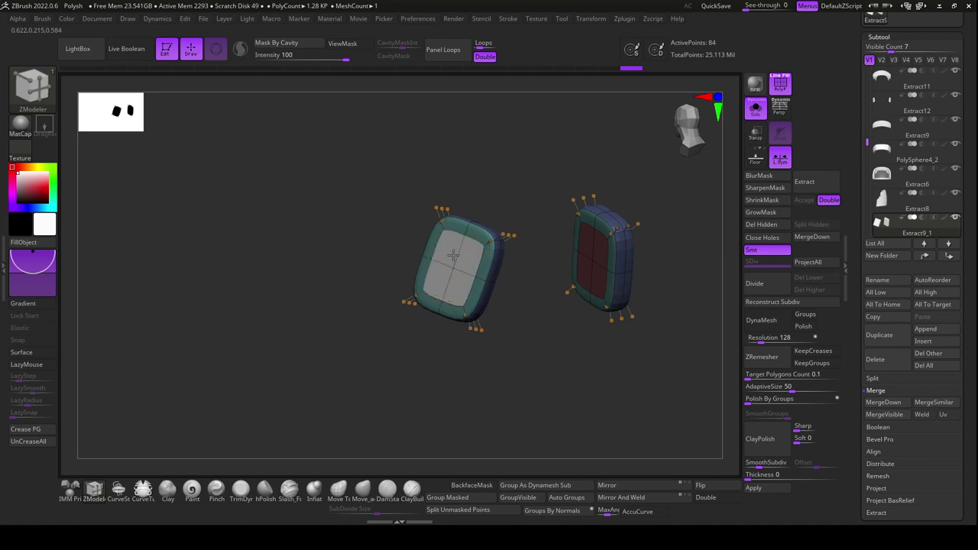
click(600, 251)
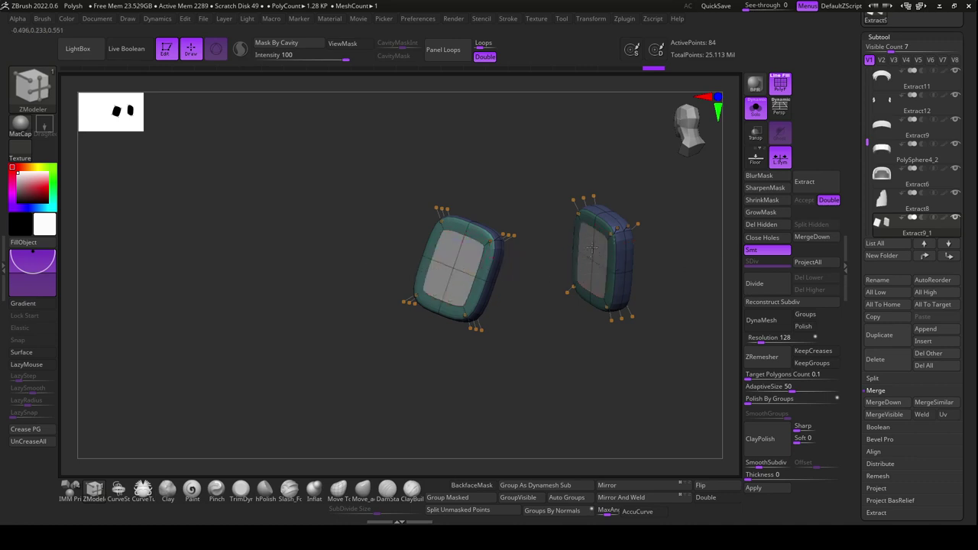
drag(462, 270, 505, 261)
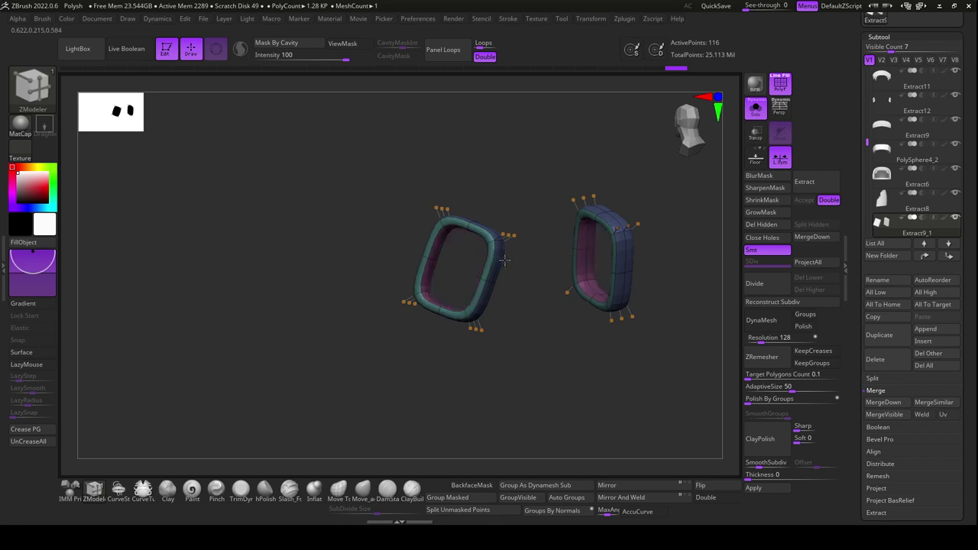
drag(523, 309, 525, 393)
key(ctrl+z)
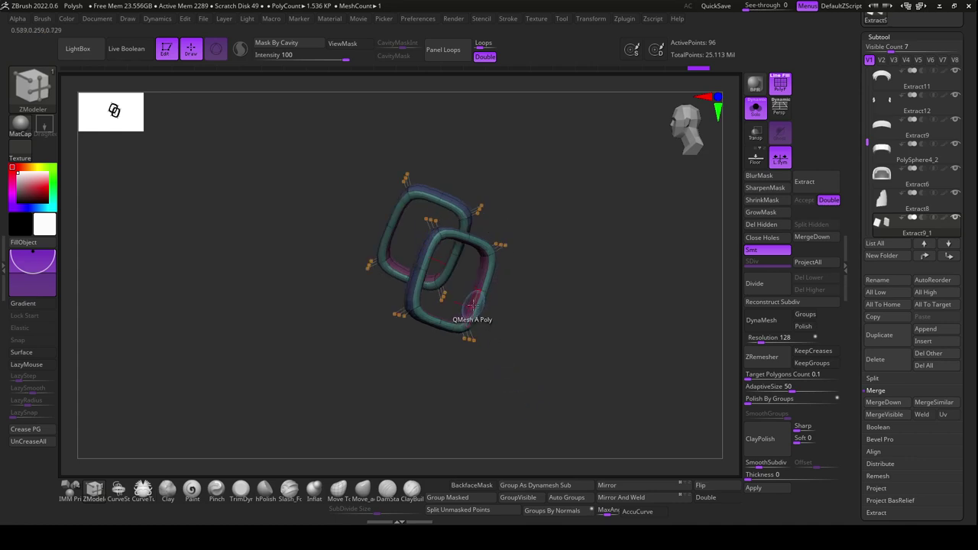
Insert edge loops into both rings, including one in the lower ring
key(space)
click(558, 255)
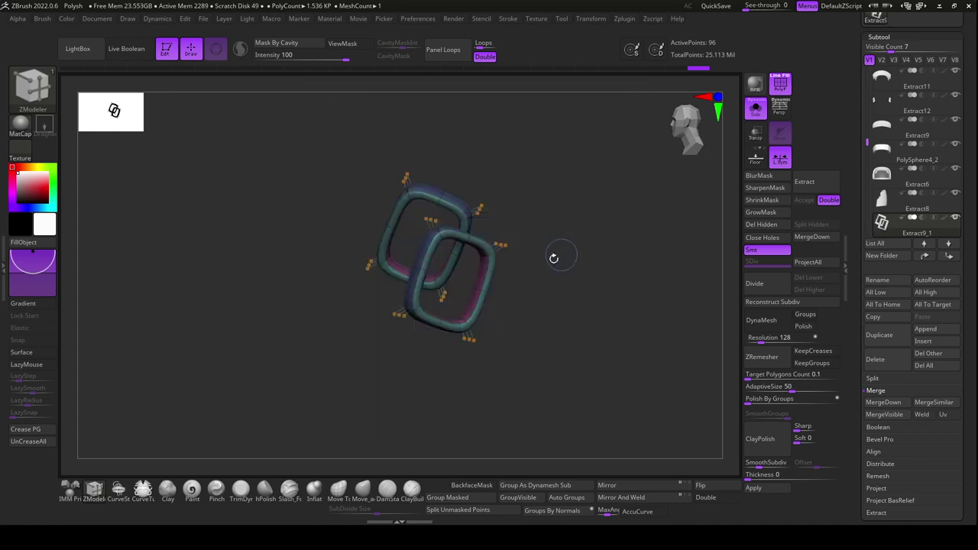
click(478, 285)
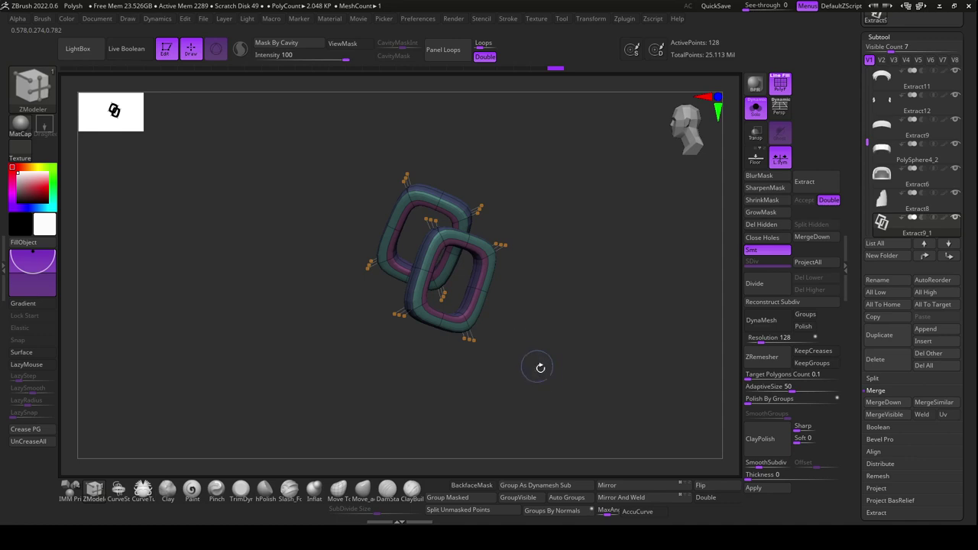
mouse_move(540, 367)
mouse_down()
mouse_move(566, 376)
mouse_move(497, 322)
mouse_up()
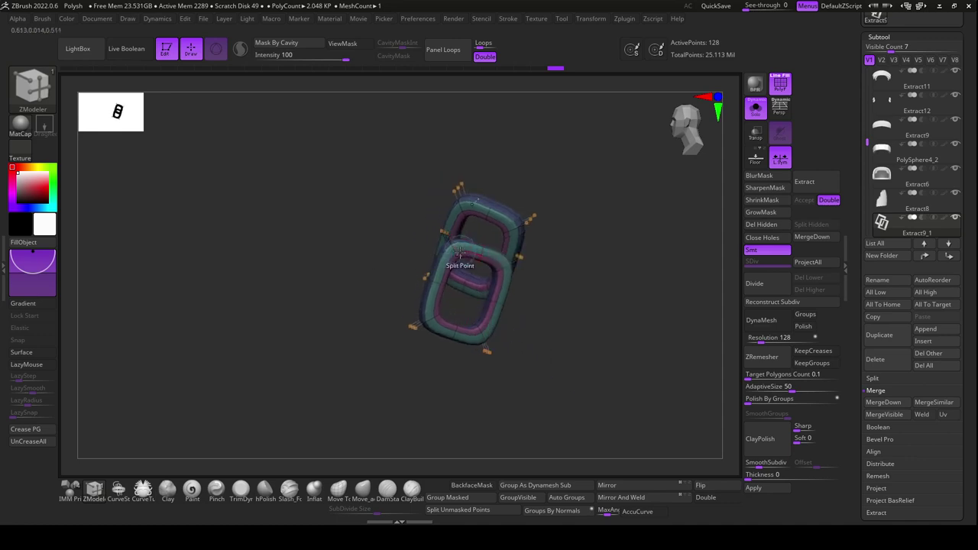
key(space)
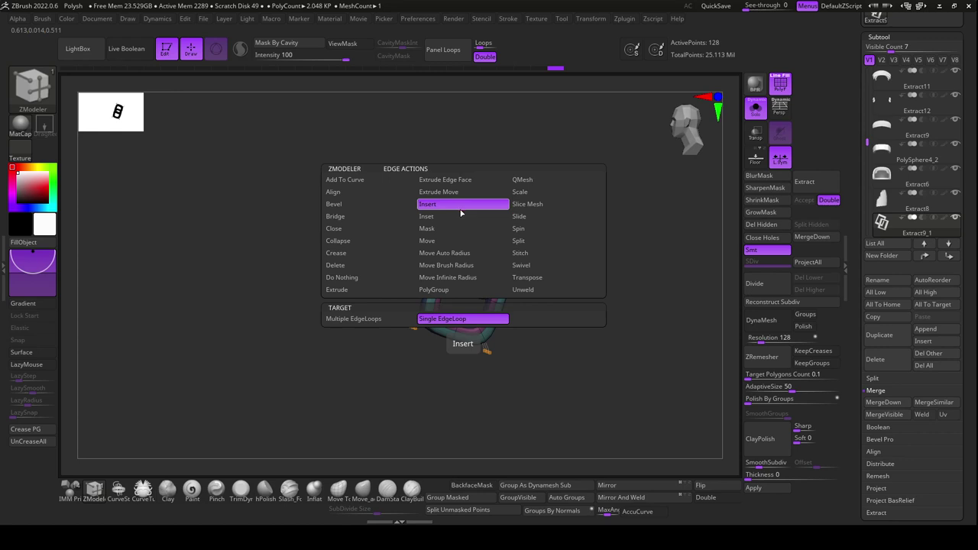
click(458, 214)
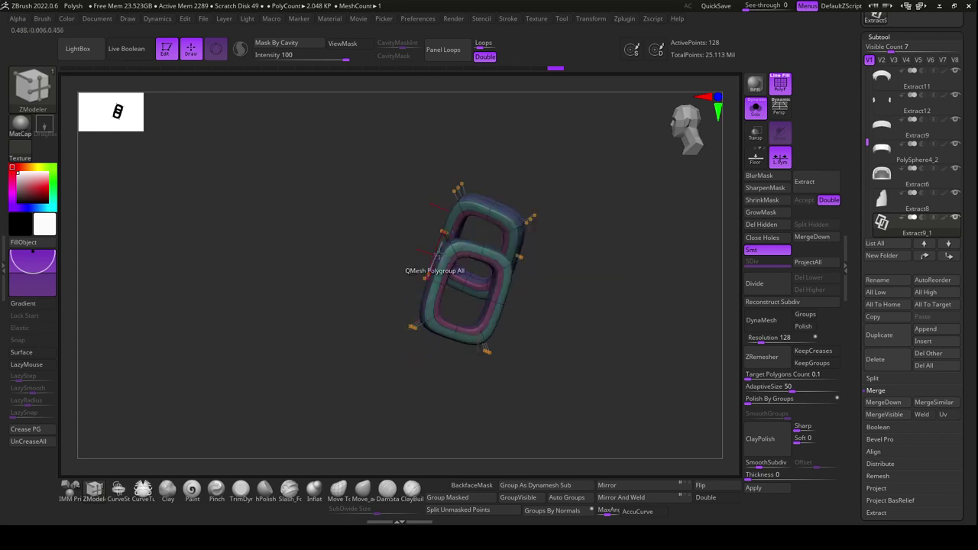
click(450, 257)
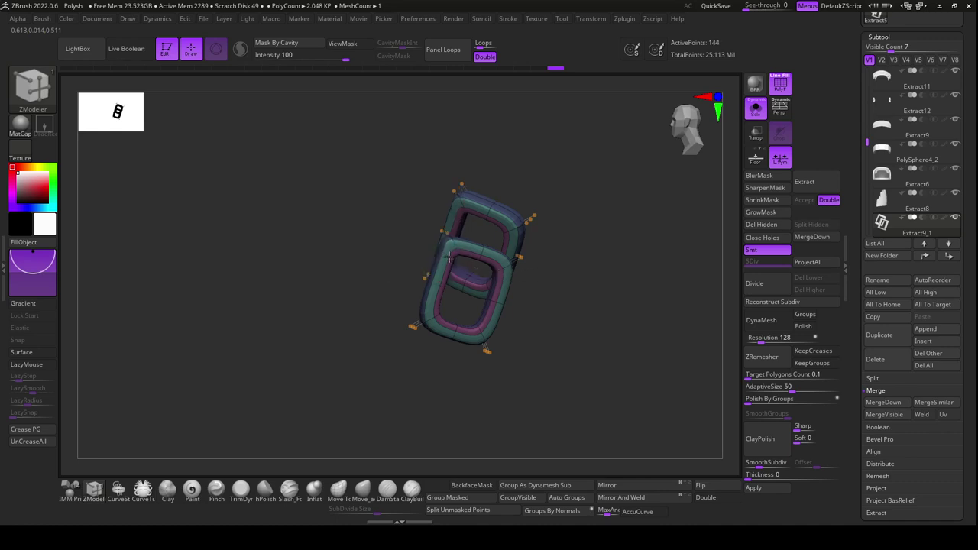
click(432, 309)
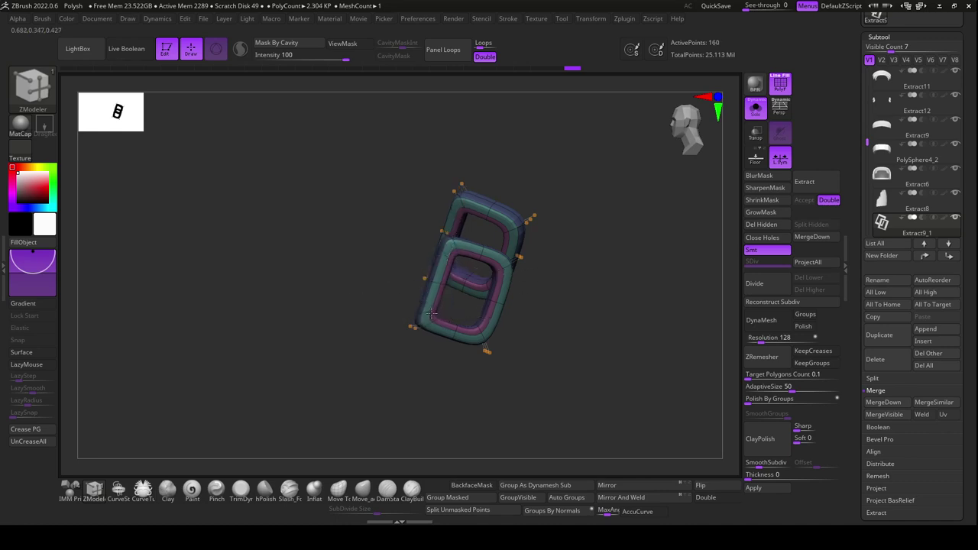
Add two more edge loops to the rings, one on the front ring
mouse_move(436, 383)
mouse_down()
mouse_move(452, 407)
mouse_move(472, 395)
mouse_up()
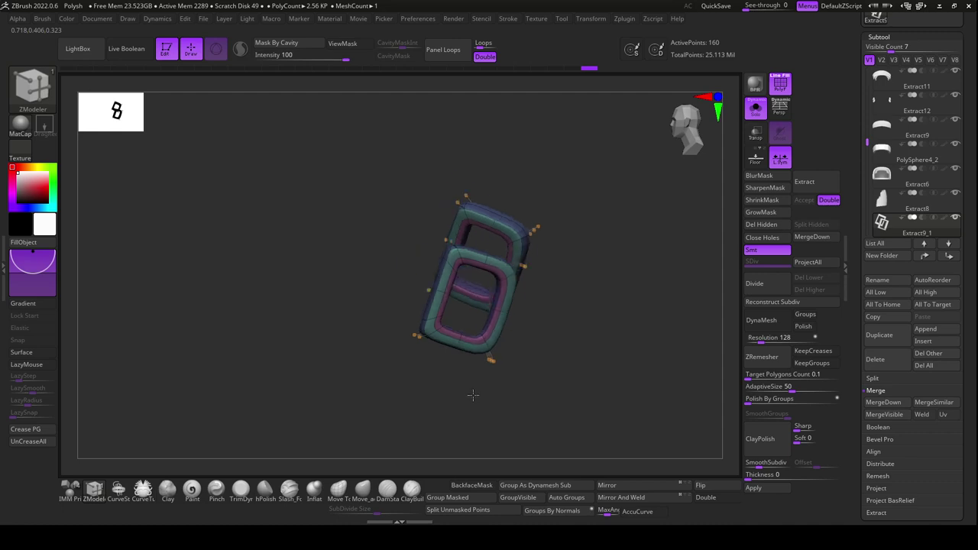
click(507, 292)
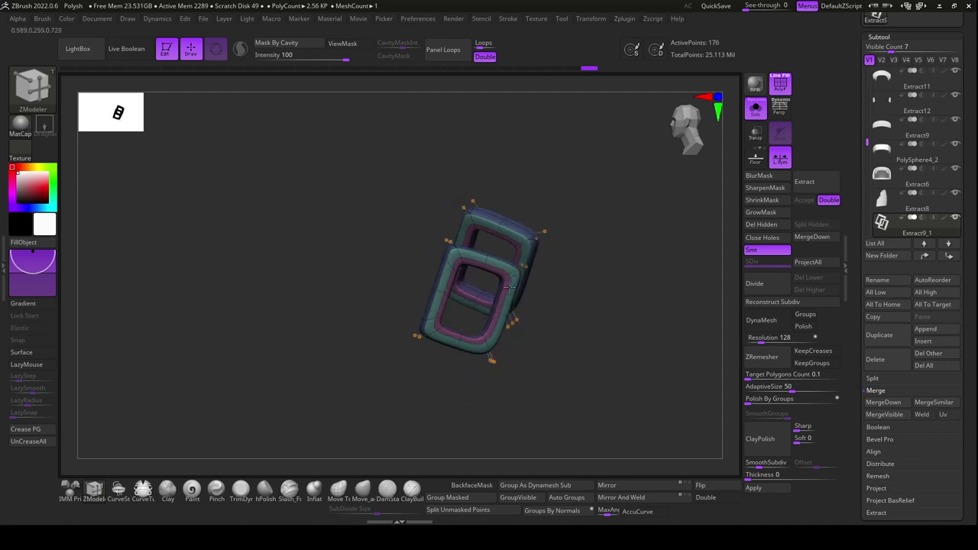
click(490, 341)
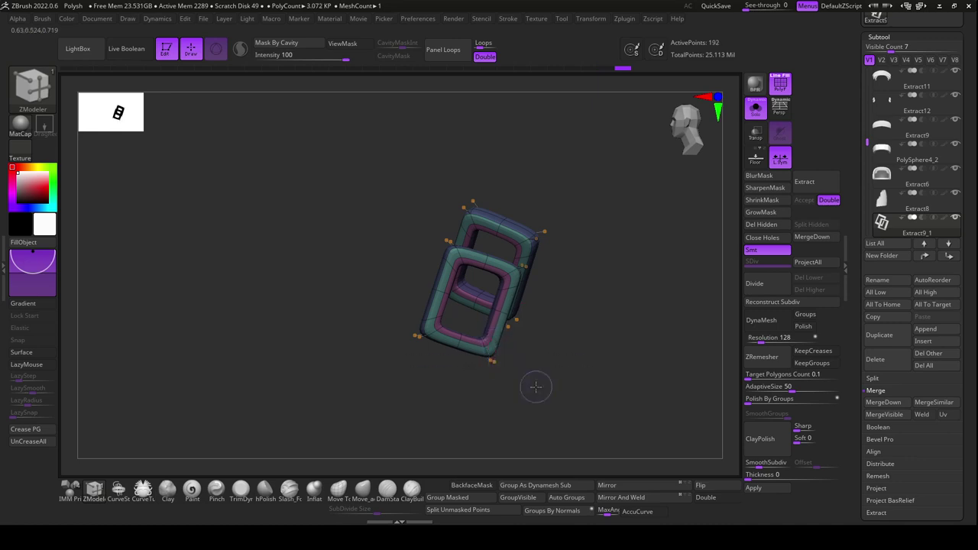
drag(535, 385, 537, 390)
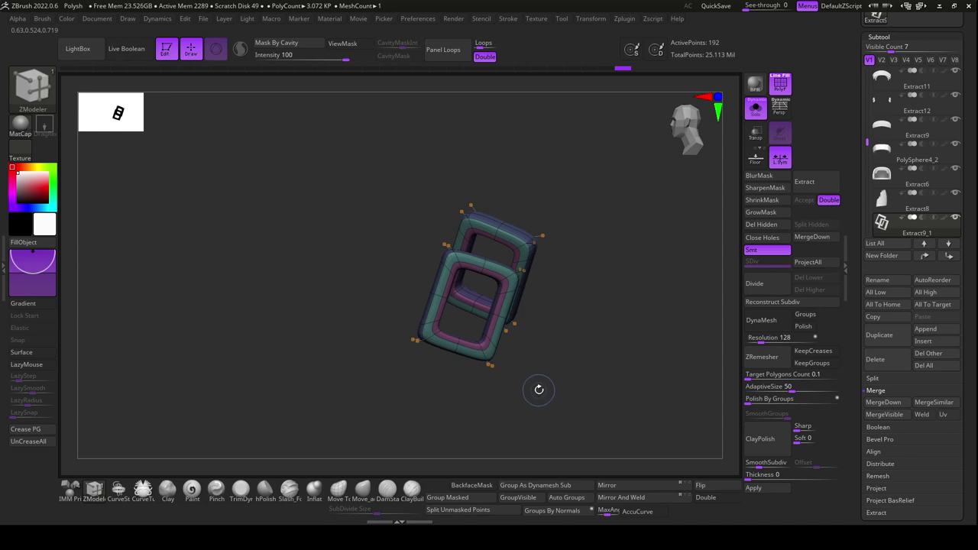
drag(543, 392, 520, 365)
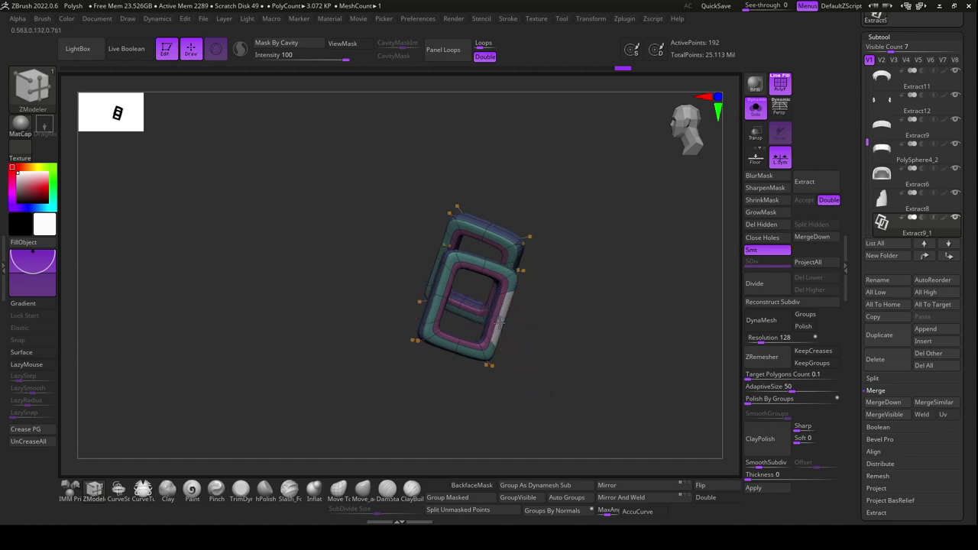
Insert two more edge loops on the rings, starting with the left ring
drag(534, 335, 489, 321)
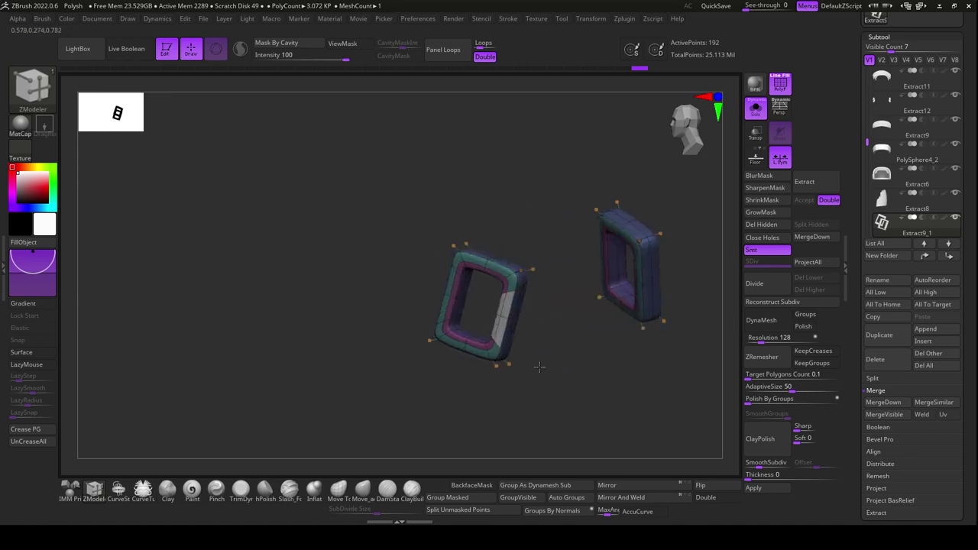
key(space)
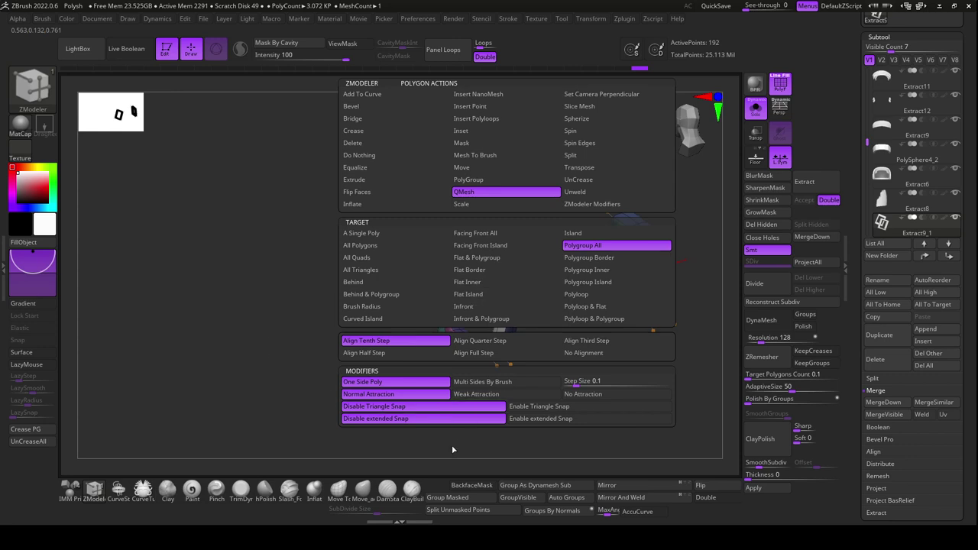
drag(460, 442, 504, 309)
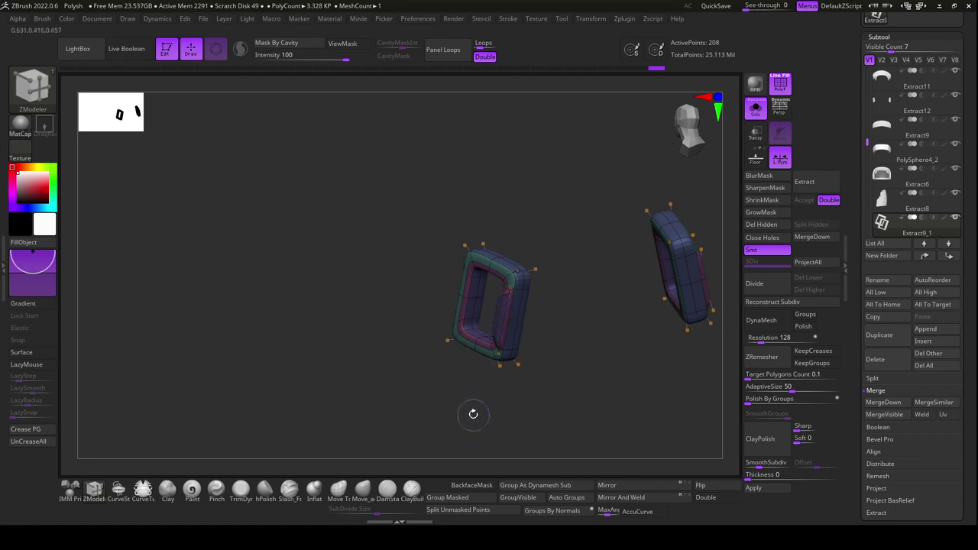
drag(473, 413, 482, 312)
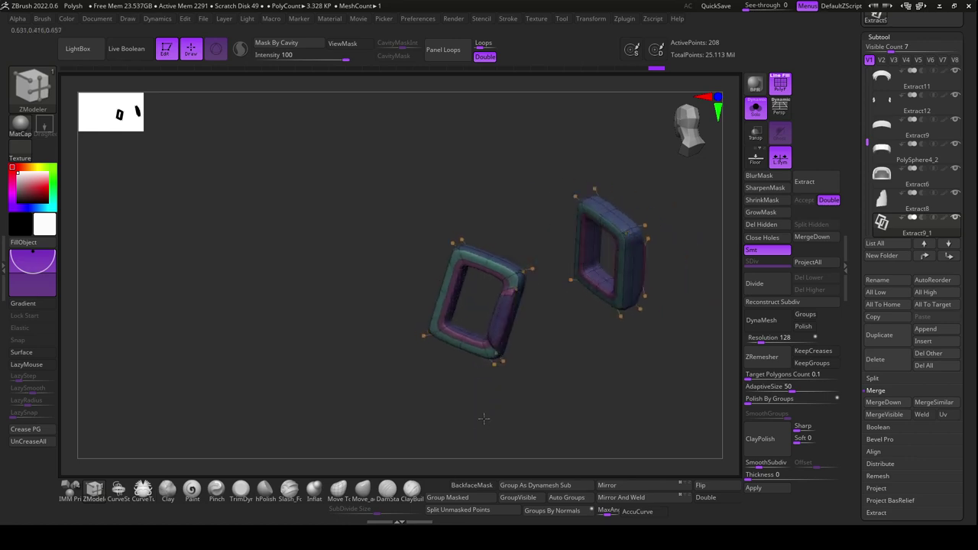
click(506, 320)
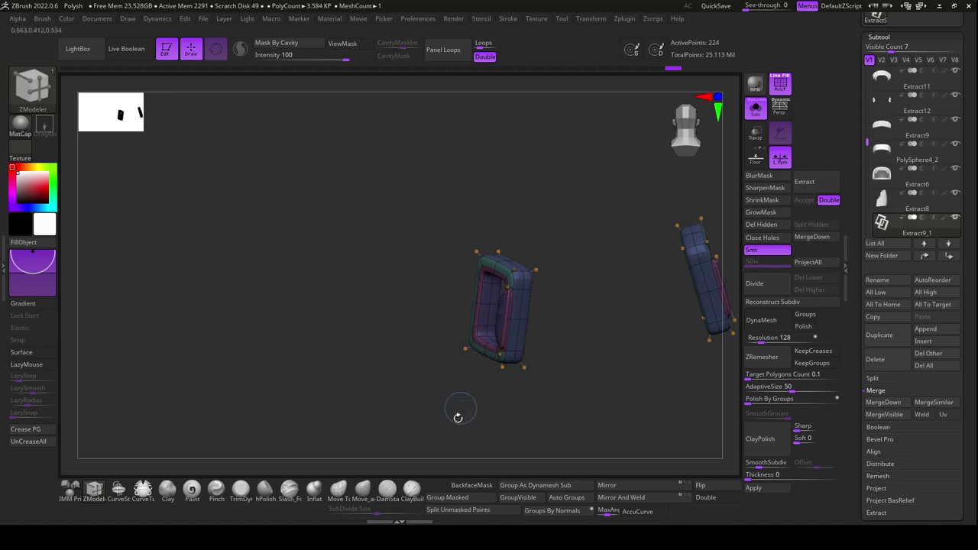
drag(459, 415, 489, 426)
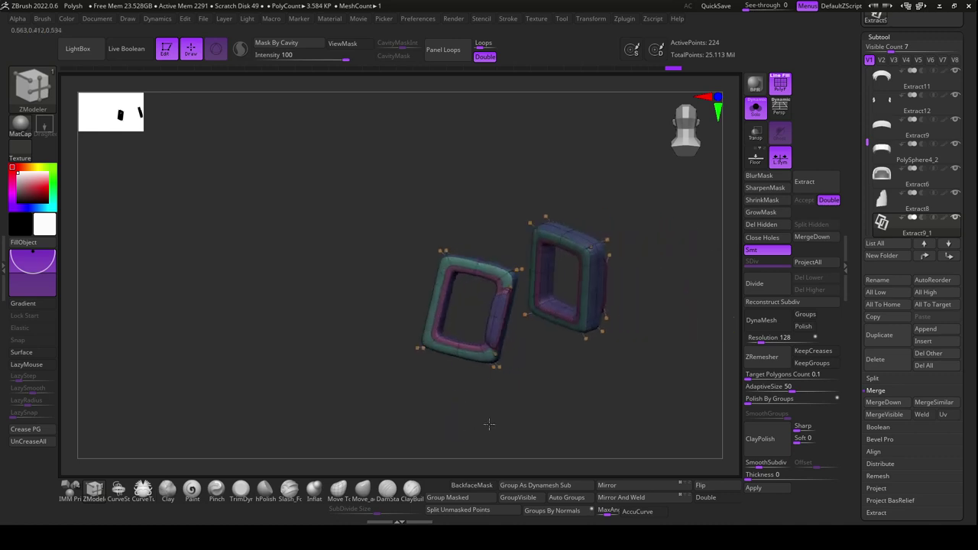
click(491, 322)
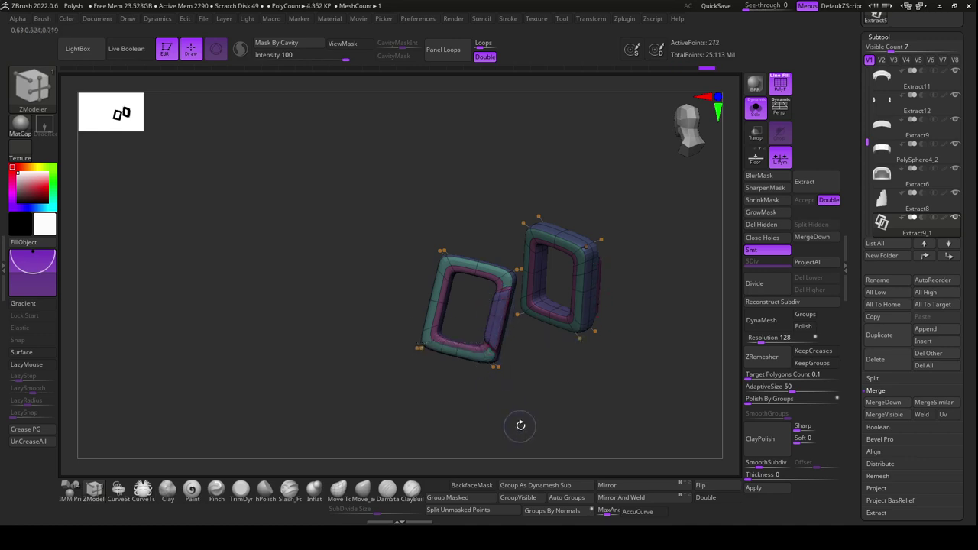
mouse_move(520, 423)
mouse_down()
mouse_move(529, 432)
mouse_move(526, 419)
mouse_move(550, 420)
mouse_up()
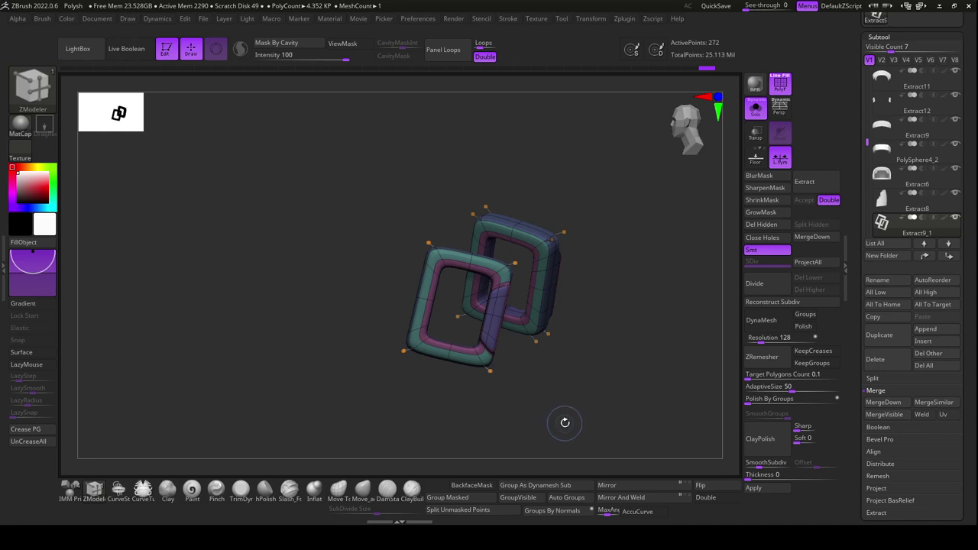
drag(565, 423, 541, 422)
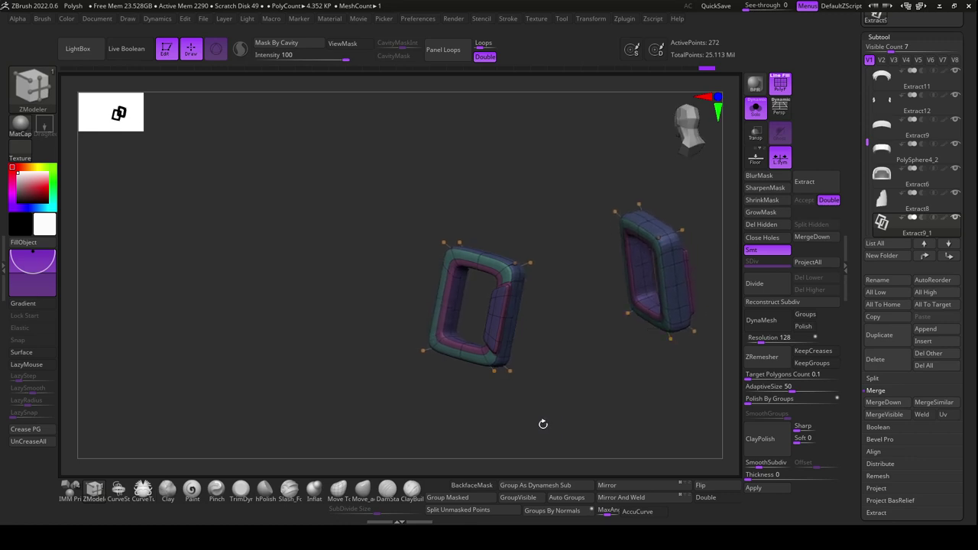
drag(544, 424, 546, 428)
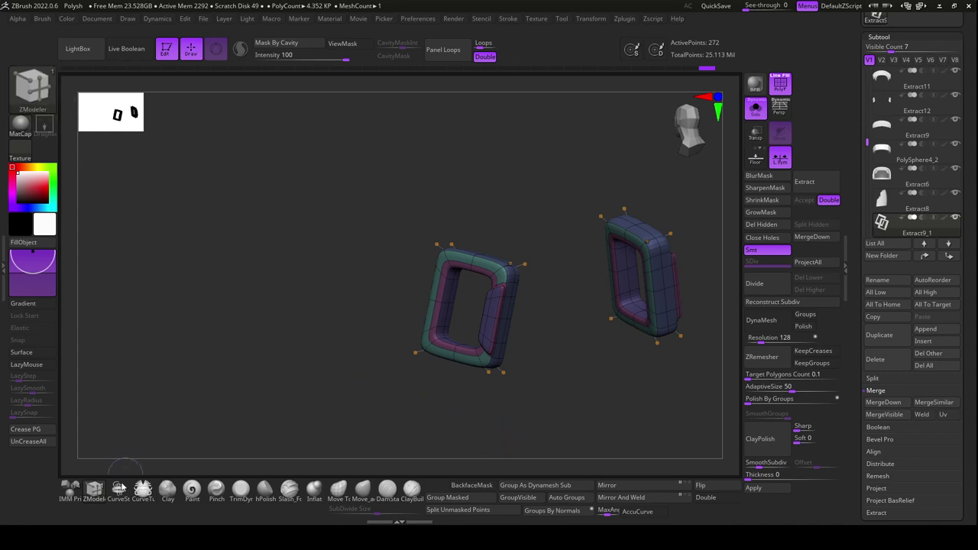
Make Extract9_1 the active piece and nudge the mesh up slightly
click(69, 491)
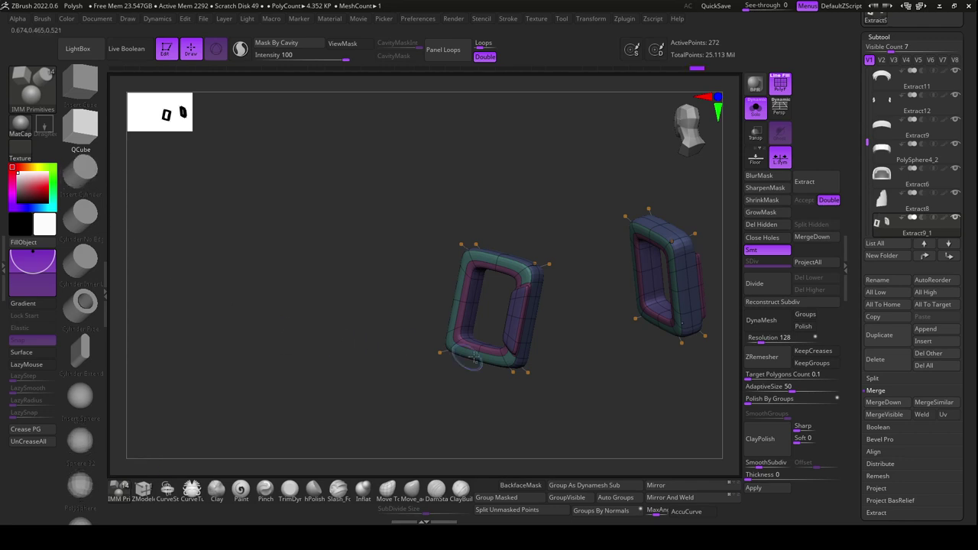
click(530, 319)
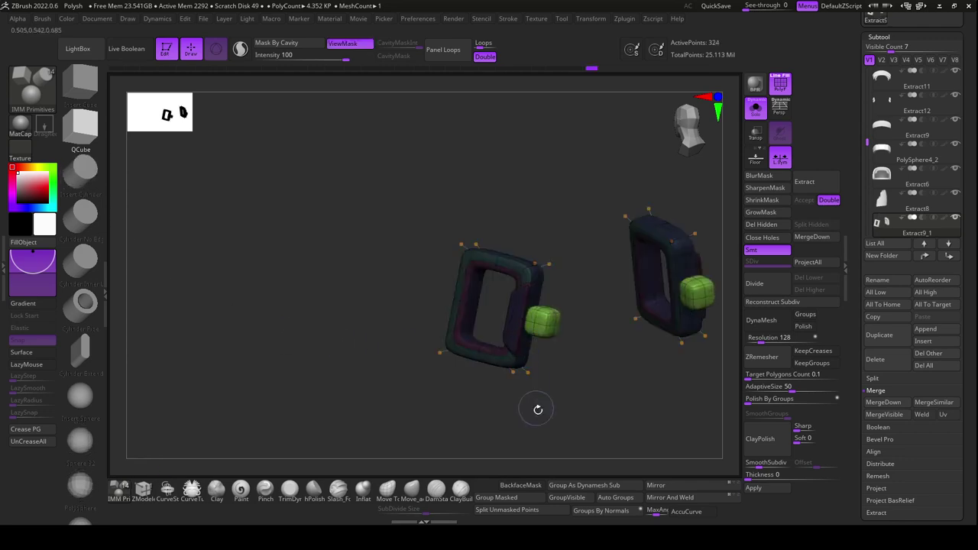
key(r)
shift+drag(538, 410, 515, 411)
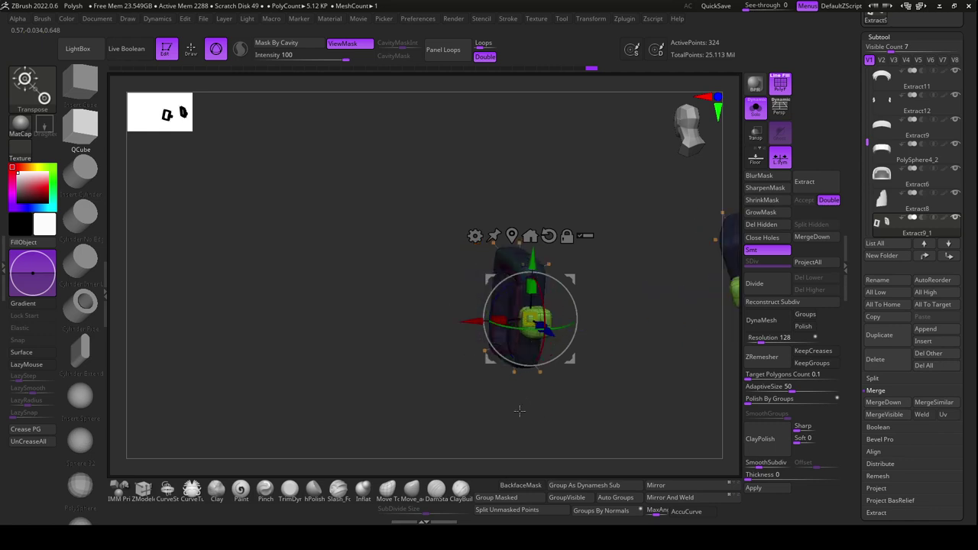
drag(509, 358, 564, 327)
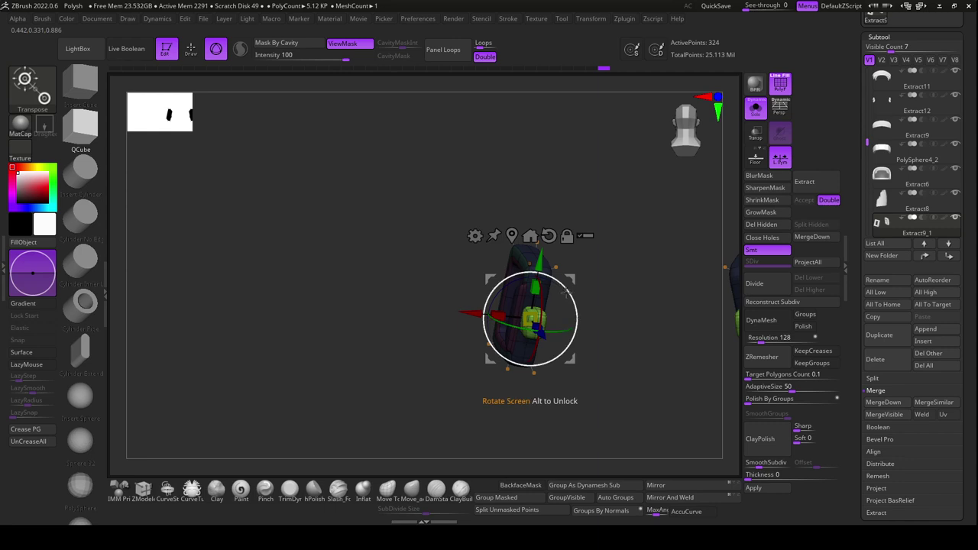
drag(567, 292, 569, 300)
drag(544, 266, 553, 245)
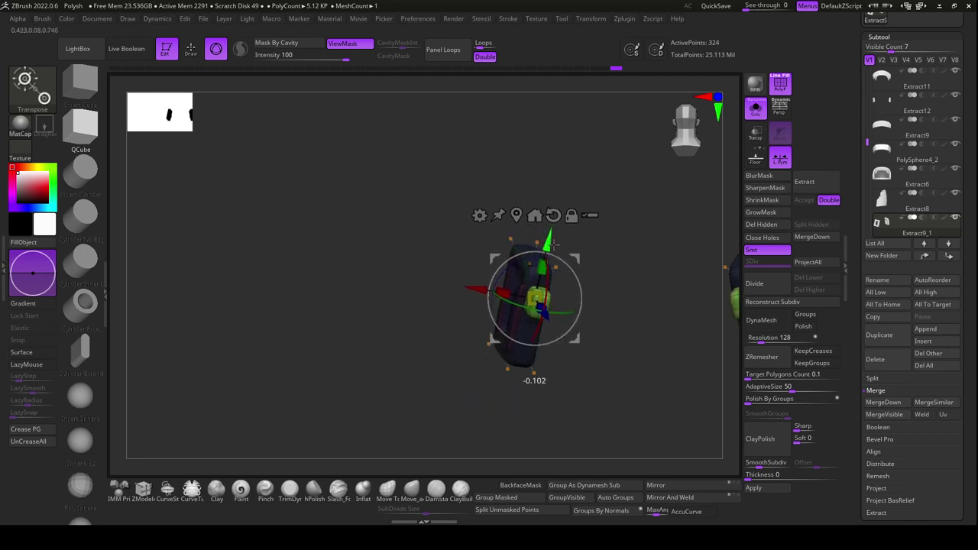
Stretch both green blocks taller, then widen them into flat tabs
mouse_move(551, 416)
mouse_down()
mouse_move(591, 421)
mouse_move(579, 429)
mouse_move(535, 367)
mouse_up()
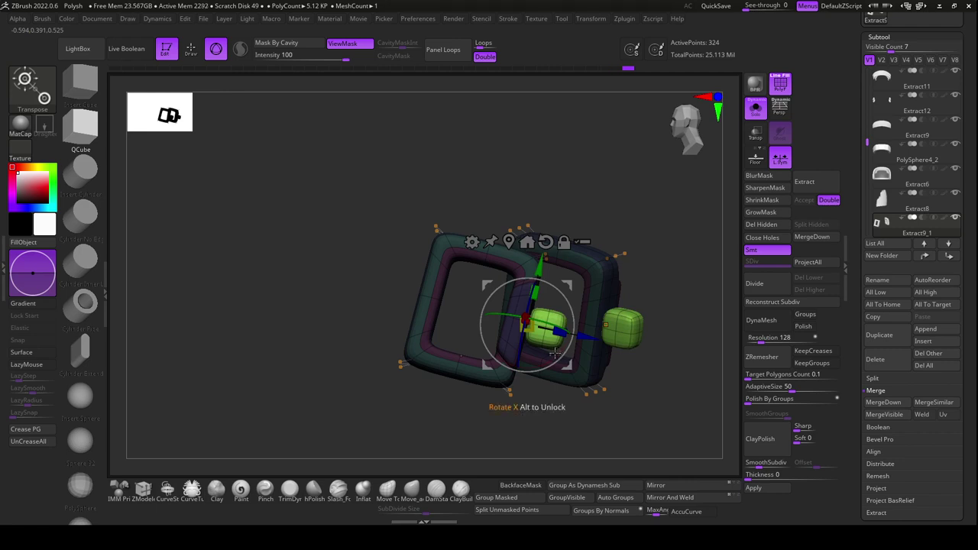
drag(535, 293, 585, 132)
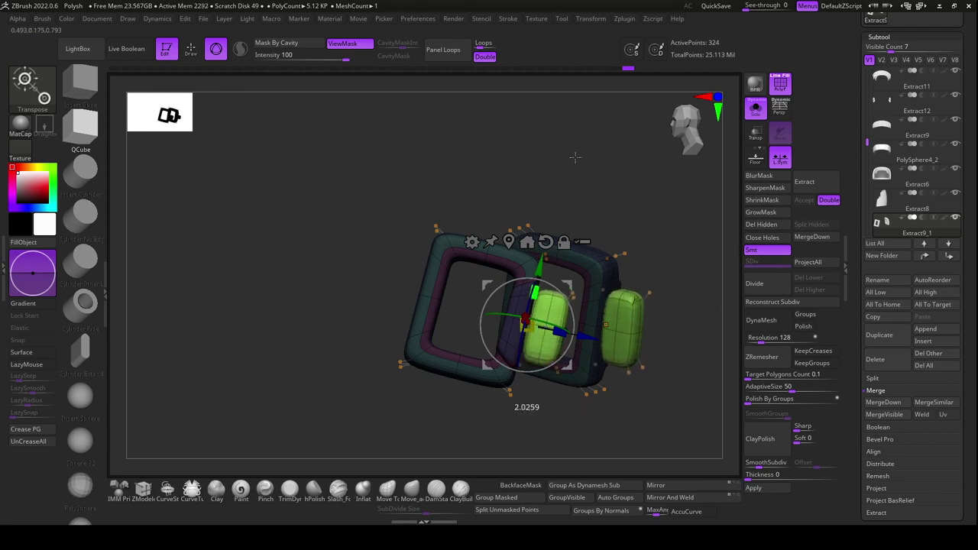
mouse_move(585, 337)
mouse_down()
mouse_move(601, 351)
mouse_move(581, 337)
mouse_move(548, 352)
mouse_up()
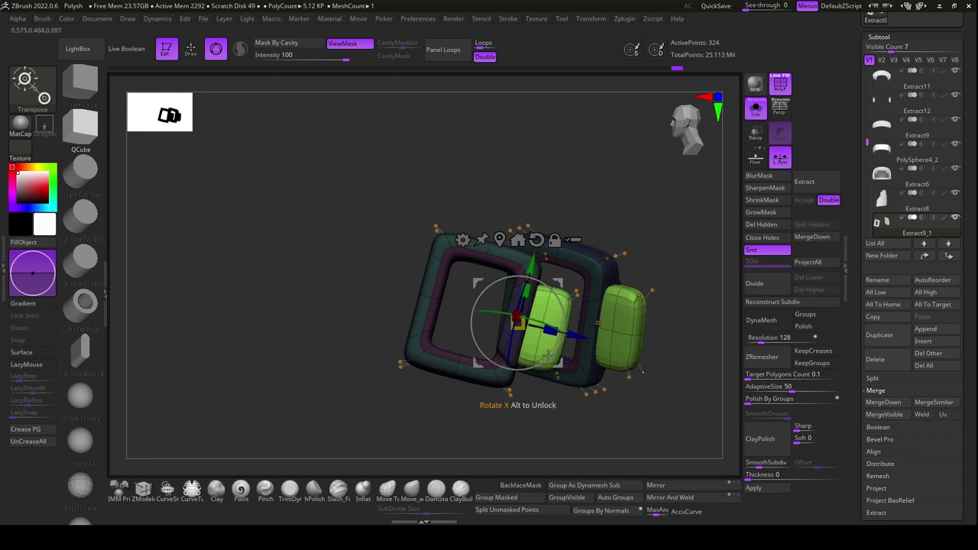
mouse_move(506, 443)
mouse_down()
mouse_move(484, 438)
mouse_move(579, 387)
mouse_move(562, 361)
mouse_move(589, 374)
mouse_move(564, 322)
mouse_move(568, 337)
mouse_move(527, 366)
mouse_up()
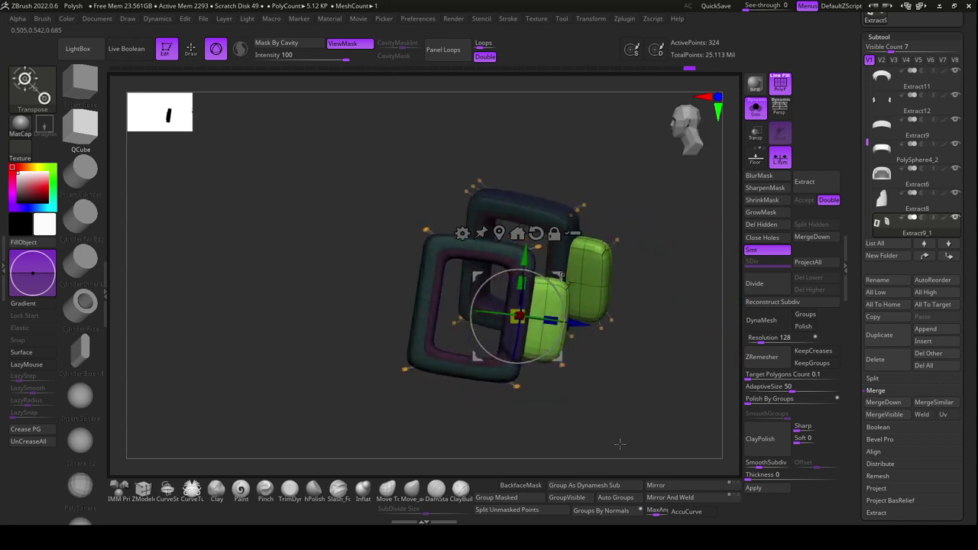
Inset a polygon on the green blocks' front faces with ZModeler
click(143, 490)
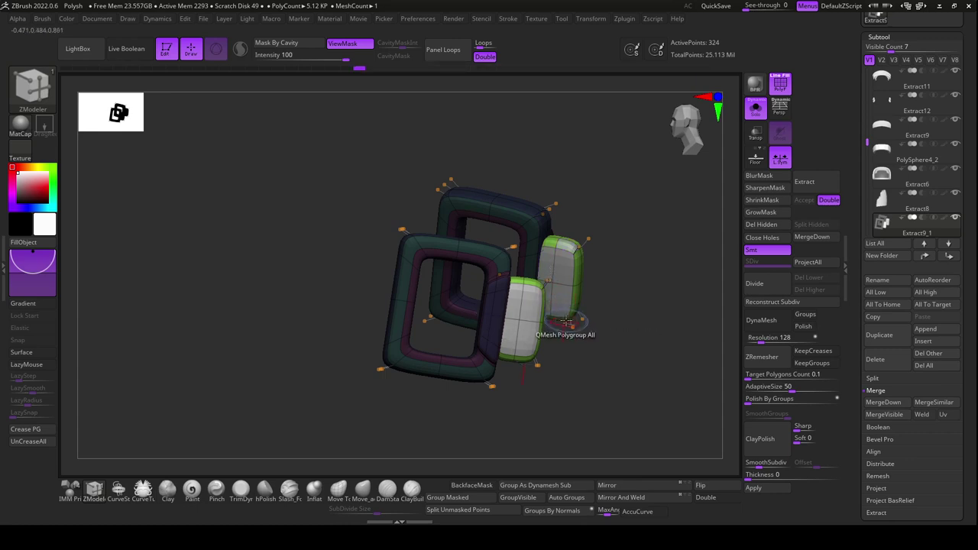
drag(598, 359, 589, 330)
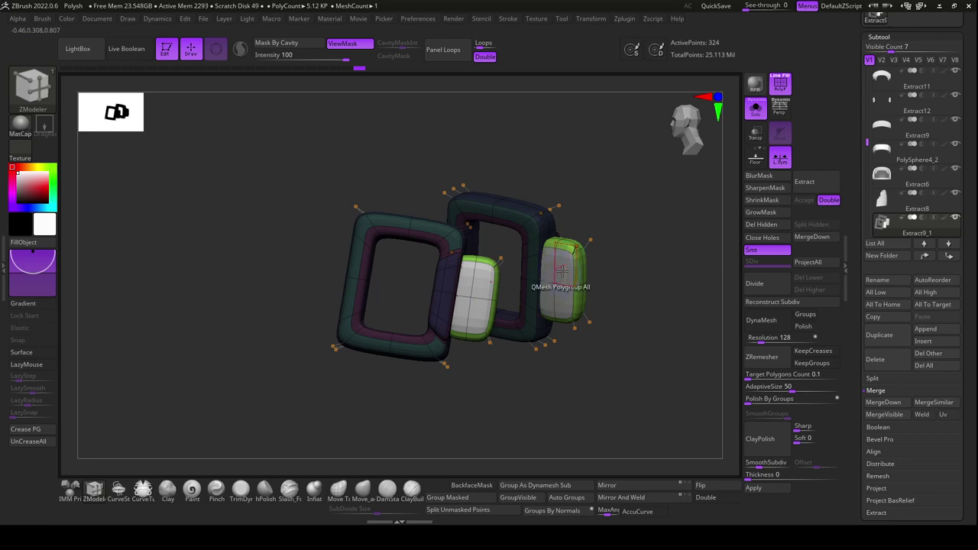
drag(563, 269, 566, 278)
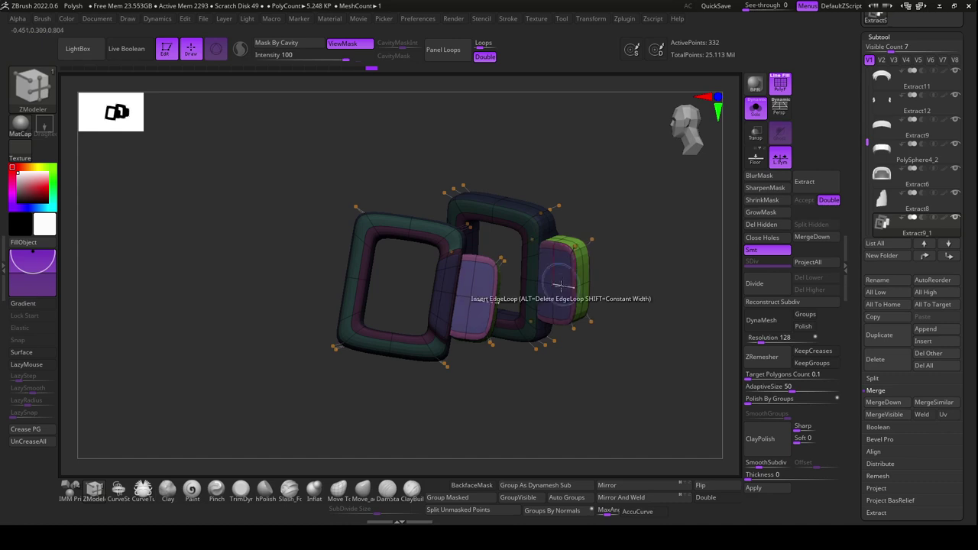
key(space)
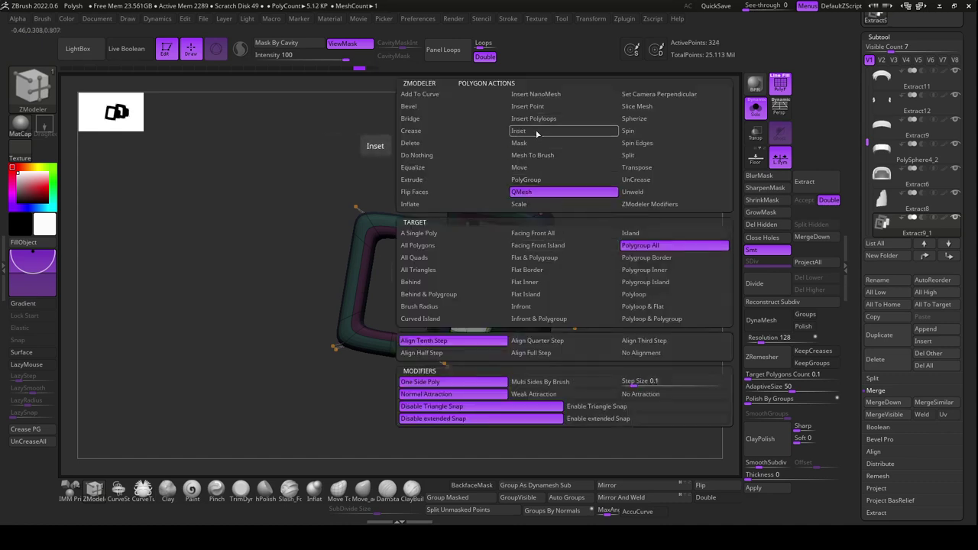
click(543, 132)
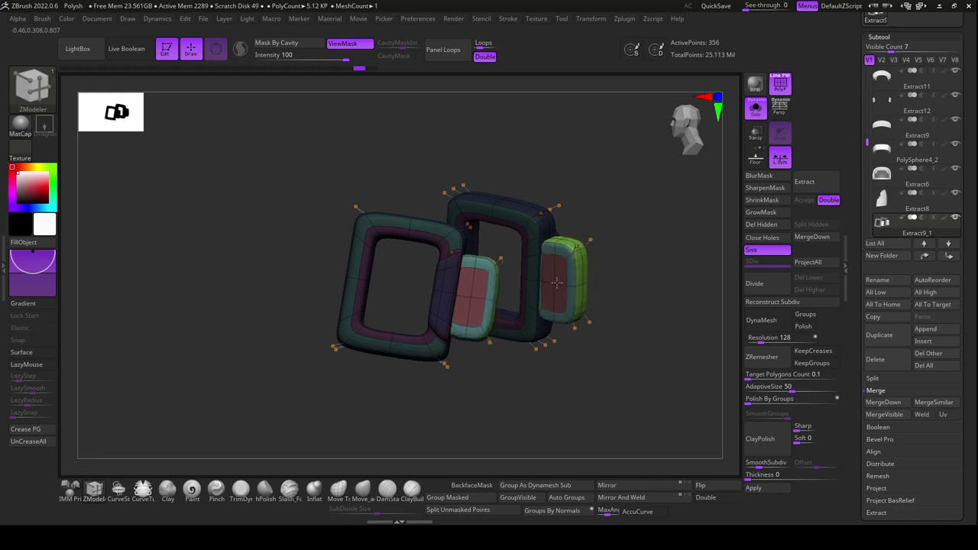
drag(557, 283, 552, 293)
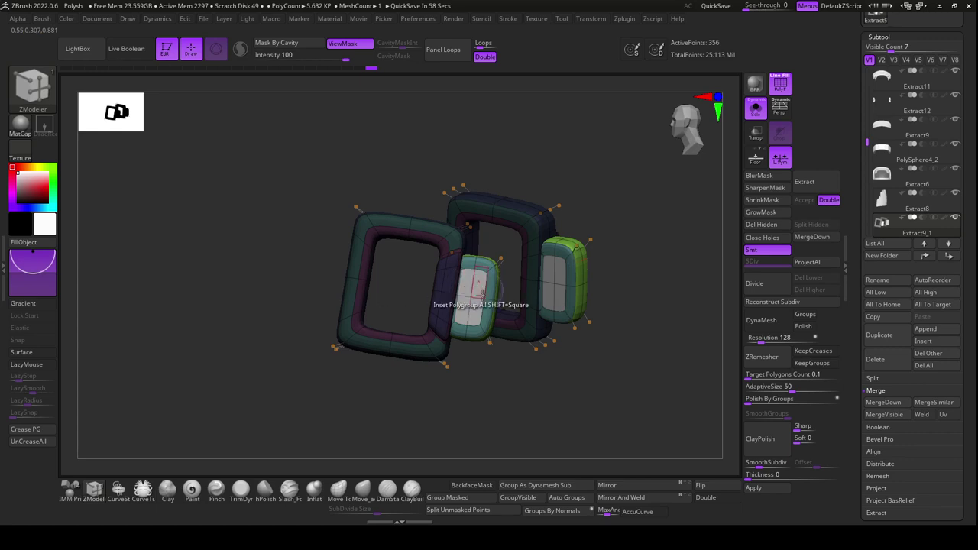
Undo the extra middle-block inset and push the inset faces through to open holes
drag(531, 408, 509, 350)
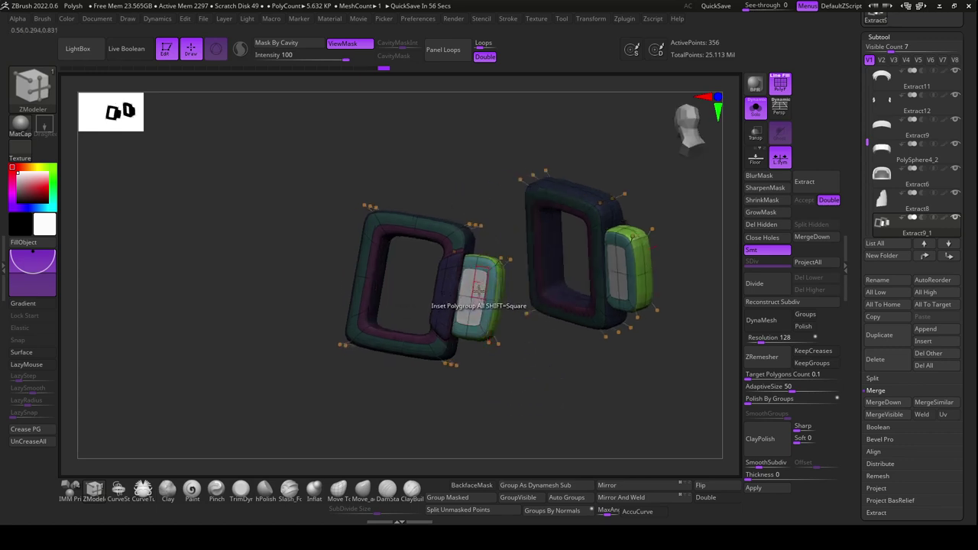
drag(477, 287, 479, 285)
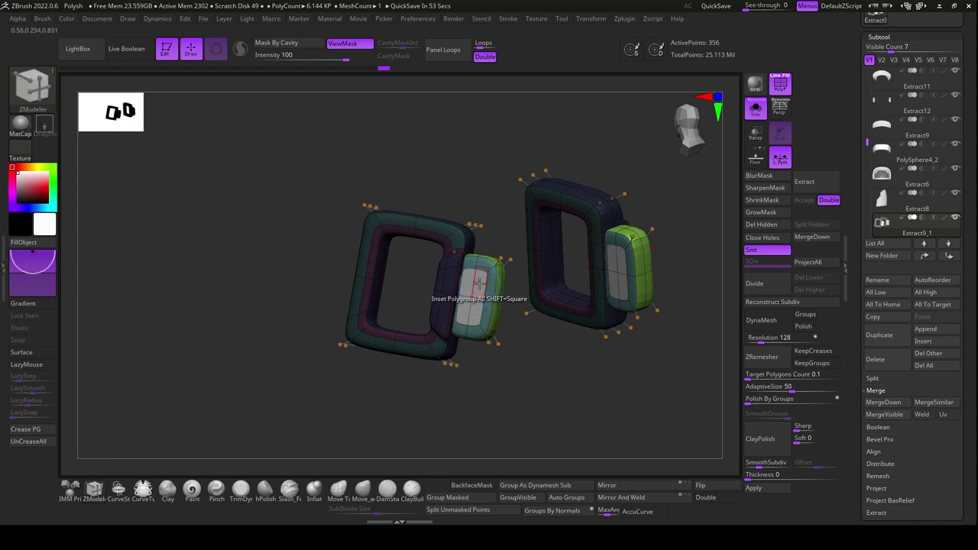
key(ctrl+z)
key(space)
click(479, 183)
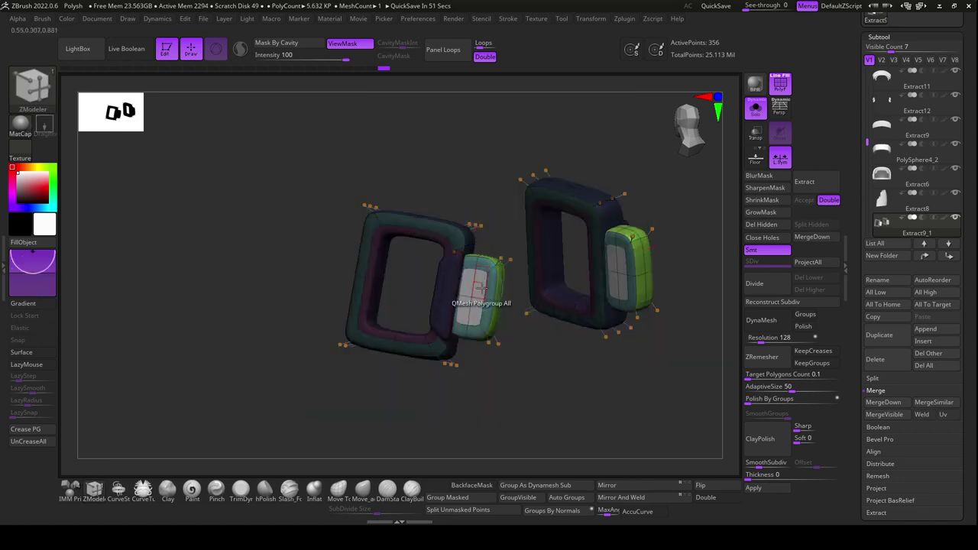
drag(480, 289, 484, 291)
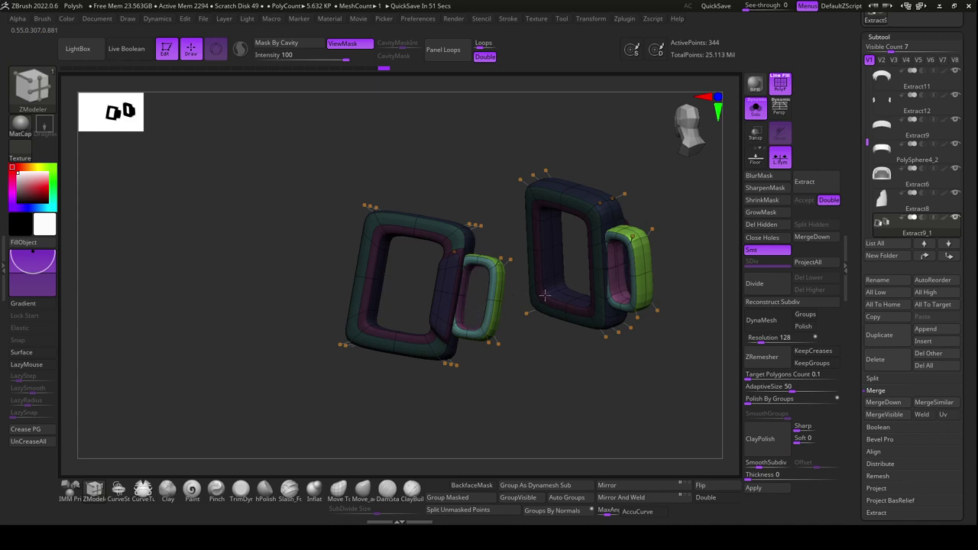
mouse_move(559, 371)
mouse_down()
mouse_move(557, 390)
mouse_move(565, 389)
mouse_move(526, 390)
mouse_move(535, 396)
mouse_move(506, 412)
mouse_up()
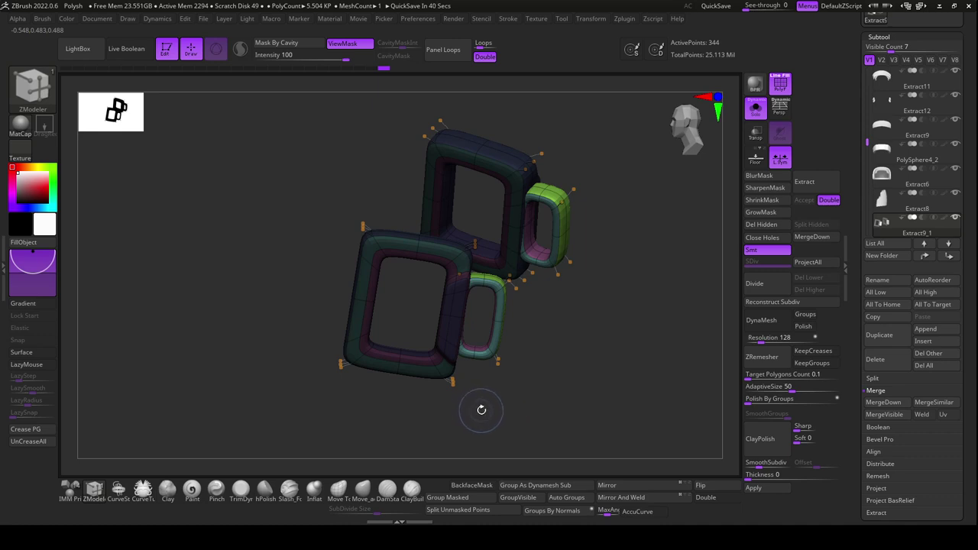
Shift the small side ring slightly left with the transpose gizmo
key(r)
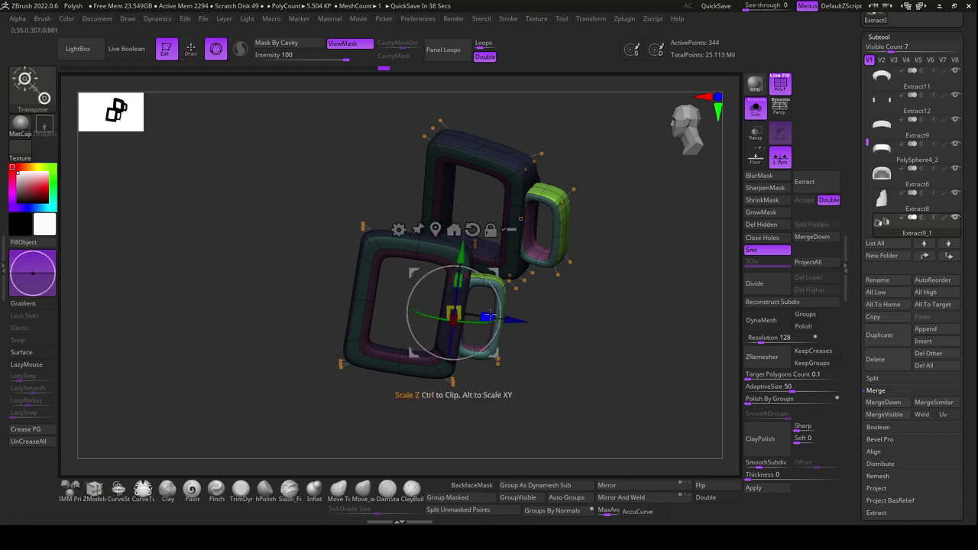
drag(520, 320, 519, 369)
alt+drag(542, 409, 549, 410)
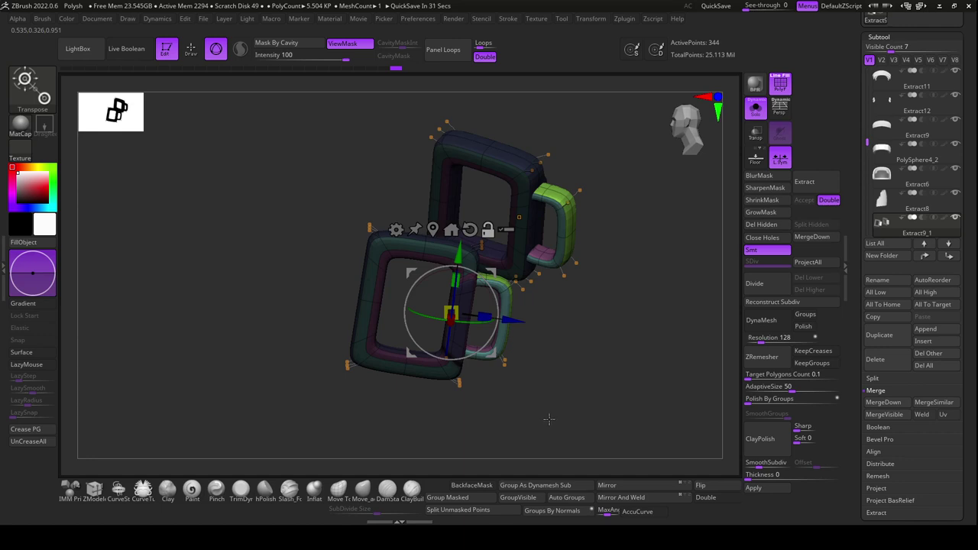
drag(520, 342, 514, 323)
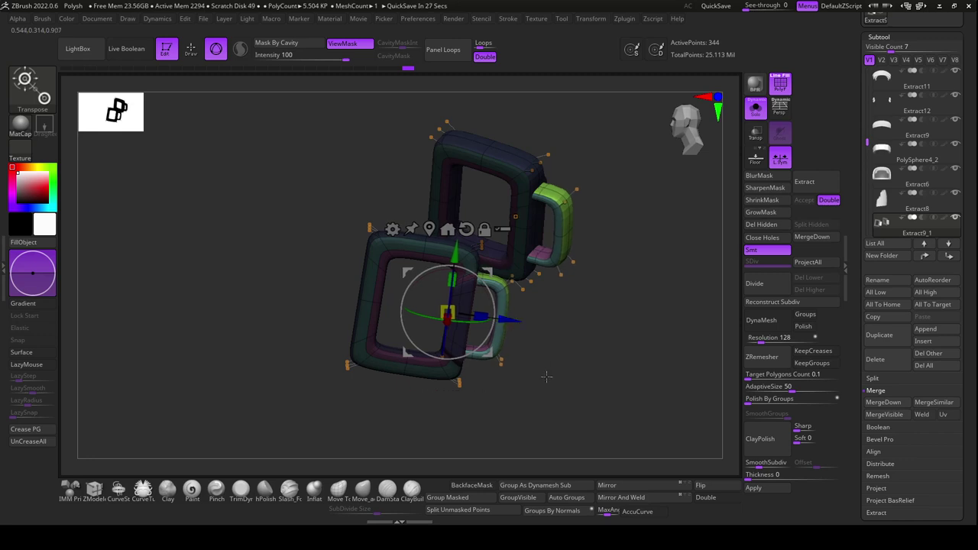
alt+drag(546, 376, 555, 387)
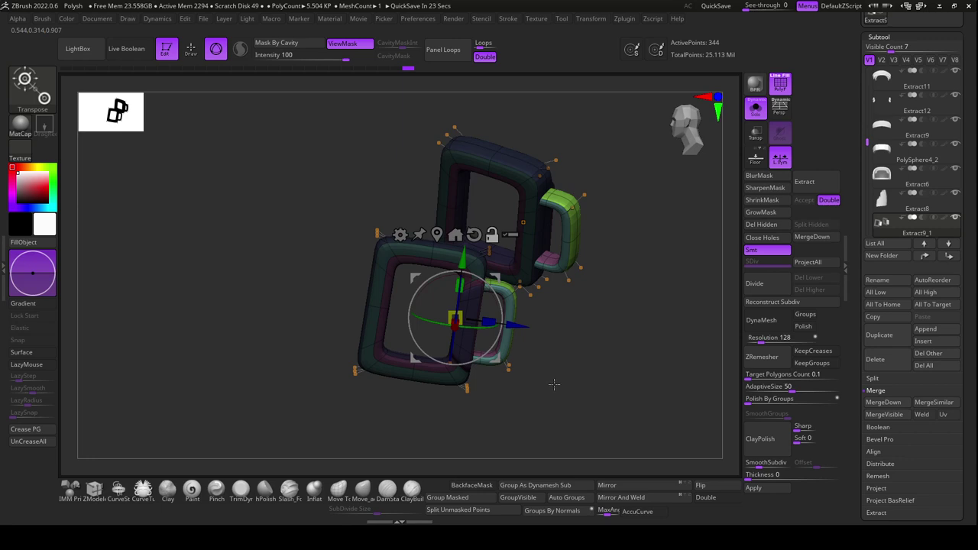
drag(555, 384, 553, 408)
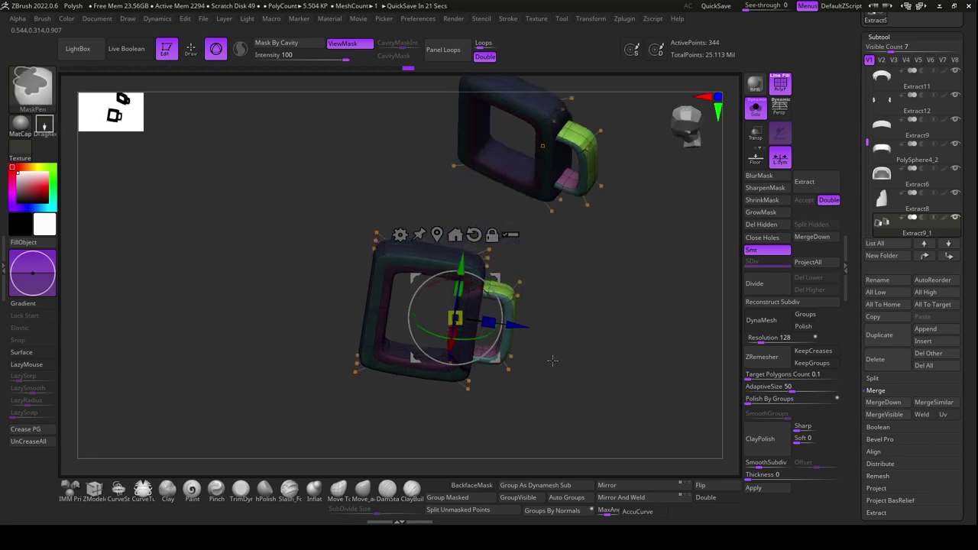
Lasso-mask everything except the small side ring and rotate it around its Z axis
key(ctrl+b)
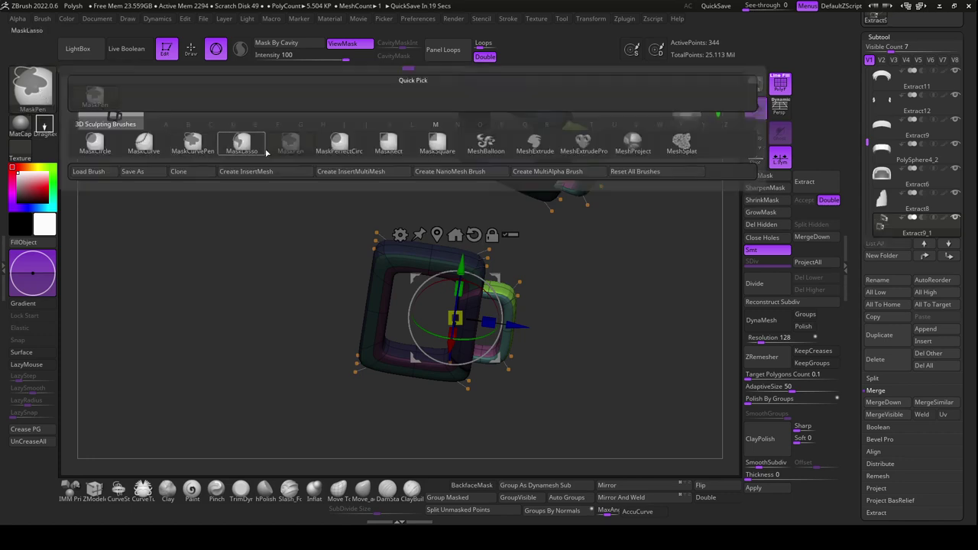
click(252, 149)
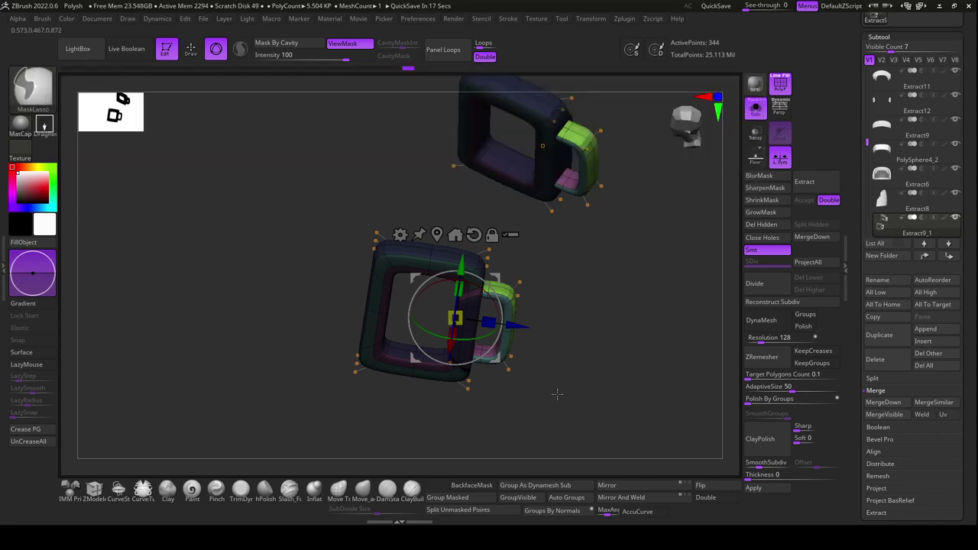
mouse_move(570, 354)
ctrl+mouse_down()
mouse_move(495, 358)
mouse_move(558, 337)
ctrl+mouse_up()
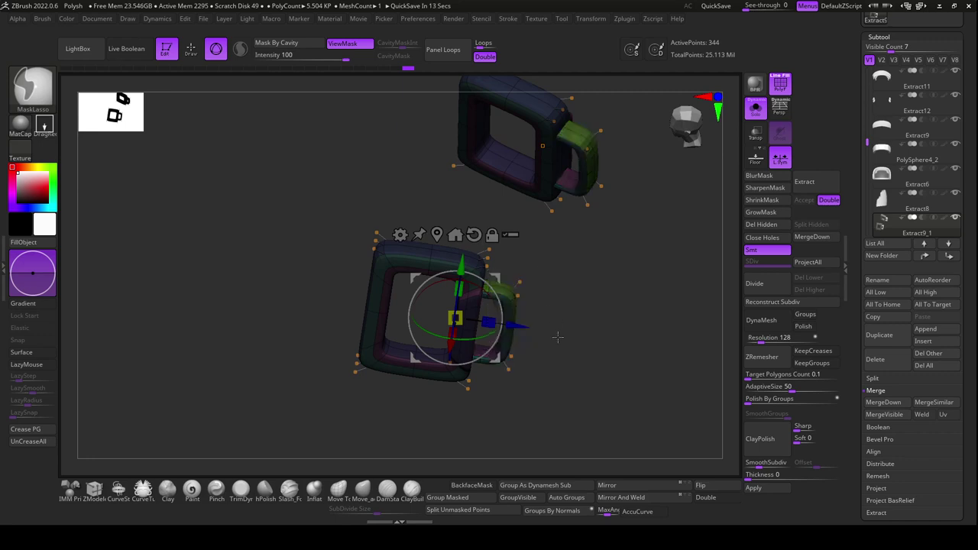
key(ctrl+h)
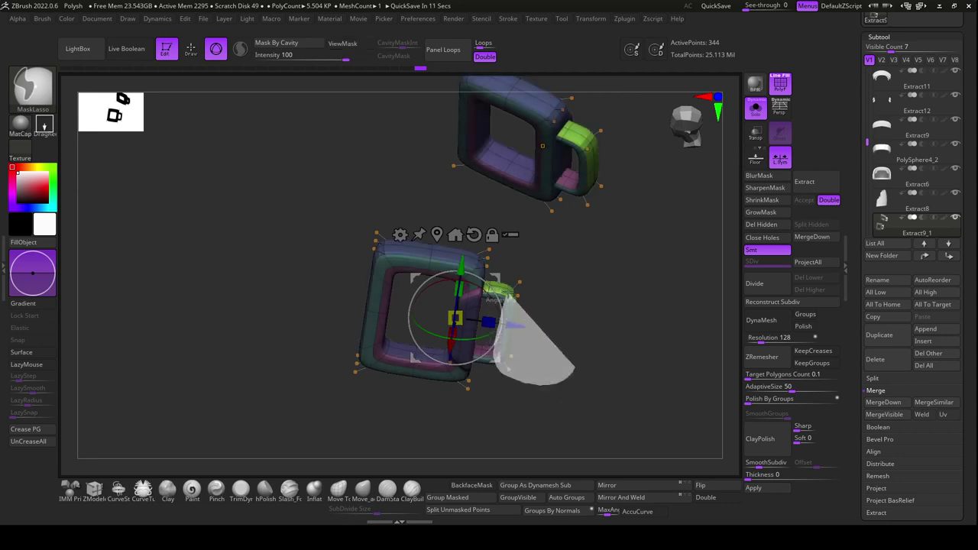
ctrl+drag(557, 384, 582, 293)
mouse_move(585, 366)
mouse_down()
mouse_move(593, 317)
mouse_move(605, 315)
mouse_up()
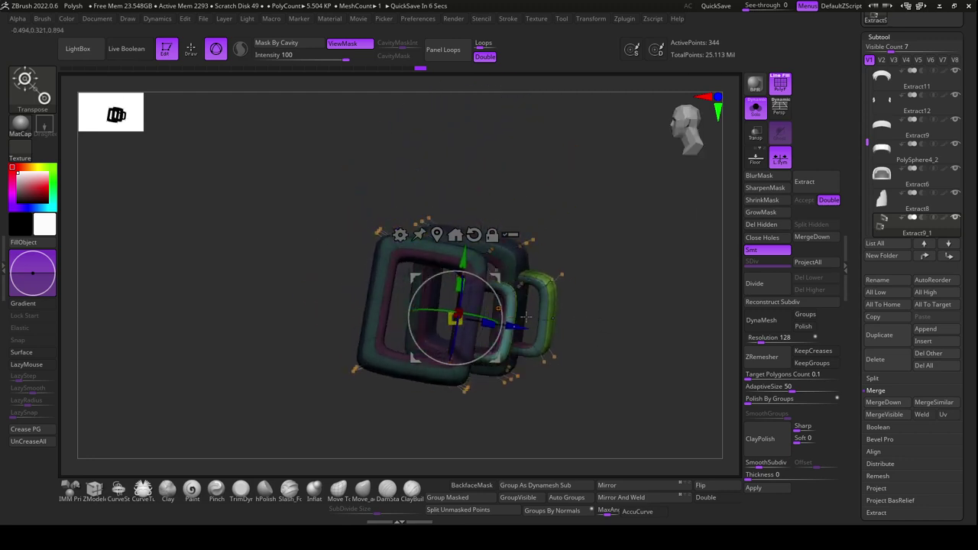
click(456, 235)
drag(513, 290, 503, 337)
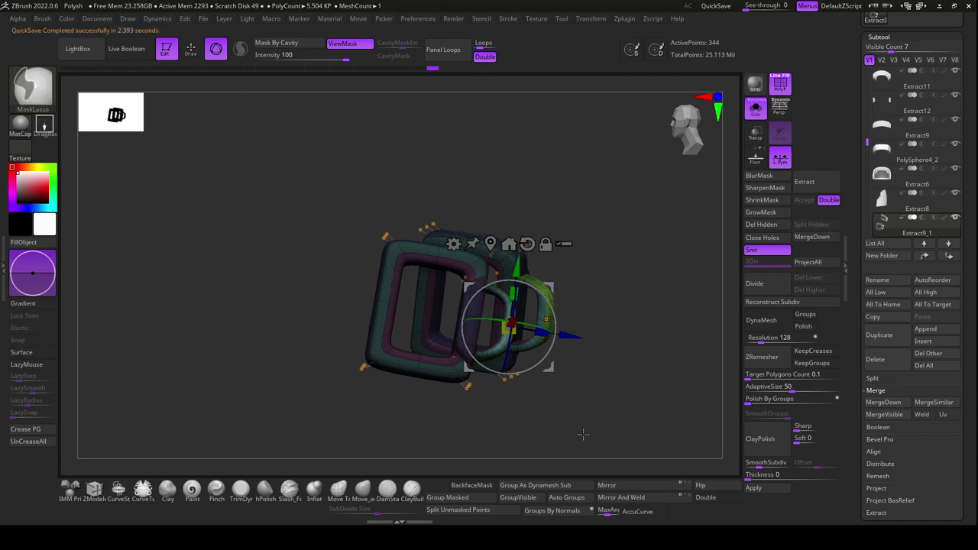
key(ctrl+h)
mouse_move(580, 443)
mouse_down()
mouse_move(595, 420)
mouse_move(579, 410)
mouse_up()
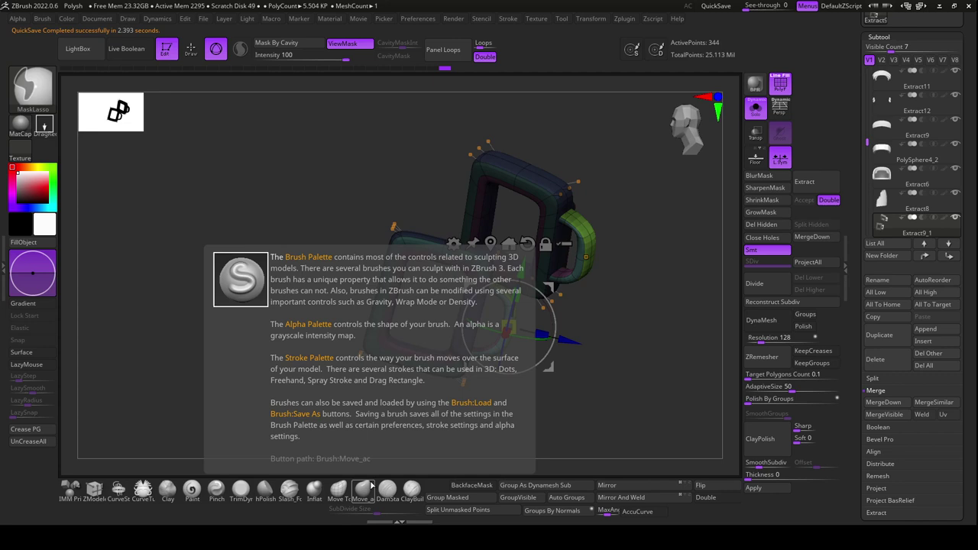
Shift the small loop in depth and stretch it slightly taller, undoing a downward move
key(ctrl+h)
mouse_move(565, 430)
mouse_down()
mouse_move(546, 416)
mouse_move(563, 401)
mouse_move(571, 430)
mouse_move(569, 386)
mouse_up()
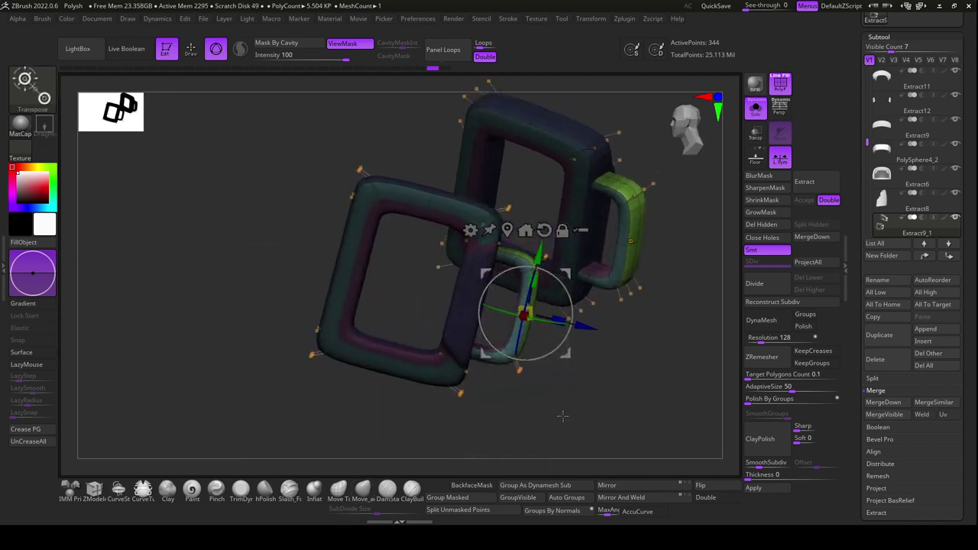
drag(585, 327, 594, 328)
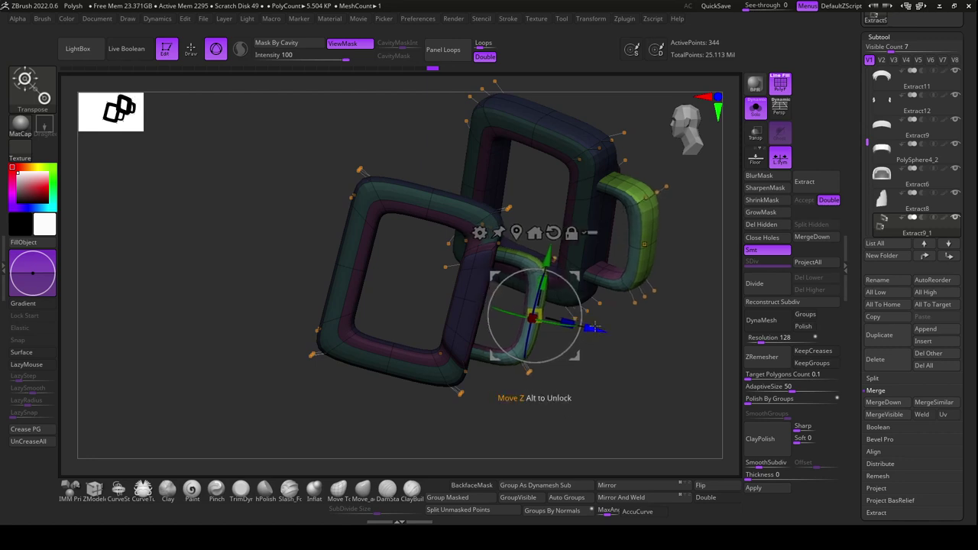
drag(546, 278, 544, 288)
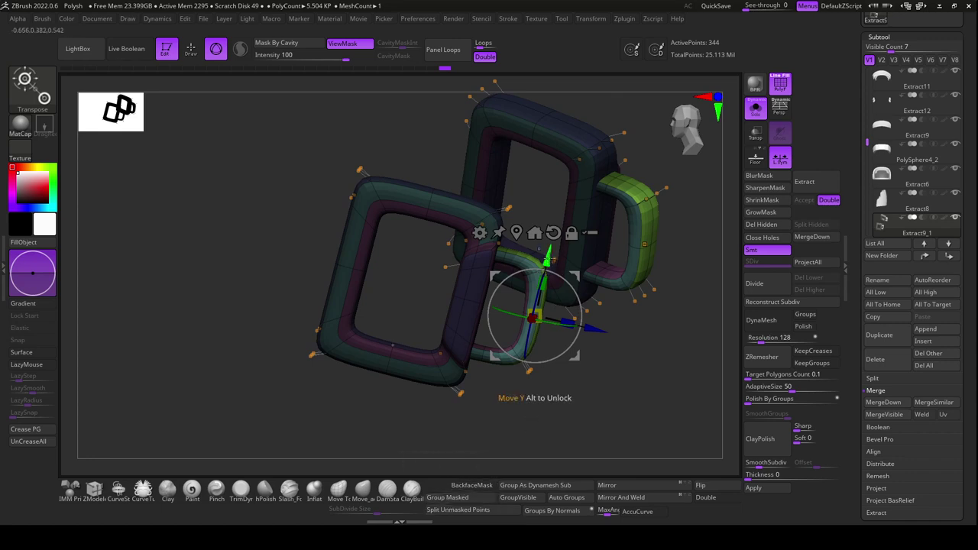
drag(548, 258, 545, 272)
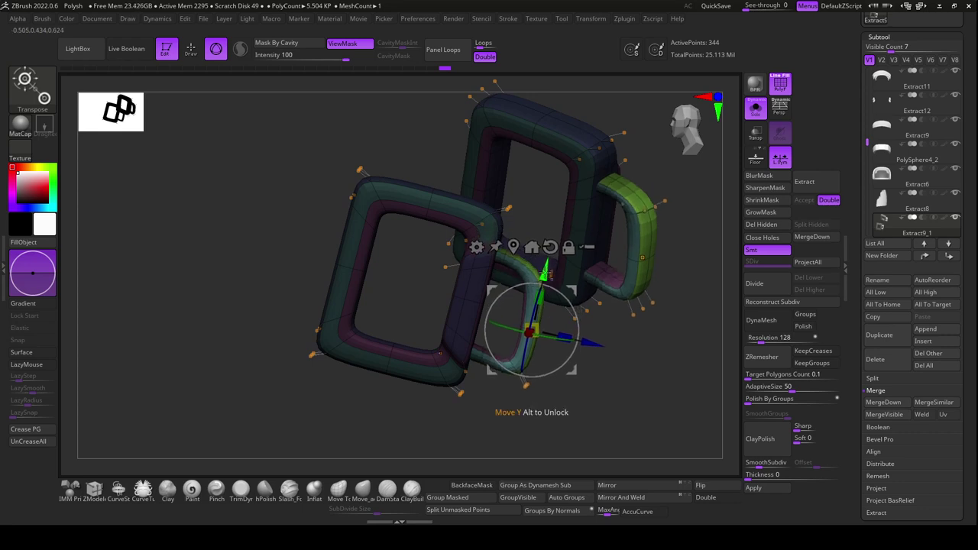
key(ctrl+z)
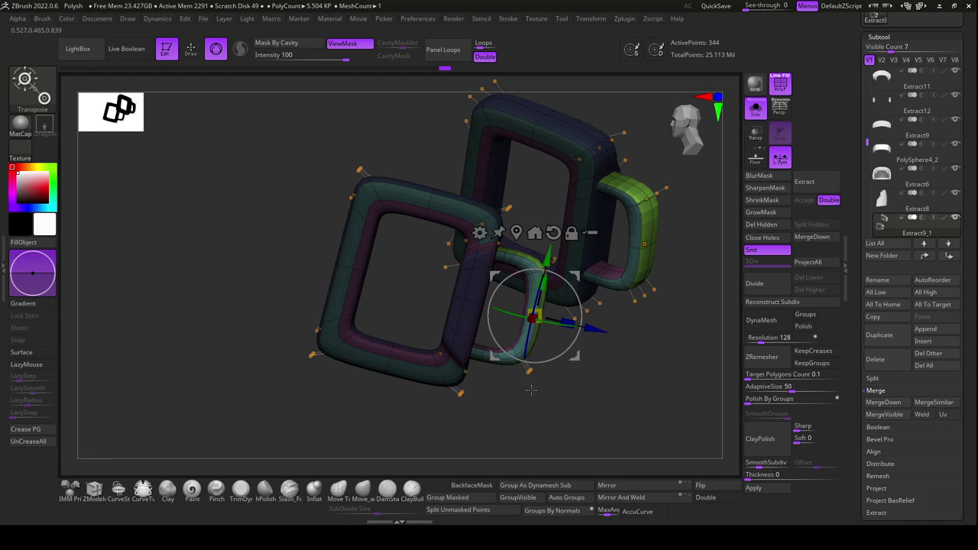
Show Polyframe and insert single edge loops on the green loop, including its top
click(94, 490)
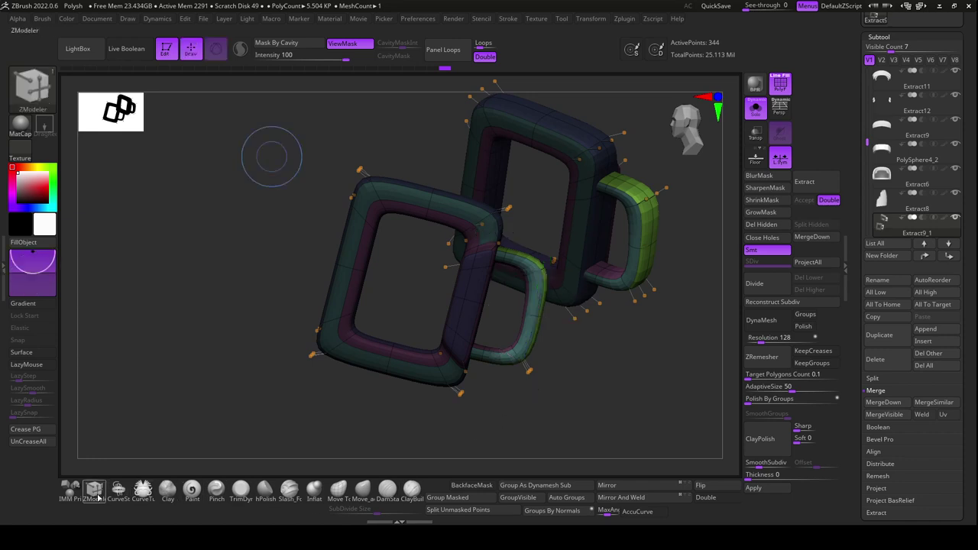
mouse_move(579, 375)
mouse_down()
mouse_move(576, 420)
mouse_move(537, 298)
mouse_up()
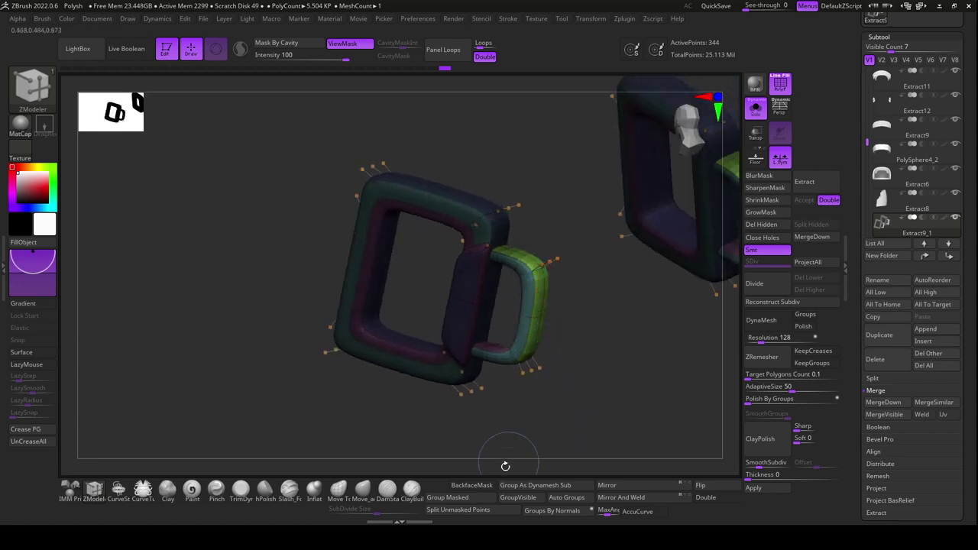
key(shift+f)
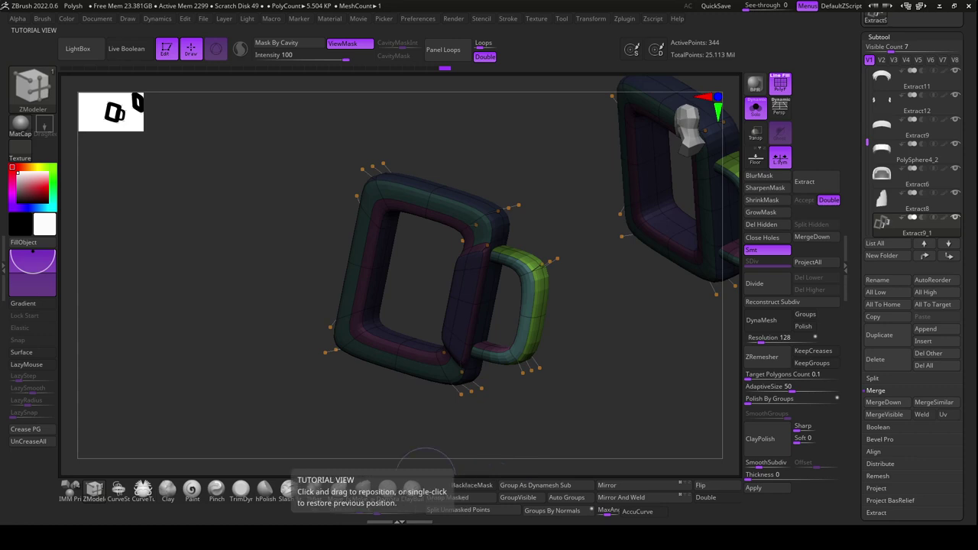
drag(668, 459, 651, 448)
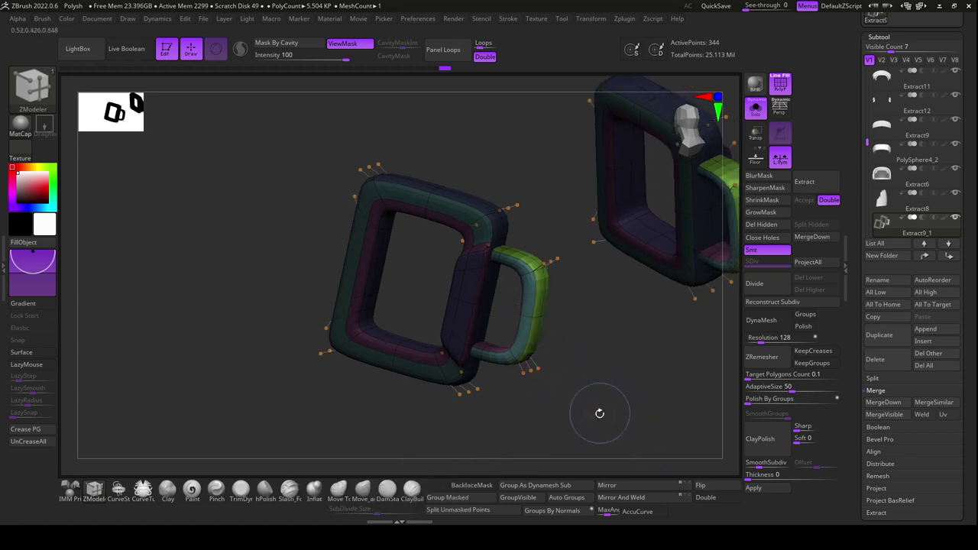
mouse_move(593, 422)
mouse_down()
mouse_move(618, 389)
mouse_move(592, 400)
mouse_up()
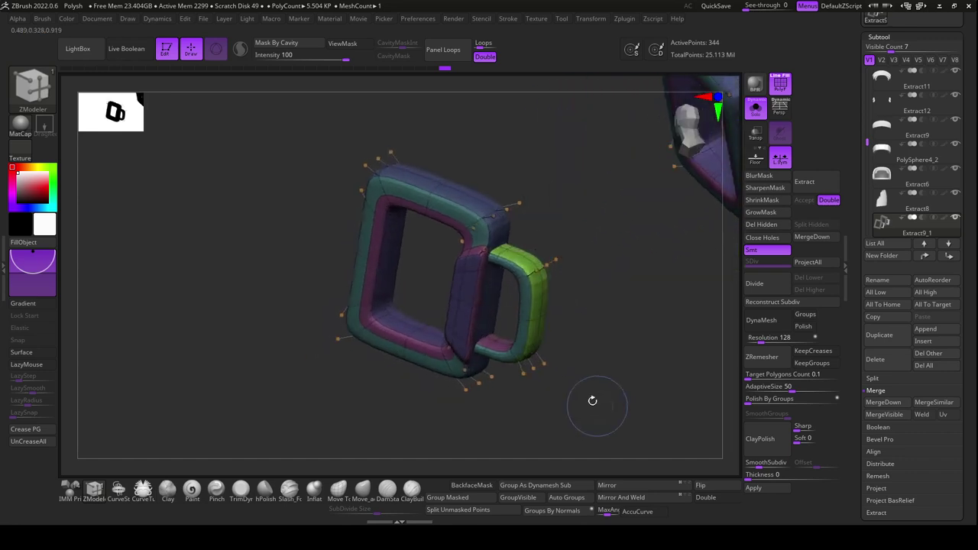
key(space)
click(543, 319)
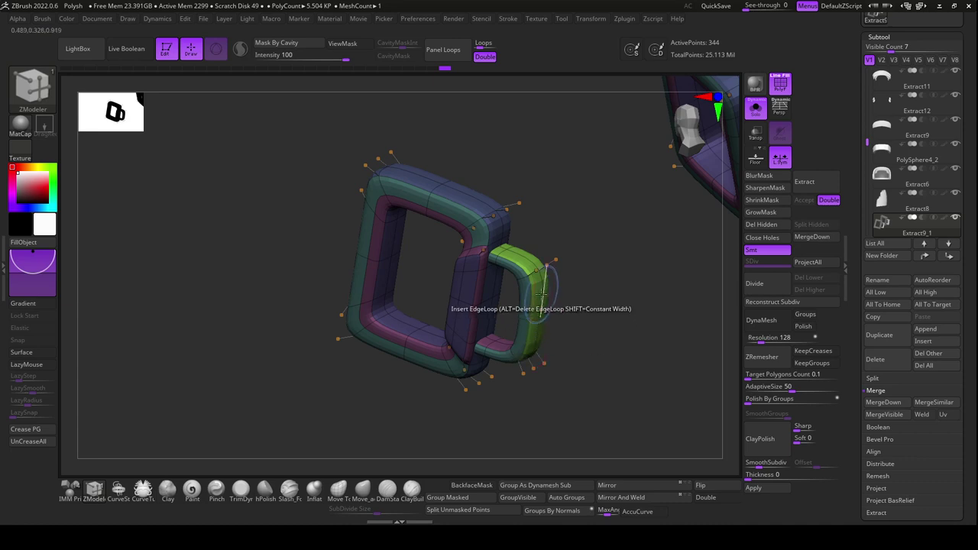
click(535, 345)
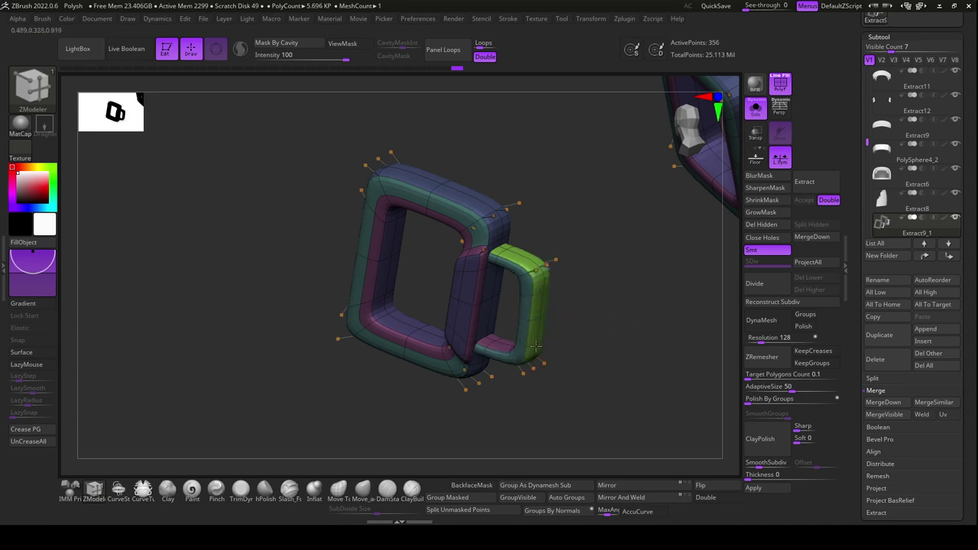
click(529, 261)
Remove two misplaced edge loops from the green loop and add new ones
drag(584, 408, 497, 375)
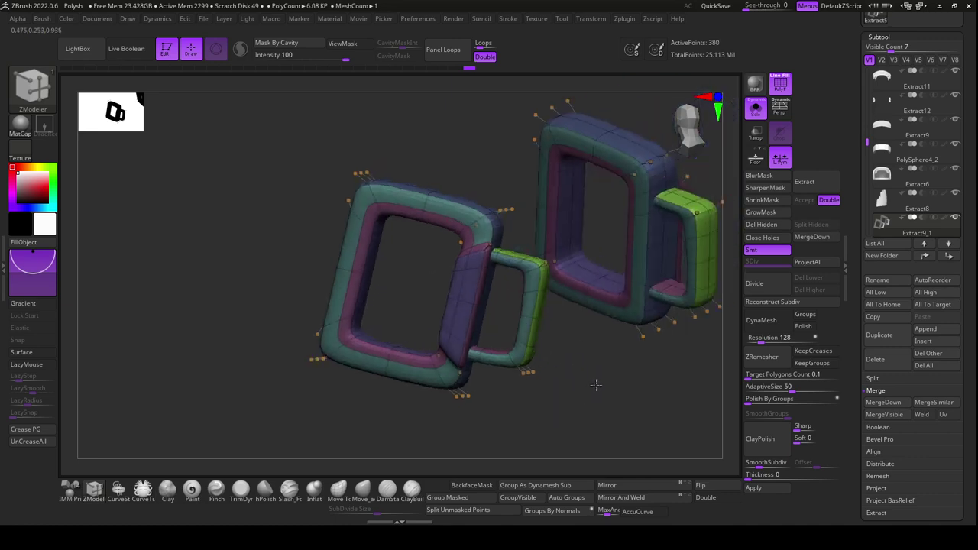
drag(506, 428, 509, 363)
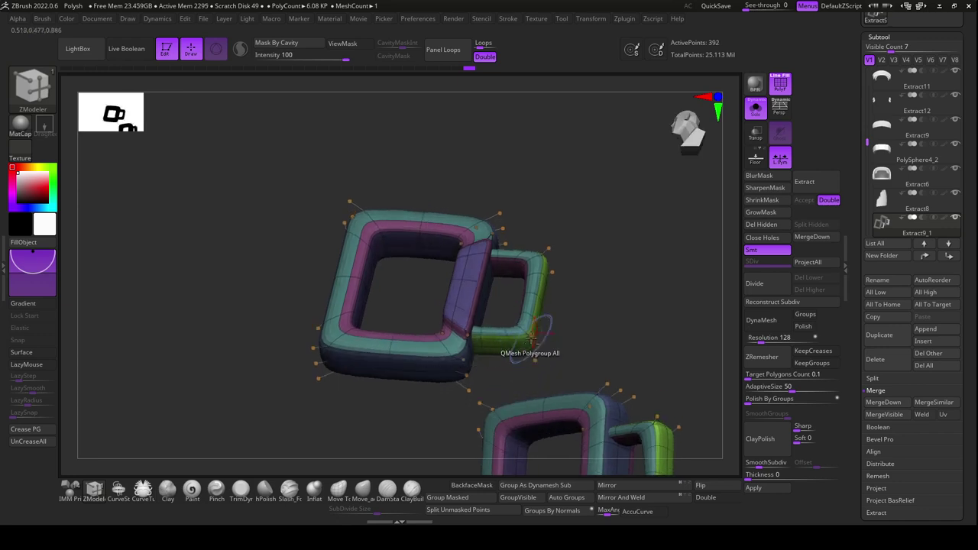
alt+click(527, 347)
drag(548, 344, 558, 328)
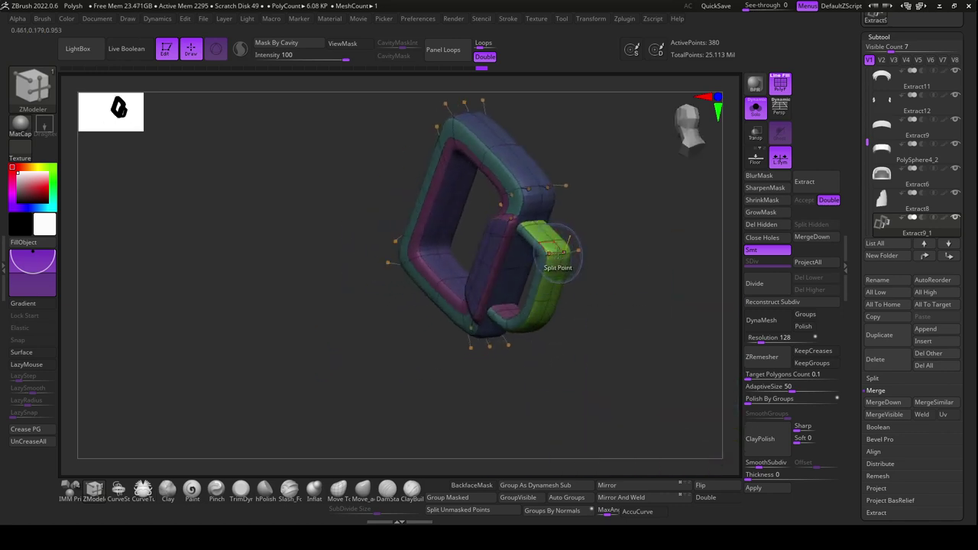
alt+click(556, 256)
drag(572, 382, 570, 366)
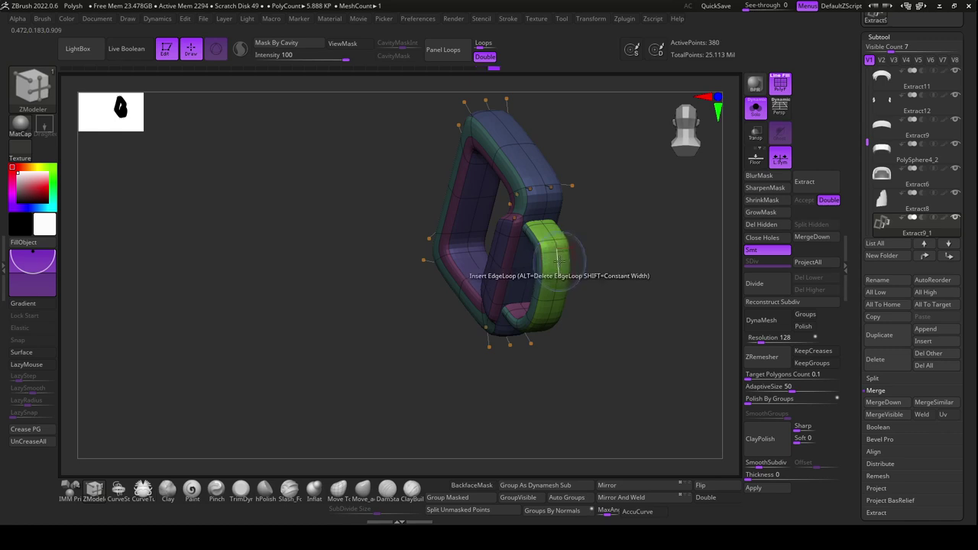
click(558, 268)
drag(580, 355, 535, 328)
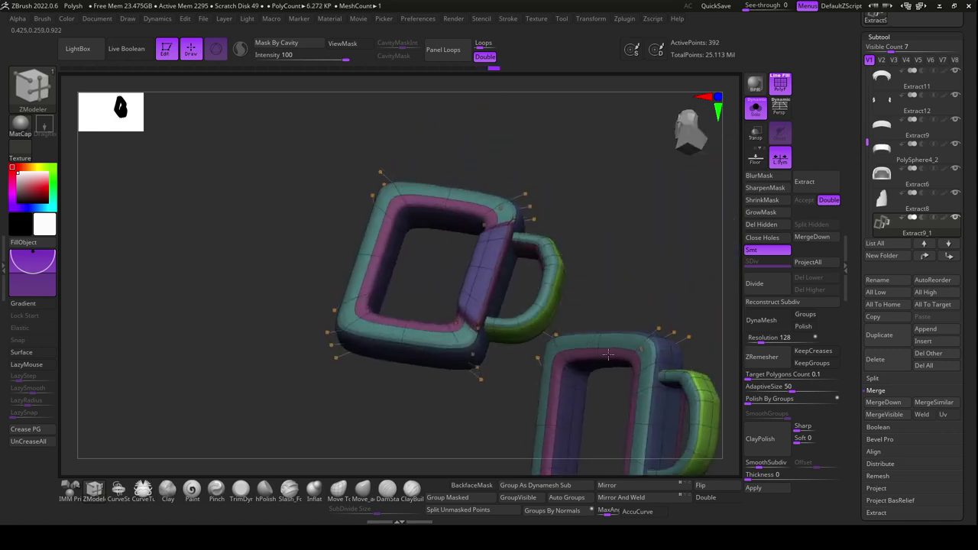
click(538, 326)
click(540, 327)
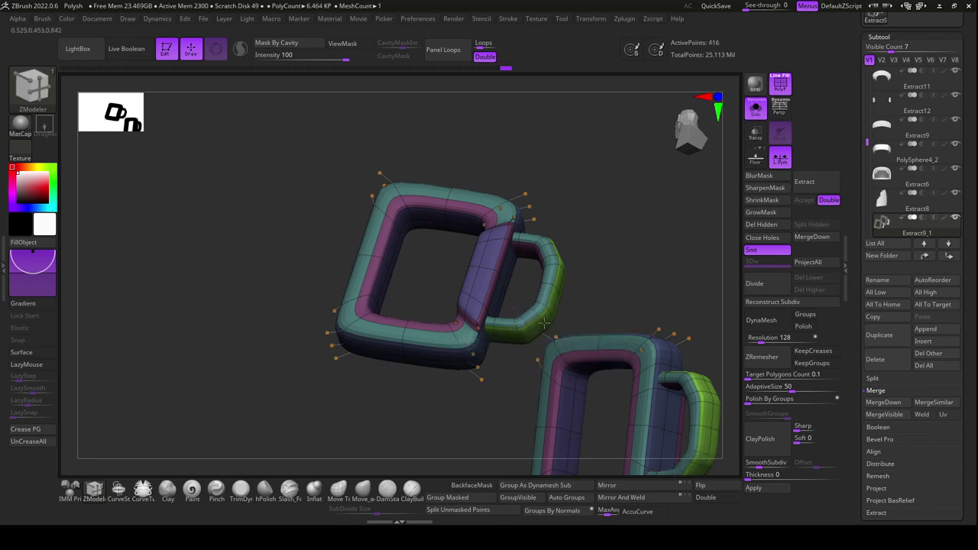
Insert edge loops across the front square frame's upper and lower-left parts, undoing mistakes
mouse_move(585, 293)
mouse_down()
mouse_move(550, 395)
mouse_move(478, 310)
mouse_up()
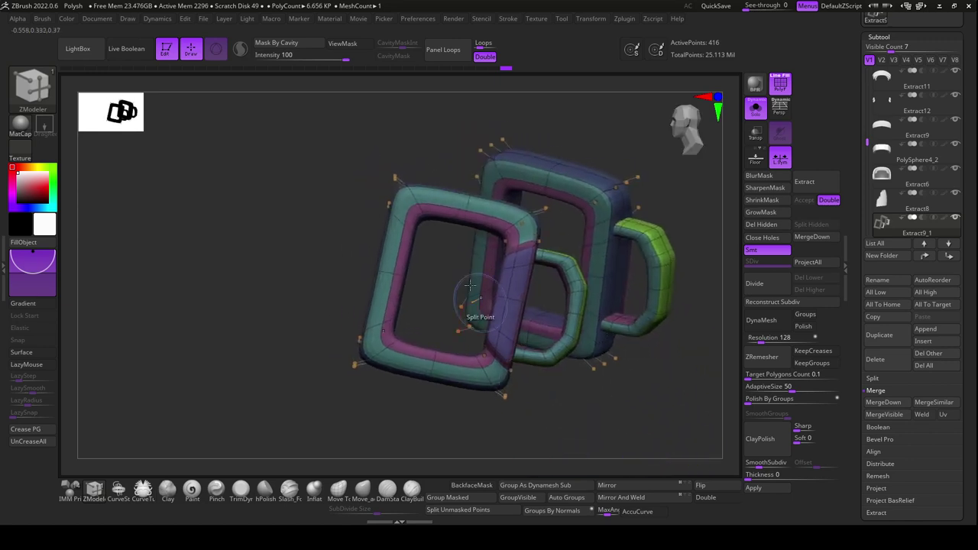
click(428, 205)
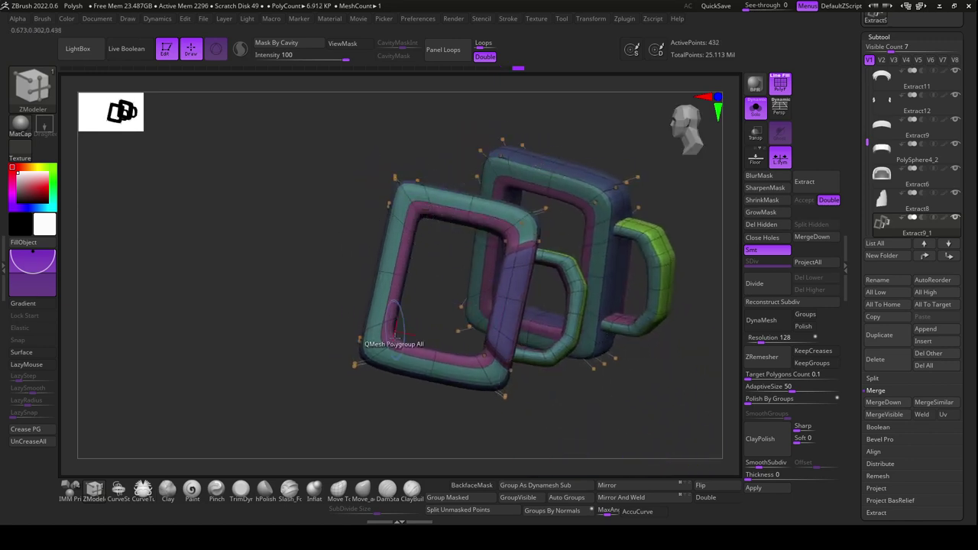
drag(395, 334, 395, 350)
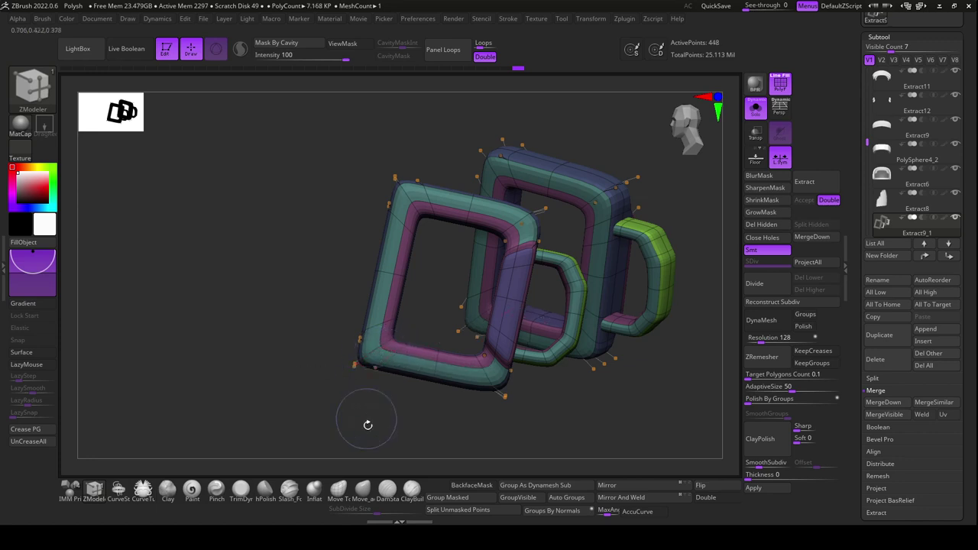
drag(367, 425, 363, 357)
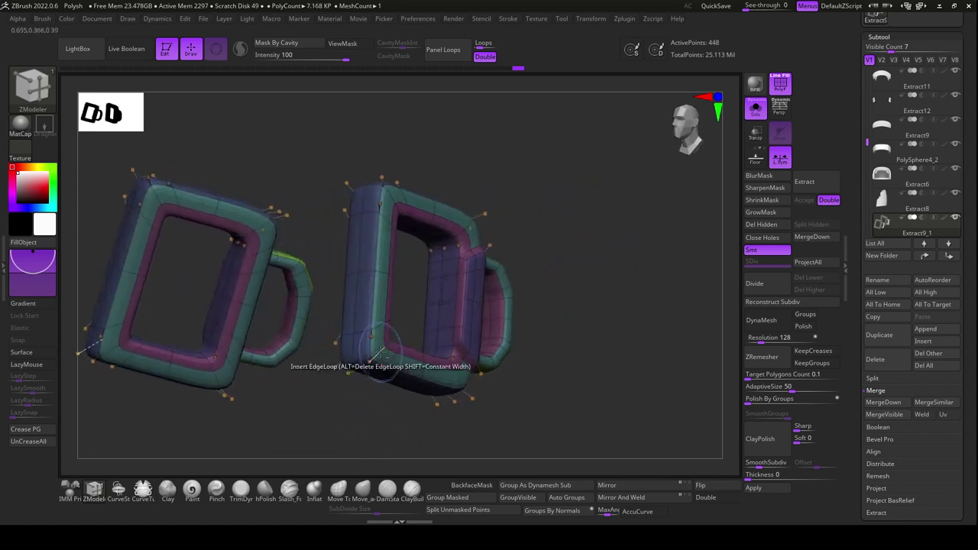
key(ctrl+z)
drag(406, 323, 540, 246)
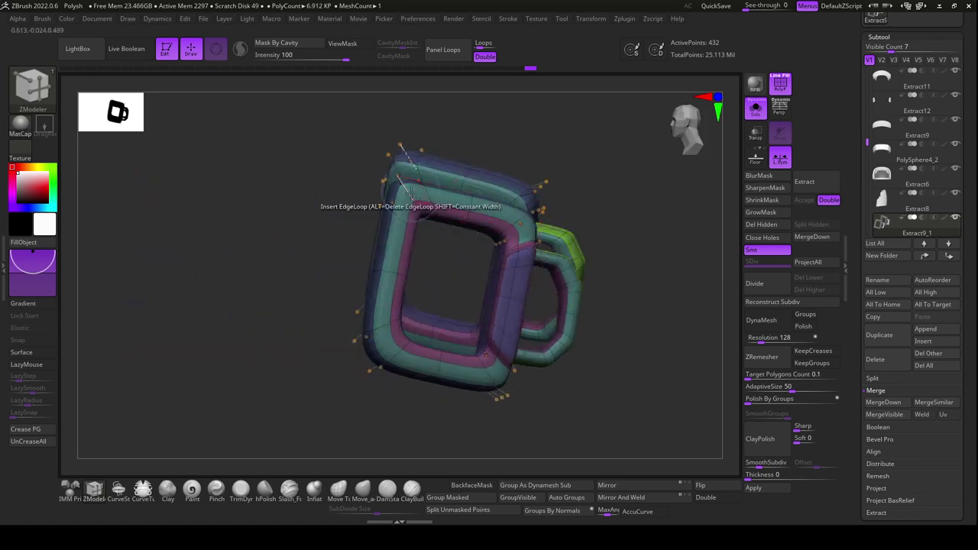
drag(402, 192, 405, 201)
key(ctrl+z)
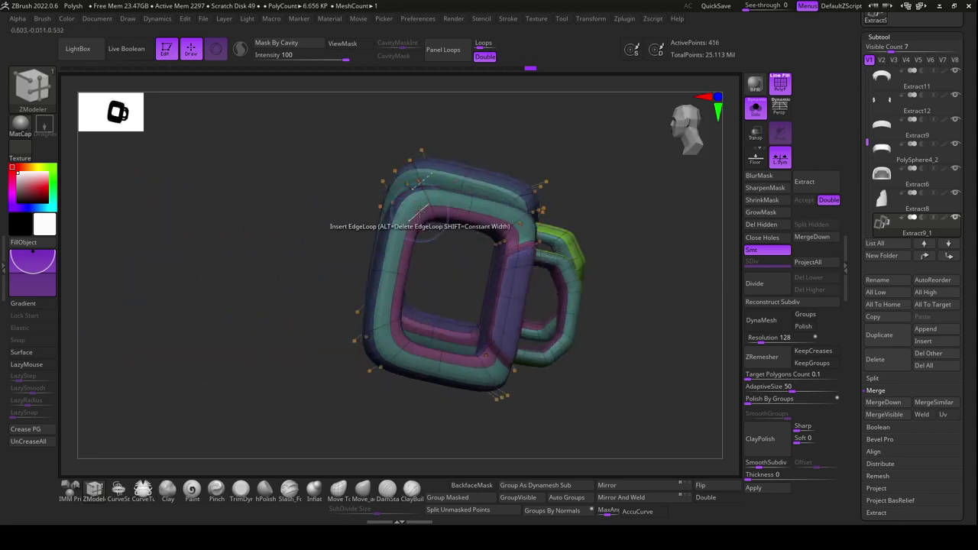
click(424, 208)
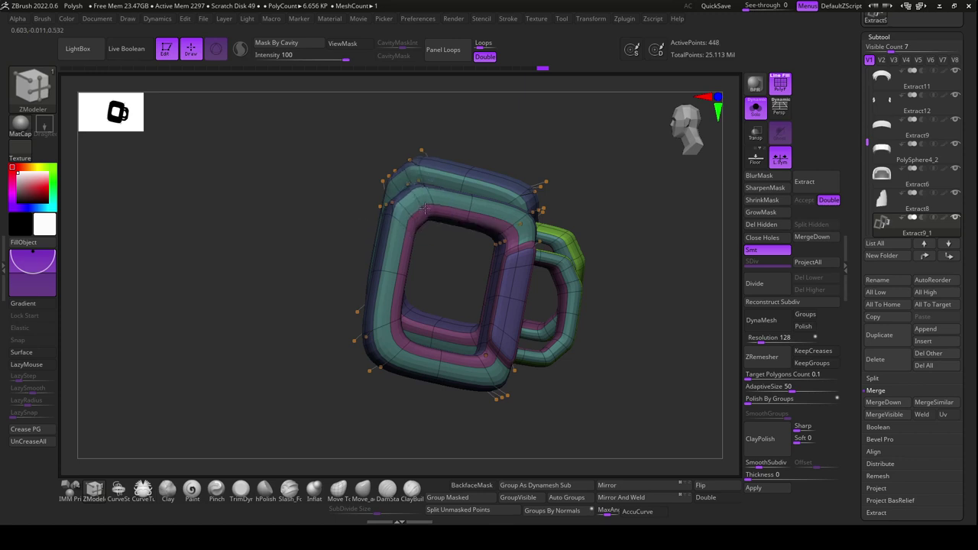
click(392, 336)
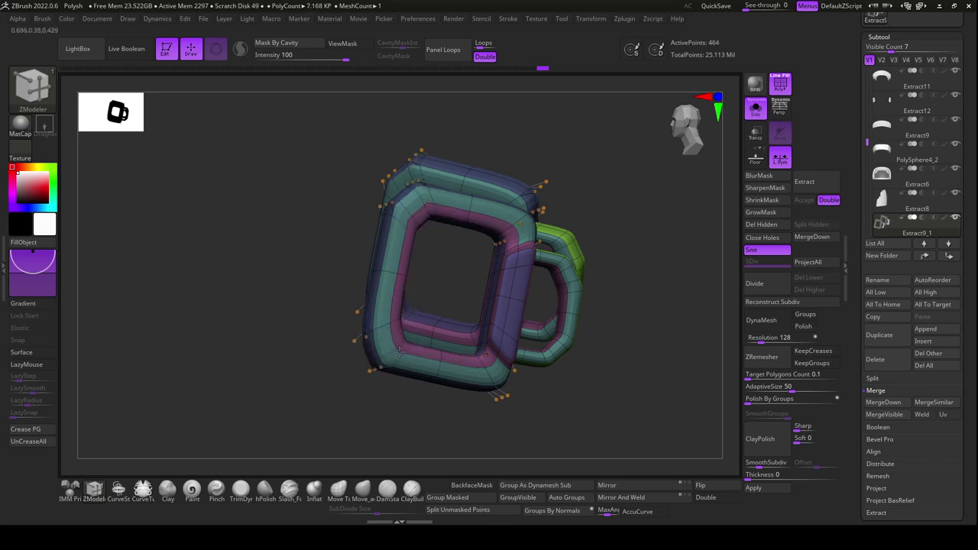
click(390, 334)
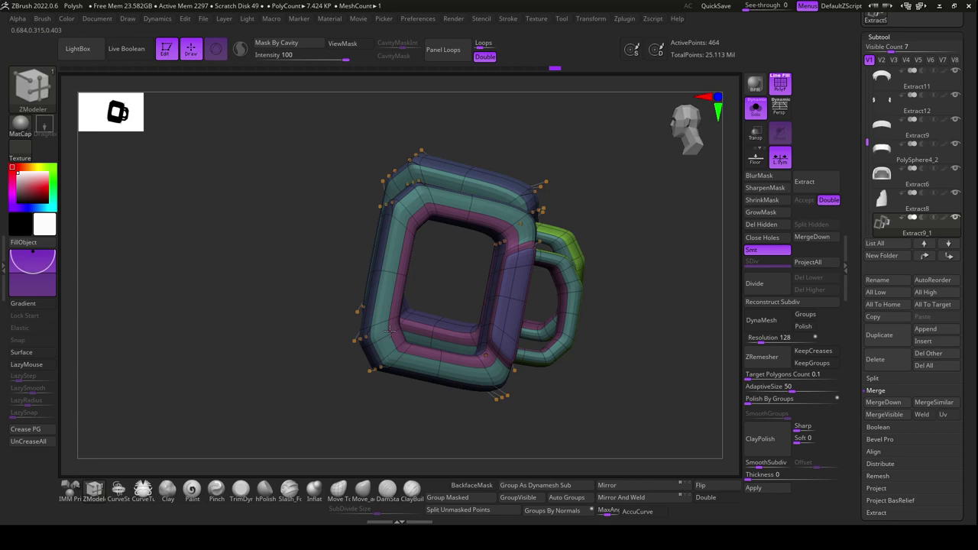
Show the whole scene and add edge loops across the buckle and its purple piece
click(754, 113)
drag(691, 242, 693, 254)
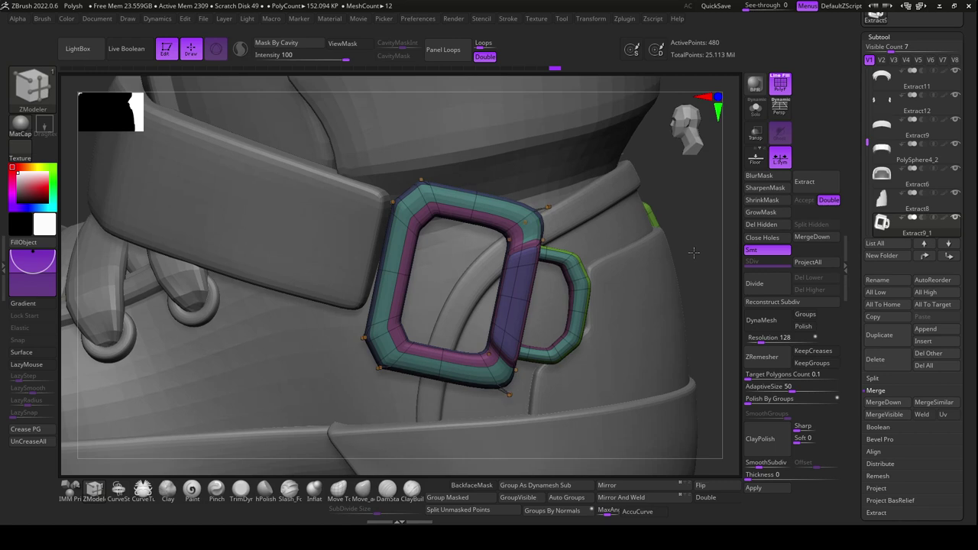
drag(693, 252, 692, 249)
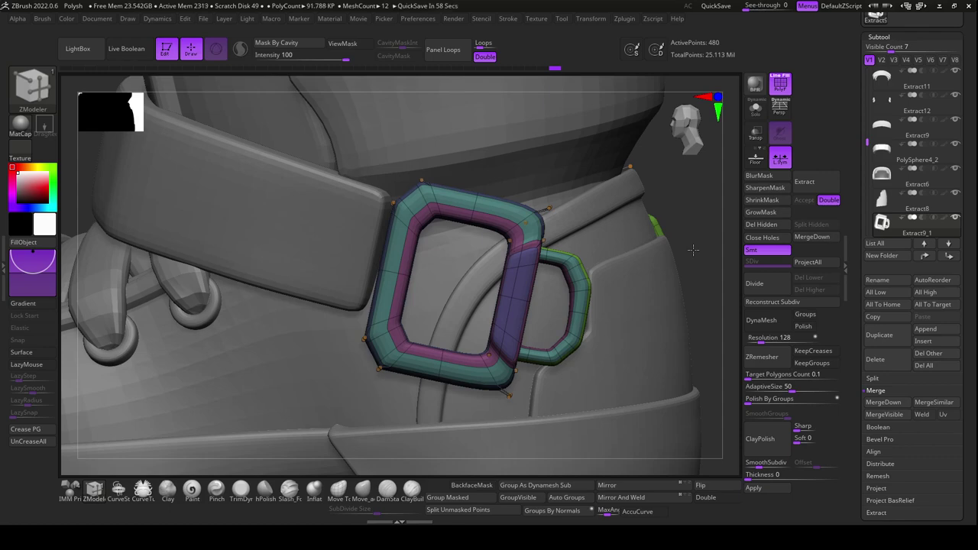
drag(693, 249, 473, 273)
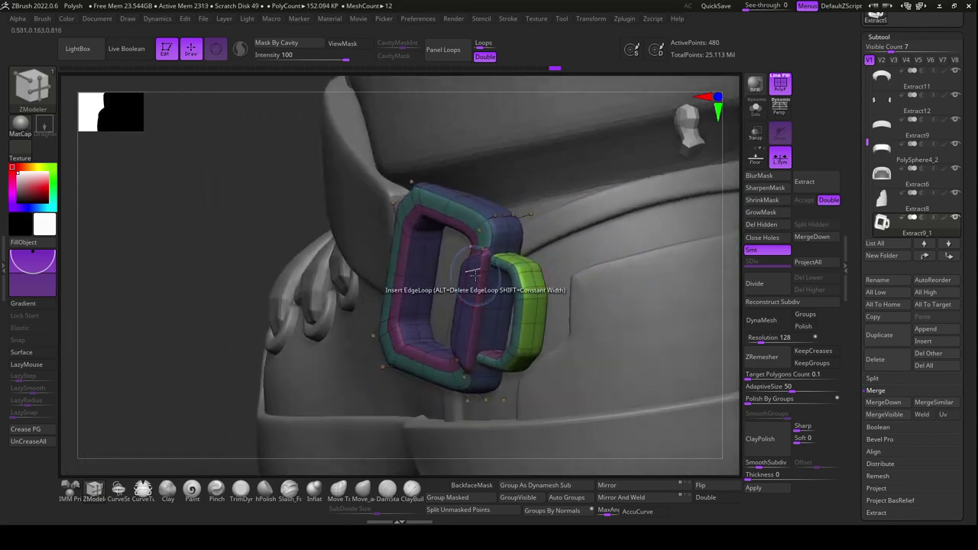
click(486, 268)
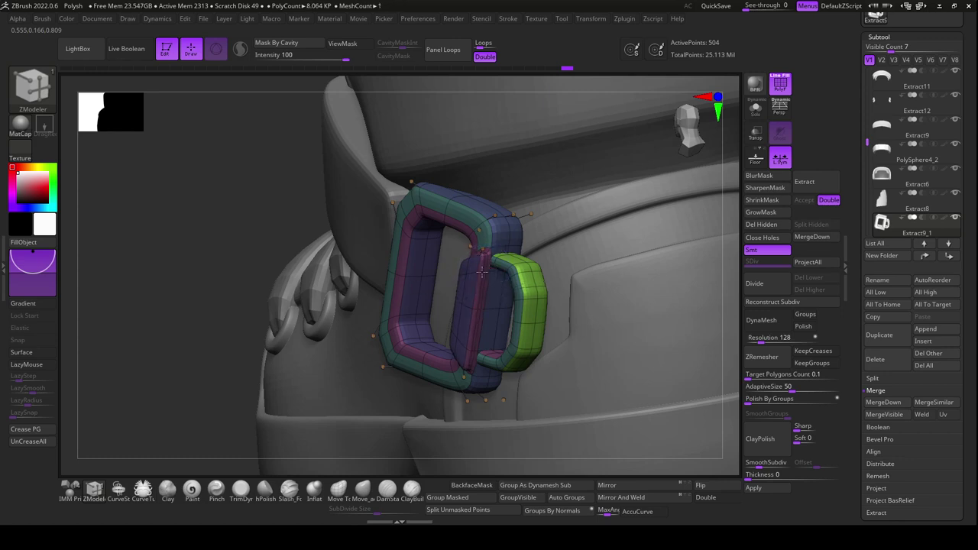
mouse_move(503, 467)
mouse_down()
mouse_move(533, 465)
mouse_move(506, 455)
mouse_up()
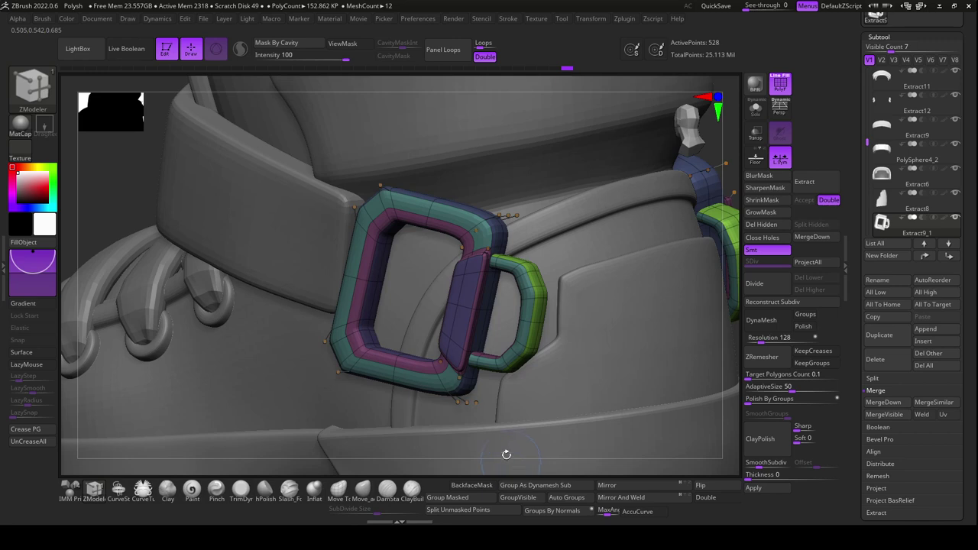
click(452, 350)
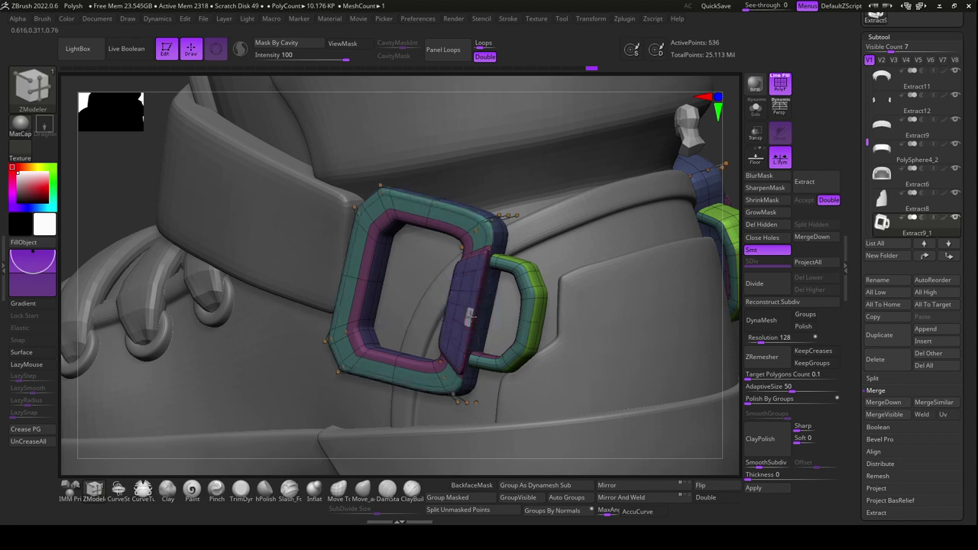
Add an edge loop across the buckle's top bar and two on the D-ring
drag(519, 471, 528, 467)
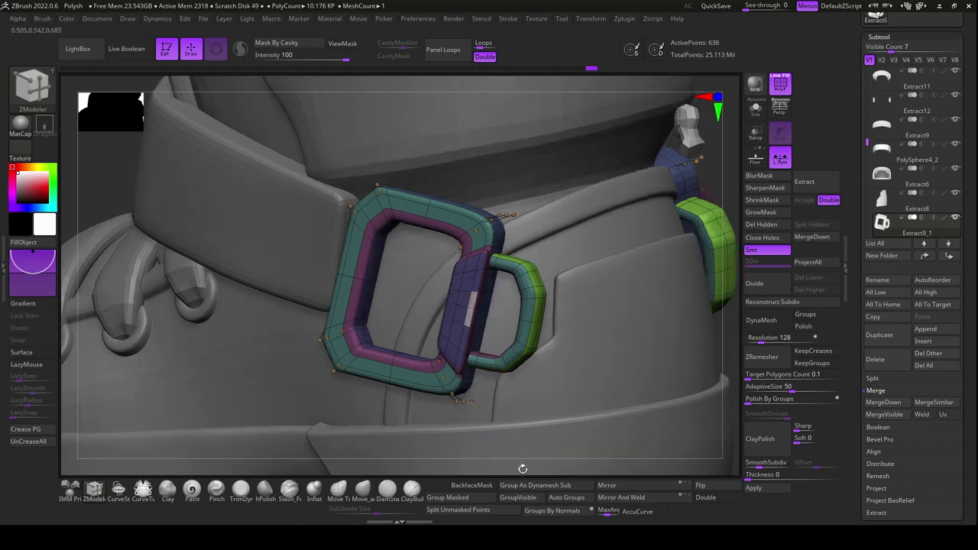
click(457, 224)
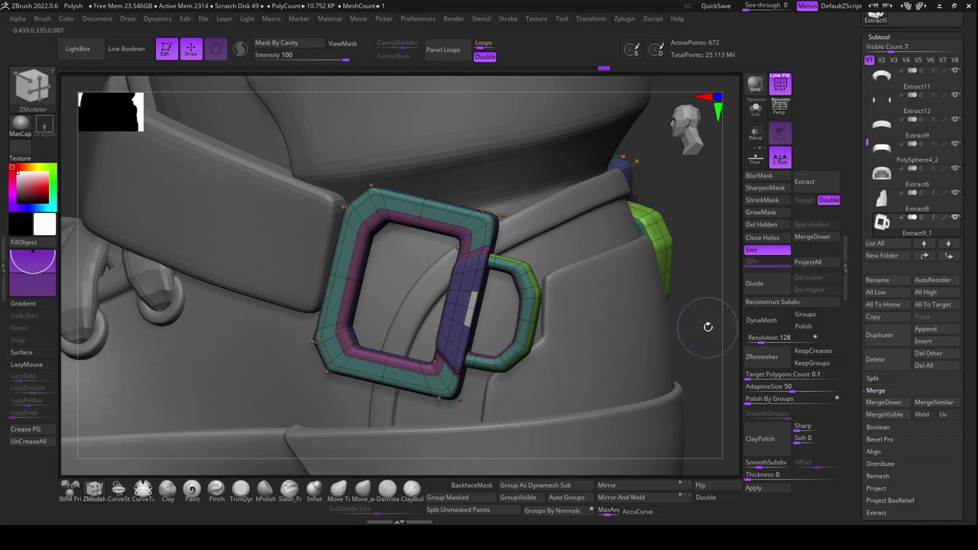
drag(708, 327, 703, 327)
click(527, 320)
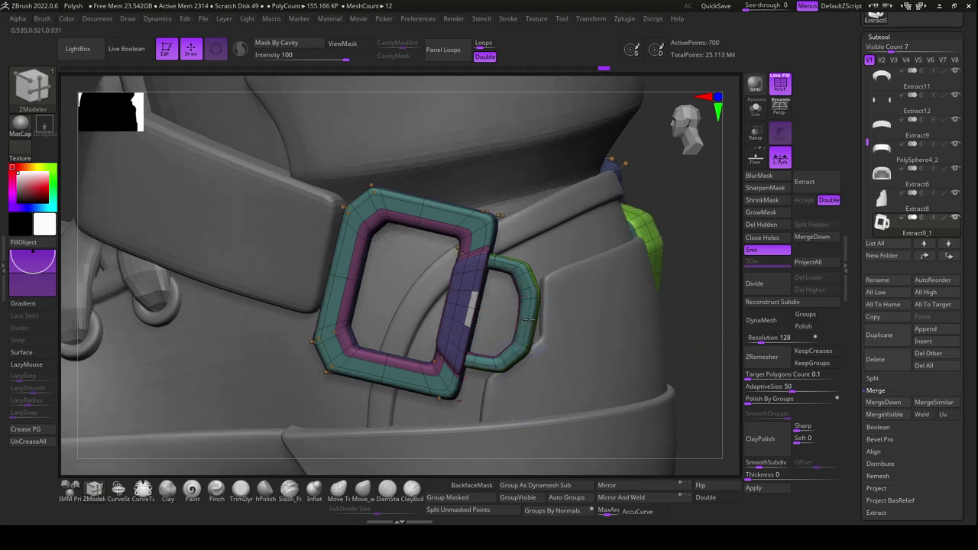
click(532, 322)
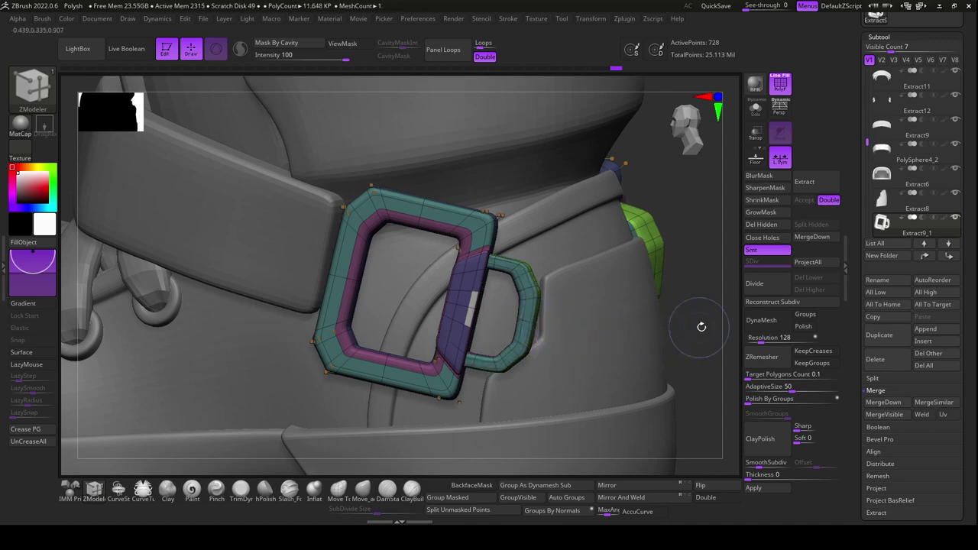
drag(701, 326, 560, 321)
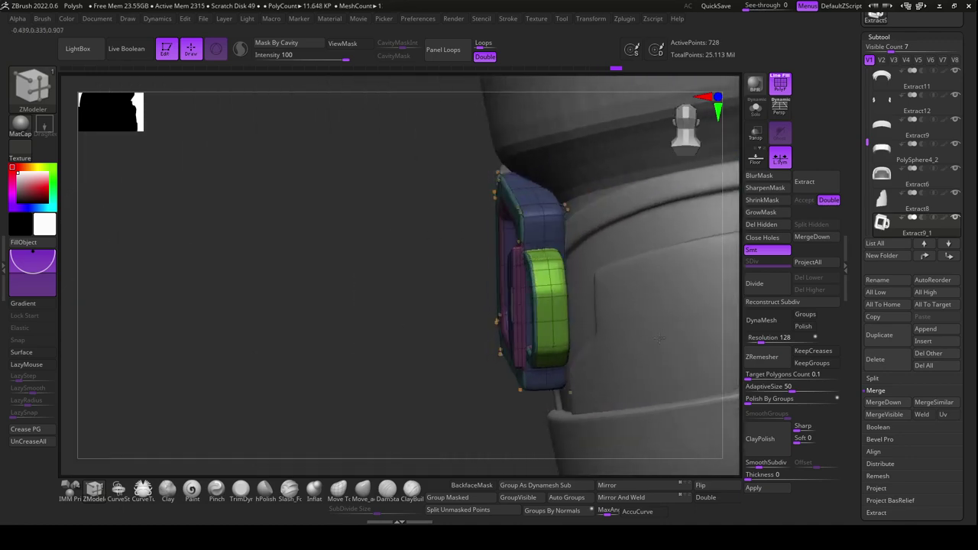
Add an edge loop to the green D-ring and another along the magenta band
click(560, 320)
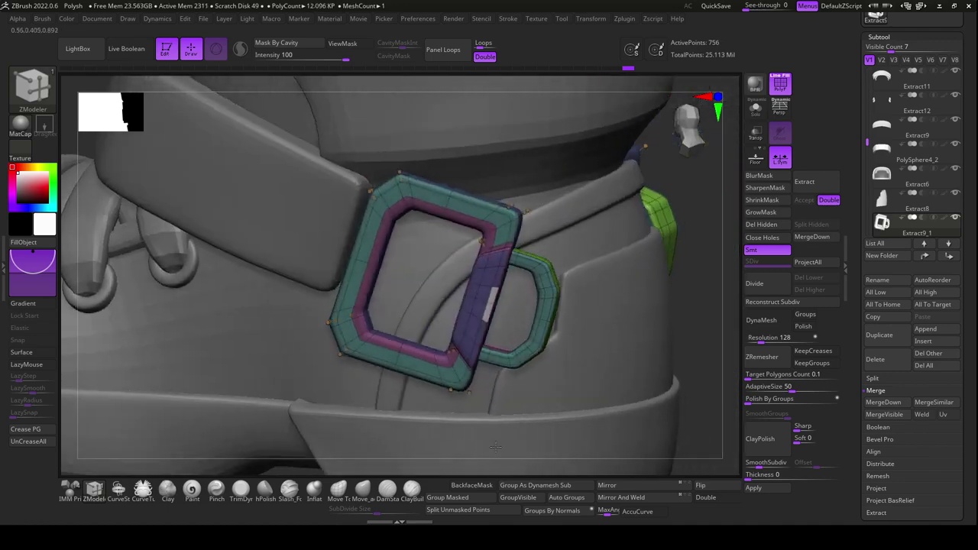
drag(444, 449, 489, 428)
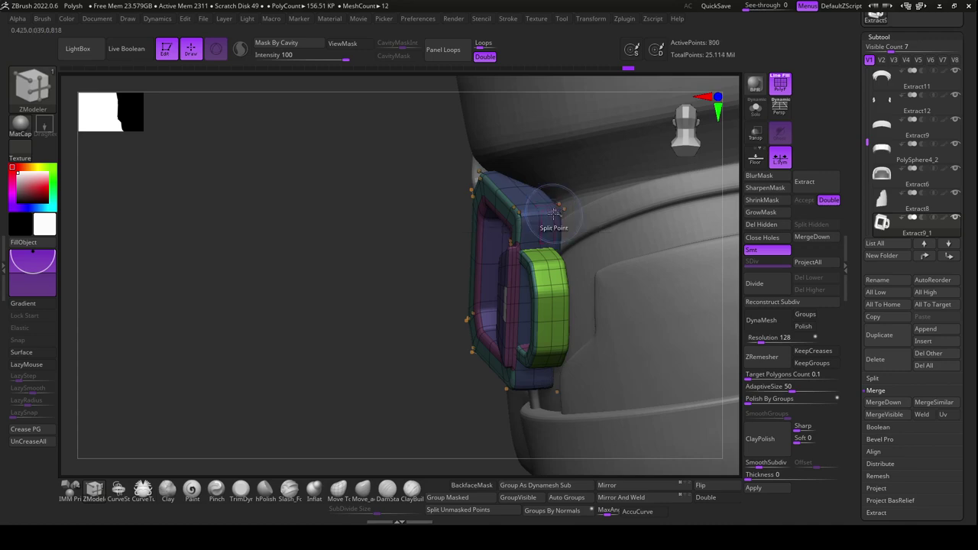
mouse_move(409, 436)
mouse_down()
mouse_move(681, 268)
mouse_move(695, 271)
mouse_move(486, 327)
mouse_up()
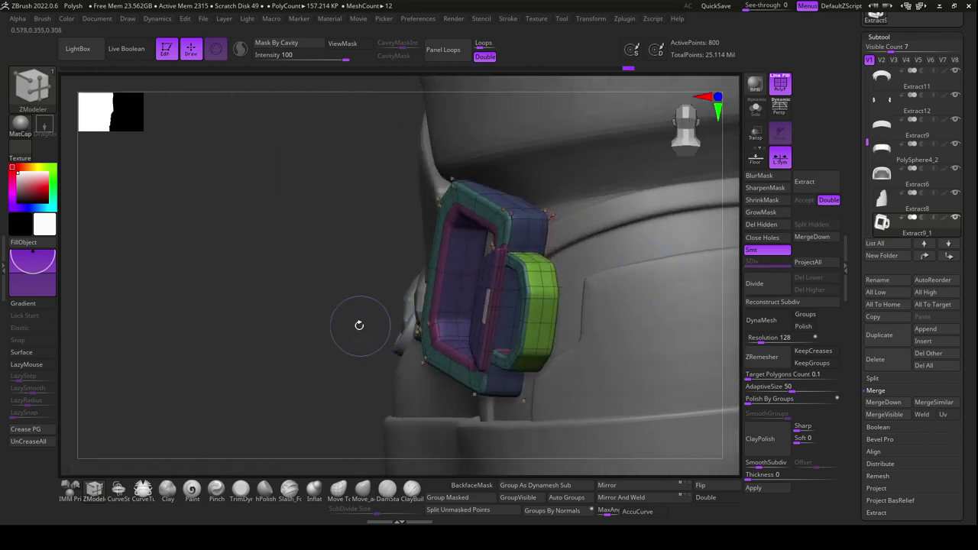
drag(359, 324, 350, 354)
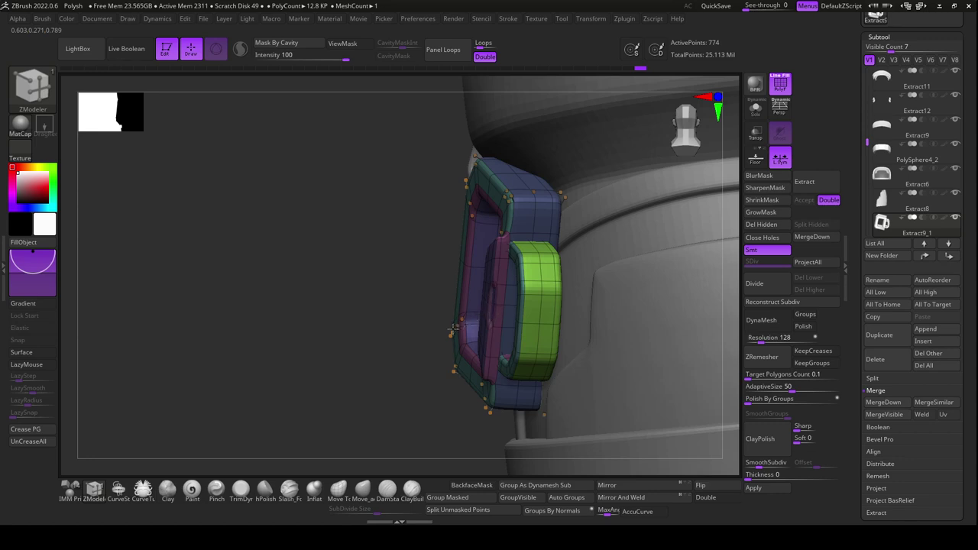
mouse_move(415, 390)
mouse_down()
mouse_move(446, 411)
mouse_move(405, 367)
mouse_up()
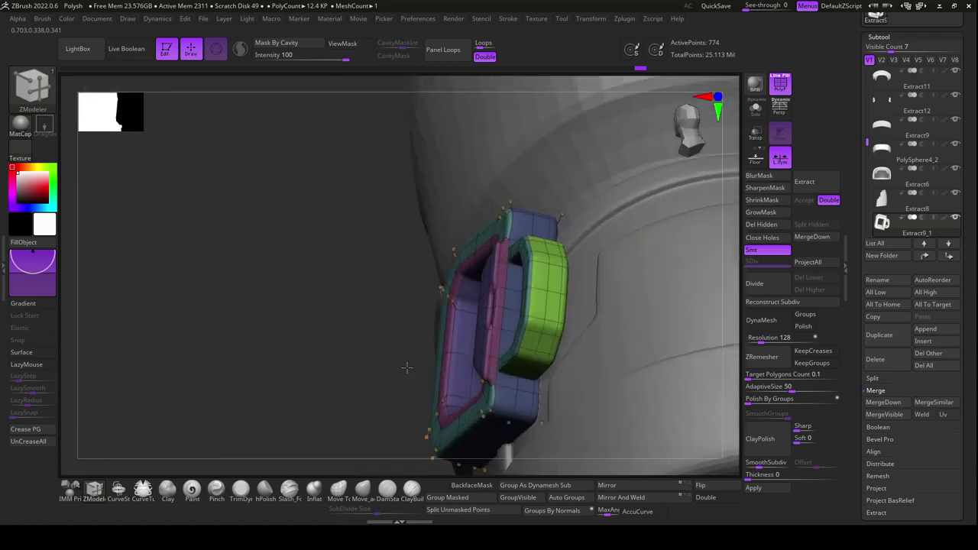
click(494, 358)
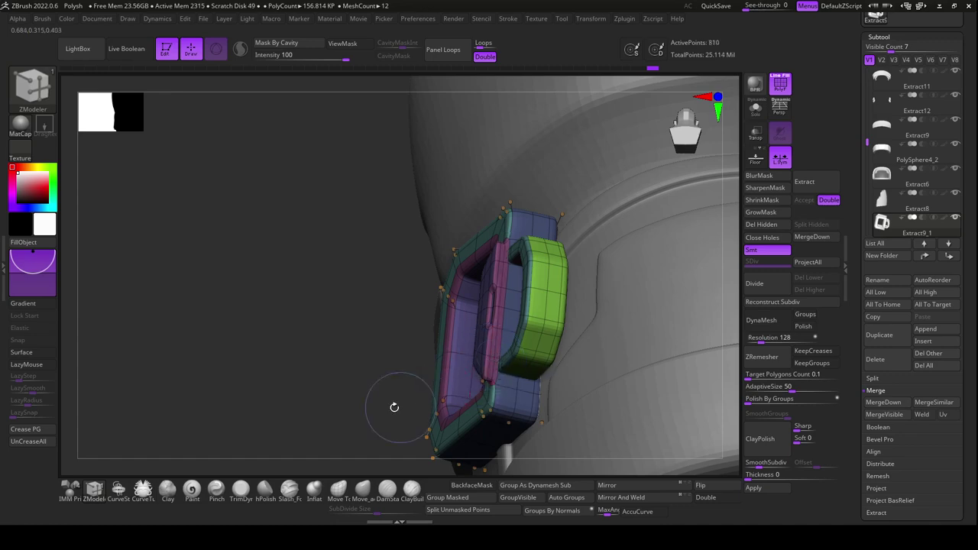
mouse_move(395, 408)
mouse_down()
mouse_move(418, 425)
mouse_move(401, 413)
mouse_up()
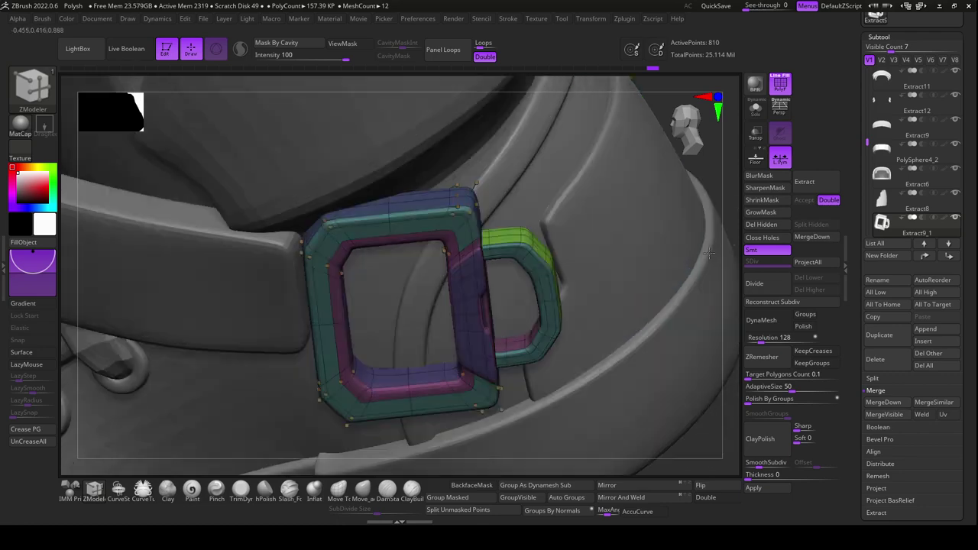
drag(665, 321, 671, 433)
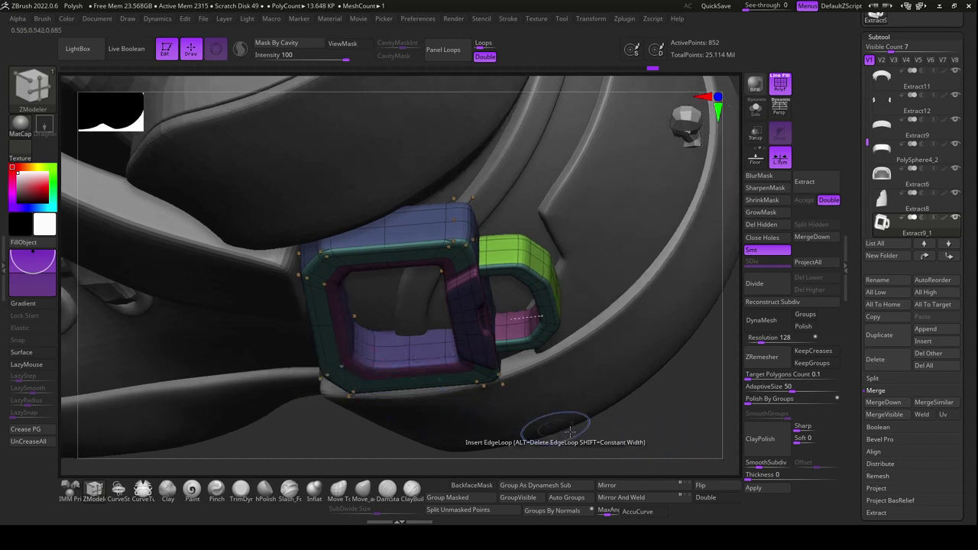
mouse_move(640, 448)
mouse_down()
mouse_move(647, 412)
mouse_move(643, 433)
mouse_move(647, 421)
mouse_up()
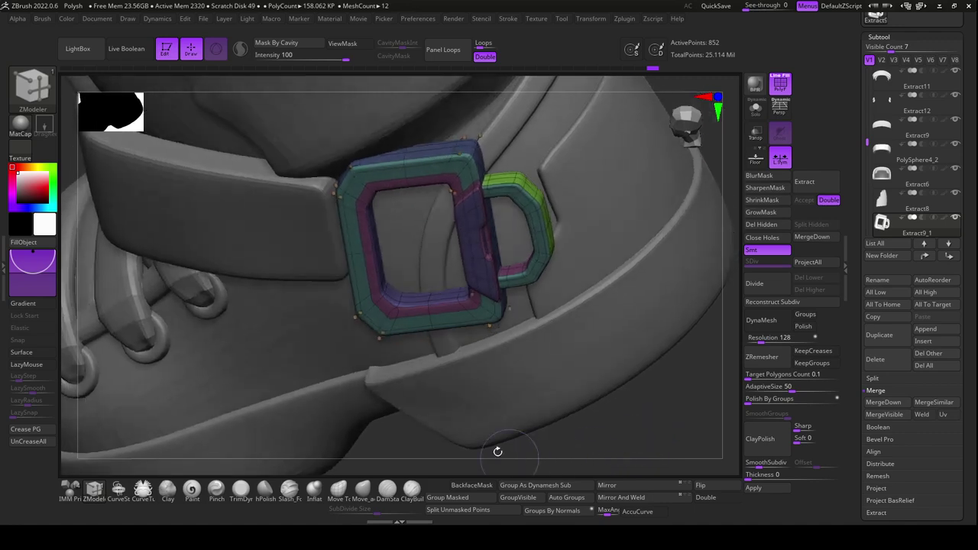
Set the ZModeler point action to Move and solo the buckle subtool, hiding the boot
key(shift)
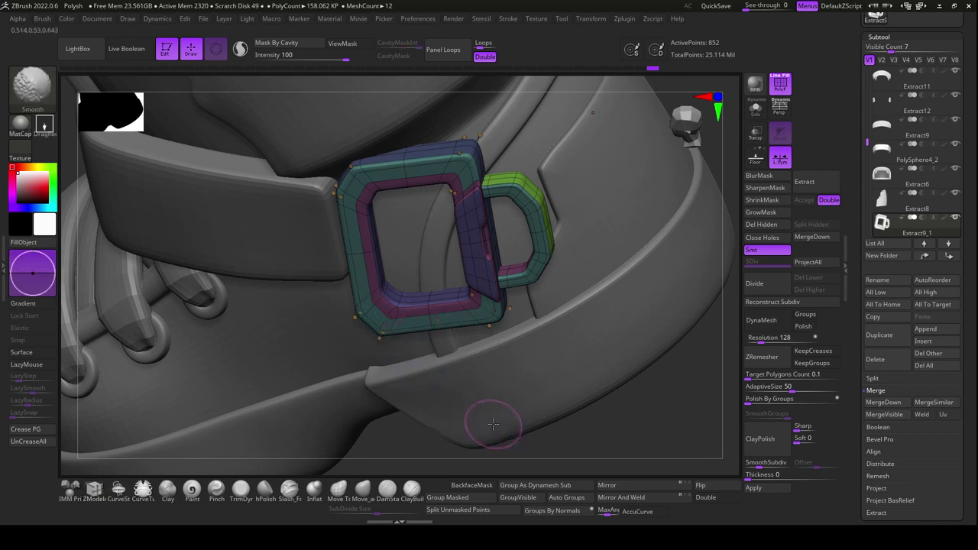
mouse_move(555, 446)
mouse_down()
mouse_move(629, 415)
mouse_move(629, 436)
mouse_up()
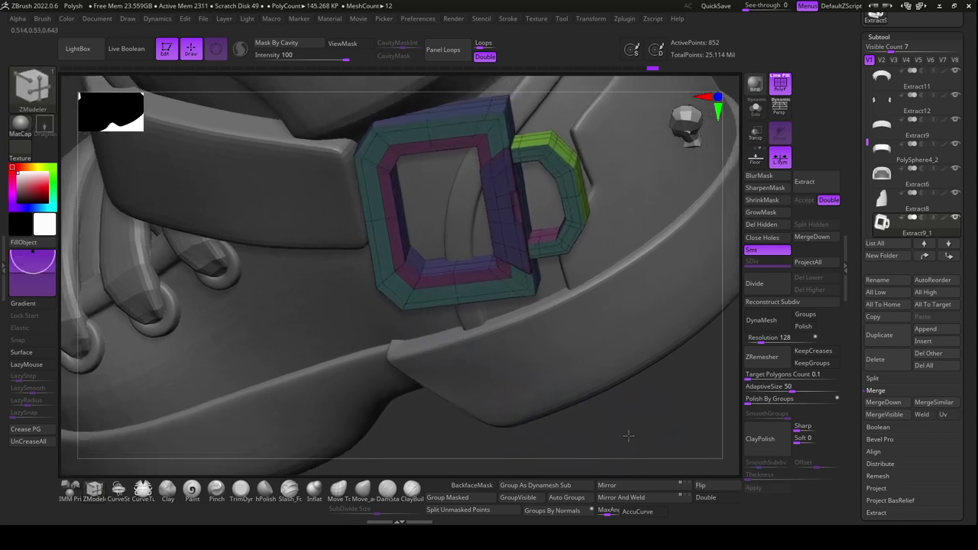
key(space)
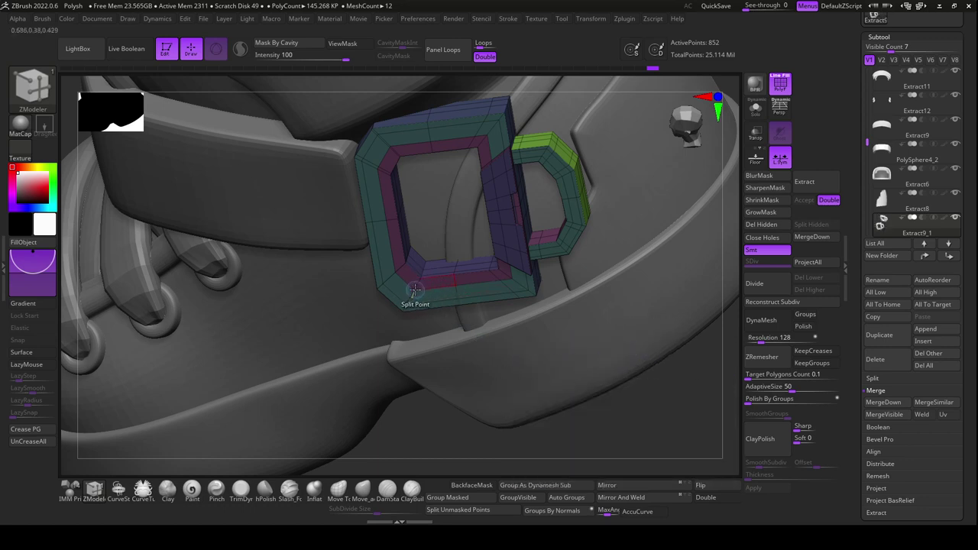
key(space)
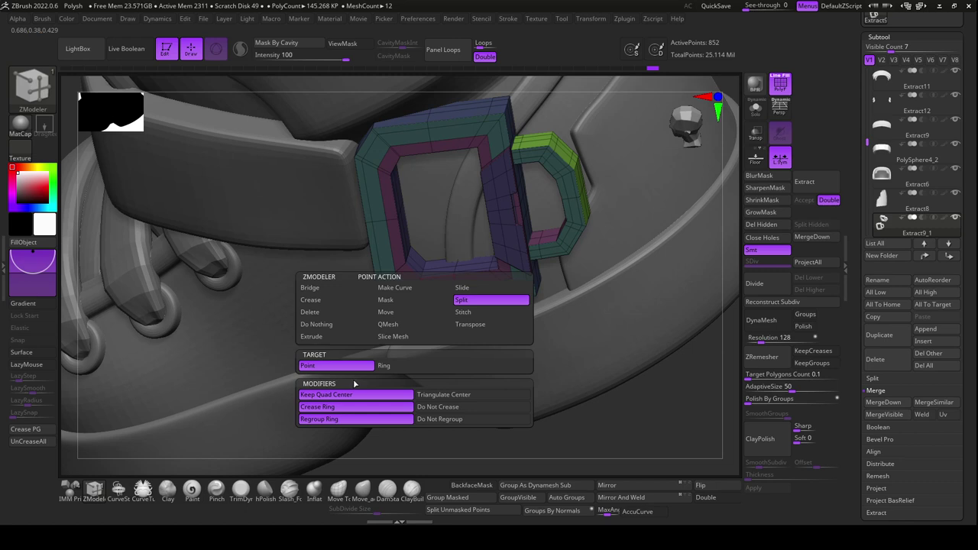
click(404, 312)
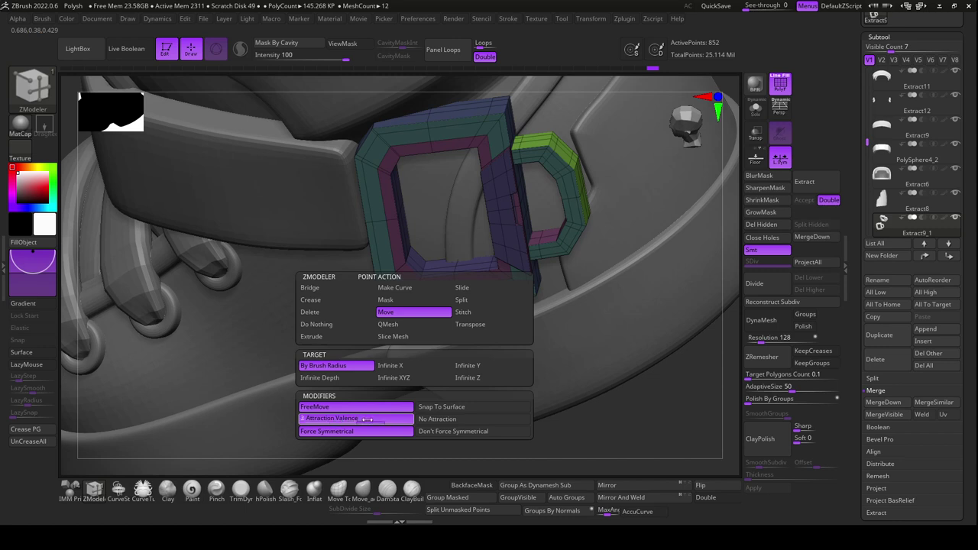
click(756, 107)
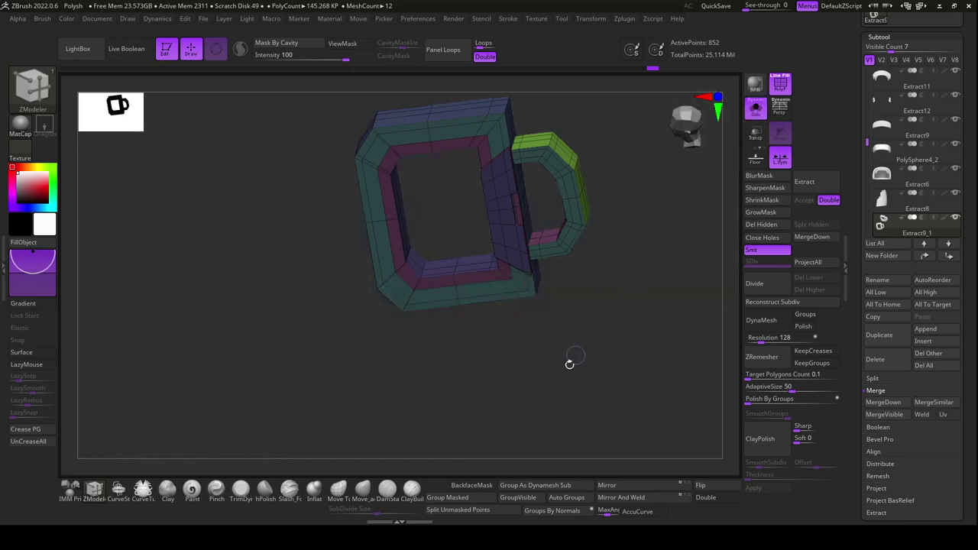
Remove extra edges from the buckle frame near its lower corner
alt+drag(570, 364, 568, 420)
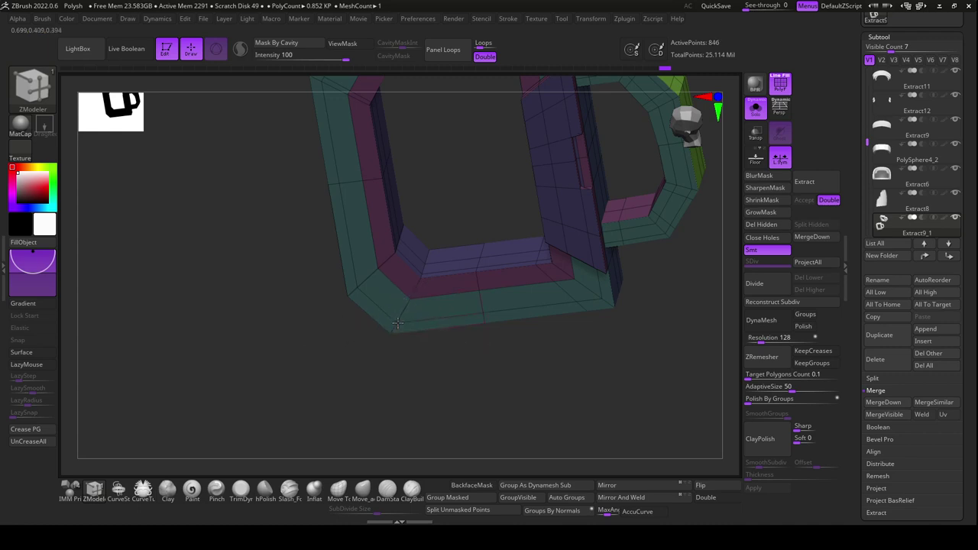
mouse_move(408, 357)
mouse_down()
mouse_move(436, 406)
mouse_move(432, 397)
mouse_move(439, 434)
mouse_move(467, 395)
mouse_move(481, 337)
mouse_move(464, 297)
mouse_up()
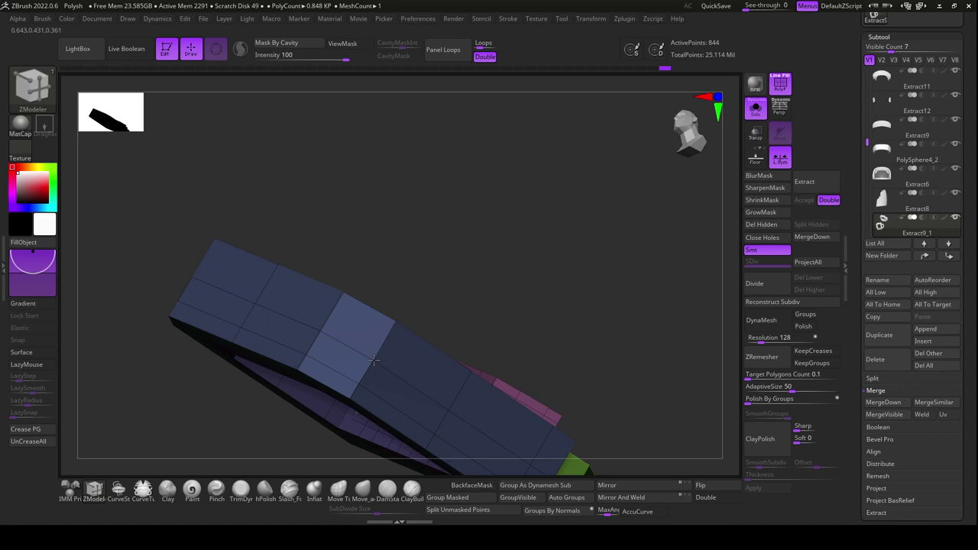
click(360, 386)
mouse_move(481, 290)
mouse_down()
mouse_move(491, 240)
mouse_move(558, 225)
mouse_move(533, 256)
mouse_up()
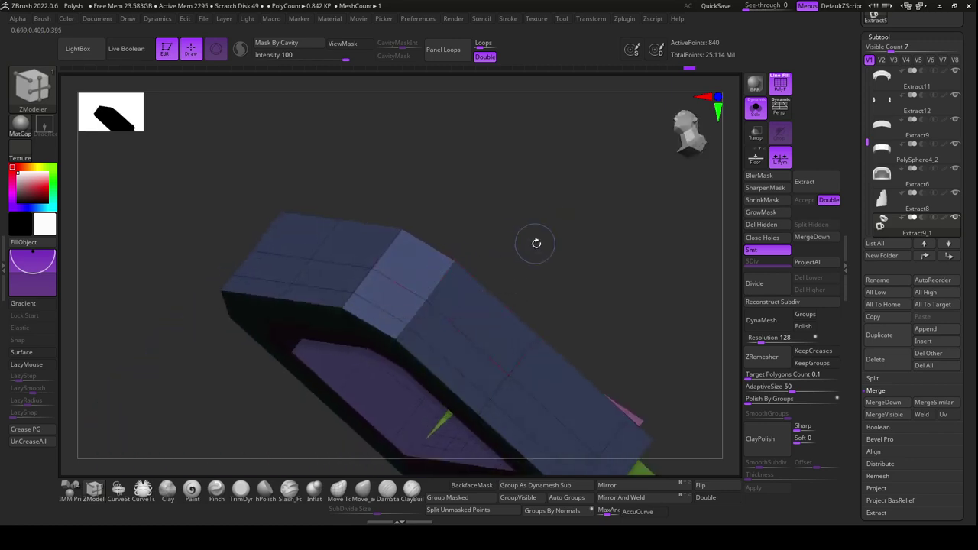
mouse_move(535, 243)
mouse_down()
mouse_move(546, 247)
mouse_move(497, 259)
mouse_up()
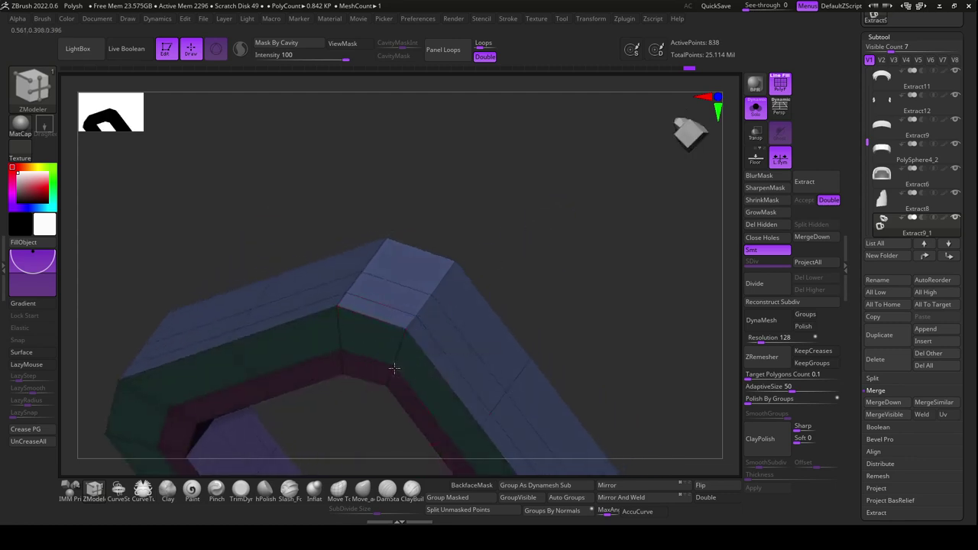
mouse_move(564, 273)
mouse_down()
mouse_move(570, 256)
mouse_move(551, 273)
mouse_move(566, 227)
mouse_up()
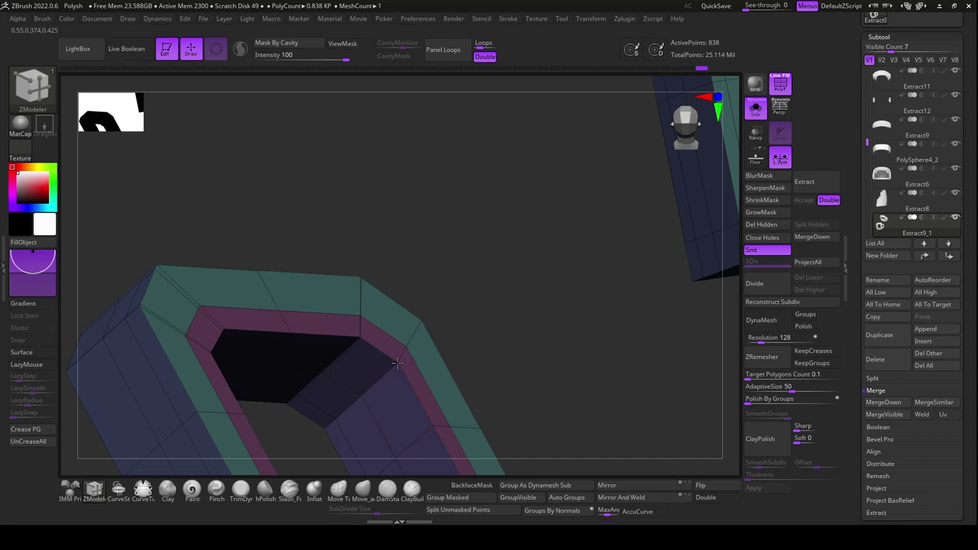
drag(497, 281, 494, 295)
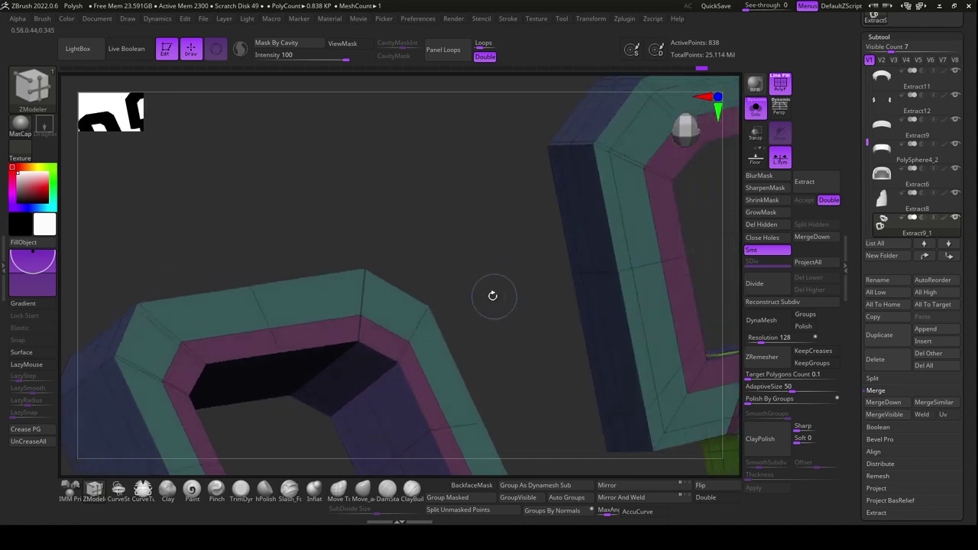
Preview the frame with Dynamic Subdiv and insert an edge loop near its corner
key(d)
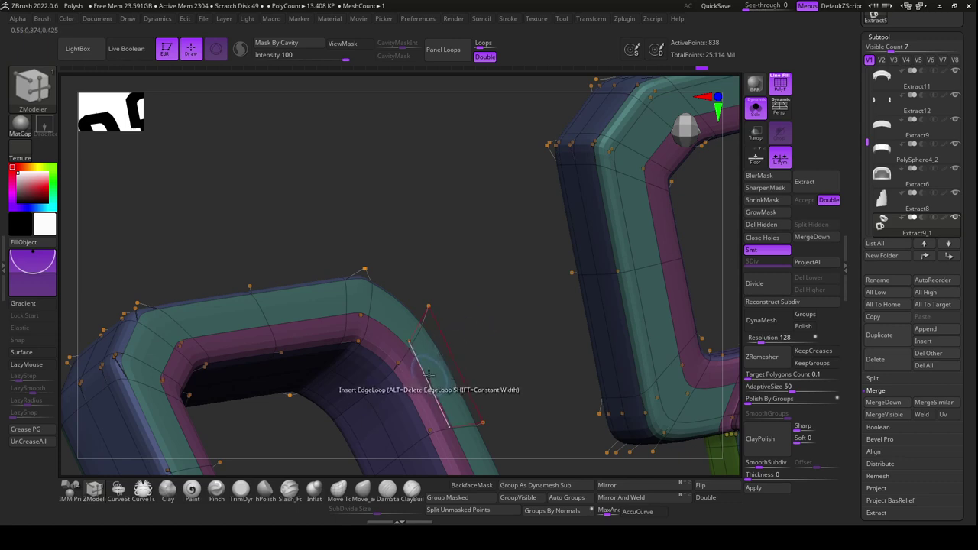
click(428, 375)
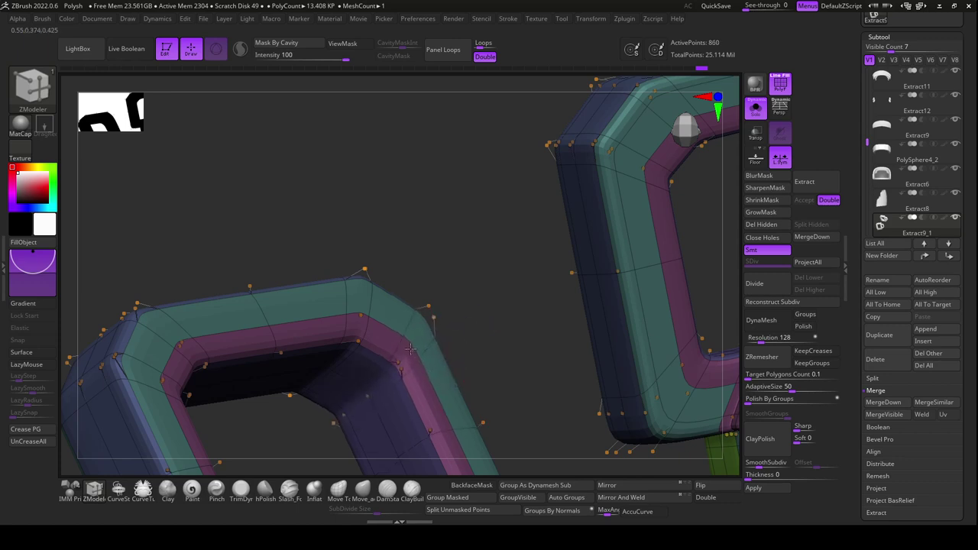
drag(458, 290, 448, 430)
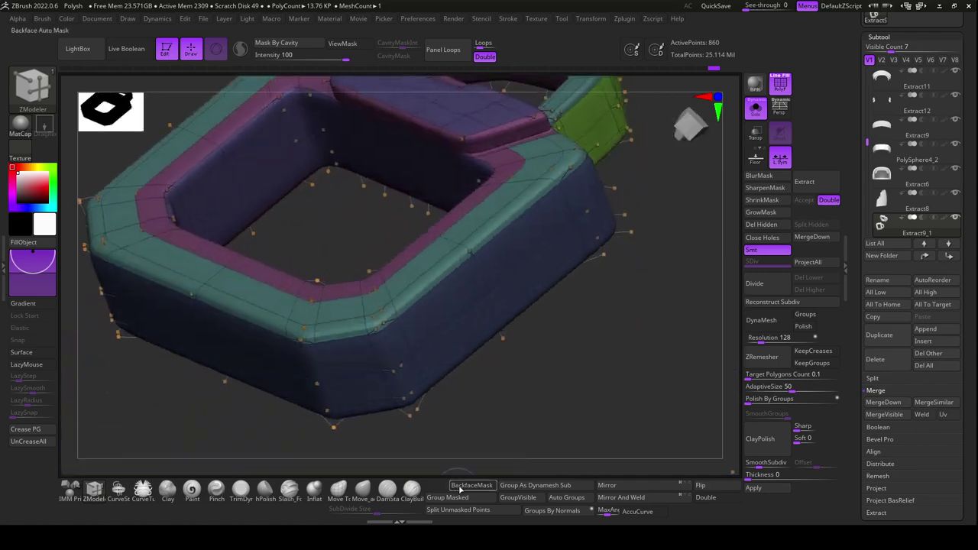
Cut a slot recess into the buckle tab and insert three edge loops across the tab
mouse_move(522, 390)
mouse_down()
mouse_move(542, 419)
mouse_move(589, 400)
mouse_move(548, 350)
mouse_move(624, 335)
mouse_move(626, 364)
mouse_up()
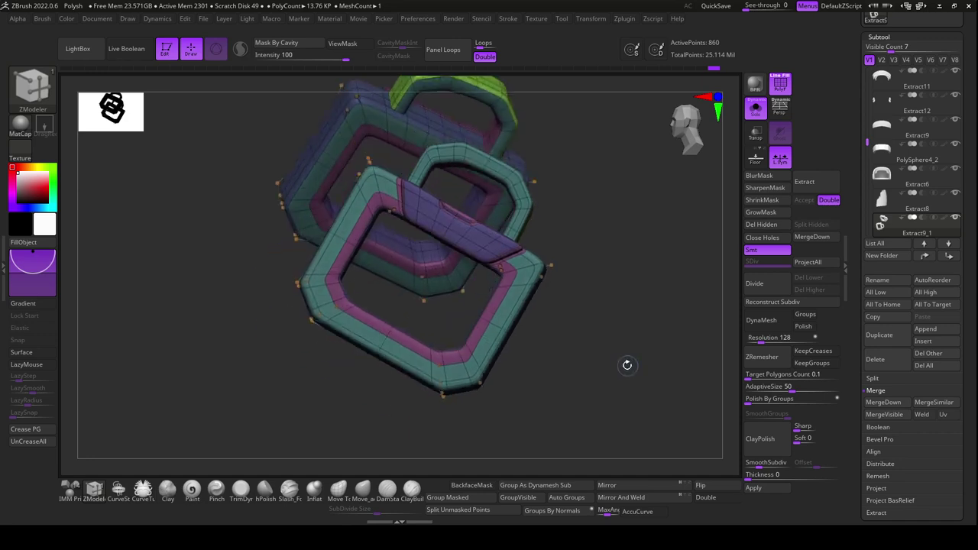
mouse_move(692, 205)
mouse_down()
mouse_move(647, 290)
mouse_move(664, 330)
mouse_up()
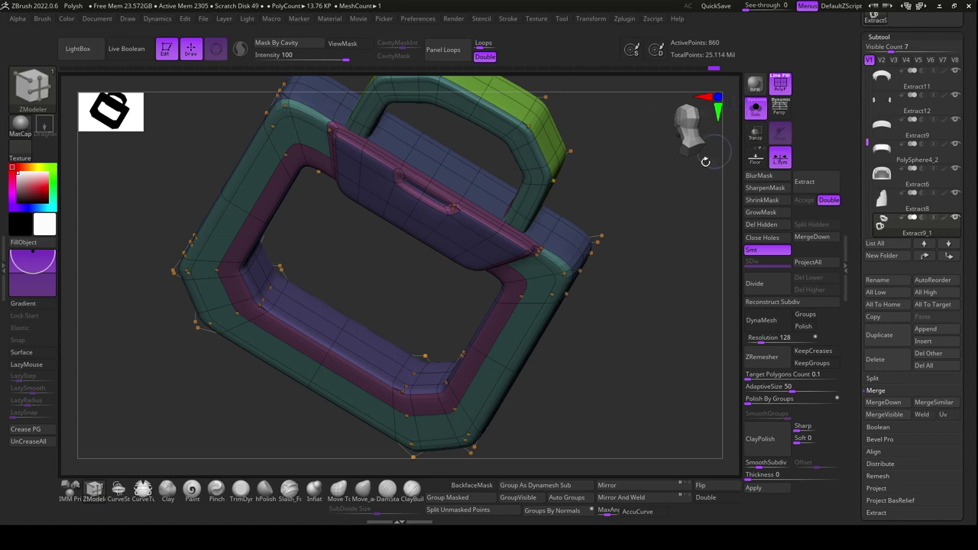
click(427, 189)
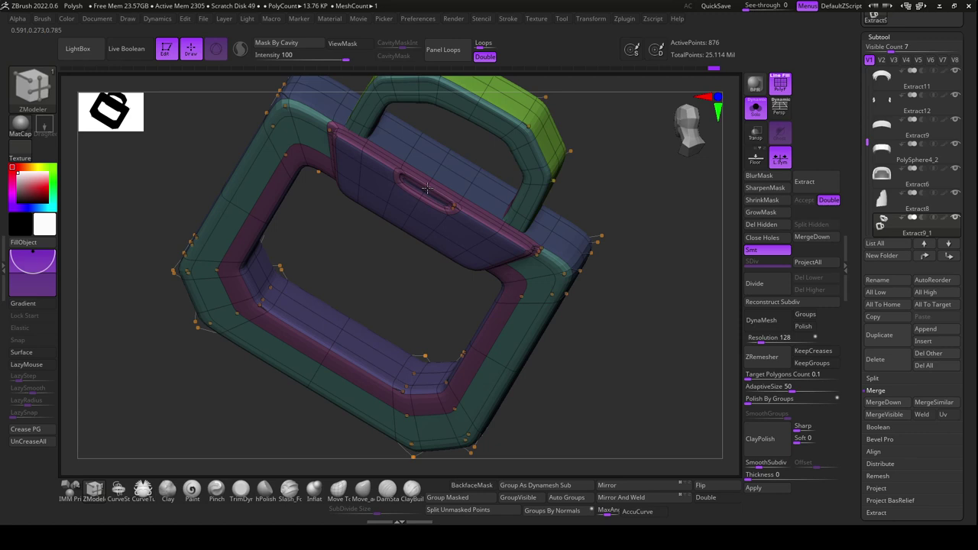
click(387, 177)
click(458, 221)
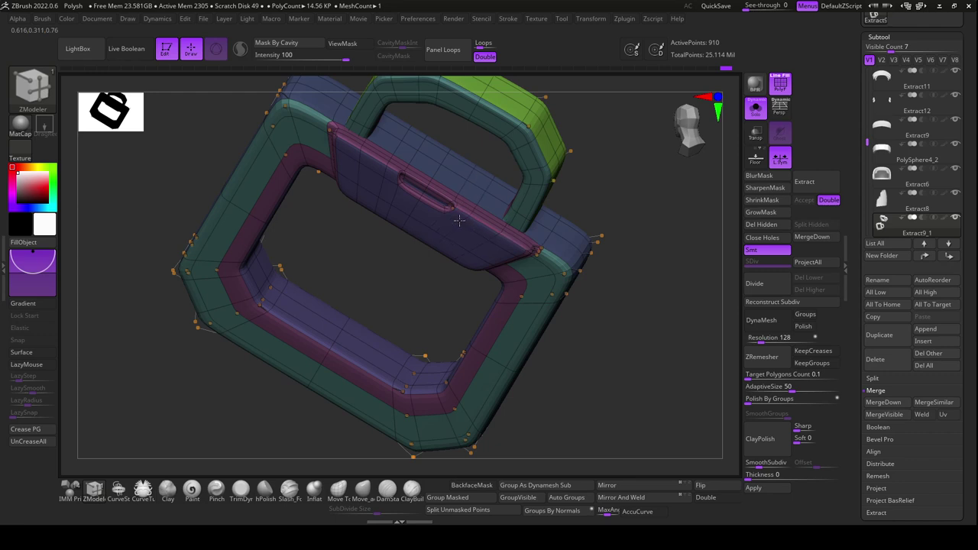
click(458, 221)
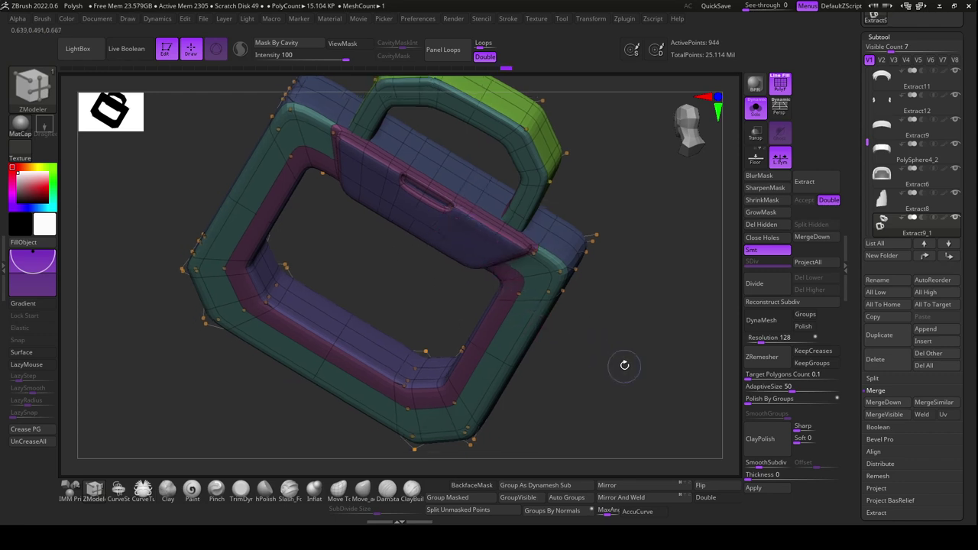
drag(626, 366, 626, 369)
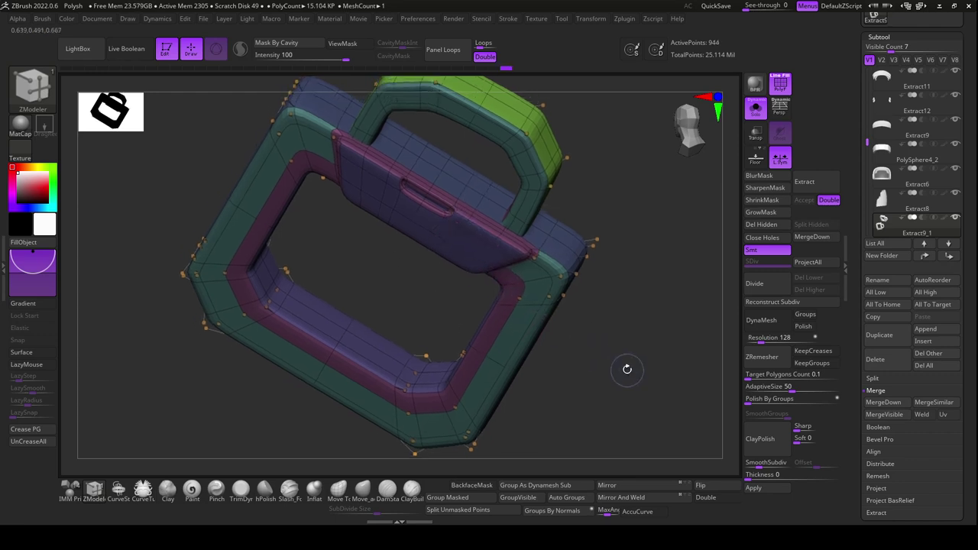
Turn Solo off to show the whole boot, then move and rotate the buckle toward the strap
click(757, 114)
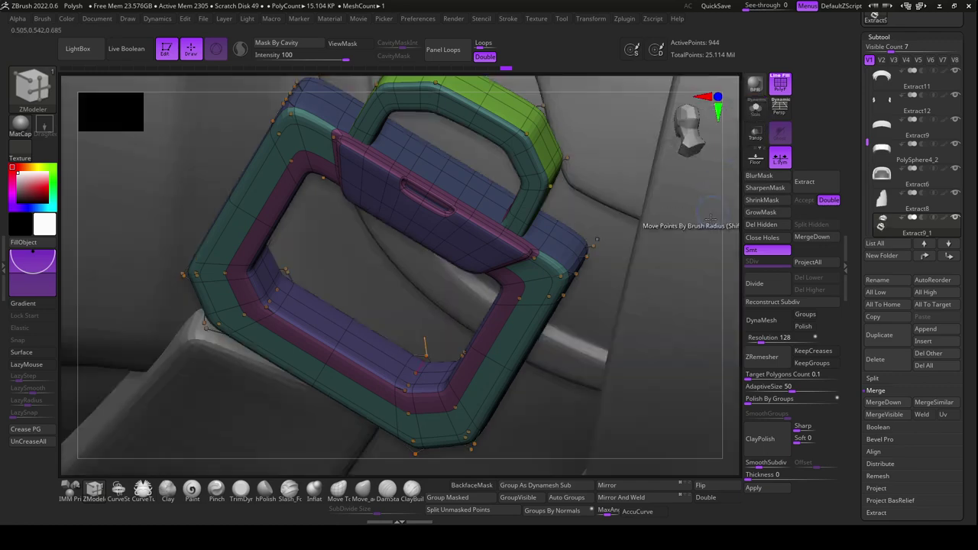
mouse_move(688, 344)
mouse_down()
mouse_move(595, 278)
mouse_move(583, 321)
mouse_move(594, 343)
mouse_move(594, 324)
mouse_move(579, 338)
mouse_move(627, 360)
mouse_up()
mouse_move(451, 418)
mouse_down()
mouse_move(459, 440)
mouse_move(459, 363)
mouse_up()
key(r)
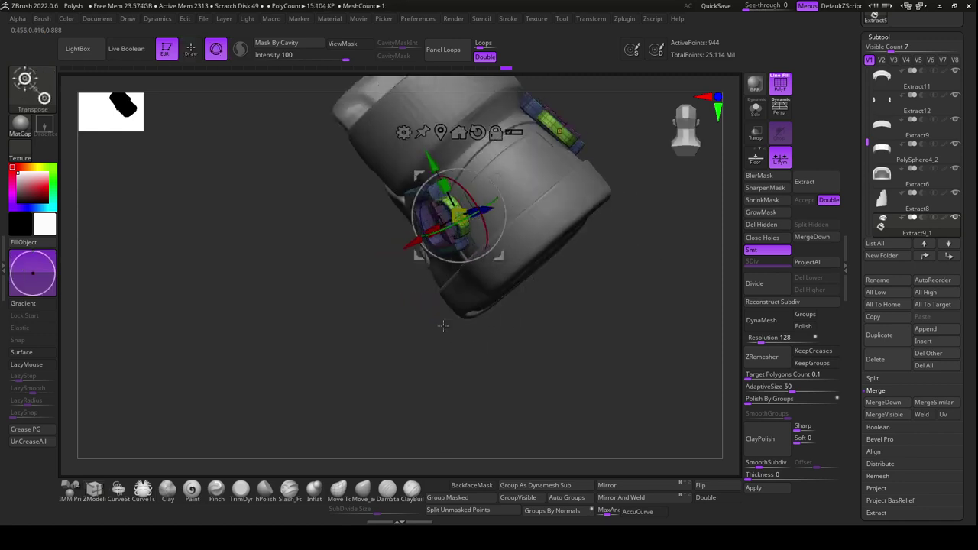
mouse_move(440, 236)
mouse_down()
mouse_move(559, 286)
mouse_move(573, 310)
mouse_move(588, 261)
mouse_up()
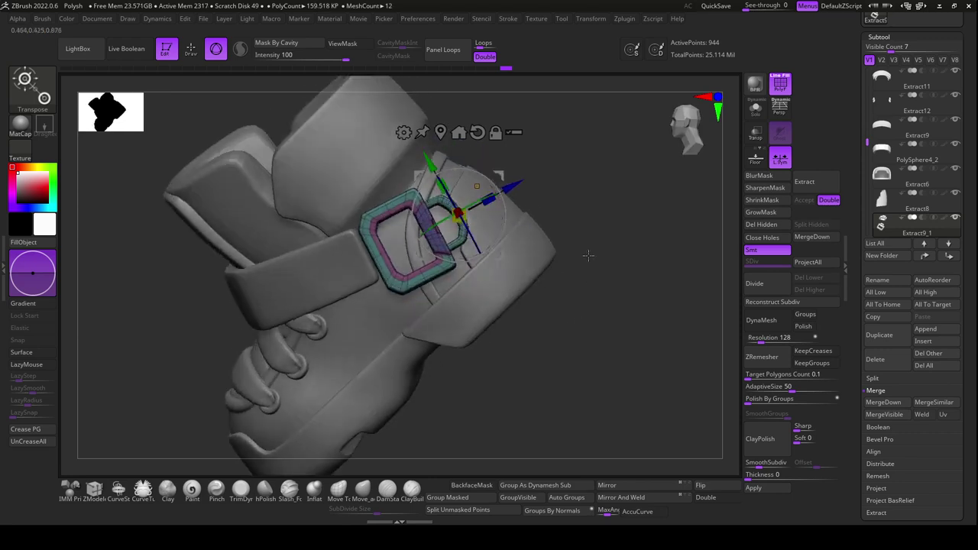
drag(510, 189, 442, 228)
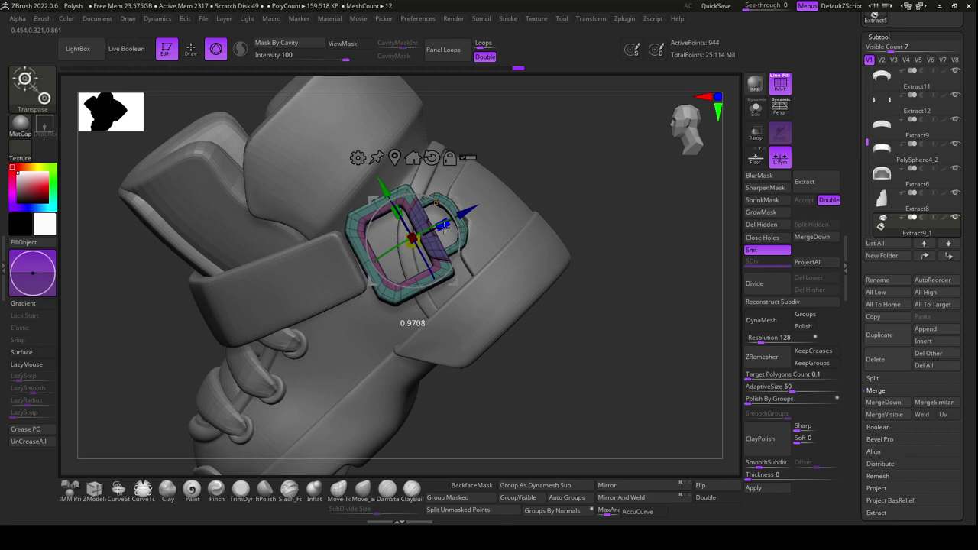
drag(457, 243, 460, 253)
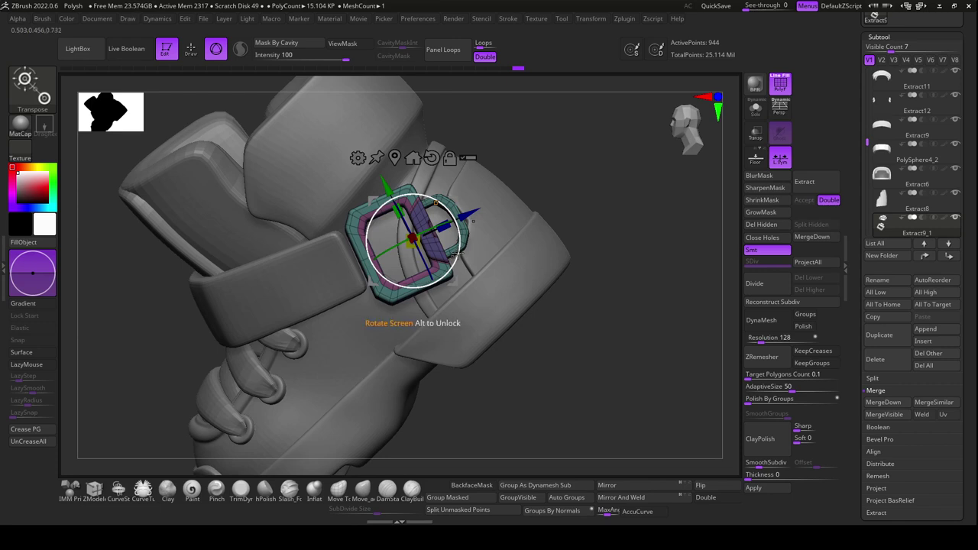
Mask around the buckle and push it along depth until it sits on the ankle strap
alt+drag(459, 252, 458, 261)
mouse_move(634, 313)
ctrl+mouse_down()
mouse_move(448, 322)
mouse_move(615, 290)
mouse_move(627, 319)
ctrl+mouse_up()
key(ctrl+h)
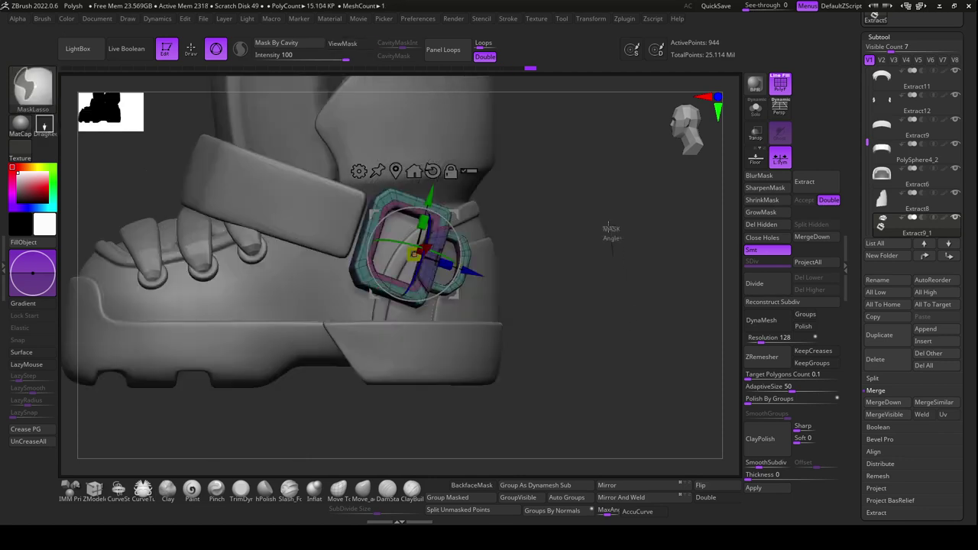
ctrl+drag(611, 234, 401, 302)
drag(468, 273, 474, 274)
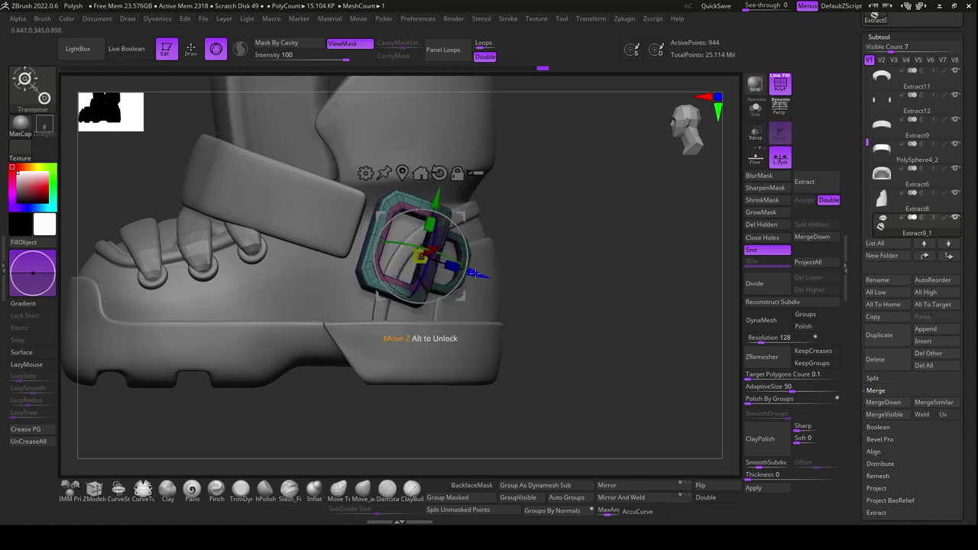
mouse_move(567, 287)
ctrl+mouse_down()
mouse_move(379, 251)
mouse_move(393, 205)
ctrl+mouse_up()
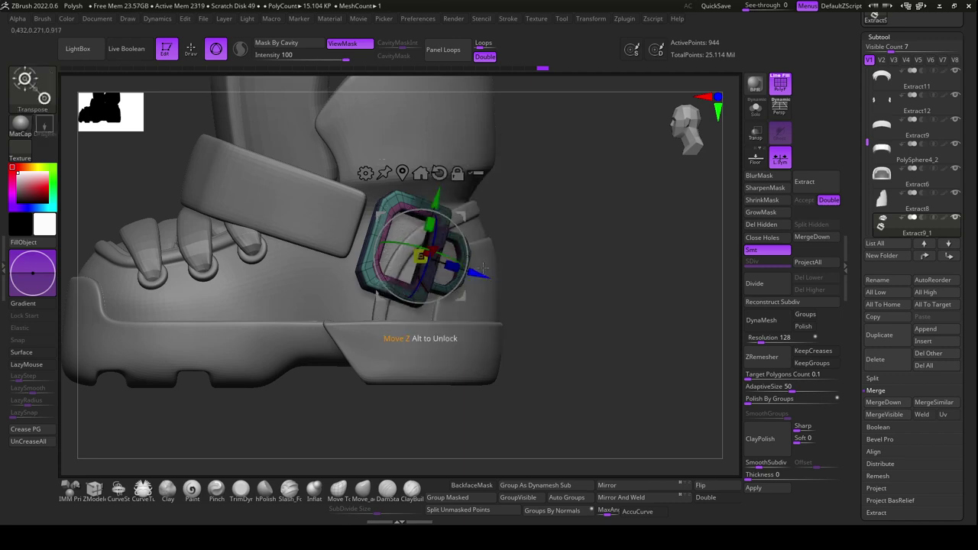
mouse_move(473, 272)
mouse_down()
mouse_move(589, 328)
mouse_move(498, 321)
mouse_up()
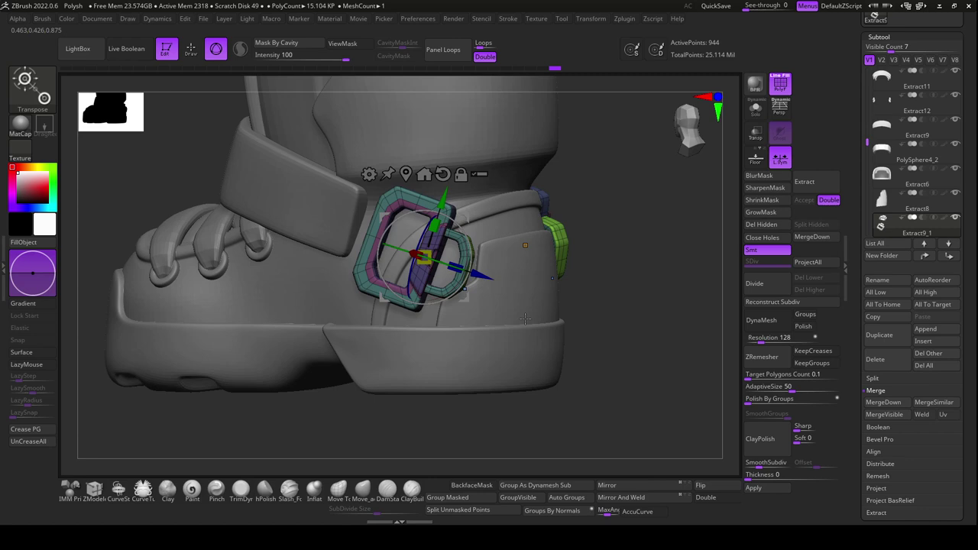
mouse_move(501, 407)
mouse_down()
mouse_move(458, 418)
mouse_move(454, 408)
mouse_move(444, 423)
mouse_move(459, 383)
mouse_up()
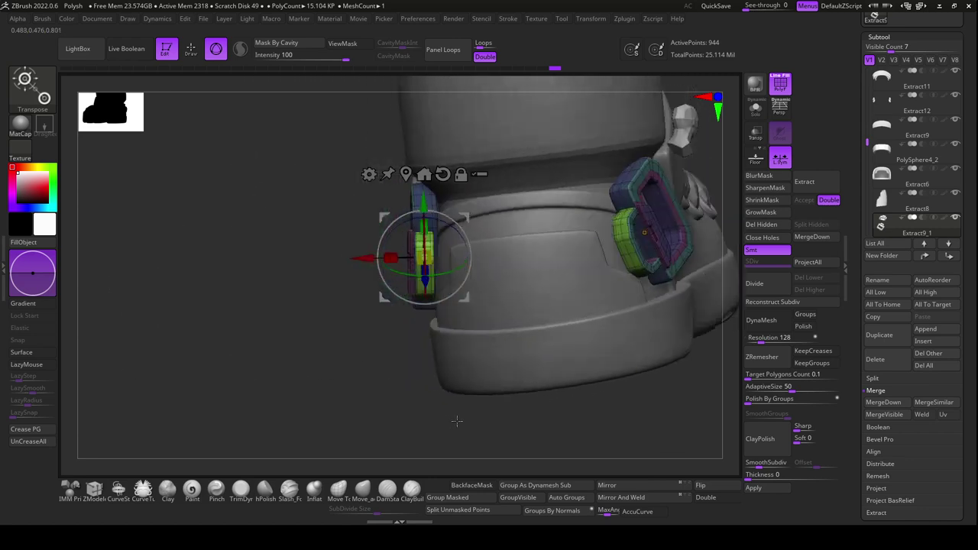
Rotate the buckle so it lies square along the ankle strap's curve, checking from several angles
drag(468, 260, 458, 267)
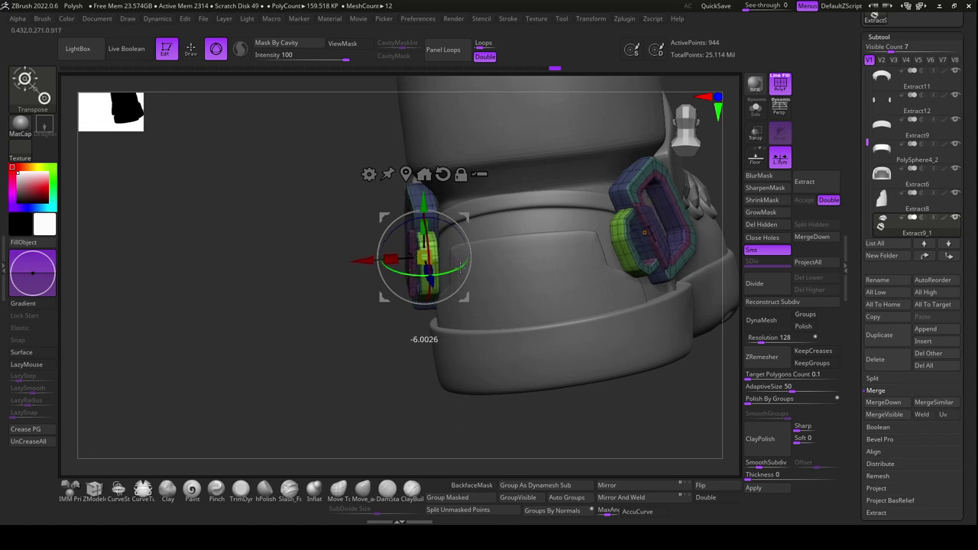
mouse_move(451, 413)
mouse_down()
mouse_move(441, 422)
mouse_move(525, 360)
mouse_move(540, 337)
mouse_move(513, 389)
mouse_move(487, 363)
mouse_up()
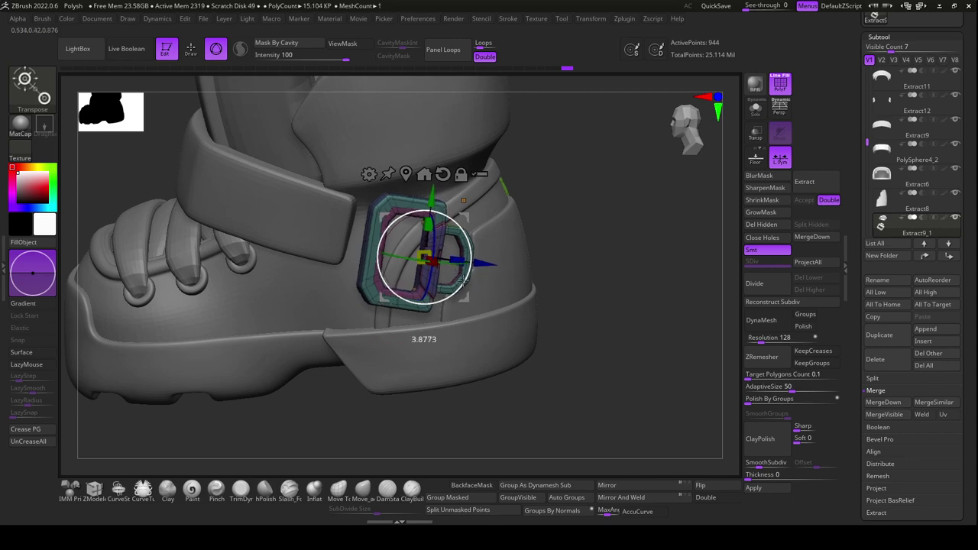
drag(462, 281, 457, 277)
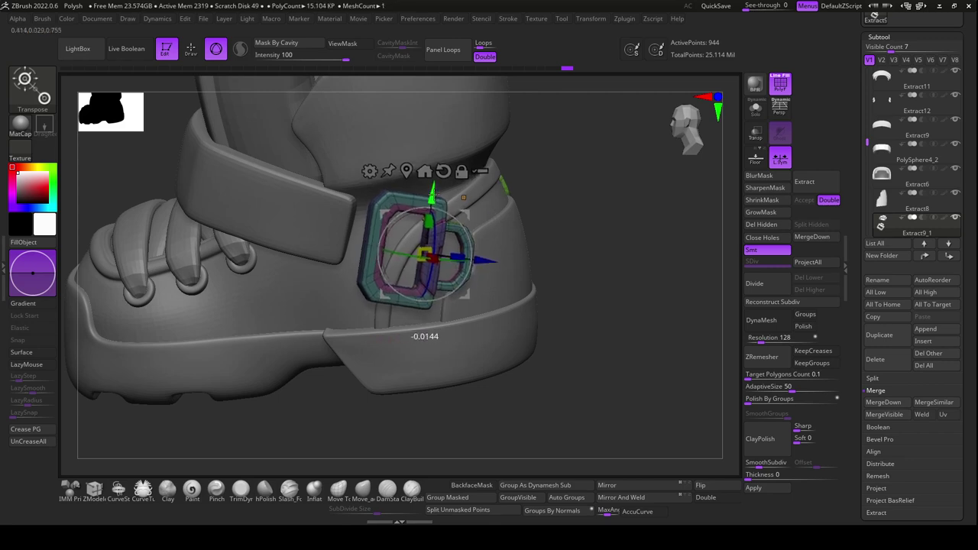
mouse_move(596, 344)
mouse_down()
mouse_move(611, 323)
mouse_move(572, 316)
mouse_move(553, 330)
mouse_up()
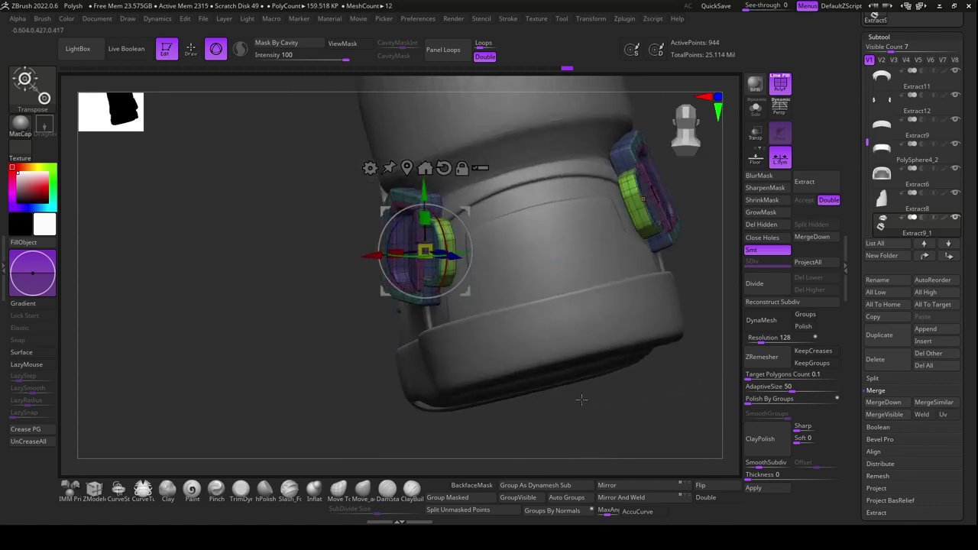
drag(582, 400, 558, 410)
mouse_move(463, 284)
mouse_down()
mouse_move(540, 351)
mouse_move(512, 411)
mouse_move(514, 233)
mouse_up()
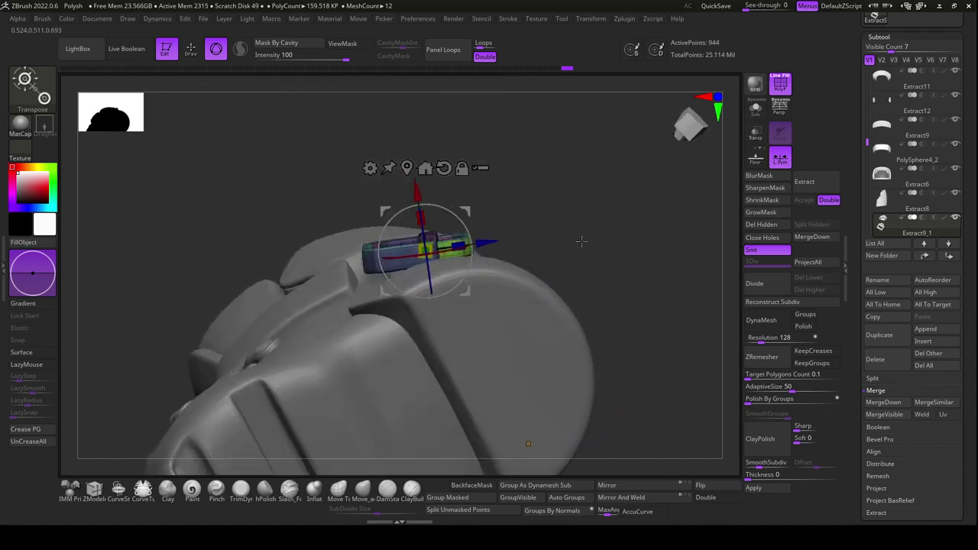
alt+drag(581, 244, 624, 237)
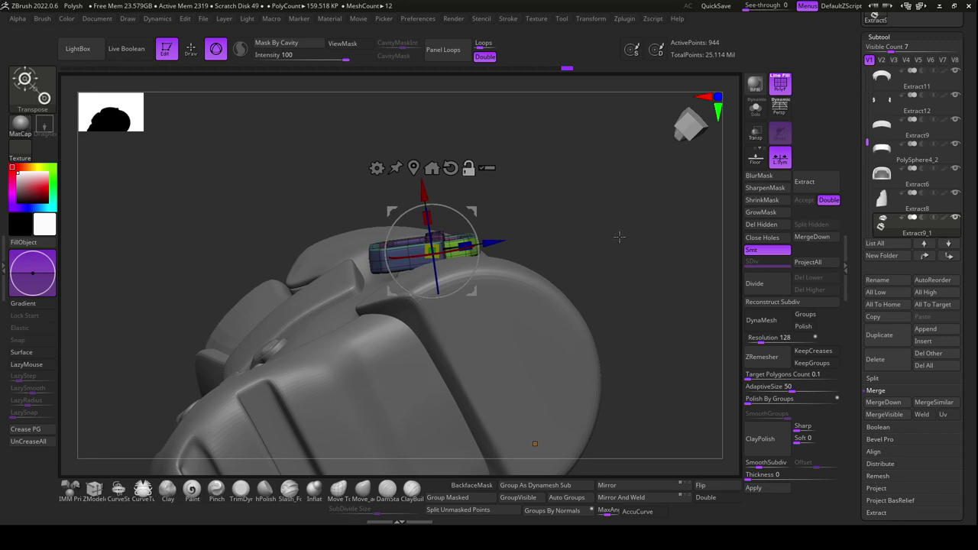
drag(619, 239, 624, 356)
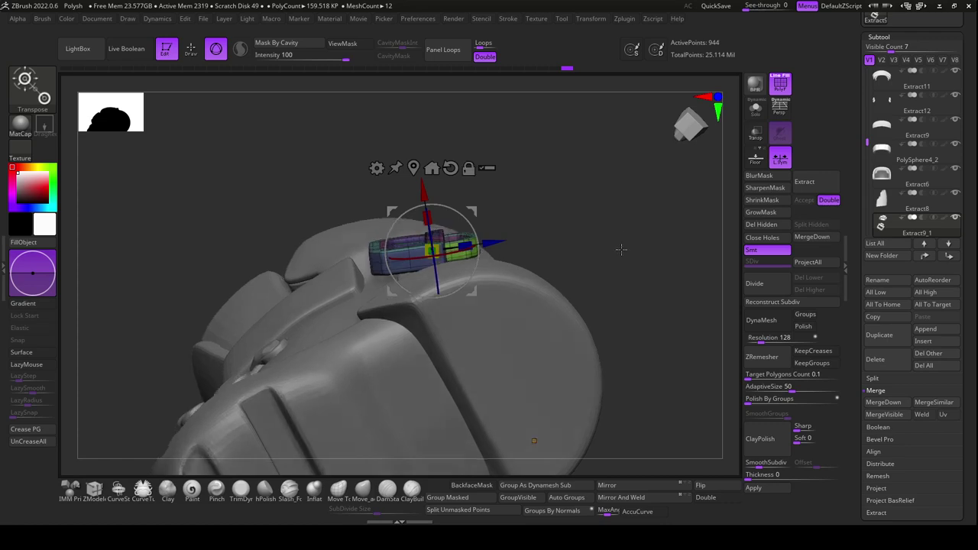
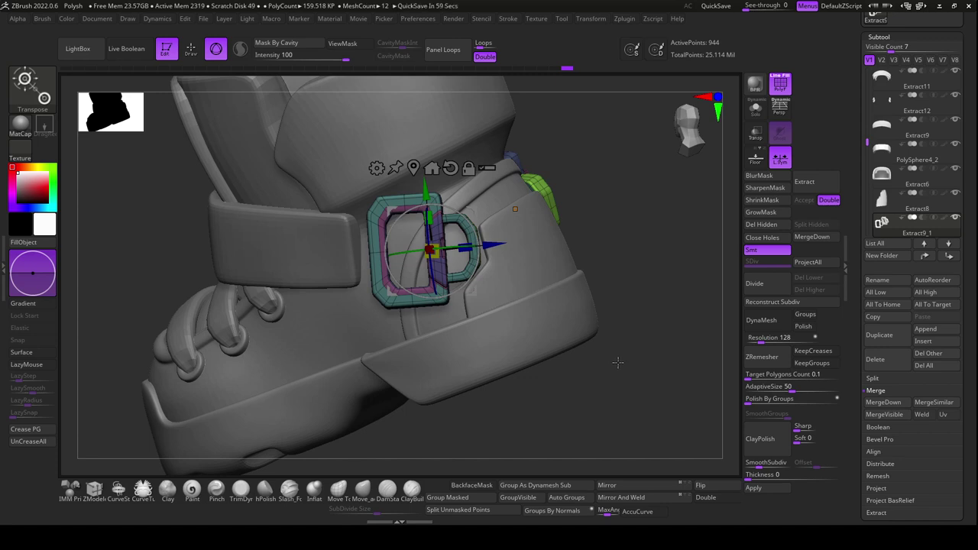
Delete an edge loop from the D-ring with ZModeler and set the action to Extrude Polyloop
click(91, 497)
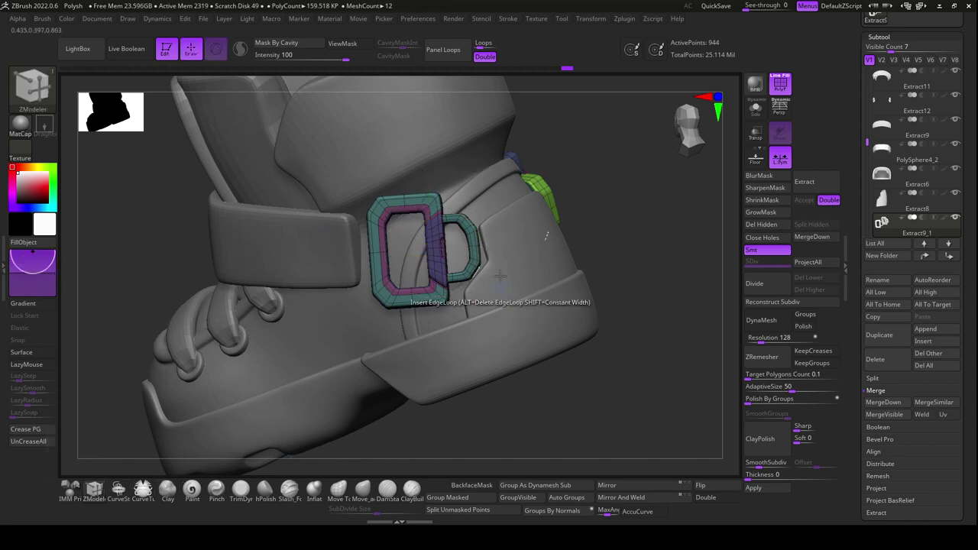
alt+click(475, 245)
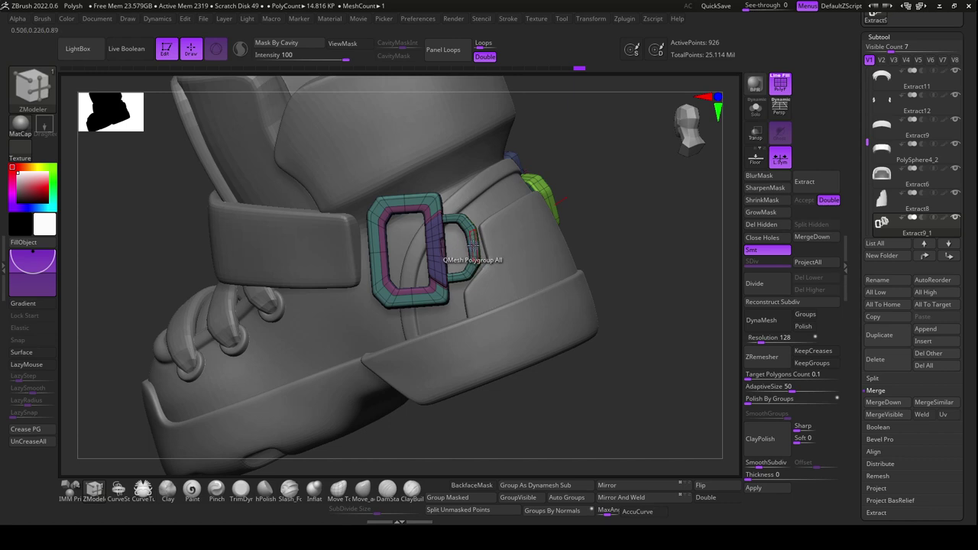
key(space)
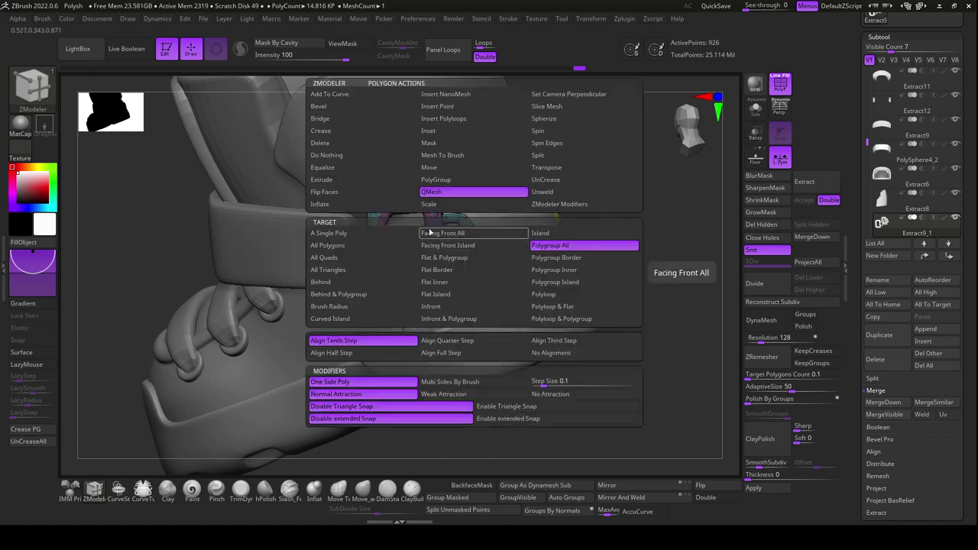
click(355, 183)
click(544, 294)
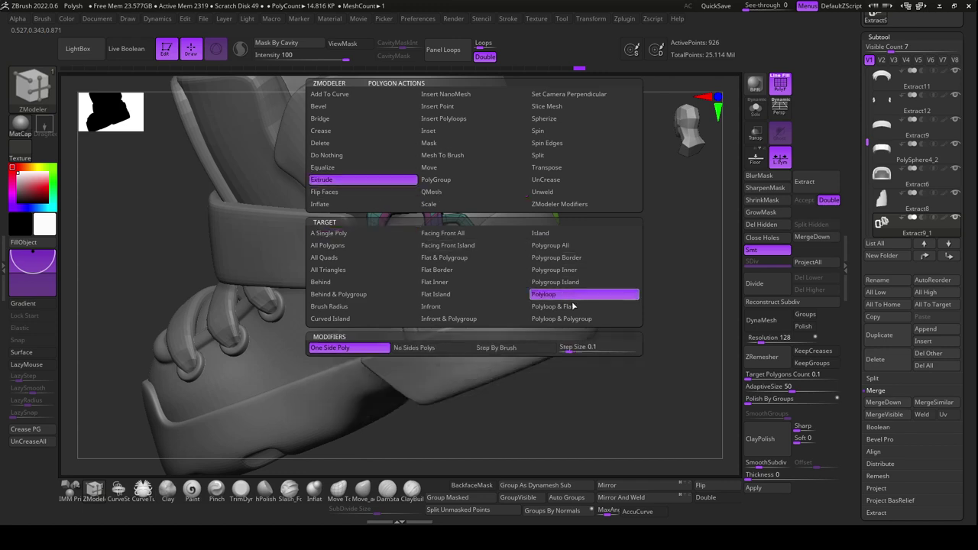
Extrude a new polyloop band around the small D-ring
drag(673, 383, 639, 425)
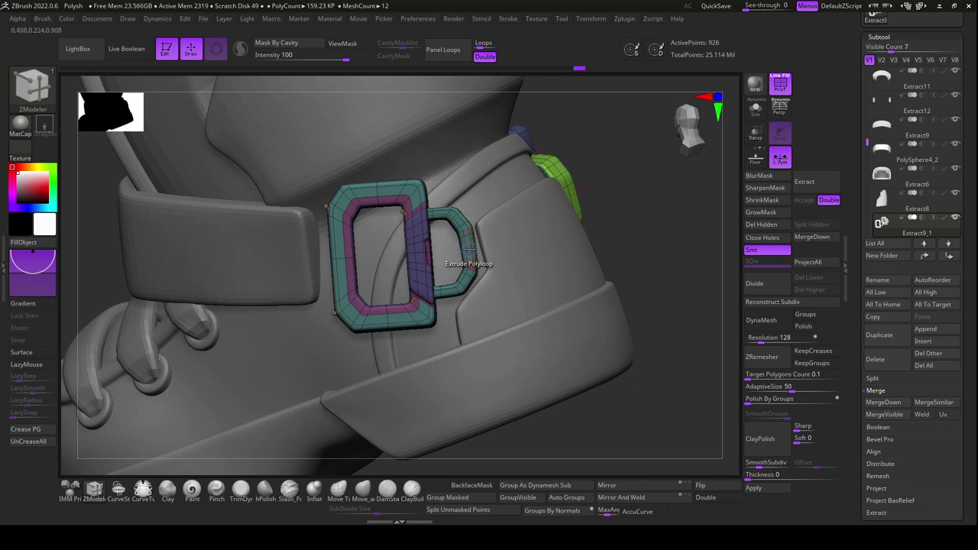
drag(469, 246, 472, 250)
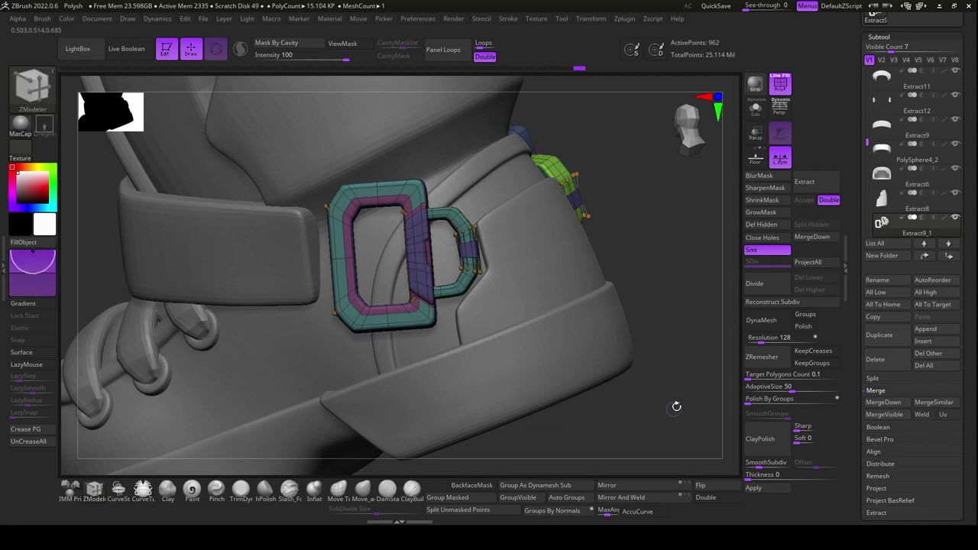
drag(678, 414, 563, 380)
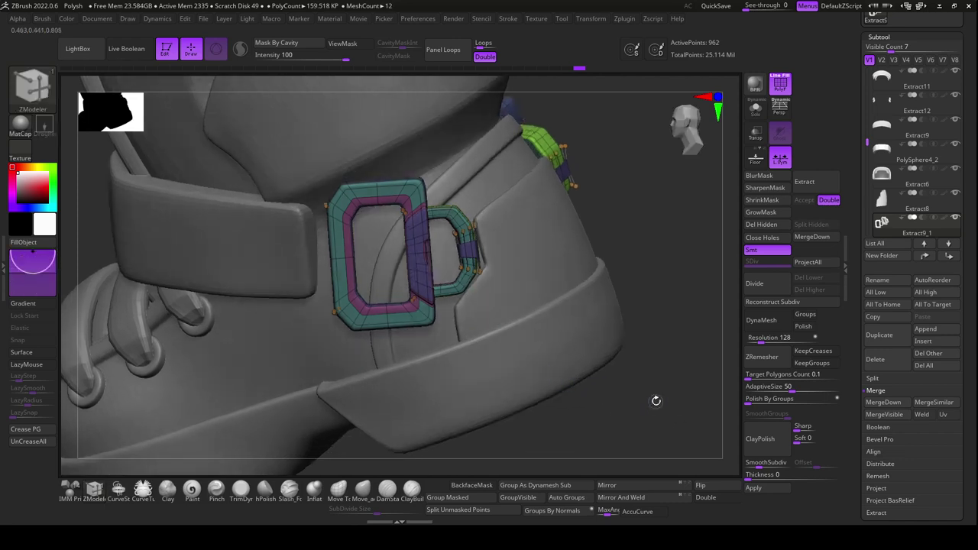
drag(648, 414, 617, 426)
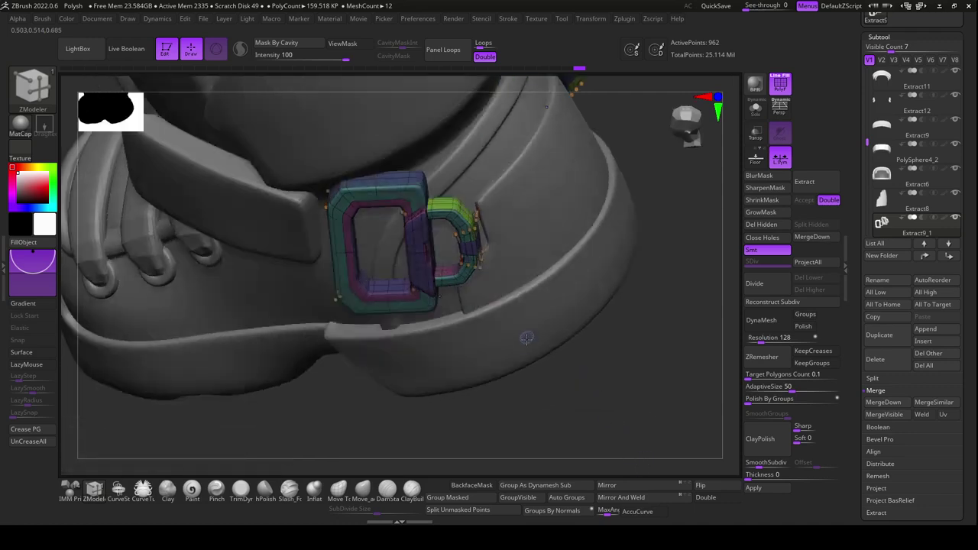
Isolate one D-ring polygroup and regroup the visible pieces with Ctrl+W
key(ctrl+shift)
ctrl+shift+click(473, 242)
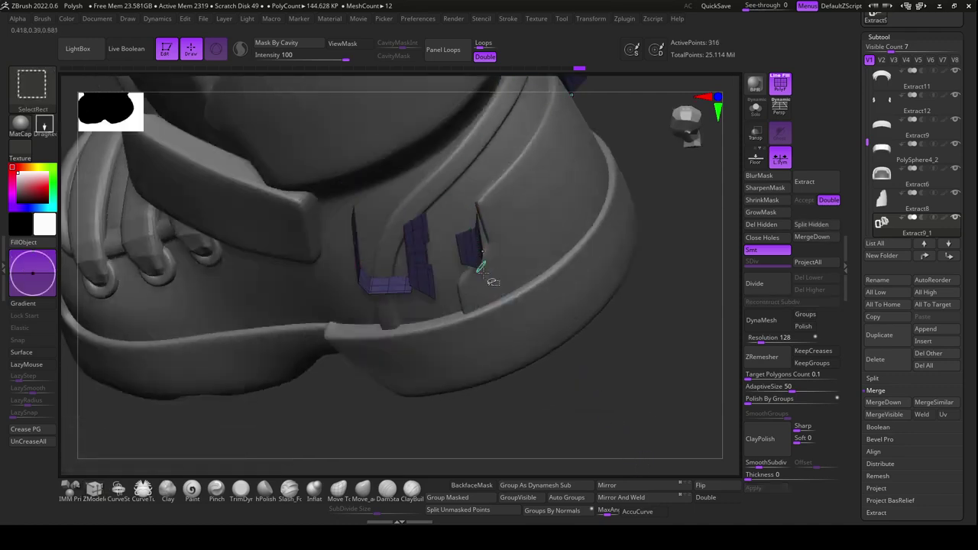
click(566, 497)
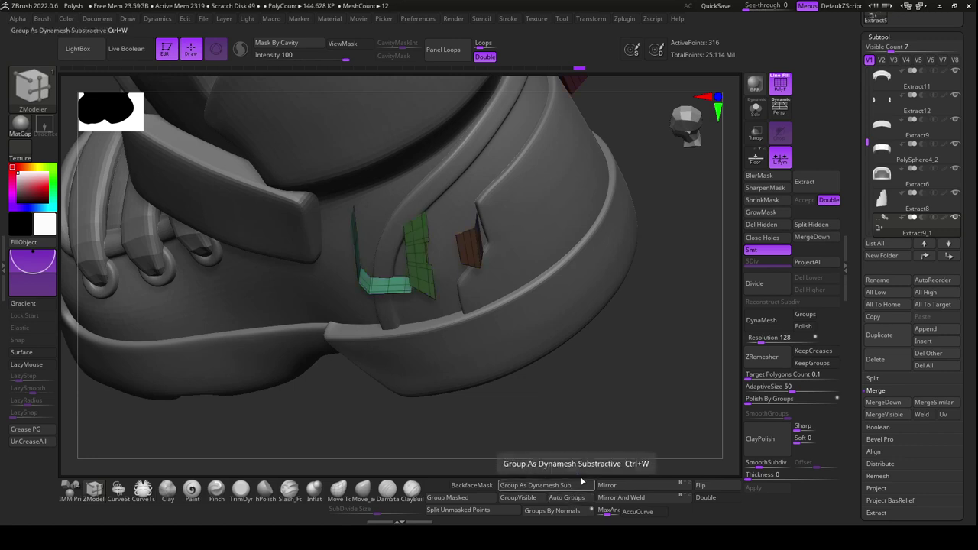
mouse_move(597, 432)
mouse_down()
mouse_move(611, 412)
mouse_move(577, 406)
mouse_up()
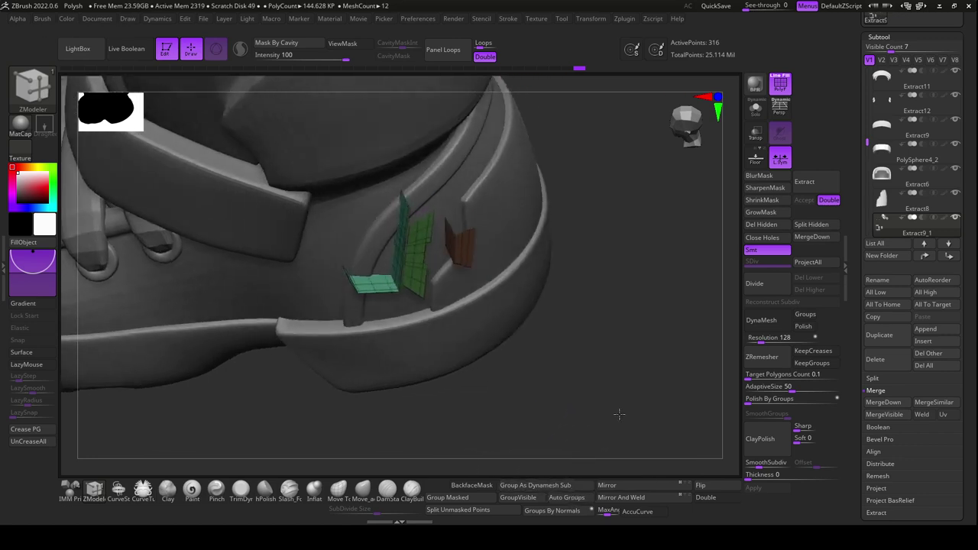
Show the whole D-ring again, then hide only the brown strap-tip piece
ctrl+shift+click(578, 410)
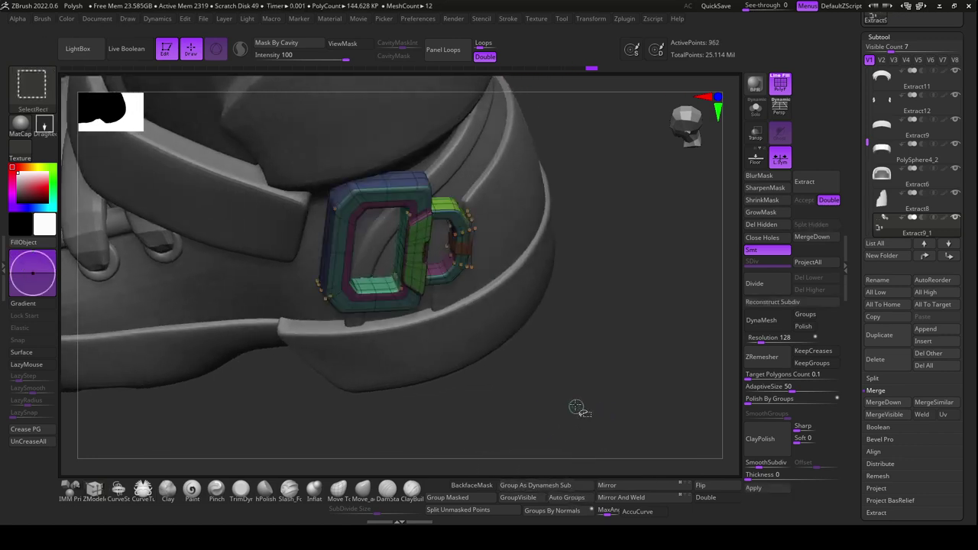
ctrl+shift+click(468, 249)
ctrl+shift+click(563, 407)
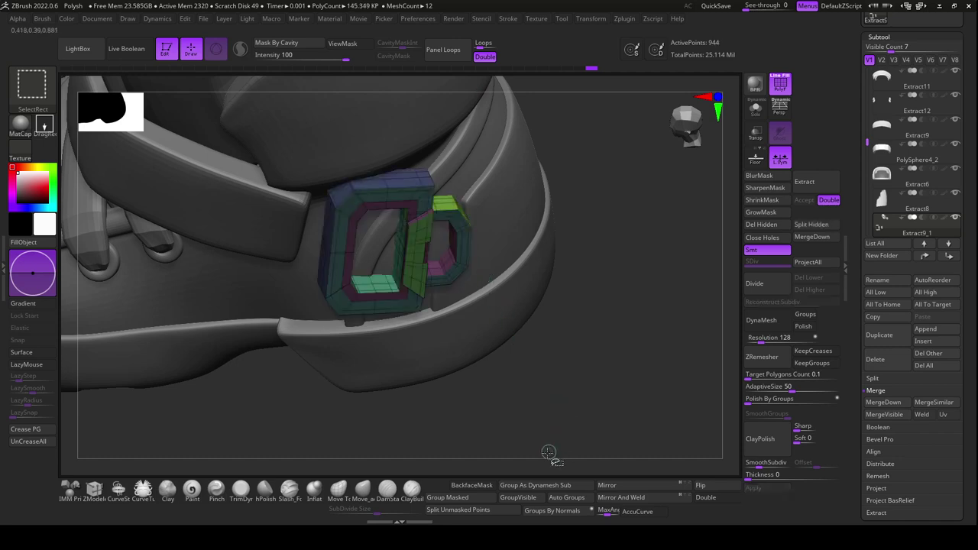
drag(585, 412, 575, 368)
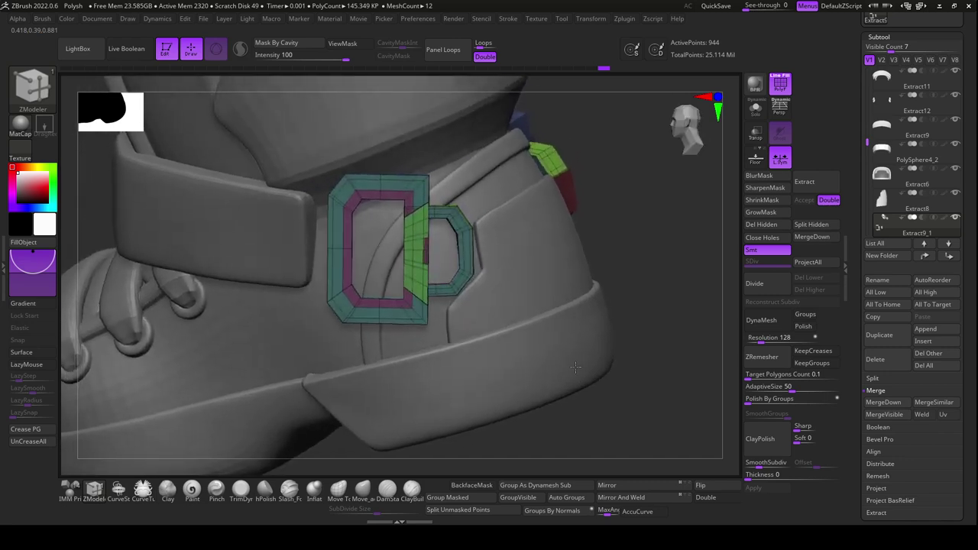
Switch to the Move brush and orbit around the buckle
click(361, 493)
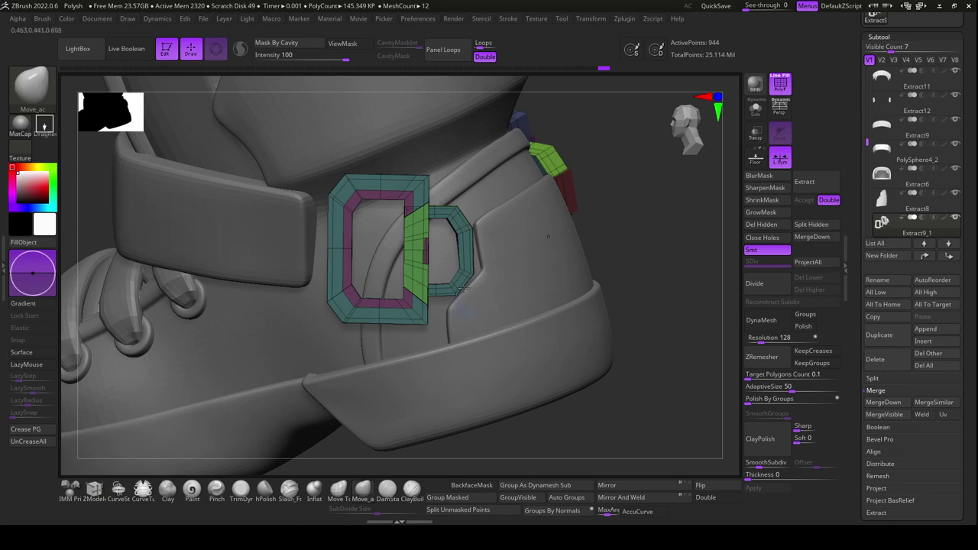
key(space)
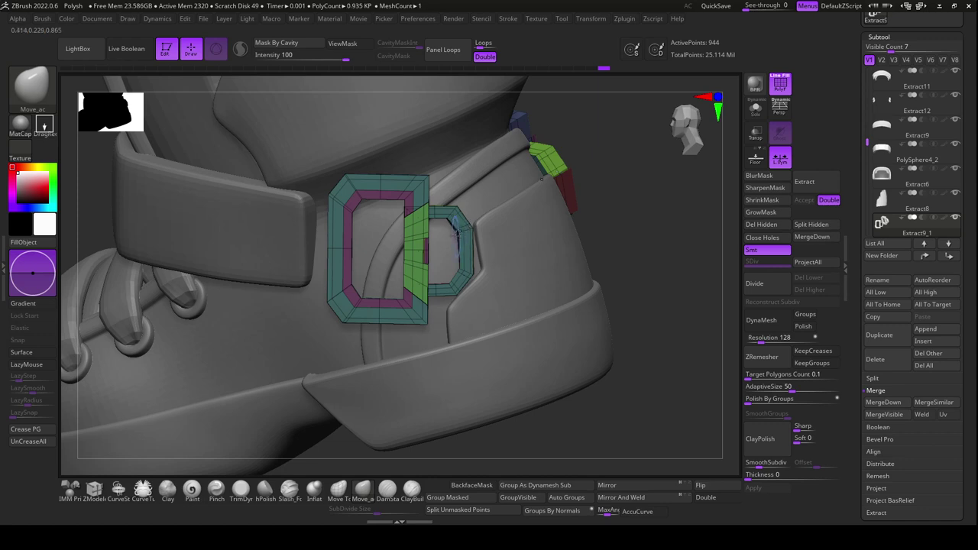
drag(645, 257, 668, 260)
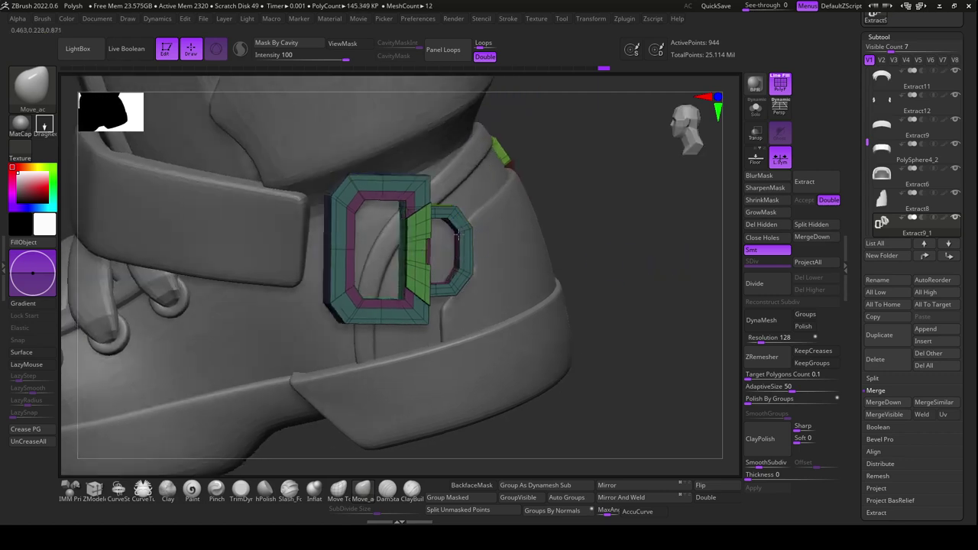
alt+click(457, 233)
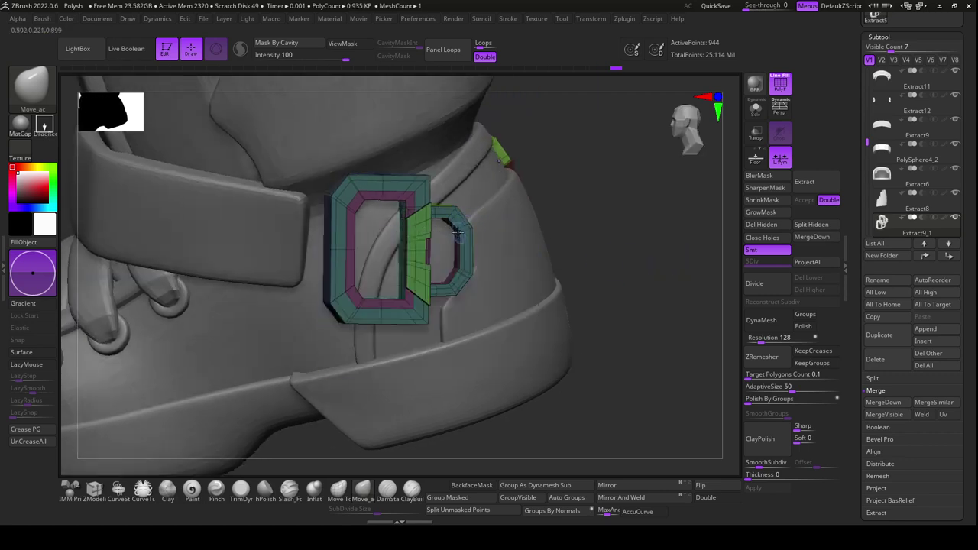
mouse_move(633, 264)
mouse_down()
mouse_move(635, 240)
mouse_move(580, 244)
mouse_up()
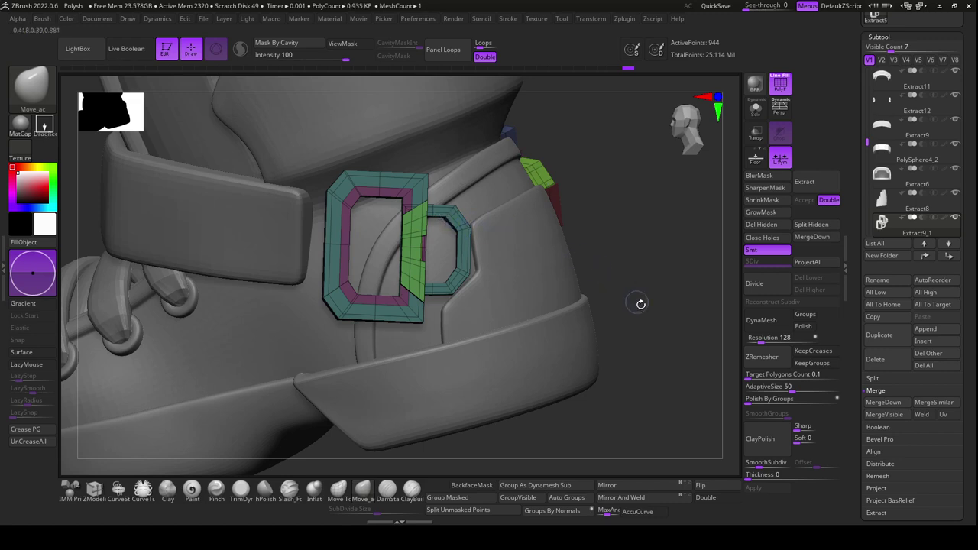
Split the hidden strap tip into its own subtool and select Extract9_2
click(804, 224)
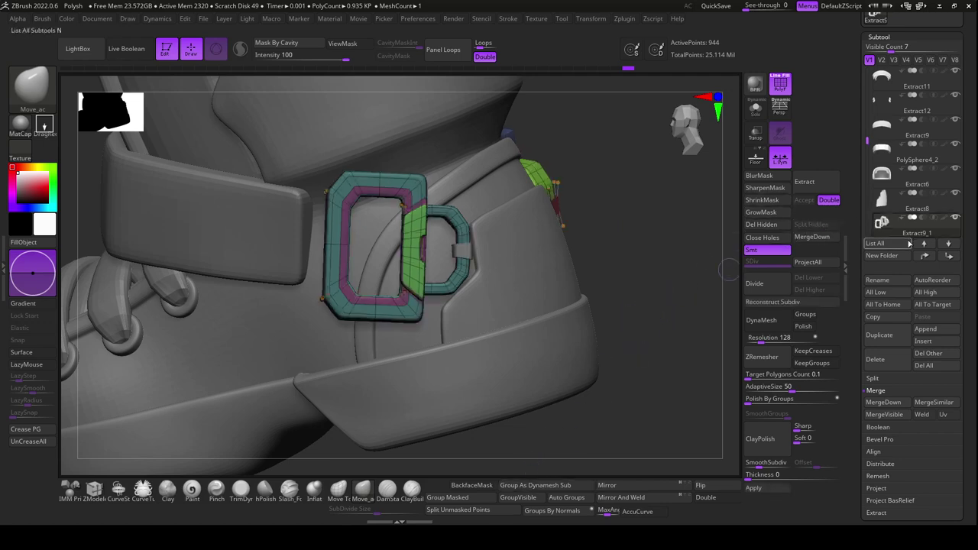
drag(868, 142, 867, 147)
click(910, 177)
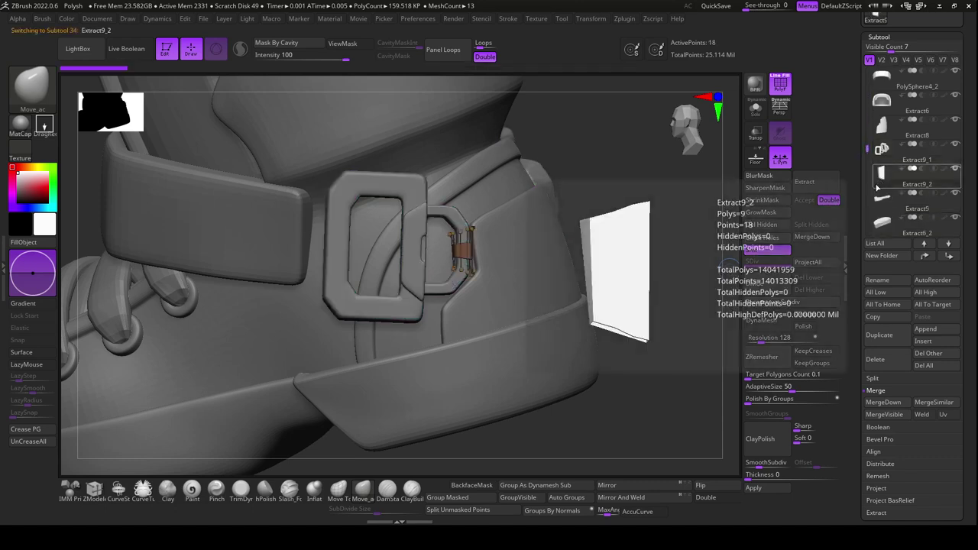
Give Extract9_2 thickness and offset, then extrude a polyloop so it wraps the D-ring
mouse_move(752, 475)
mouse_down()
mouse_move(787, 475)
mouse_move(803, 461)
mouse_up()
mouse_move(673, 313)
mouse_down()
mouse_move(669, 357)
mouse_move(637, 350)
mouse_up()
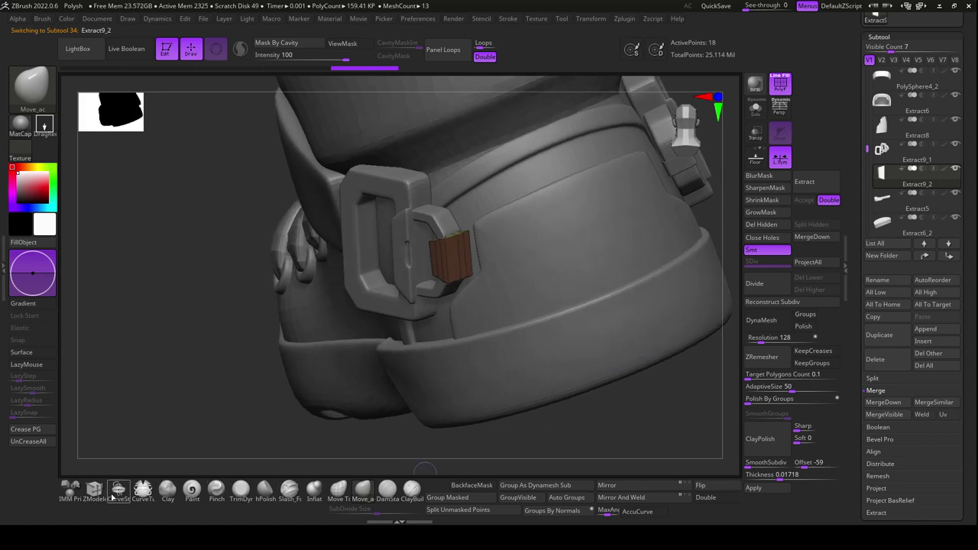
click(107, 497)
mouse_move(569, 441)
mouse_down()
mouse_move(583, 445)
mouse_move(581, 412)
mouse_up()
drag(454, 265, 463, 248)
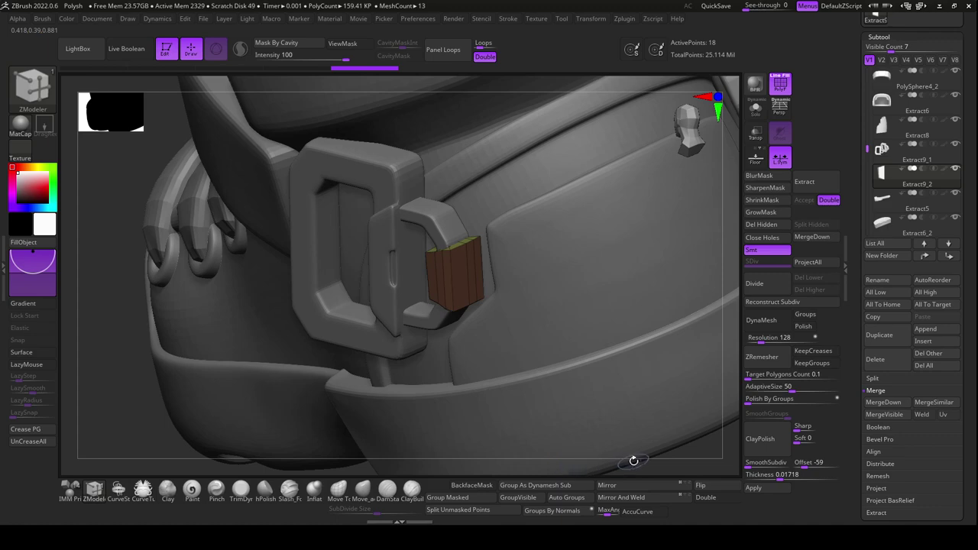
mouse_move(634, 461)
mouse_down()
mouse_move(656, 466)
mouse_move(649, 433)
mouse_move(643, 441)
mouse_up()
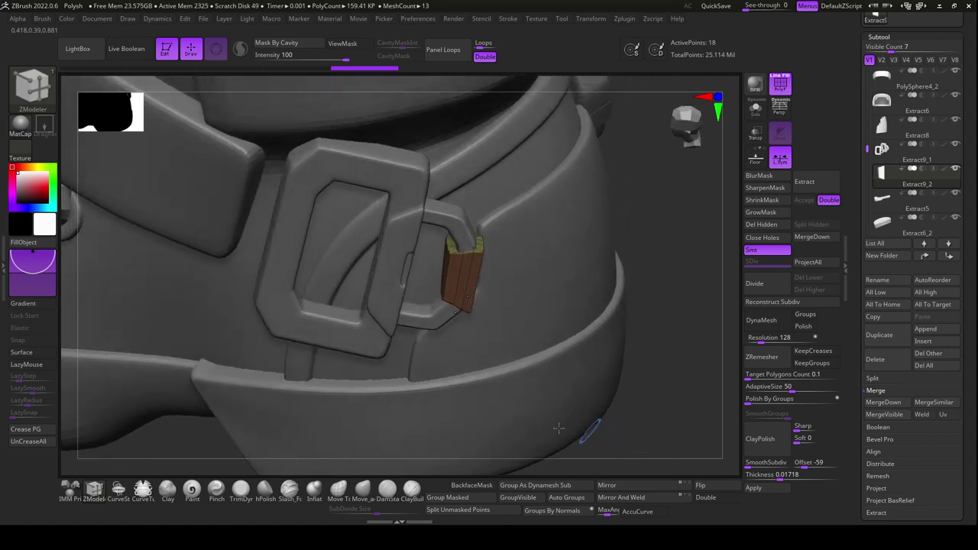
Turn off local symmetry and mirror the strap tip to the boot's other side
click(459, 274)
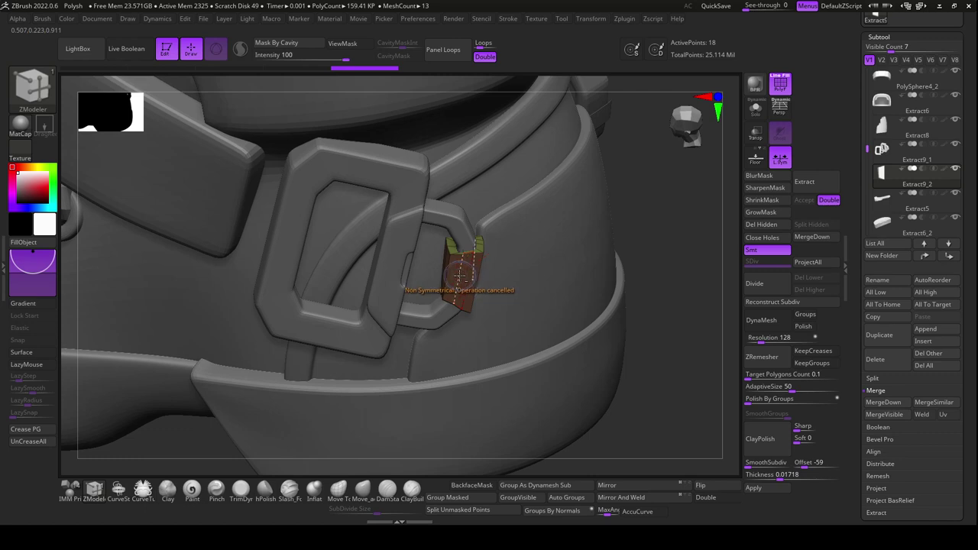
click(619, 498)
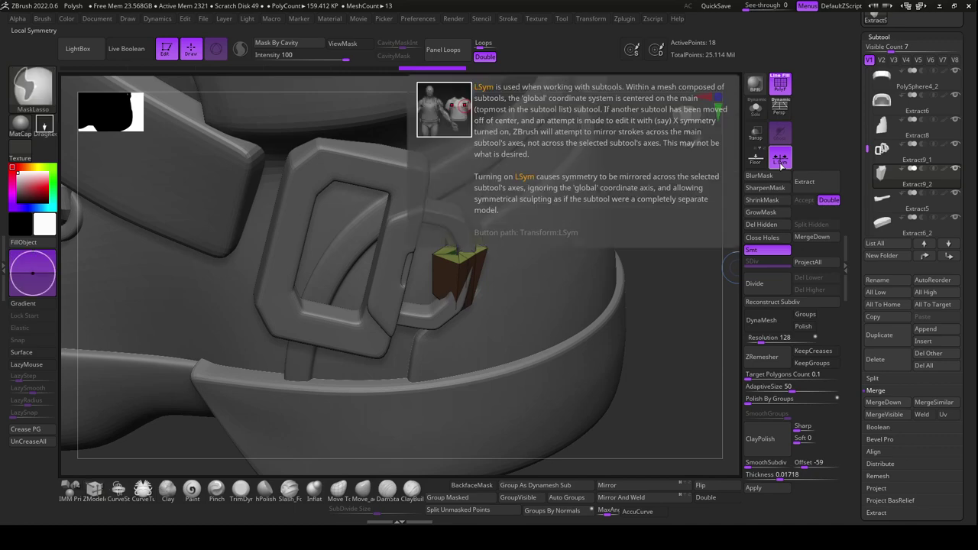
click(779, 158)
click(634, 497)
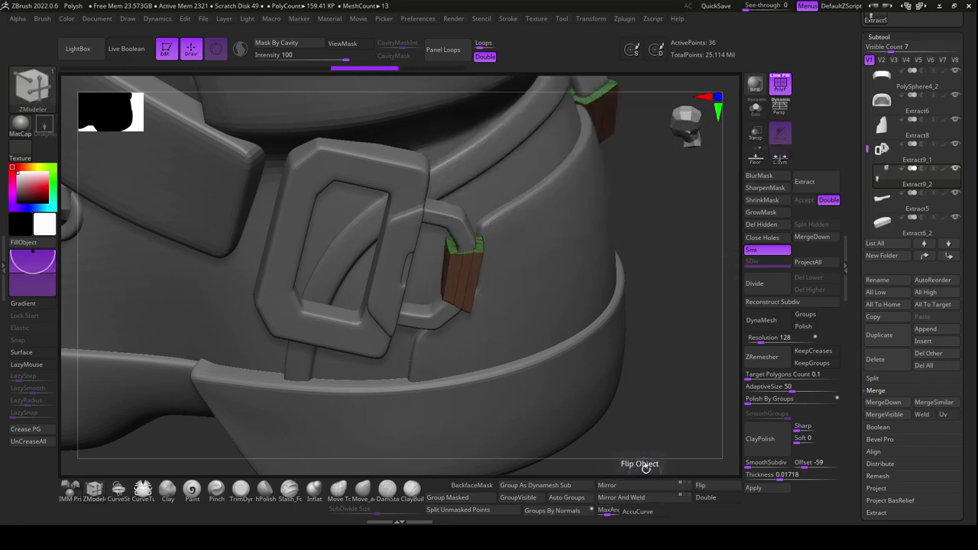
Delete several edge loops from the brown strap-tip block
mouse_move(662, 416)
mouse_down()
mouse_move(675, 393)
mouse_move(666, 435)
mouse_up()
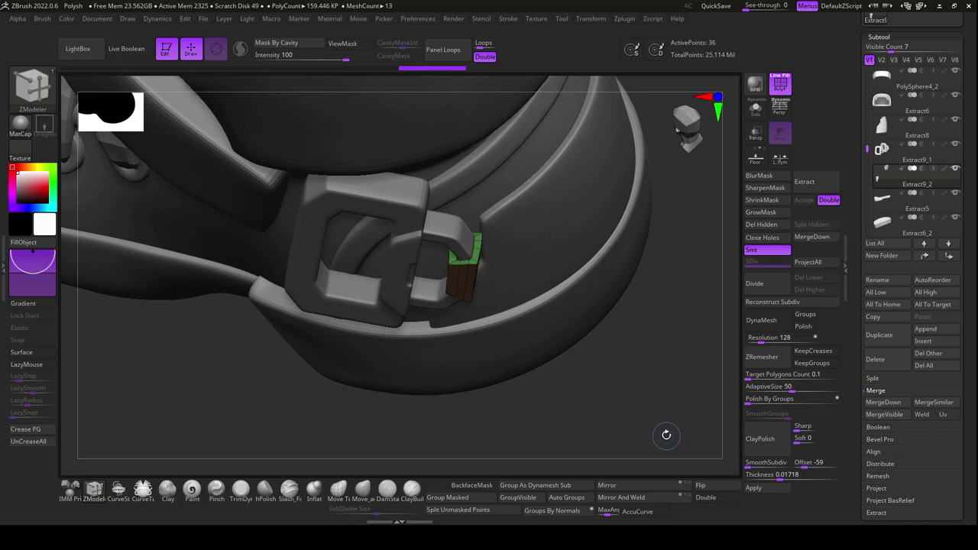
mouse_move(665, 398)
mouse_down()
mouse_move(663, 420)
mouse_move(633, 404)
mouse_up()
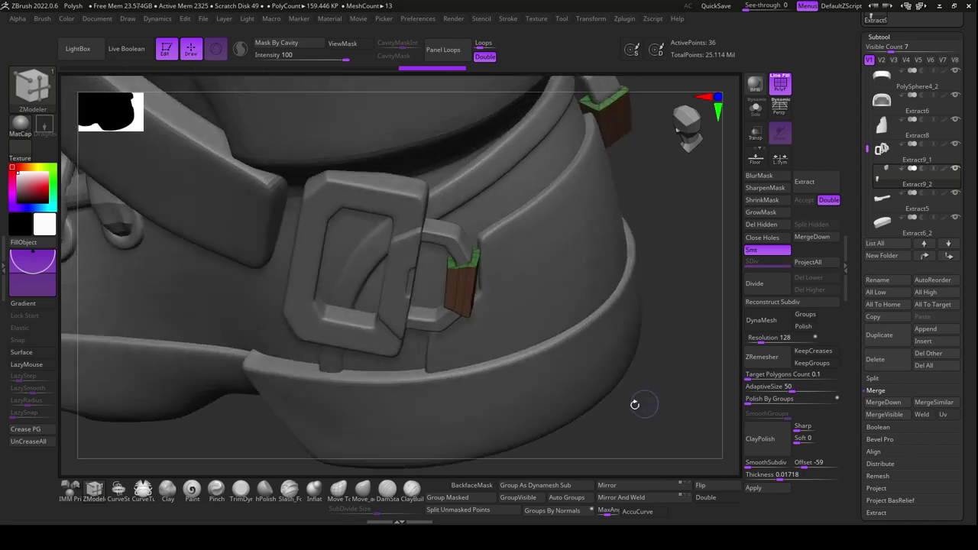
alt+click(463, 287)
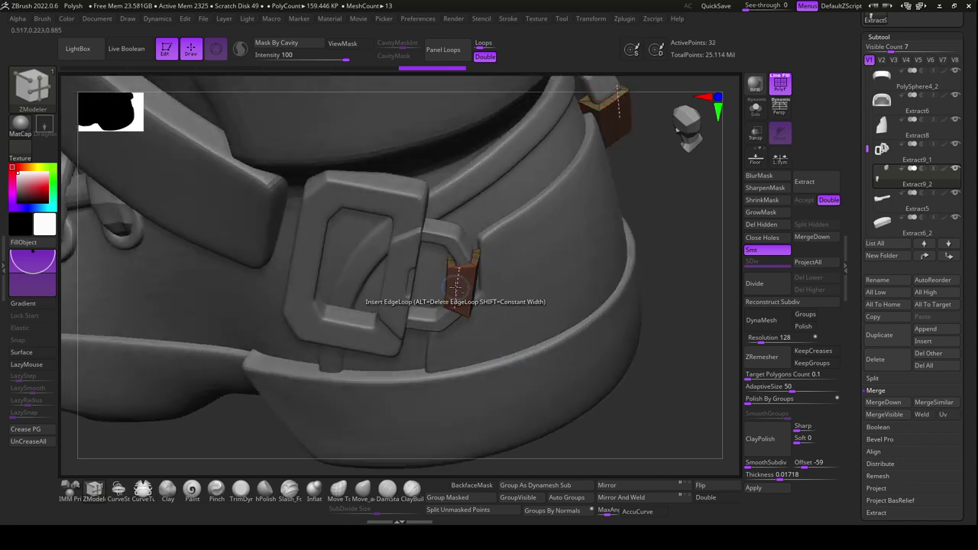
alt+click(457, 286)
drag(655, 406, 607, 418)
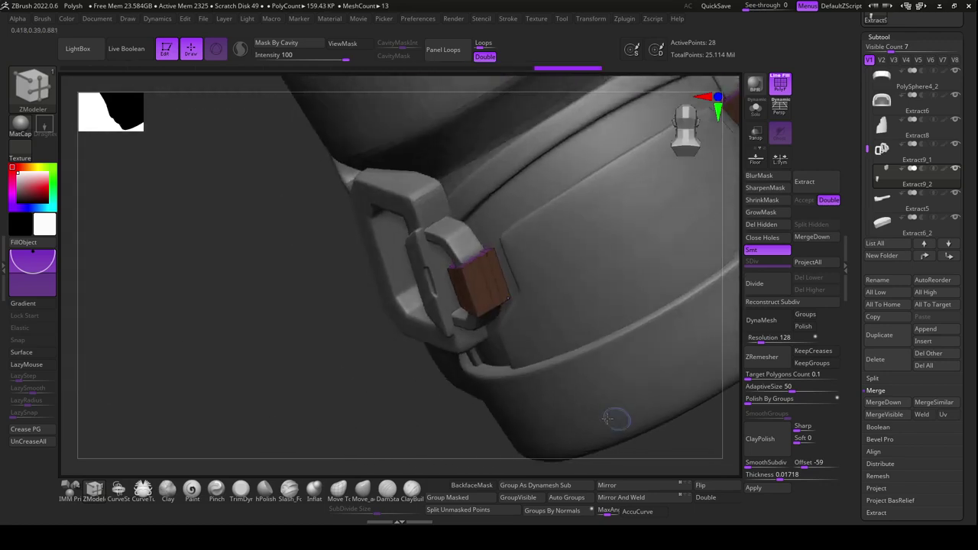
alt+click(489, 284)
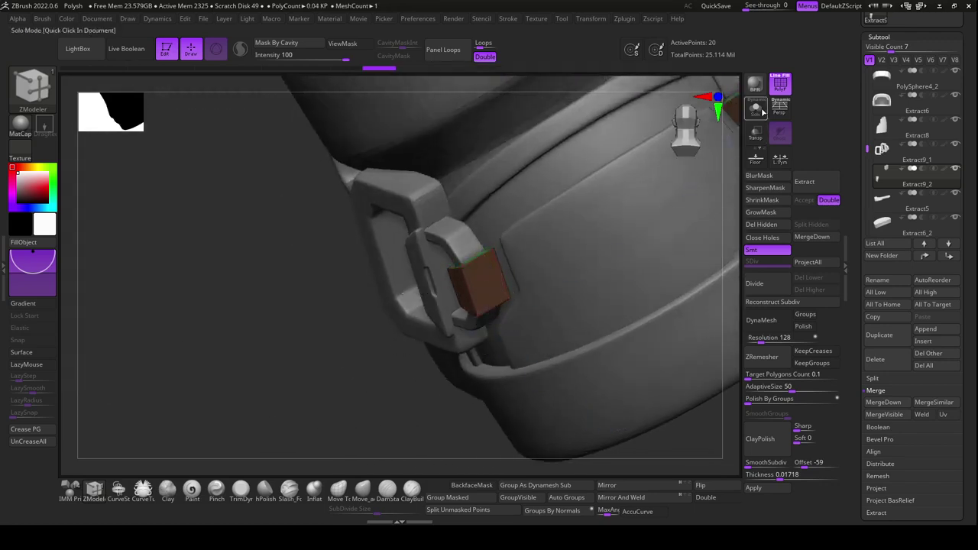
In Solo mode, delete another edge loop from the brown block, then show the whole boot
click(757, 109)
drag(552, 297, 556, 419)
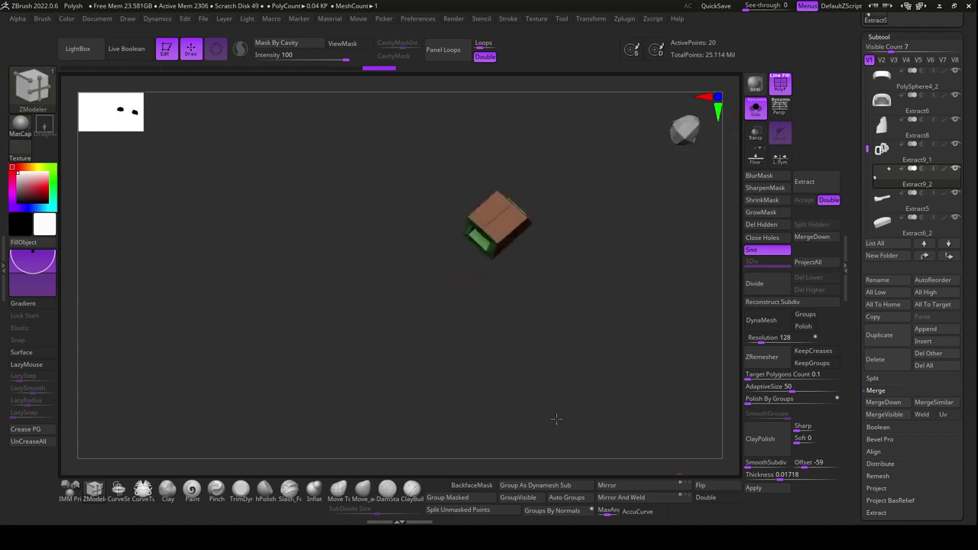
alt+click(499, 239)
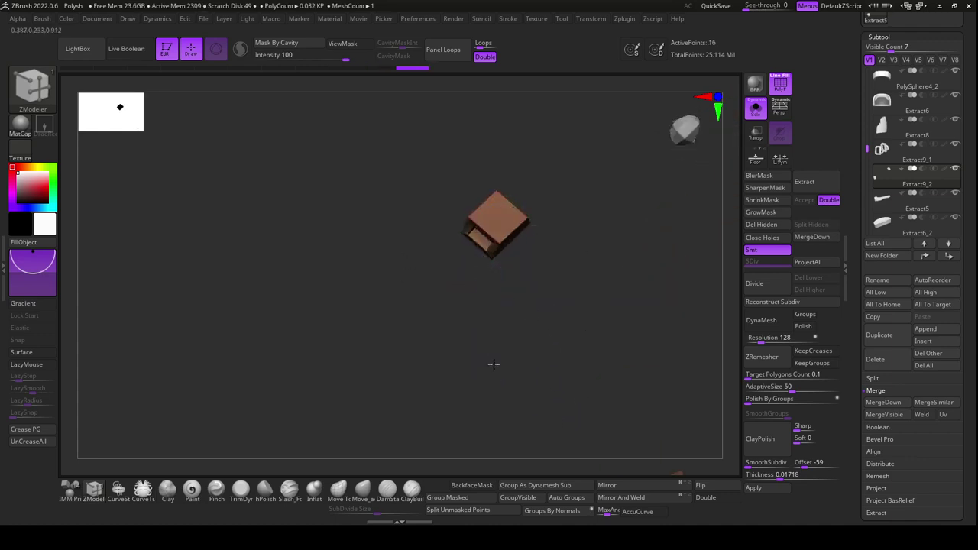
mouse_move(494, 365)
mouse_down()
mouse_move(555, 305)
mouse_move(575, 306)
mouse_up()
click(757, 108)
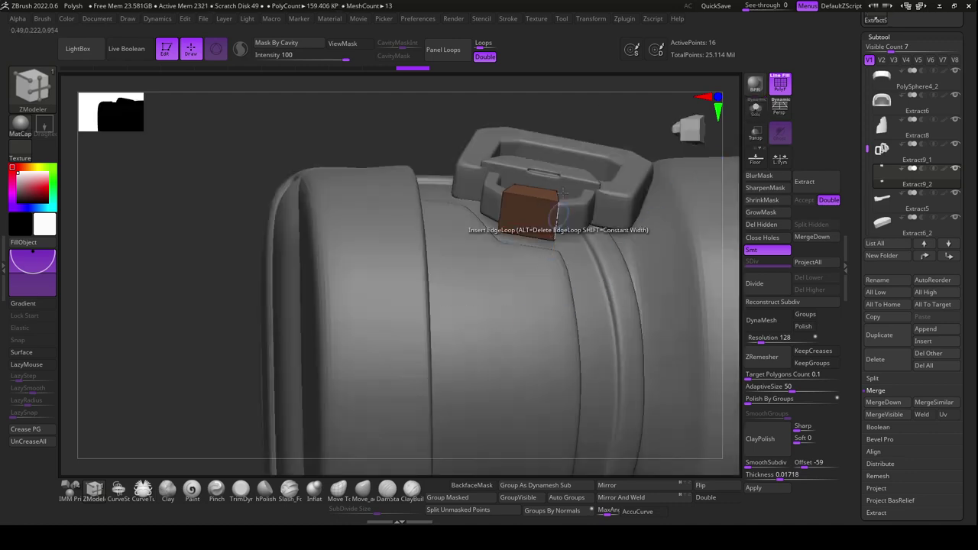
drag(612, 118, 550, 321)
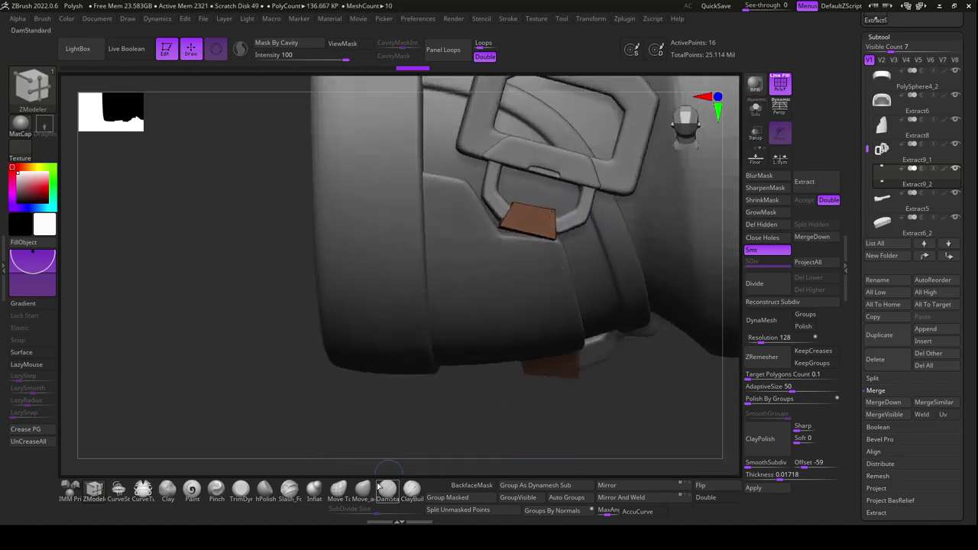
Choose the Move brush and make the small strap tip the active subtool
click(369, 489)
key(space)
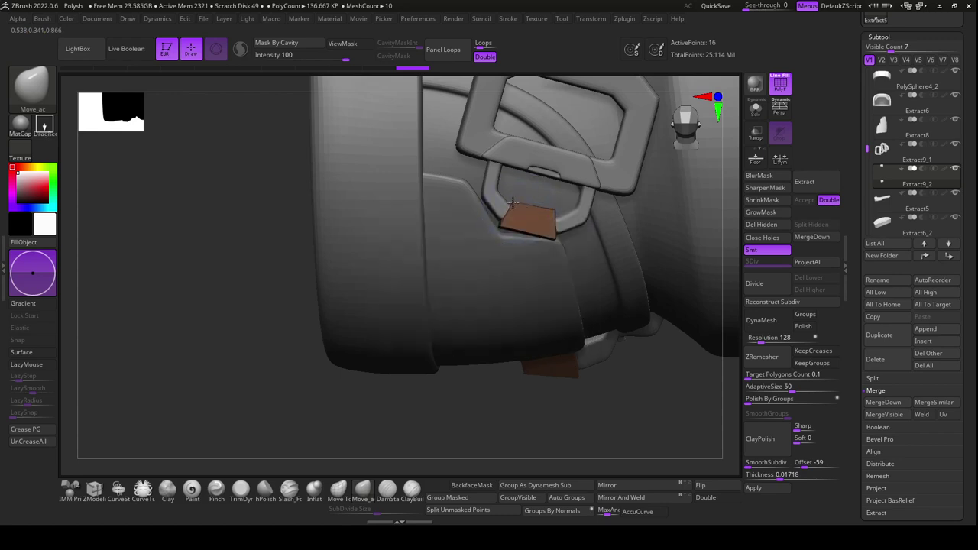
alt+click(527, 204)
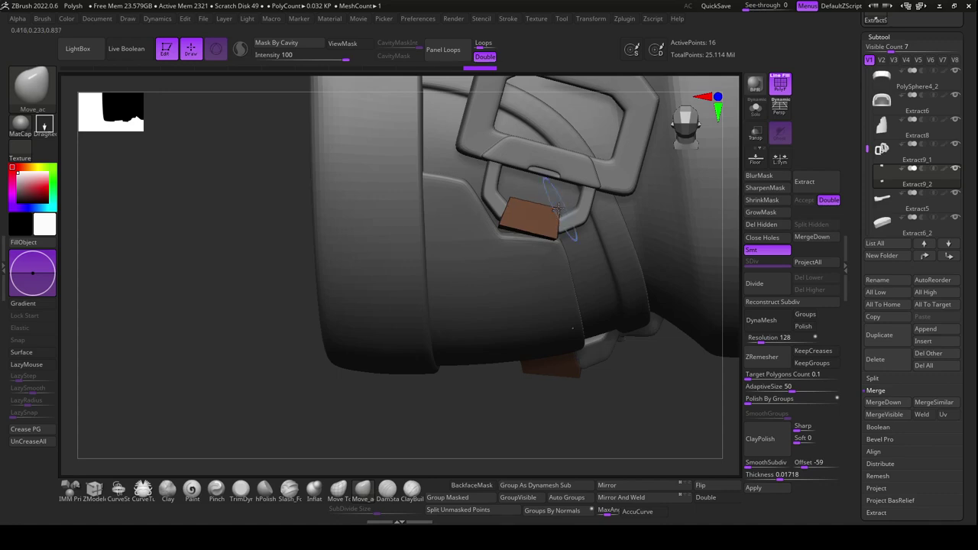
drag(495, 421, 512, 356)
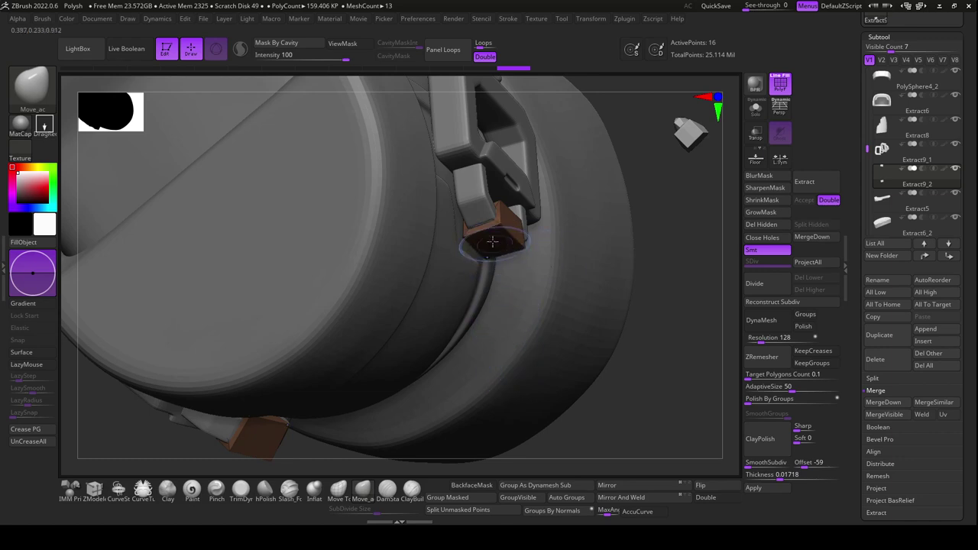
Switch back to ZModeler and orbit around the strap-tip block
drag(672, 294, 650, 276)
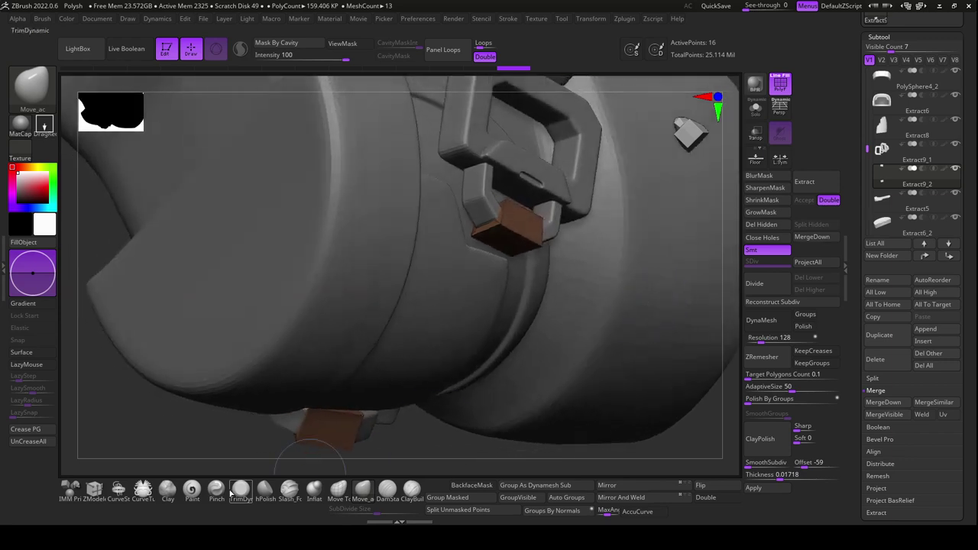
click(94, 493)
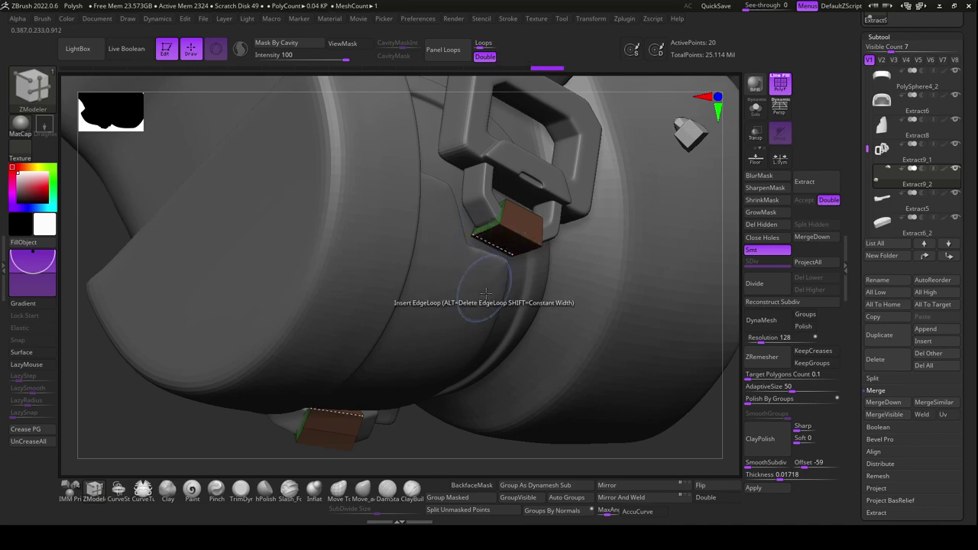
mouse_move(598, 464)
mouse_down()
mouse_move(583, 426)
mouse_move(574, 448)
mouse_move(590, 493)
mouse_move(516, 245)
mouse_up()
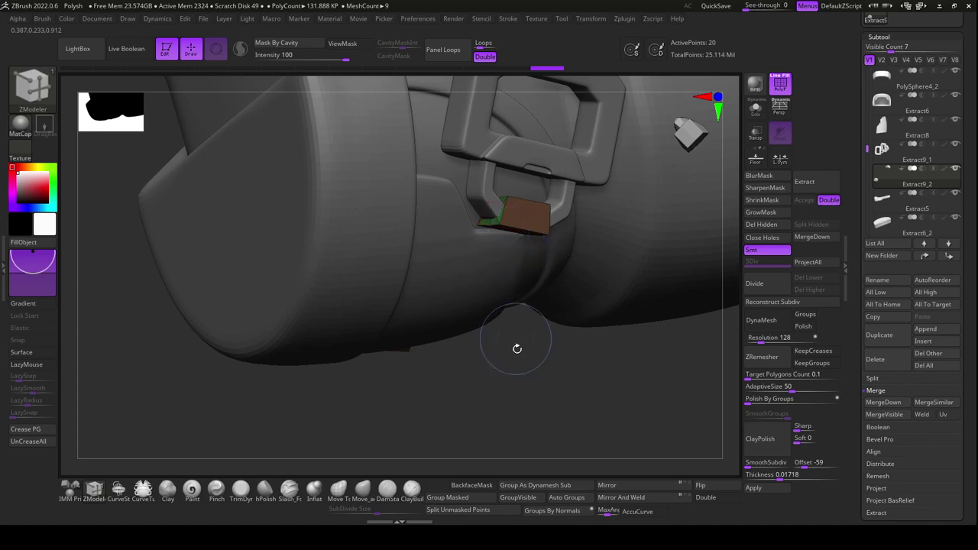
drag(516, 349, 535, 359)
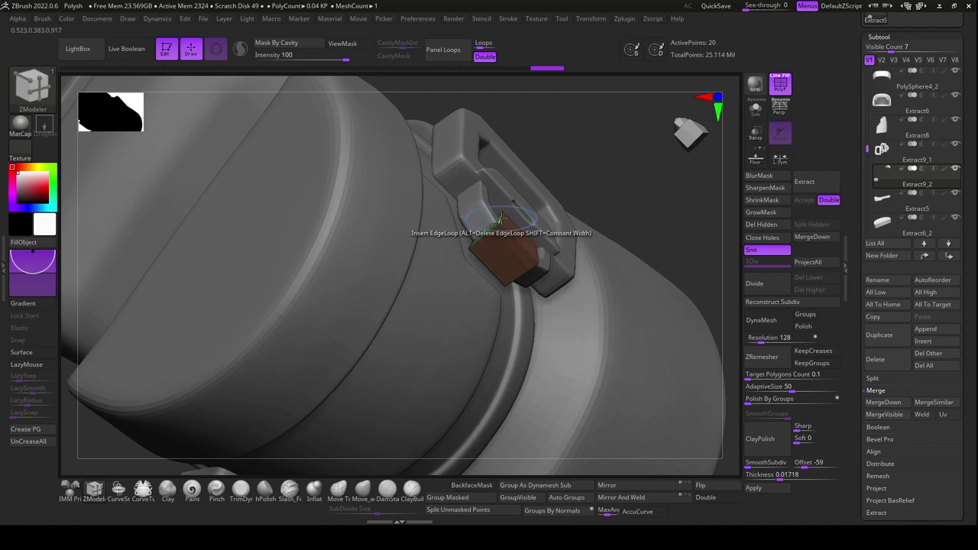
Insert an edge loop across the strap tip and set the action to Extrude Polyloop
click(500, 221)
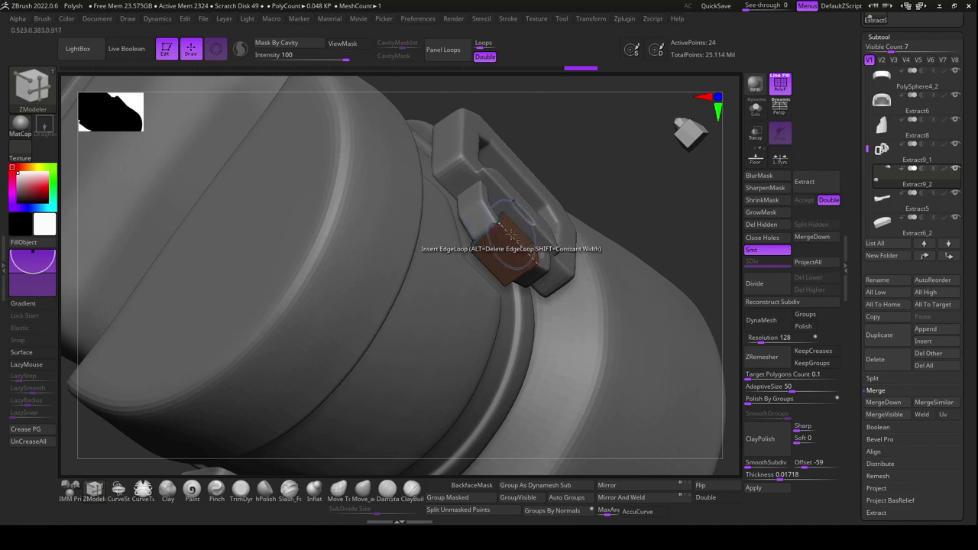
mouse_move(535, 238)
mouse_down()
mouse_move(510, 335)
mouse_move(603, 249)
mouse_move(527, 256)
mouse_up()
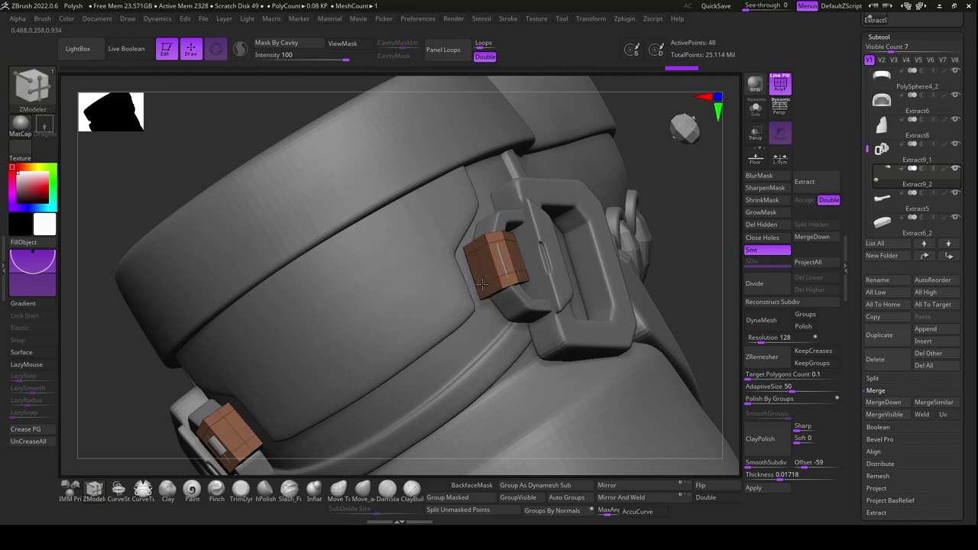
drag(684, 247, 535, 269)
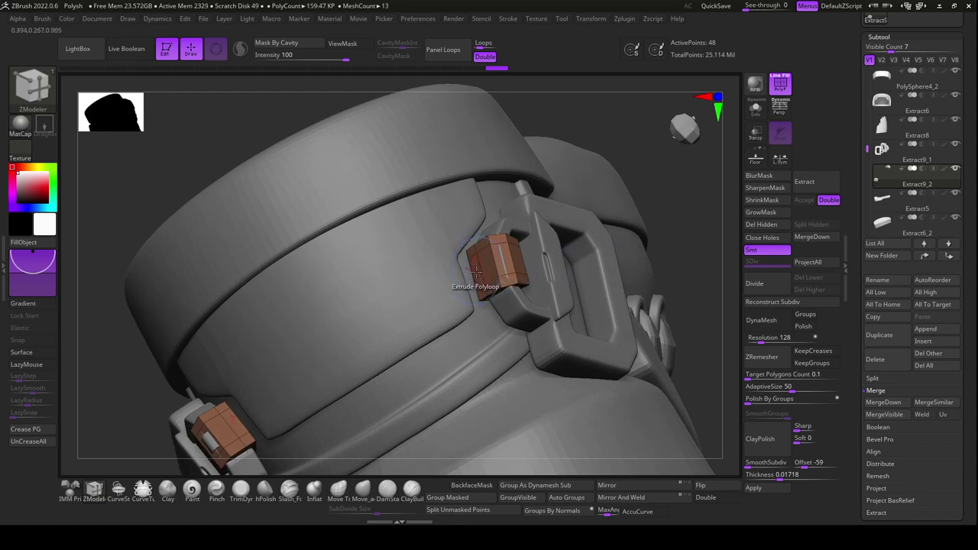
key(space)
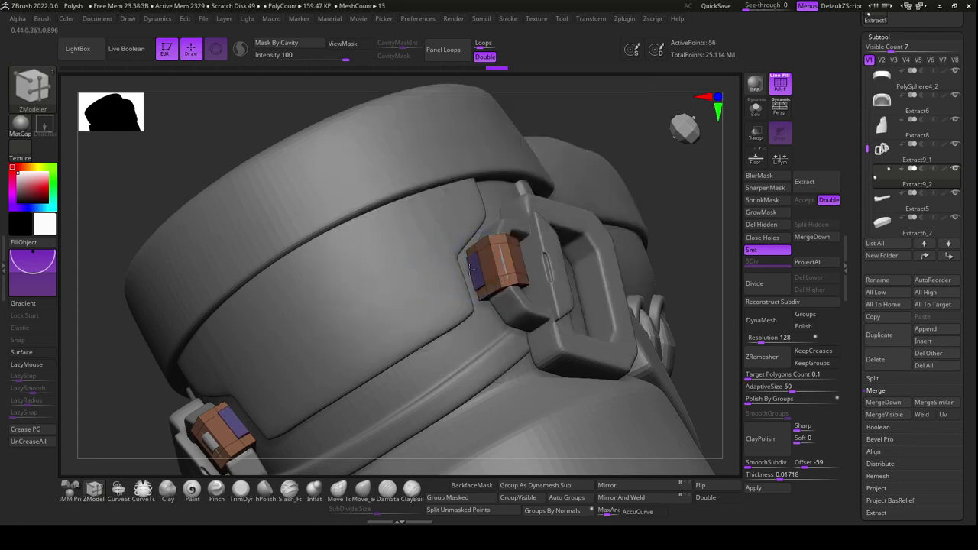
mouse_move(681, 229)
mouse_down()
mouse_move(694, 185)
mouse_move(655, 212)
mouse_move(649, 183)
mouse_move(555, 183)
mouse_move(544, 166)
mouse_move(539, 188)
mouse_up()
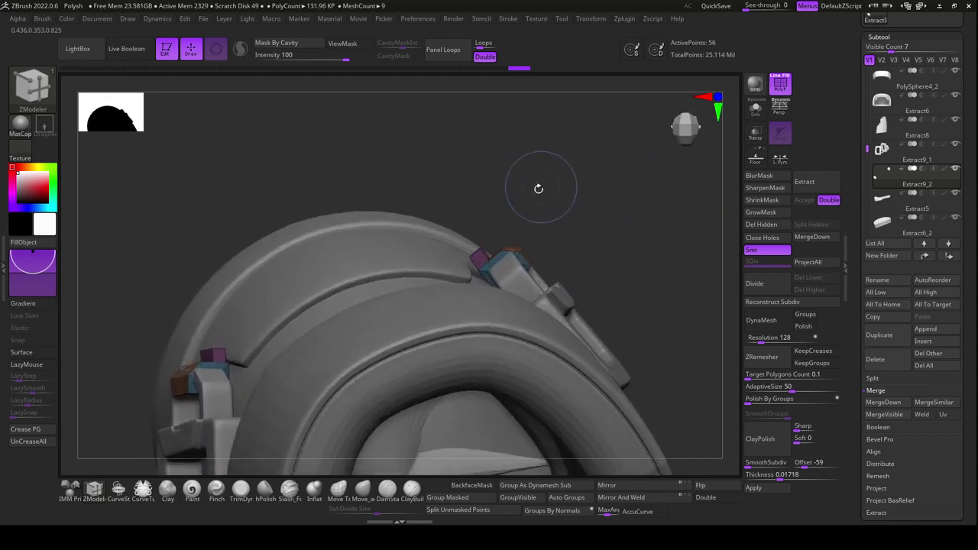
Mask and move the strap tip with the gizmo, then undo the move
mouse_move(490, 215)
ctrl+mouse_down()
mouse_move(486, 248)
mouse_move(433, 247)
ctrl+mouse_up()
key(w)
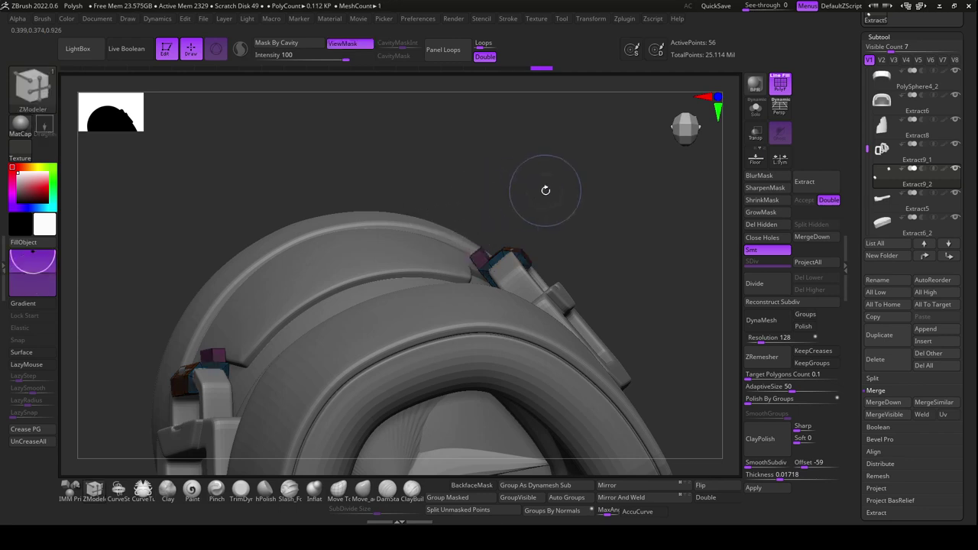
mouse_move(604, 303)
mouse_down()
mouse_move(533, 238)
mouse_move(501, 236)
mouse_move(475, 216)
mouse_up()
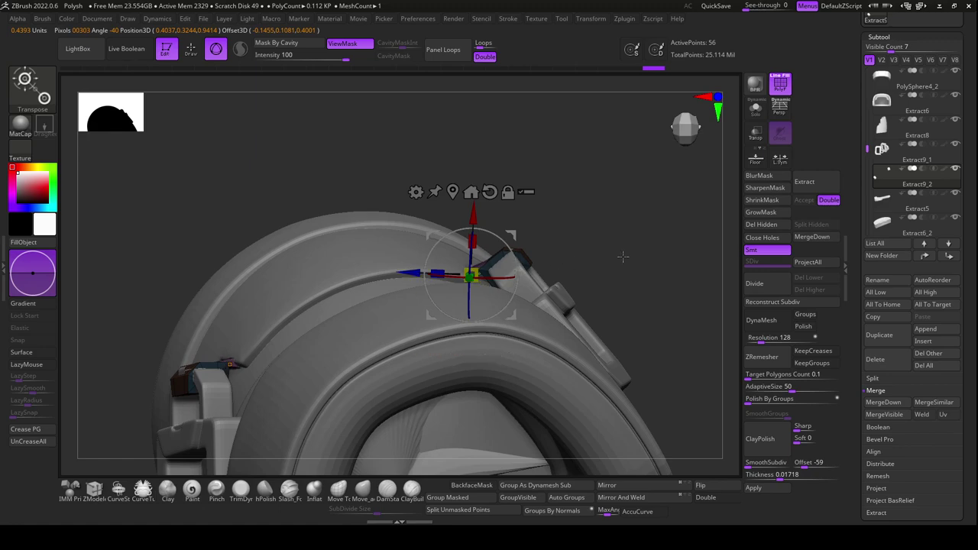
drag(621, 256, 661, 310)
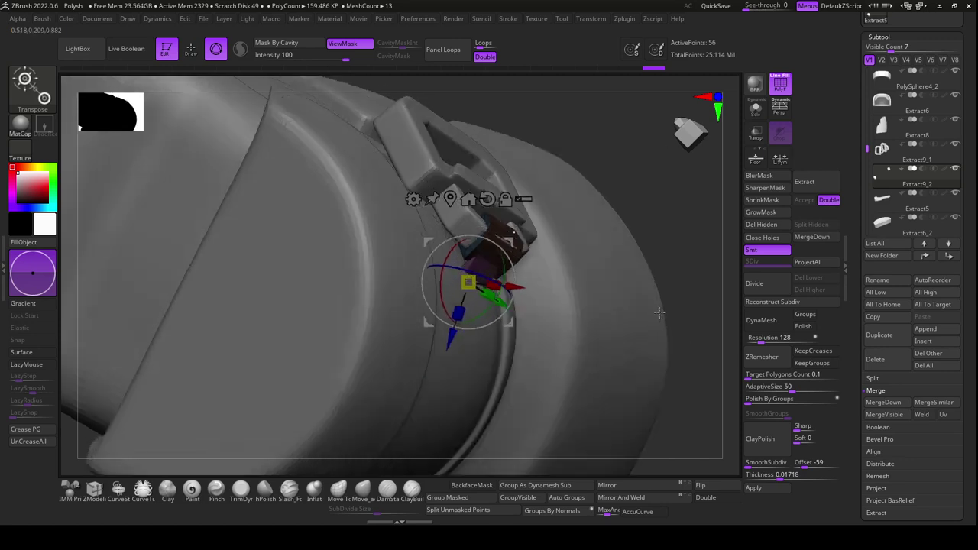
key(ctrl+z)
key(ctrl+z)
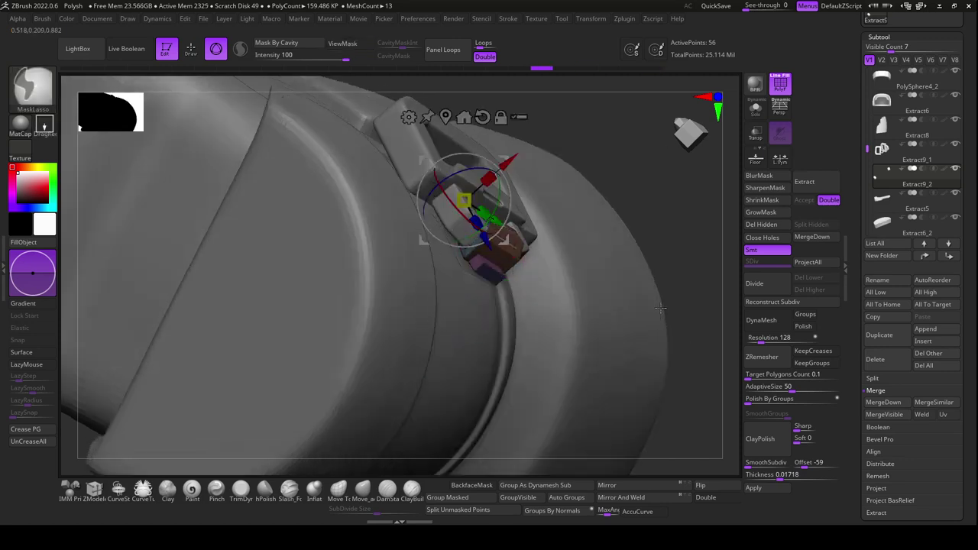
key(ctrl+z)
Bake the extracted thickness into the strap tip and return to ZModeler
click(771, 490)
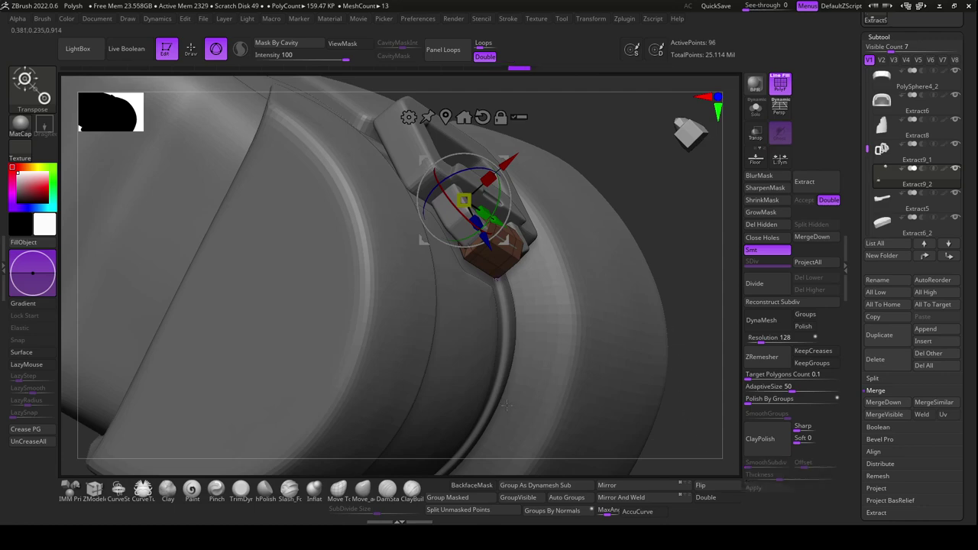
key(q)
drag(647, 199, 461, 231)
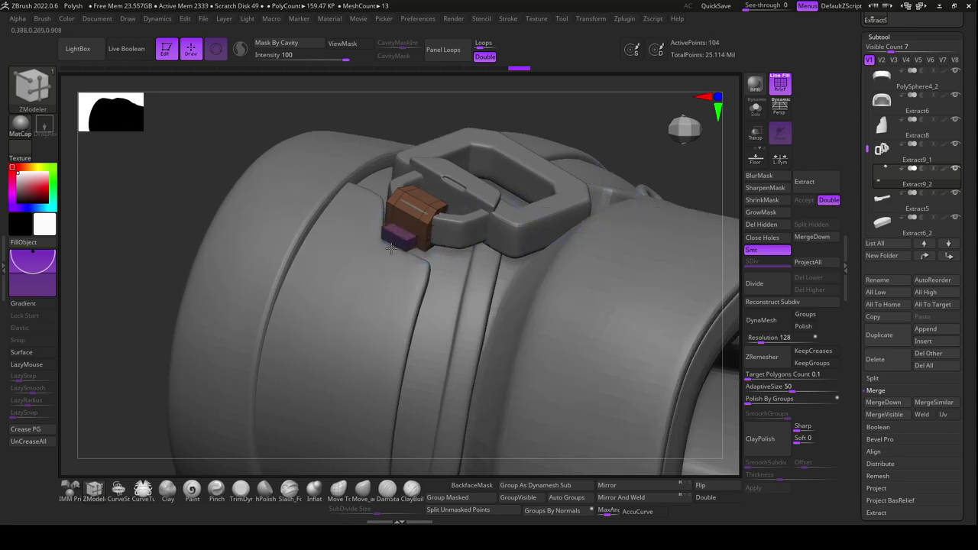
drag(391, 248, 393, 218)
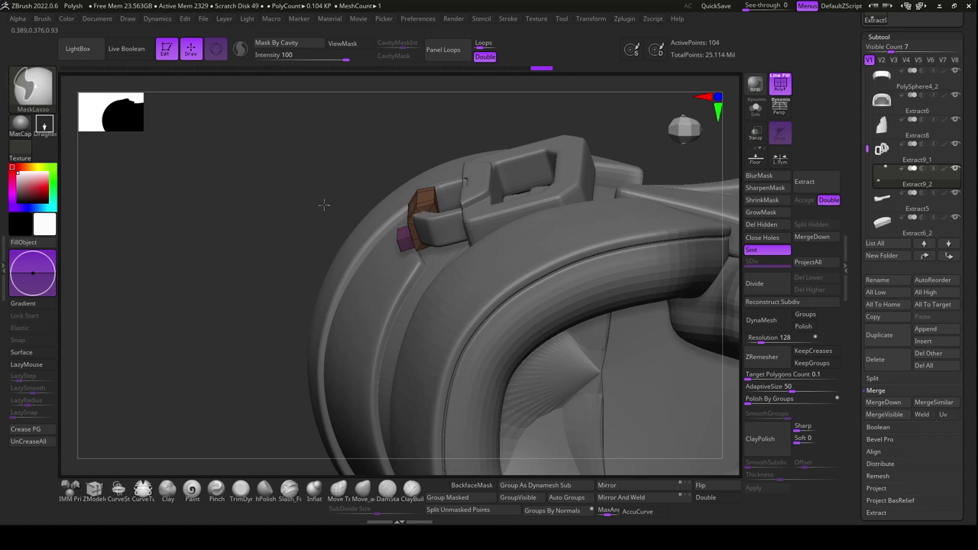
Rotate and slide the masked strap-tip end, then rotate Extract9_1 buckle loop into alignment
ctrl+drag(406, 254, 409, 222)
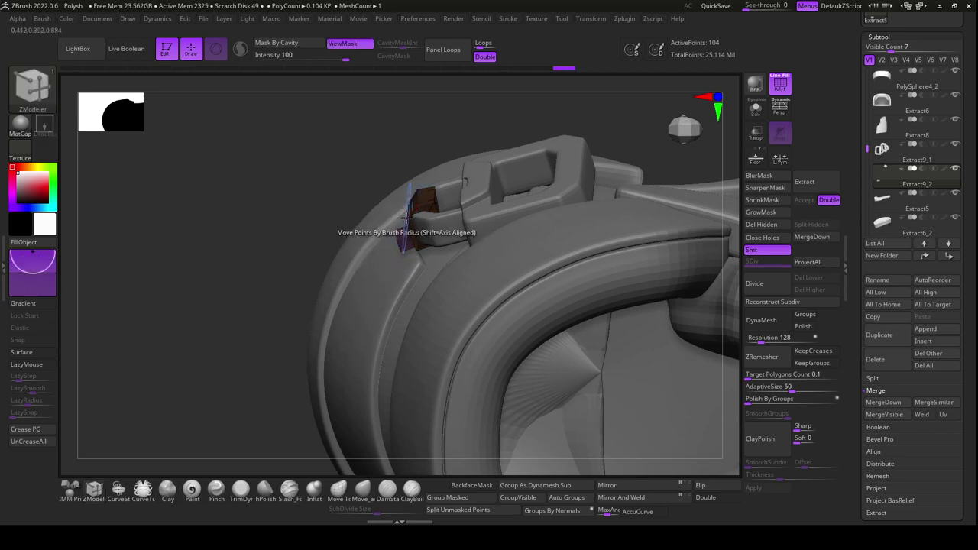
key(w)
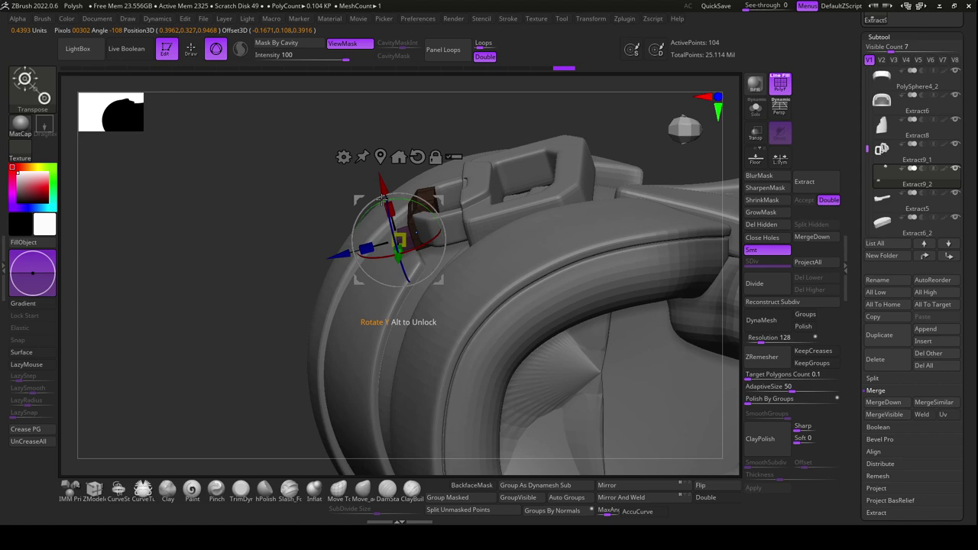
drag(382, 199, 413, 195)
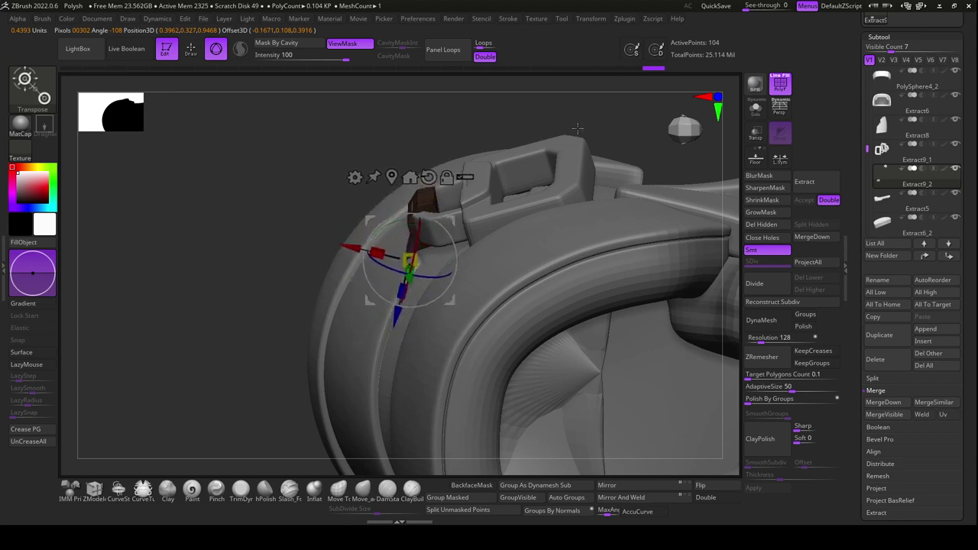
mouse_move(577, 129)
mouse_down()
mouse_move(626, 180)
mouse_move(617, 136)
mouse_move(601, 143)
mouse_up()
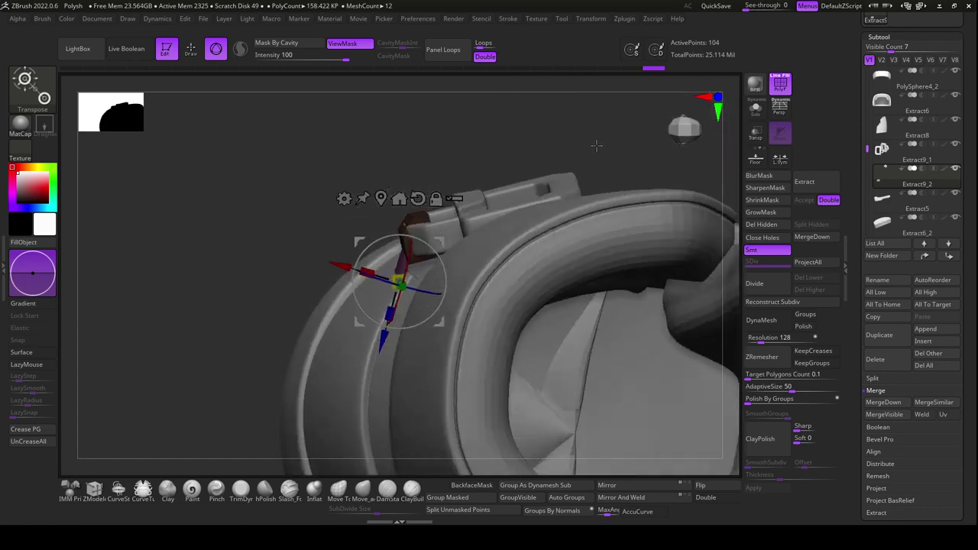
drag(353, 313, 451, 241)
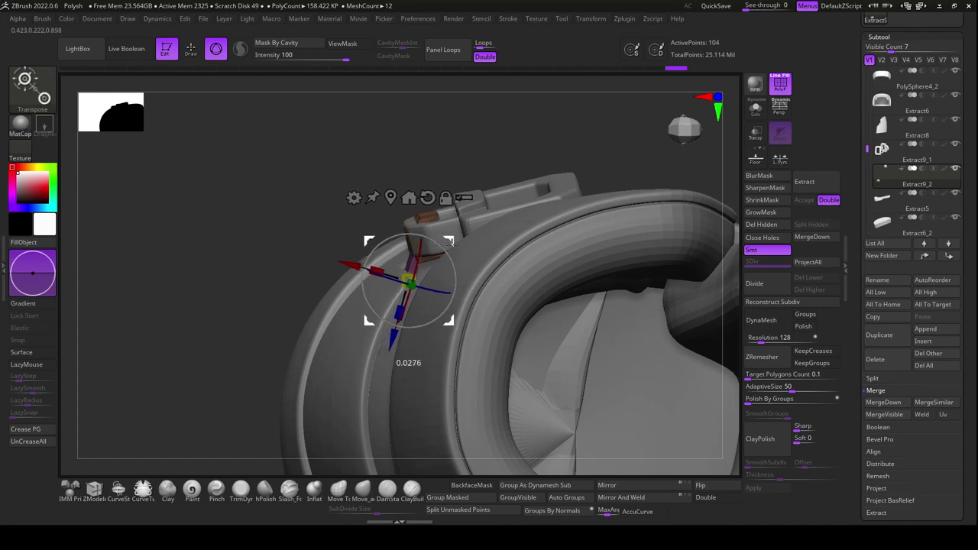
mouse_move(594, 133)
mouse_down()
mouse_move(633, 189)
mouse_move(603, 231)
mouse_up()
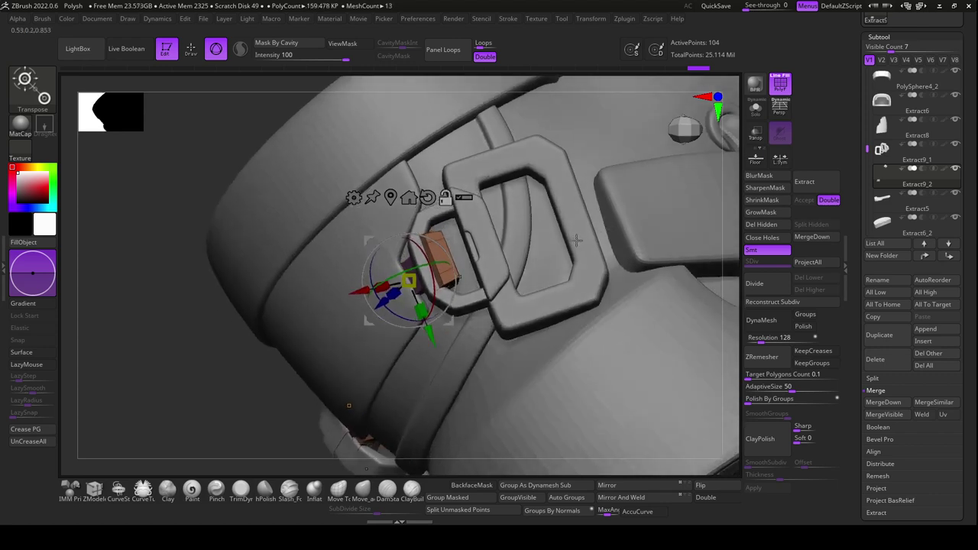
click(578, 241)
drag(500, 343, 513, 338)
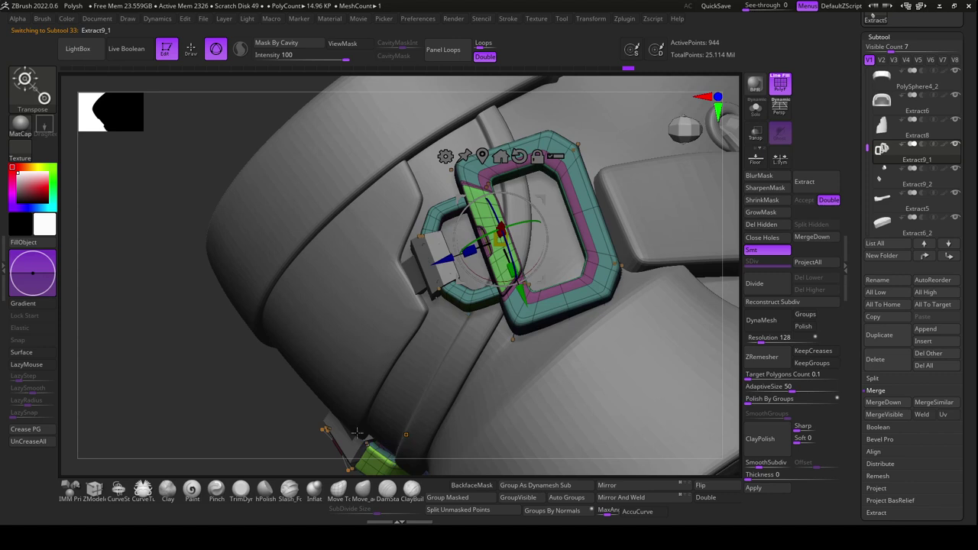
Select Extract9_2 with the Move brush and raise its thickness
click(356, 495)
alt+click(431, 266)
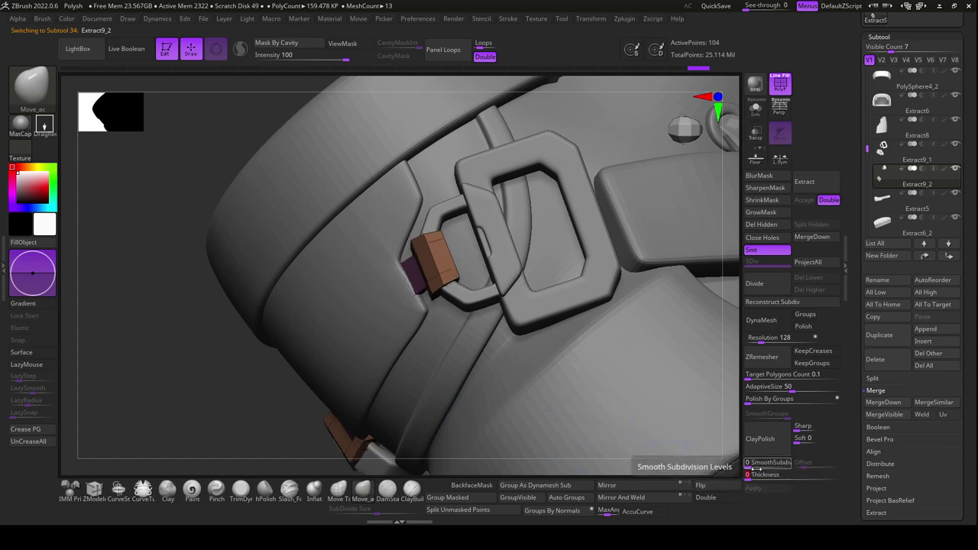
mouse_move(752, 474)
mouse_down()
mouse_move(776, 476)
mouse_move(748, 475)
mouse_up()
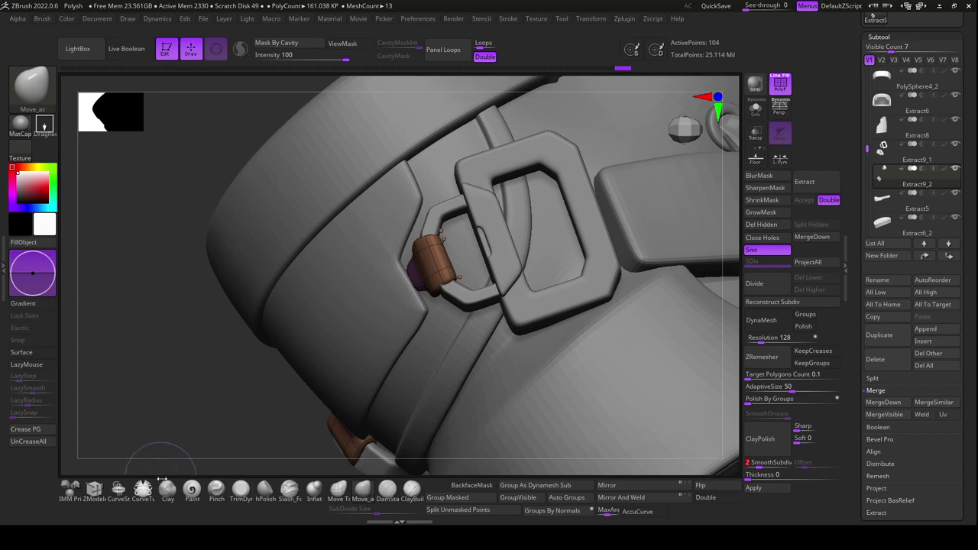
key(w)
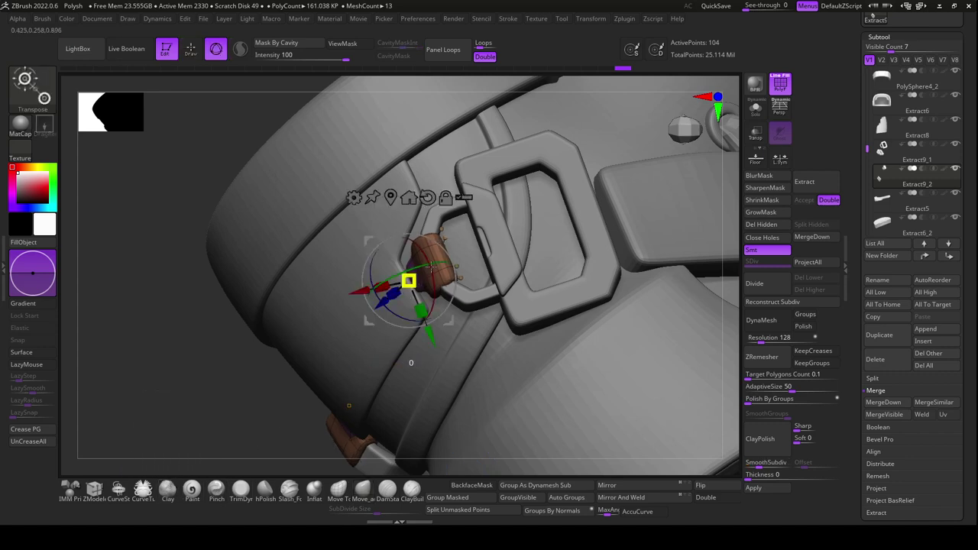
Add two edge loops to the strap-tip piece with ZModeler
click(94, 490)
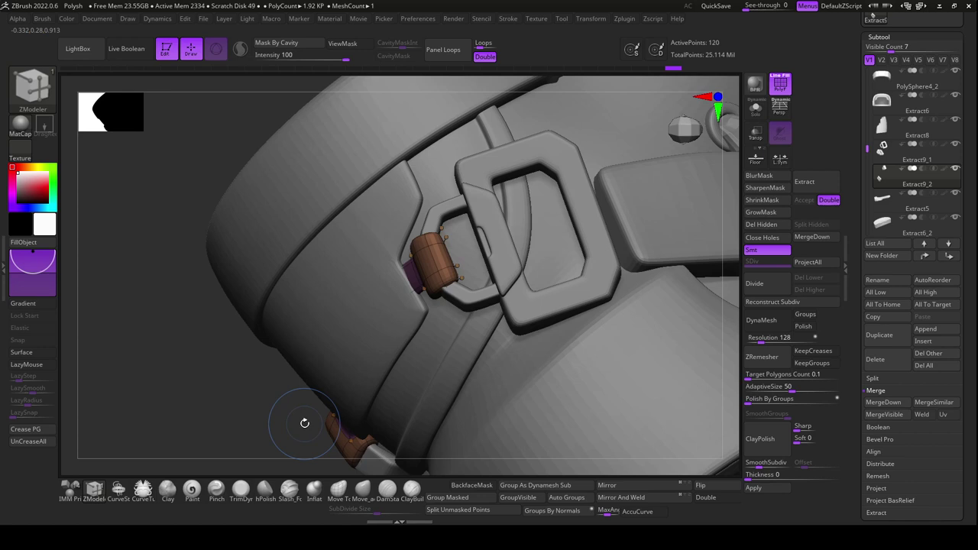
click(433, 258)
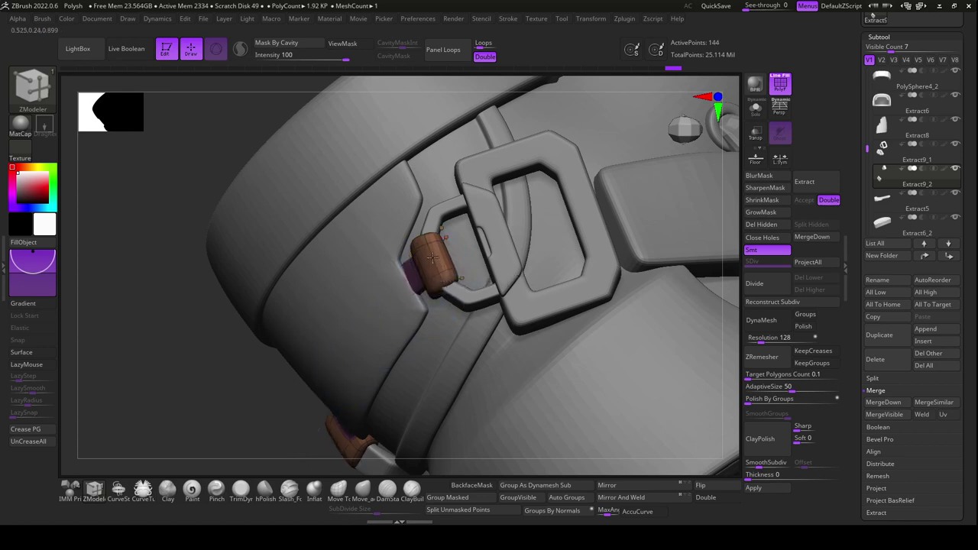
click(438, 267)
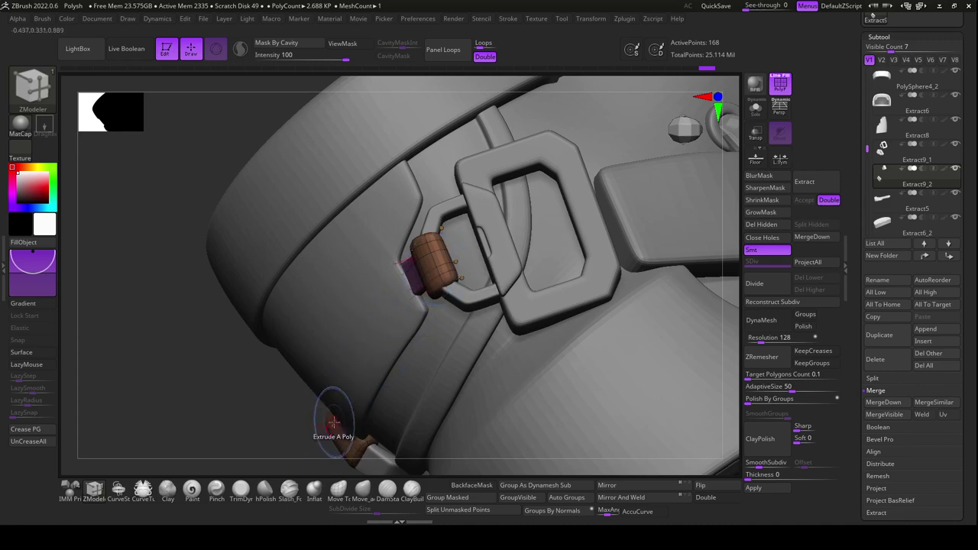
drag(295, 436, 434, 290)
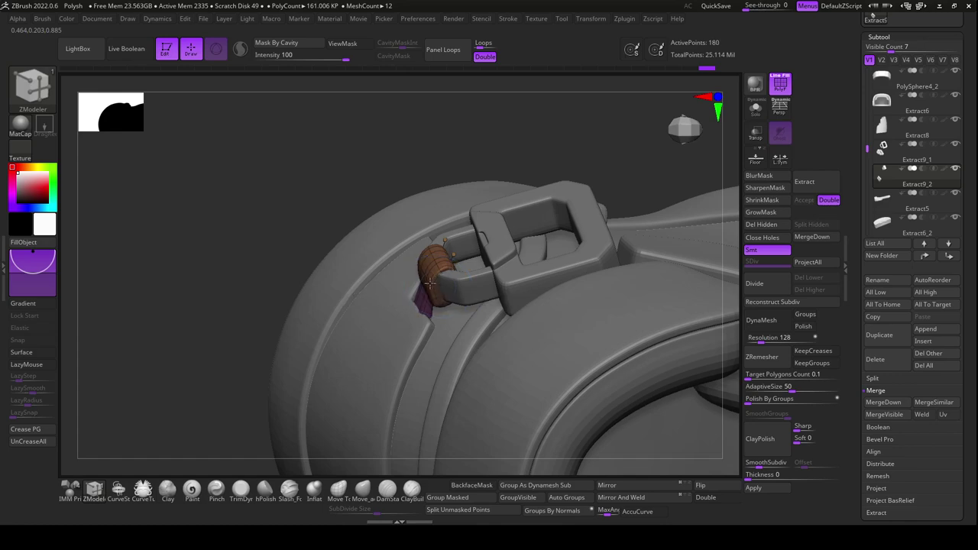
Insert an edge loop on the orange strap piece
drag(439, 180, 438, 274)
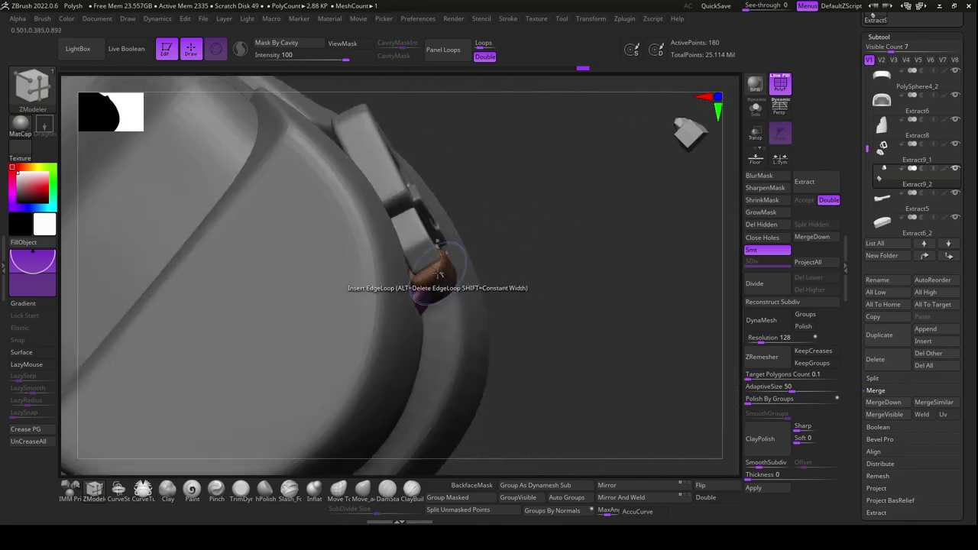
click(438, 274)
drag(526, 269, 568, 384)
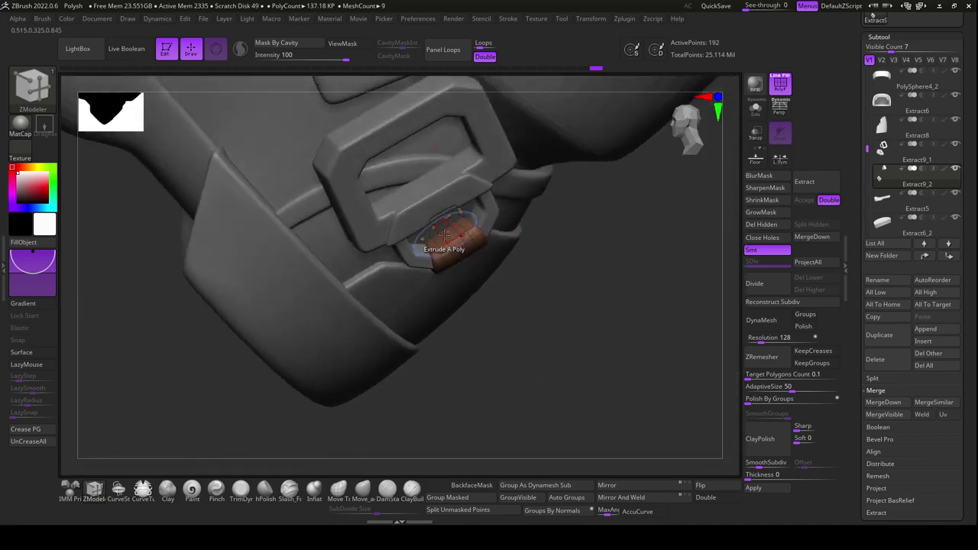
mouse_move(558, 319)
mouse_down()
mouse_move(526, 324)
mouse_move(470, 385)
mouse_move(469, 304)
mouse_move(413, 406)
mouse_move(439, 398)
mouse_up()
Set the ZModeler edge action to Slide with EdgeLoop Complete
key(space)
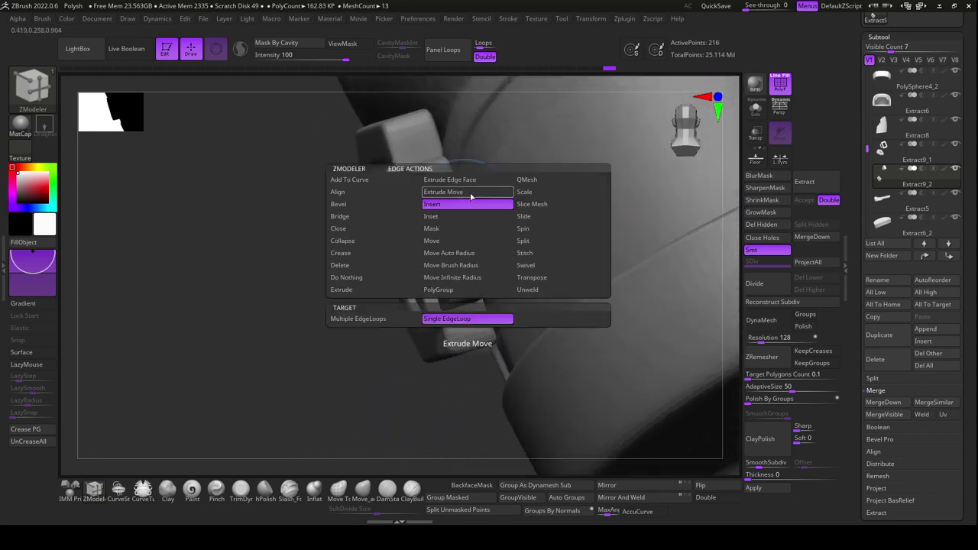
click(535, 216)
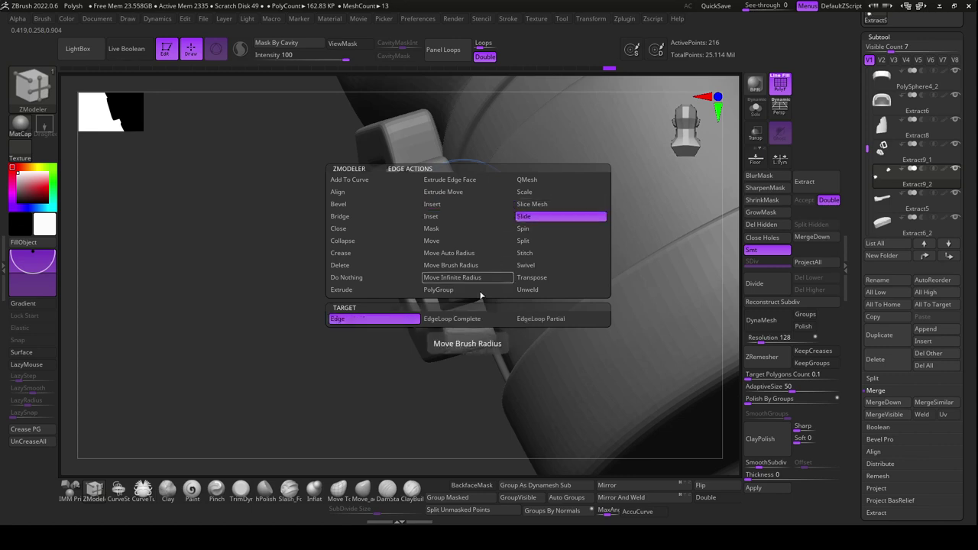
click(458, 319)
drag(387, 384, 386, 412)
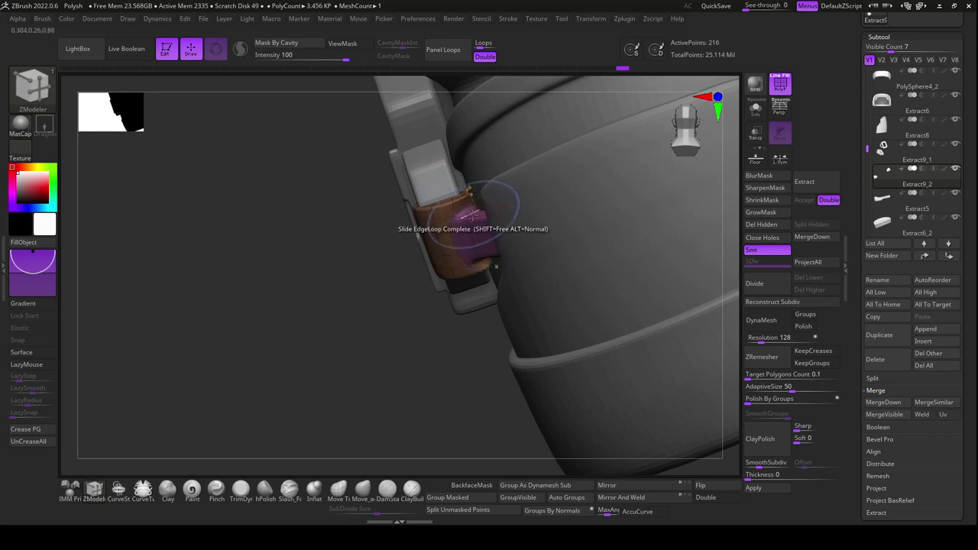
drag(408, 395, 474, 237)
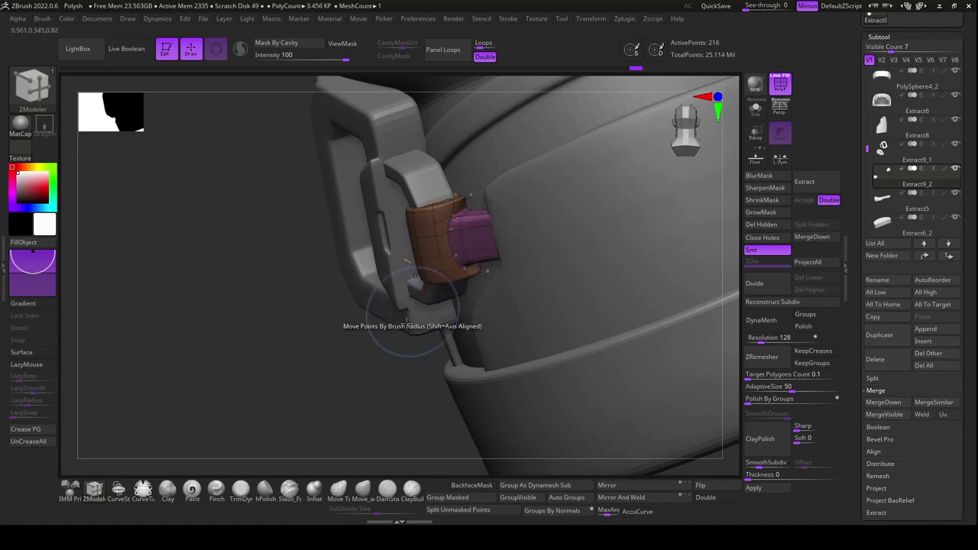
mouse_move(387, 413)
mouse_down()
mouse_move(393, 391)
mouse_move(402, 429)
mouse_move(398, 418)
mouse_up()
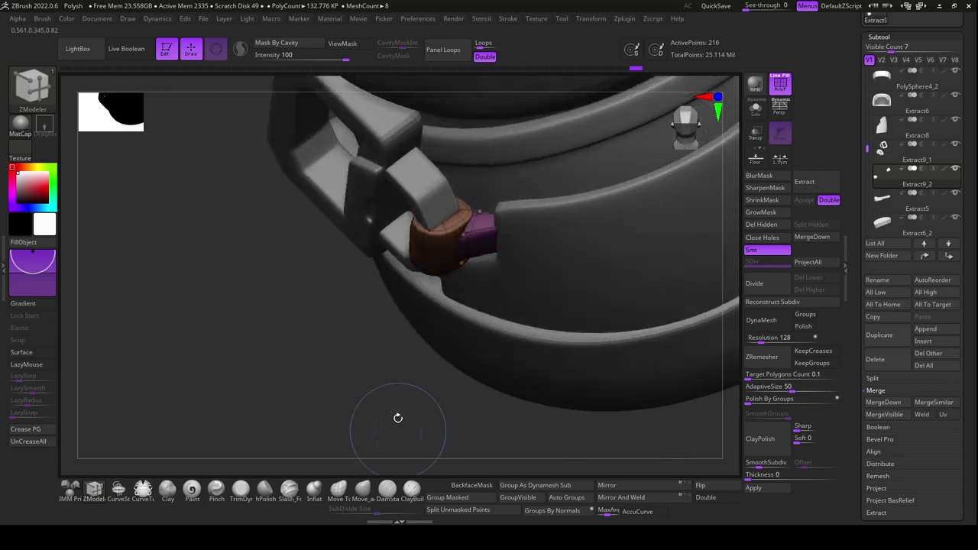
Extrude the purple polygon from the strap tip and add two edge loops on the extruded section
key(space)
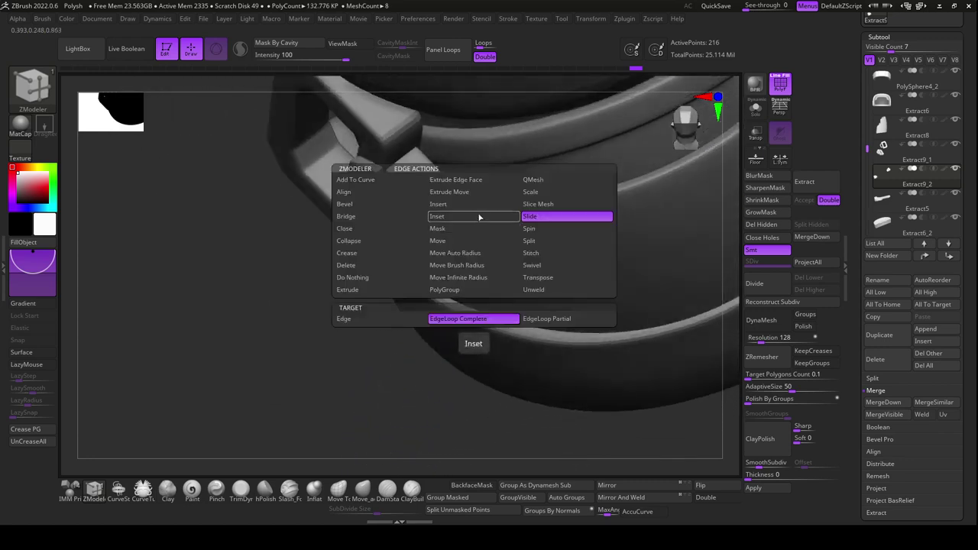
click(479, 218)
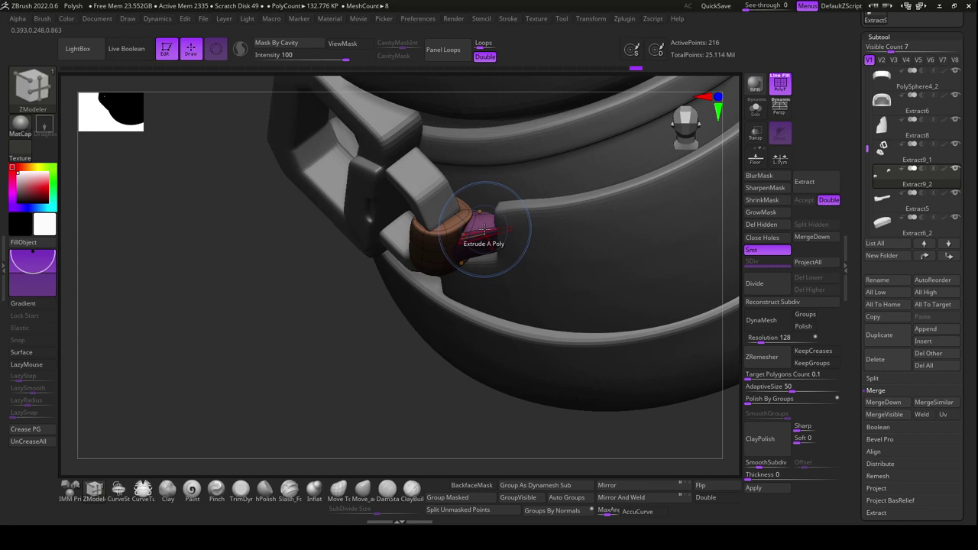
drag(484, 228, 497, 227)
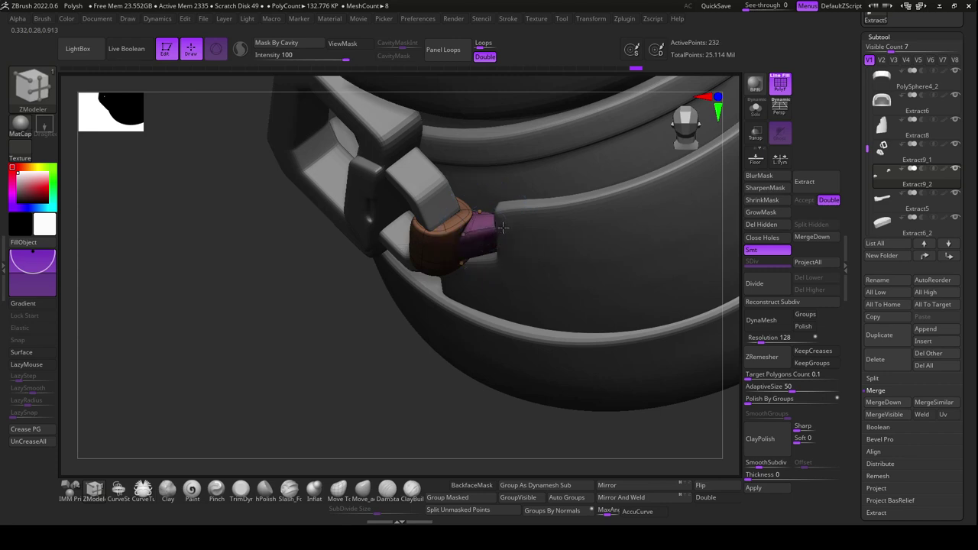
click(487, 227)
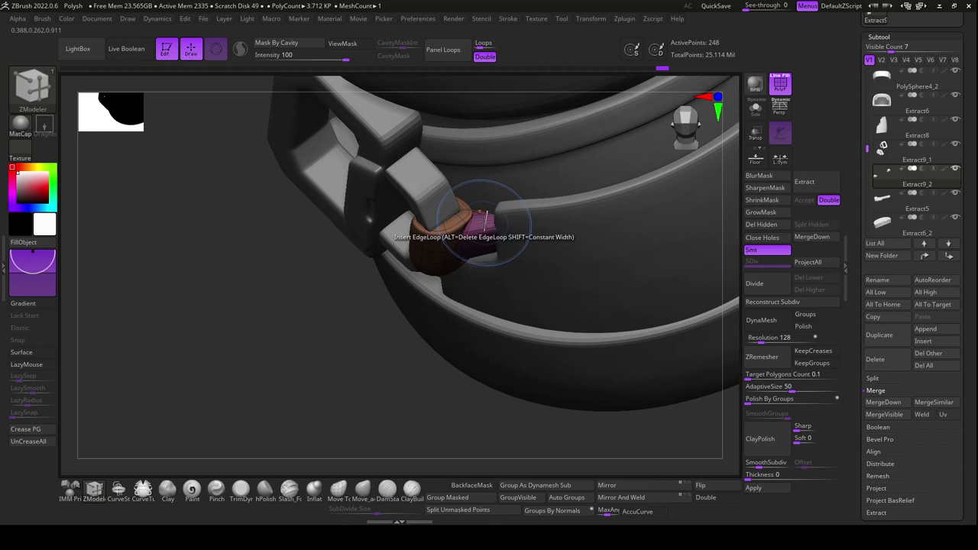
mouse_move(404, 389)
mouse_down()
mouse_move(385, 397)
mouse_move(384, 389)
mouse_move(382, 404)
mouse_move(408, 343)
mouse_up()
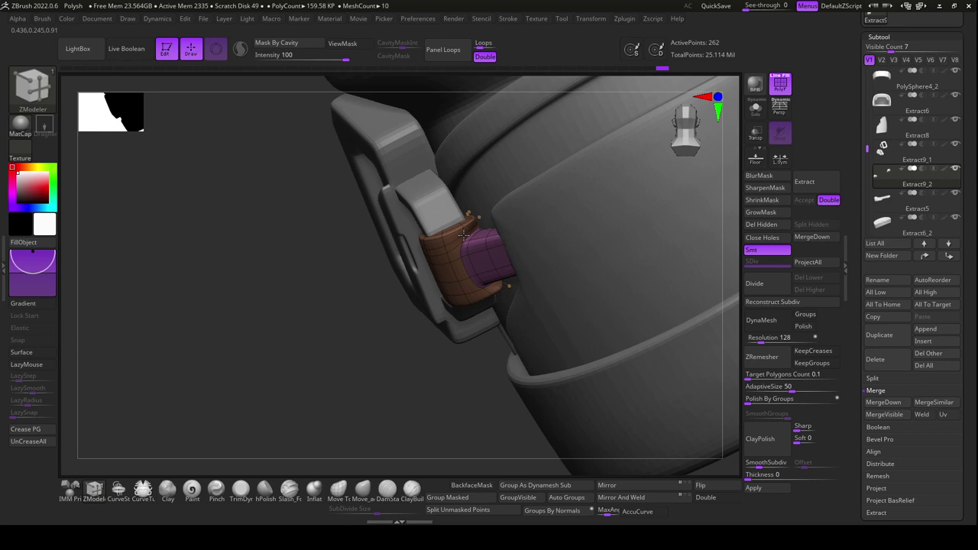
click(487, 289)
mouse_move(405, 387)
mouse_down()
mouse_move(392, 378)
mouse_move(400, 357)
mouse_move(410, 387)
mouse_move(385, 393)
mouse_move(398, 432)
mouse_up()
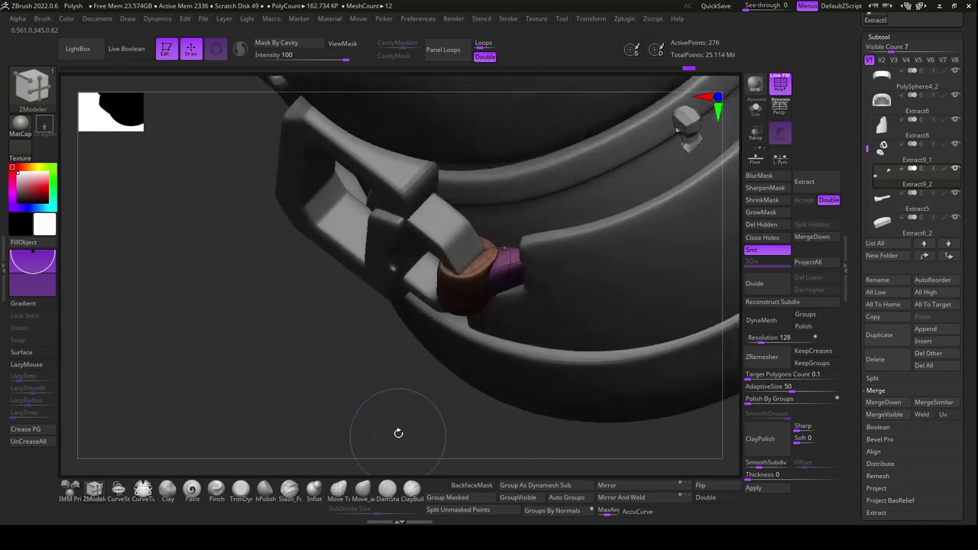
click(364, 489)
key(space)
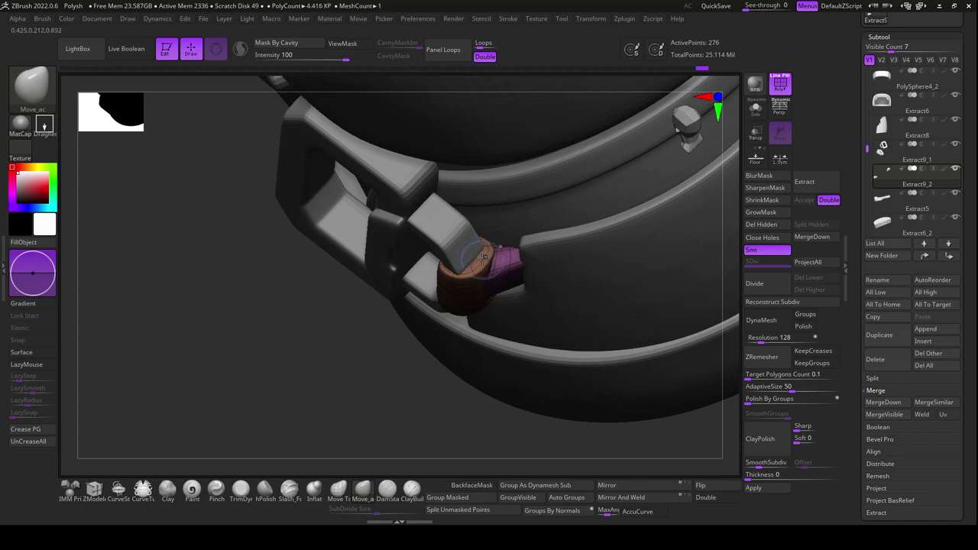
Narrow and lower the strap-tip top with the Move brush and curl it around the buckle loop
drag(482, 258, 519, 325)
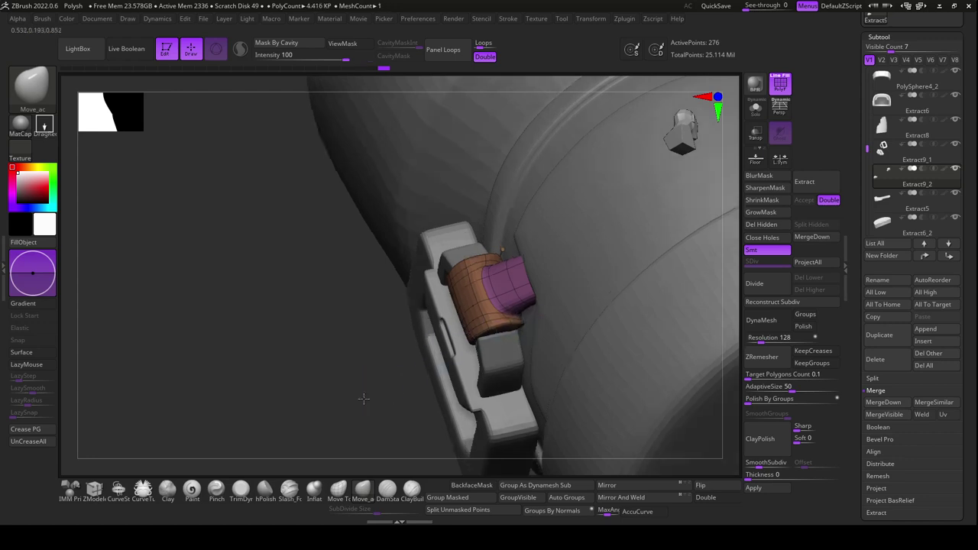
drag(360, 400, 465, 297)
drag(465, 252, 468, 253)
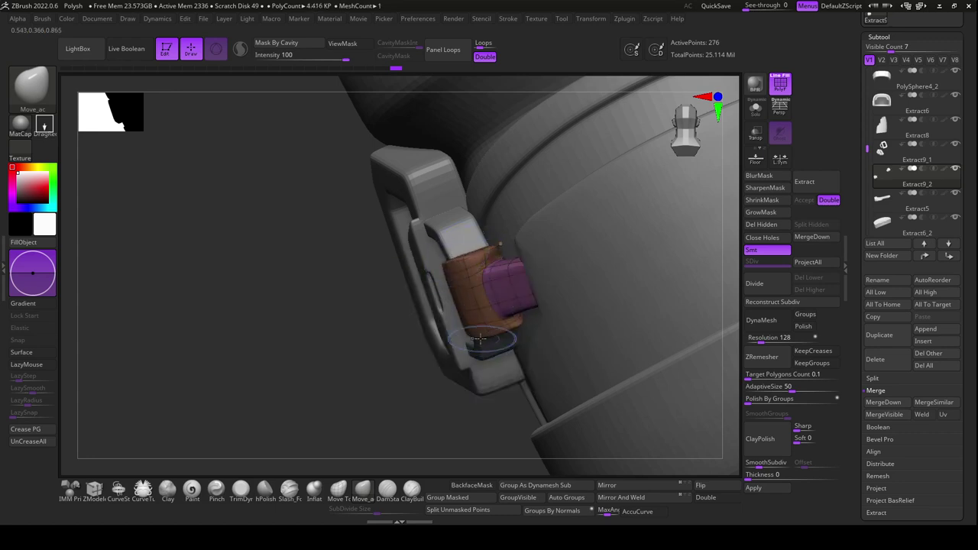
drag(471, 338, 454, 332)
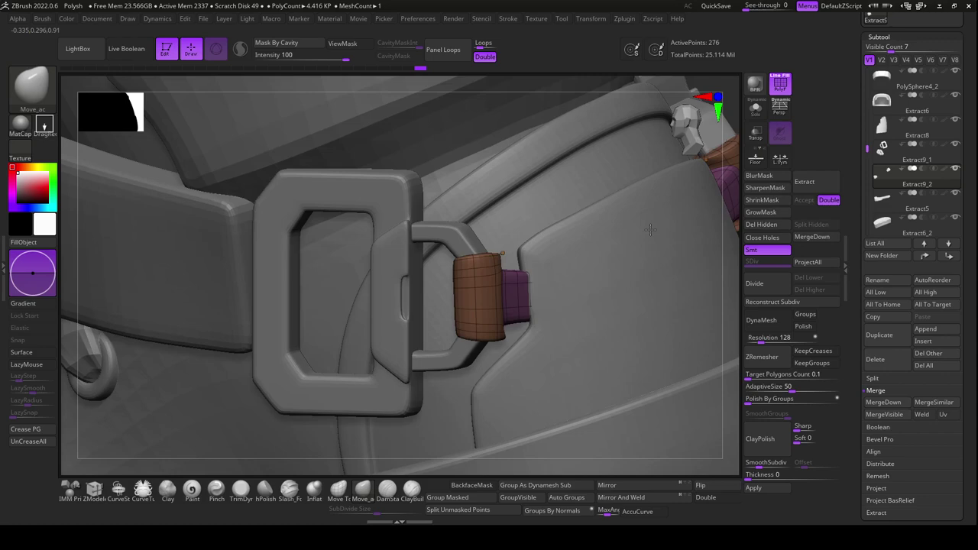
right_drag(525, 255, 473, 318)
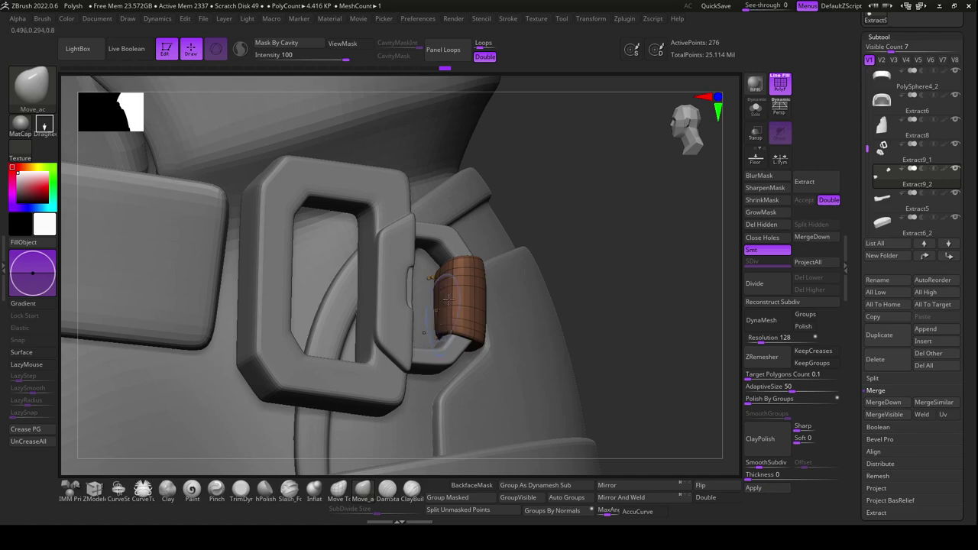
mouse_move(448, 300)
right_down()
mouse_move(616, 247)
mouse_move(627, 349)
mouse_move(591, 354)
right_up()
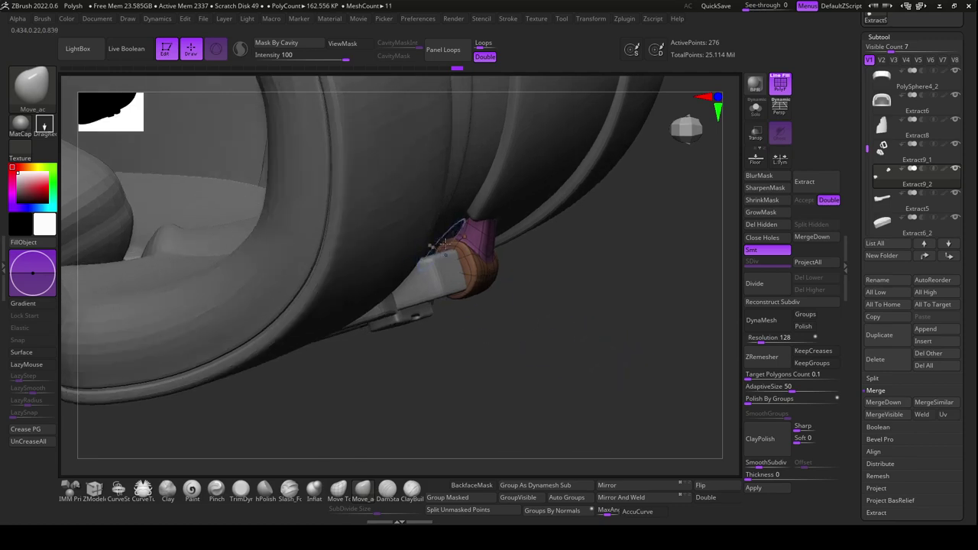
right_drag(476, 230, 474, 200)
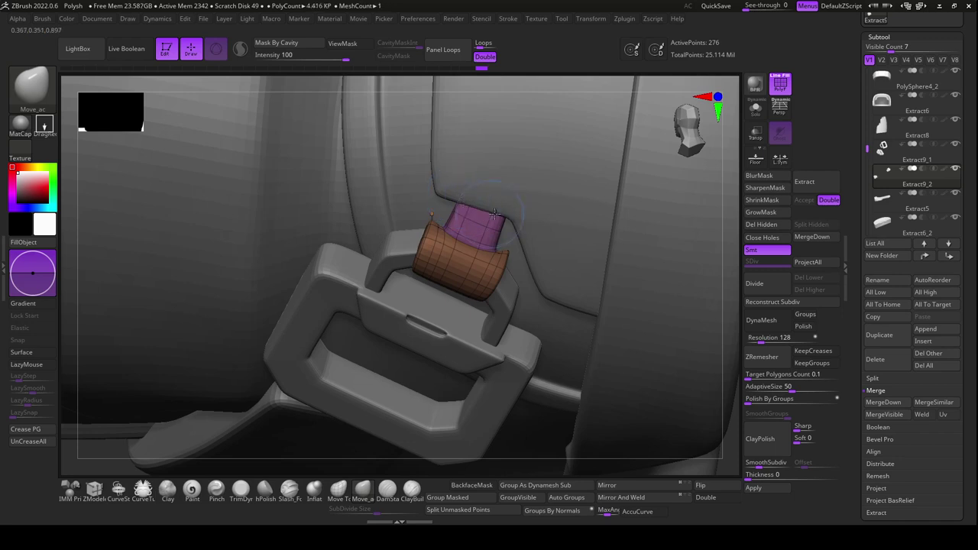
mouse_move(567, 445)
right_down()
mouse_move(574, 459)
mouse_move(574, 398)
mouse_move(515, 214)
right_up()
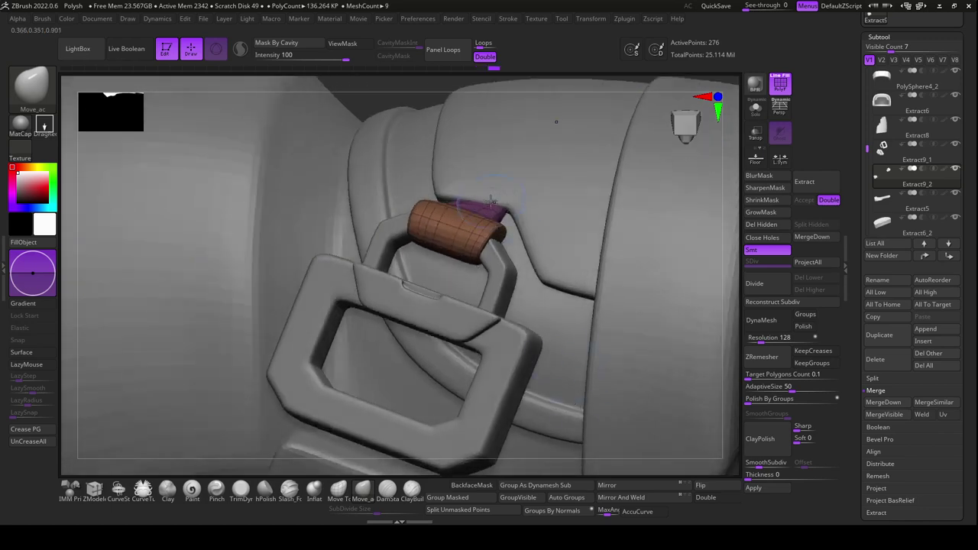
ctrl+drag(491, 201, 488, 198)
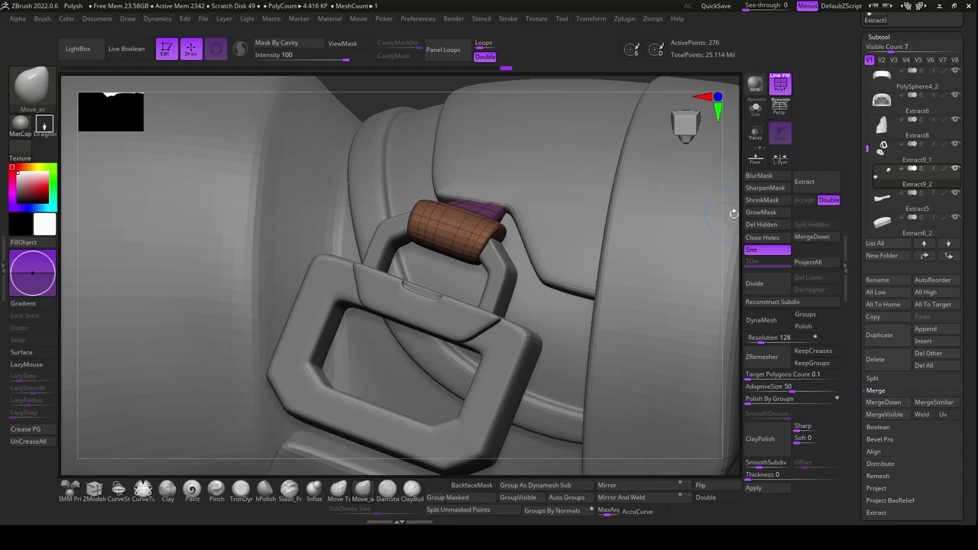
Insert one edge loop across the strap tip in ZModeler and frame the boot
mouse_move(734, 215)
right_down()
mouse_move(714, 270)
mouse_move(729, 345)
mouse_move(576, 384)
mouse_move(563, 421)
right_up()
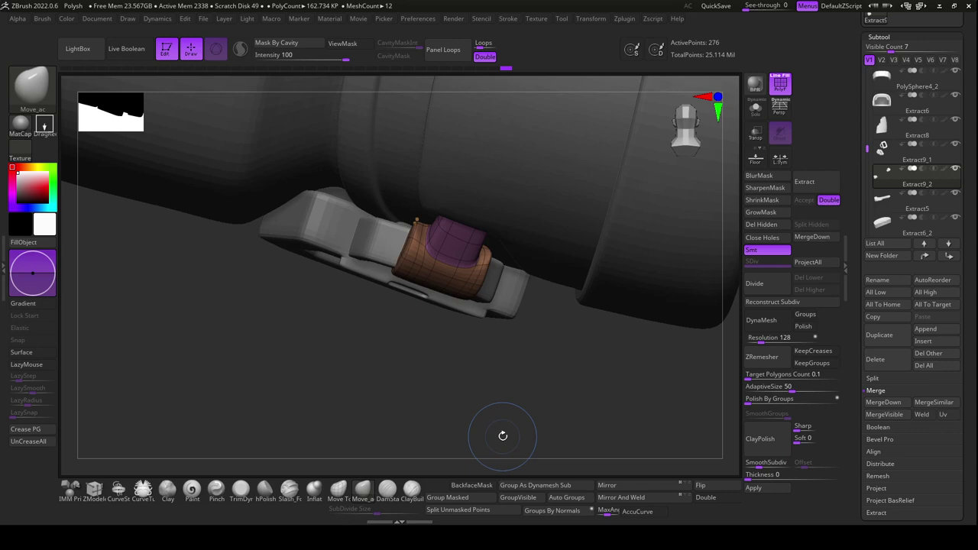
right_drag(501, 436, 465, 436)
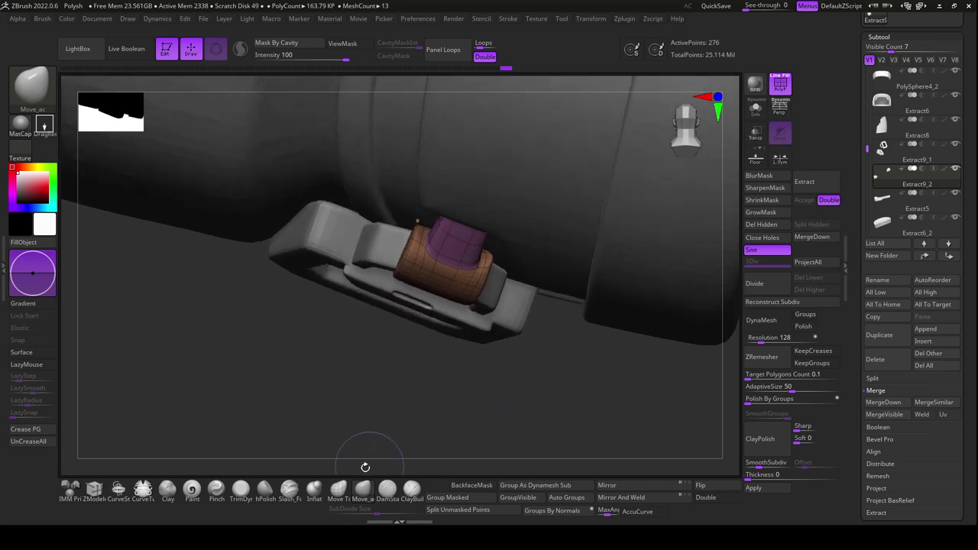
click(91, 495)
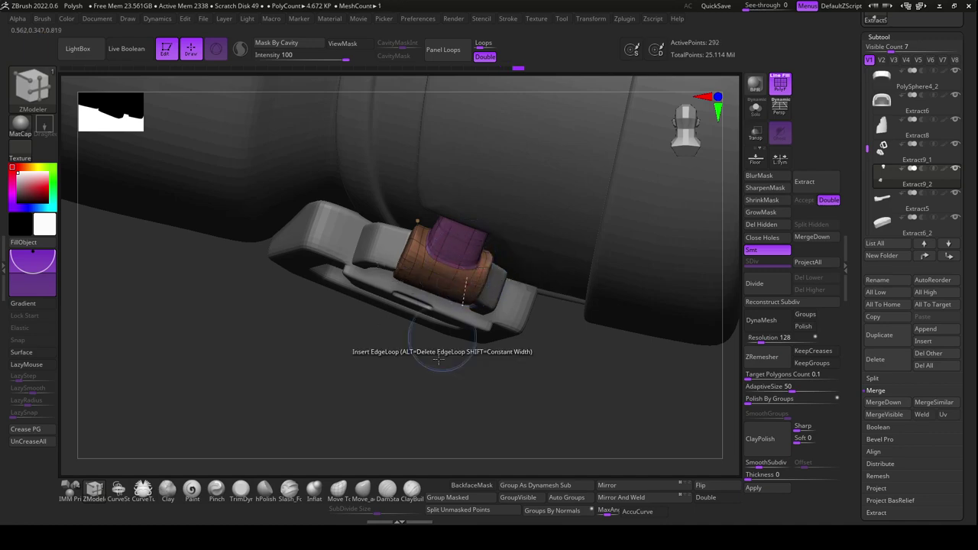
right_drag(447, 360, 603, 347)
key(f)
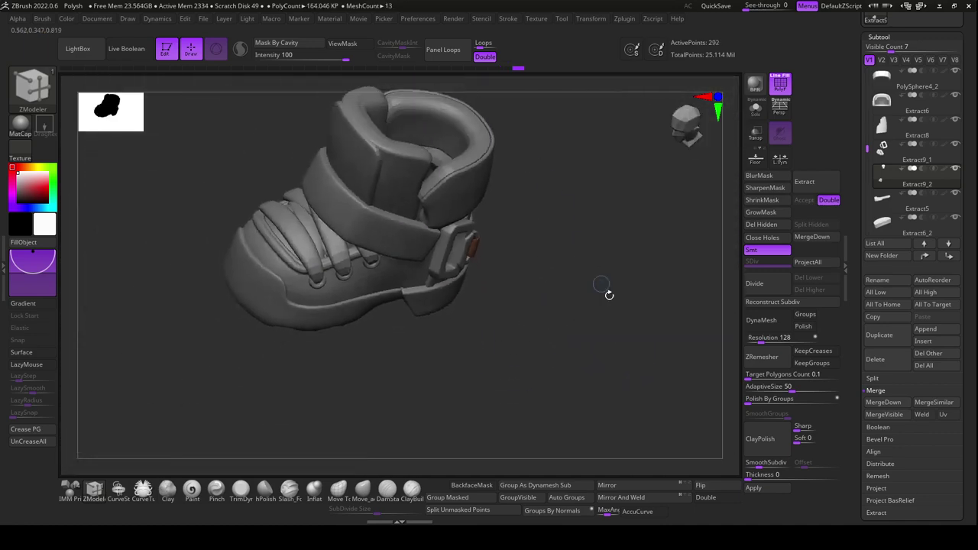
mouse_move(607, 293)
right_down()
mouse_move(618, 314)
mouse_move(582, 316)
right_up()
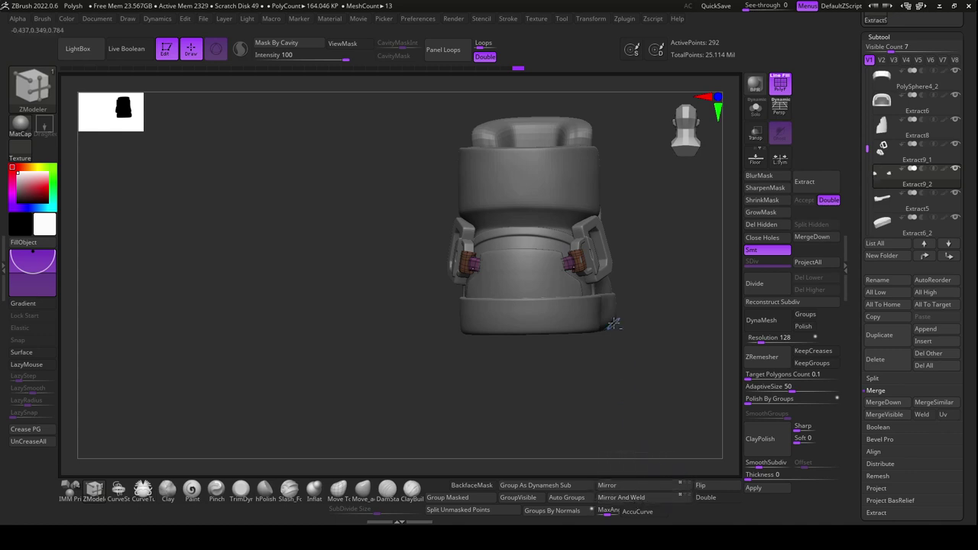
Mirror and weld the Extract9_1 D-ring buckles twice so both sides match, bringing them to 926 points
alt+click(603, 273)
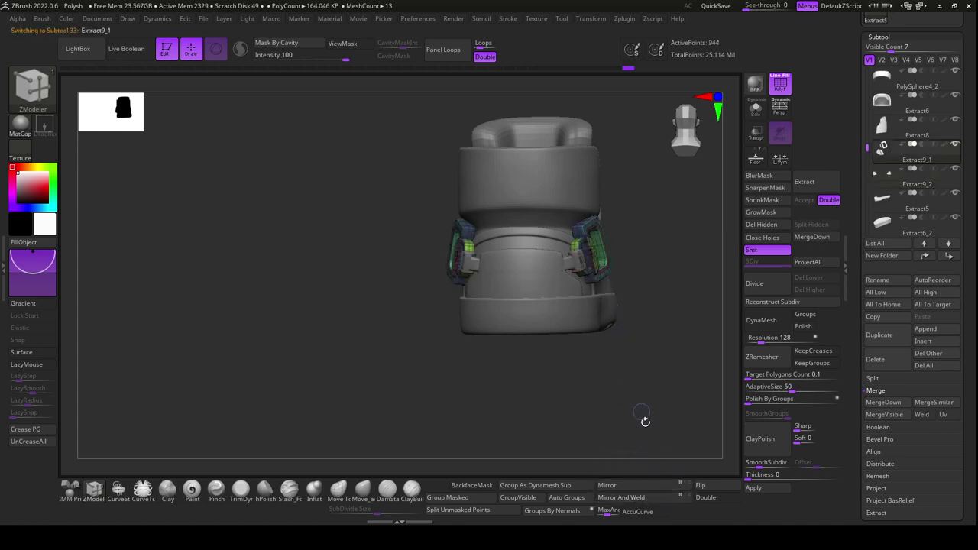
click(655, 498)
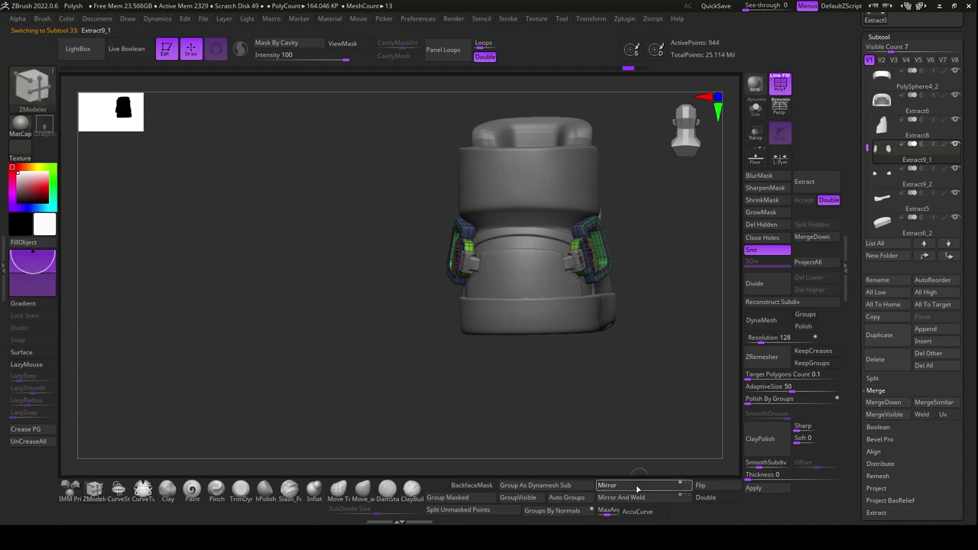
click(640, 498)
mouse_move(633, 417)
mouse_down()
mouse_move(660, 408)
mouse_move(647, 408)
mouse_up()
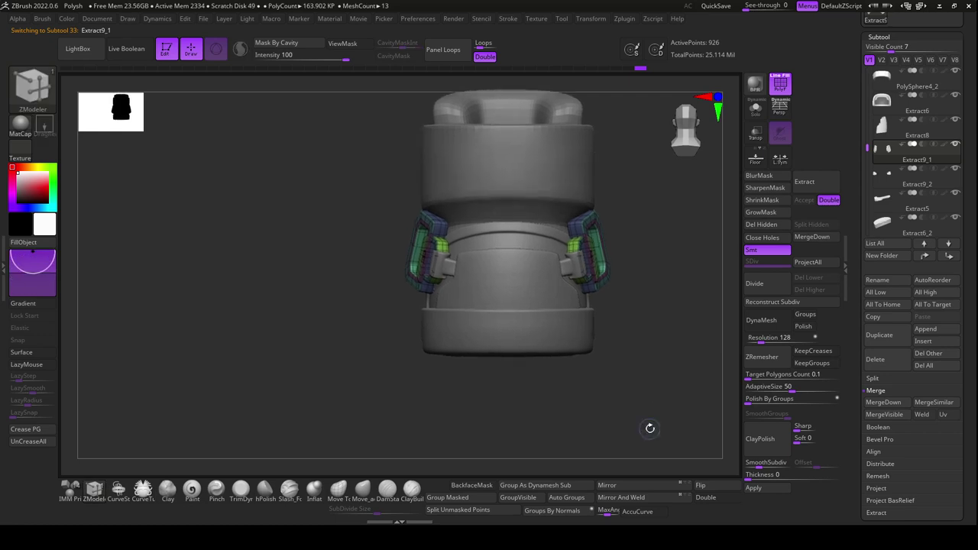
drag(571, 417, 541, 294)
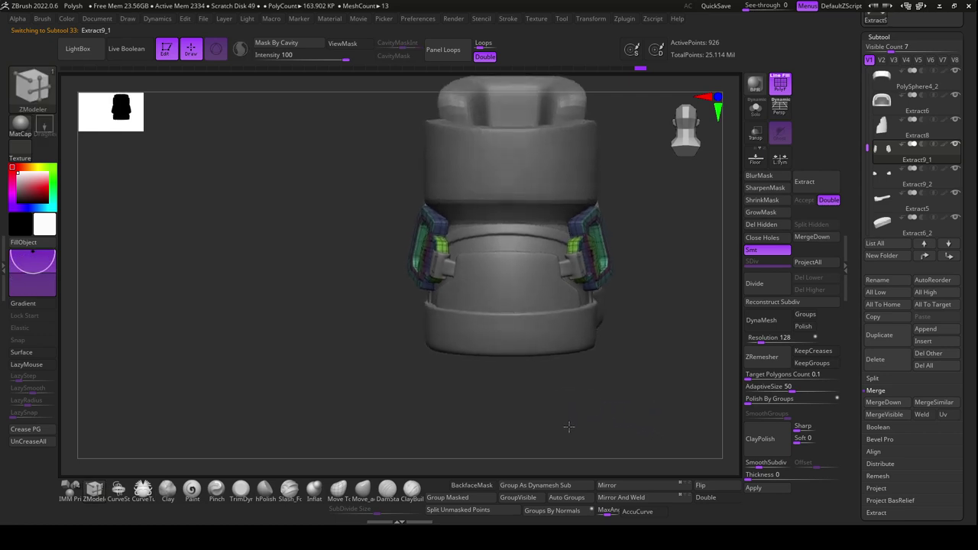
Select the rear heel panel subtool and inspect it from behind and above with the Move brush
alt+click(540, 295)
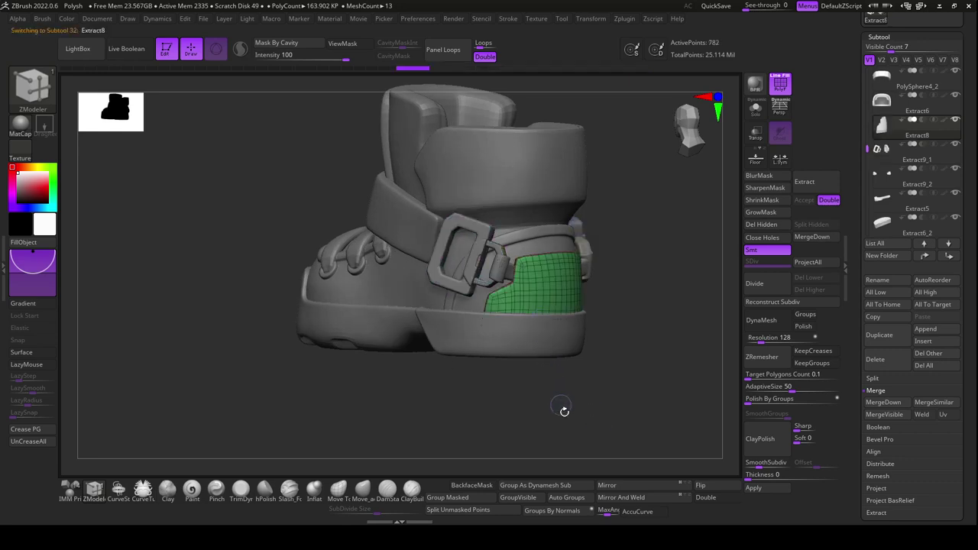
mouse_move(564, 408)
mouse_down()
mouse_move(566, 423)
mouse_move(458, 472)
mouse_up()
click(361, 496)
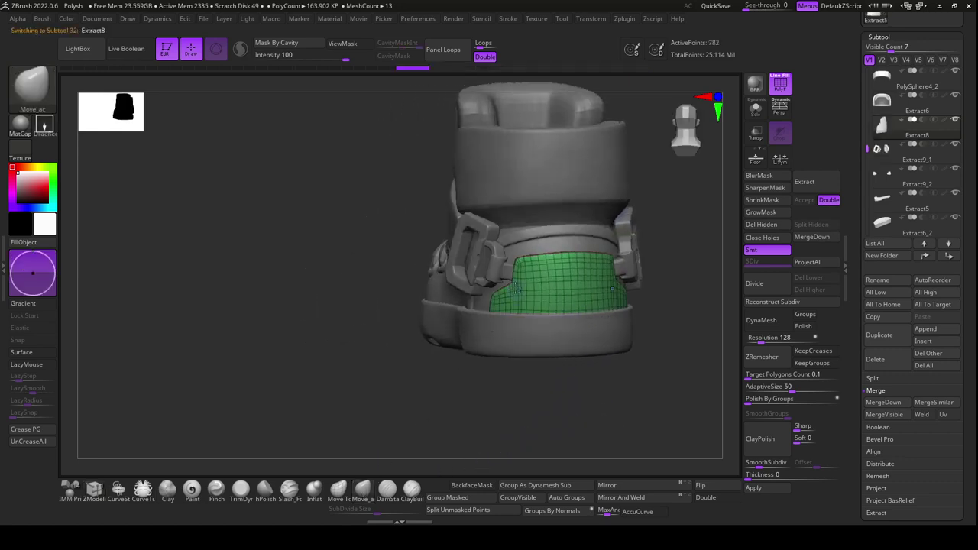
key(space)
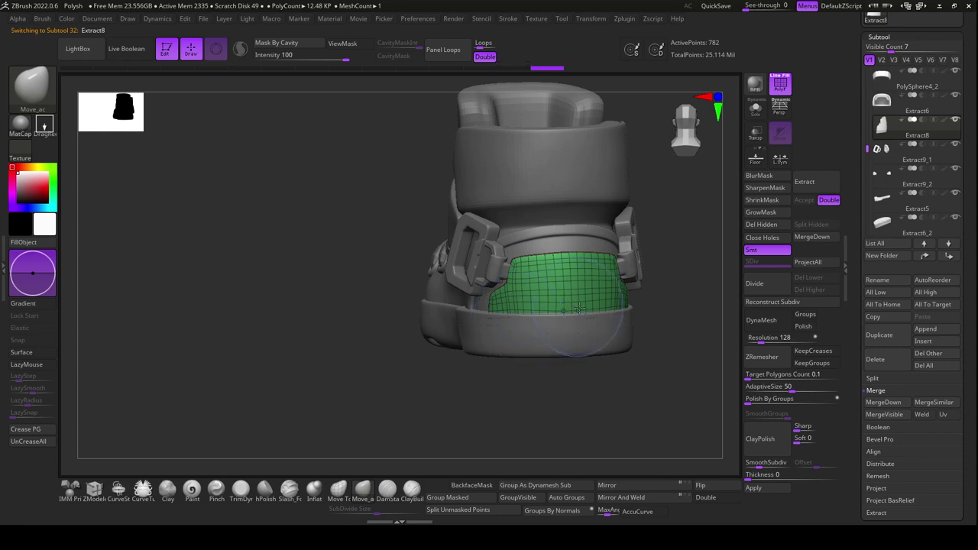
mouse_move(614, 389)
mouse_down()
mouse_move(605, 338)
mouse_move(601, 393)
mouse_up()
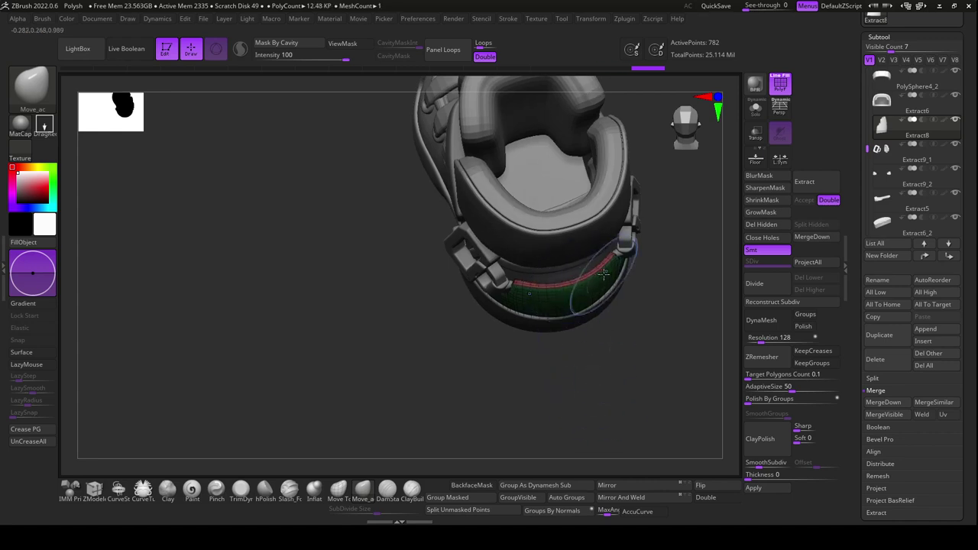
mouse_move(618, 288)
mouse_down()
mouse_move(601, 400)
mouse_move(656, 345)
mouse_move(603, 360)
mouse_up()
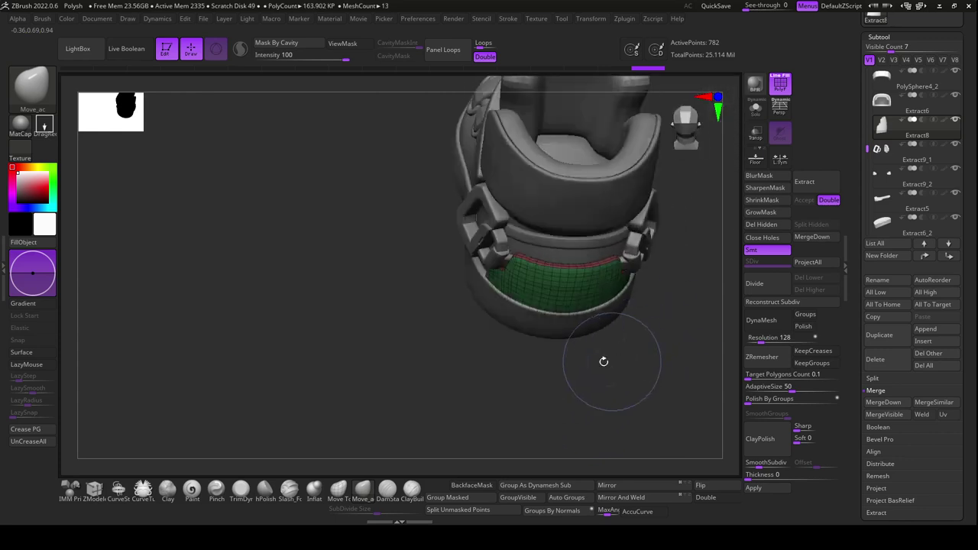
Select Extract6_2, the 458-point band around the boot's lower edge, for editing
alt+click(591, 319)
right_click(591, 319)
mouse_move(591, 318)
right_down()
mouse_move(621, 302)
mouse_move(632, 362)
mouse_move(623, 306)
mouse_move(649, 338)
mouse_move(654, 312)
mouse_move(638, 386)
right_up()
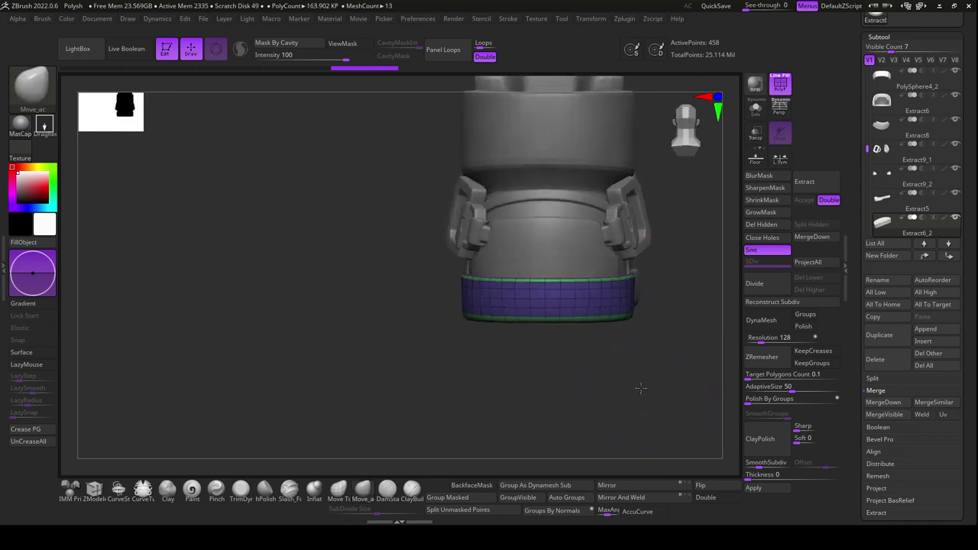
Select the Extract9_2 strap tips and apply Extract Thickness to give them subdivision levels
alt+click(612, 237)
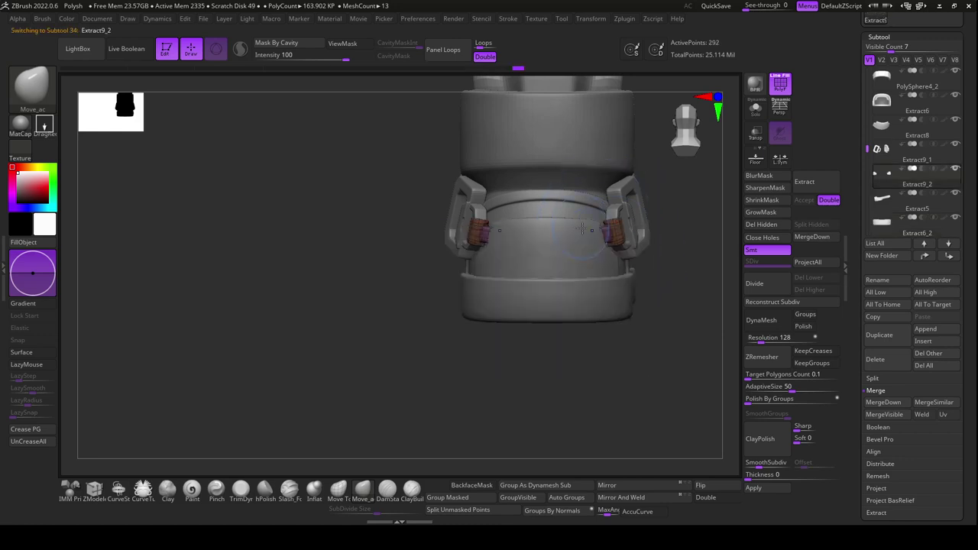
key(space)
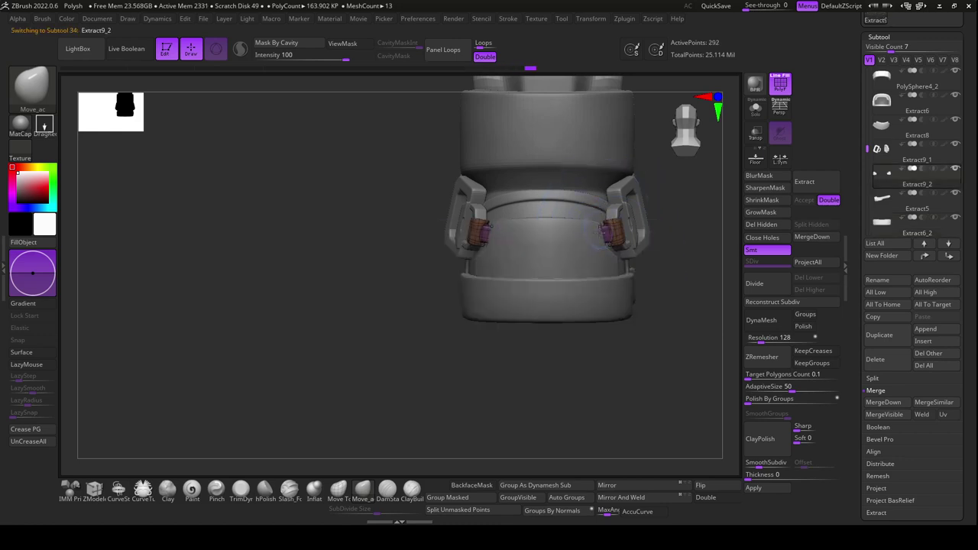
right_drag(569, 327, 577, 423)
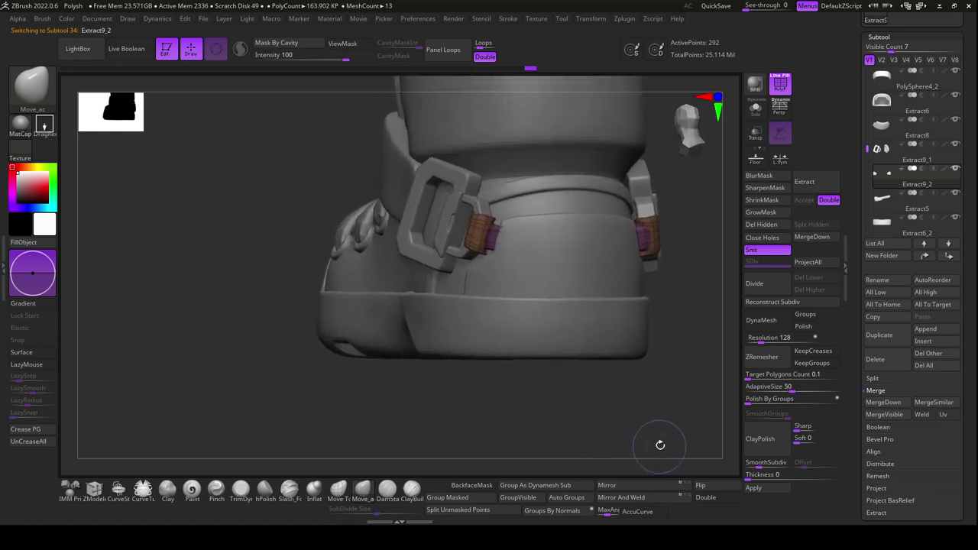
click(753, 489)
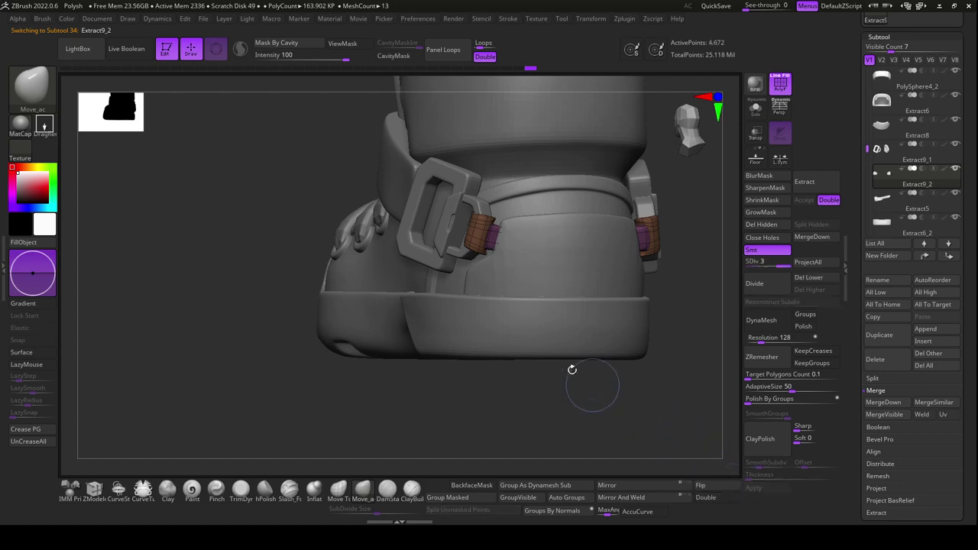
Smooth the strap tips so they wrap neatly around both D-rings
key(shift)
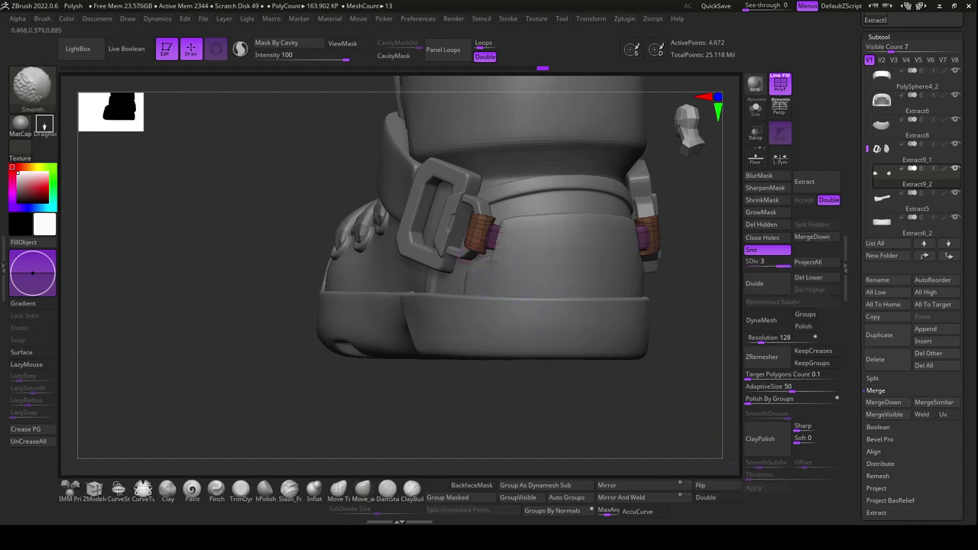
mouse_move(527, 397)
mouse_down()
mouse_move(524, 428)
mouse_move(509, 307)
mouse_up()
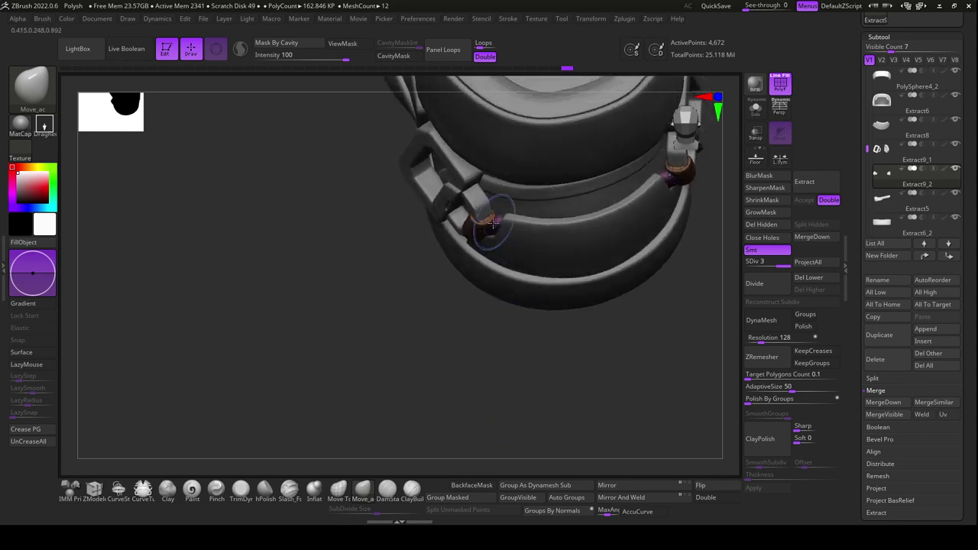
key(space)
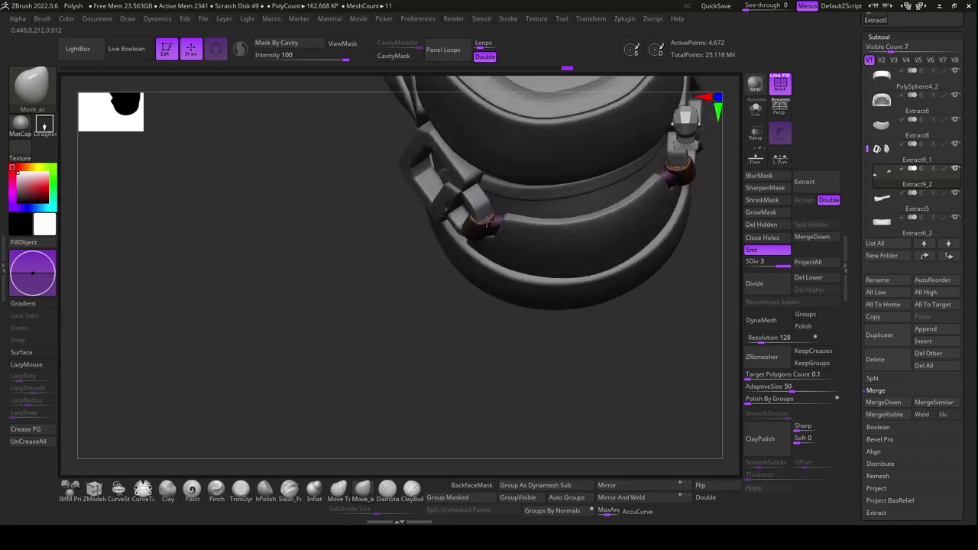
drag(506, 371, 479, 231)
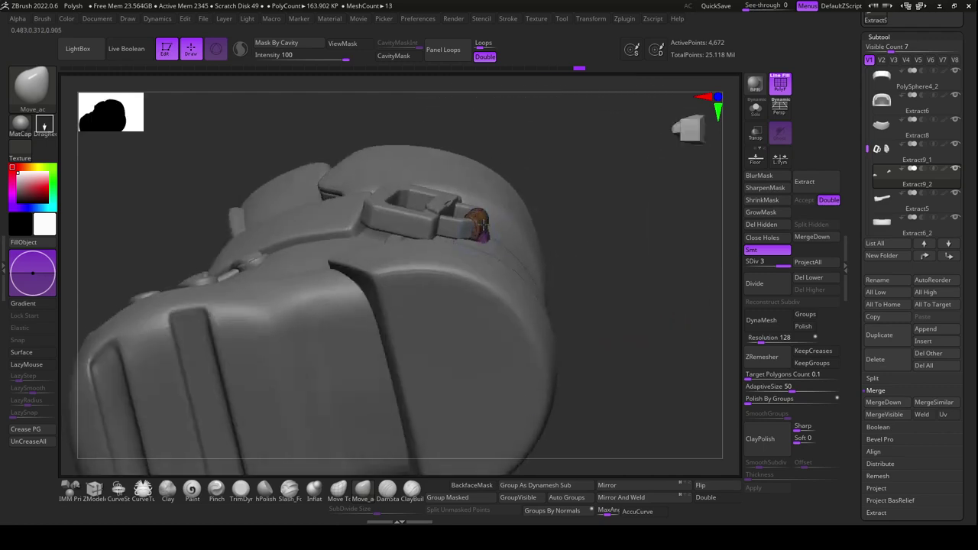
drag(551, 229, 589, 357)
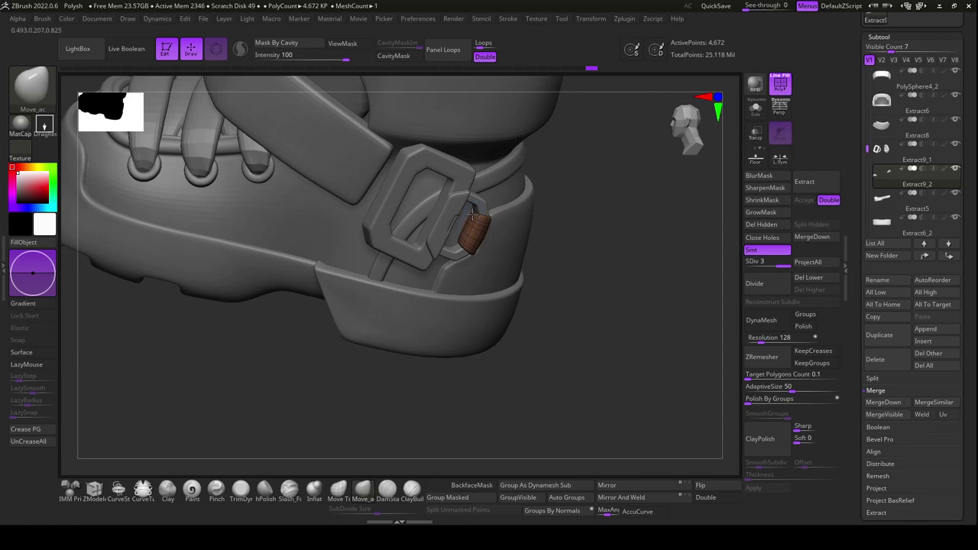
mouse_move(573, 336)
mouse_down()
mouse_move(557, 385)
mouse_move(519, 435)
mouse_move(604, 354)
mouse_move(623, 367)
mouse_up()
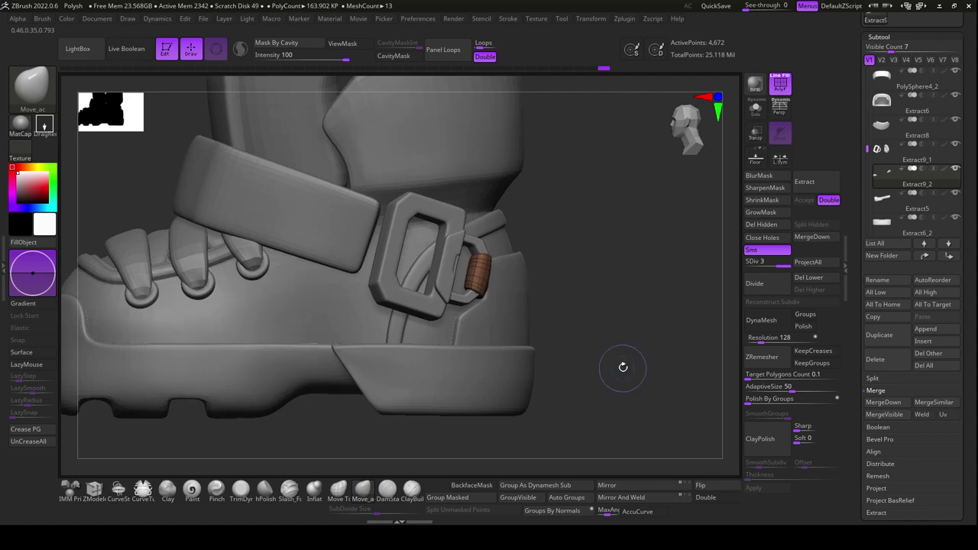
Mask the green ankle strap except its right end, then reset and center the Transpose gizmo
alt+click(356, 219)
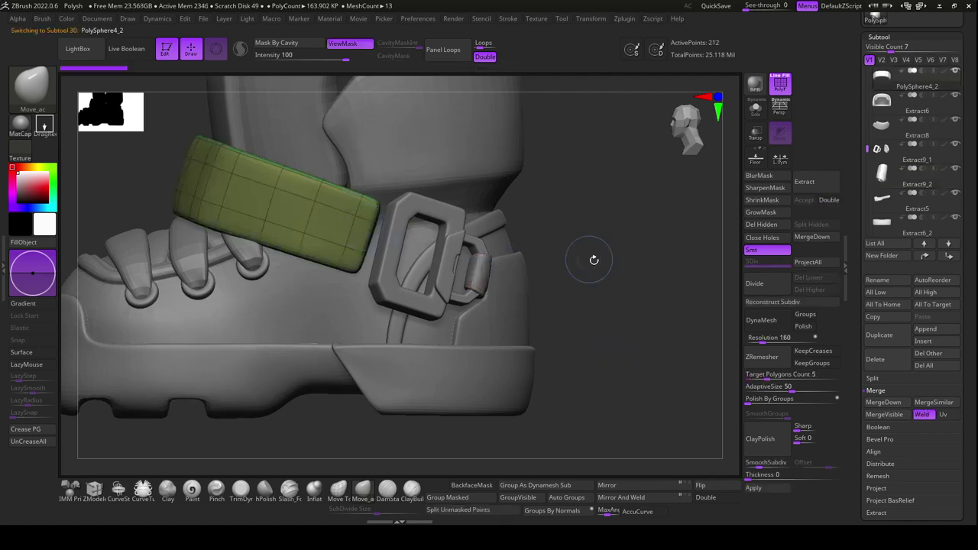
mouse_move(594, 260)
mouse_down()
mouse_move(672, 290)
mouse_move(660, 334)
mouse_move(636, 336)
mouse_up()
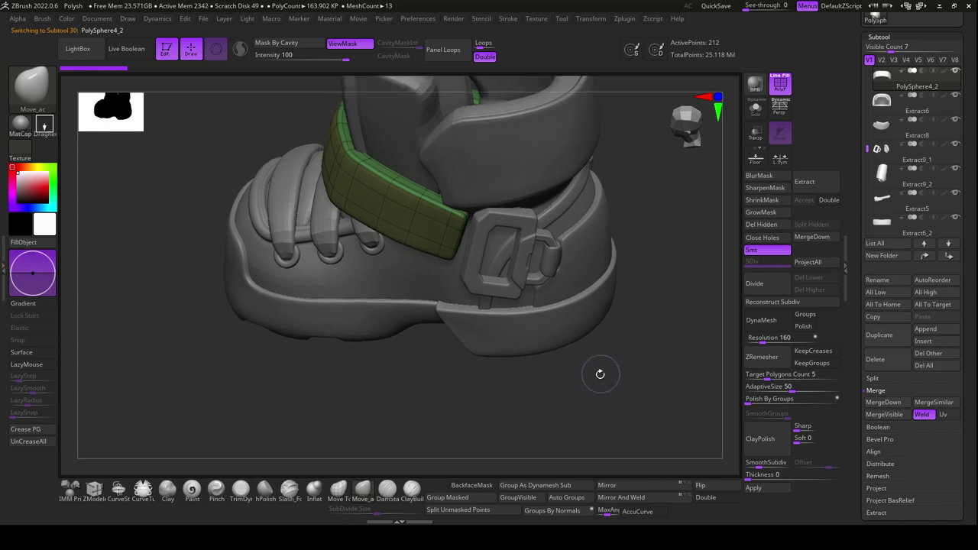
mouse_move(566, 390)
mouse_down()
mouse_move(515, 426)
mouse_move(651, 387)
mouse_move(538, 365)
mouse_up()
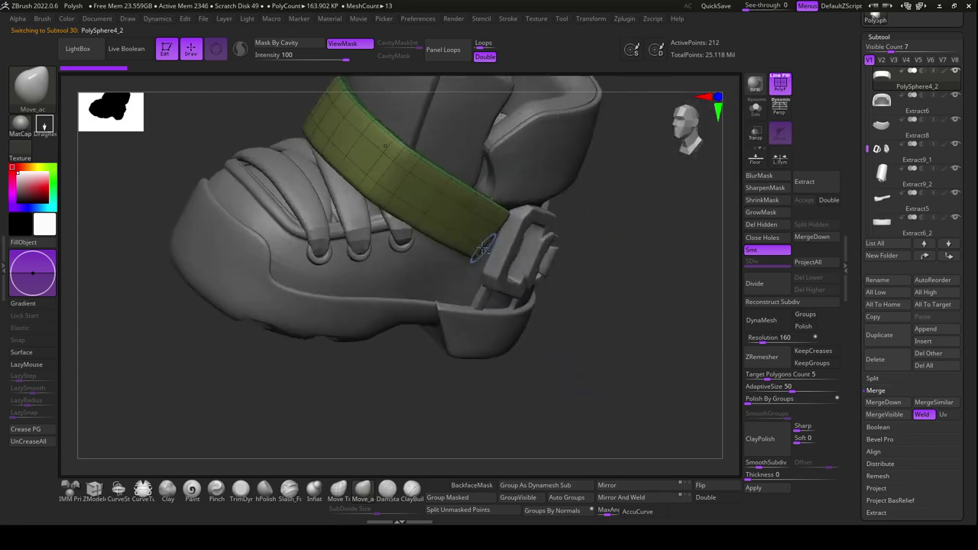
drag(592, 263, 639, 323)
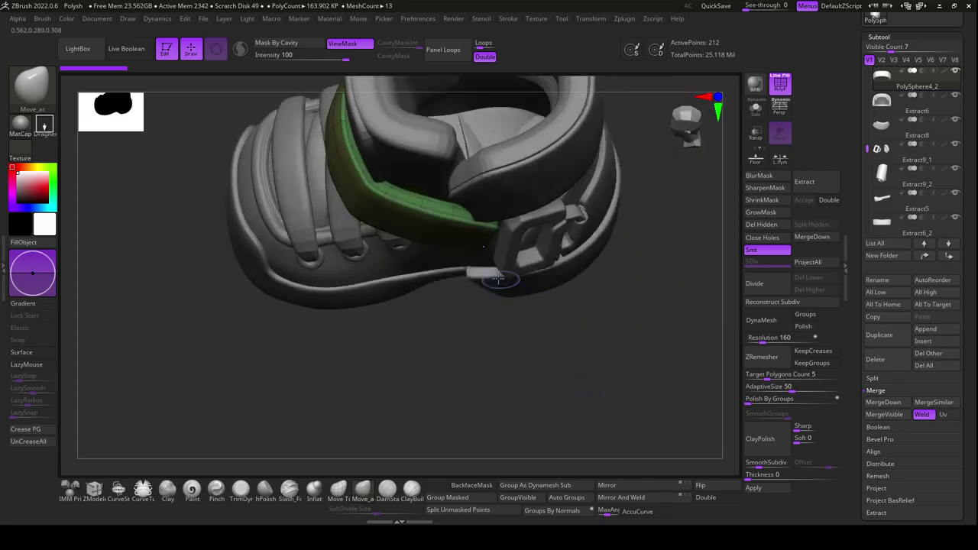
ctrl+drag(540, 361, 563, 354)
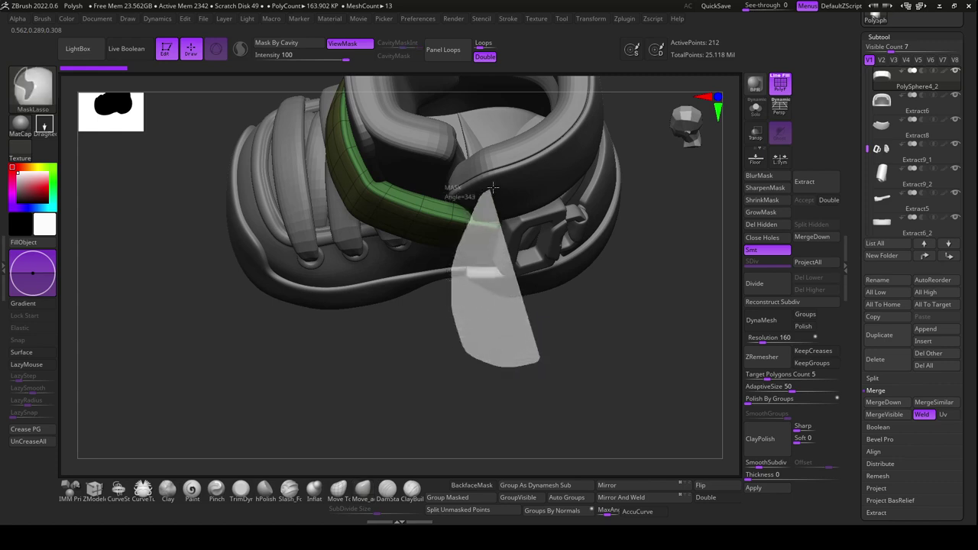
key(r)
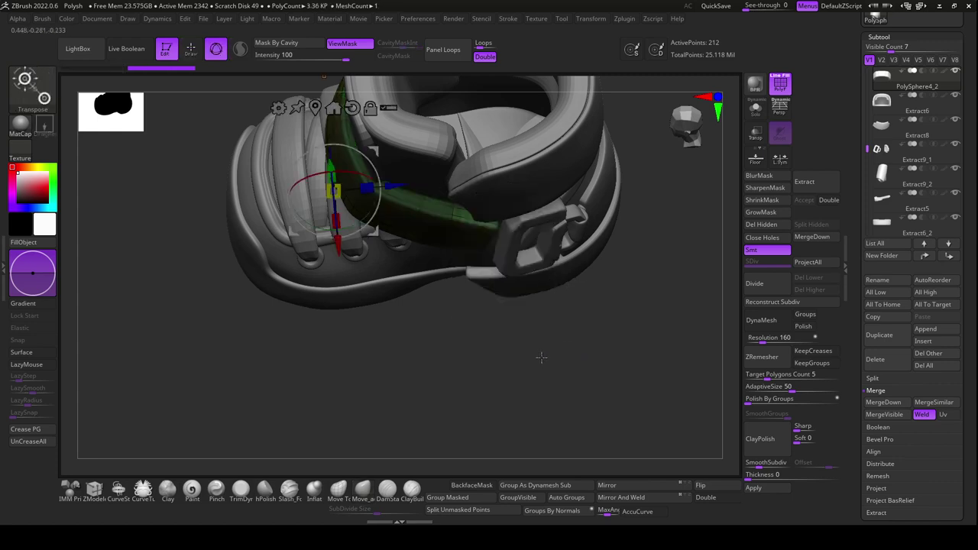
click(352, 107)
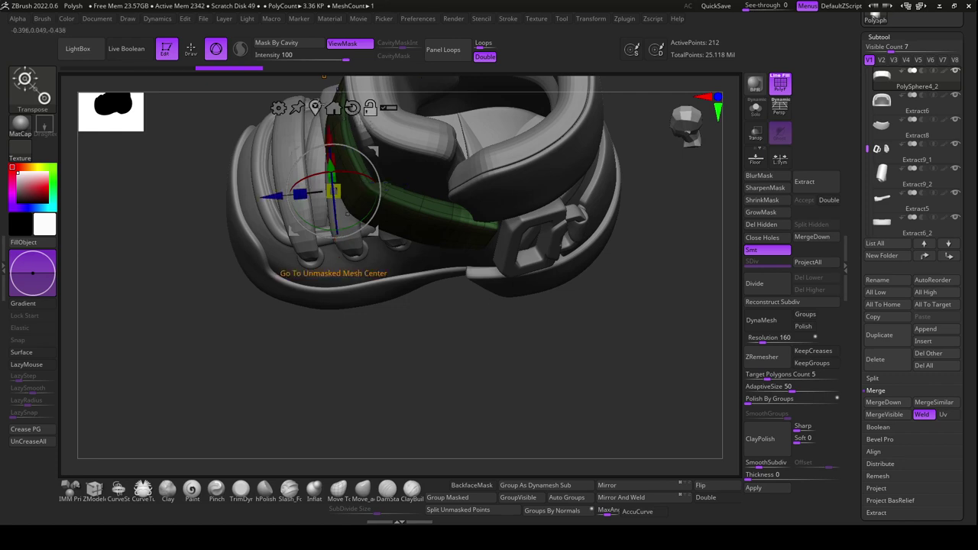
click(333, 108)
click(757, 188)
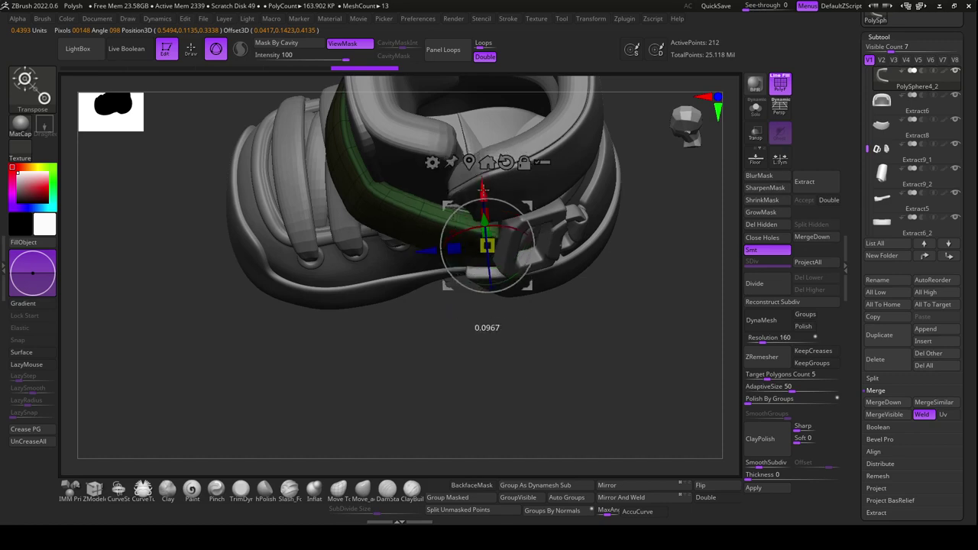
drag(486, 321, 602, 324)
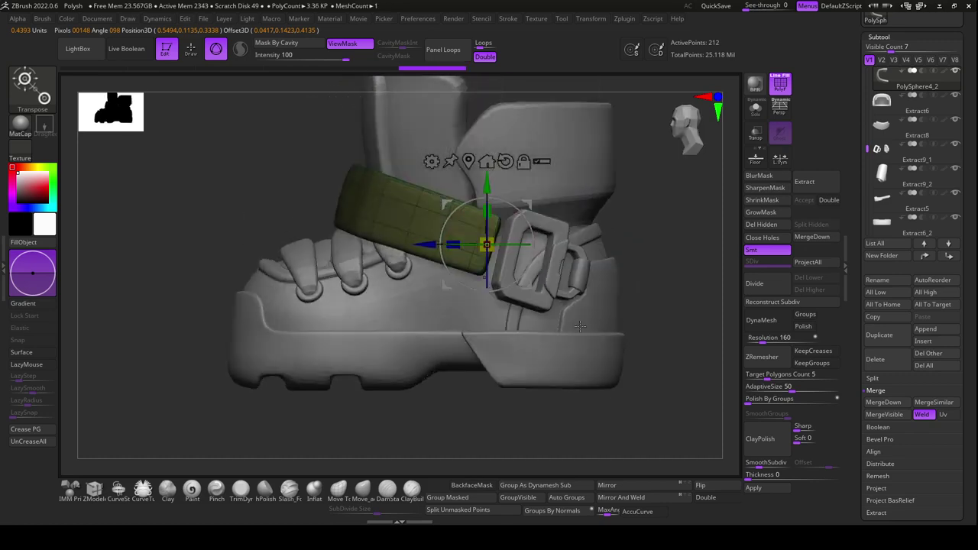
Rotate the unmasked strap end toward the buckle, lengthen it, and push it along its depth
mouse_move(526, 208)
mouse_down()
mouse_move(545, 212)
mouse_move(525, 231)
mouse_up()
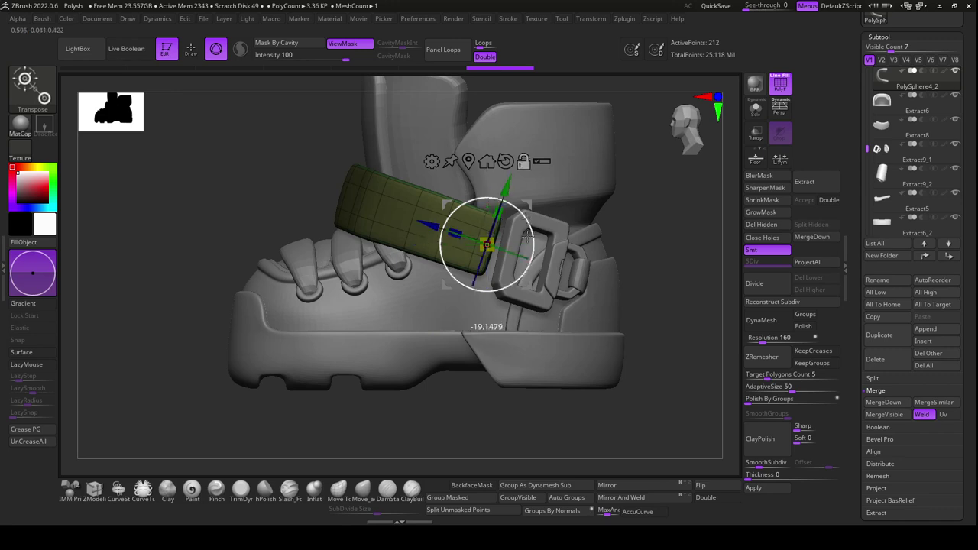
drag(505, 200, 508, 184)
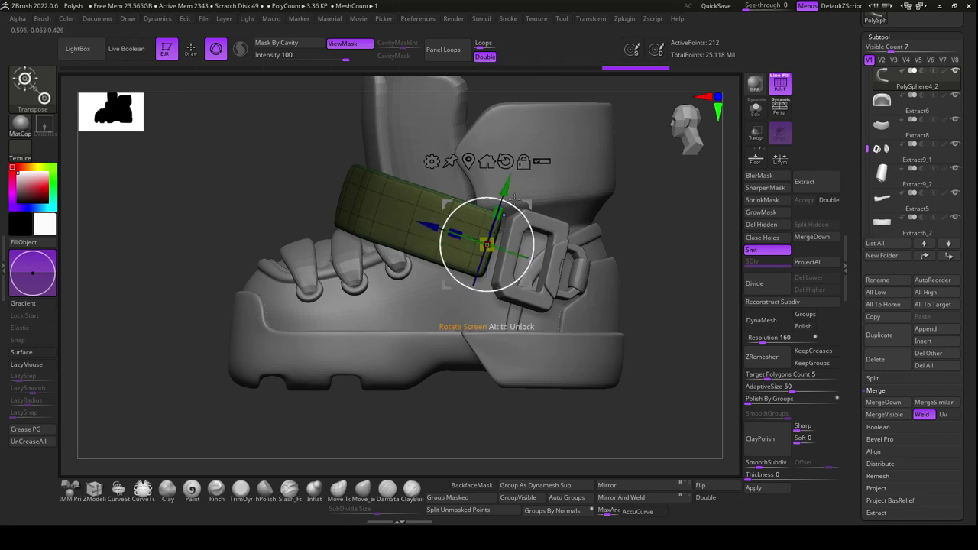
mouse_move(612, 359)
mouse_down()
mouse_move(667, 303)
mouse_move(655, 353)
mouse_up()
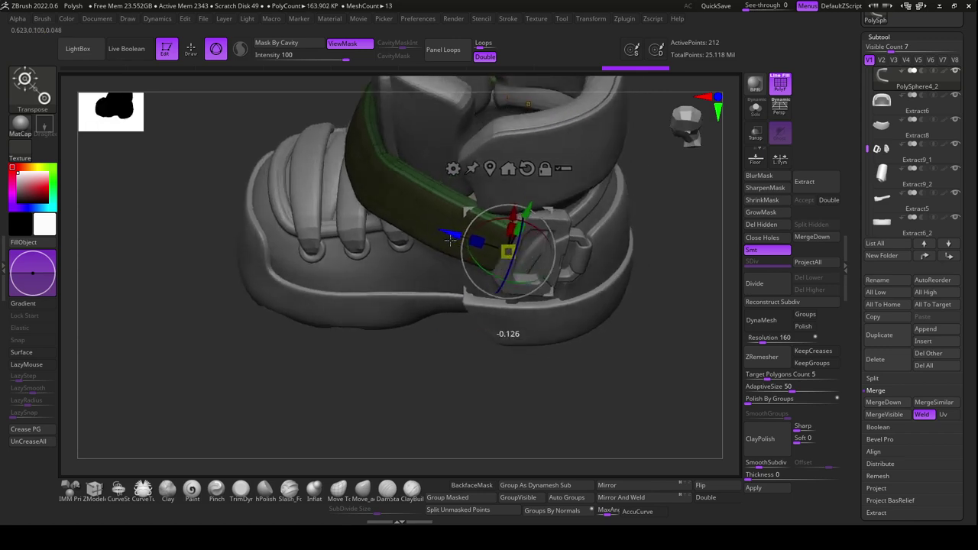
drag(433, 228, 457, 237)
mouse_move(547, 378)
mouse_down()
mouse_move(560, 399)
mouse_move(639, 263)
mouse_up()
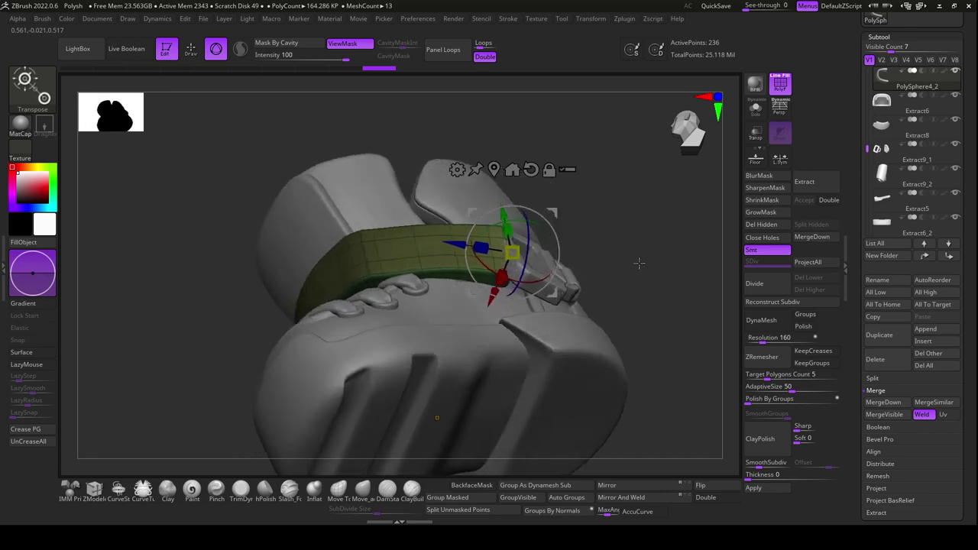
Shift the strap end slightly further into the buckle loop and check it from several angles
mouse_move(577, 225)
mouse_down()
mouse_move(609, 214)
mouse_move(539, 248)
mouse_up()
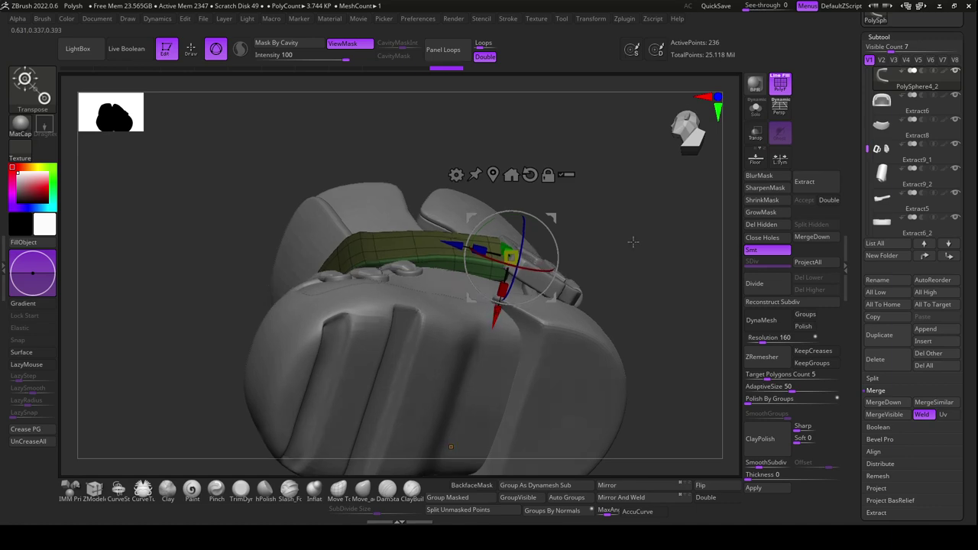
mouse_move(631, 240)
mouse_down()
mouse_move(604, 376)
mouse_move(612, 387)
mouse_move(626, 339)
mouse_move(609, 375)
mouse_move(629, 339)
mouse_move(647, 333)
mouse_move(609, 376)
mouse_move(573, 353)
mouse_up()
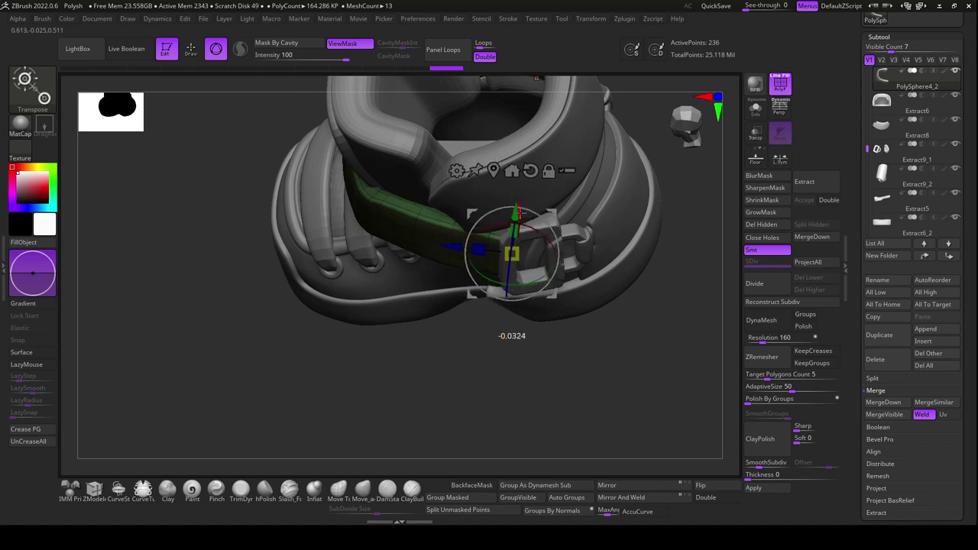
mouse_move(596, 337)
mouse_down()
mouse_move(614, 308)
mouse_move(632, 308)
mouse_move(581, 371)
mouse_move(584, 386)
mouse_move(566, 367)
mouse_up()
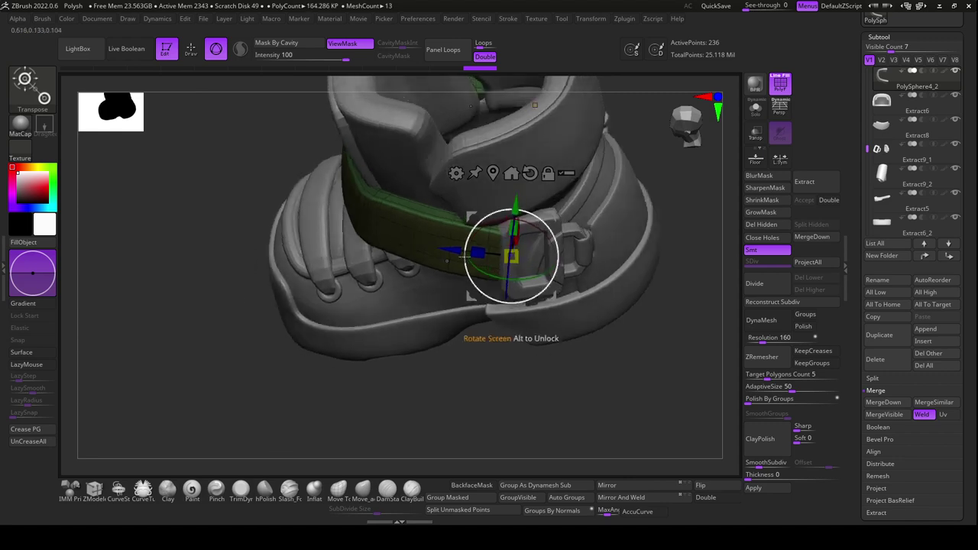
mouse_move(456, 254)
mouse_down()
mouse_move(599, 272)
mouse_move(585, 260)
mouse_move(534, 318)
mouse_up()
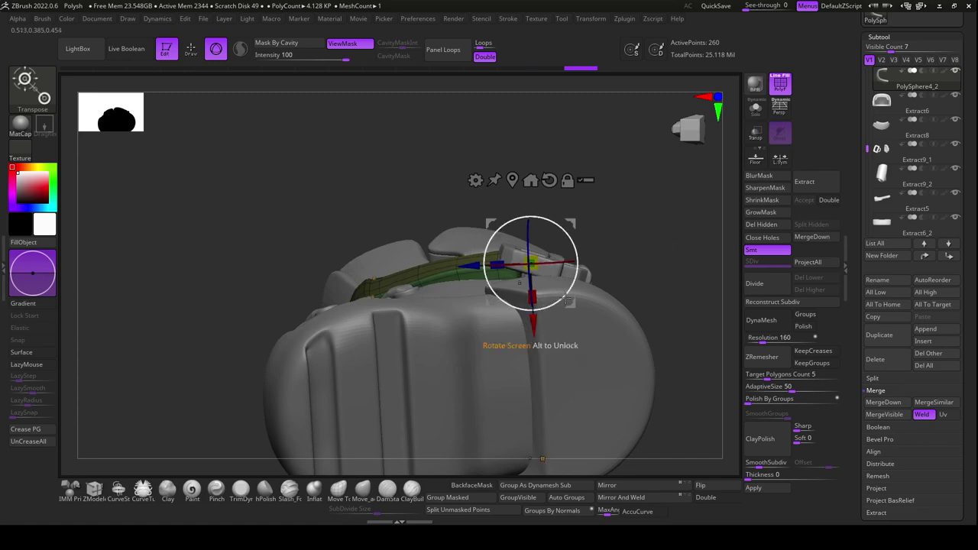
mouse_move(551, 323)
mouse_down()
mouse_move(676, 352)
mouse_move(649, 348)
mouse_move(609, 395)
mouse_up()
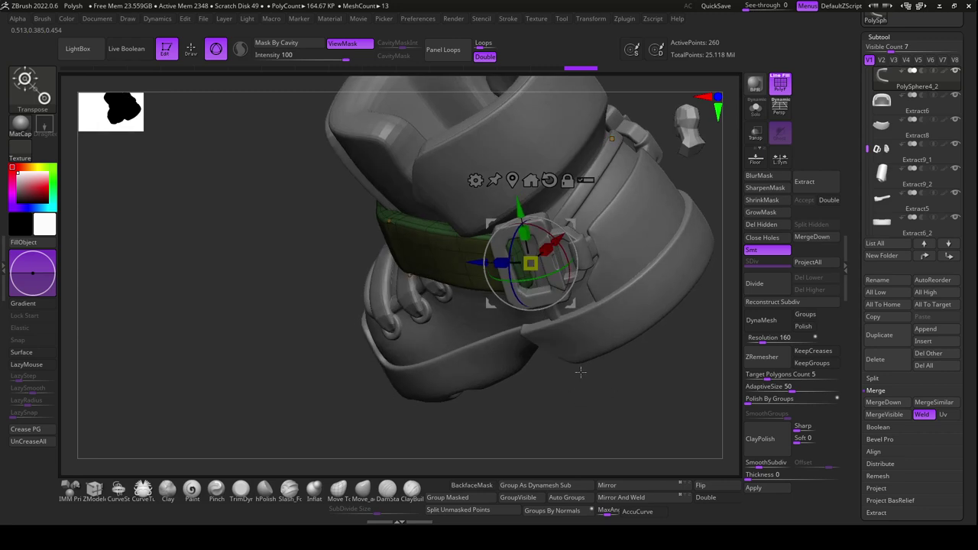
Tilt, raise and rotate the Extract9_1 D-ring buckle slightly into place with the Transpose gizmo
key(q)
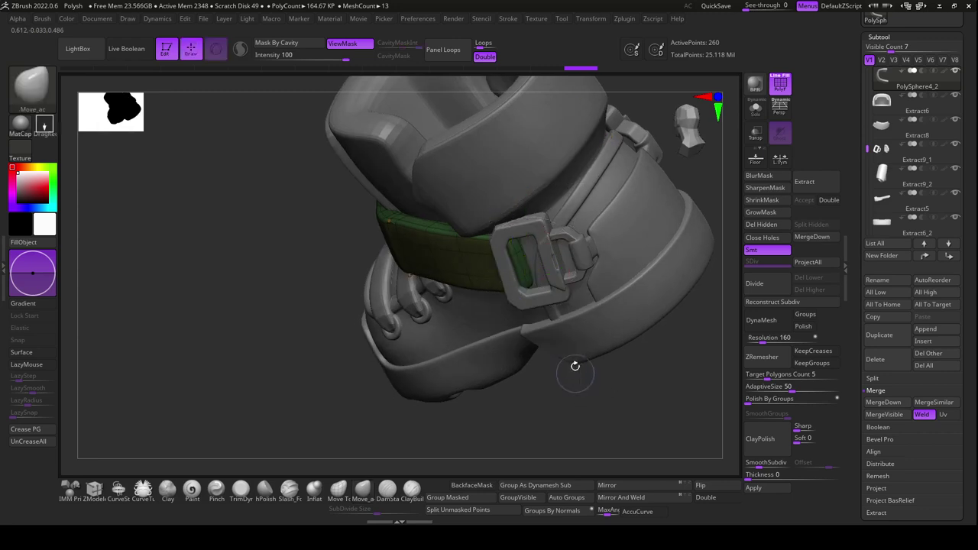
alt+click(558, 289)
key(w)
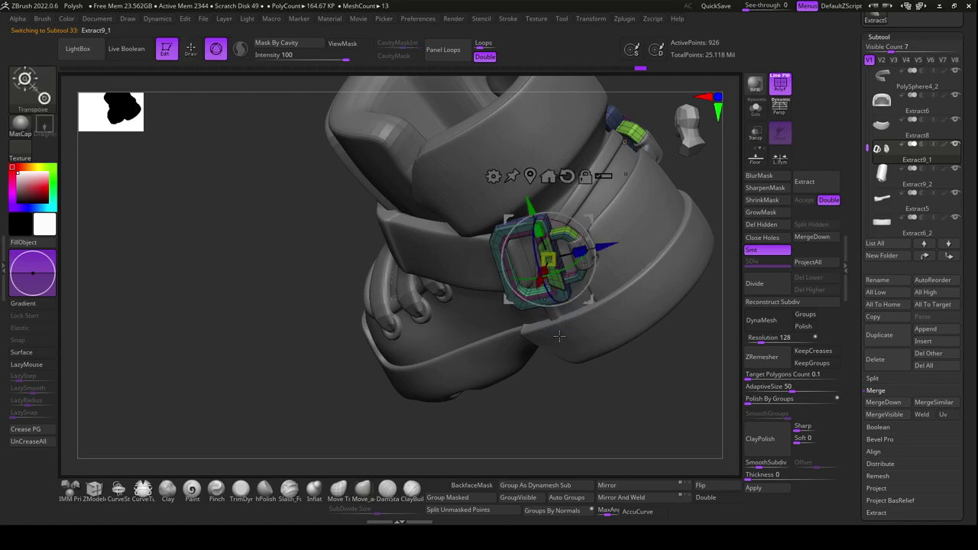
drag(559, 313, 568, 330)
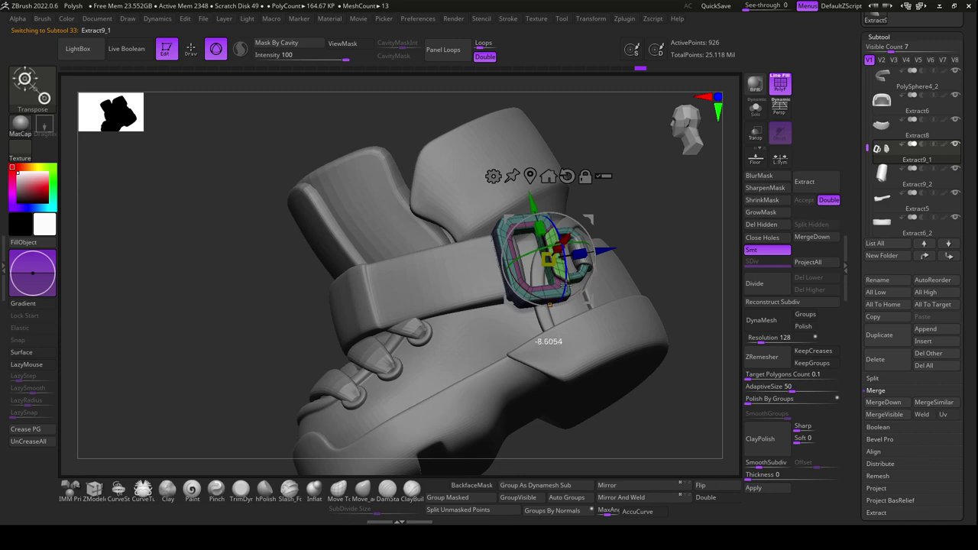
mouse_move(584, 281)
mouse_down()
mouse_move(614, 277)
mouse_move(603, 380)
mouse_up()
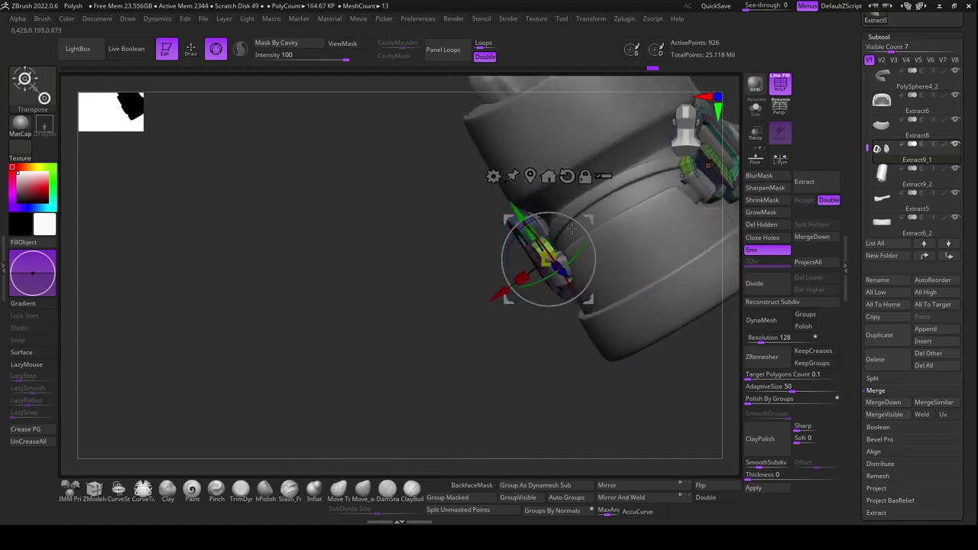
mouse_move(585, 237)
mouse_down()
mouse_move(576, 225)
mouse_move(664, 298)
mouse_move(612, 395)
mouse_up()
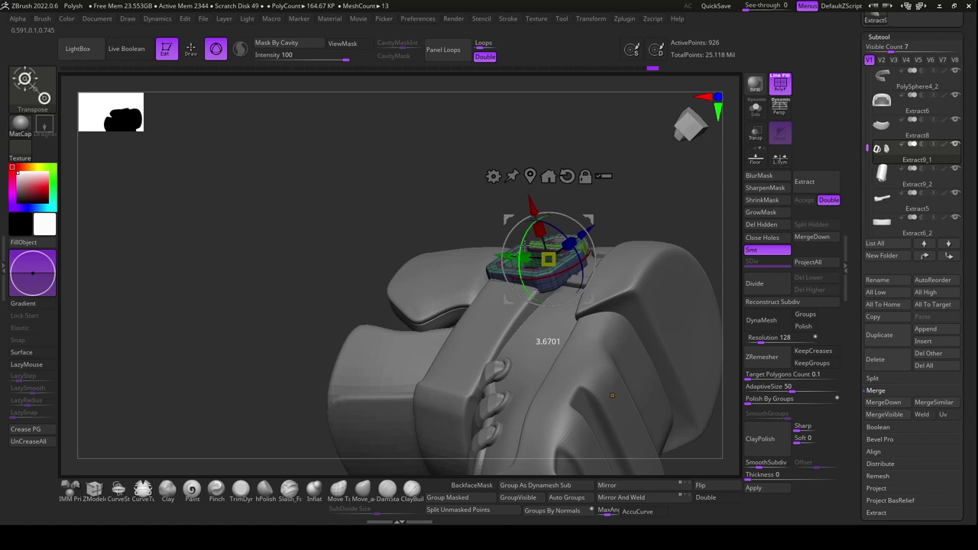
drag(537, 205, 536, 201)
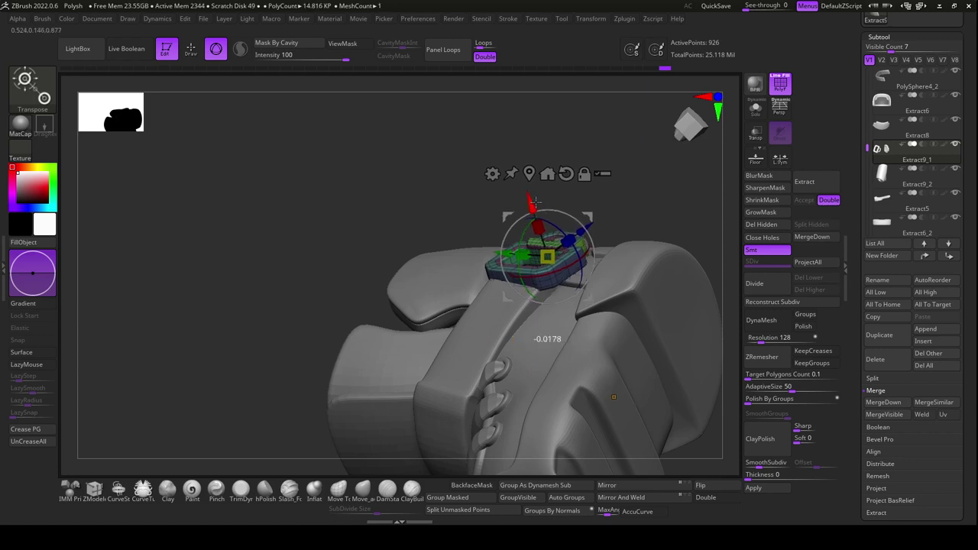
drag(579, 253, 581, 257)
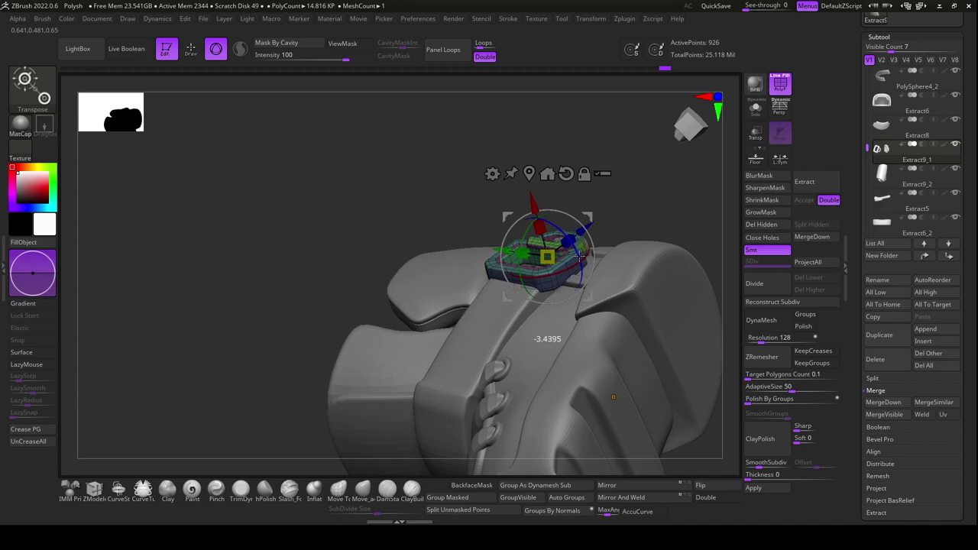
mouse_move(656, 227)
mouse_down()
mouse_move(712, 345)
mouse_move(676, 358)
mouse_move(688, 336)
mouse_up()
Select the Extract9_2 strap tips and turn on ViewMask
click(879, 182)
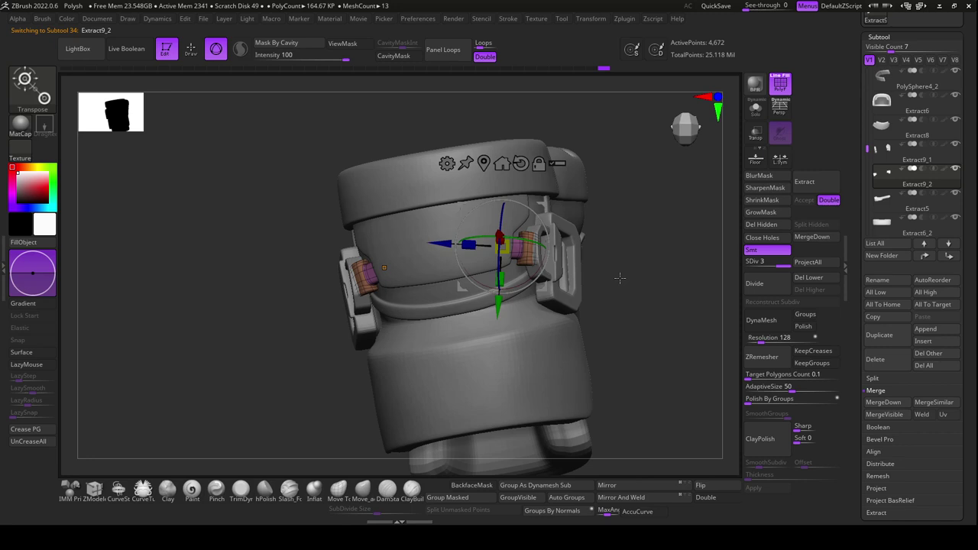
key(q)
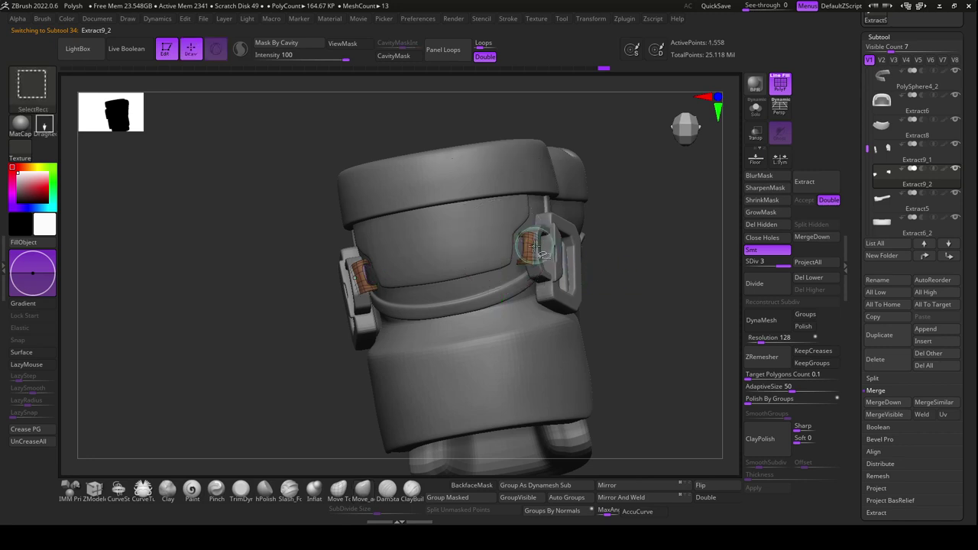
key(ctrl+h)
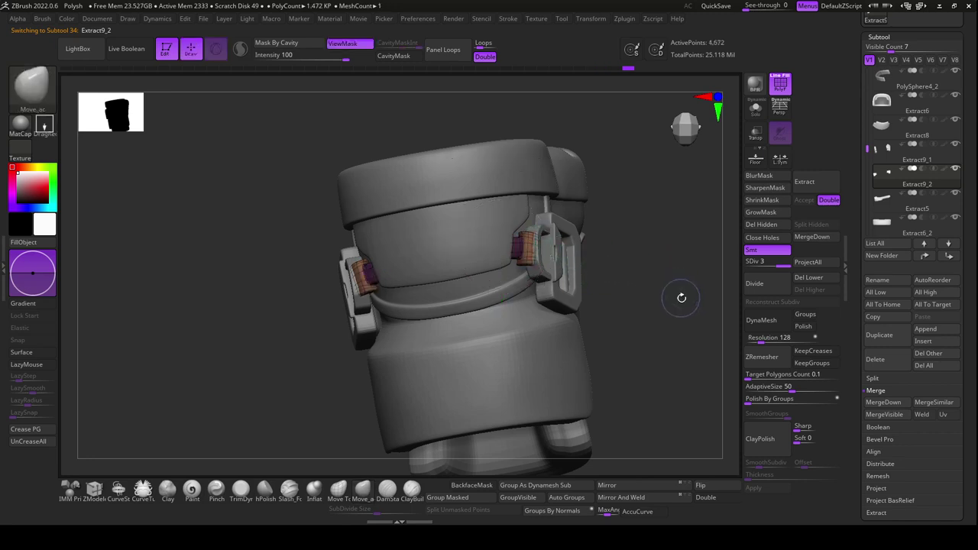
Rotate the Extract9_2 strap tip slightly around the D-ring, then Solo it so only the strap tips show
drag(682, 298, 673, 308)
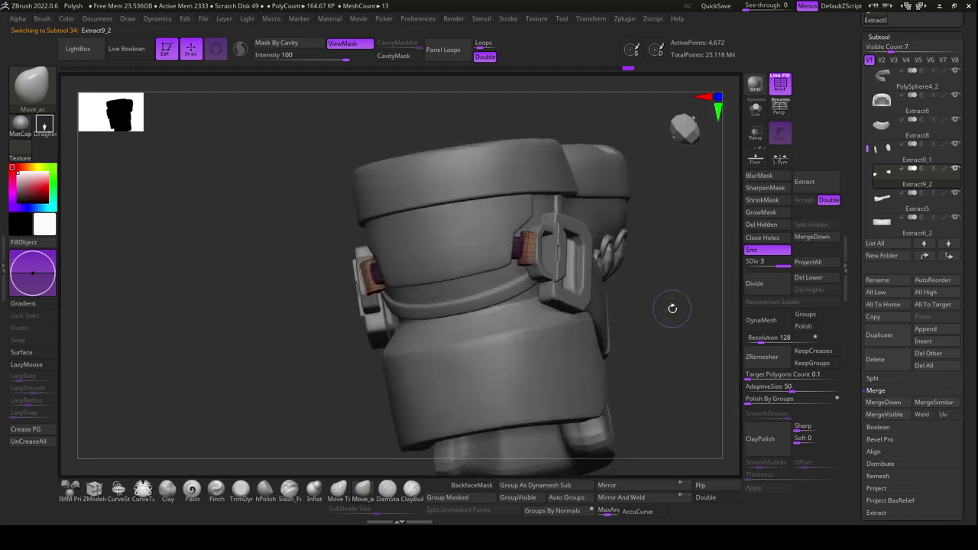
key(ctrl+h)
key(w)
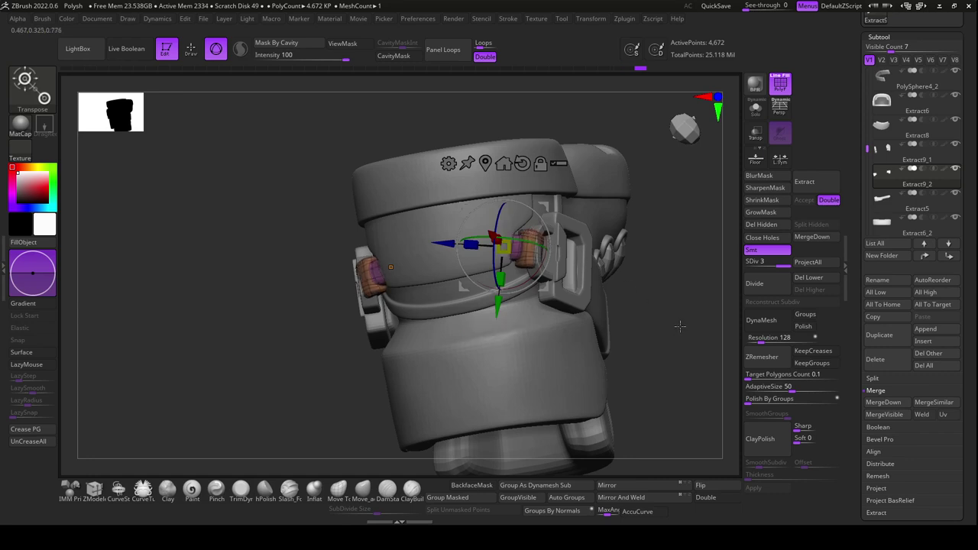
drag(680, 325, 679, 286)
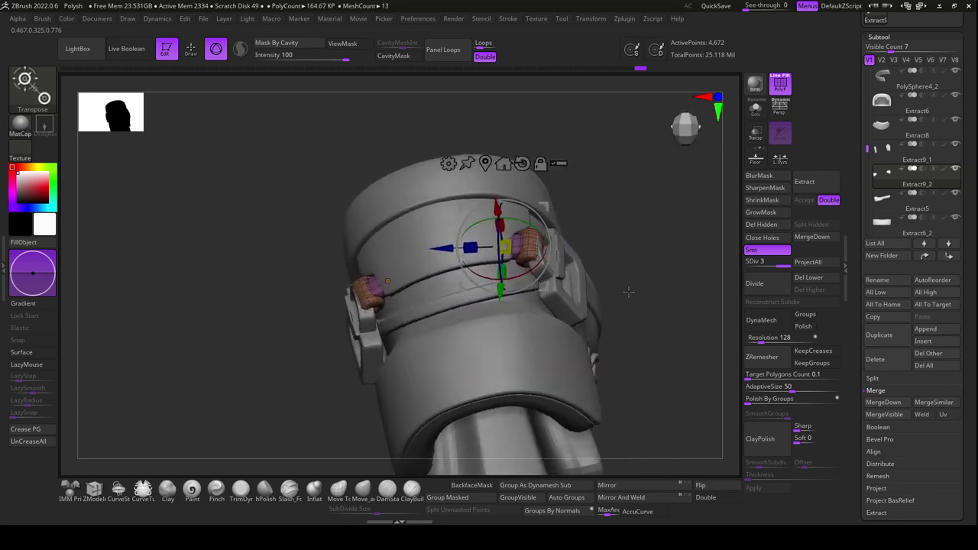
alt+click(527, 243)
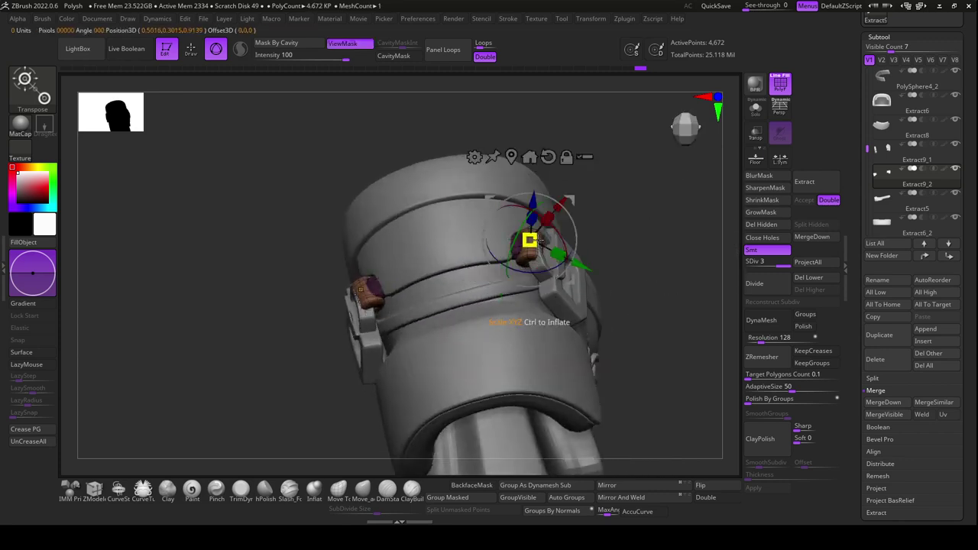
drag(572, 263, 565, 243)
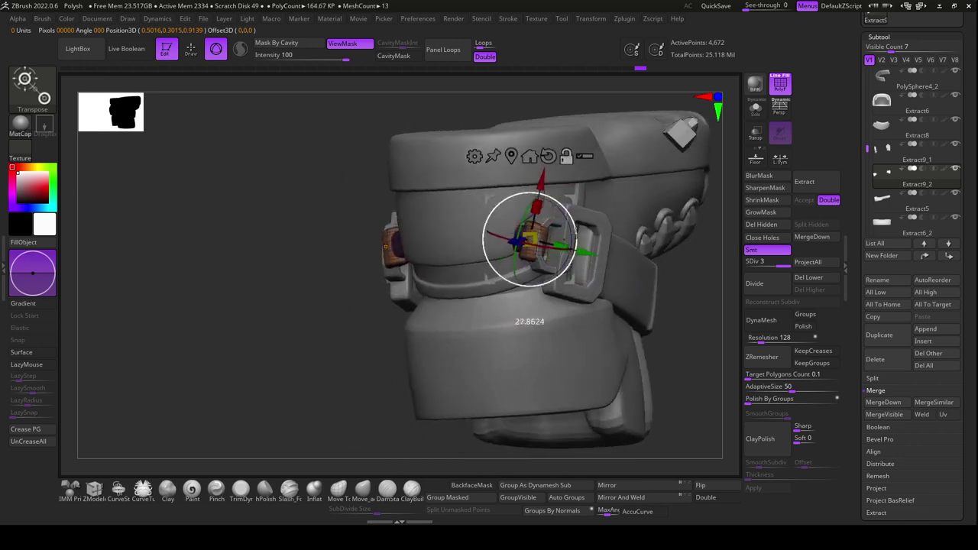
mouse_move(572, 253)
mouse_down()
mouse_move(568, 231)
mouse_move(590, 255)
mouse_up()
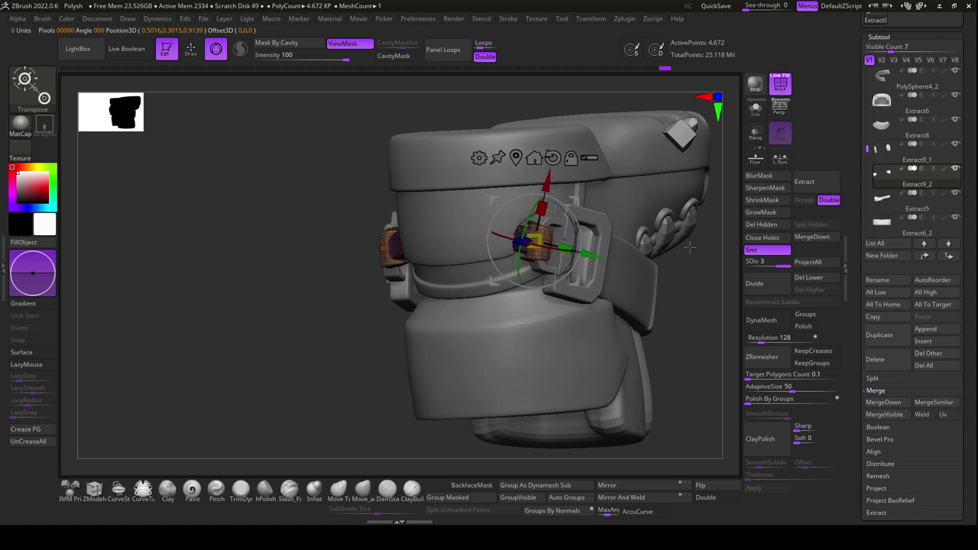
mouse_move(690, 246)
mouse_down()
mouse_move(650, 404)
mouse_move(619, 442)
mouse_move(636, 454)
mouse_up()
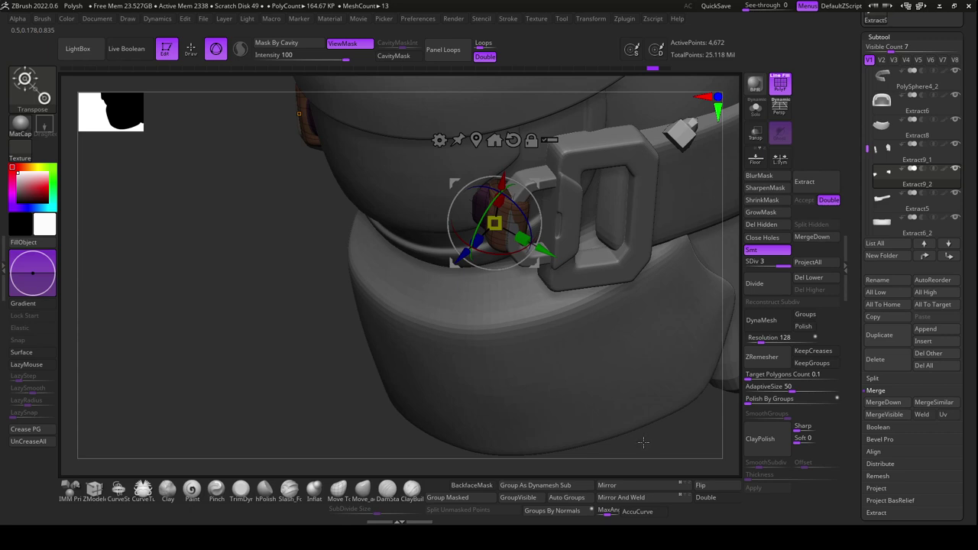
key(q)
key(shift+alt+s)
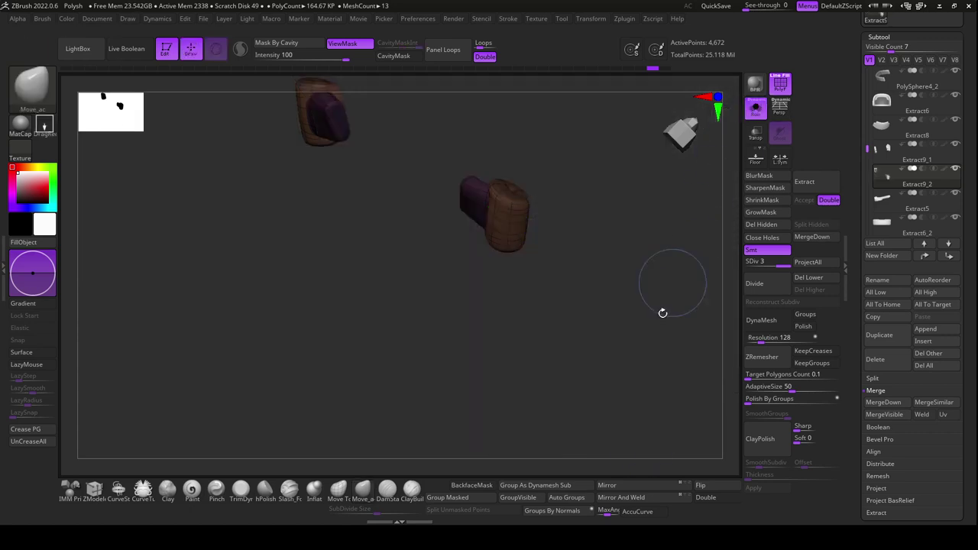
Hide the purple strap section so only the looped ring end of the tip remains visible
drag(600, 356, 605, 379)
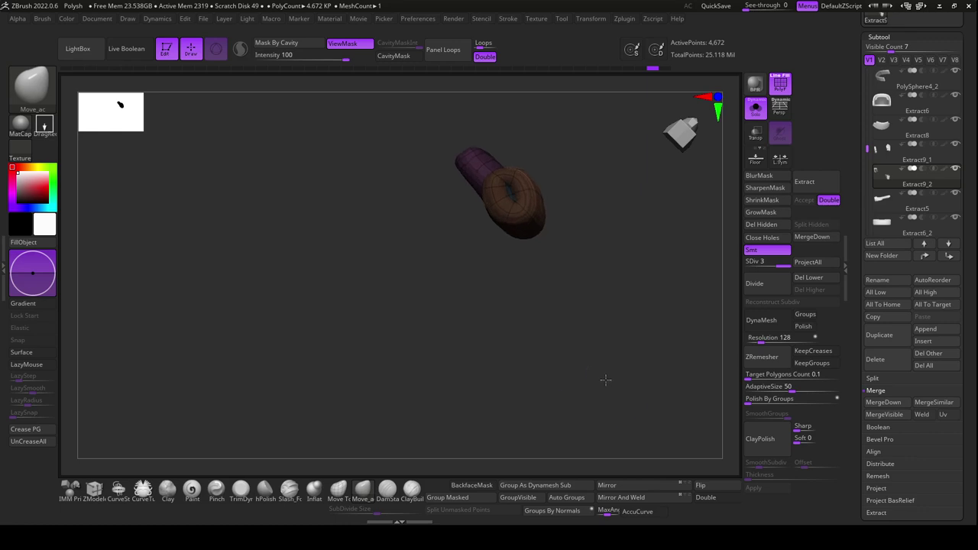
ctrl+shift+click(527, 229)
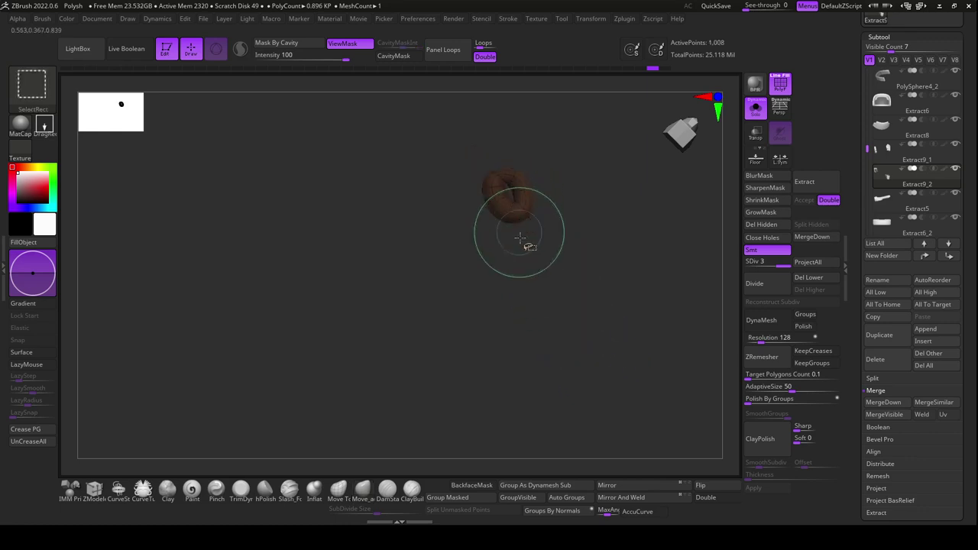
ctrl+shift+click(536, 308)
mouse_move(525, 313)
mouse_down()
mouse_move(515, 389)
mouse_move(484, 186)
mouse_up()
ctrl+shift+click(474, 136)
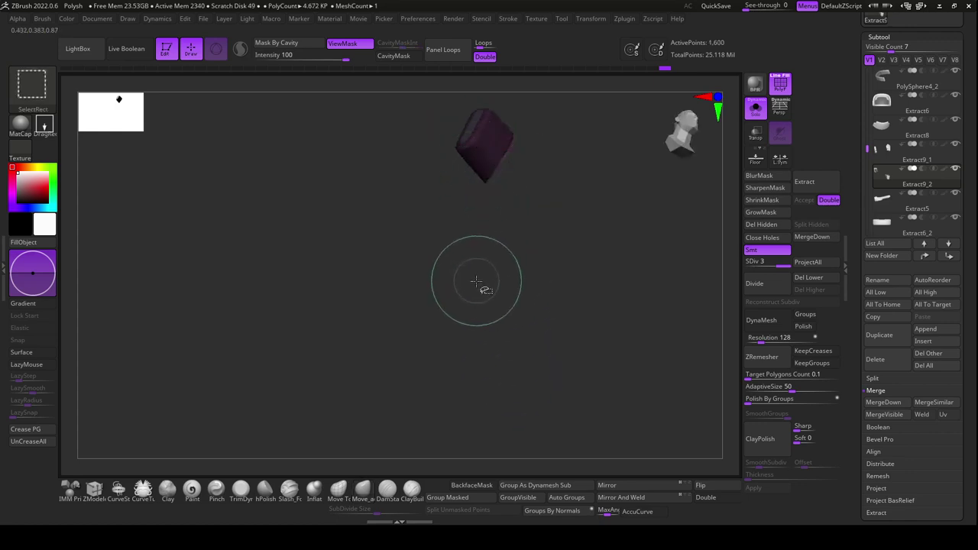
ctrl+shift+drag(468, 292, 458, 278)
ctrl+alt+shift+click(464, 134)
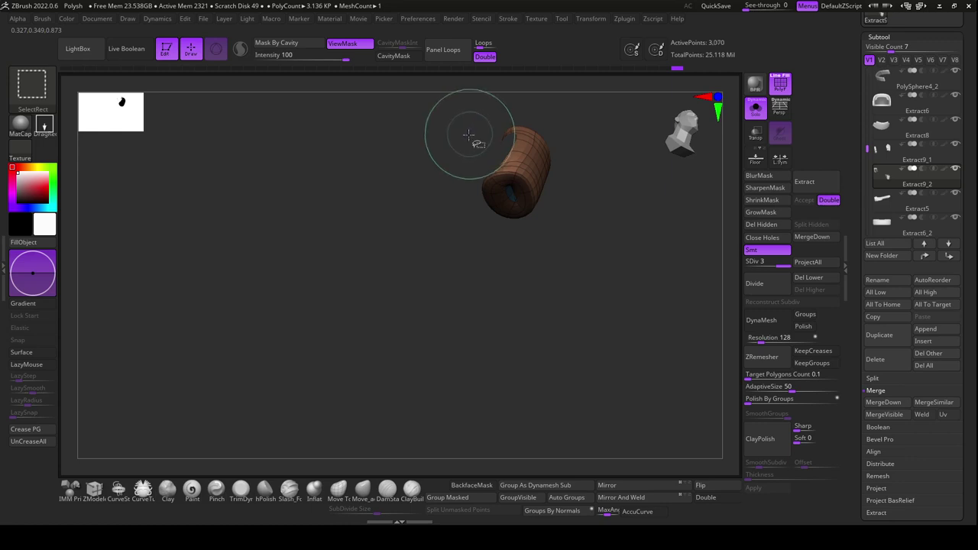
drag(520, 360, 548, 317)
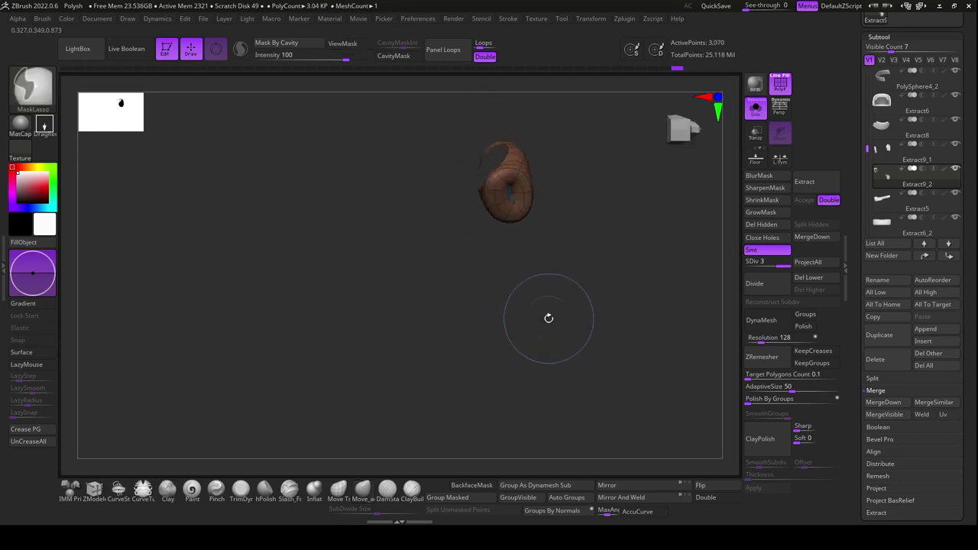
Make the ring its own green polygroup, mask the purple section, and show the whole boot again
click(529, 506)
ctrl+shift+click(541, 448)
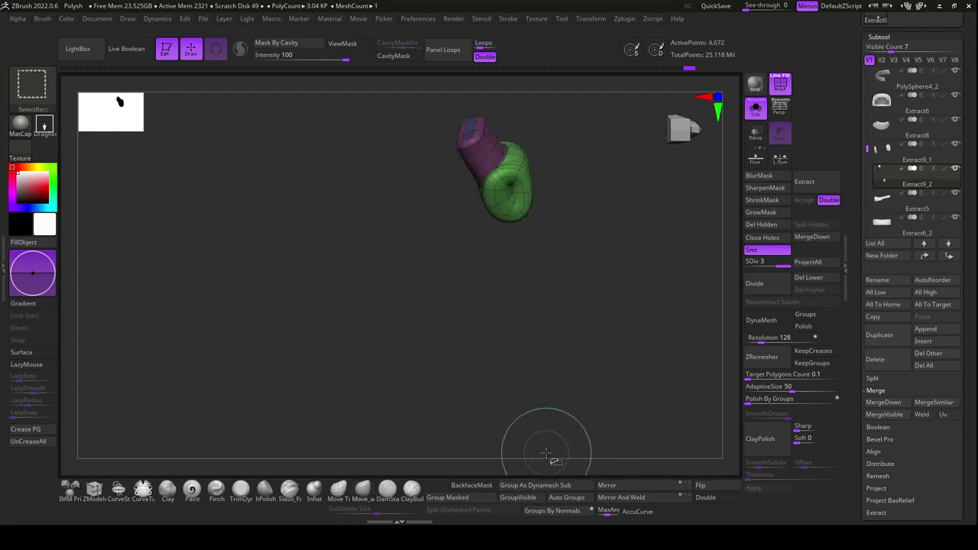
ctrl+shift+click(520, 218)
ctrl+shift+click(509, 313)
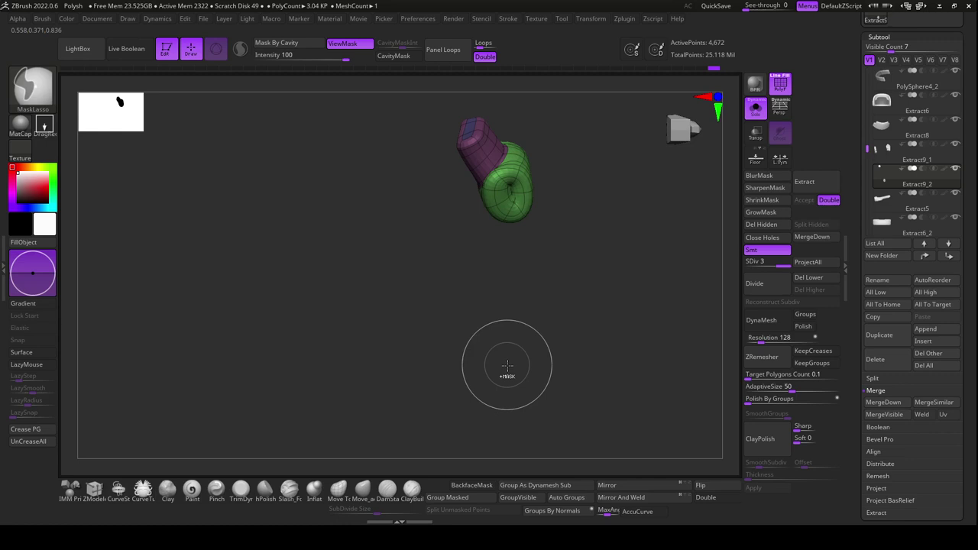
key(ctrl+h)
ctrl+shift+click(507, 191)
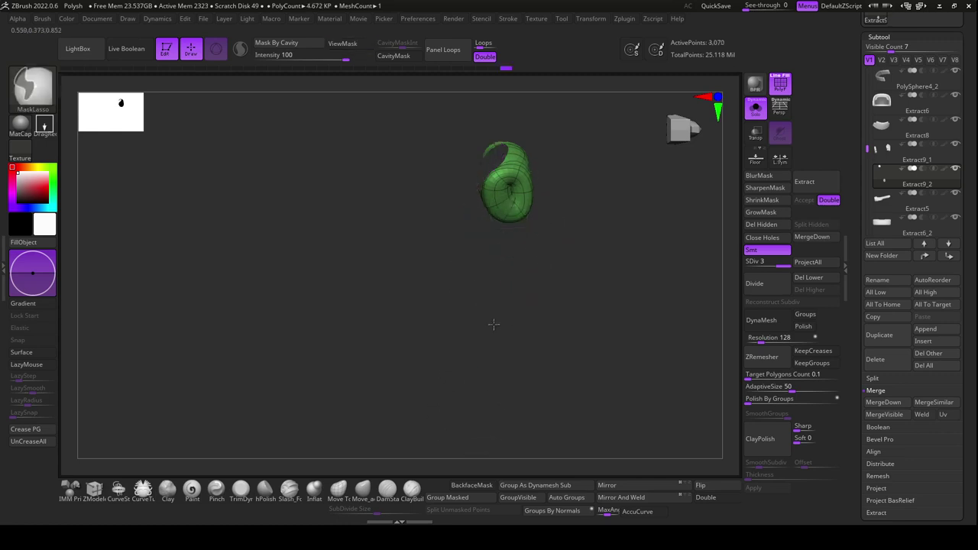
ctrl+shift+click(497, 348)
key(ctrl+h)
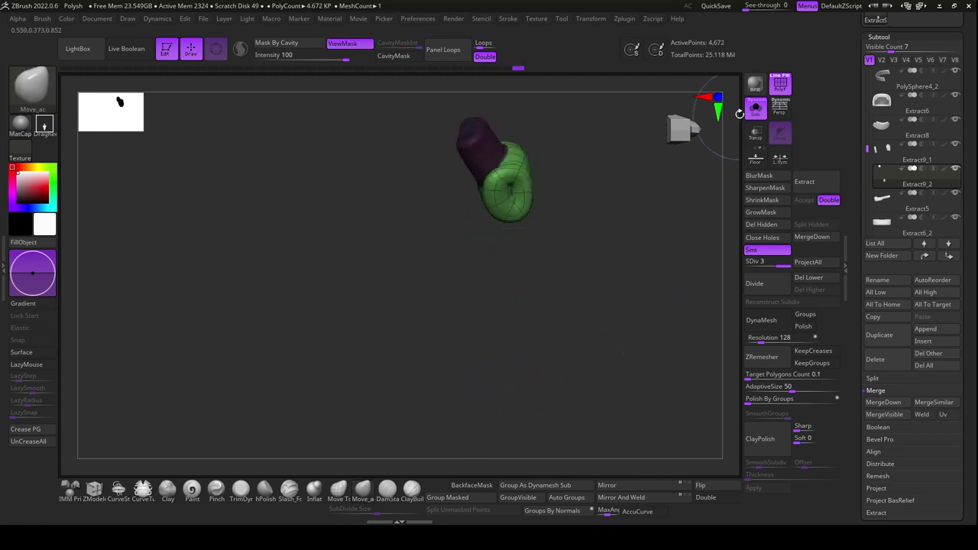
click(756, 108)
Move the green strap loop down with the Transpose gizmo so it sits over the D-ring's top bar
mouse_move(635, 359)
right_down()
mouse_move(657, 302)
mouse_move(602, 418)
right_up()
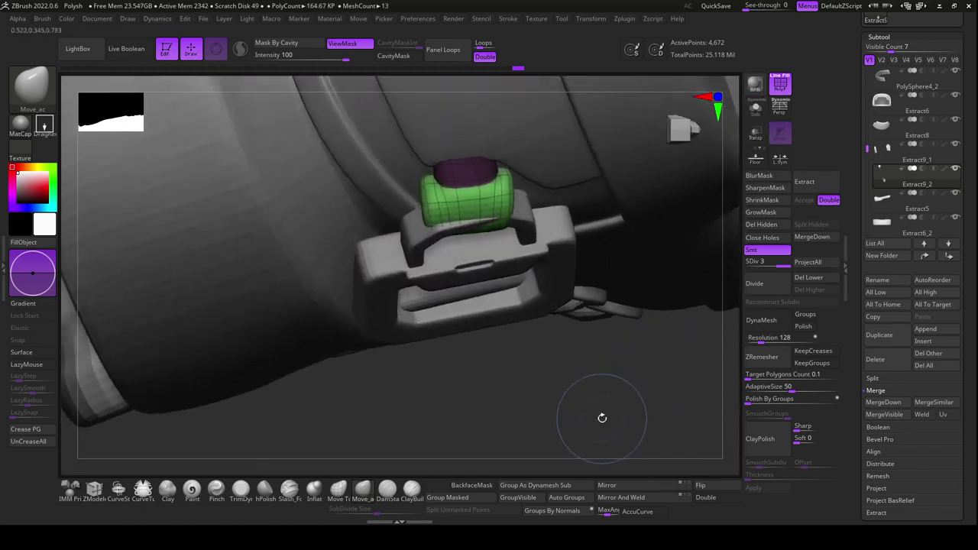
key(r)
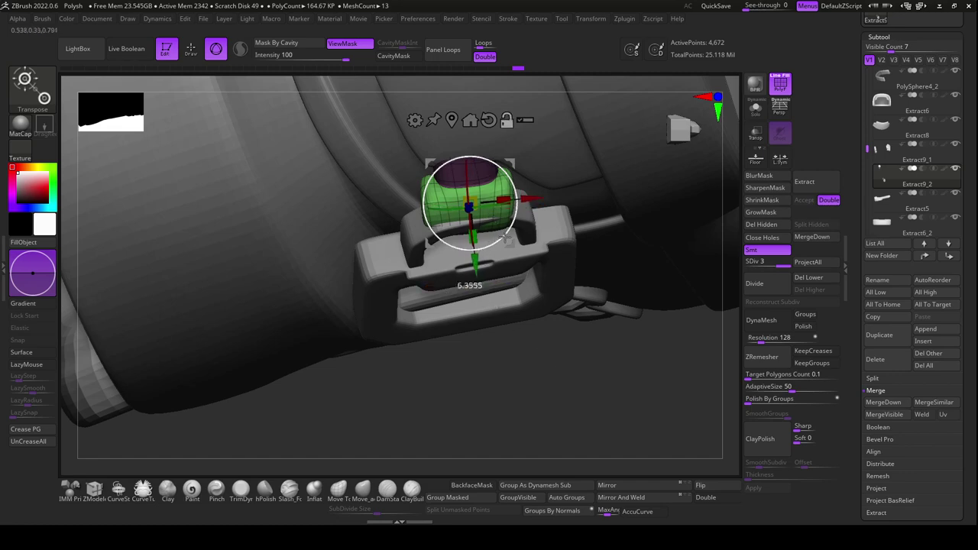
mouse_move(534, 379)
right_down()
mouse_move(534, 312)
mouse_move(478, 191)
right_up()
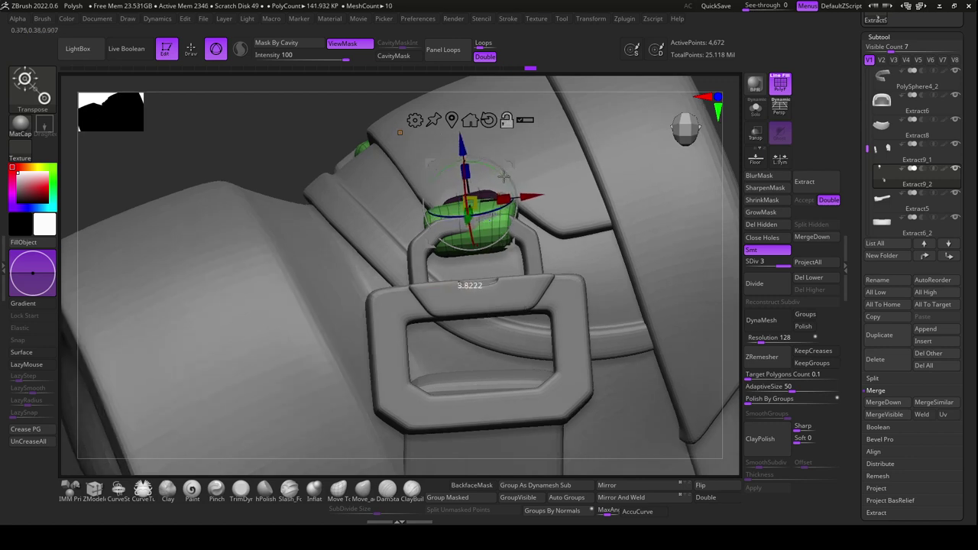
drag(462, 144, 464, 161)
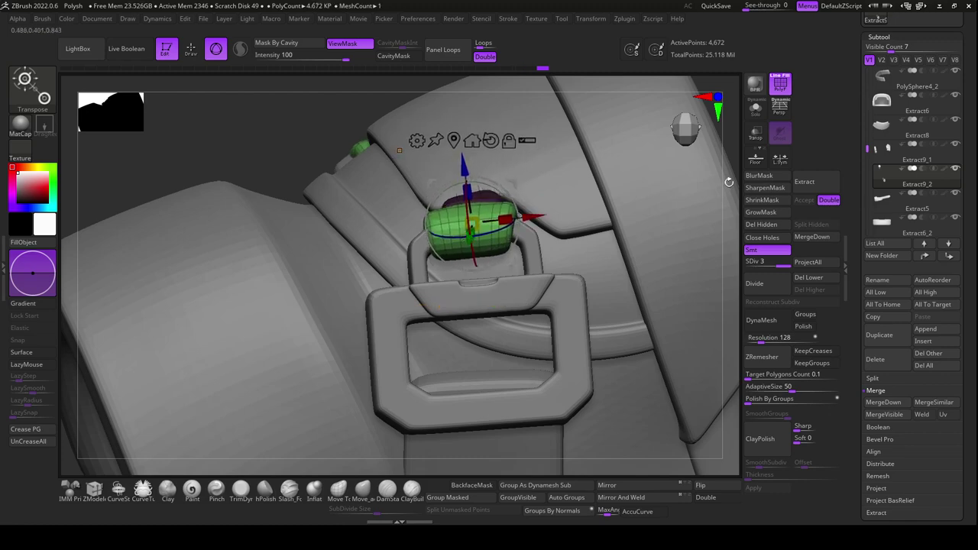
right_drag(729, 182, 527, 306)
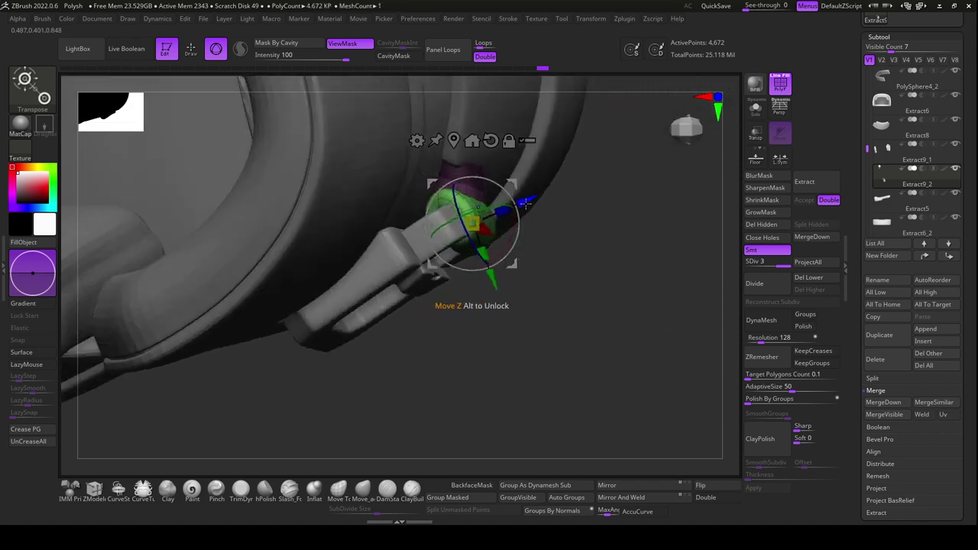
mouse_move(581, 297)
right_down()
mouse_move(504, 313)
mouse_move(601, 313)
right_up()
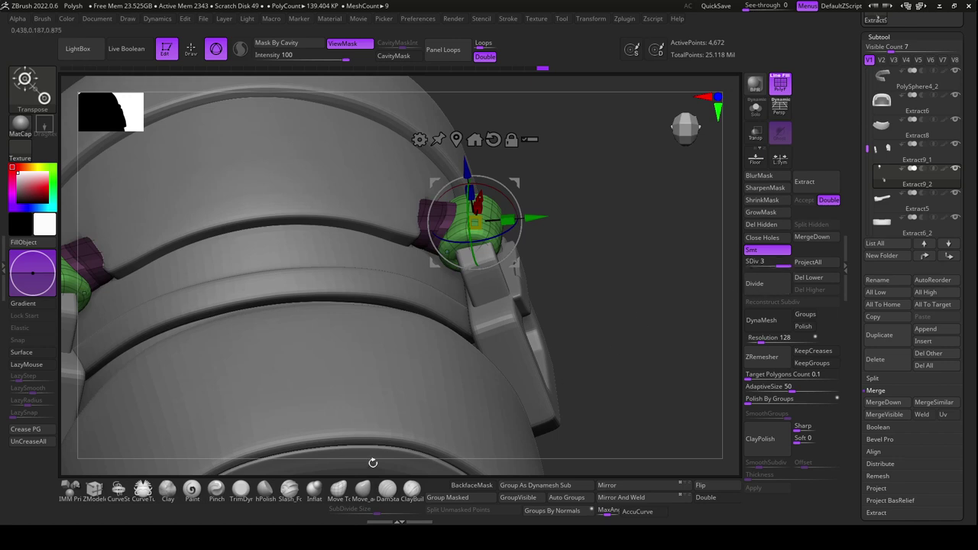
click(361, 493)
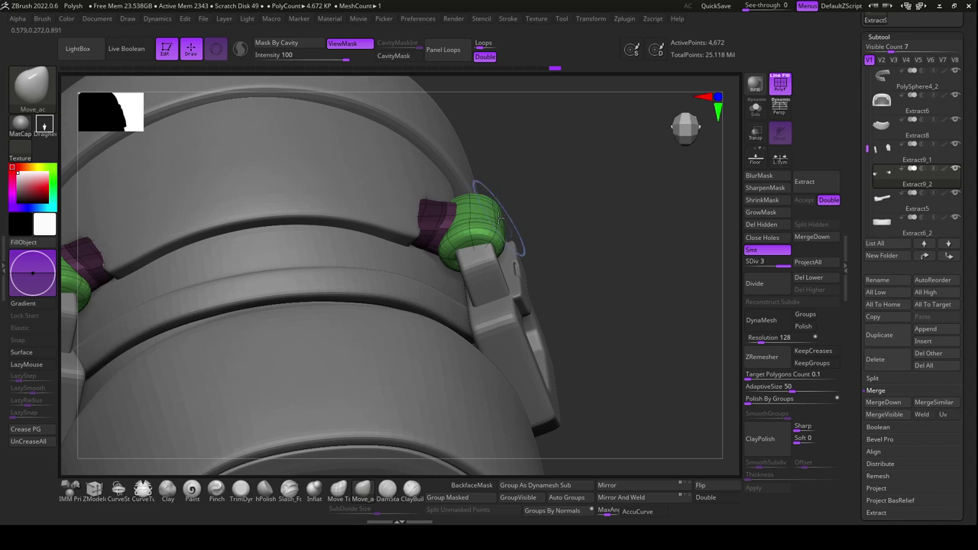
Invert the mask so the purple strap section above the green loop becomes editable
right_drag(596, 238, 596, 203)
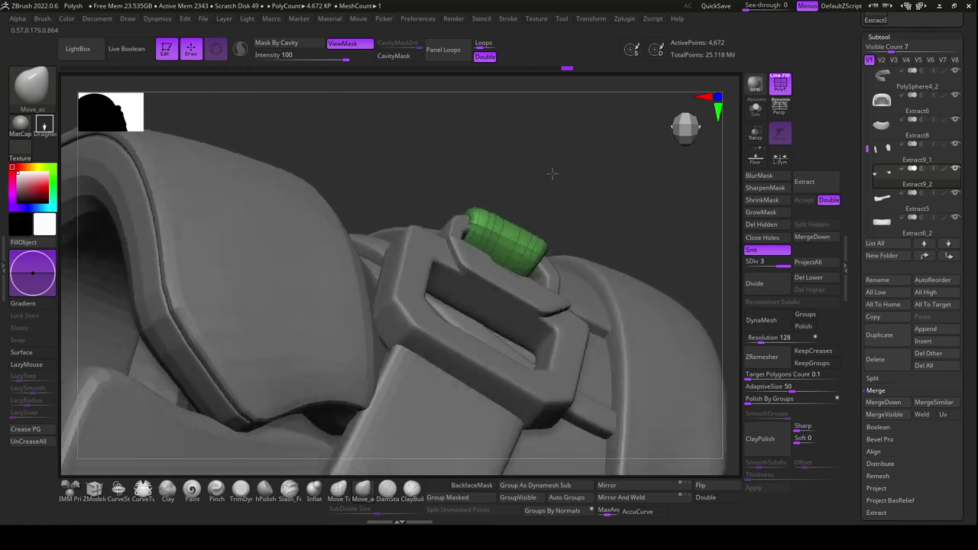
drag(590, 231, 442, 248)
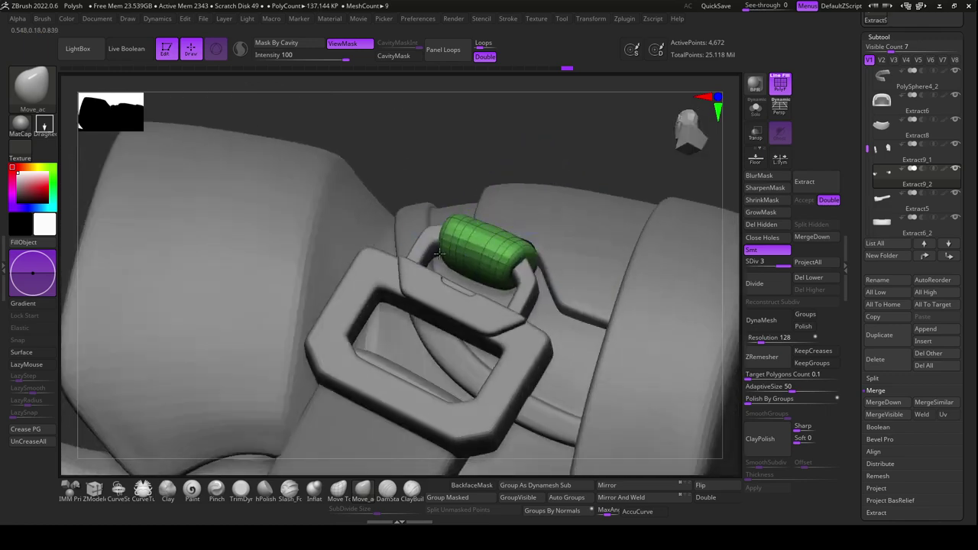
drag(589, 151, 607, 297)
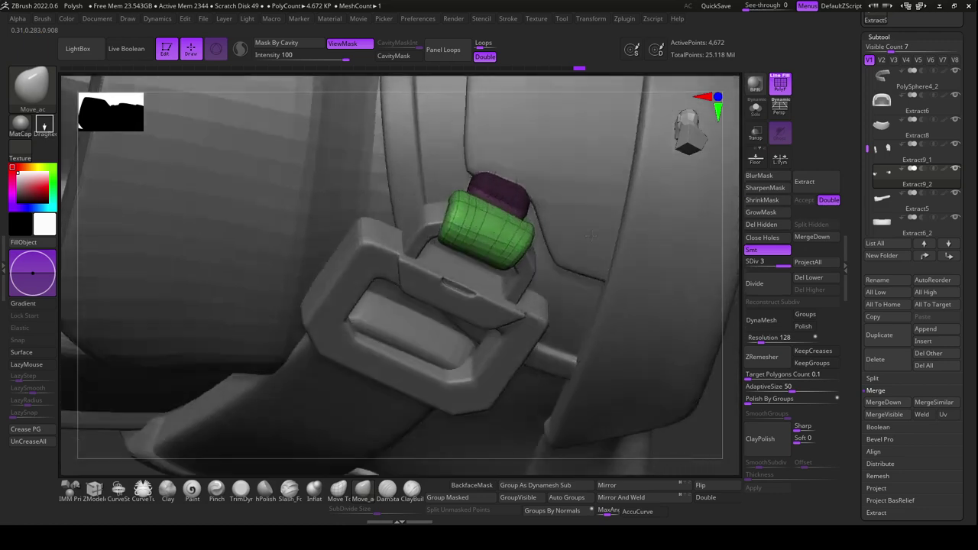
alt+click(495, 223)
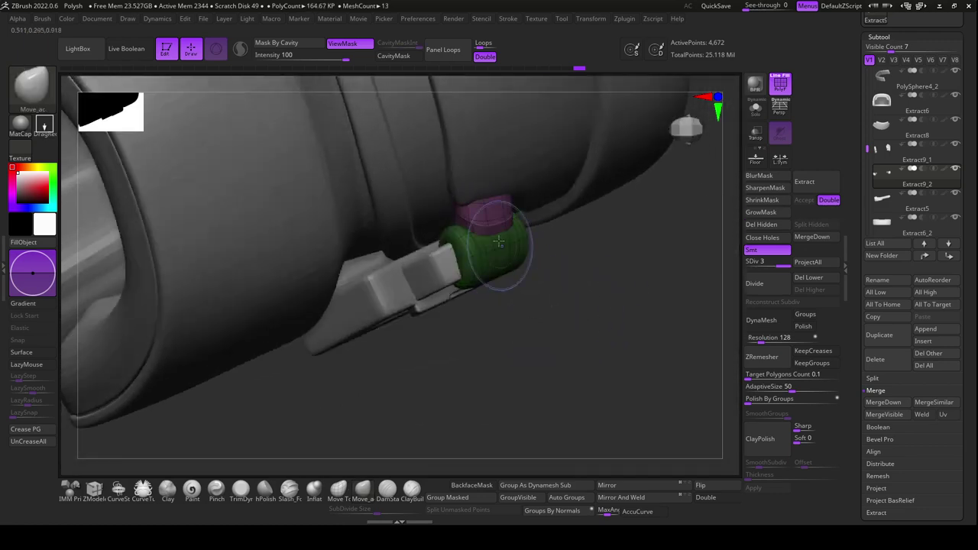
drag(462, 213, 521, 199)
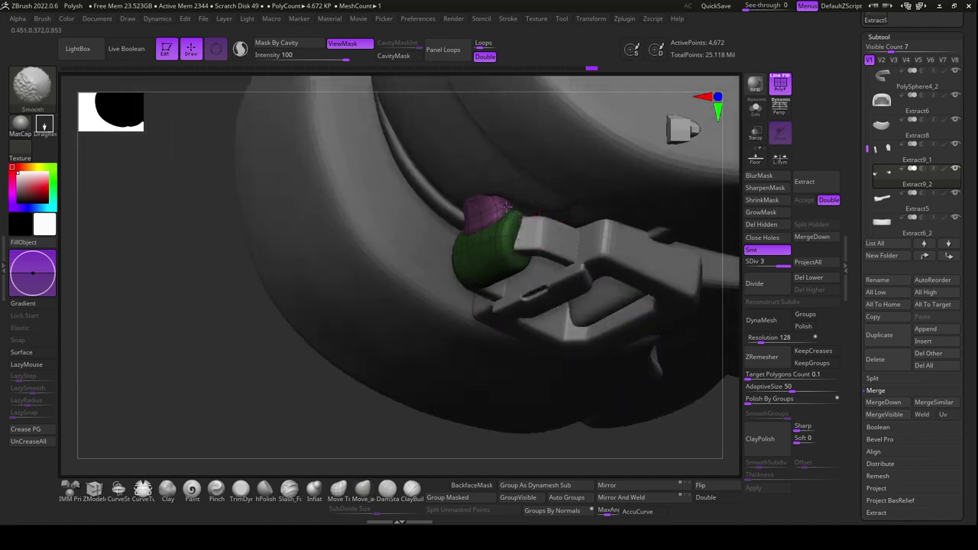
mouse_move(382, 338)
mouse_down()
mouse_move(362, 430)
mouse_move(386, 356)
mouse_up()
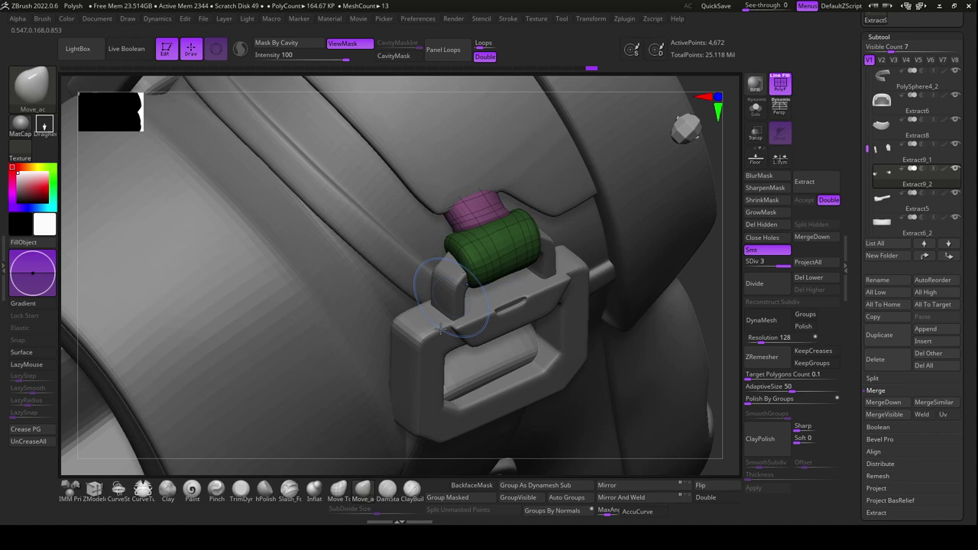
Pull the purple strap section up toward the ankle band with Move_ac and smooth it to blend in
click(387, 489)
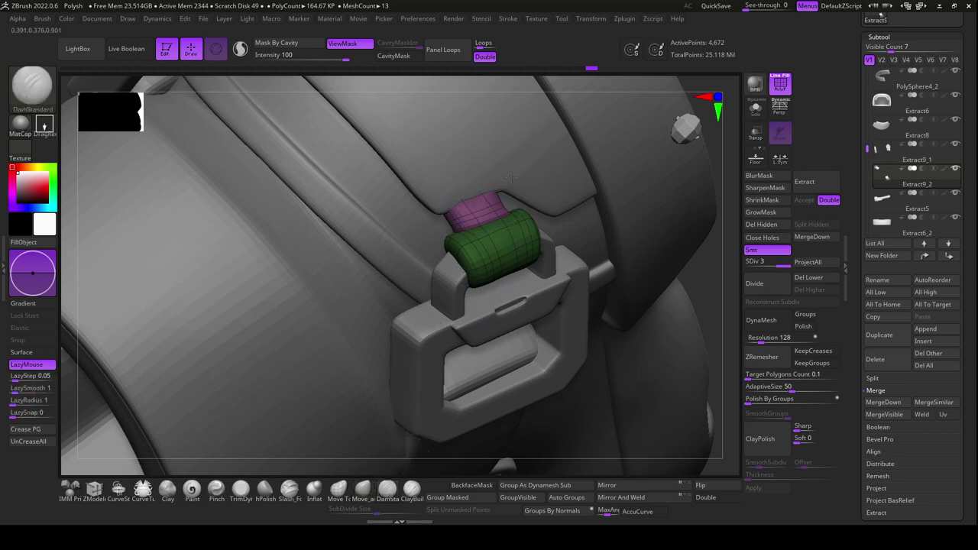
key(shift)
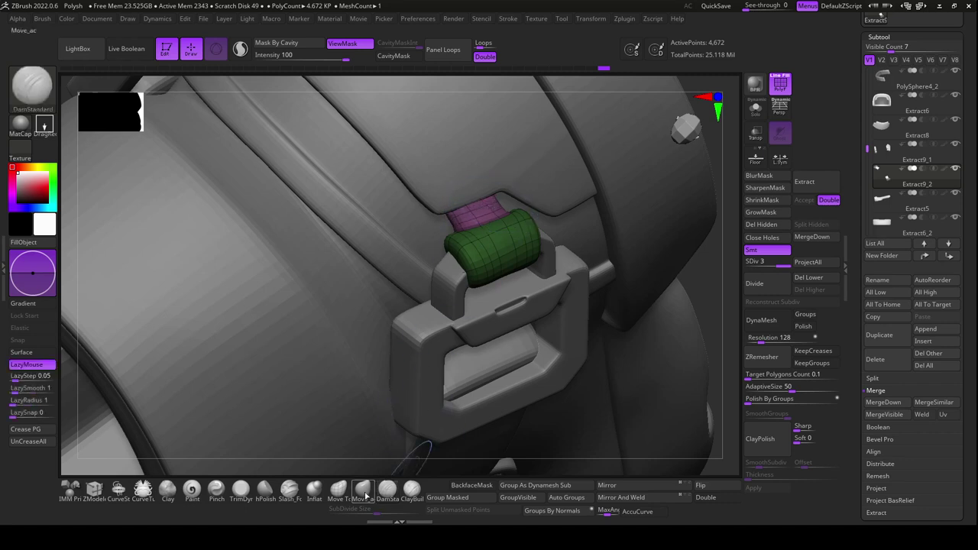
click(363, 493)
drag(718, 279, 618, 273)
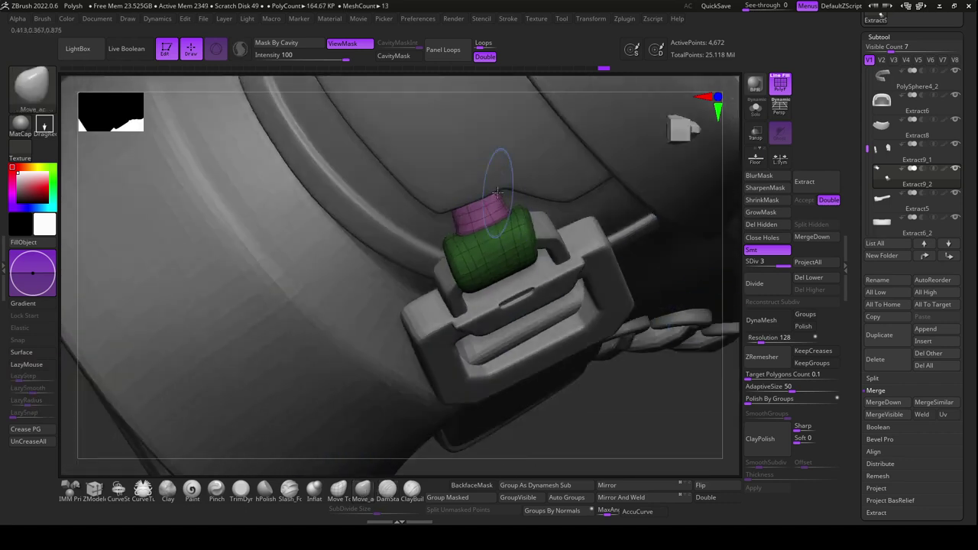
drag(503, 194, 441, 200)
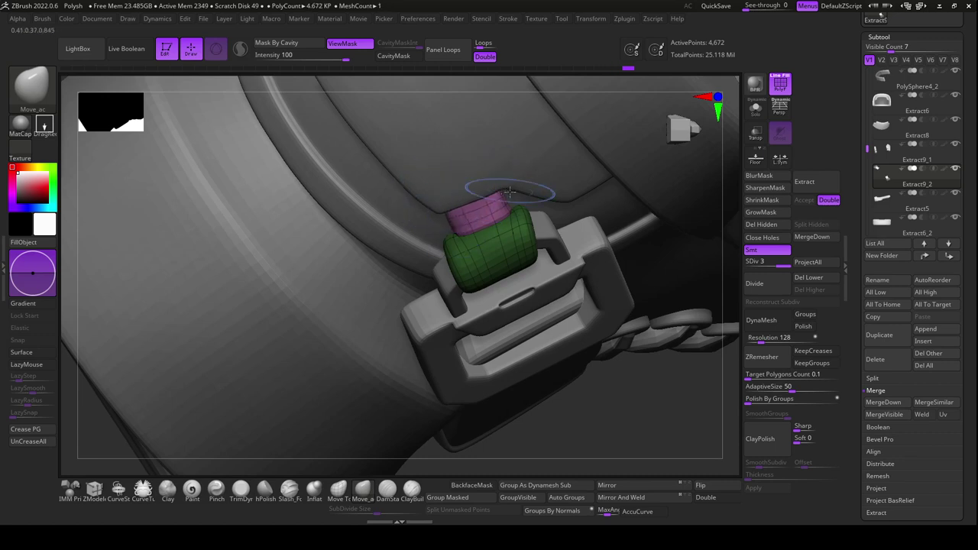
key(shift)
shift+drag(498, 196, 493, 205)
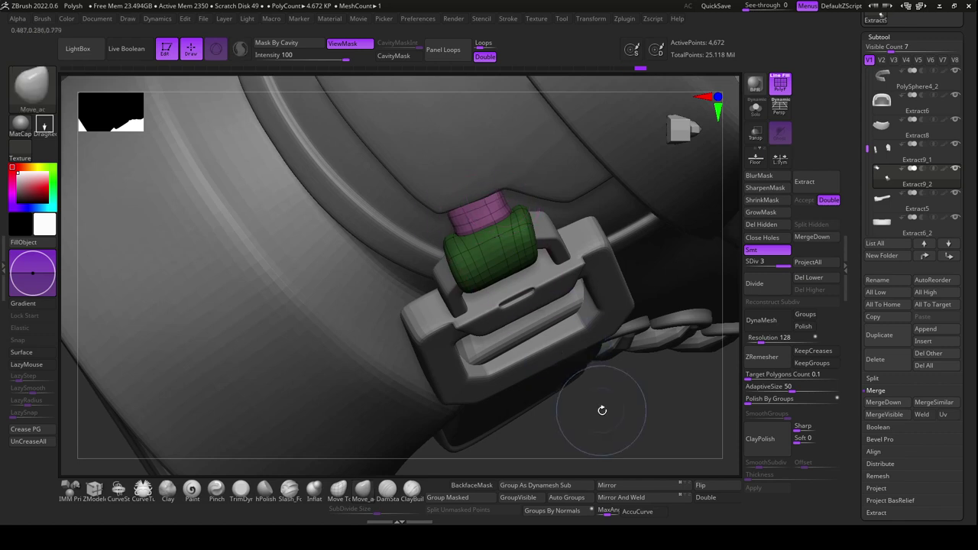
drag(603, 409, 601, 426)
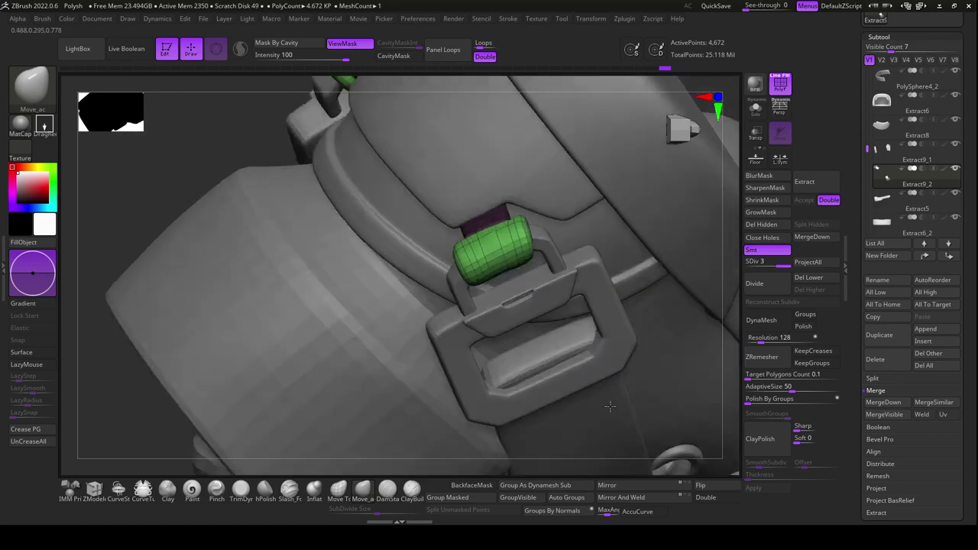
Nudge the green strap tip's lower edge snugly around the buckle loop, inspect it, then select Extract9_1
right_drag(619, 432, 533, 279)
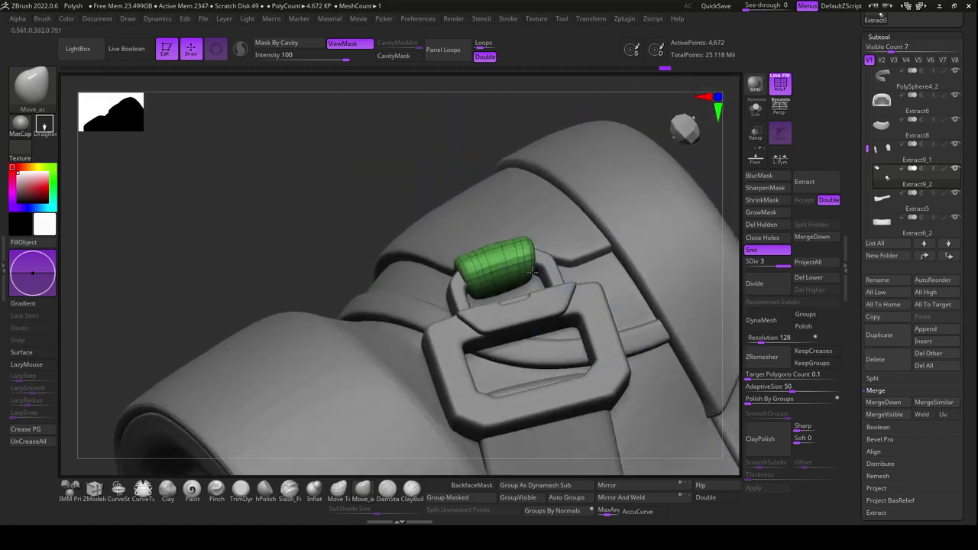
mouse_move(528, 277)
mouse_down()
mouse_move(485, 288)
mouse_move(519, 275)
mouse_up()
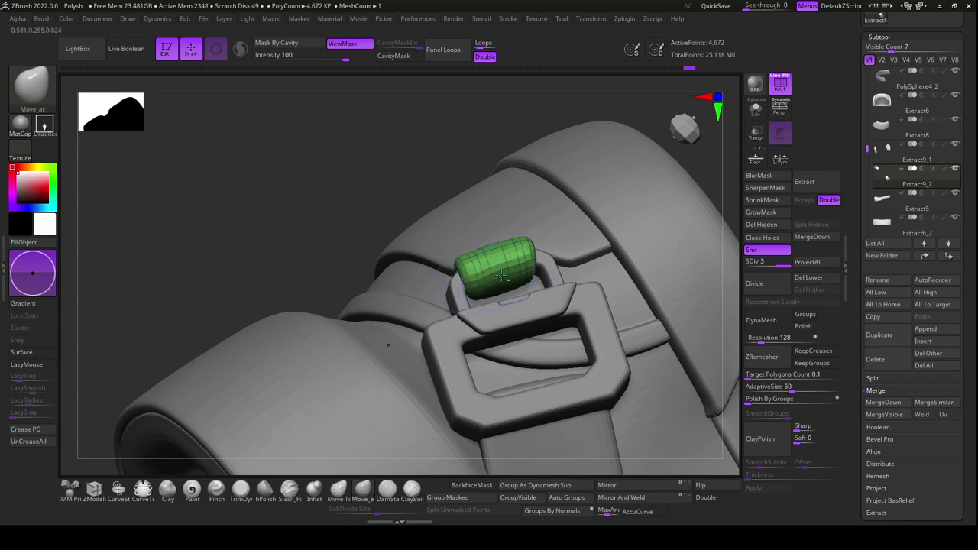
right_drag(528, 271, 634, 257)
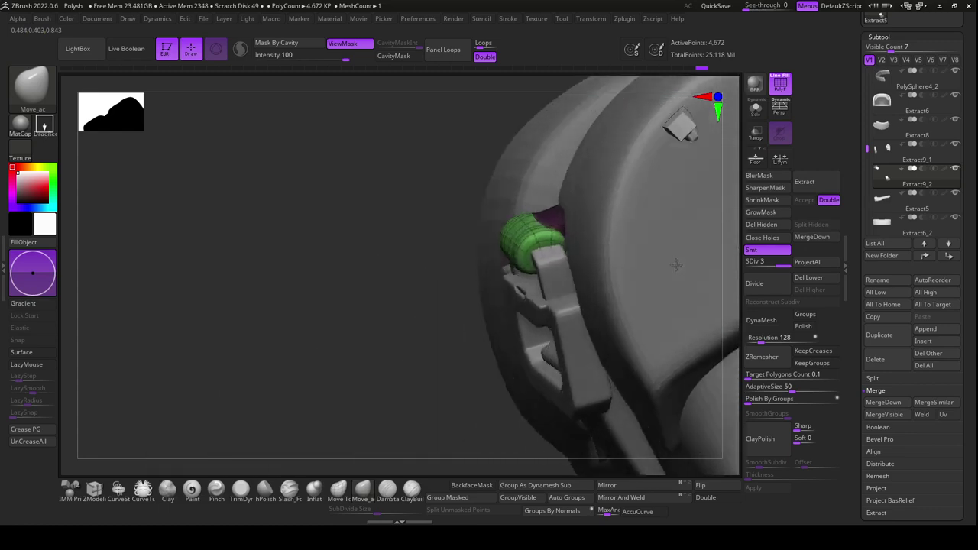
key(space)
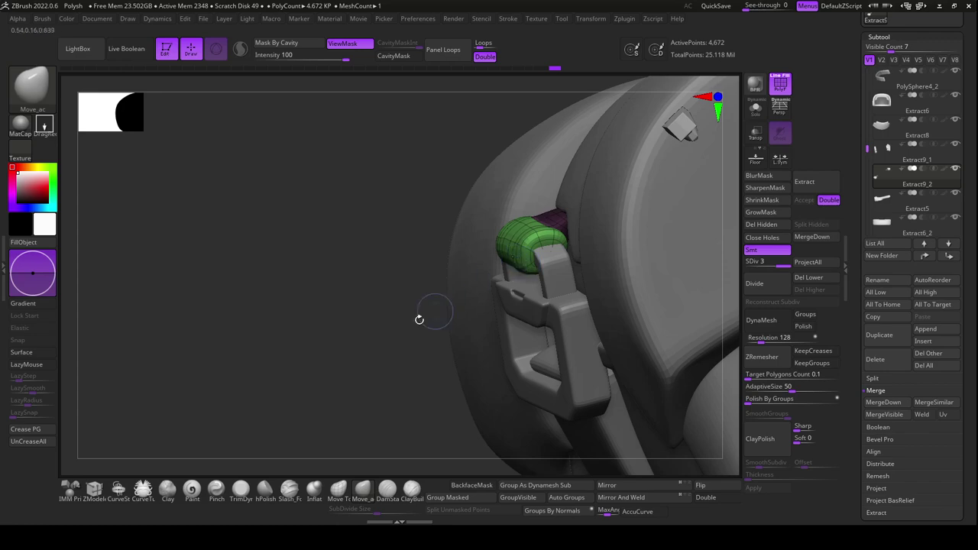
right_drag(419, 320, 503, 262)
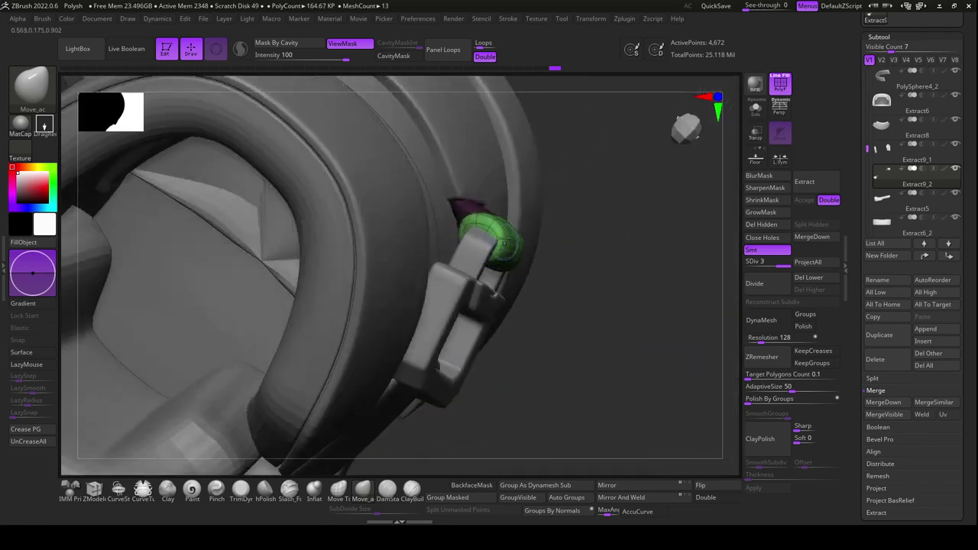
key(space)
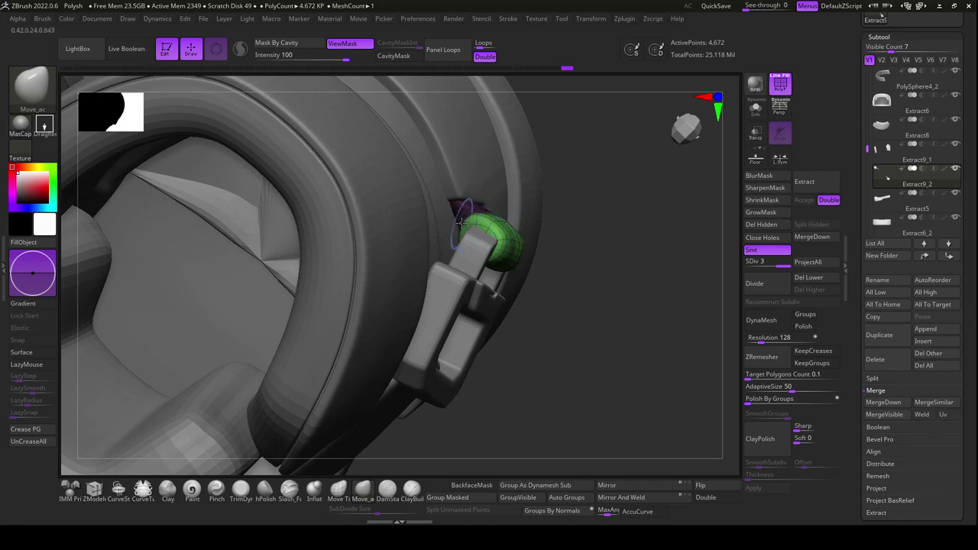
mouse_move(603, 204)
right_down()
mouse_move(592, 299)
mouse_move(501, 233)
right_up()
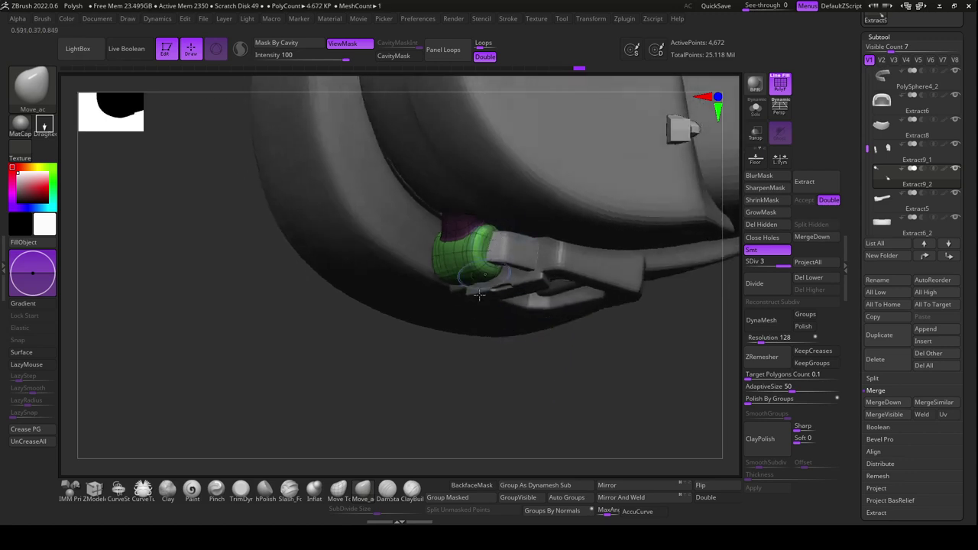
right_drag(498, 227, 520, 367)
right_drag(497, 239, 492, 236)
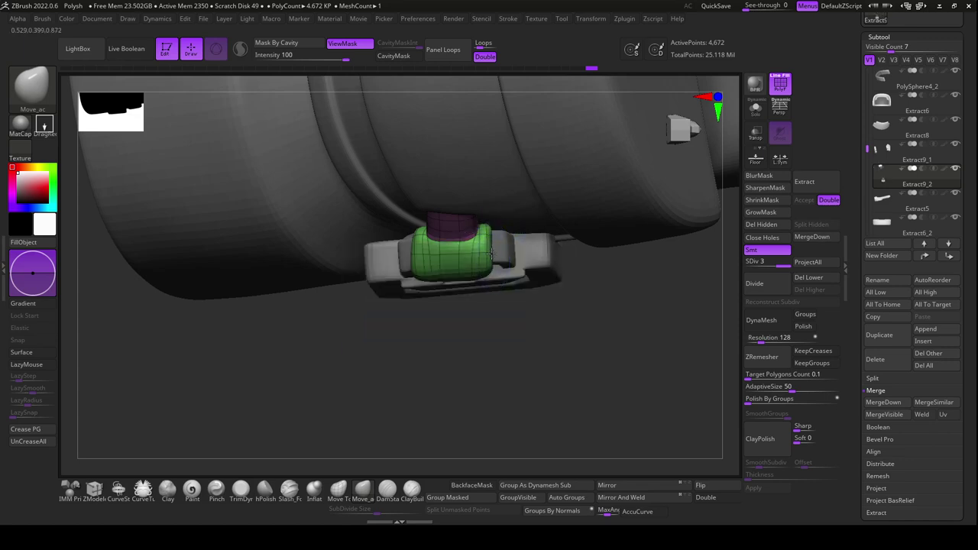
mouse_move(485, 289)
right_down()
mouse_move(416, 273)
mouse_move(411, 252)
right_up()
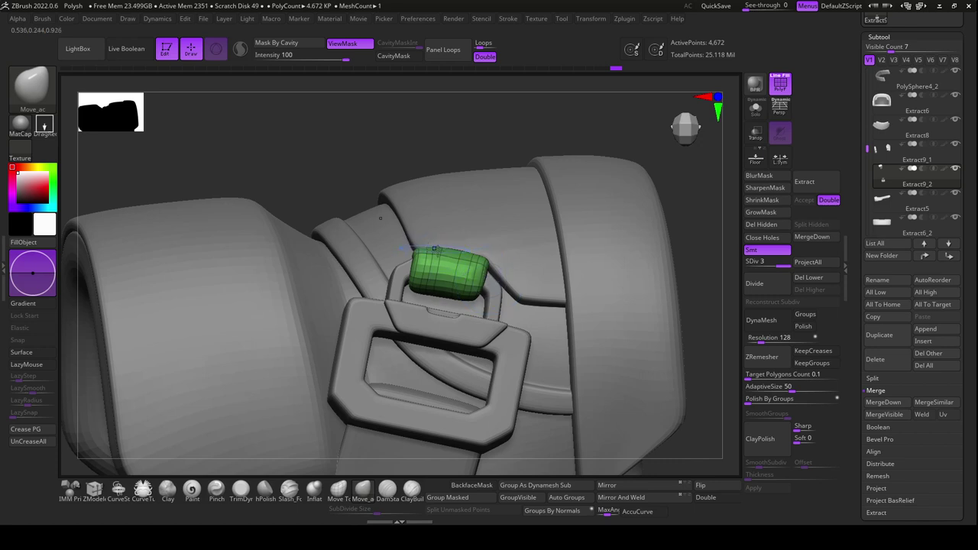
alt+click(422, 290)
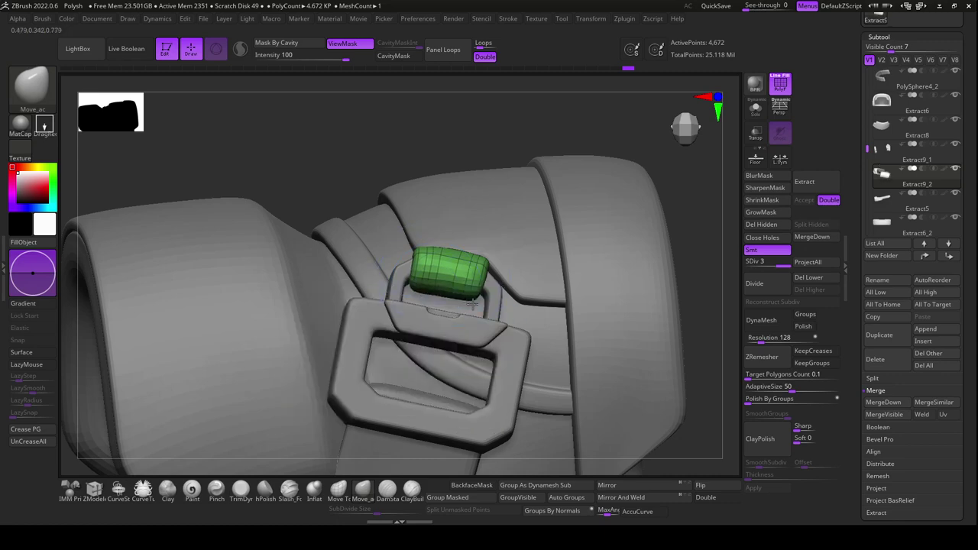
right_drag(542, 259, 672, 337)
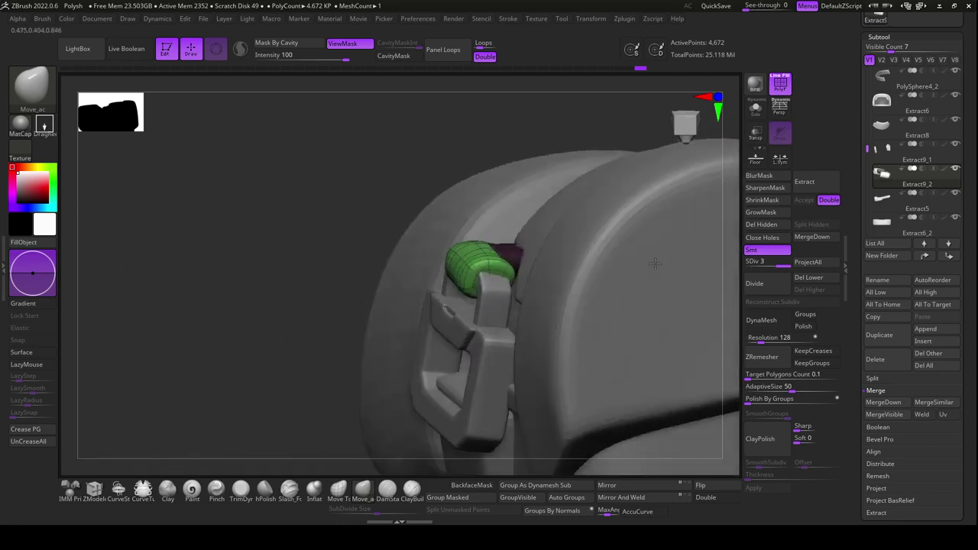
Subdivide the strap tip up to SDiv 5 with polygroup colouring (PolyF) turned off
key(ctrl+d)
key(ctrl+h)
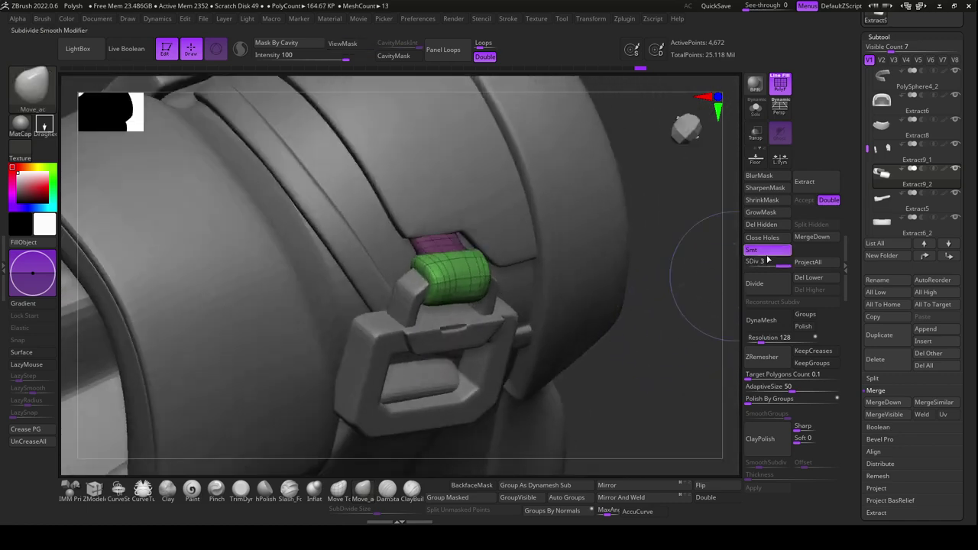
click(388, 490)
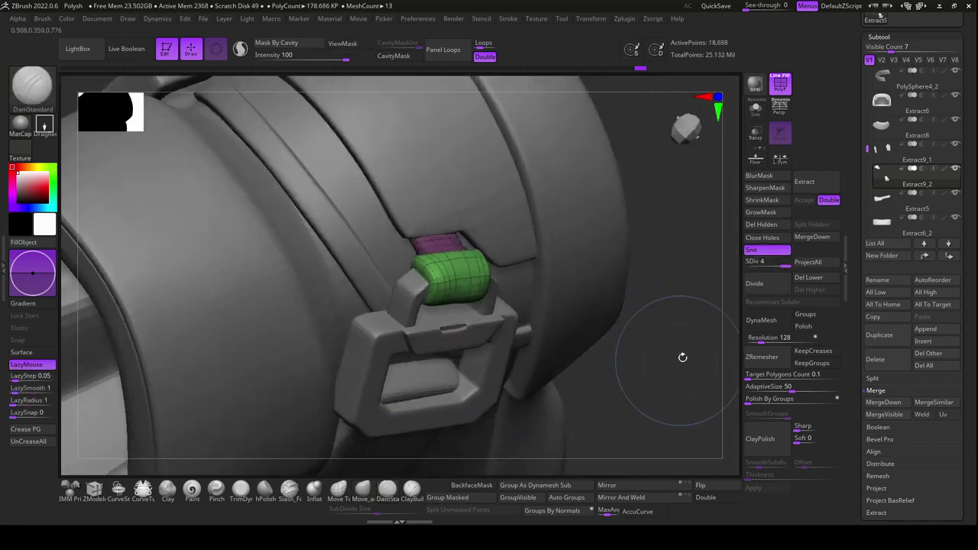
right_drag(683, 355, 512, 329)
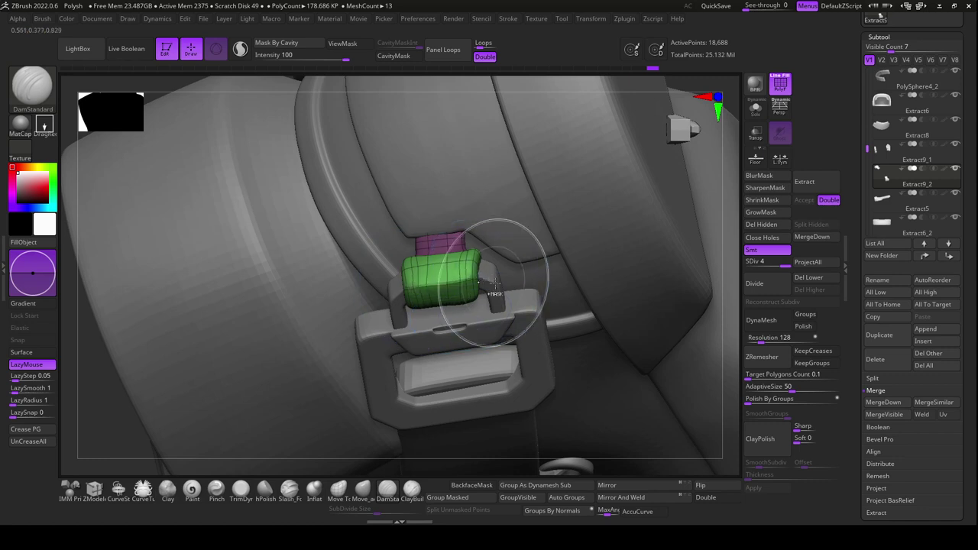
click(779, 83)
right_click(428, 336)
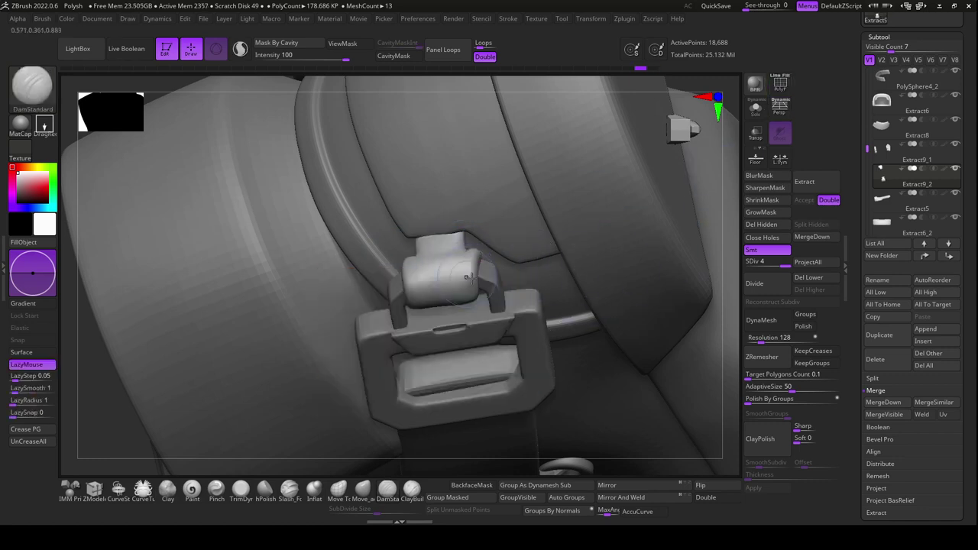
mouse_move(736, 229)
right_down()
mouse_move(739, 304)
mouse_move(660, 271)
right_up()
click(757, 284)
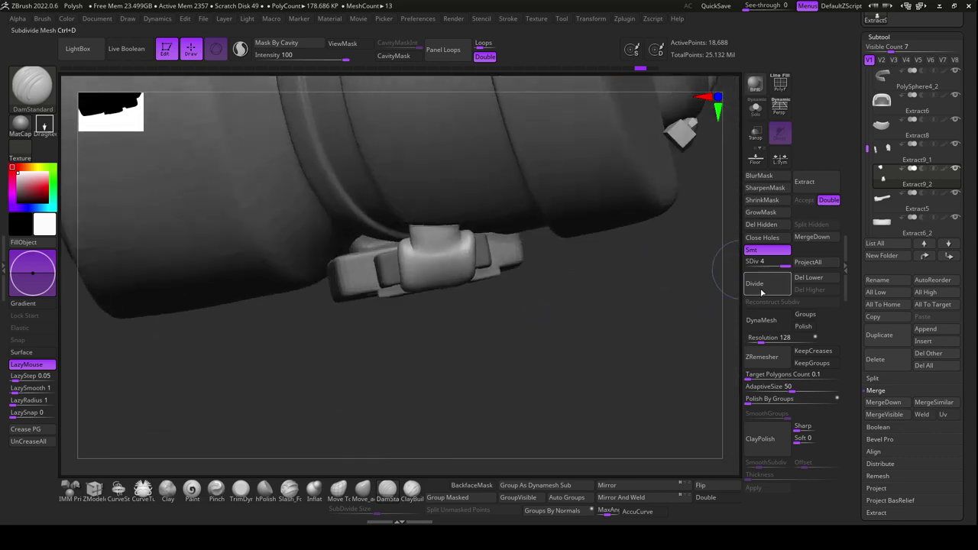
Smooth the strap tip into the buckle knob and pinch a crease along its top
mouse_move(414, 246)
shift+mouse_down()
mouse_move(443, 242)
mouse_move(436, 273)
shift+mouse_up()
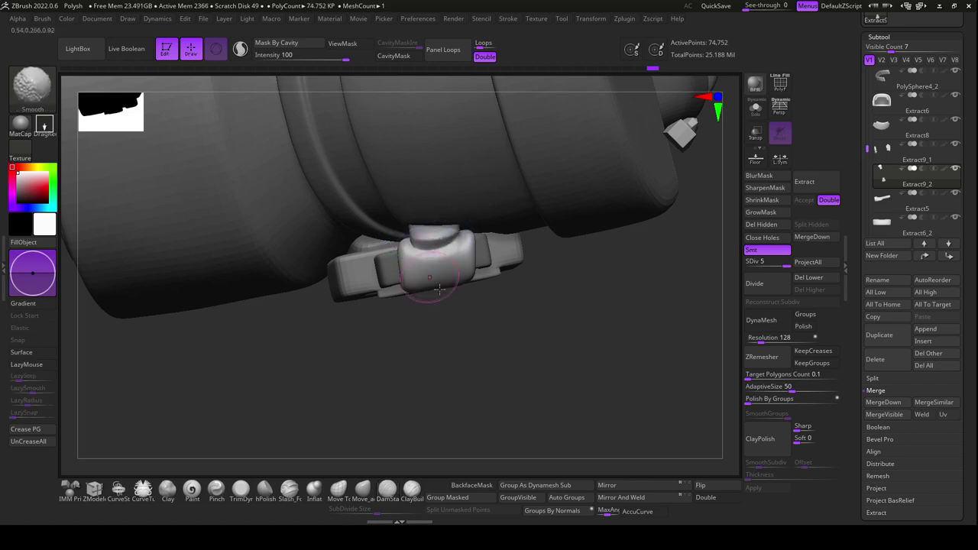
drag(474, 382, 493, 392)
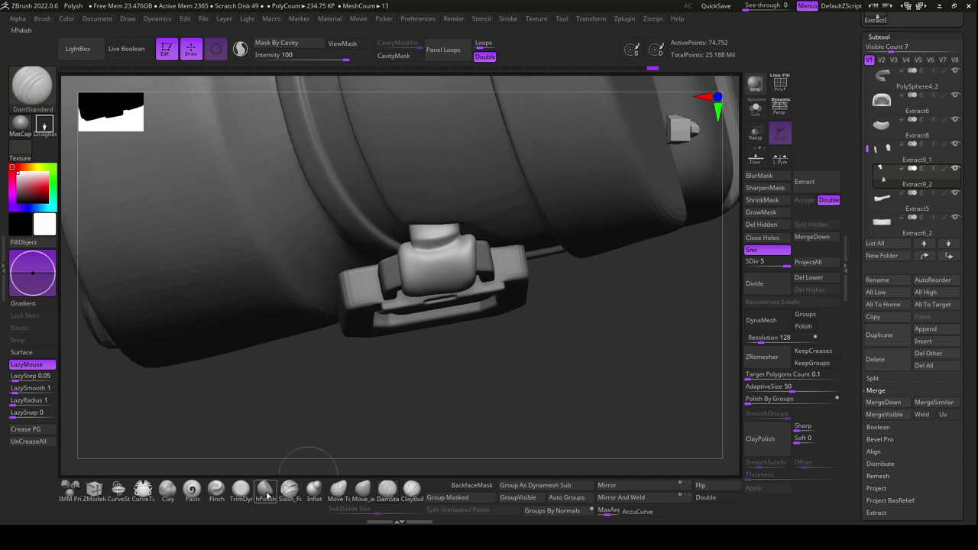
click(217, 491)
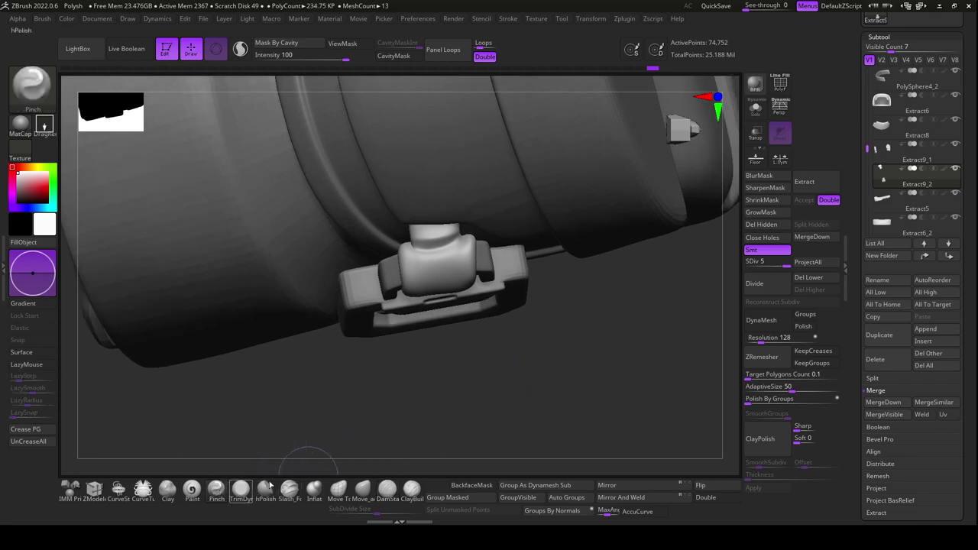
drag(449, 224, 458, 239)
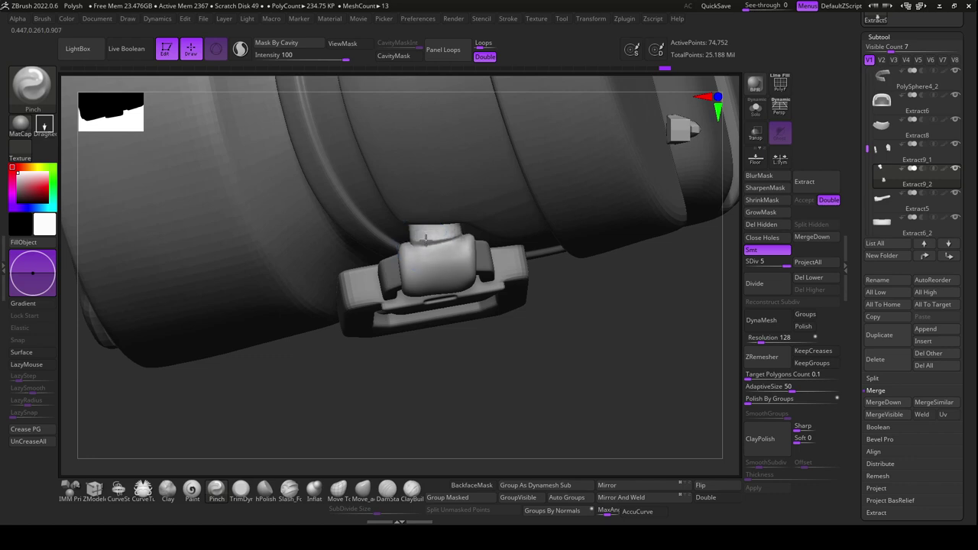
drag(479, 351, 494, 327)
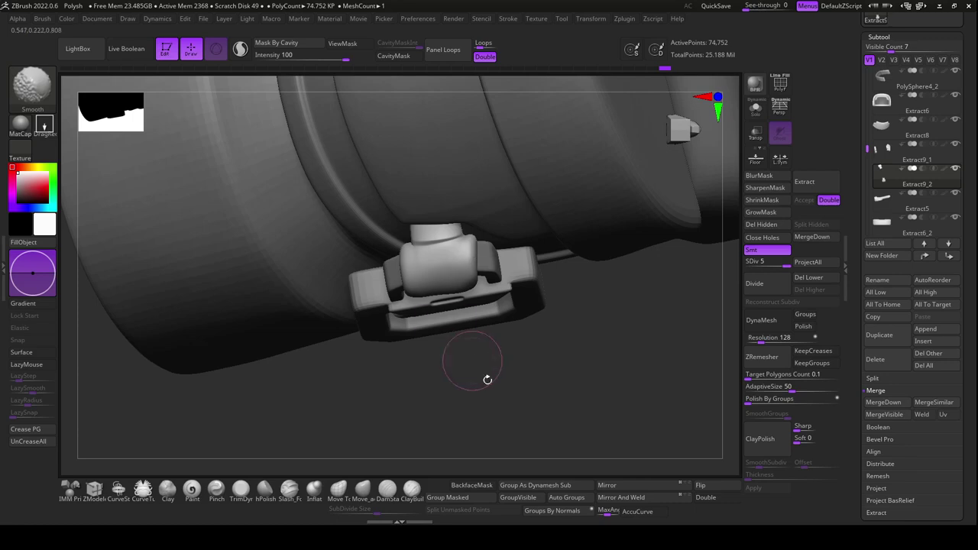
drag(488, 380, 496, 375)
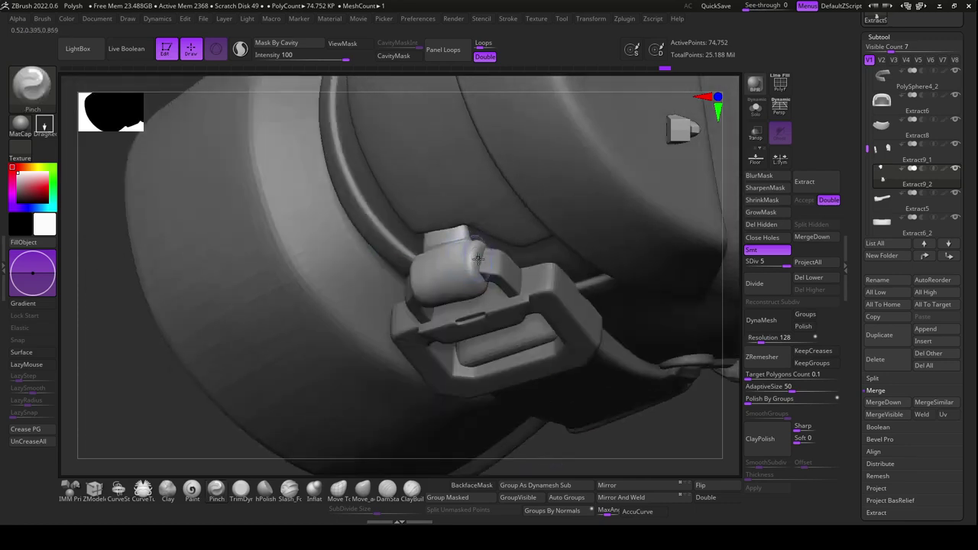
click(388, 489)
mouse_move(600, 451)
mouse_down()
mouse_move(573, 465)
mouse_move(480, 259)
mouse_up()
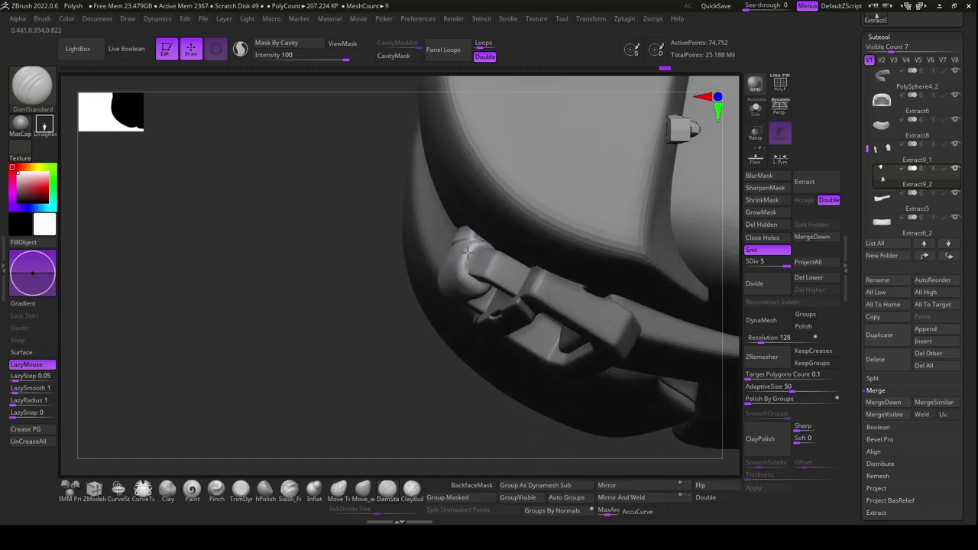
Smooth the wrapped strap tip from several angles, then divide the buckle to SDiv 6 (299,008 points)
mouse_move(448, 360)
mouse_down()
mouse_move(476, 428)
mouse_move(467, 266)
mouse_up()
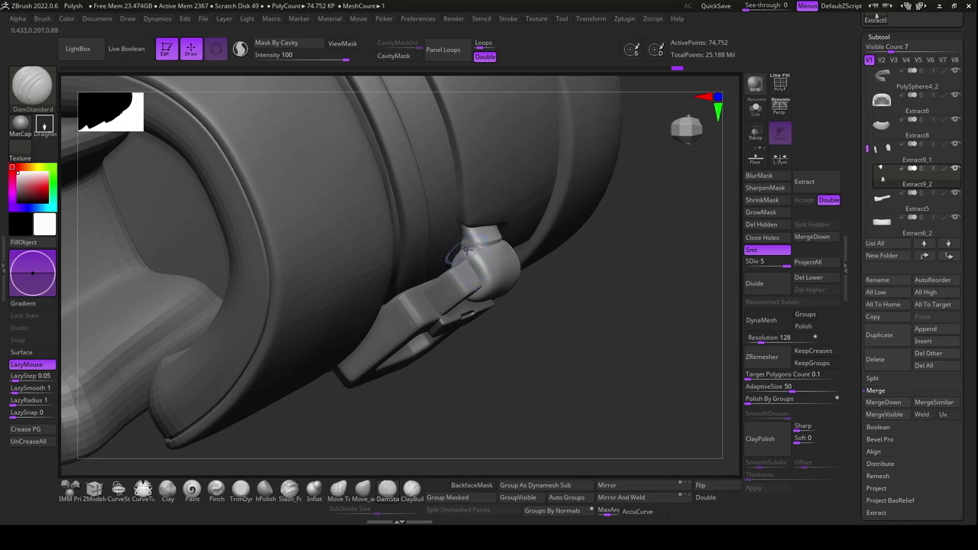
drag(566, 396, 523, 307)
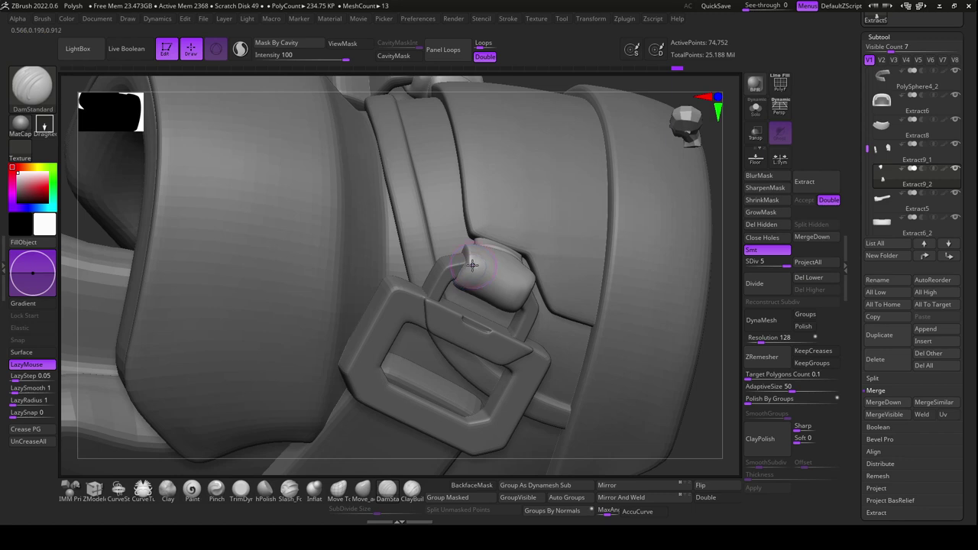
key(shift)
drag(716, 328, 711, 340)
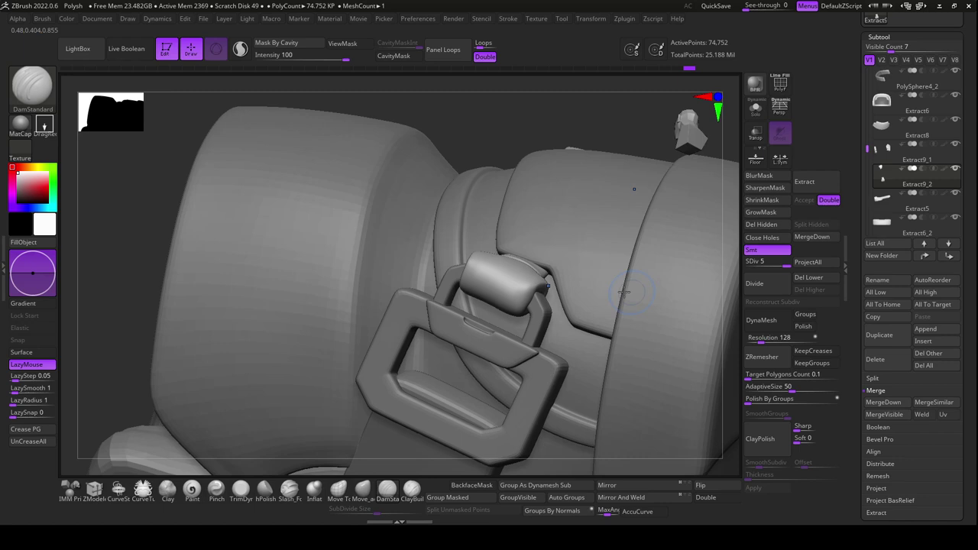
key(shift)
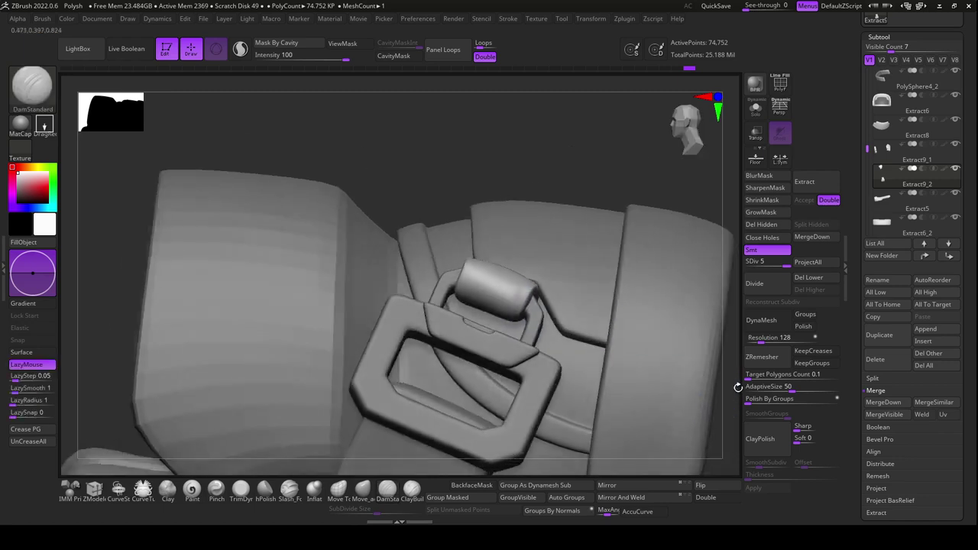
drag(732, 413, 561, 344)
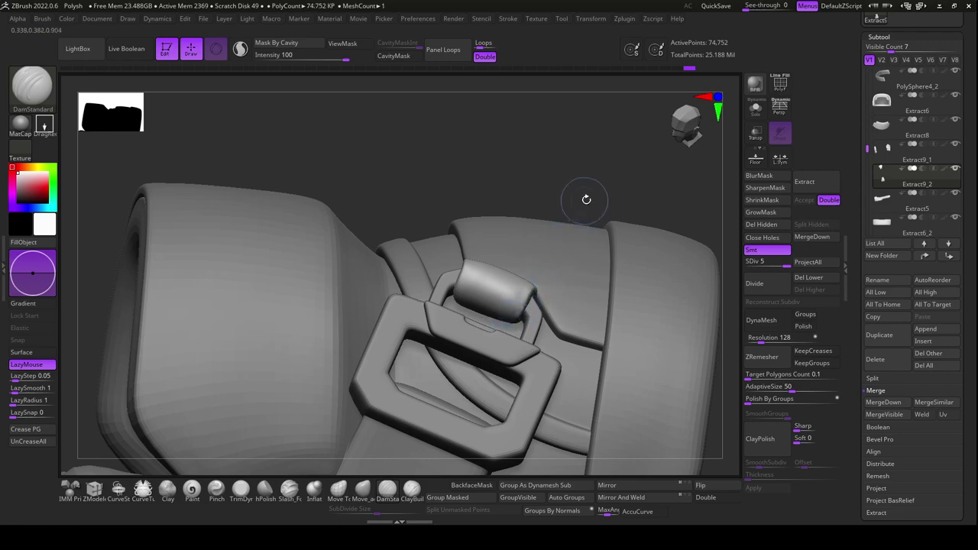
drag(585, 199, 513, 281)
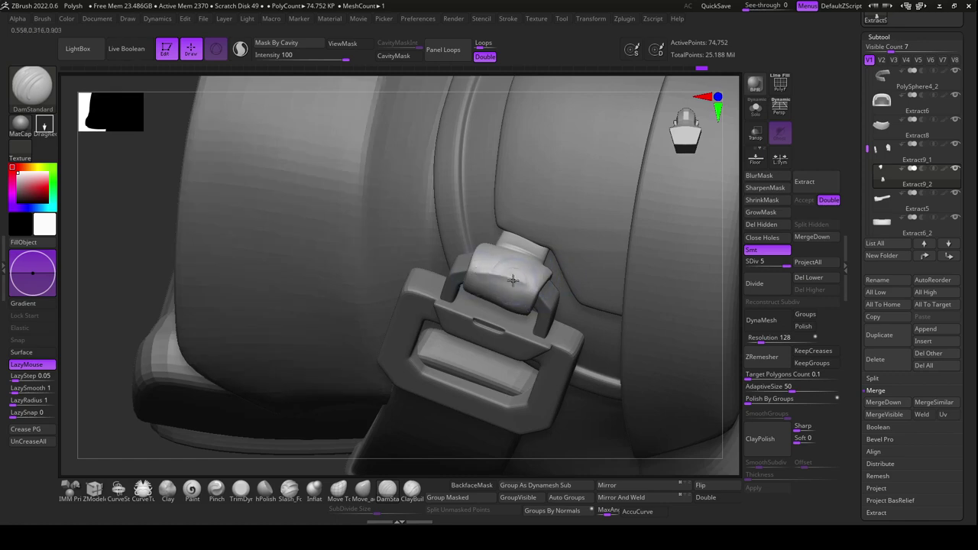
mouse_move(568, 466)
mouse_down()
mouse_move(583, 424)
mouse_move(473, 306)
mouse_up()
click(756, 283)
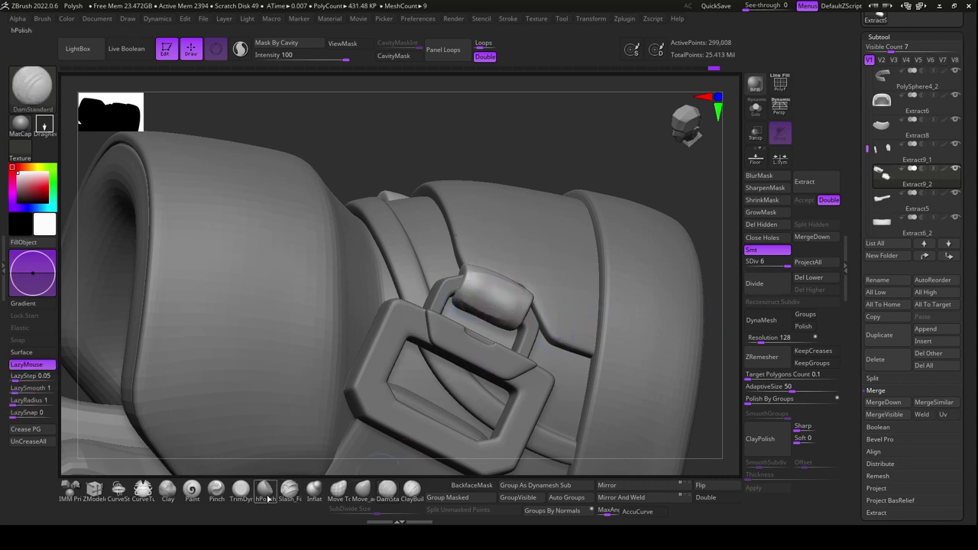
Flatten the buckle roller's top with TrimDynamic, redoing one stroke, then soften its edges
click(240, 491)
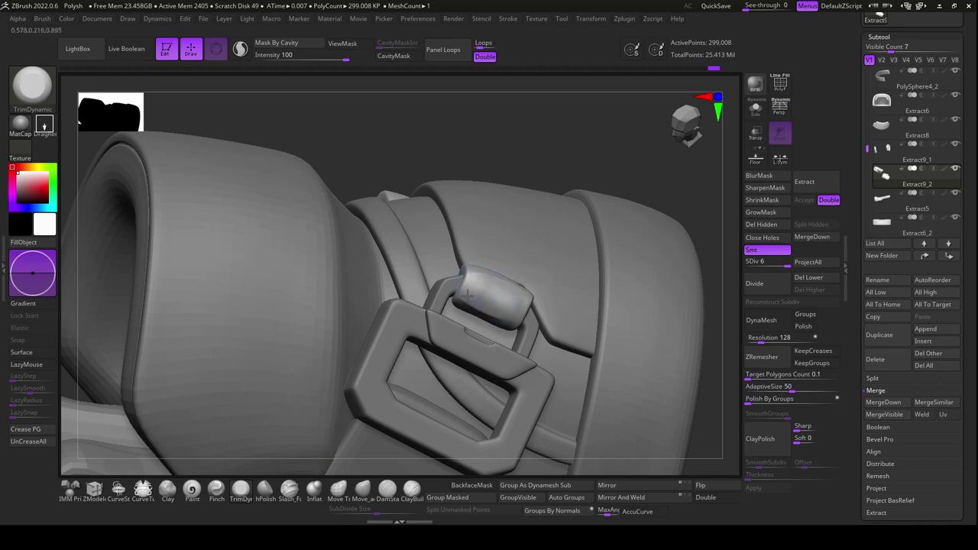
drag(505, 305, 519, 300)
key(ctrl+z)
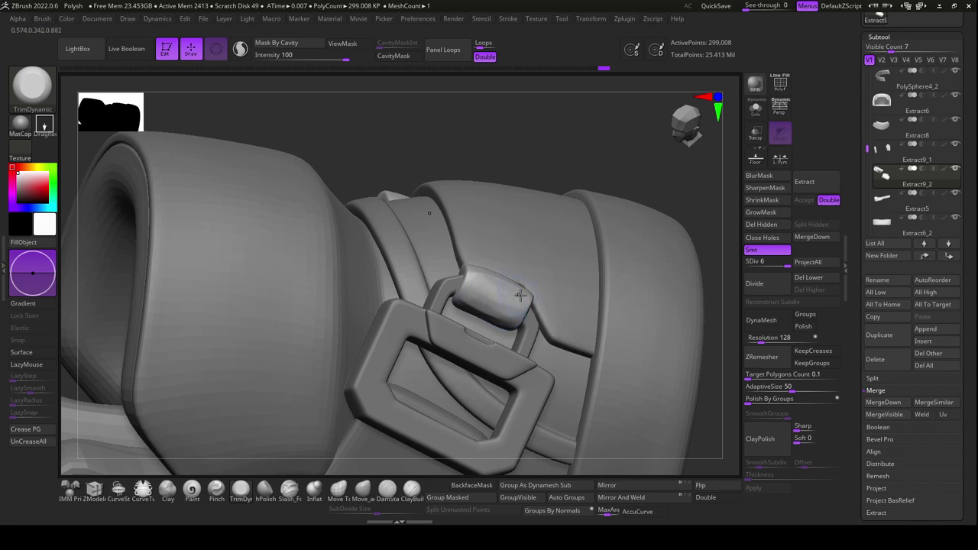
drag(519, 305, 495, 297)
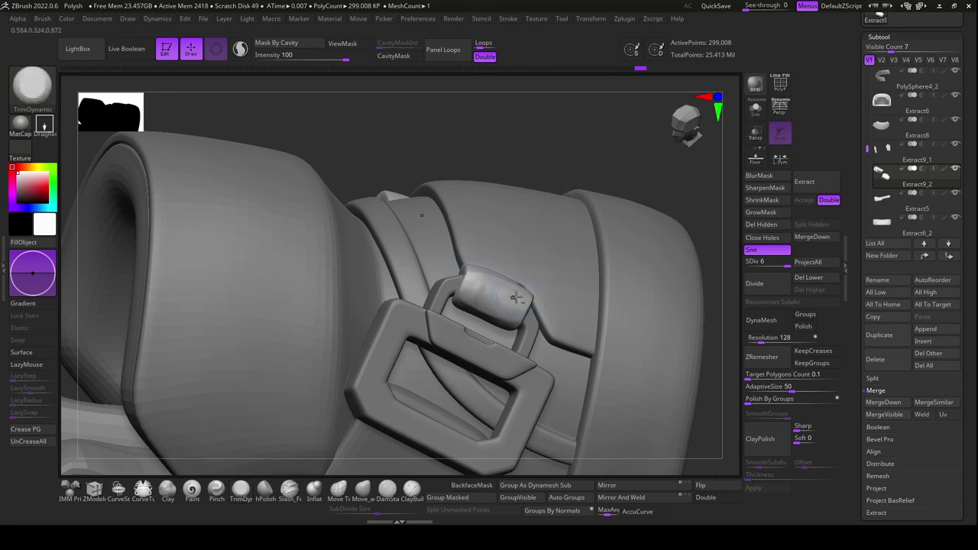
mouse_move(570, 153)
mouse_down()
mouse_move(556, 274)
mouse_move(516, 285)
mouse_up()
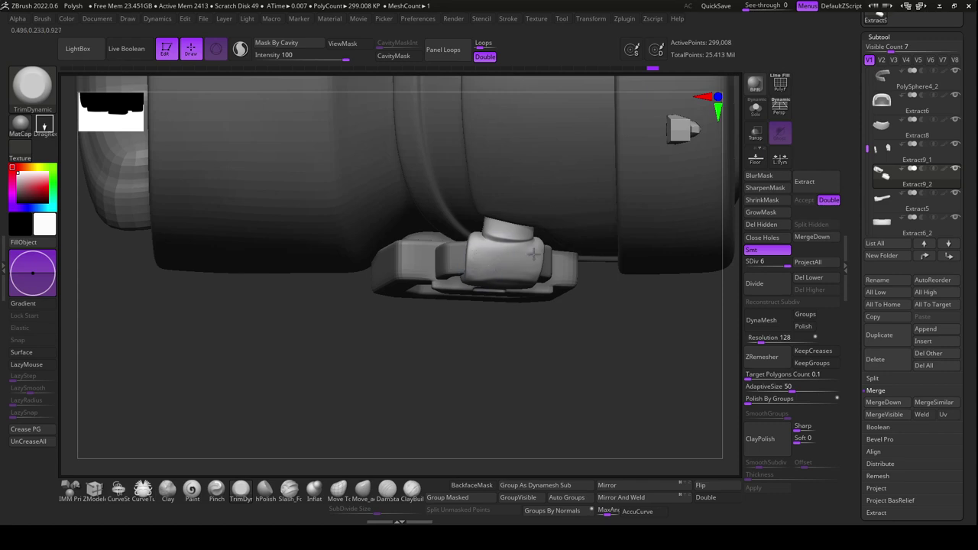
drag(535, 254, 502, 250)
drag(565, 382, 484, 279)
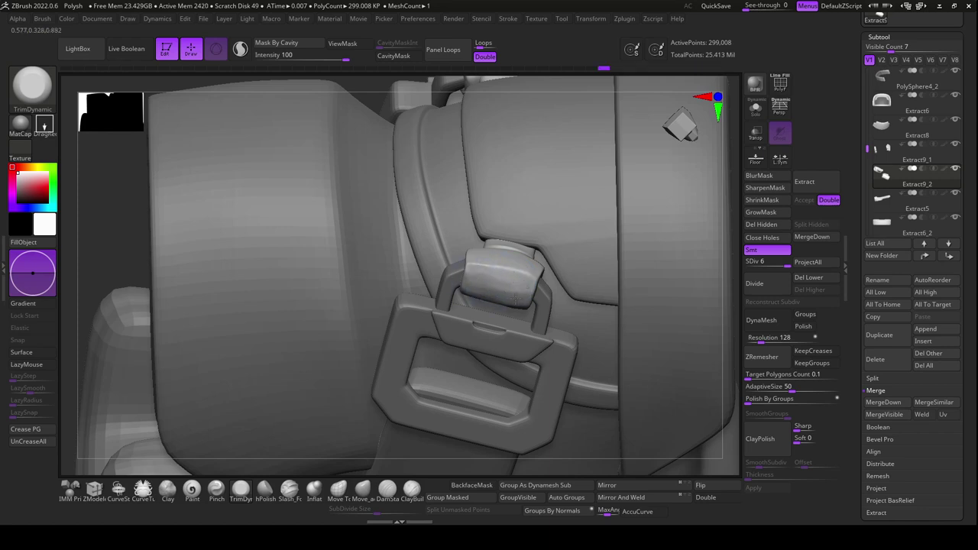
key(shift)
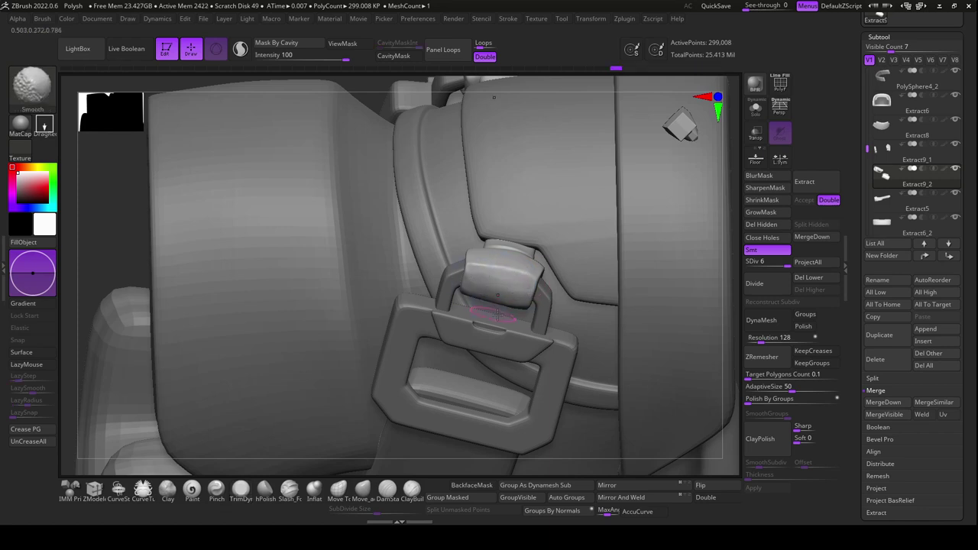
mouse_move(730, 302)
mouse_down()
mouse_move(690, 278)
mouse_move(670, 293)
mouse_move(644, 332)
mouse_move(653, 321)
mouse_move(675, 367)
mouse_up()
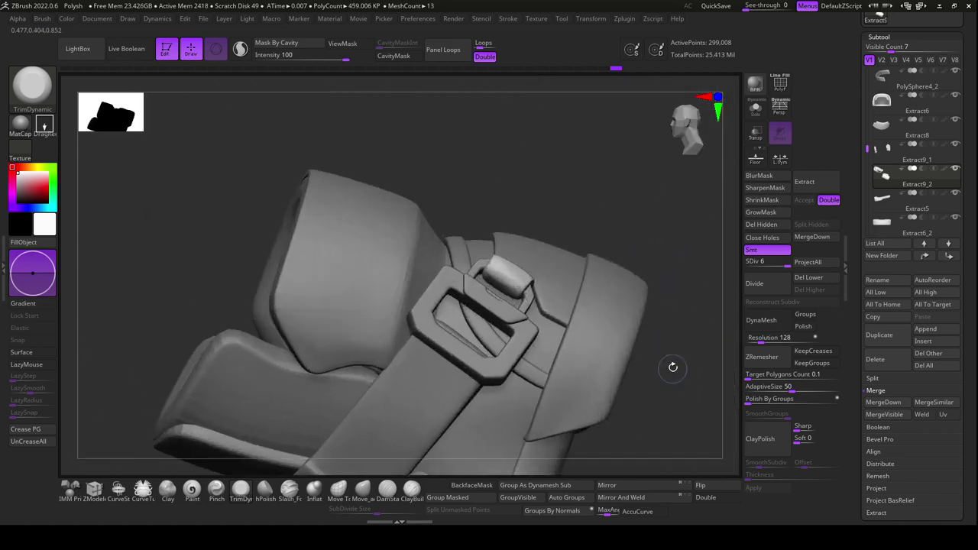
click(753, 115)
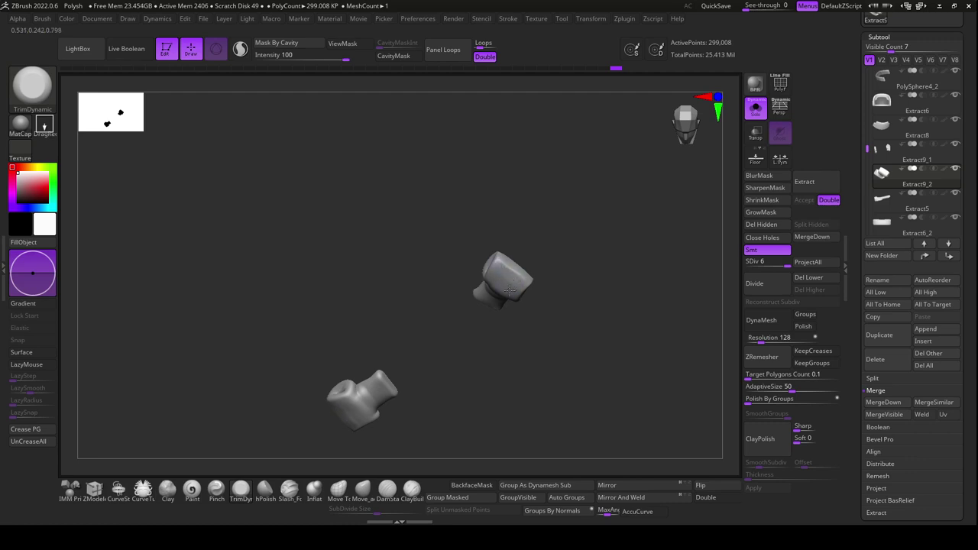
mouse_move(545, 274)
mouse_down()
mouse_move(527, 270)
mouse_move(571, 265)
mouse_up()
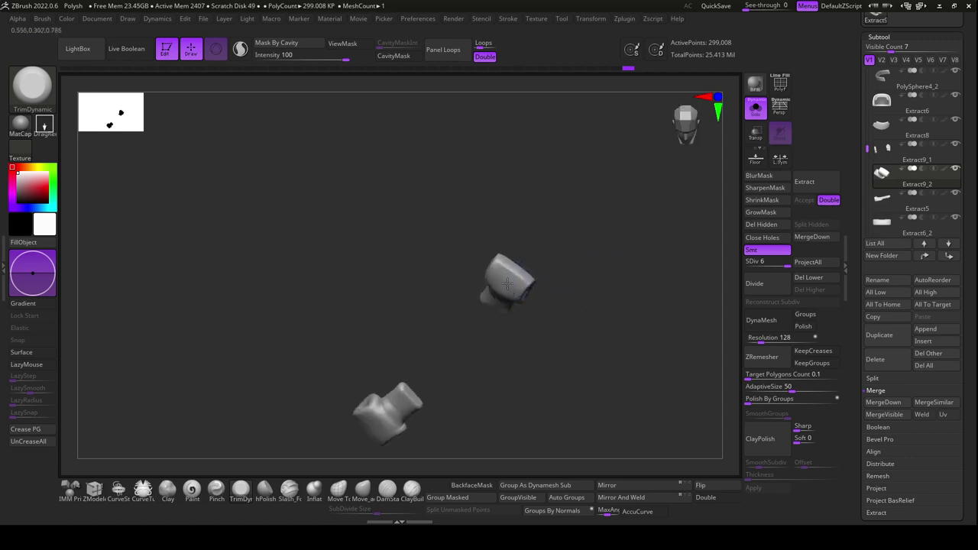
click(755, 107)
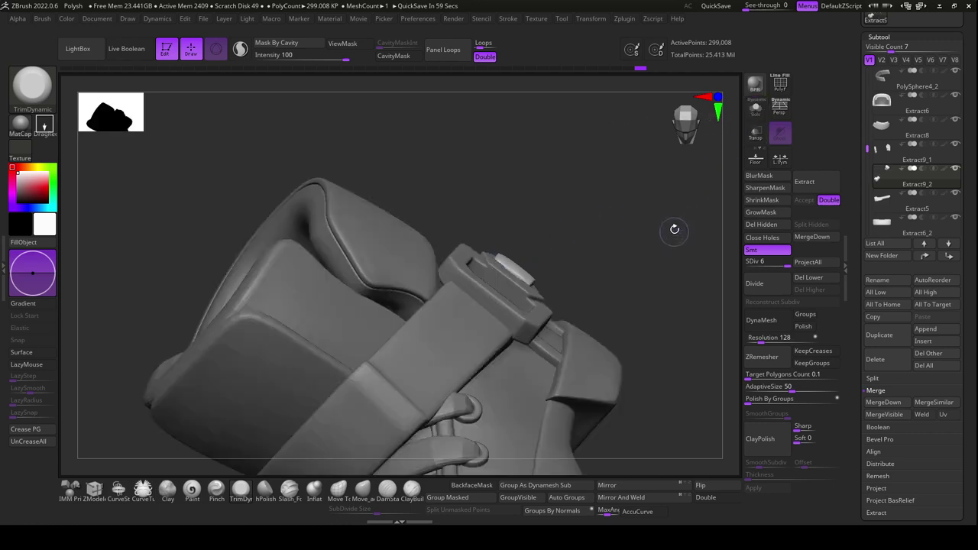
drag(675, 229, 653, 351)
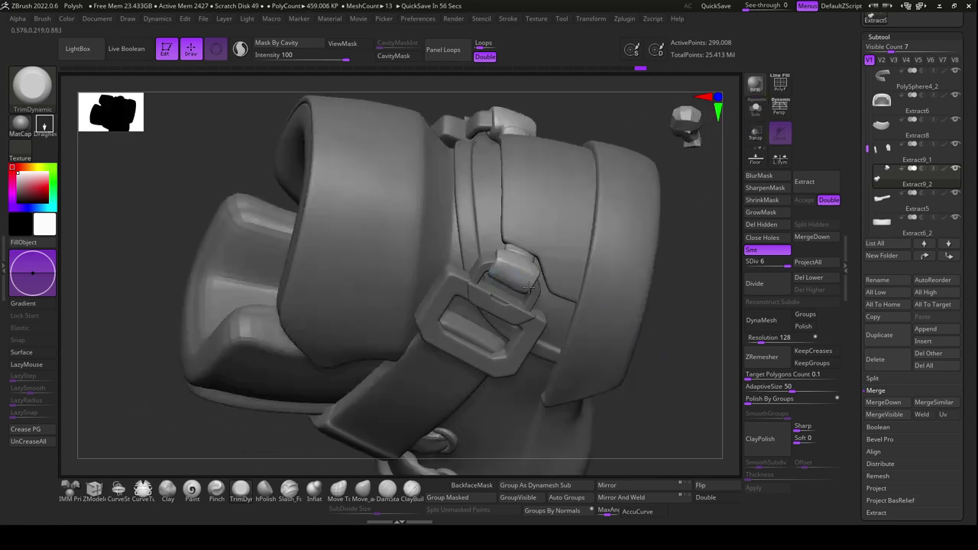
mouse_move(662, 343)
mouse_down()
mouse_move(647, 405)
mouse_move(603, 400)
mouse_up()
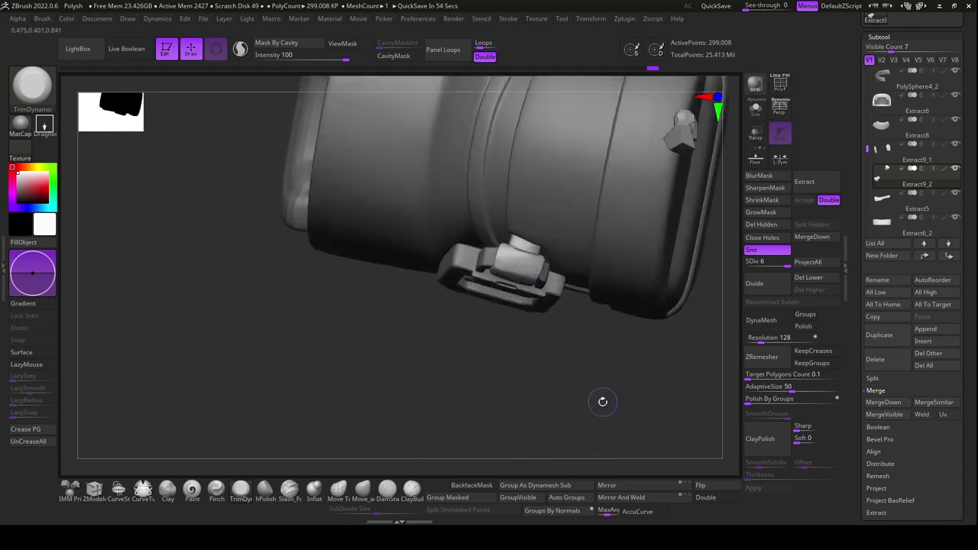
click(363, 489)
key(space)
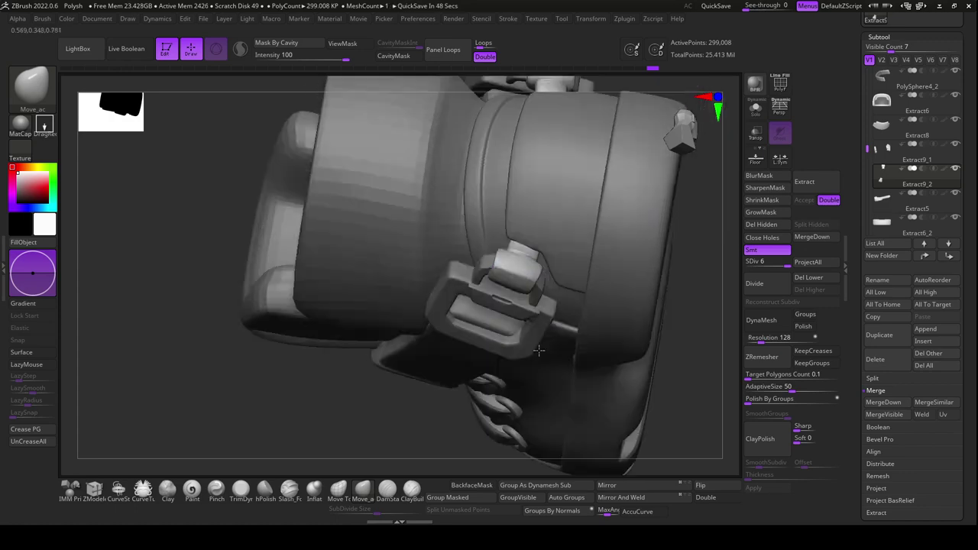
mouse_move(527, 272)
mouse_down()
mouse_move(641, 239)
mouse_move(517, 263)
mouse_up()
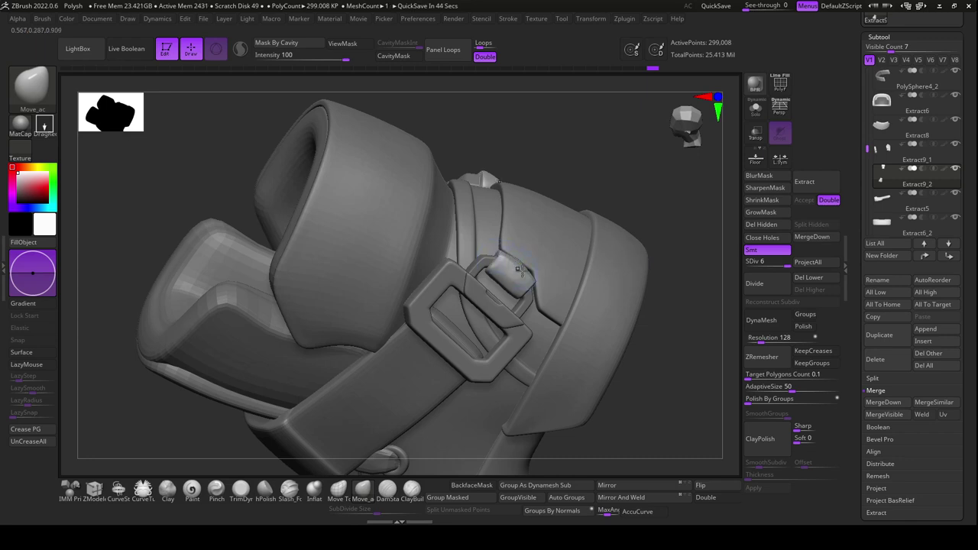
key(space)
mouse_move(672, 311)
mouse_down()
mouse_move(499, 430)
mouse_move(557, 378)
mouse_up()
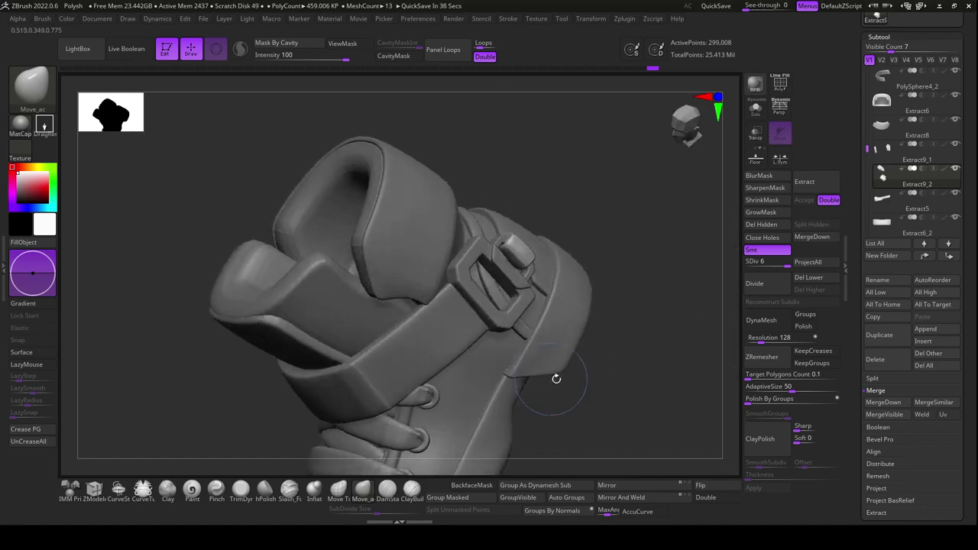
alt+click(437, 346)
mouse_move(437, 346)
mouse_down()
mouse_move(597, 402)
mouse_move(620, 378)
mouse_move(604, 417)
mouse_move(646, 377)
mouse_up()
Load the CurveStrapSnap brush and orbit around the boot to inspect the PolySphere4_2 ankle strap
key(space)
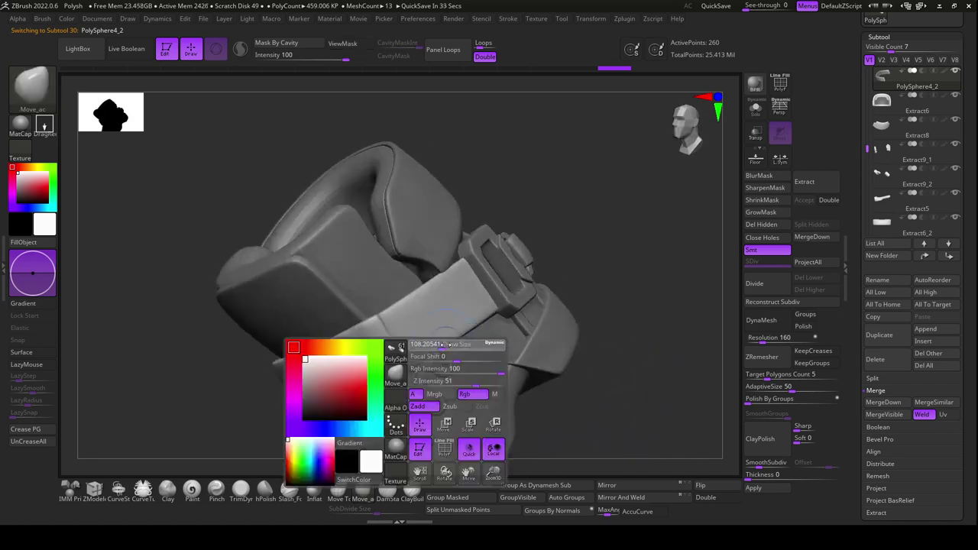
drag(547, 362, 450, 333)
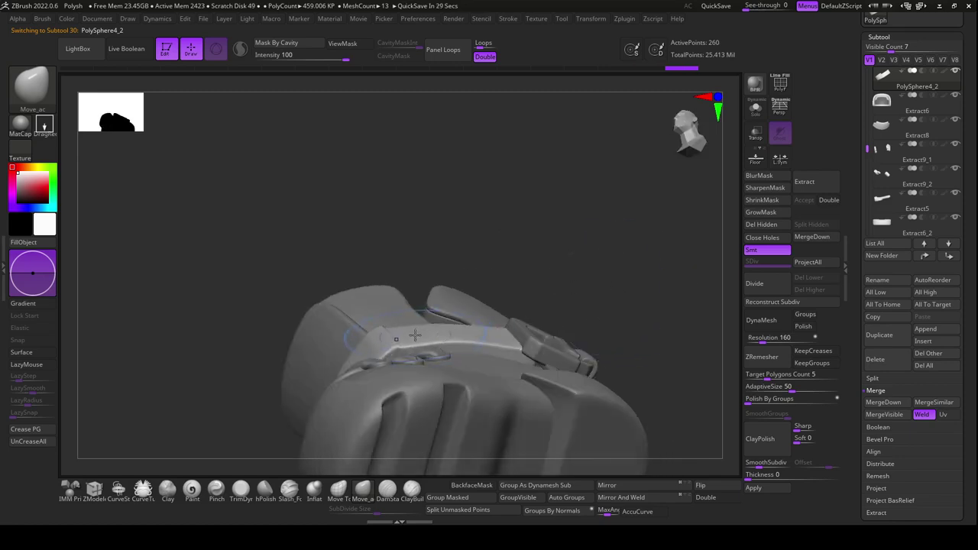
mouse_move(415, 335)
mouse_down()
mouse_move(428, 337)
mouse_move(412, 327)
mouse_up()
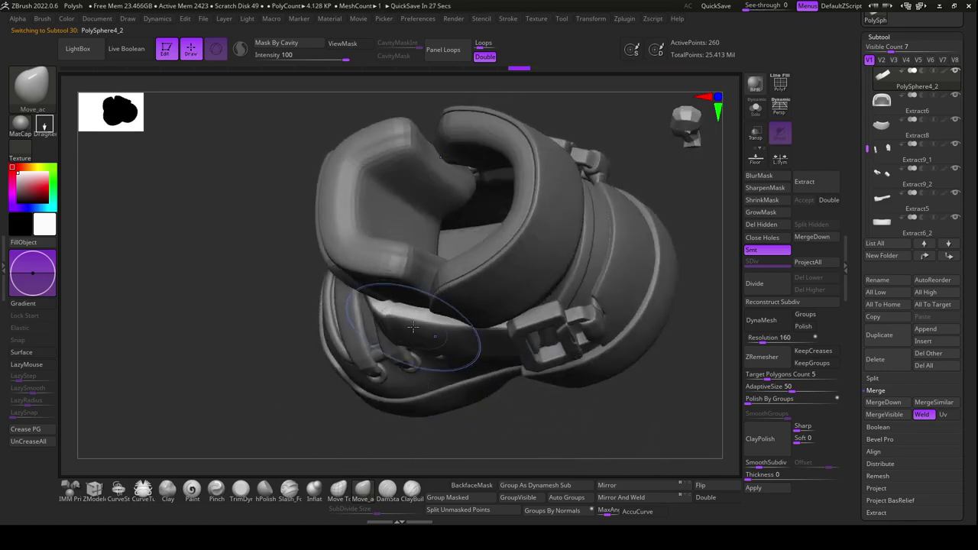
mouse_move(512, 448)
mouse_down()
mouse_move(571, 397)
mouse_move(568, 377)
mouse_move(688, 360)
mouse_move(627, 338)
mouse_move(454, 343)
mouse_up()
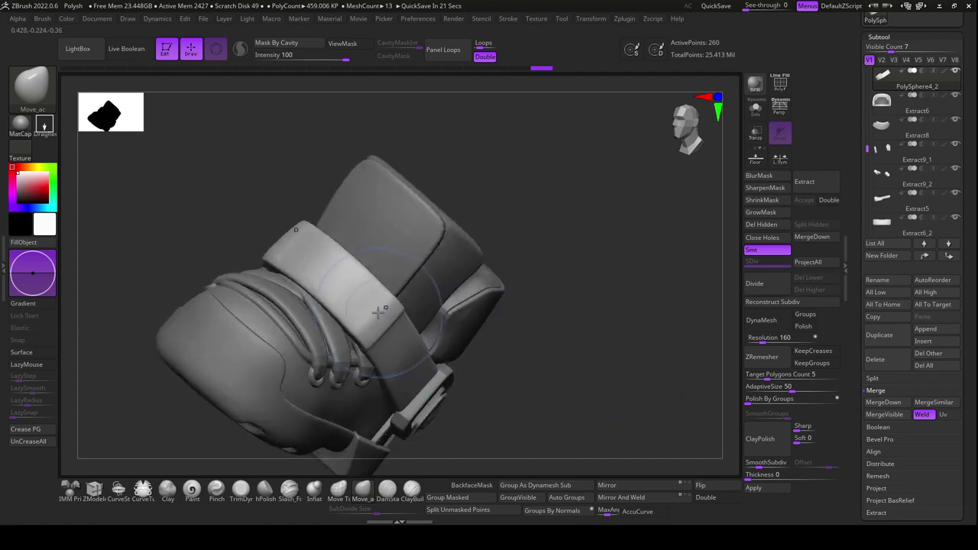
mouse_move(585, 311)
mouse_down()
mouse_move(501, 331)
mouse_move(573, 372)
mouse_move(552, 347)
mouse_move(376, 477)
mouse_up()
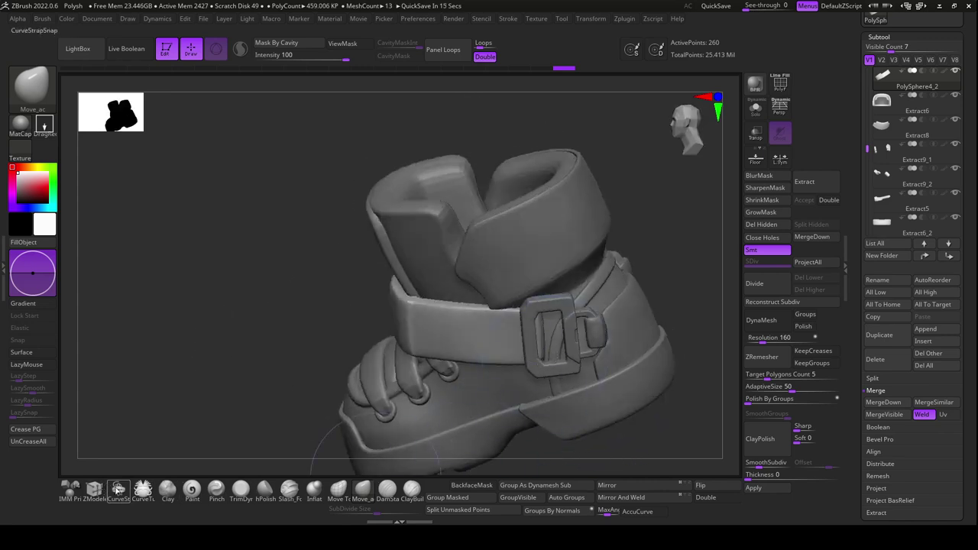
Delete an edge loop from the PolySphere4_2 strap band with ZModeler, leaving 236 points
click(94, 493)
key(shift+f)
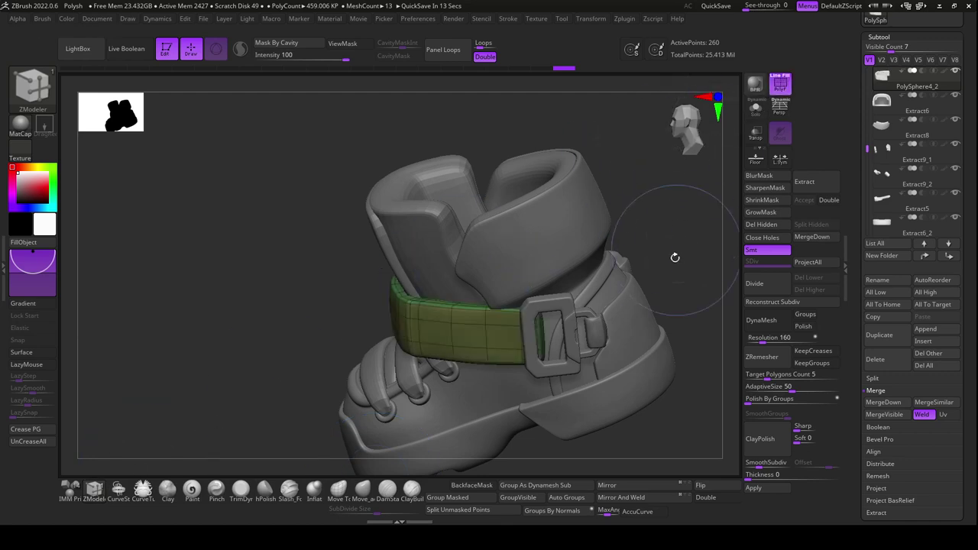
drag(675, 255, 712, 243)
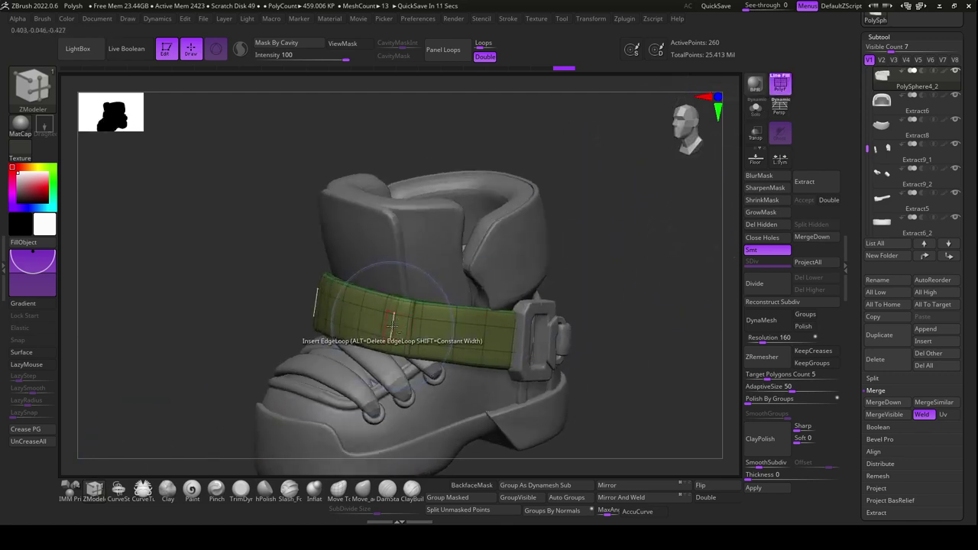
shift+drag(642, 262, 660, 271)
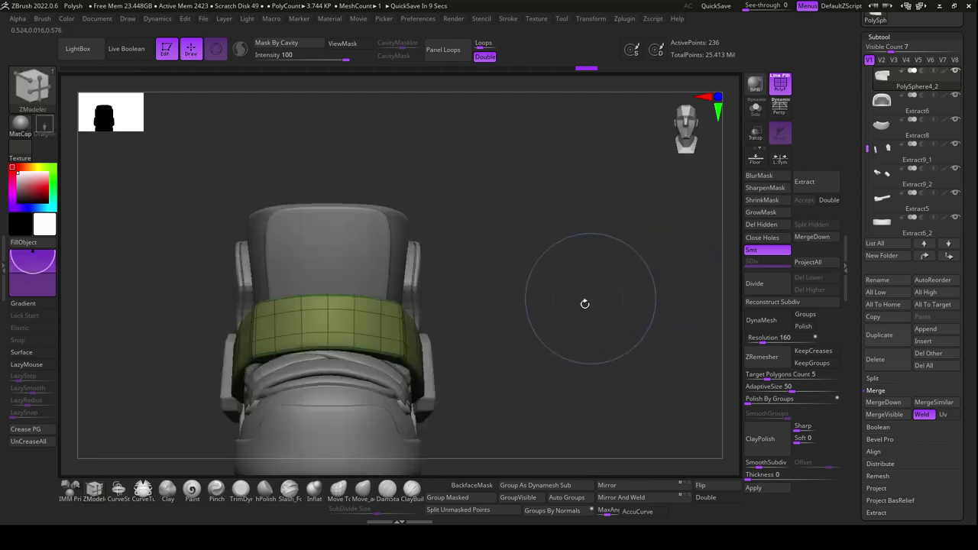
mouse_move(585, 304)
mouse_down()
mouse_move(610, 320)
mouse_move(632, 393)
mouse_move(623, 389)
mouse_move(626, 405)
mouse_move(622, 382)
mouse_up()
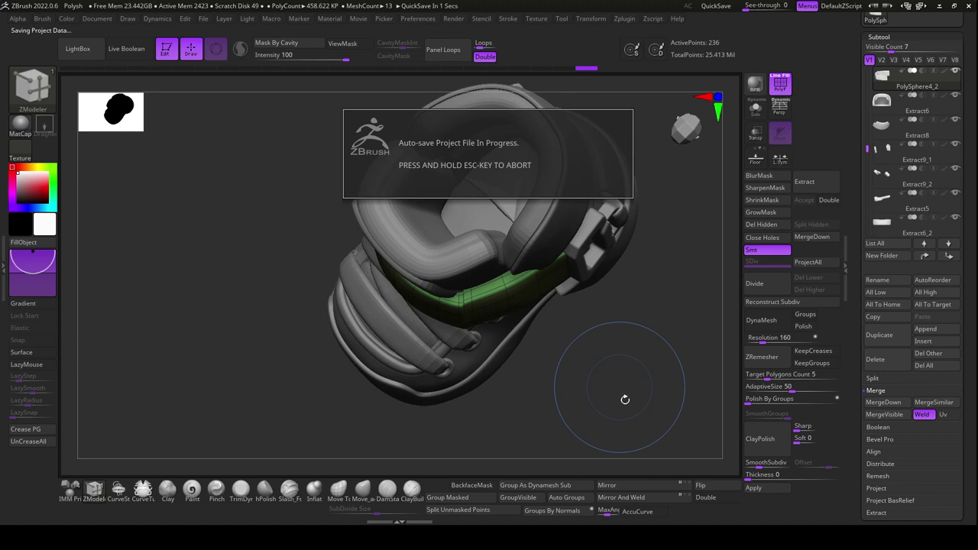
drag(623, 399, 591, 308)
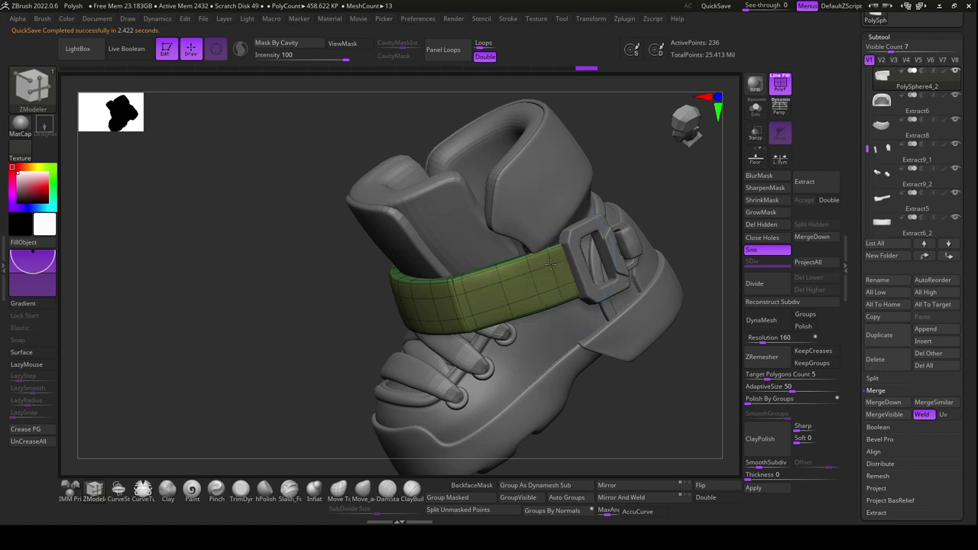
drag(628, 377, 519, 321)
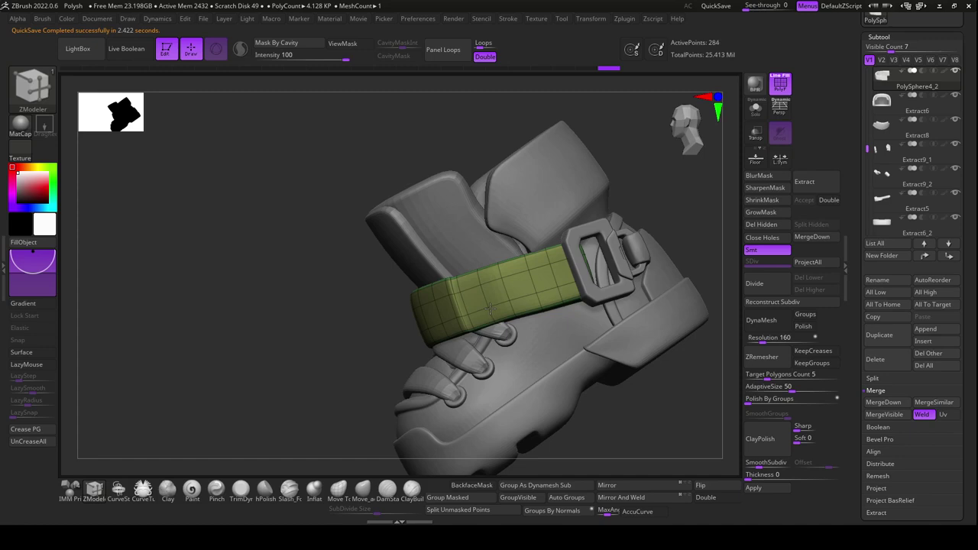
mouse_move(658, 184)
mouse_down()
mouse_move(698, 230)
mouse_move(678, 280)
mouse_move(662, 232)
mouse_move(656, 260)
mouse_move(682, 302)
mouse_move(681, 364)
mouse_move(624, 379)
mouse_move(607, 400)
mouse_move(649, 347)
mouse_up()
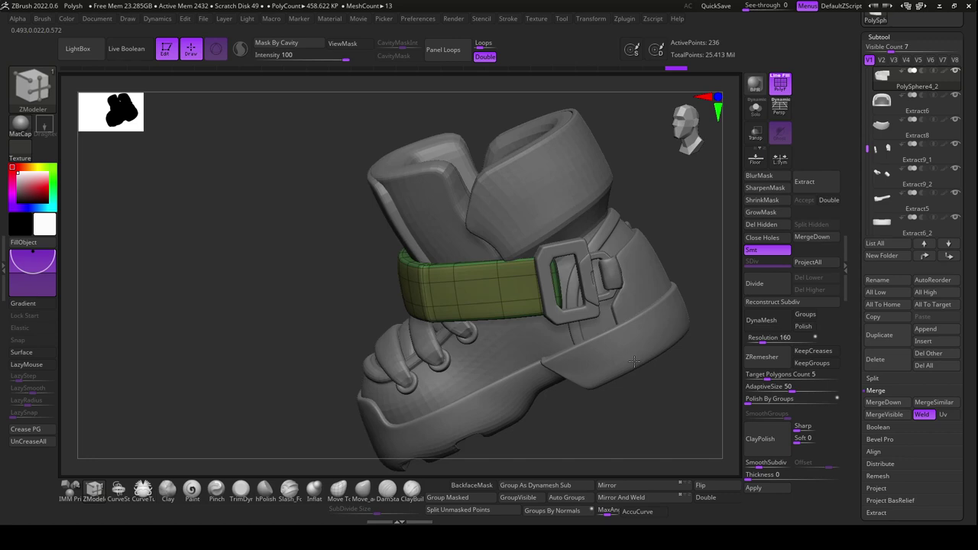
click(70, 492)
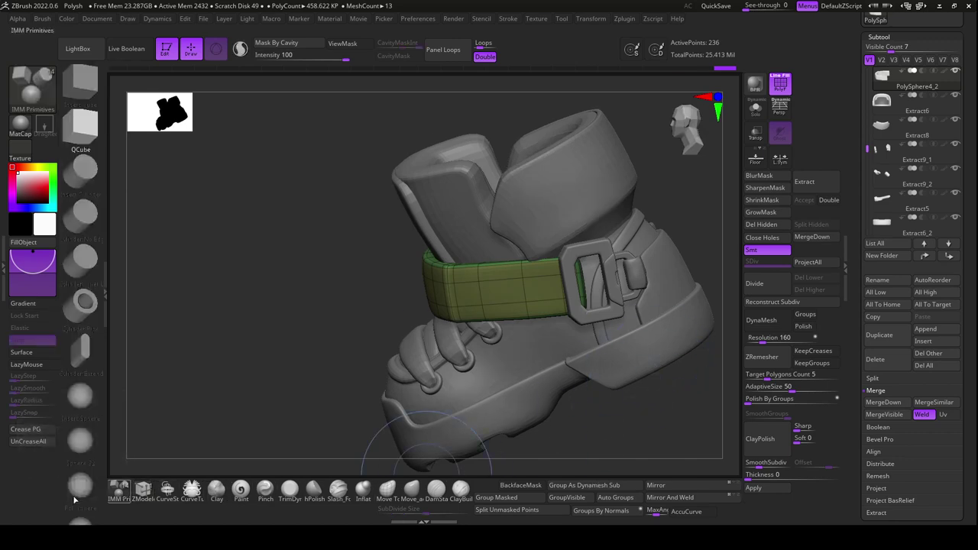
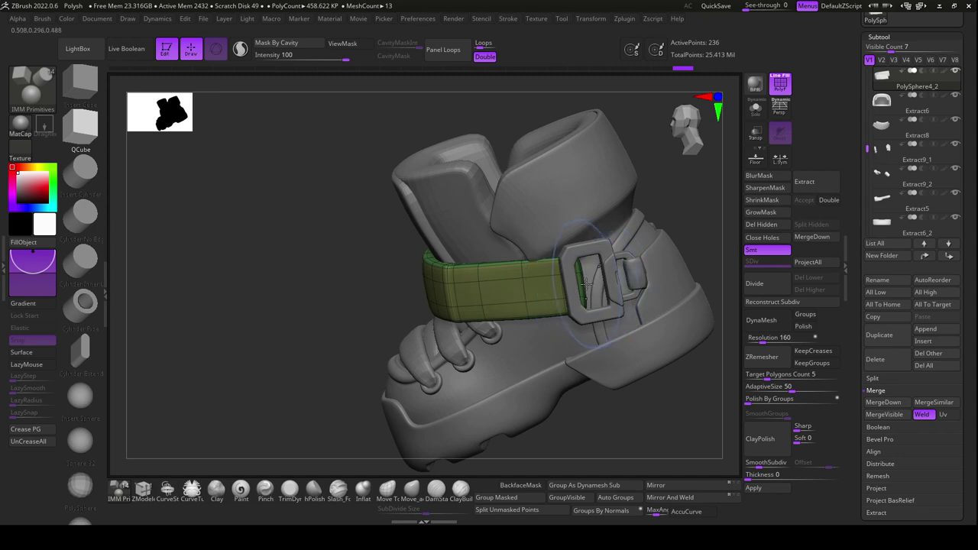
Insert a rounded block on the side buckle and rotate it to match the buckle's angle
drag(587, 282, 607, 264)
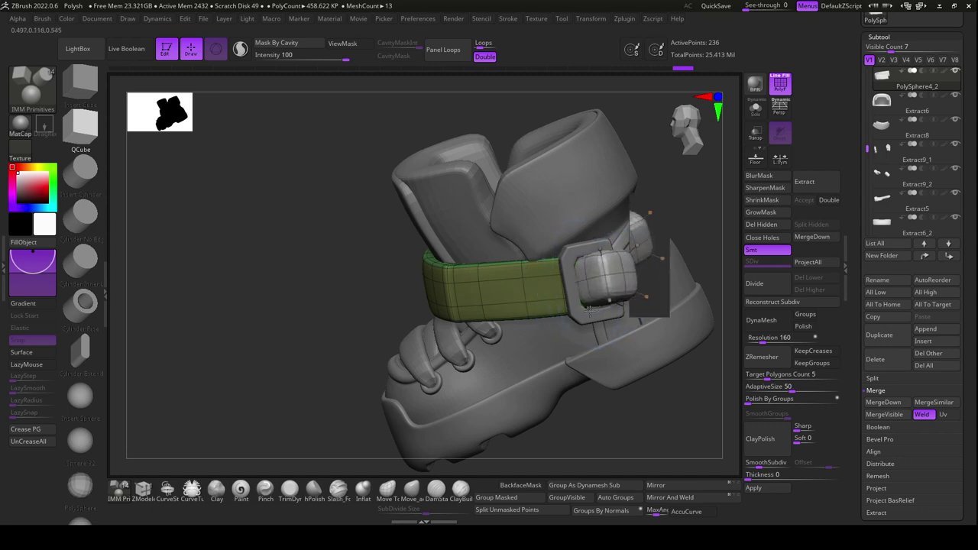
key(w)
drag(630, 422, 588, 398)
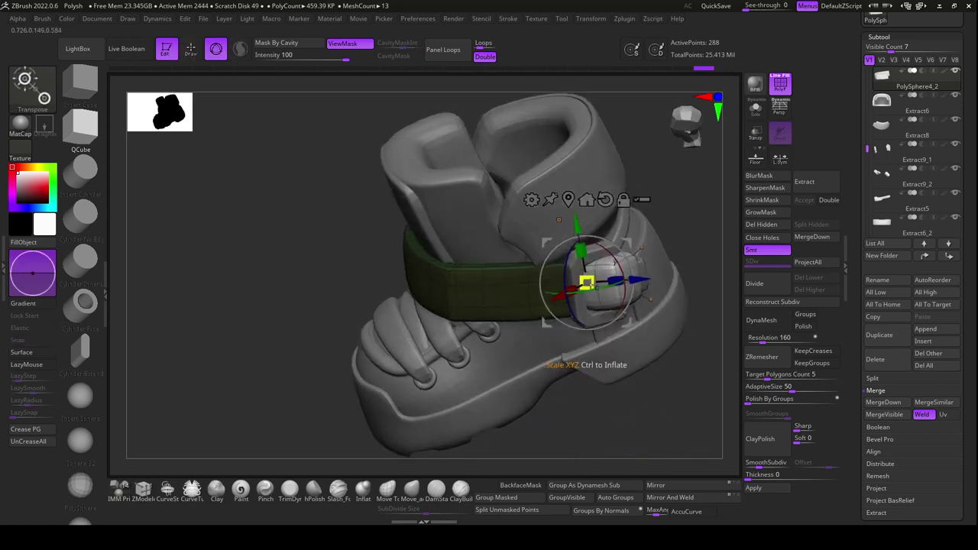
drag(599, 290, 612, 268)
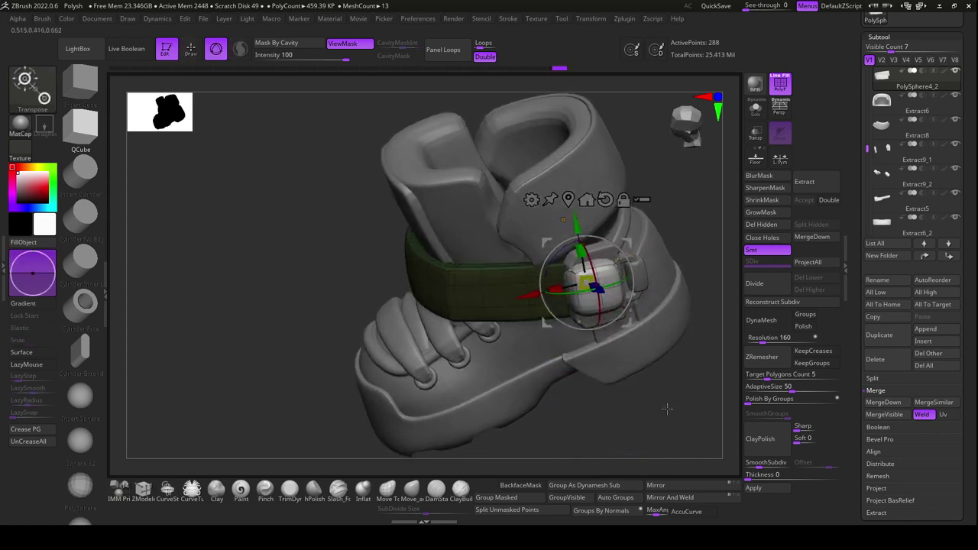
drag(688, 359, 658, 348)
Stretch the block along its height and nudge it toward its position
drag(686, 246, 668, 298)
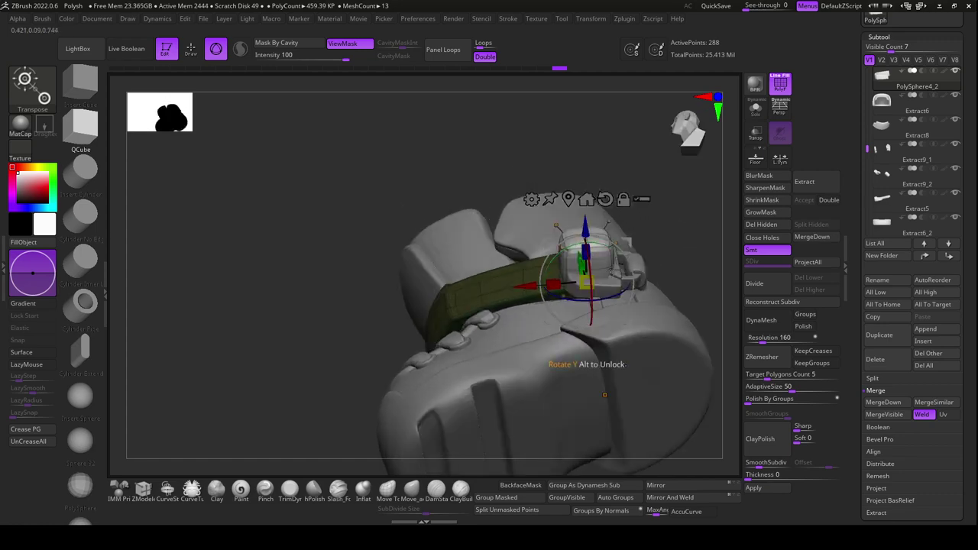
drag(584, 224, 584, 227)
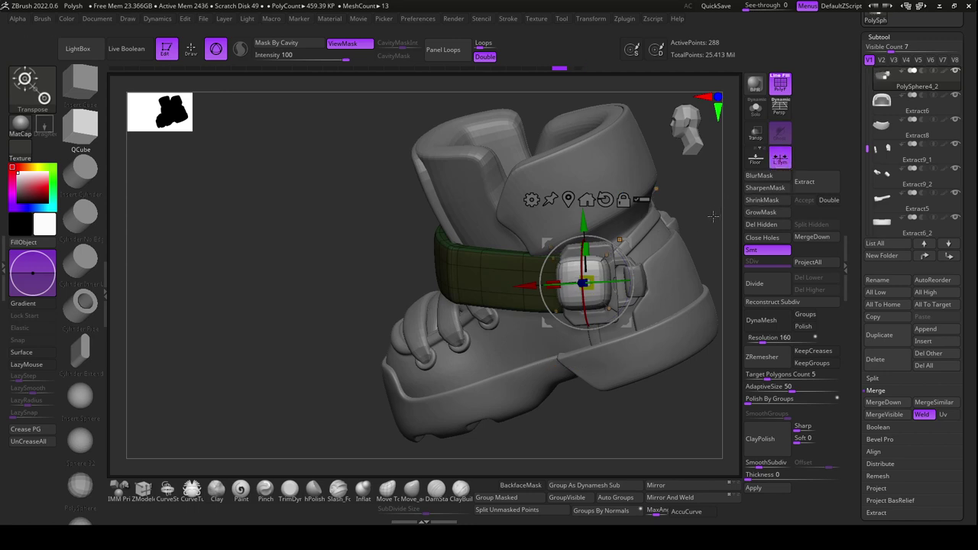
drag(712, 217, 680, 229)
drag(546, 295, 550, 295)
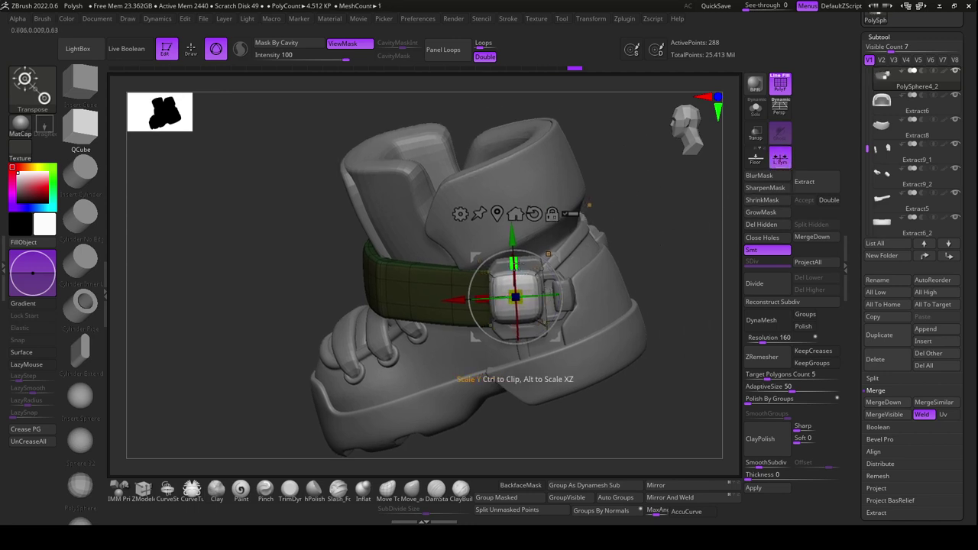
drag(513, 263, 516, 246)
Slide the block sideways onto the buckle and fine-tune its fit over the strap
right_drag(514, 242, 637, 242)
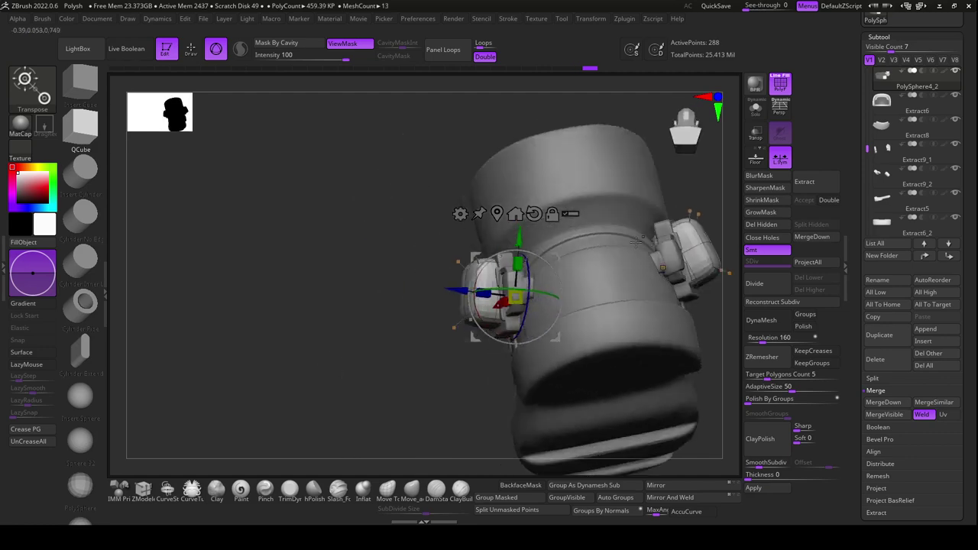
right_drag(452, 288, 510, 311)
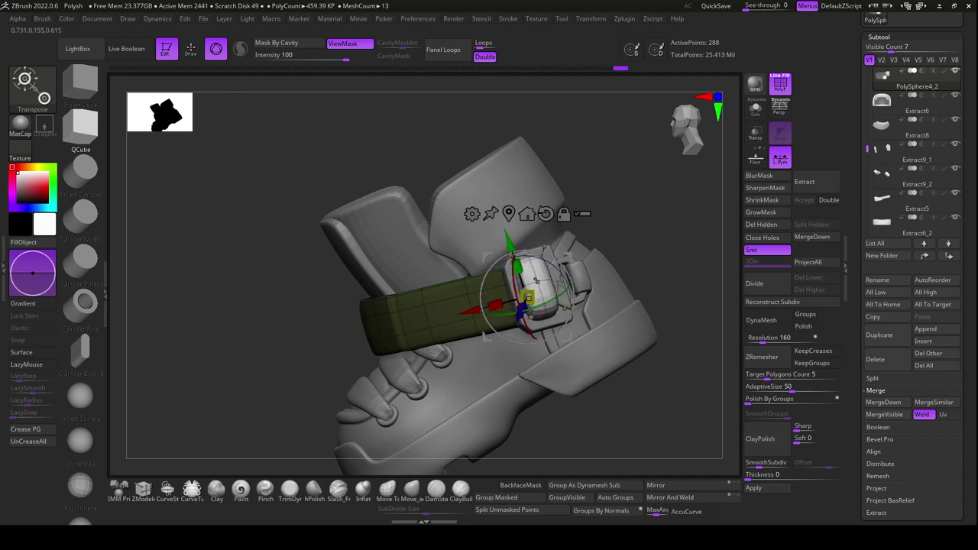
mouse_move(650, 276)
right_down()
mouse_move(673, 256)
mouse_move(664, 235)
right_up()
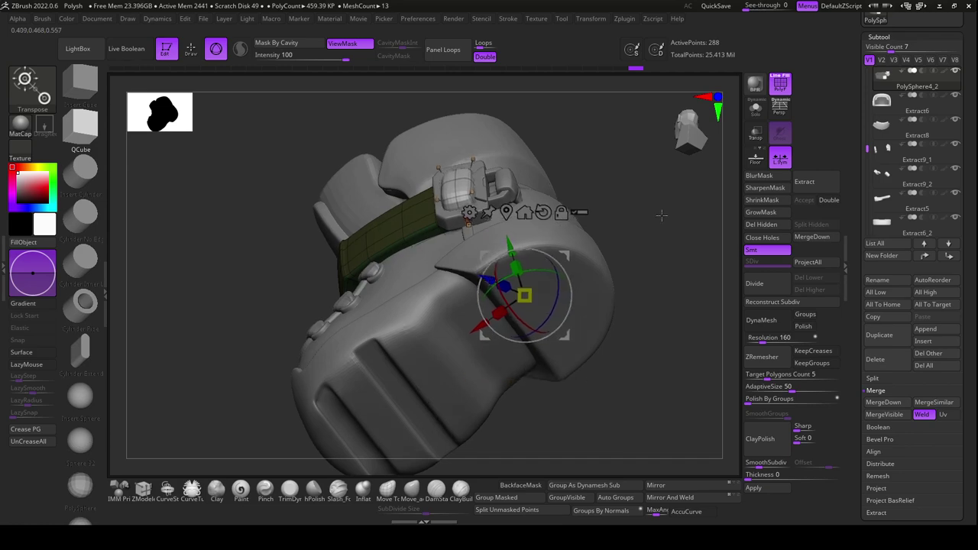
mouse_move(662, 267)
right_down()
mouse_move(667, 293)
mouse_move(618, 350)
mouse_move(627, 393)
mouse_move(482, 378)
right_up()
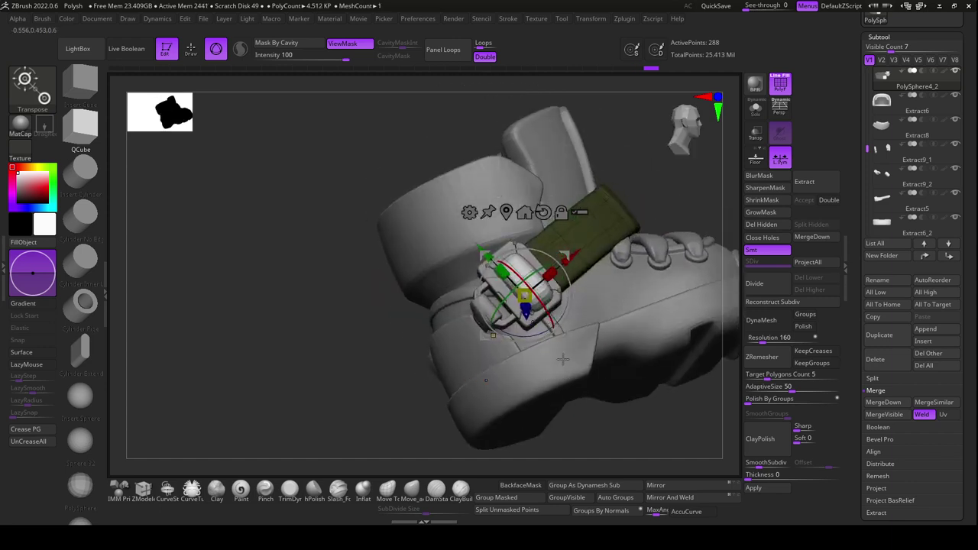
right_drag(562, 359, 456, 326)
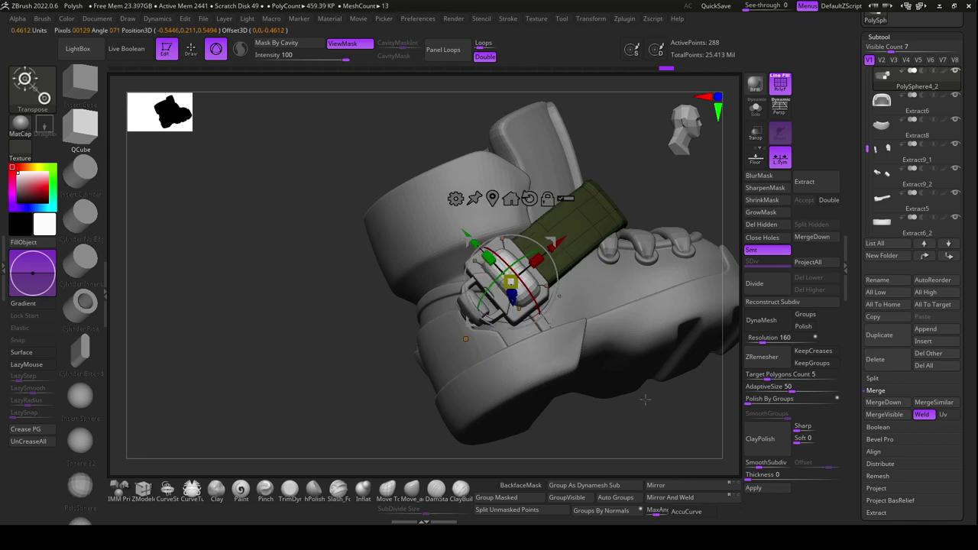
ctrl+right_drag(650, 427, 555, 271)
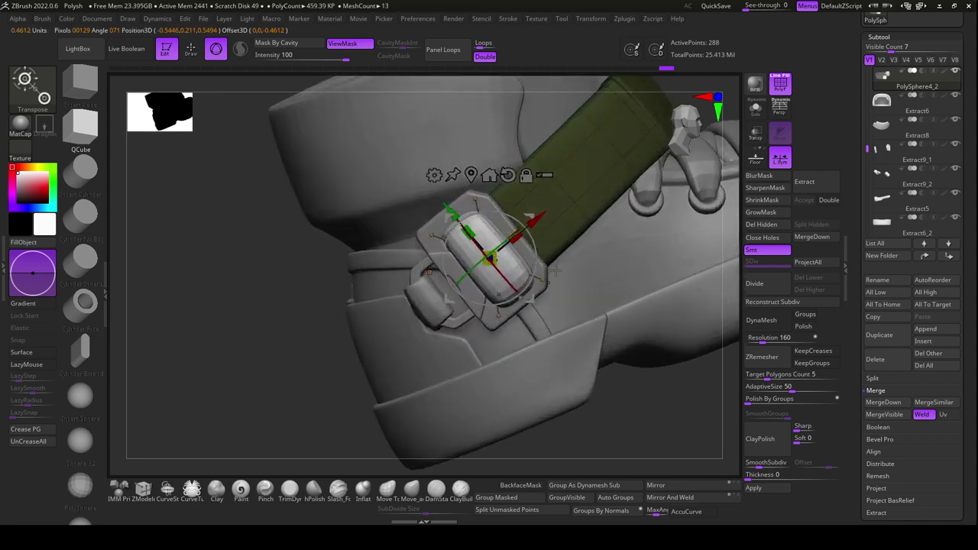
drag(540, 220, 539, 220)
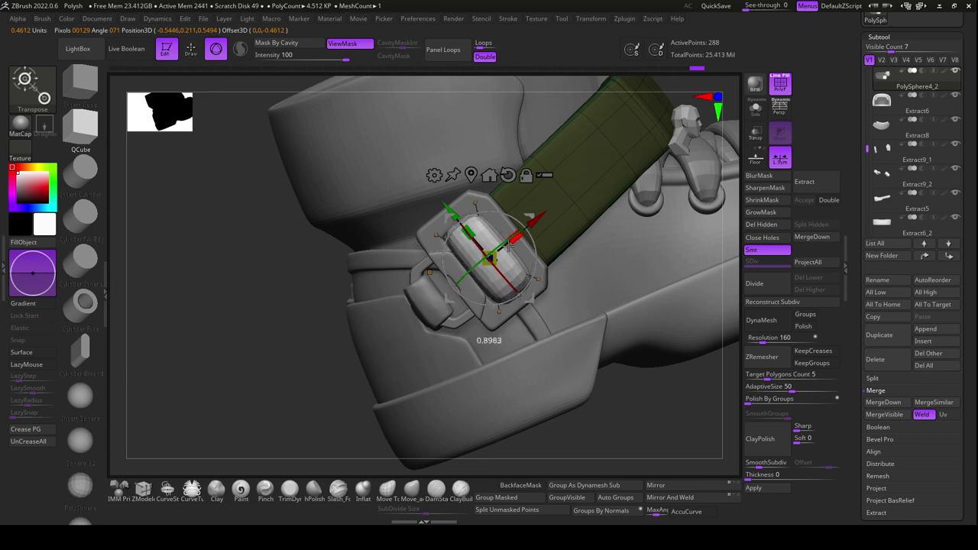
drag(509, 245, 539, 220)
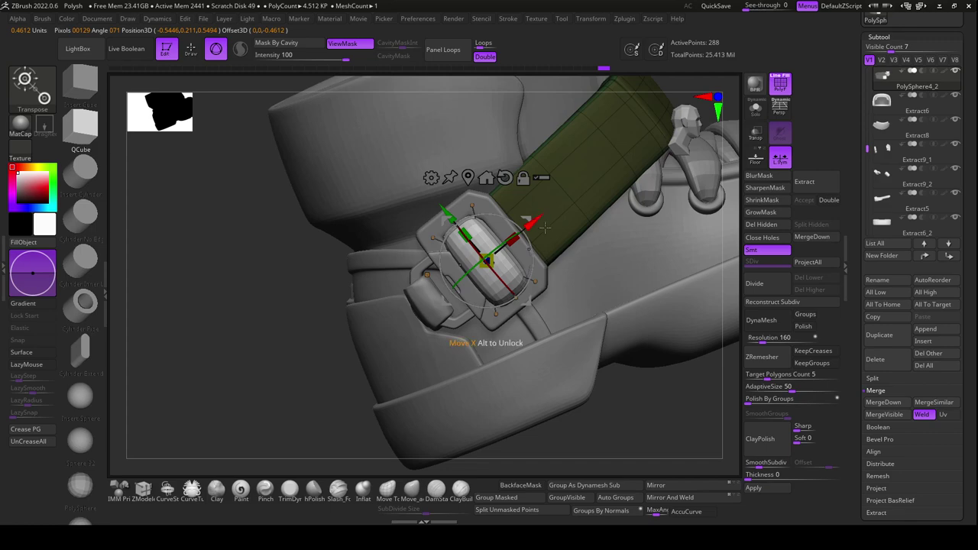
mouse_move(545, 226)
right_down()
mouse_move(661, 418)
mouse_move(655, 408)
right_up()
key(q)
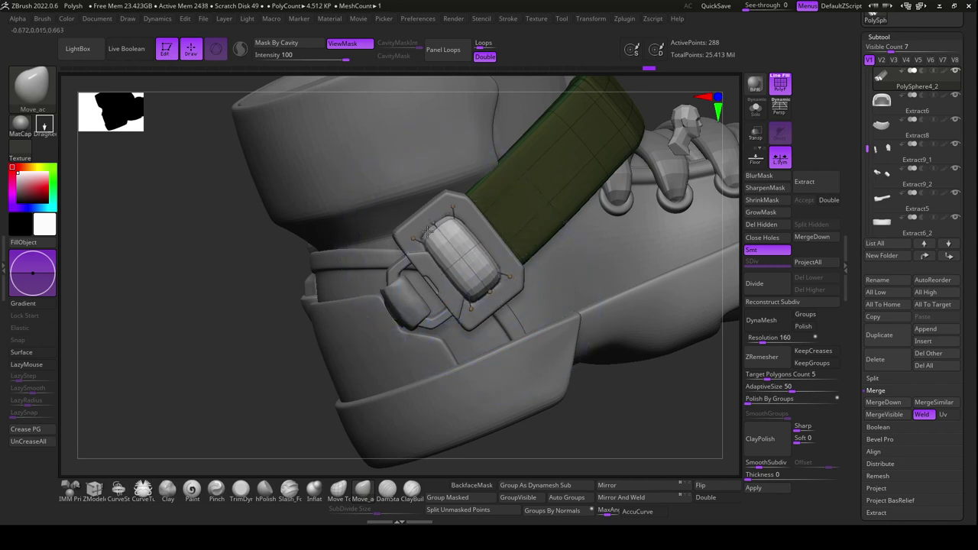
With ZModeler, insert an edge loop across the buckle block, redoing the misplaced first loop
mouse_move(612, 435)
right_down()
mouse_move(596, 398)
mouse_move(634, 386)
mouse_move(499, 302)
right_up()
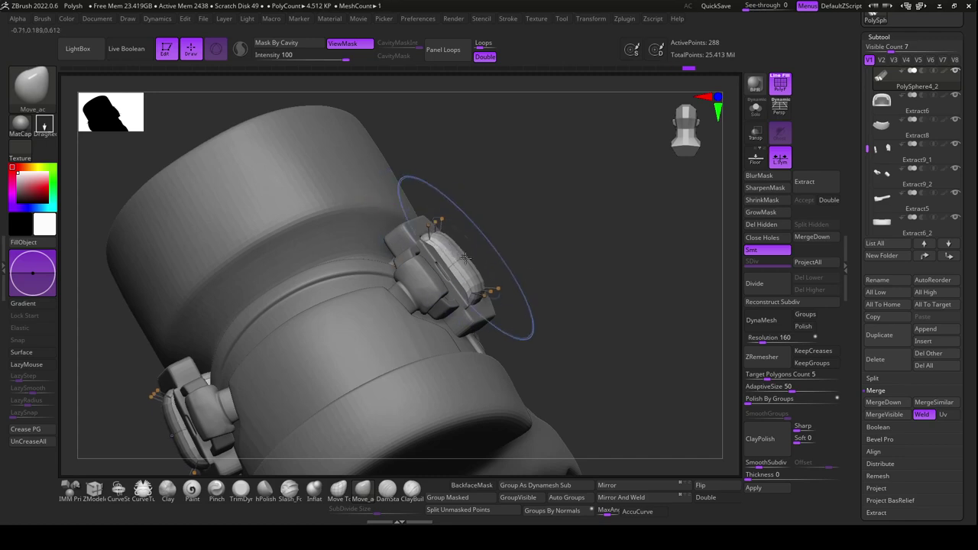
key(space)
key(ctrl+shift+s)
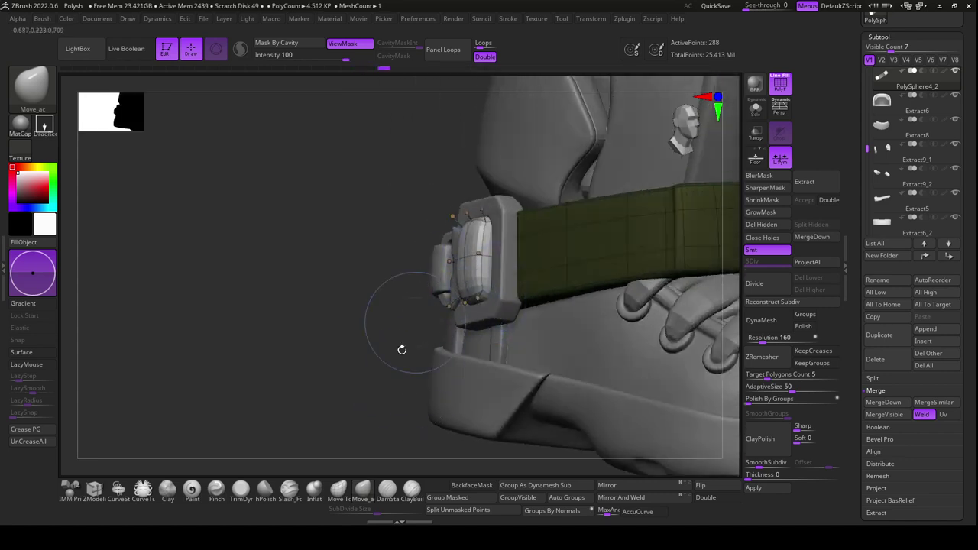
click(104, 499)
drag(334, 421, 471, 317)
click(473, 313)
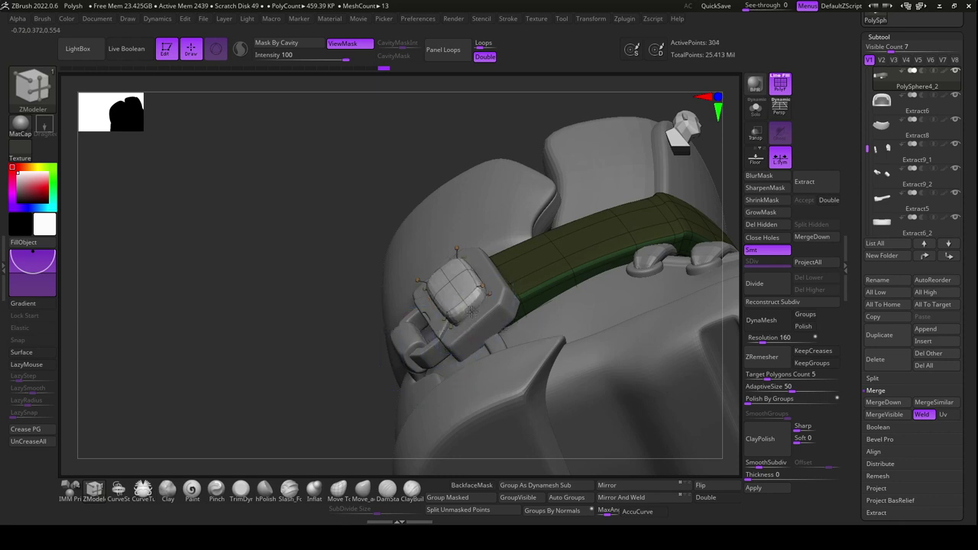
key(ctrl+z)
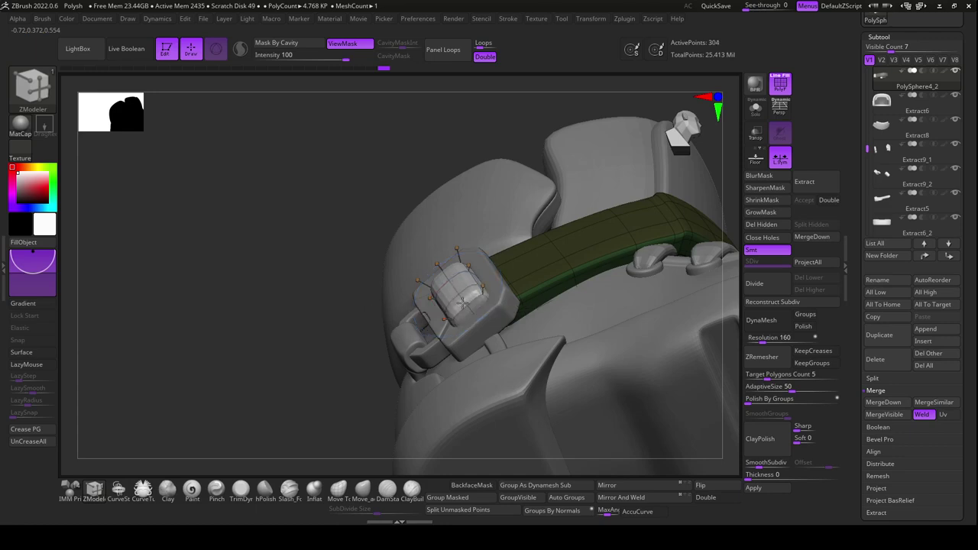
right_drag(462, 304, 422, 254)
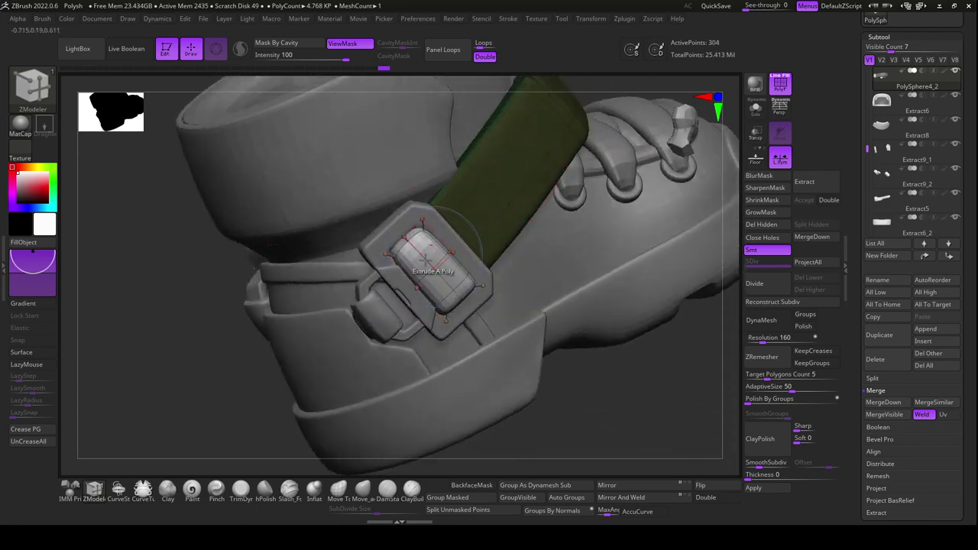
click(422, 254)
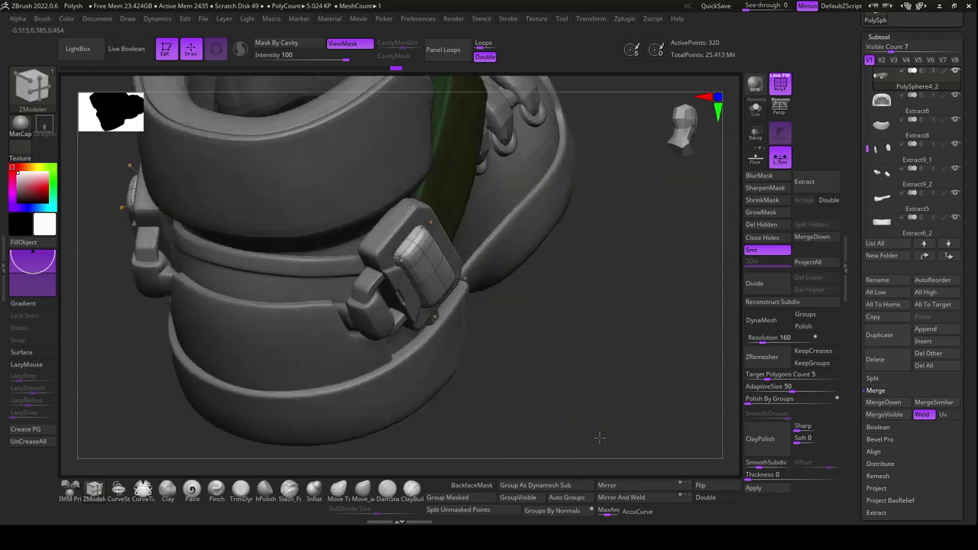
mouse_move(571, 421)
mouse_down()
mouse_move(571, 390)
mouse_move(584, 406)
mouse_move(589, 400)
mouse_move(579, 404)
mouse_up()
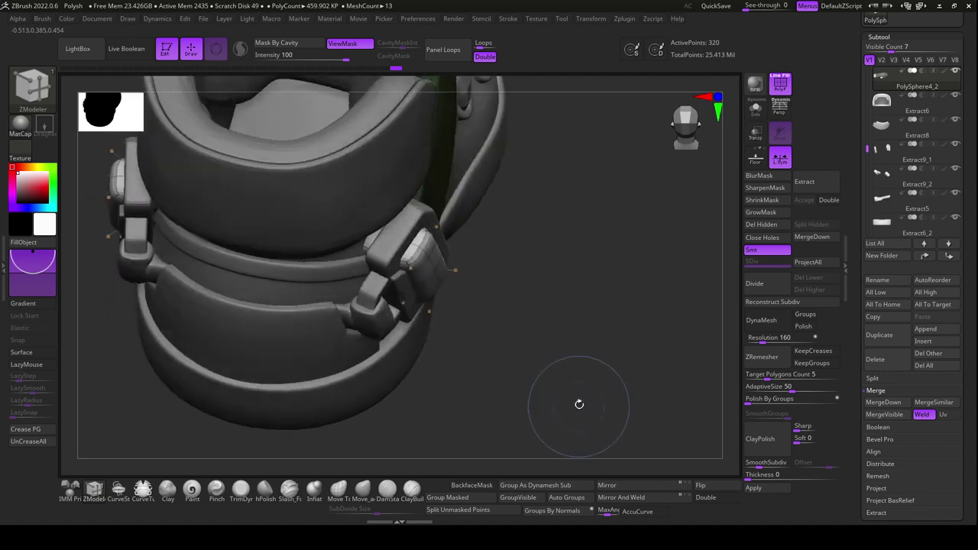
Isolate the two flat buckle panels and thicken them into blocks, then unhide the straps
click(755, 109)
drag(587, 266, 454, 301)
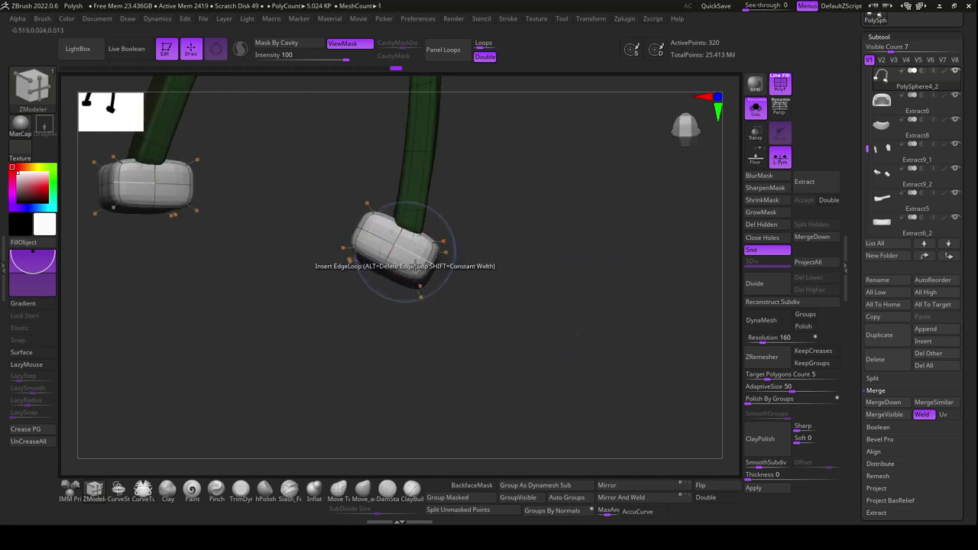
alt+drag(524, 375, 509, 371)
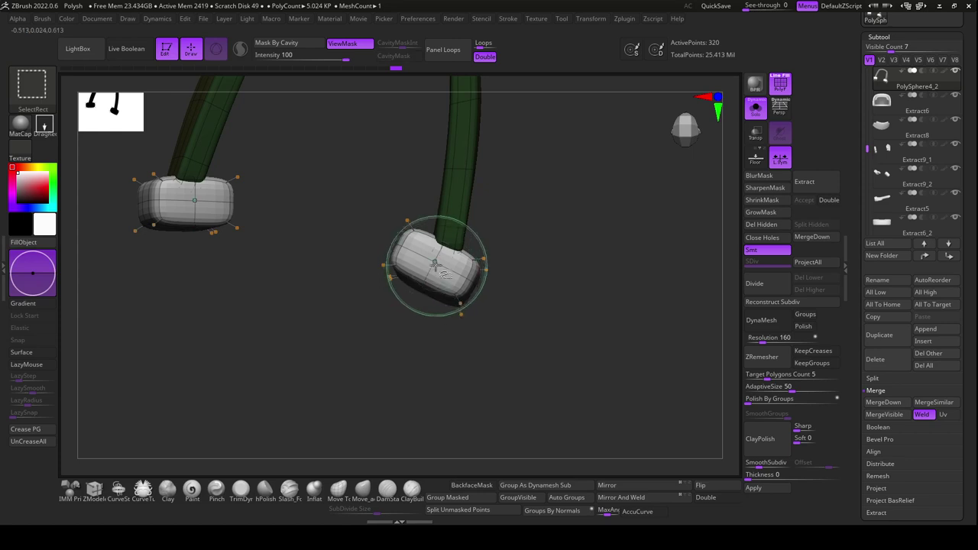
ctrl+shift+click(436, 262)
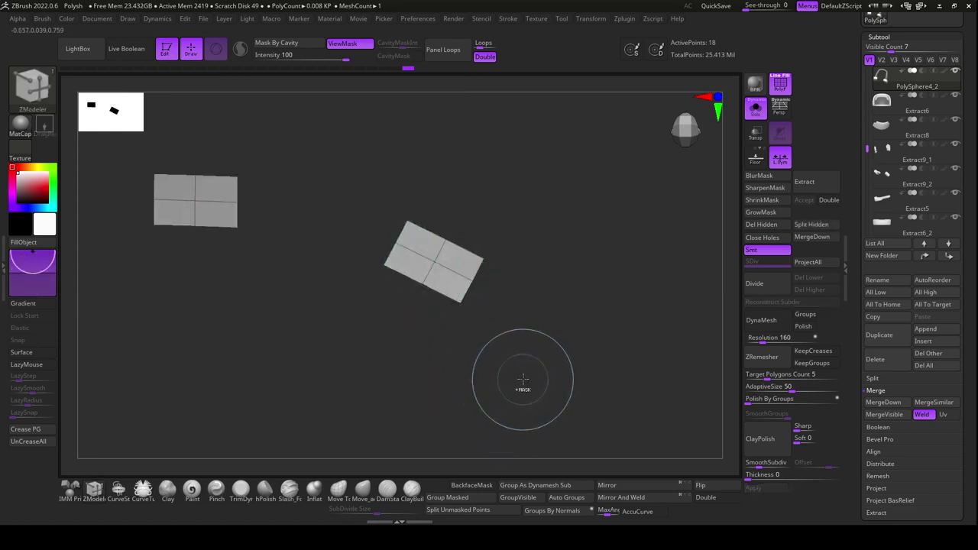
key(ctrl+shift)
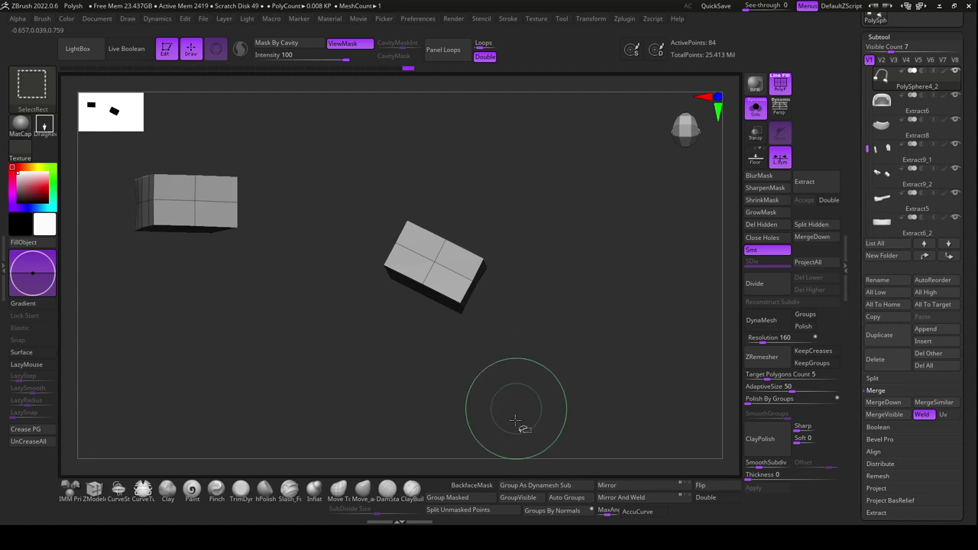
click(535, 498)
ctrl+shift+click(569, 426)
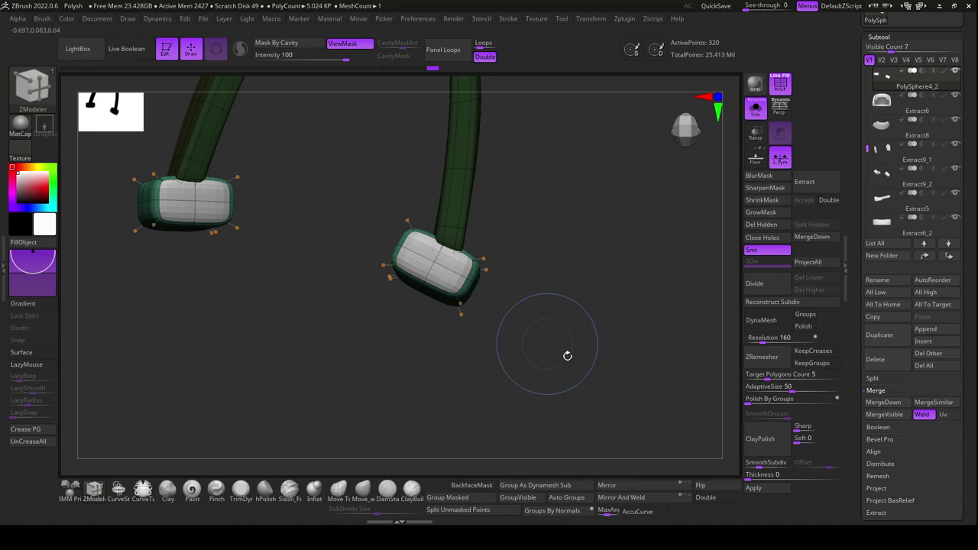
drag(567, 355, 502, 350)
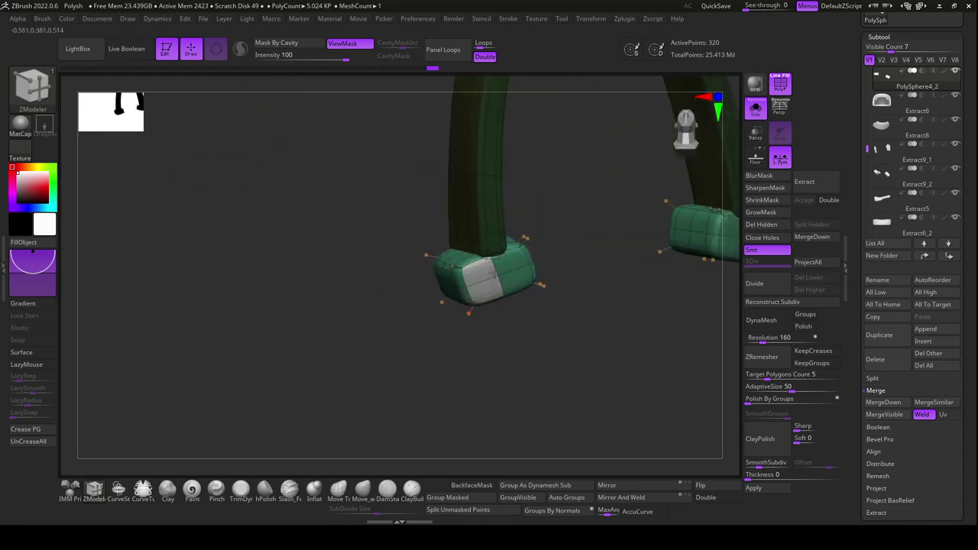
Set the ZModeler polygon action to Inset with Polygroup All and inset the keepers' end faces
key(space)
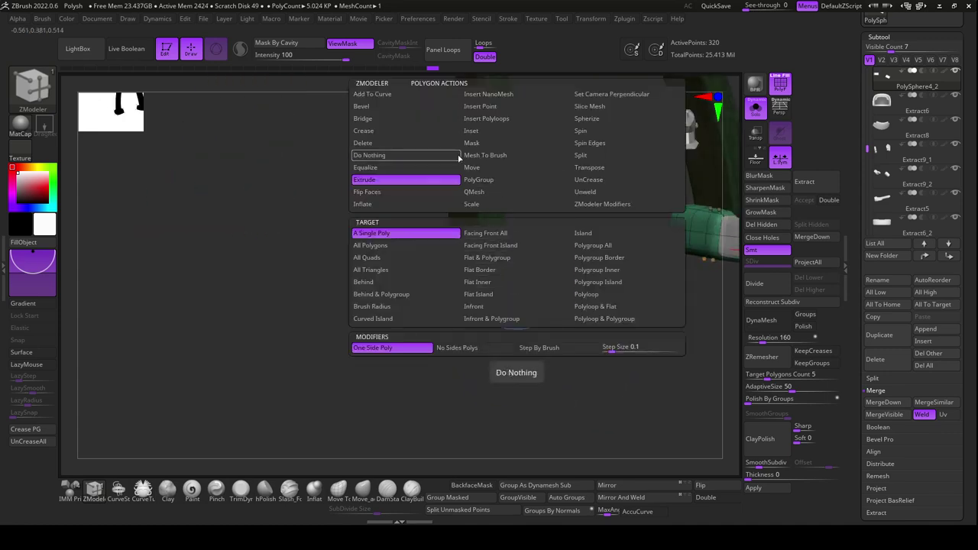
click(479, 168)
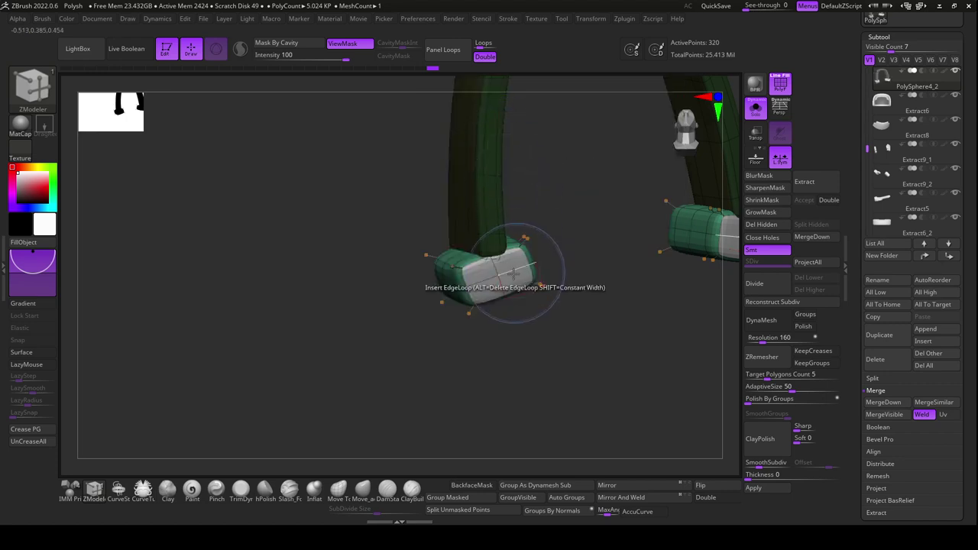
mouse_move(503, 273)
mouse_down()
mouse_move(486, 277)
mouse_move(558, 339)
mouse_up()
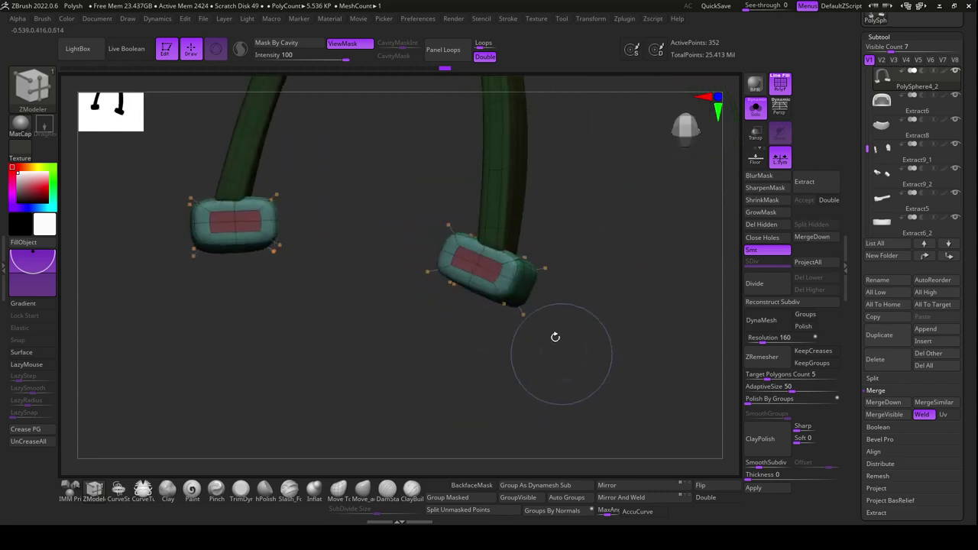
mouse_move(458, 351)
mouse_down()
mouse_move(429, 371)
mouse_move(474, 336)
mouse_up()
key(space)
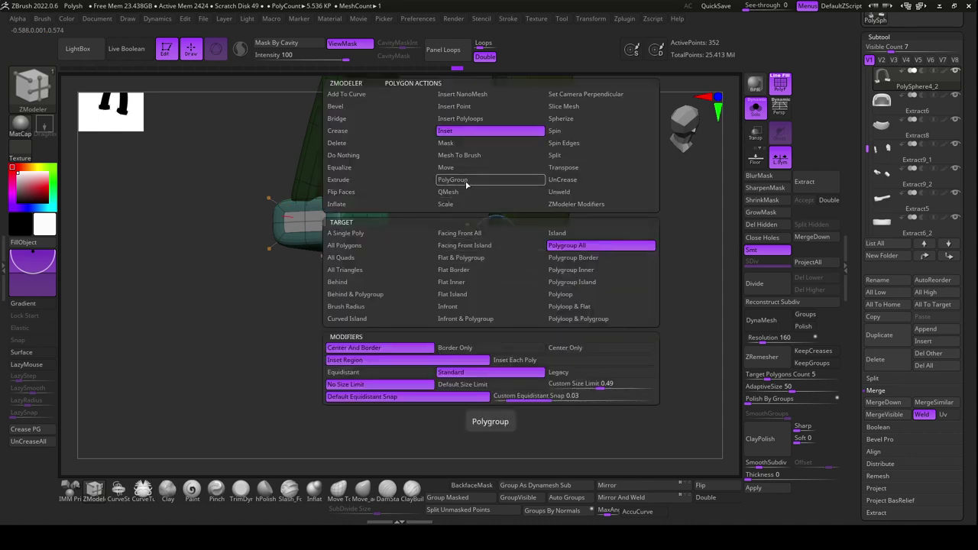
click(469, 188)
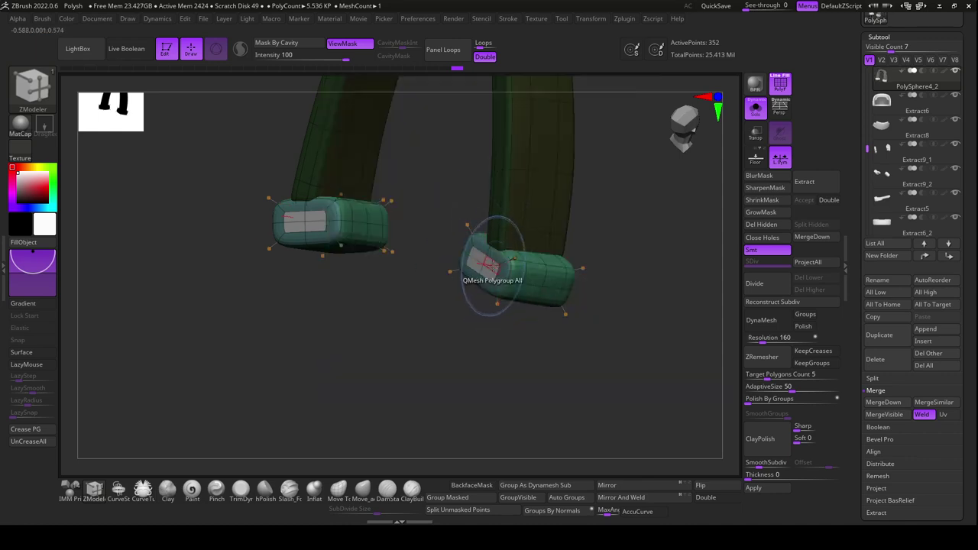
click(555, 283)
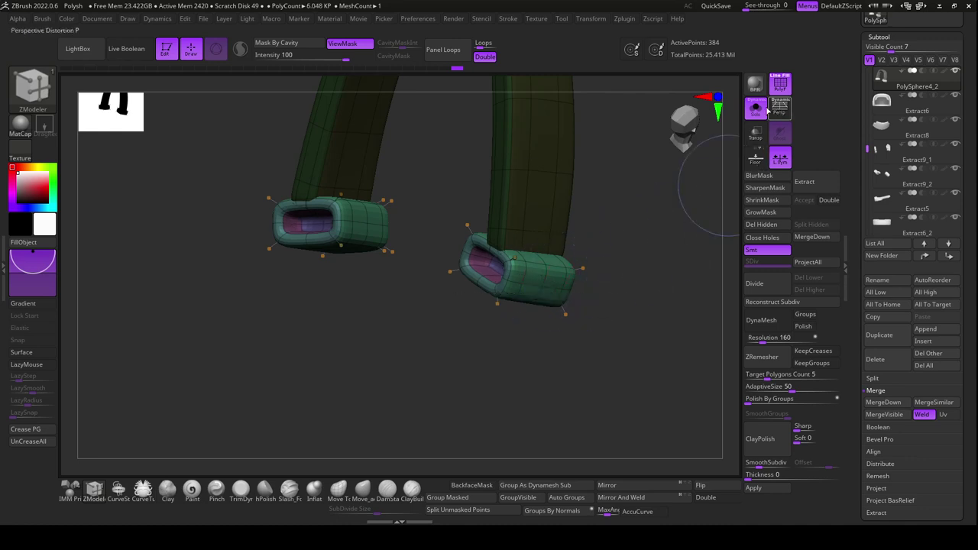
Check the keepers in context and undo the stray edge loops added to the right keeper
click(757, 120)
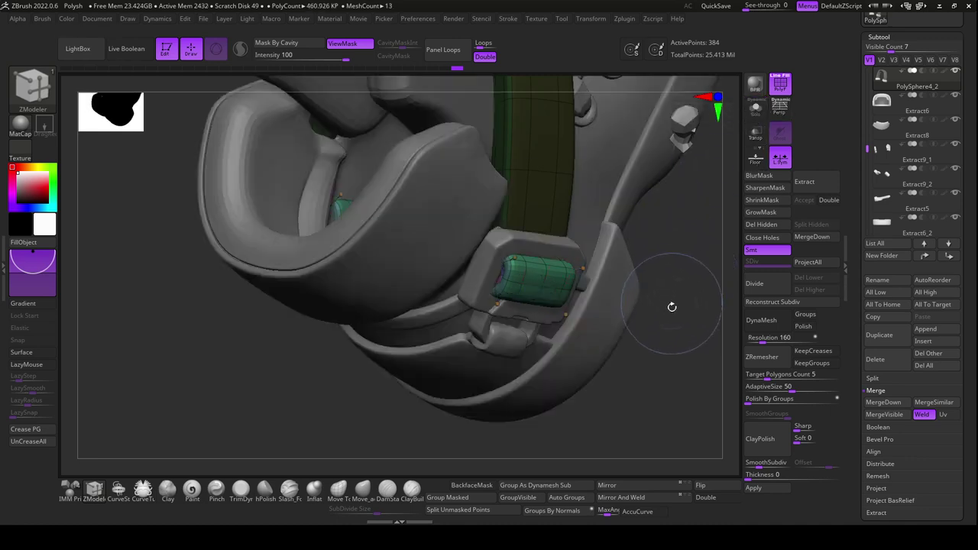
drag(670, 306, 684, 364)
click(755, 108)
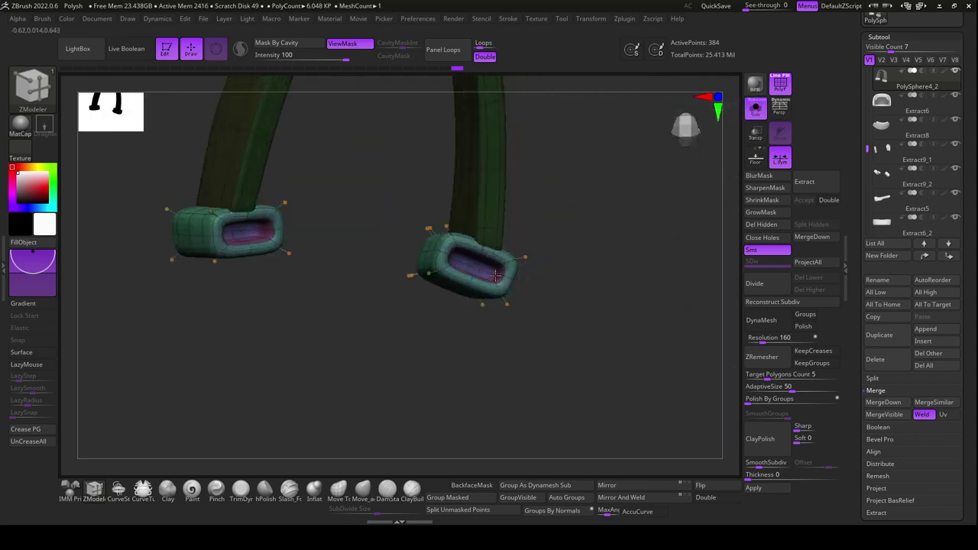
mouse_move(558, 307)
mouse_down()
mouse_move(586, 332)
mouse_move(539, 332)
mouse_up()
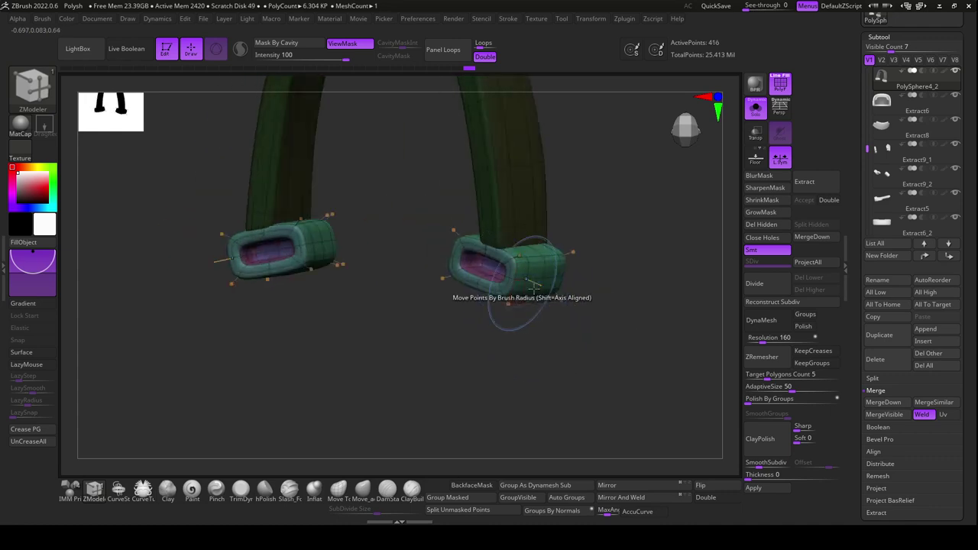
mouse_move(534, 286)
mouse_down()
mouse_move(581, 336)
mouse_move(564, 309)
mouse_up()
click(563, 308)
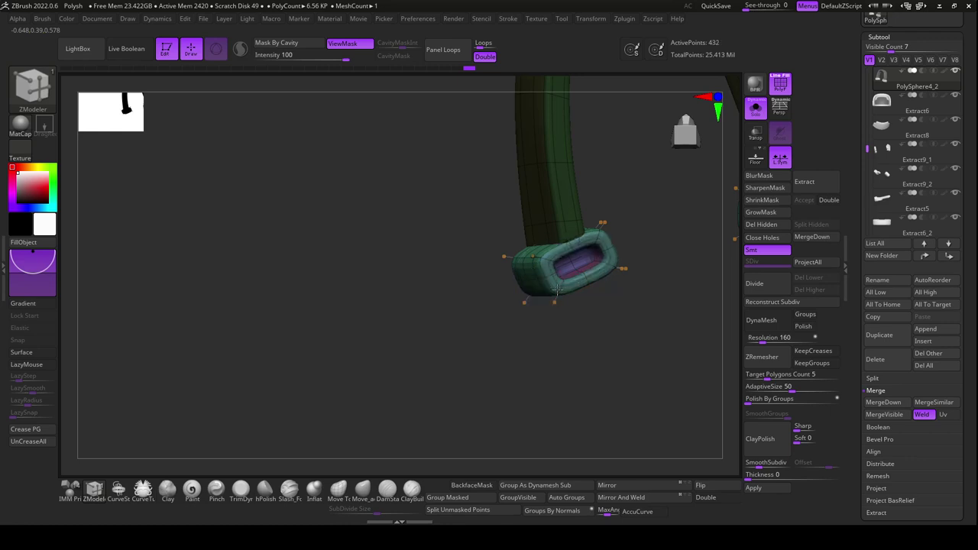
drag(537, 356, 530, 266)
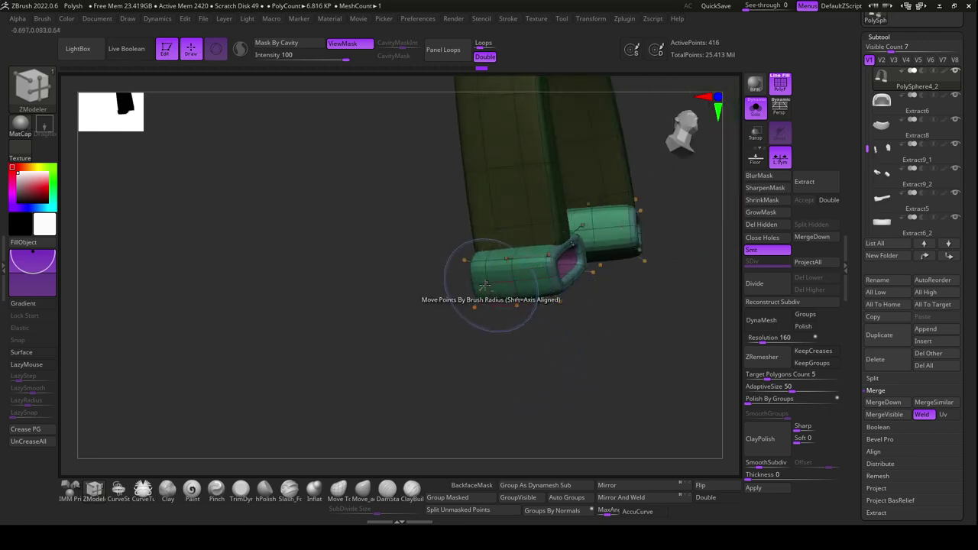
key(ctrl+z)
key(ctrl+z)
key(ctrl+shift+z)
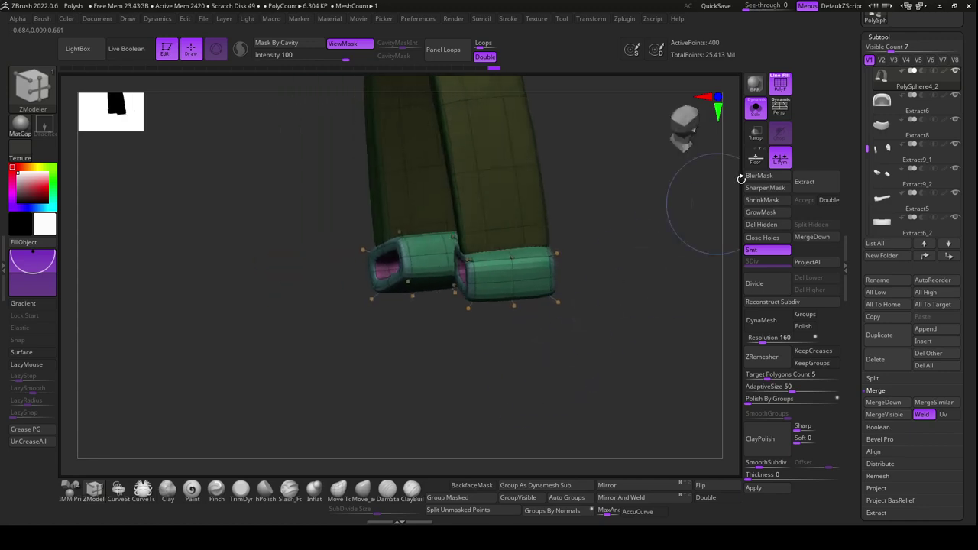
Show the full model, switch to the Move brush and enlarge its size
click(756, 111)
drag(699, 313, 661, 374)
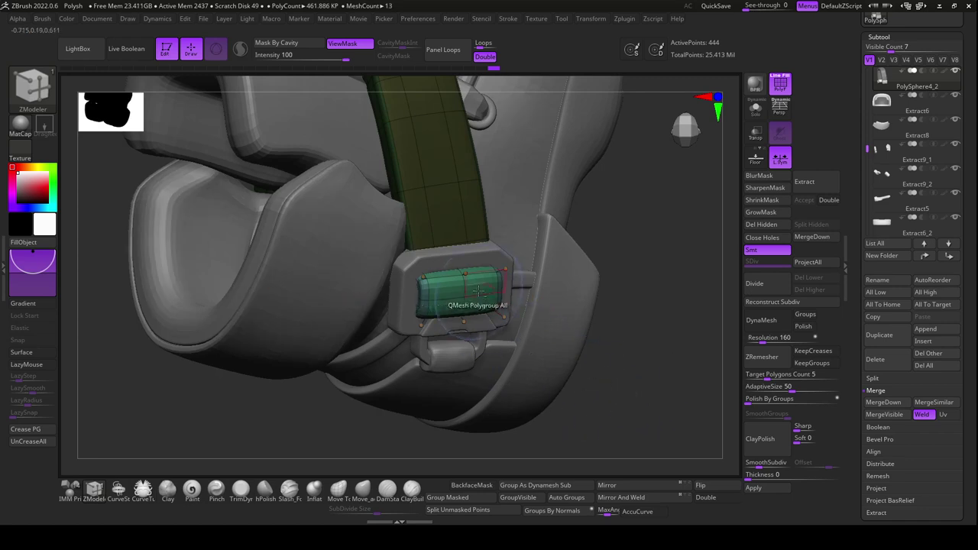
drag(635, 337, 581, 343)
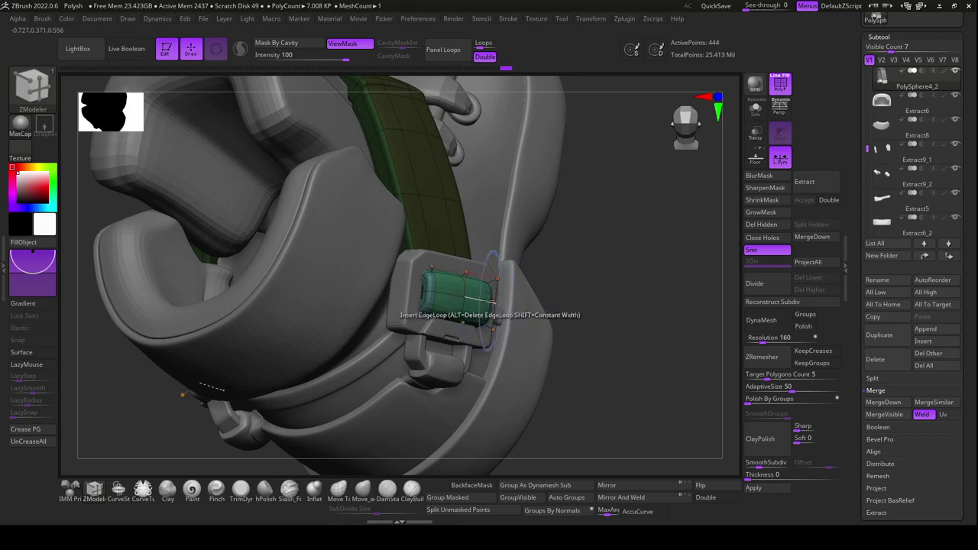
mouse_move(640, 293)
mouse_down()
mouse_move(649, 414)
mouse_move(665, 360)
mouse_move(651, 371)
mouse_up()
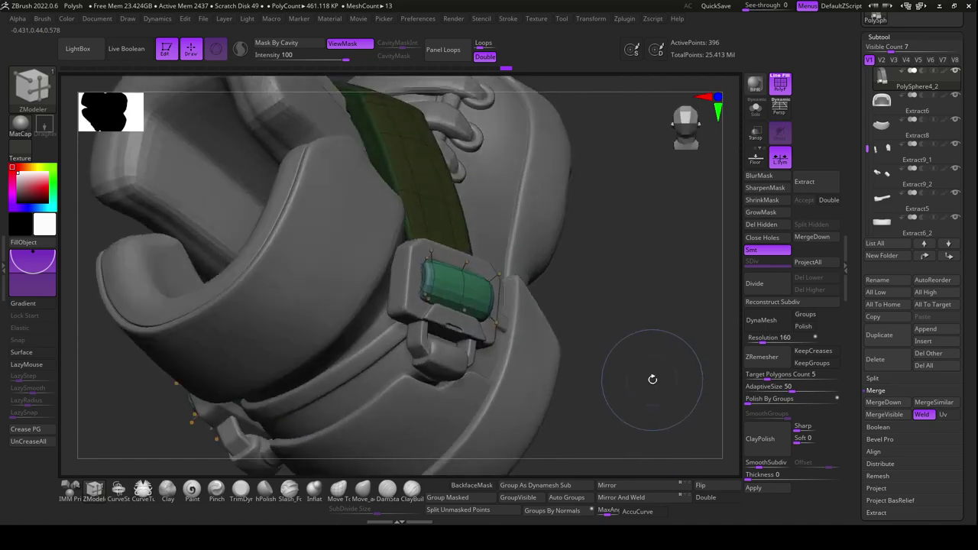
click(363, 489)
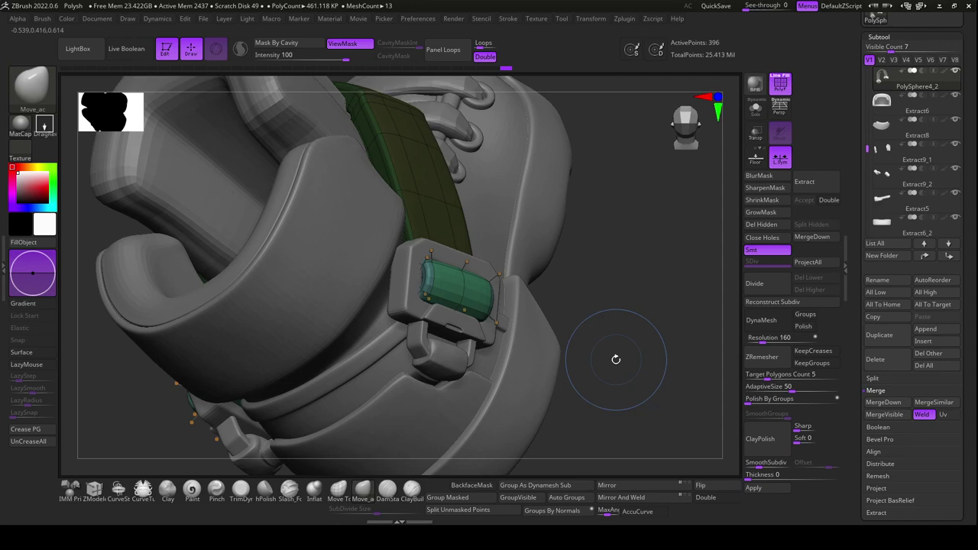
drag(616, 358, 469, 345)
right_click(469, 346)
drag(382, 272, 413, 272)
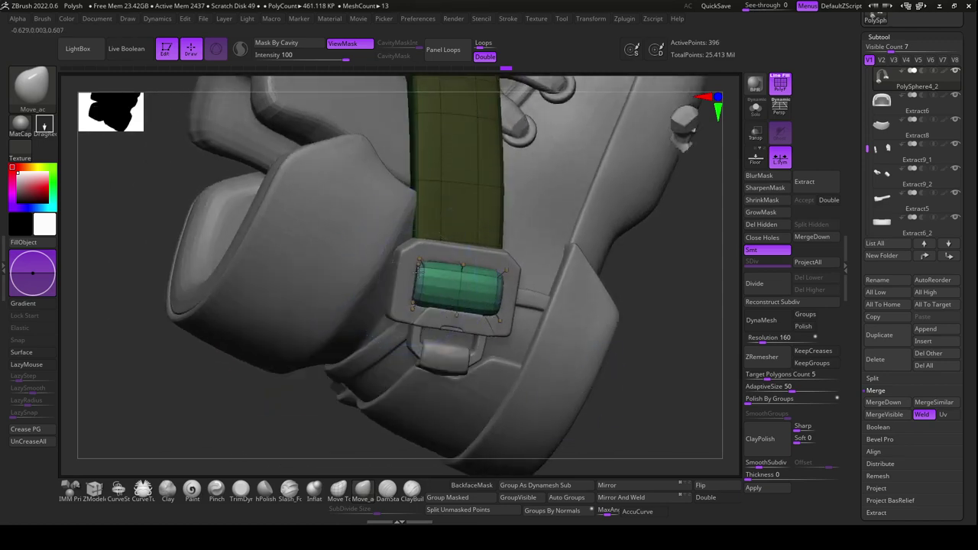
drag(660, 319, 651, 306)
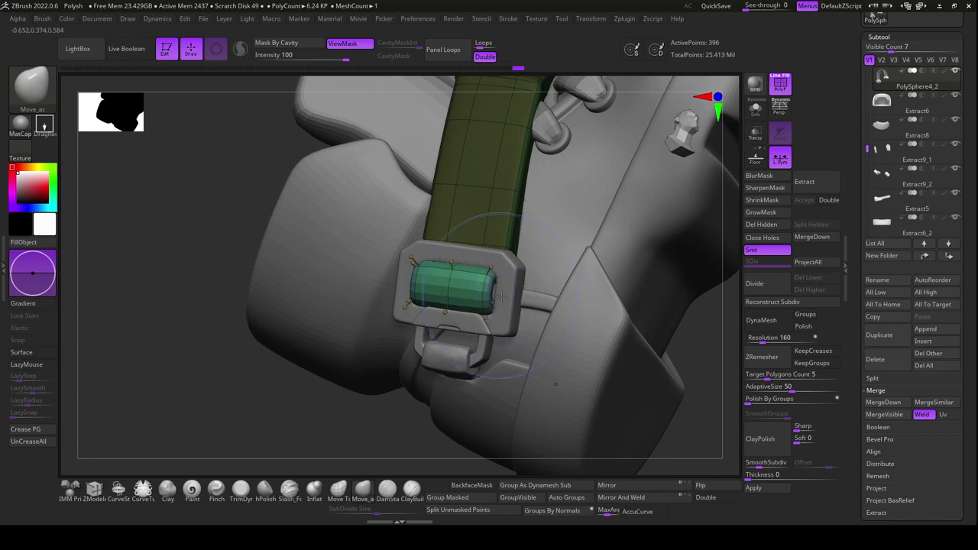
mouse_move(421, 446)
mouse_down()
mouse_move(398, 446)
mouse_move(410, 440)
mouse_up()
With the Transpose gizmo, scale the green keeper cylinder up slightly and shift it sideways in the buckle frame
key(w)
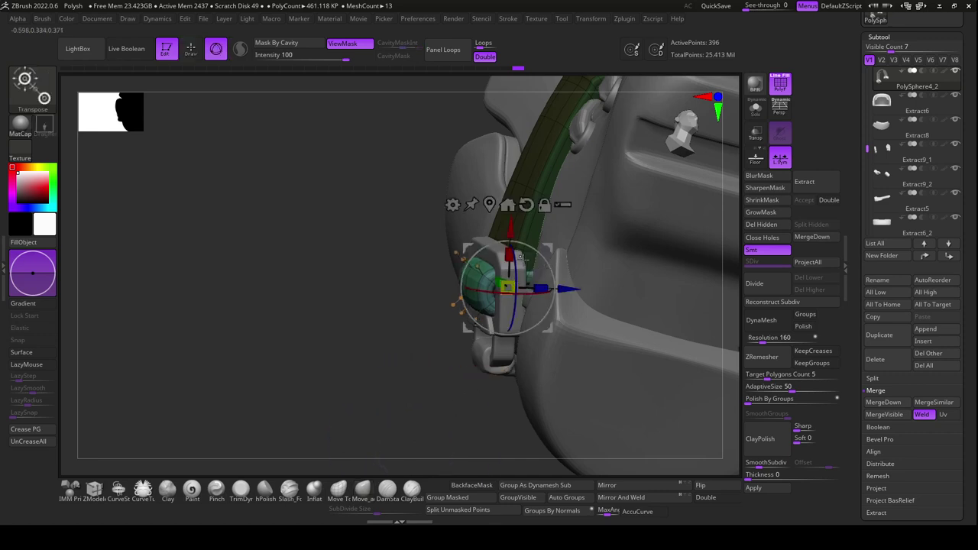
drag(506, 287, 486, 372)
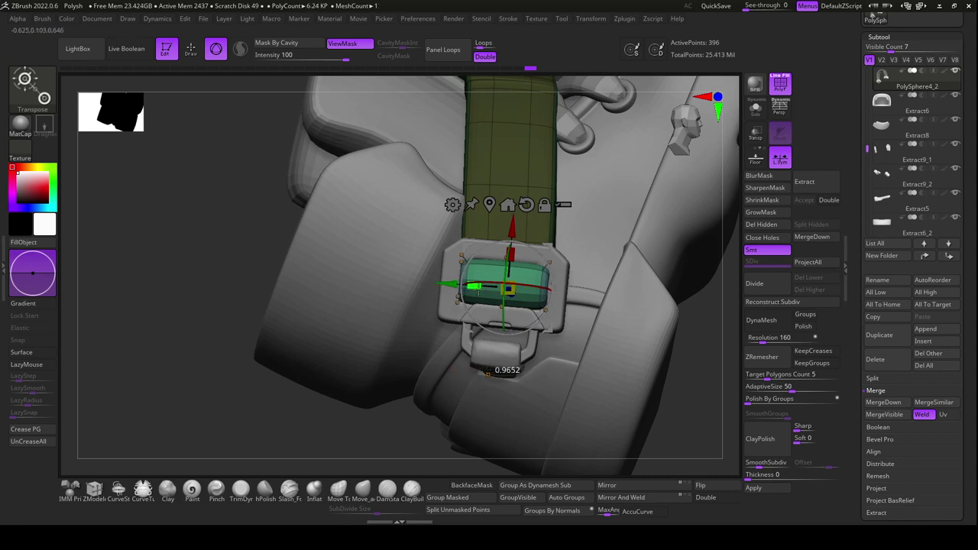
drag(428, 285, 436, 285)
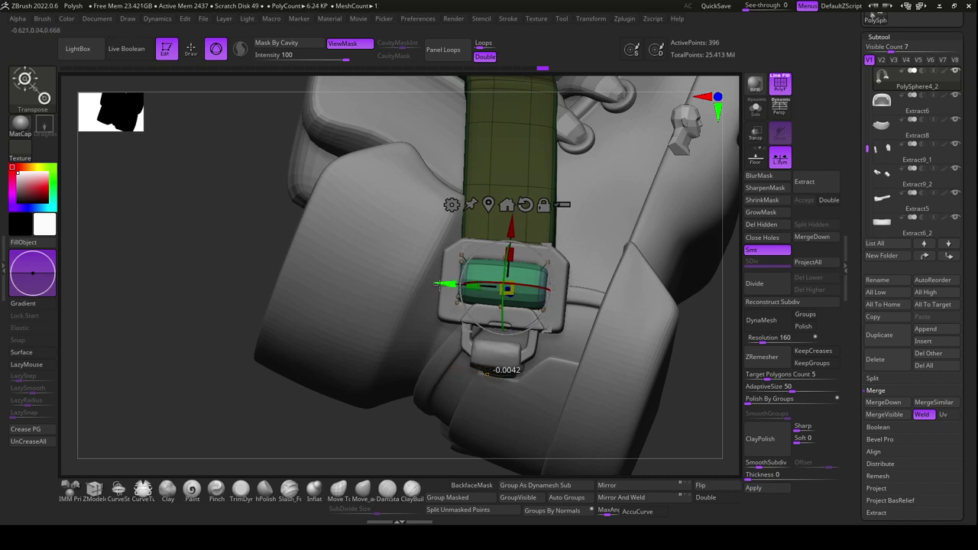
mouse_move(518, 309)
mouse_down()
mouse_move(691, 352)
mouse_move(666, 367)
mouse_up()
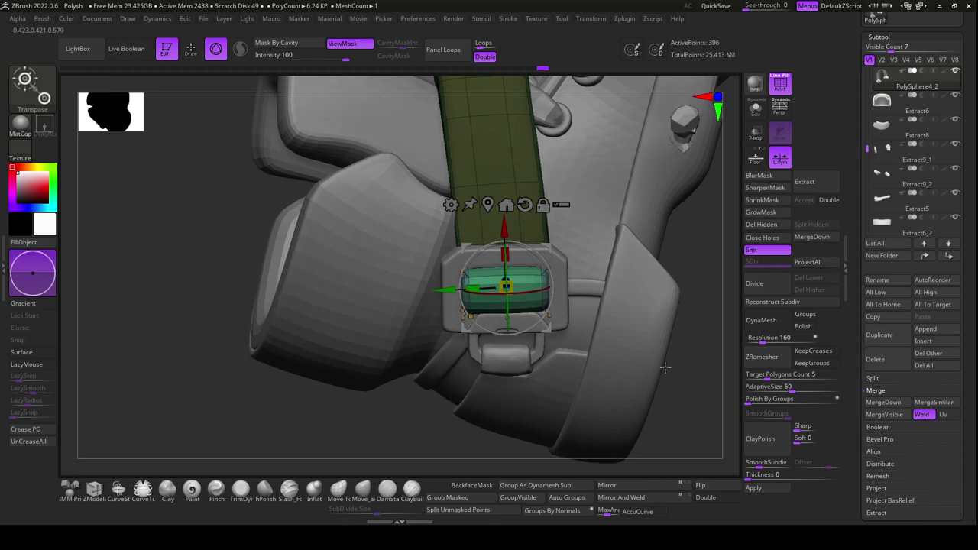
drag(506, 286, 517, 288)
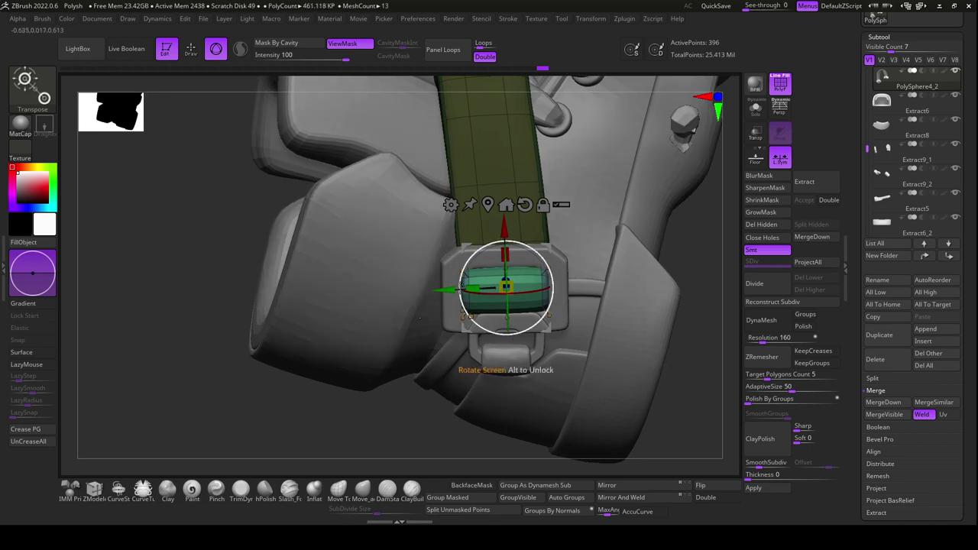
drag(456, 290, 451, 292)
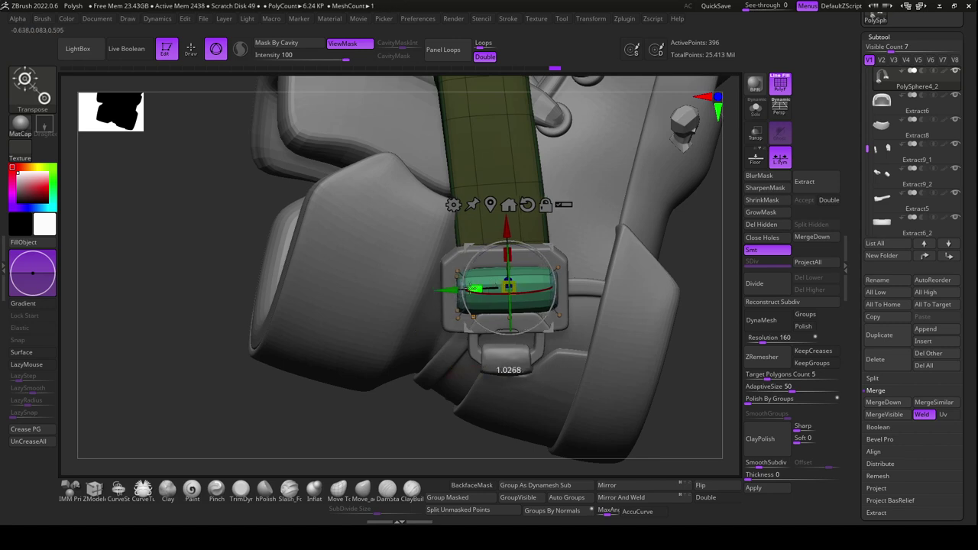
Make Extract9_1 the active buckle and widen it slightly along X
alt+click(589, 359)
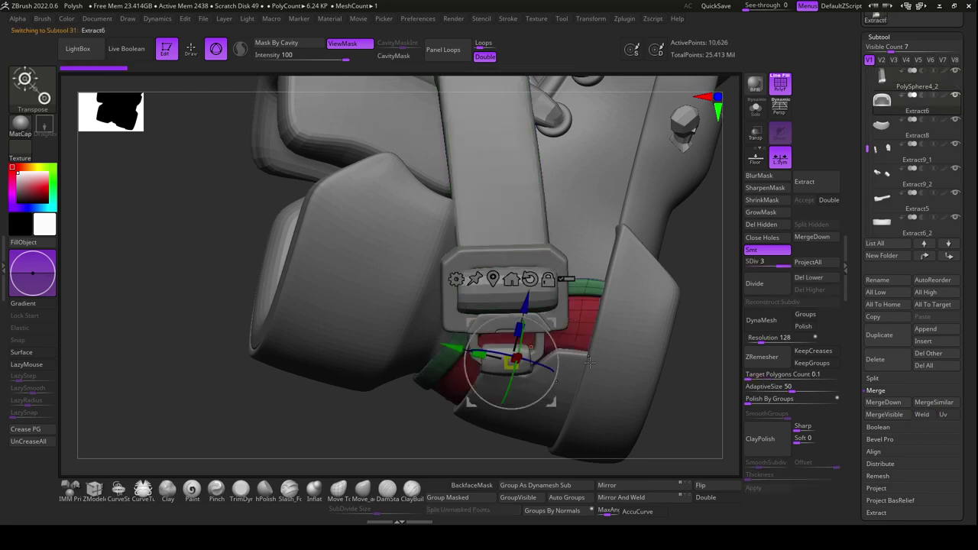
alt+click(557, 247)
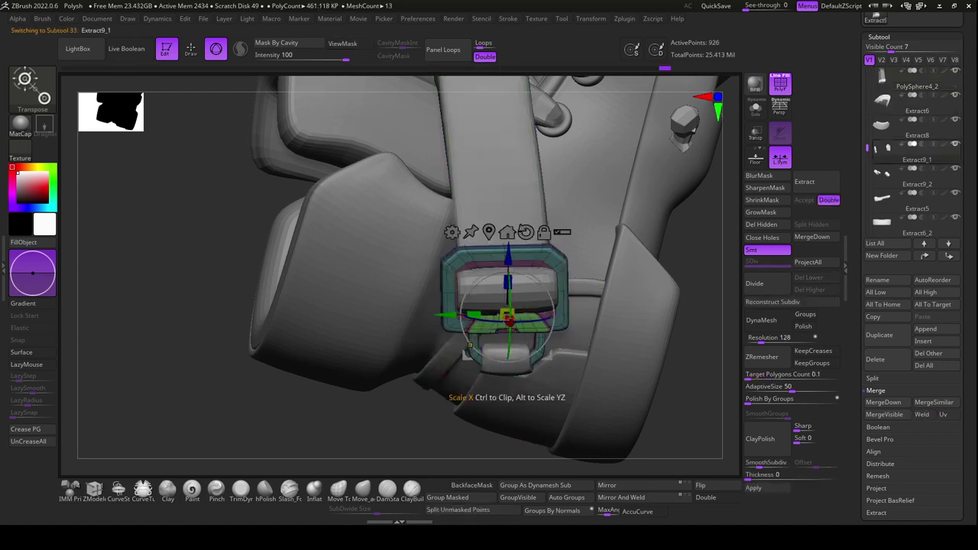
drag(472, 314, 461, 314)
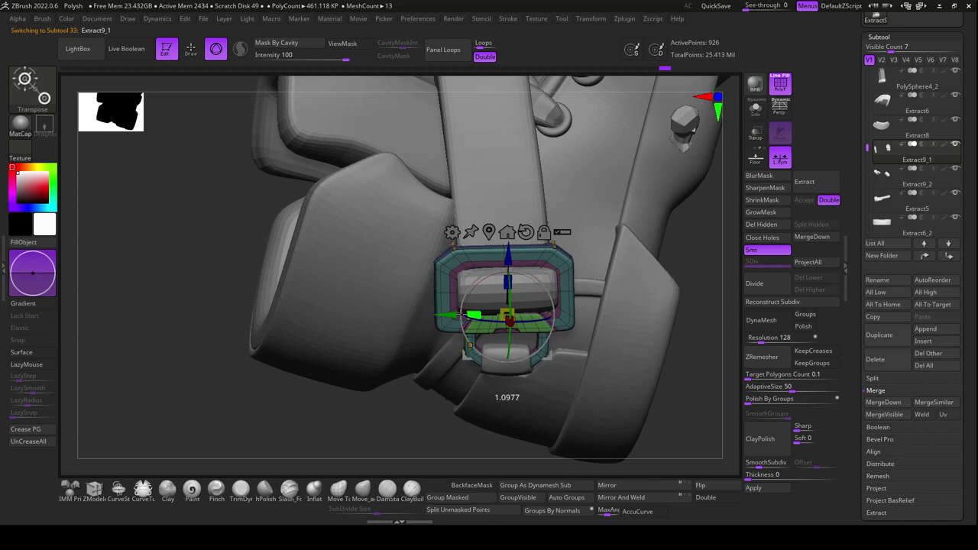
click(448, 356)
drag(696, 418, 687, 415)
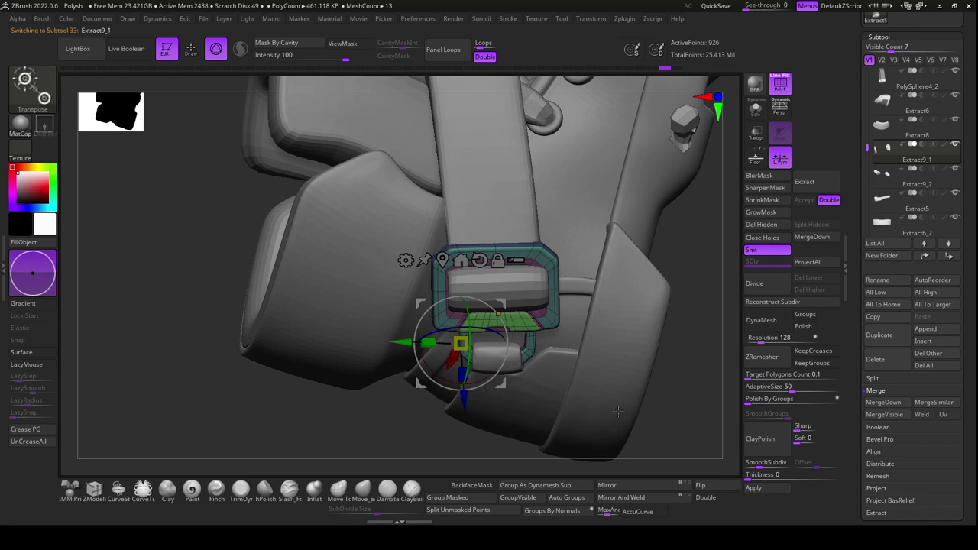
mouse_move(669, 419)
mouse_down()
mouse_move(677, 432)
mouse_move(463, 341)
mouse_move(684, 161)
mouse_up()
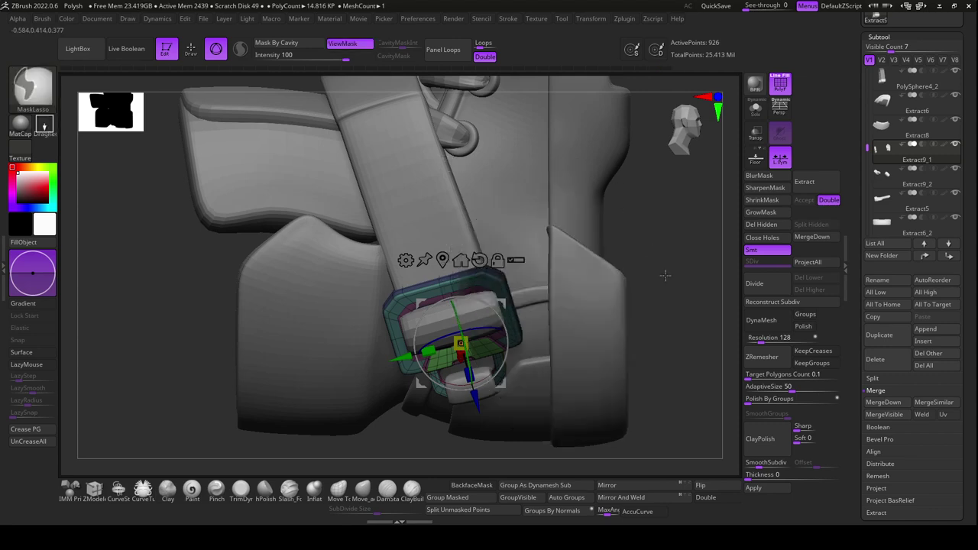
Lasso-mask part of the buckle and nudge the loop piece underneath sideways onto the strap
click(764, 176)
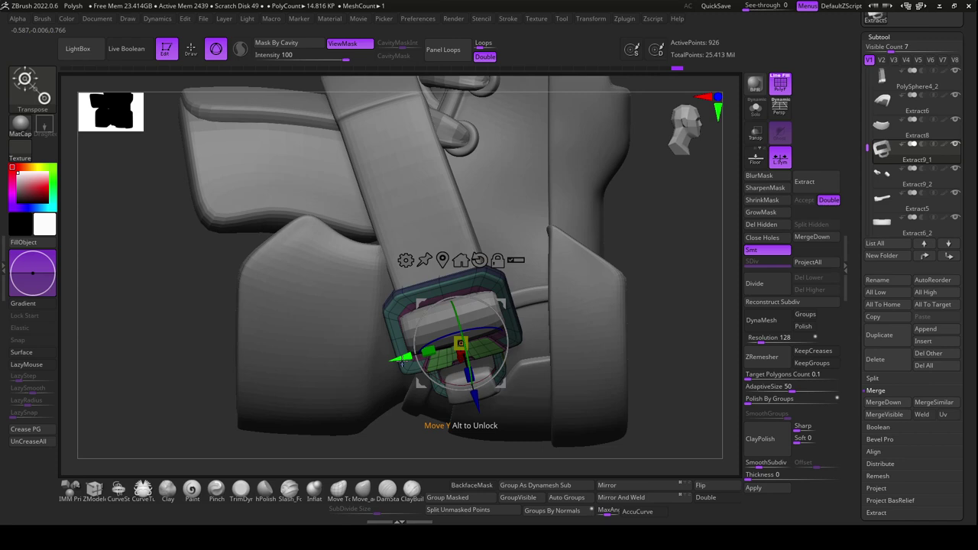
drag(403, 364, 396, 365)
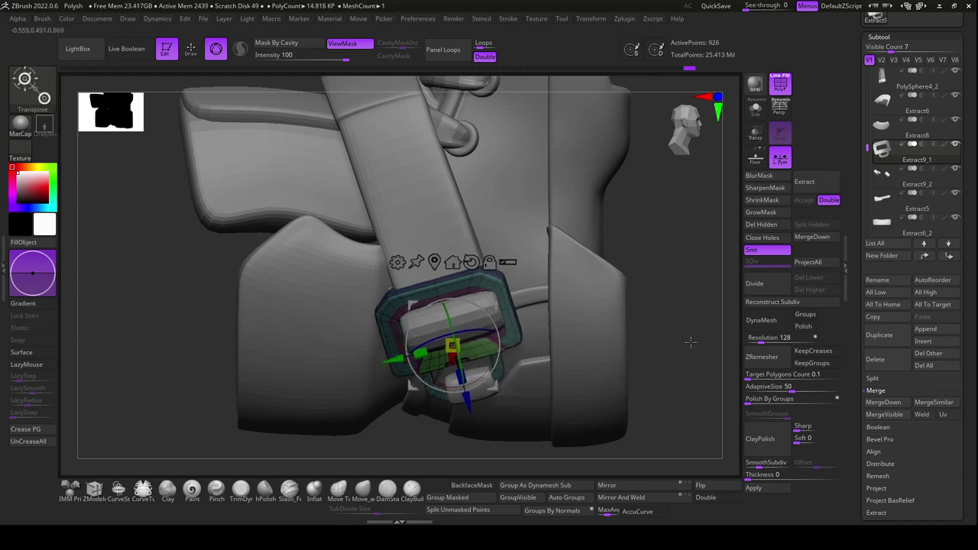
ctrl+drag(673, 397, 436, 324)
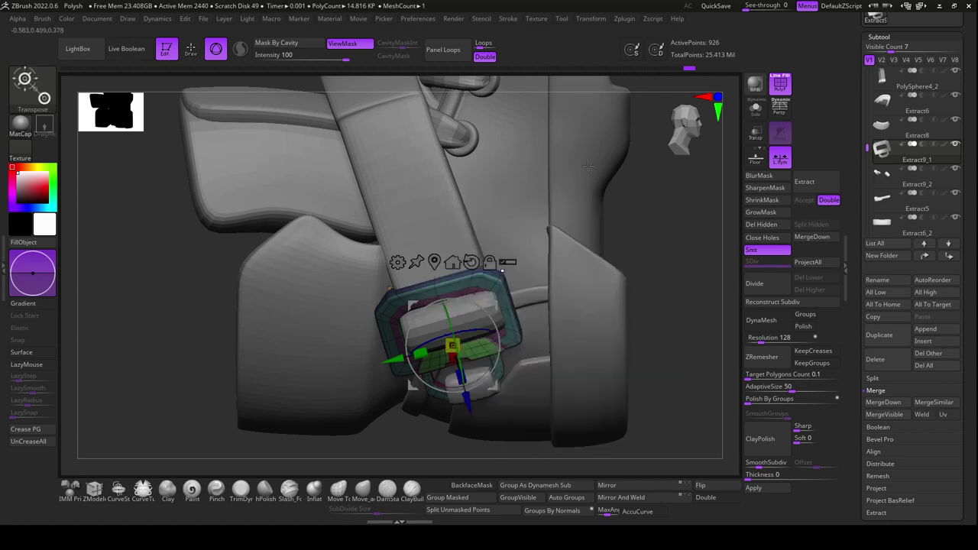
drag(404, 359, 415, 360)
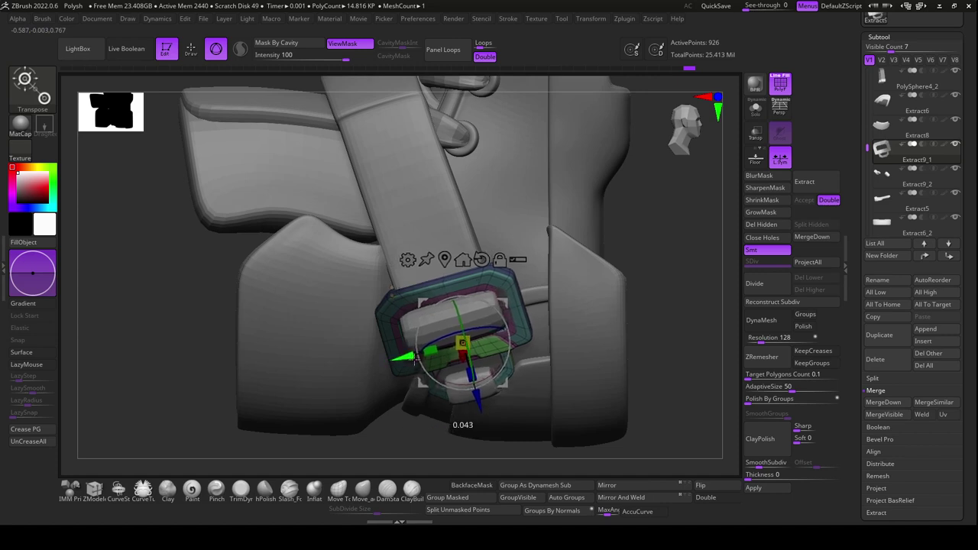
mouse_move(665, 367)
mouse_down()
mouse_move(683, 341)
mouse_move(682, 351)
mouse_up()
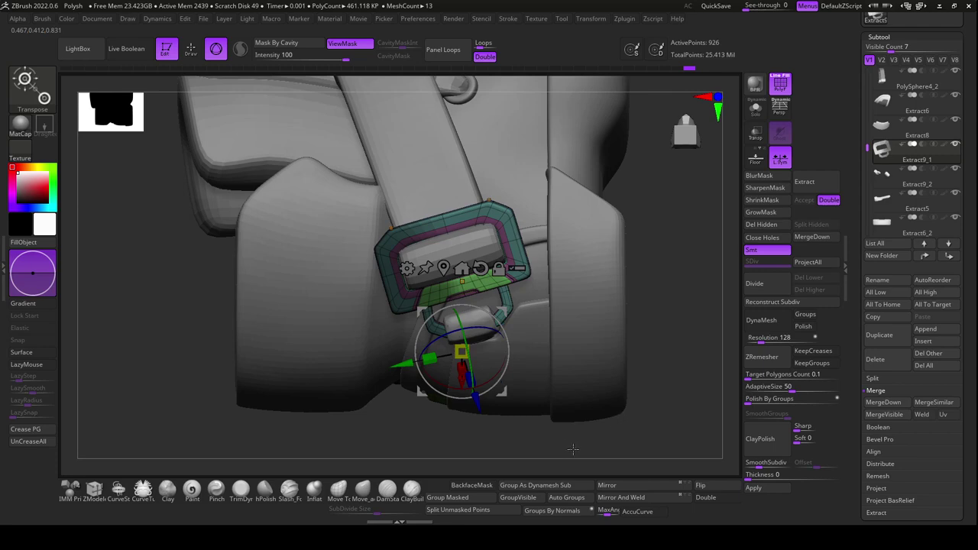
drag(572, 449, 572, 452)
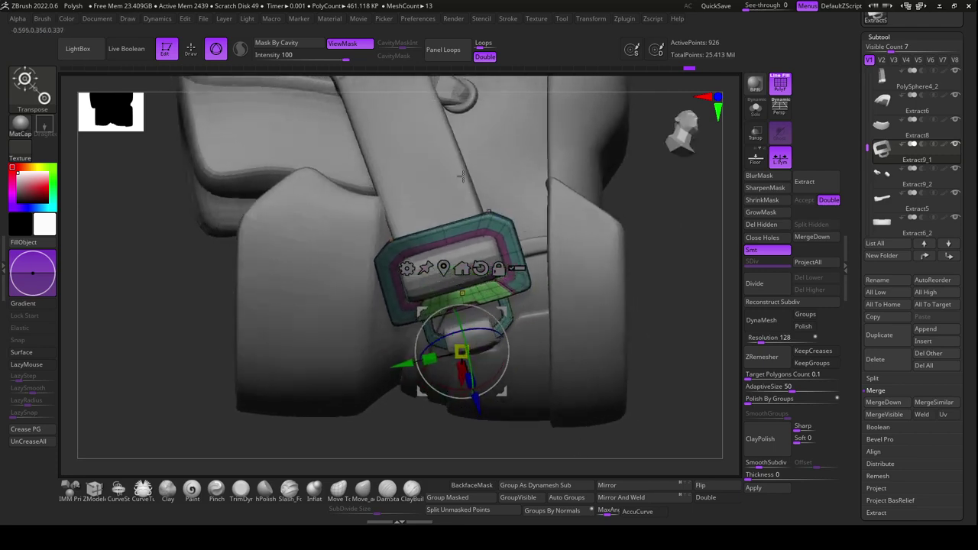
Select PolySphere4_2, shift it slightly along Y and rotate it about 7 degrees
alt+click(441, 182)
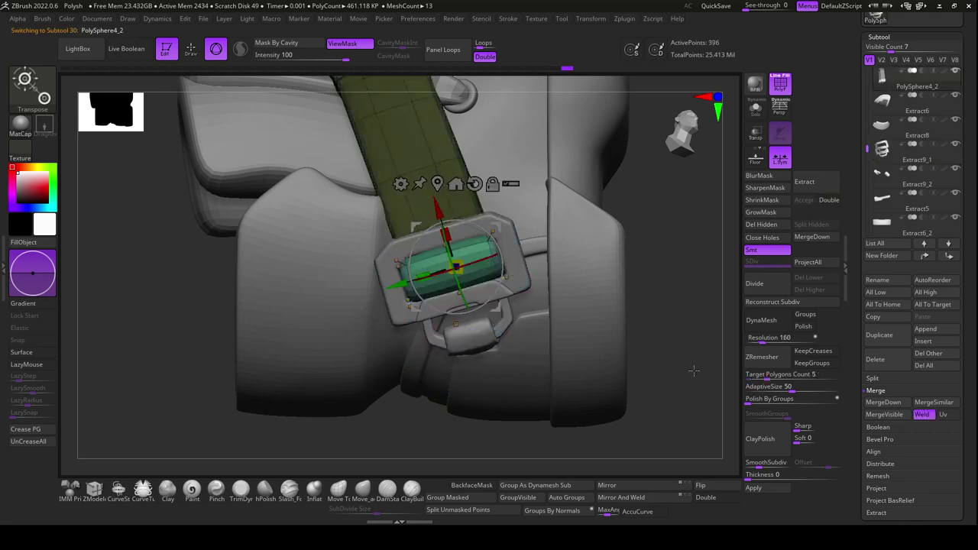
drag(693, 371, 697, 378)
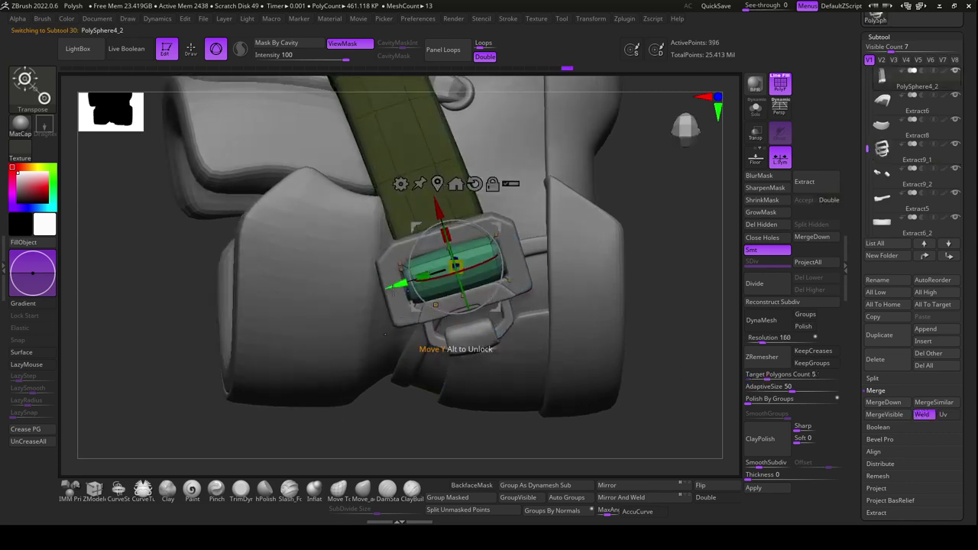
drag(393, 287, 395, 288)
drag(692, 266, 553, 303)
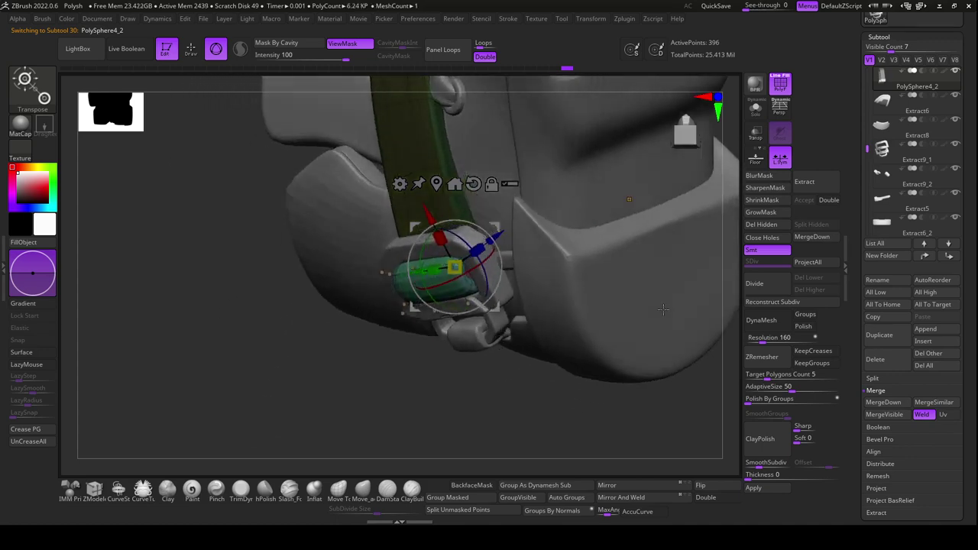
drag(439, 303, 443, 306)
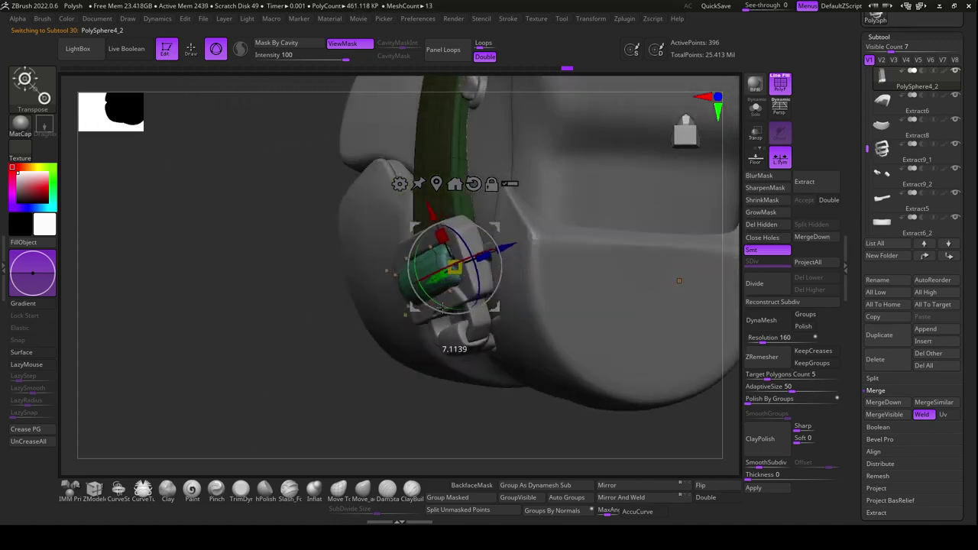
mouse_move(426, 383)
mouse_down()
mouse_move(492, 398)
mouse_move(504, 392)
mouse_up()
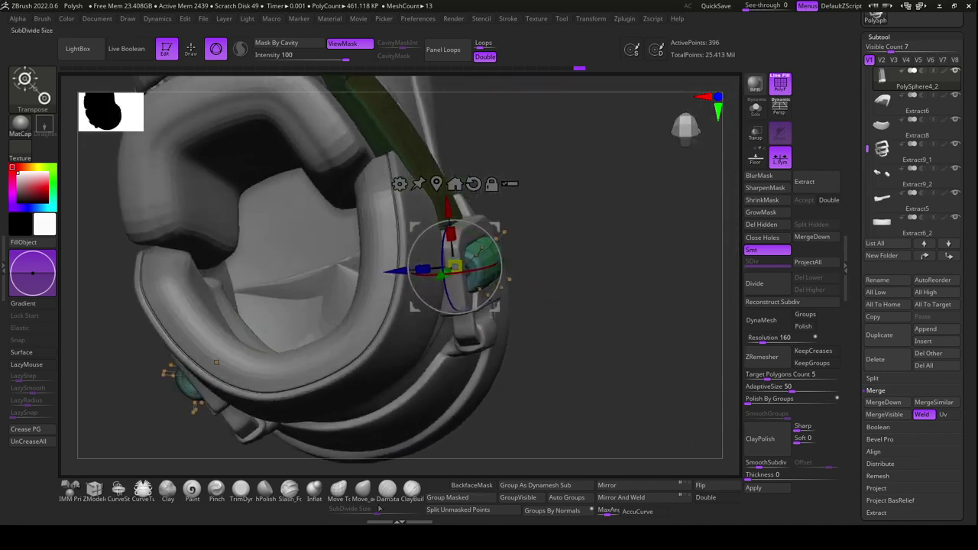
Use ZModeler to insert three edge loops across the green keeper cylinder
click(95, 489)
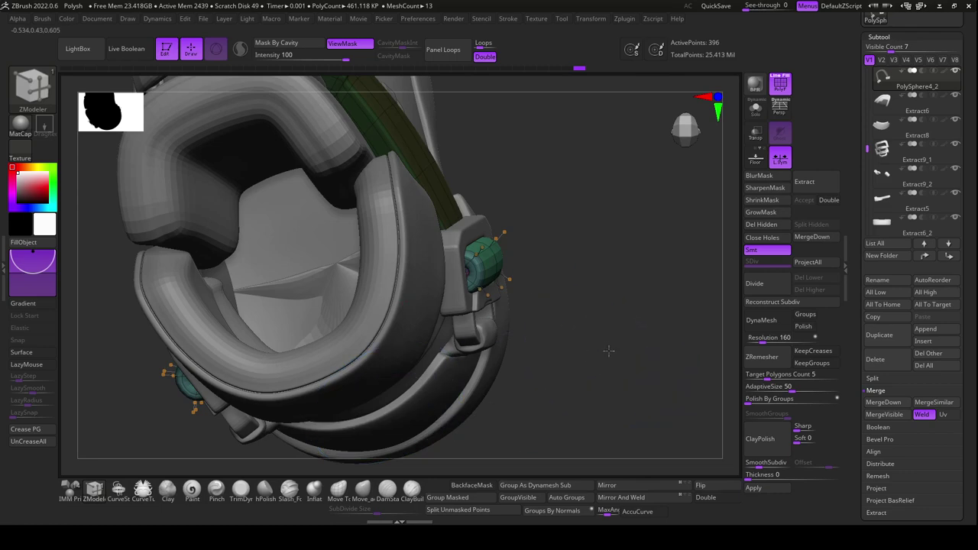
drag(616, 354, 480, 272)
click(472, 282)
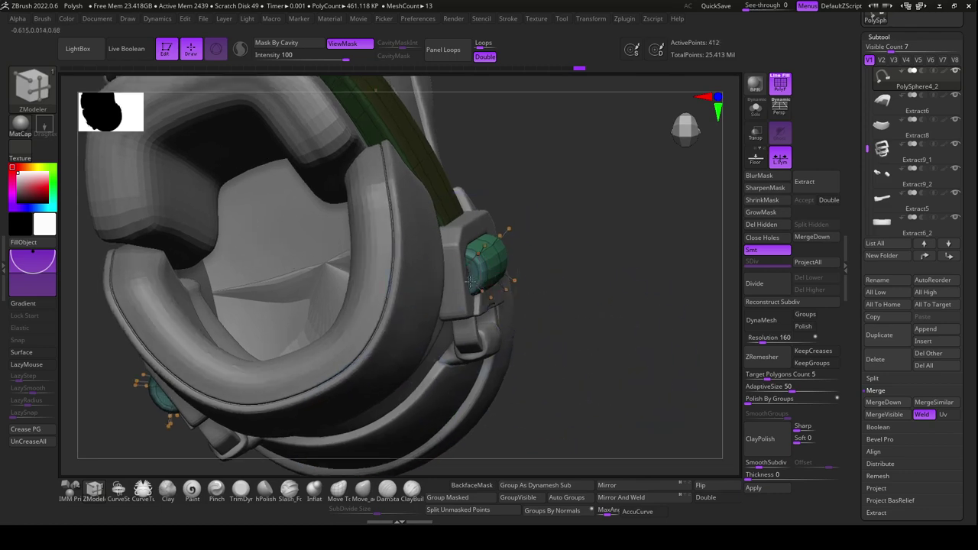
drag(644, 306, 623, 356)
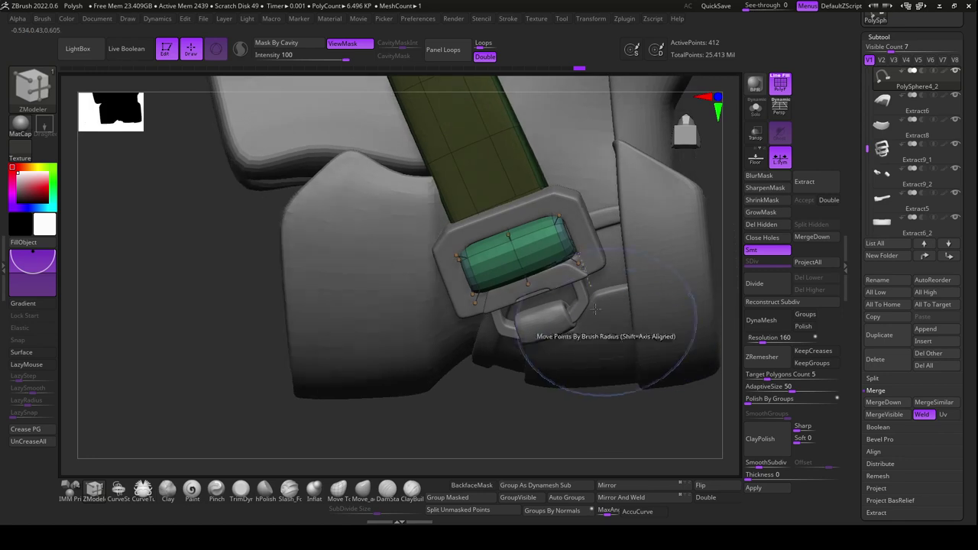
click(545, 226)
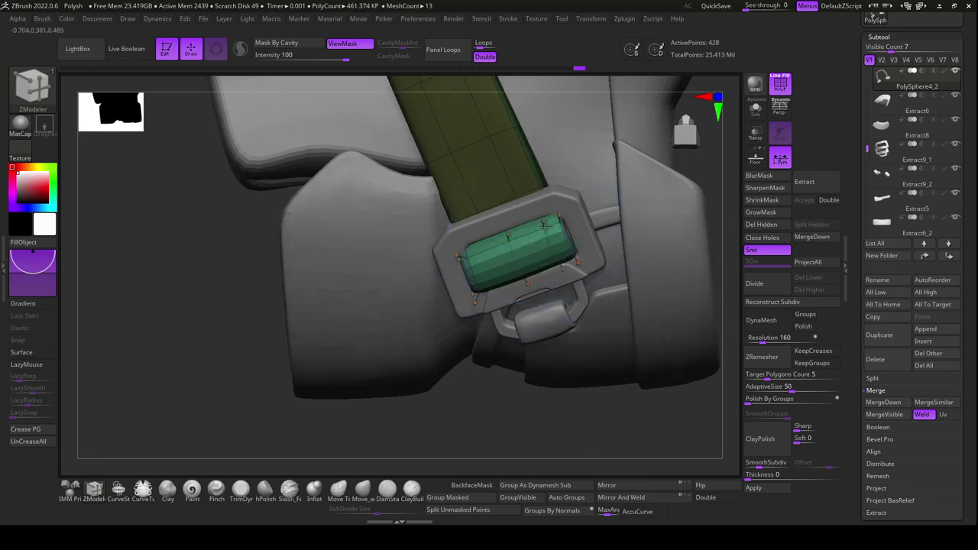
click(476, 252)
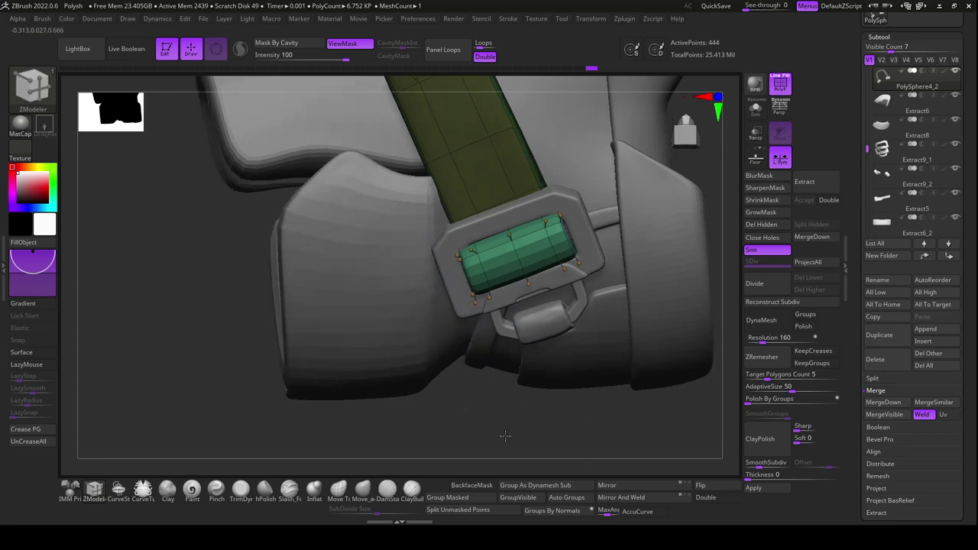
mouse_move(497, 421)
mouse_down()
mouse_move(504, 410)
mouse_move(497, 419)
mouse_move(445, 415)
mouse_up()
click(363, 489)
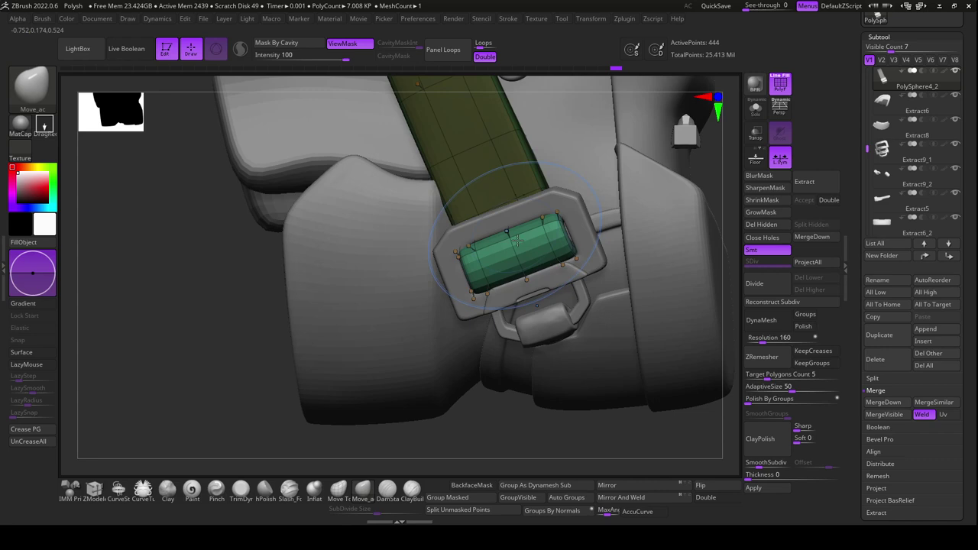
drag(497, 432, 535, 329)
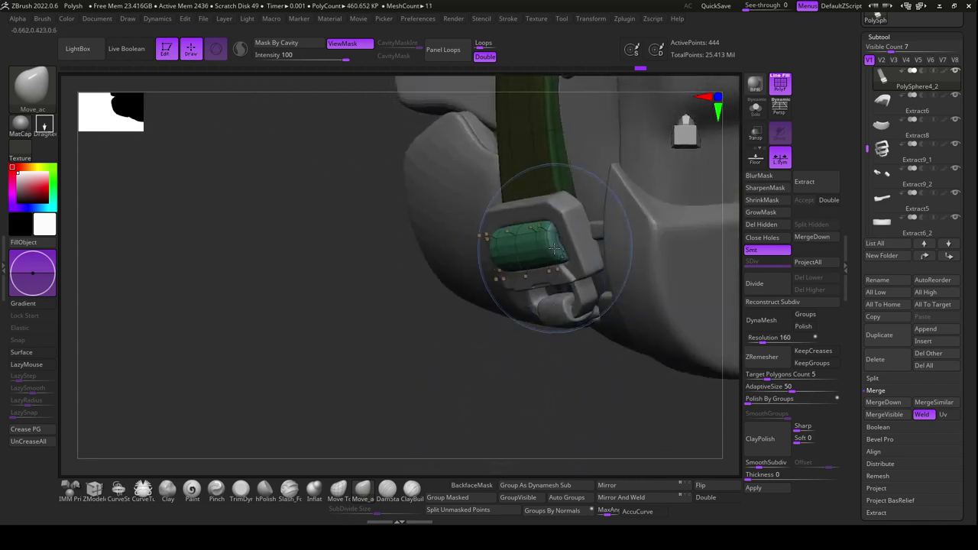
mouse_move(528, 379)
mouse_down()
mouse_move(507, 375)
mouse_move(521, 390)
mouse_move(516, 415)
mouse_move(535, 386)
mouse_move(572, 386)
mouse_move(578, 426)
mouse_up()
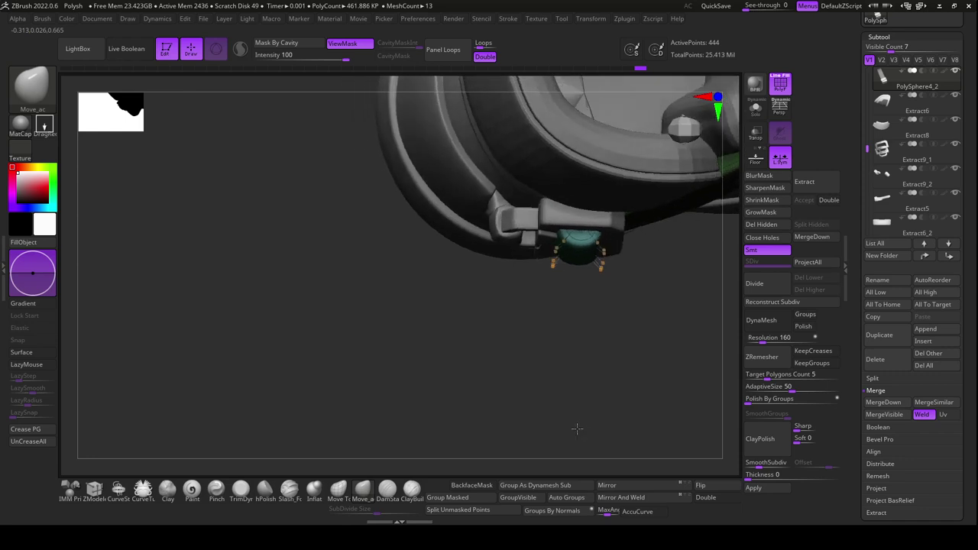
key(space)
alt+click(592, 243)
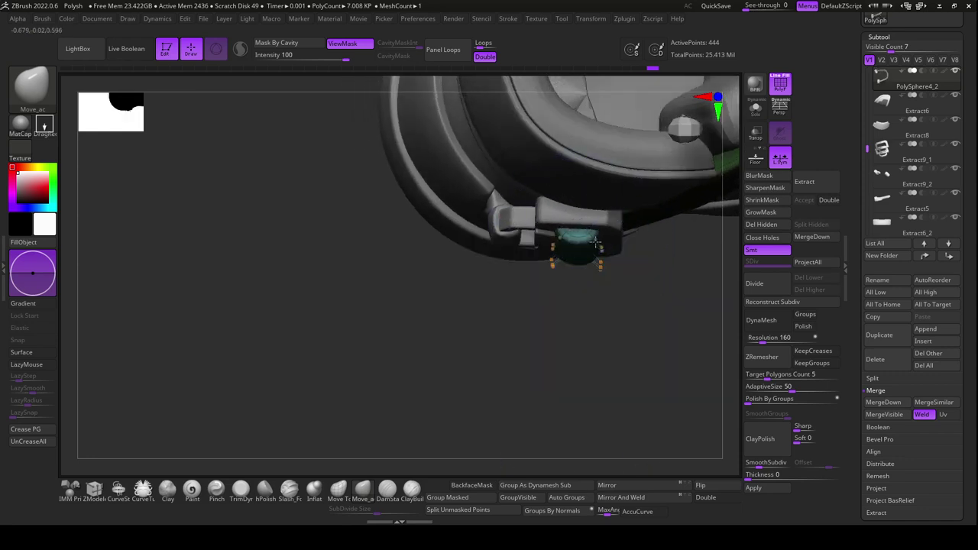
drag(577, 374, 602, 255)
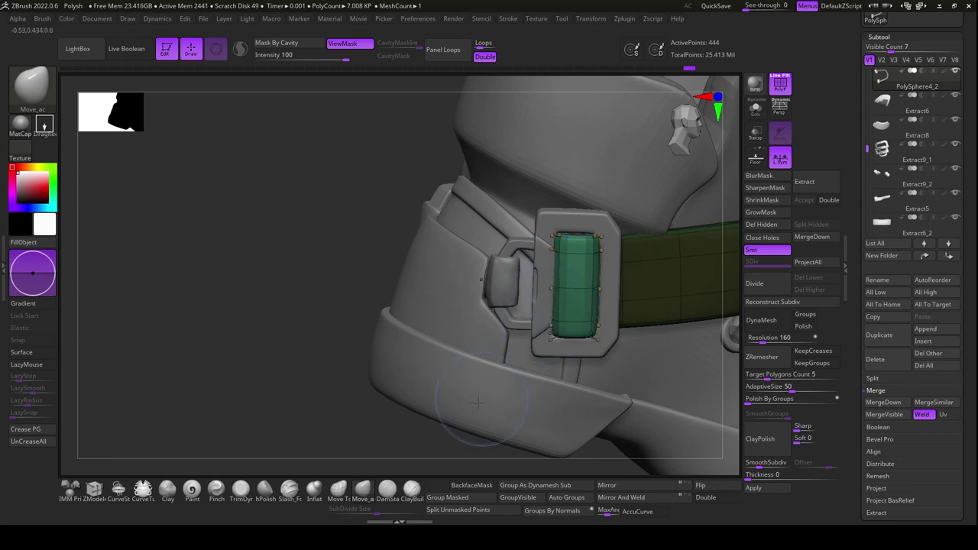
alt+click(453, 436)
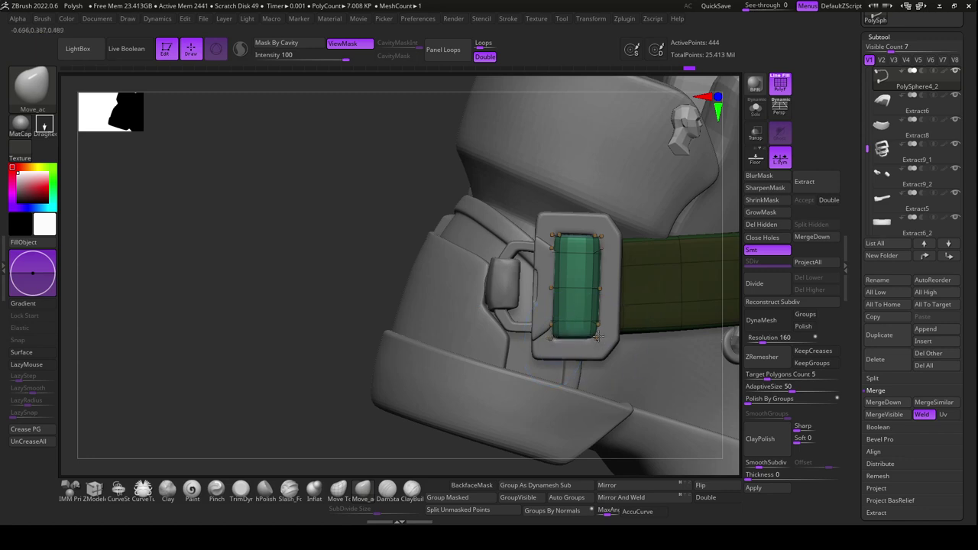
mouse_move(412, 435)
mouse_down()
mouse_move(516, 408)
mouse_move(520, 387)
mouse_move(535, 399)
mouse_move(513, 393)
mouse_move(514, 372)
mouse_move(556, 358)
mouse_up()
On Extract4, mask and hide the lower areas, then extract and accept the front toe region as Extract1
key(ctrl+h)
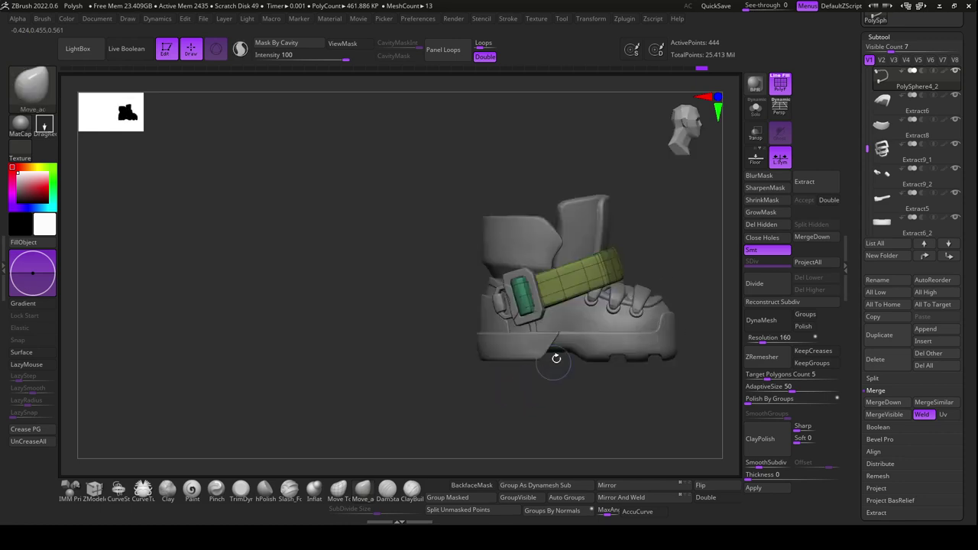
drag(564, 393, 555, 415)
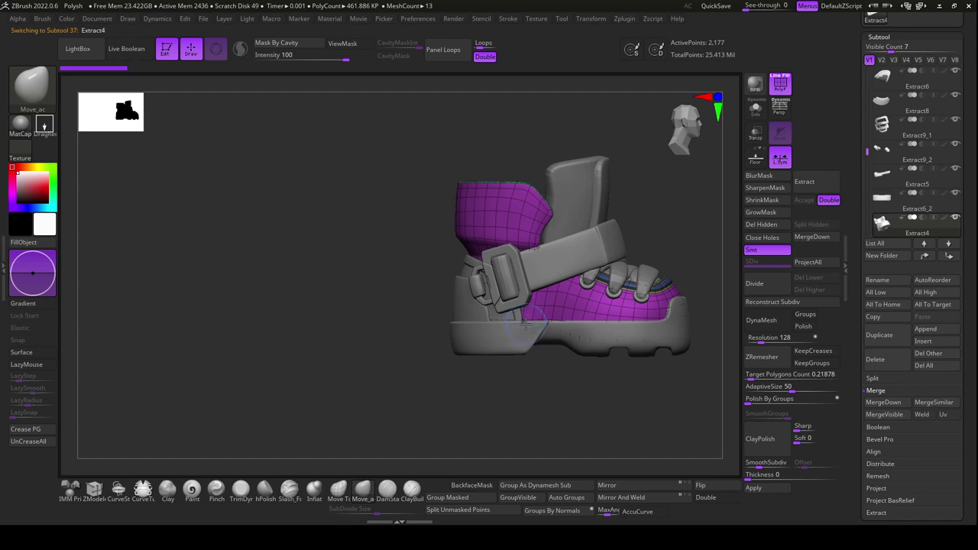
key(ctrl)
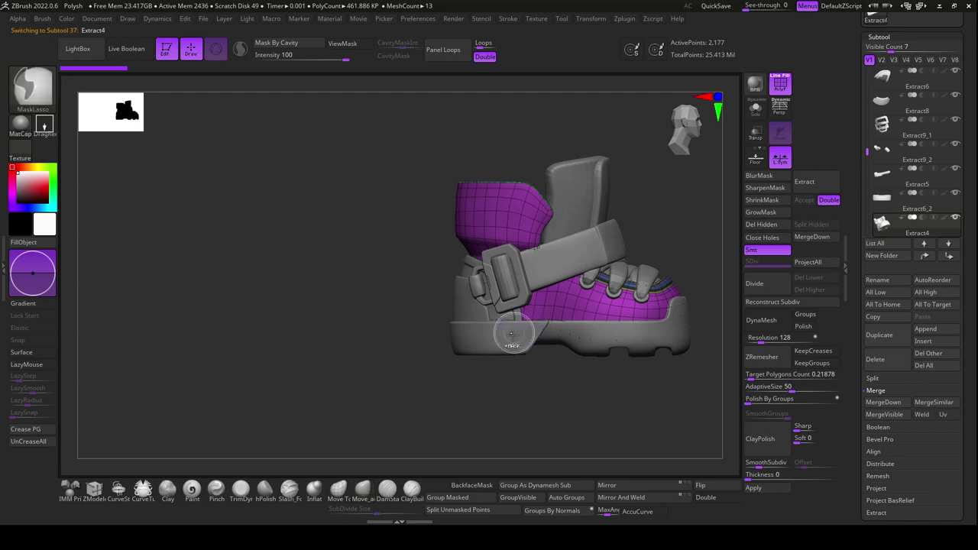
ctrl+drag(419, 406, 383, 351)
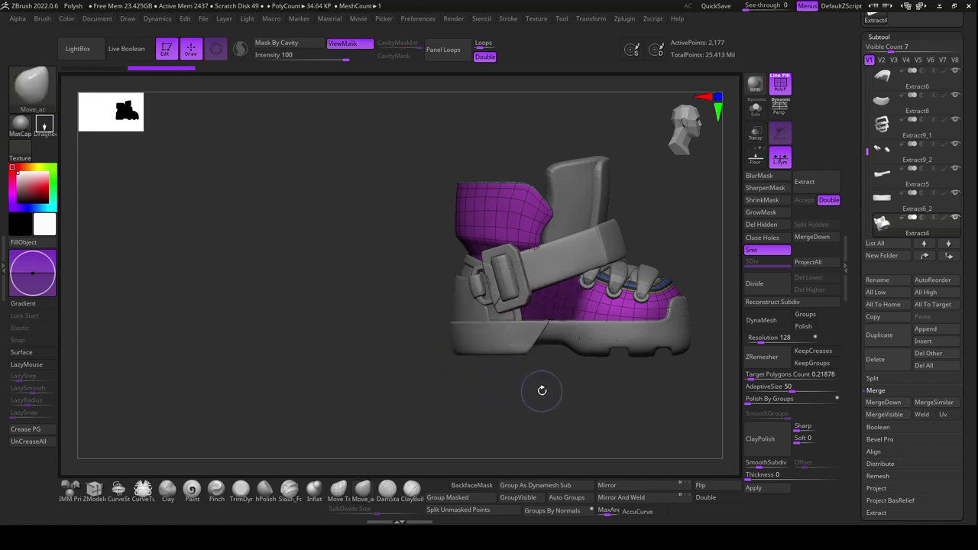
ctrl+drag(642, 386, 539, 317)
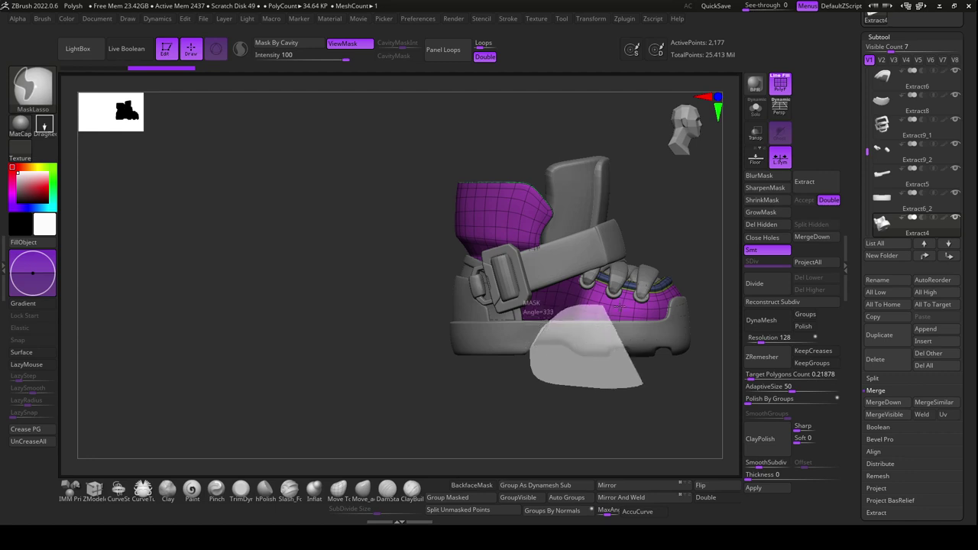
ctrl+drag(620, 308, 636, 384)
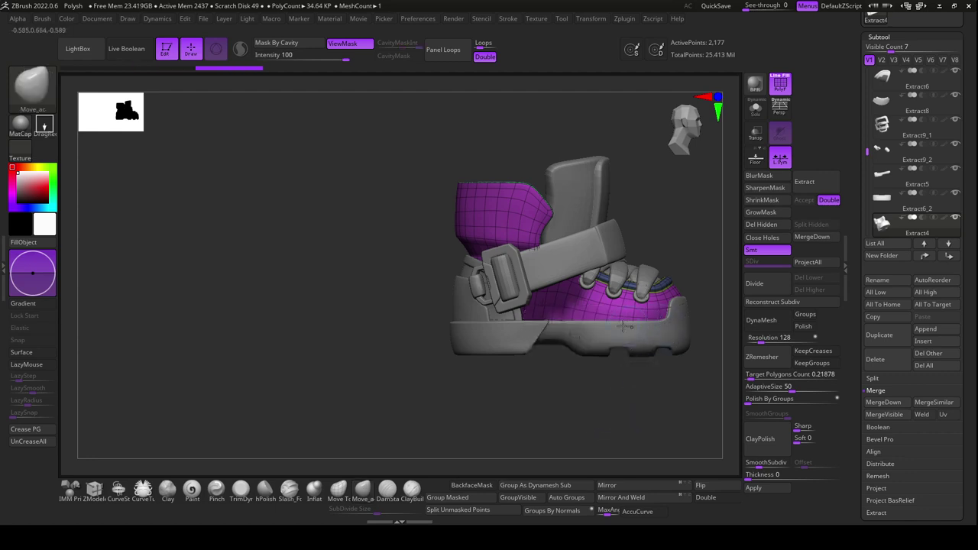
ctrl+shift+drag(624, 327, 622, 421)
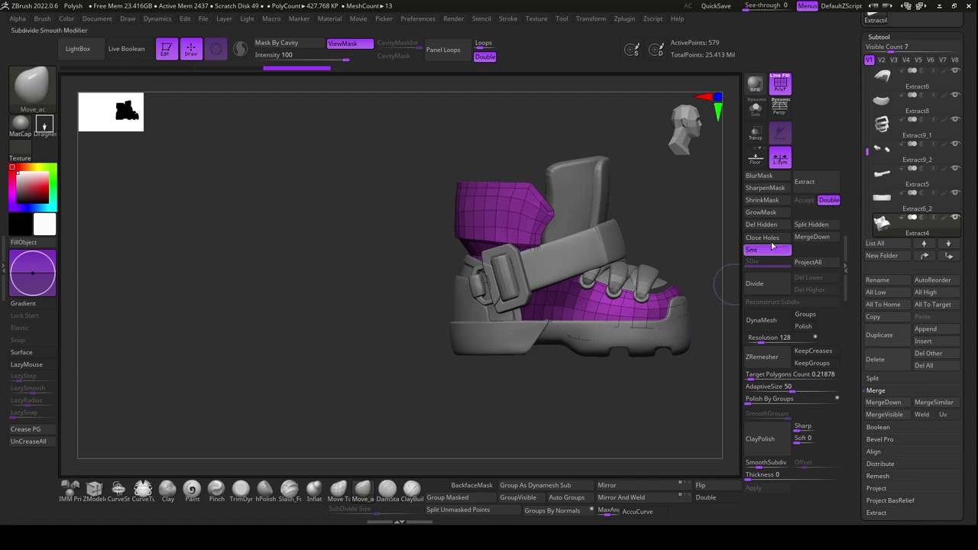
click(805, 181)
click(805, 199)
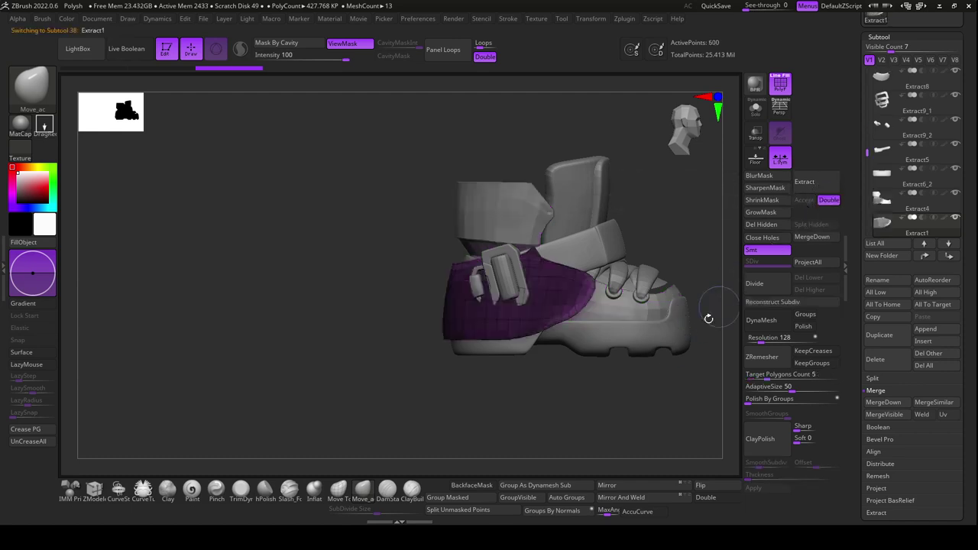
Delete the hidden part of the new shell and hide the stray polygons on the strap
click(758, 143)
mouse_move(652, 403)
mouse_down()
mouse_move(643, 433)
mouse_move(618, 392)
mouse_up()
click(756, 226)
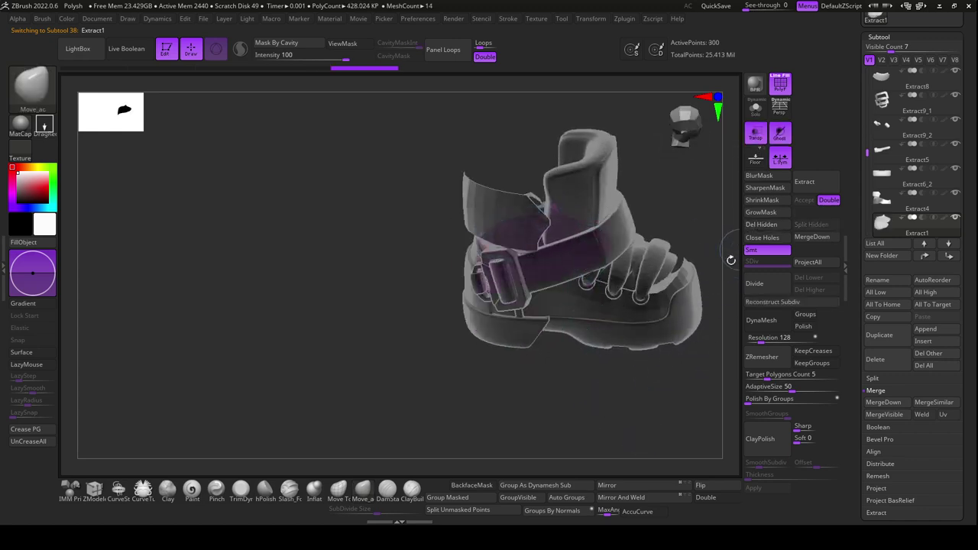
drag(673, 466, 671, 411)
key(f)
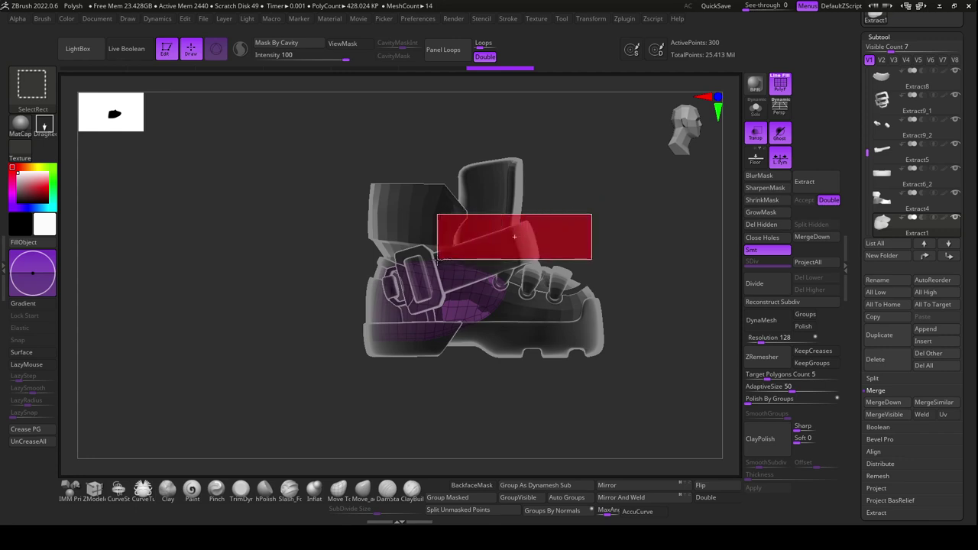
ctrl+alt+shift+drag(542, 242, 431, 265)
scroll(594, 235, up, 2)
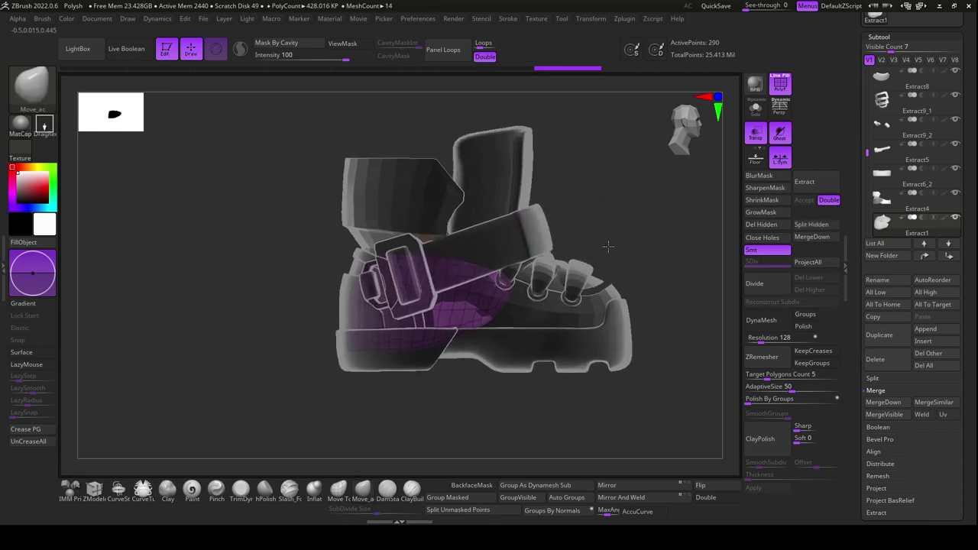
scroll(594, 235, up, 2)
scroll(595, 222, up, 3)
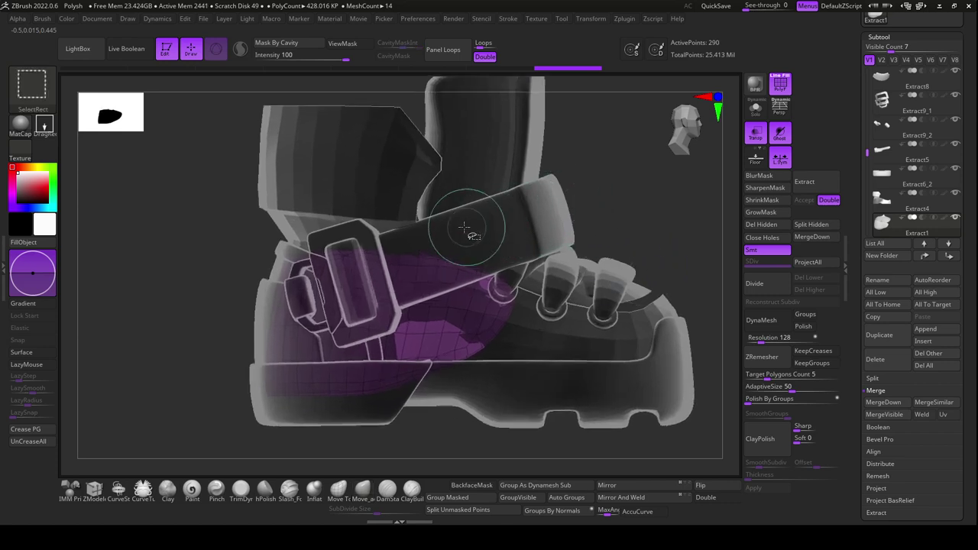
ctrl+alt+shift+drag(455, 230, 437, 244)
drag(627, 266, 642, 265)
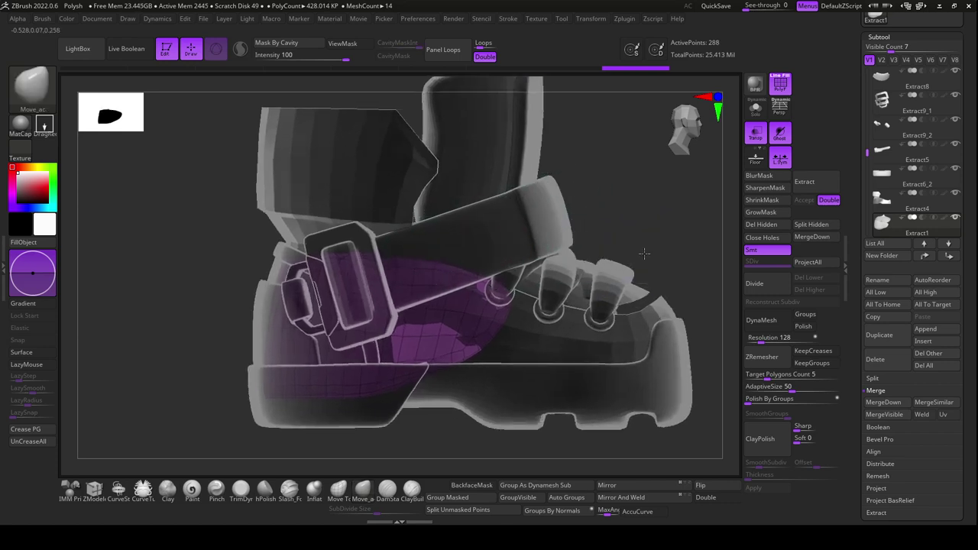
Set group polish to 0 and preview the extract, trying offset 100 and thickness near 0.029
click(752, 398)
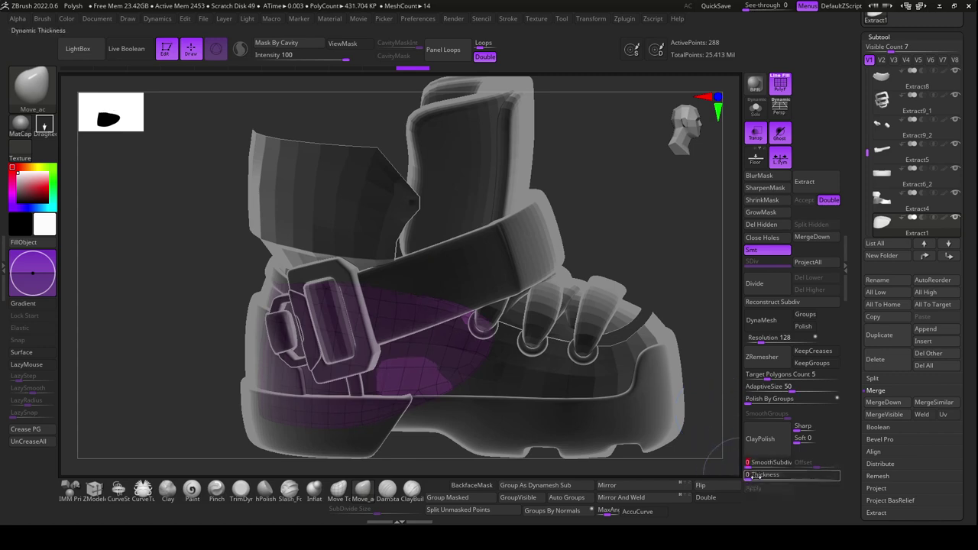
click(770, 475)
drag(770, 475, 841, 464)
drag(771, 474, 795, 475)
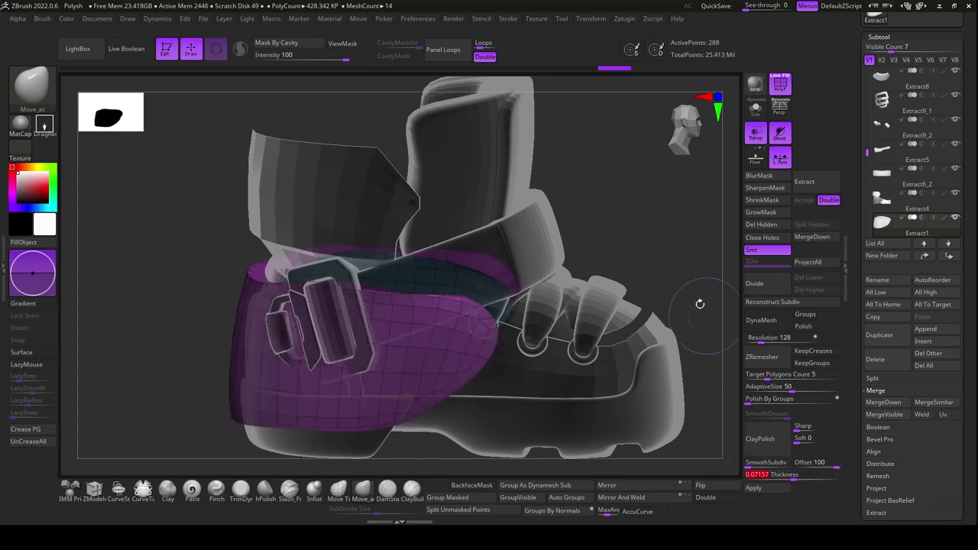
click(754, 134)
drag(703, 284, 661, 298)
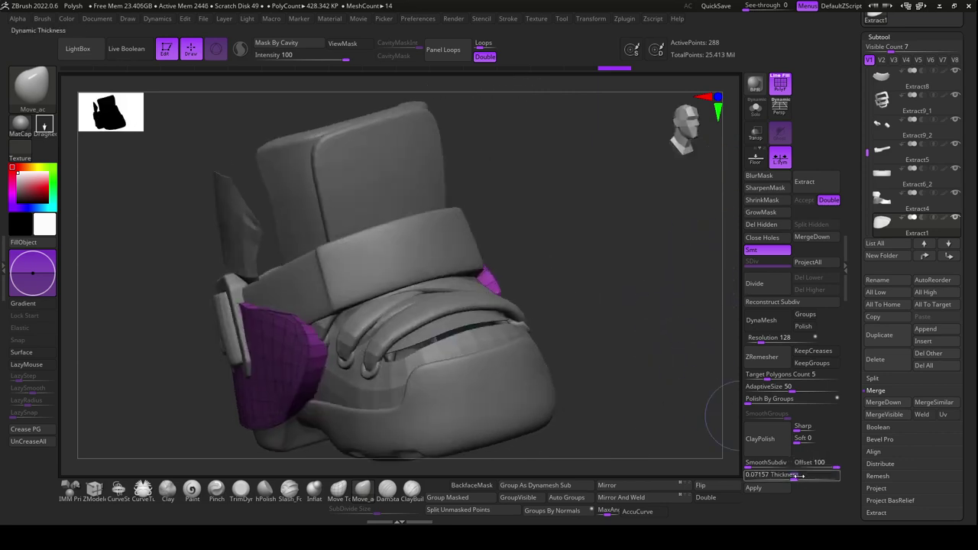
drag(795, 474, 774, 476)
mouse_move(676, 424)
mouse_down()
mouse_move(691, 440)
mouse_move(662, 447)
mouse_up()
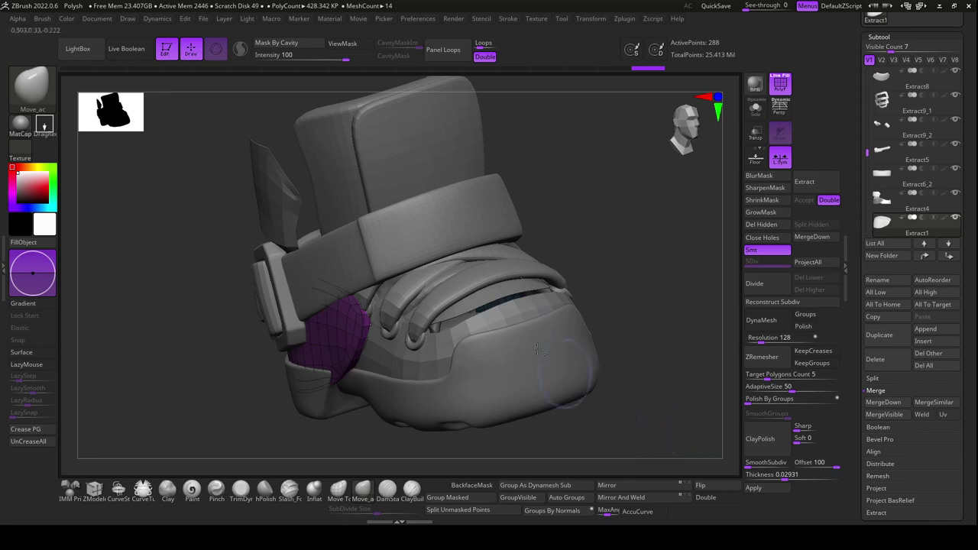
Select Extract1 and set the extract offset to 70 and thickness to 0.0207
alt+click(500, 309)
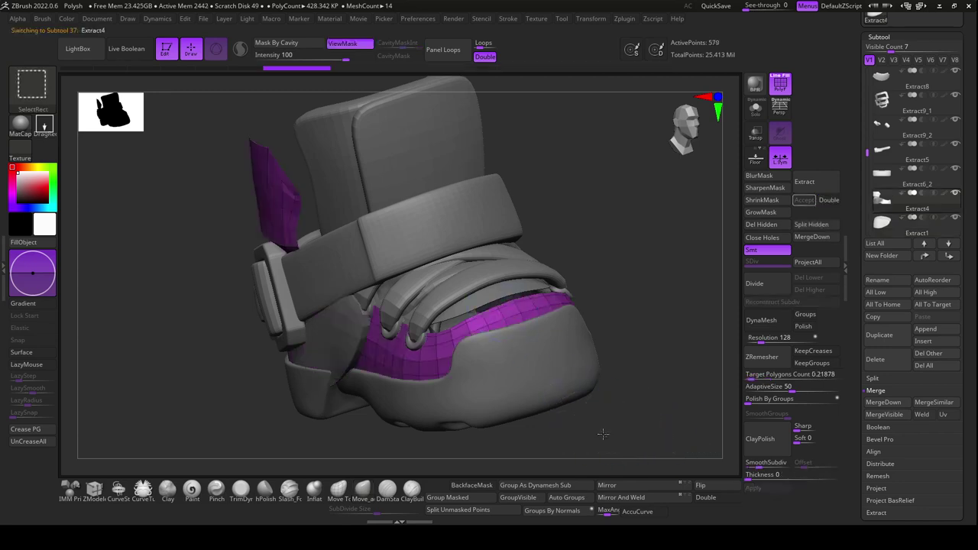
alt+click(485, 429)
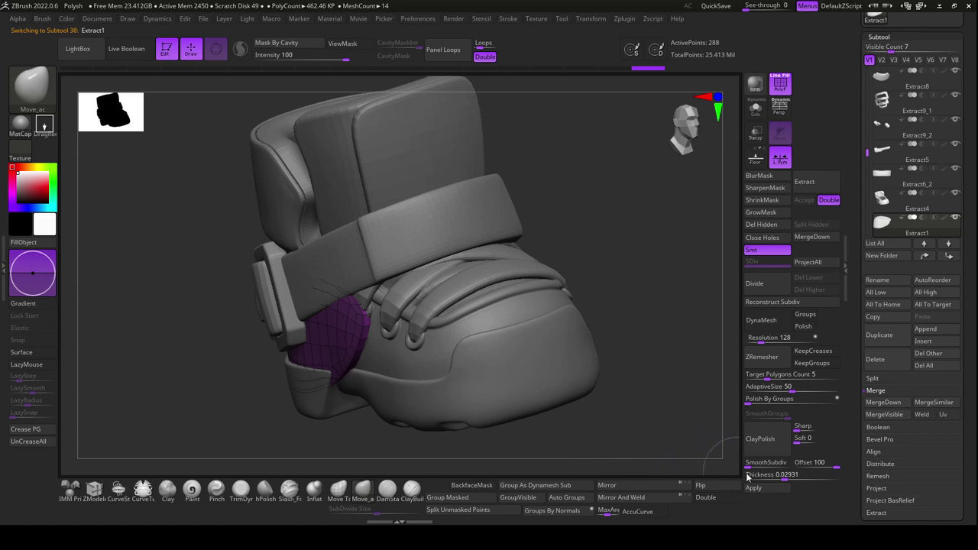
click(826, 463)
drag(829, 464, 779, 475)
text(0.0207)
key(Return)
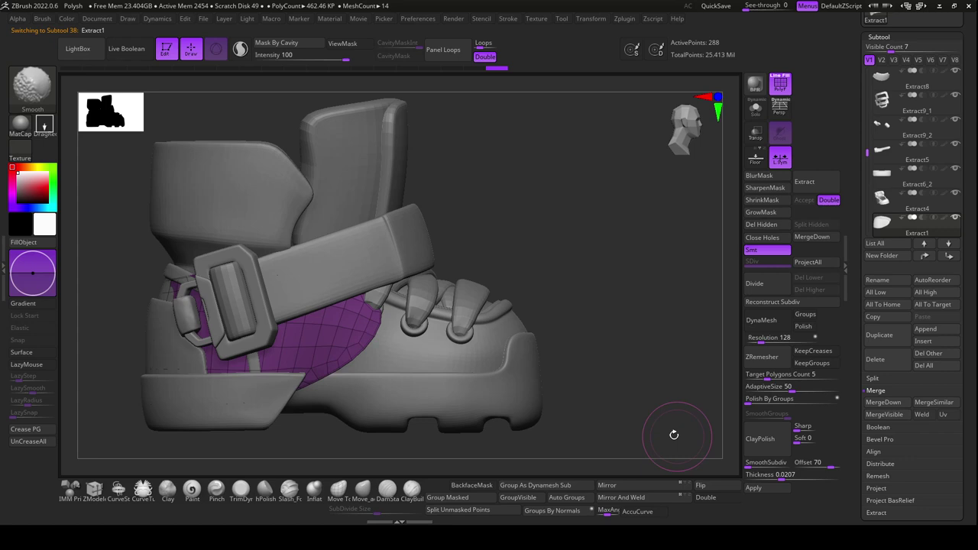
Set ZRemesher Target Polygons Count to 0.1 and remesh the purple pad
drag(651, 447, 622, 420)
text(0.1)
key(Return)
click(762, 357)
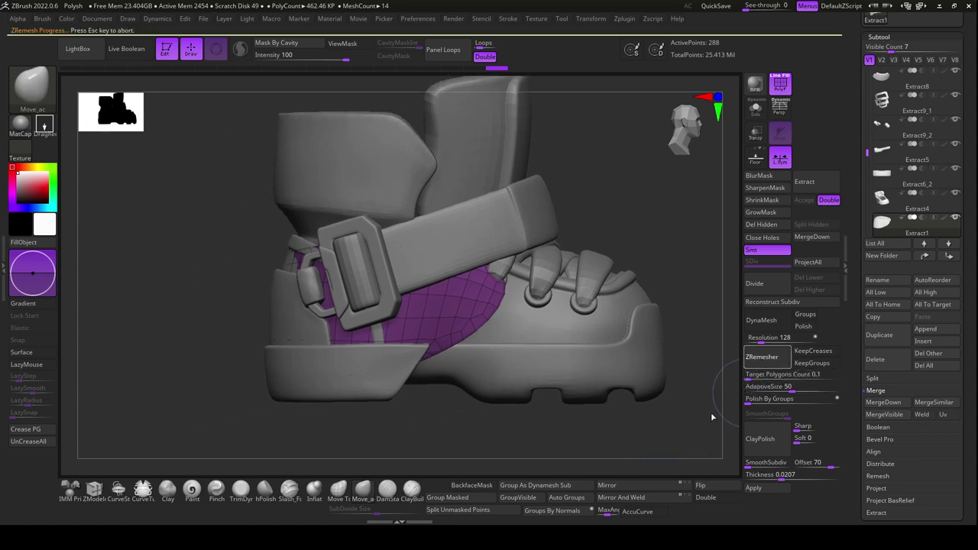
key(space)
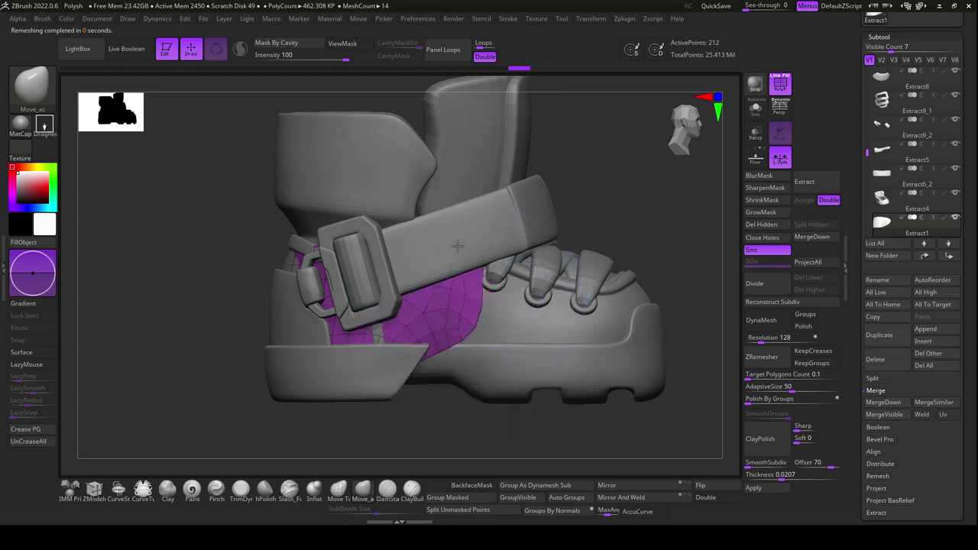
key(space)
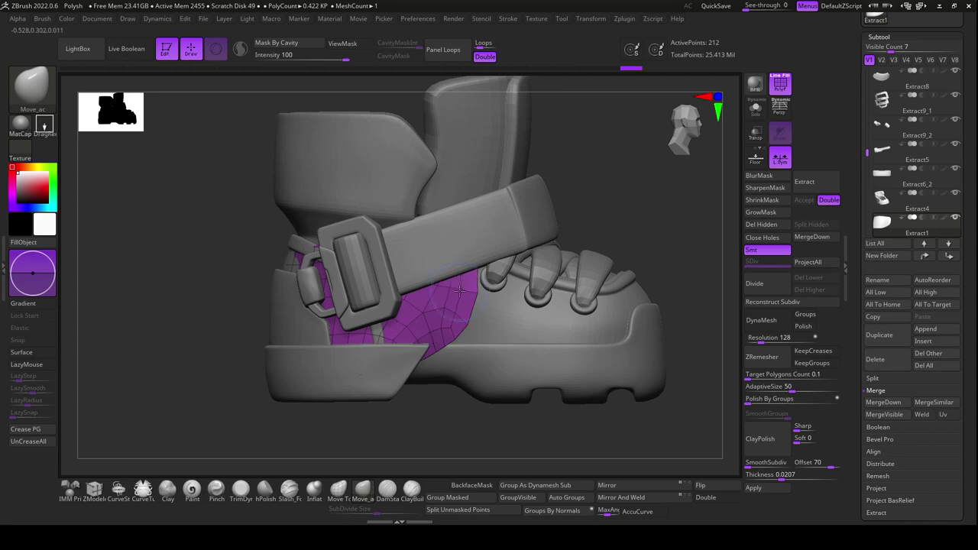
key(space)
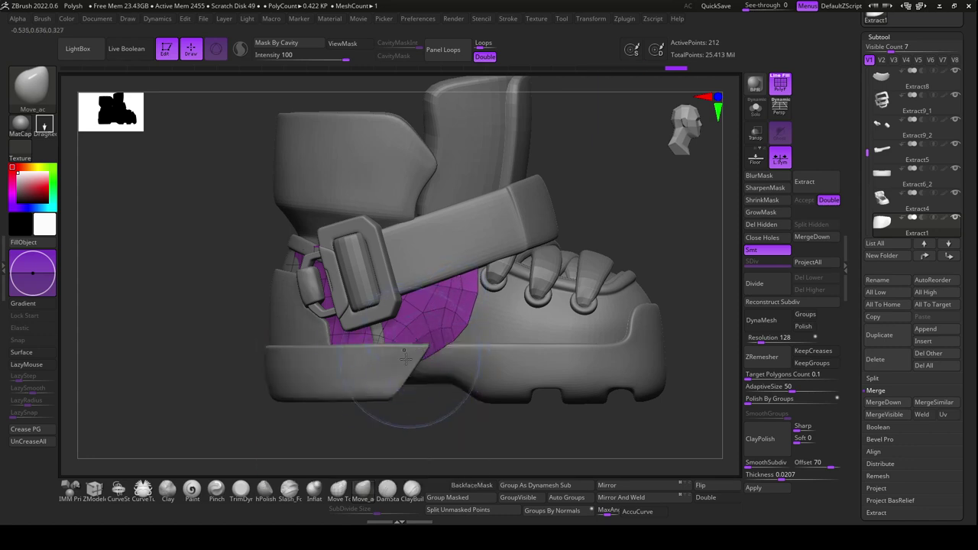
Undo and redo the remesh, orbiting to compare the pad from front, side and cuff
key(ctrl+z)
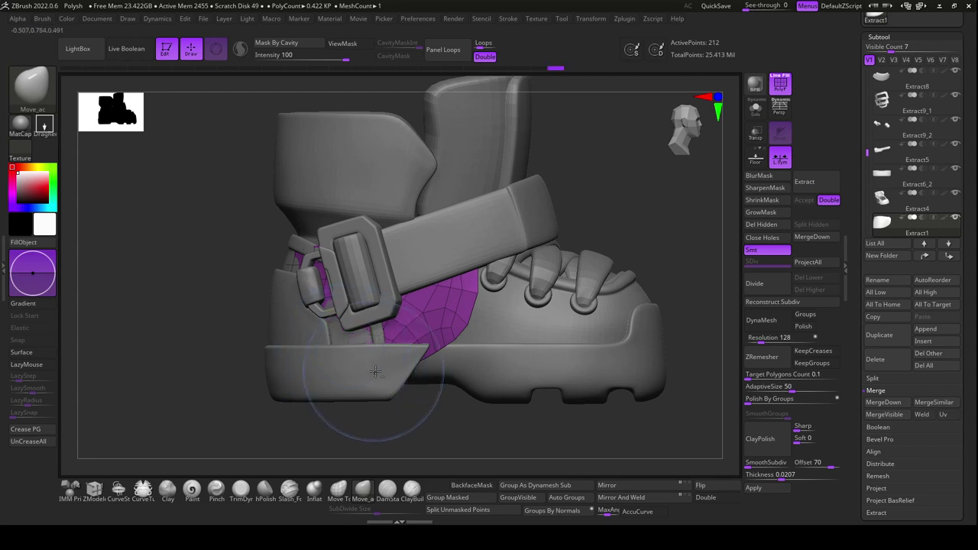
key(ctrl+shift+z)
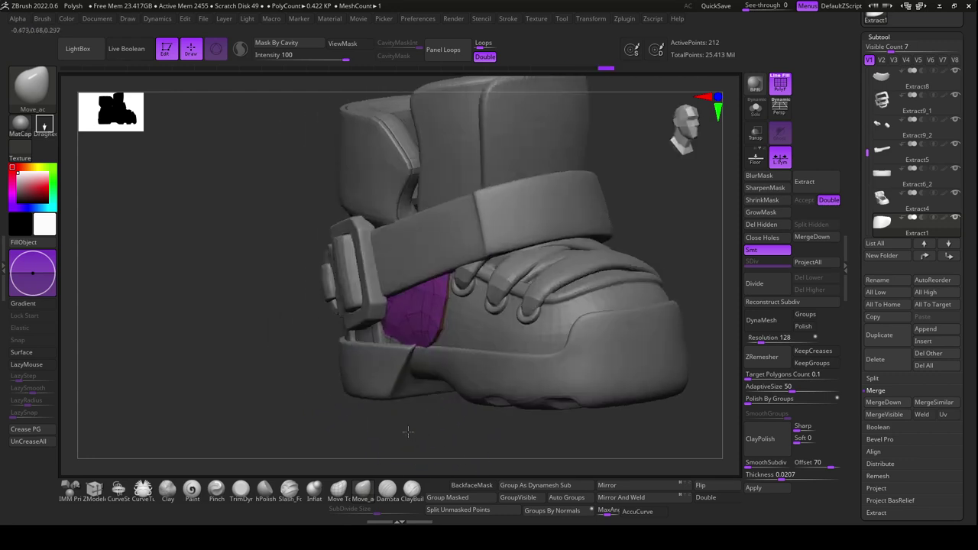
right_drag(396, 369, 373, 337)
right_click(372, 337)
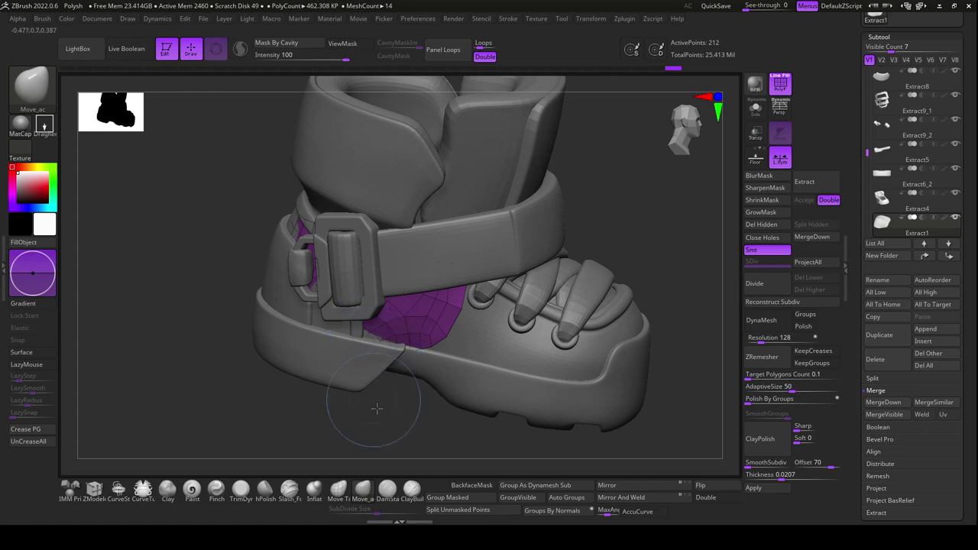
mouse_move(375, 405)
right_down()
mouse_move(370, 367)
mouse_move(398, 337)
right_up()
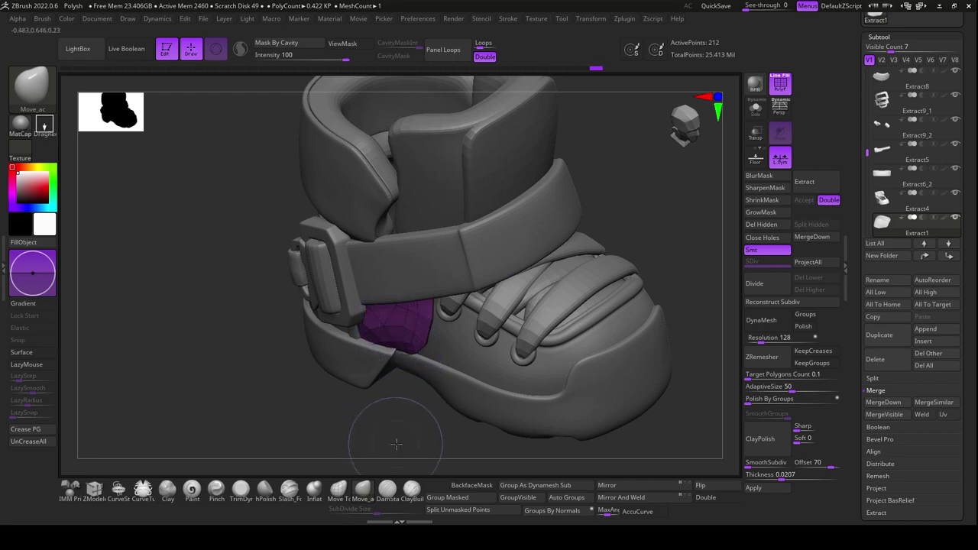
right_drag(393, 415, 515, 428)
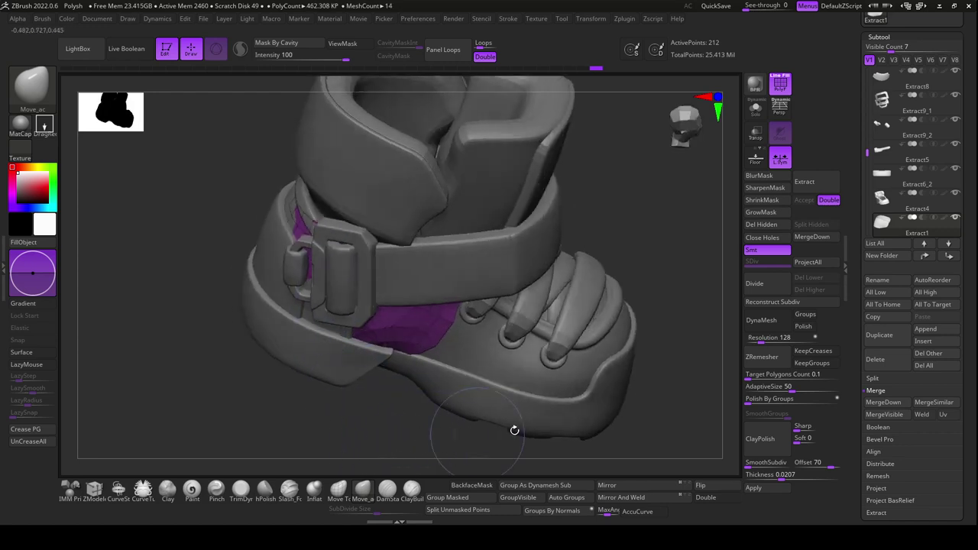
Run ZRemesher on the pad again and check the result with the strap higher
click(756, 364)
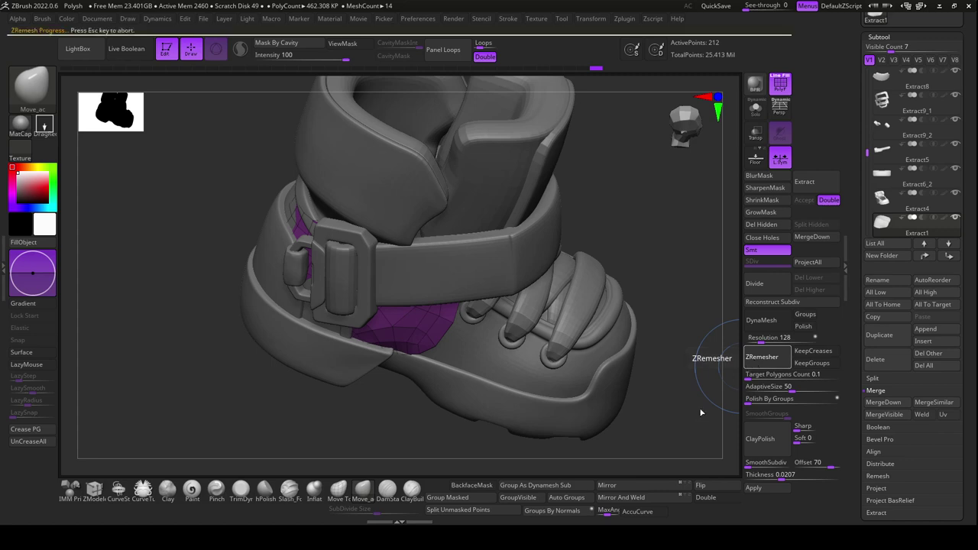
mouse_move(690, 426)
right_down()
mouse_move(686, 400)
mouse_move(392, 353)
right_up()
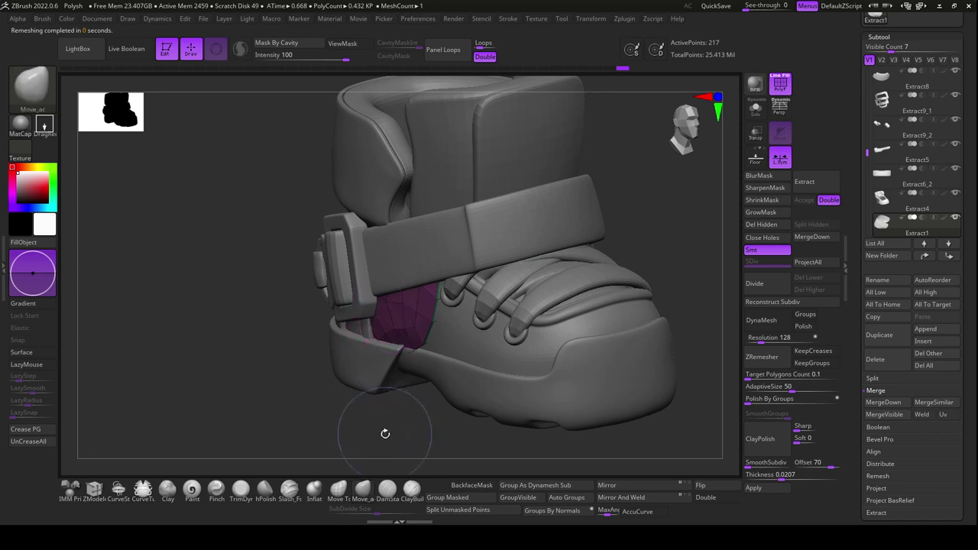
right_drag(385, 432, 403, 419)
Select the toe cap piece and view the boot from the front and three-quarter angle
alt+click(428, 382)
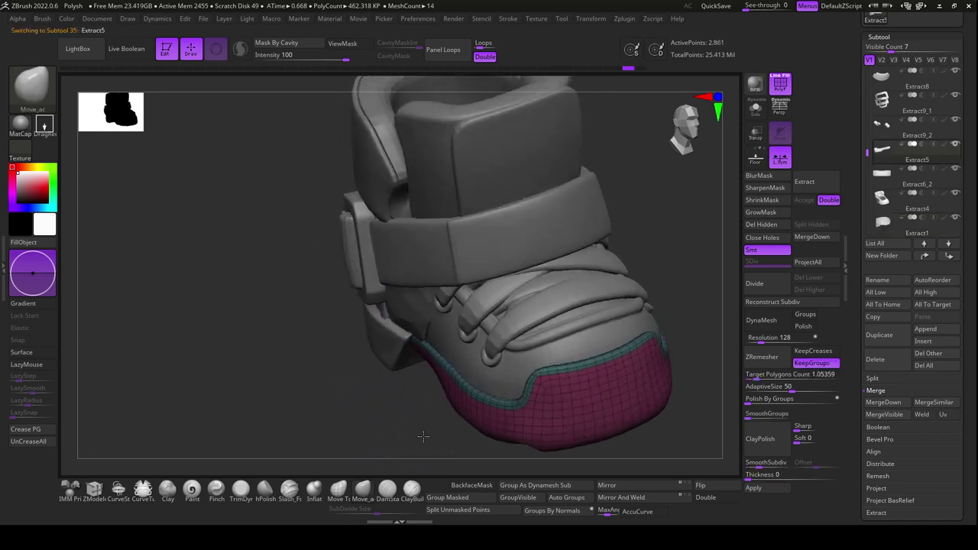
right_drag(428, 386, 424, 410)
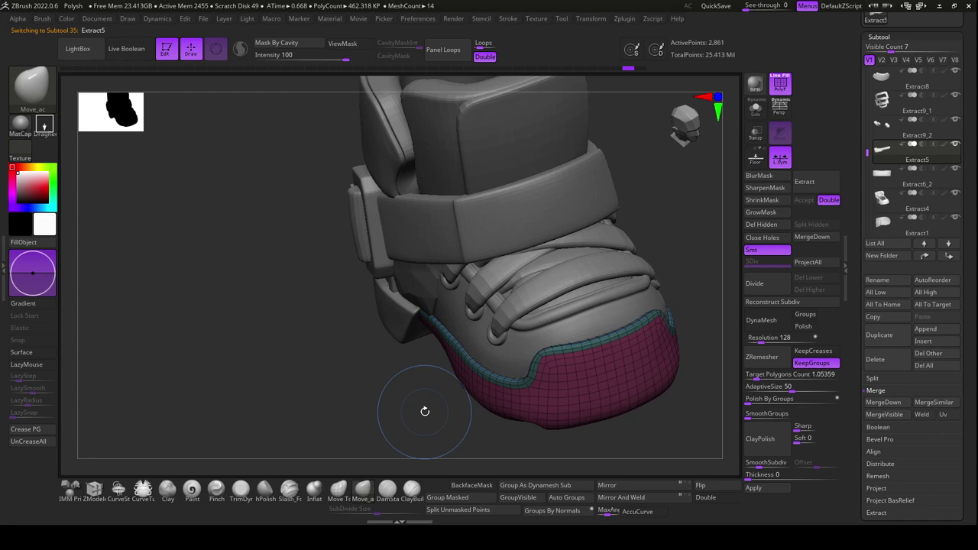
key(w)
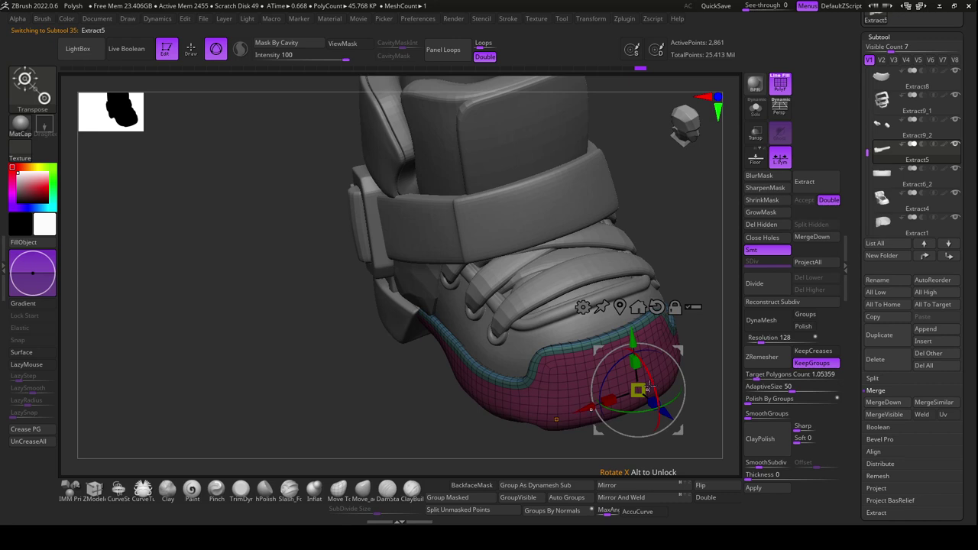
shift+drag(705, 418, 653, 423)
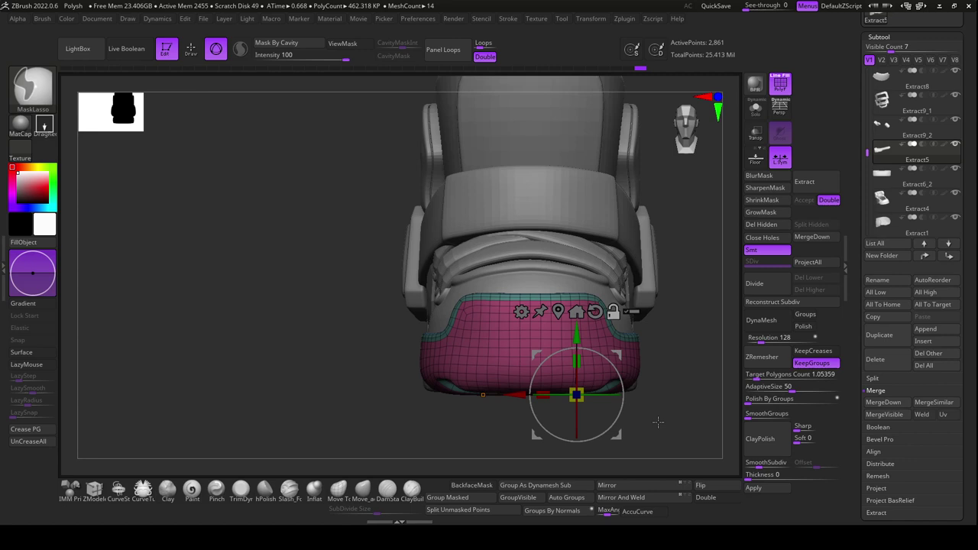
alt+drag(531, 395, 508, 397)
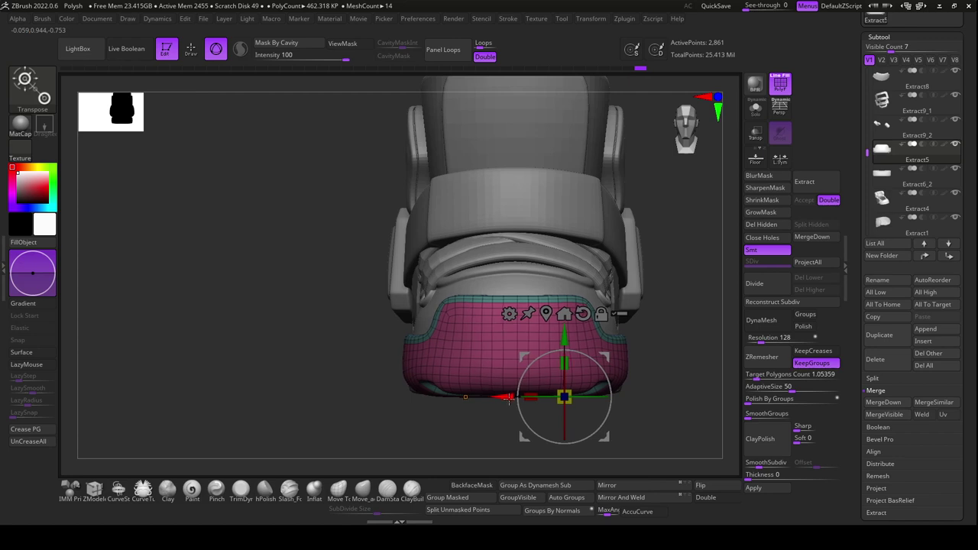
mouse_move(507, 400)
mouse_down()
mouse_move(444, 457)
mouse_move(456, 441)
mouse_up()
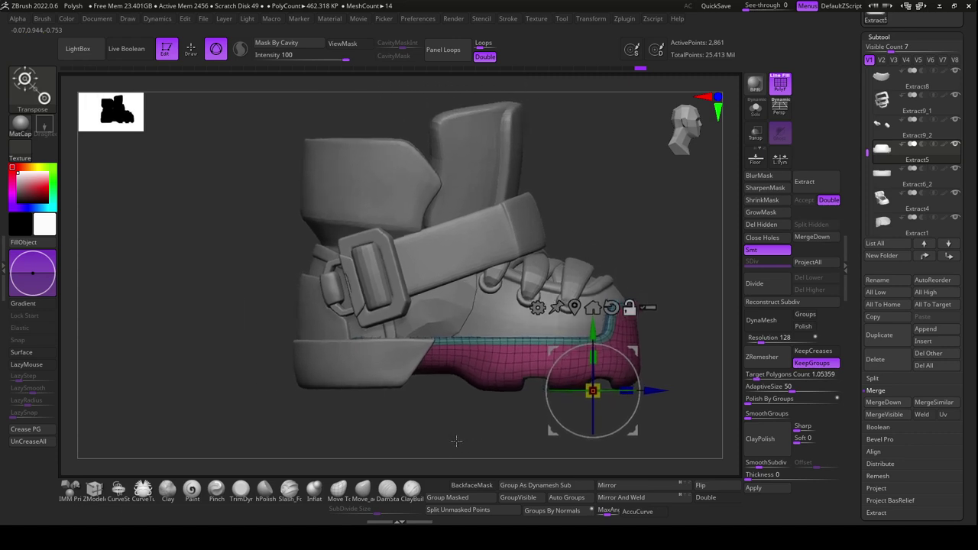
Lasso-mask the toe cap's lower sole, soften the mask, and pick the Move brush
key(ctrl)
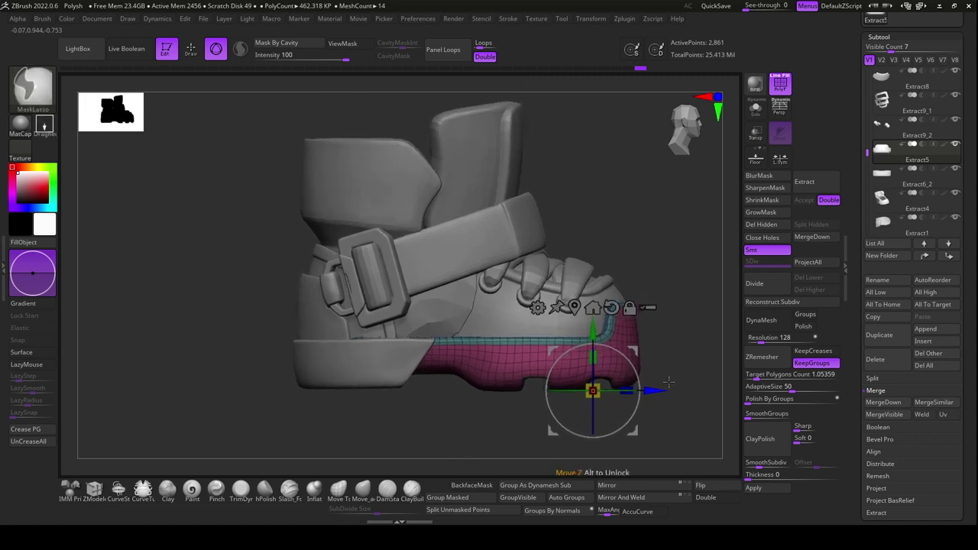
ctrl+drag(670, 410, 657, 293)
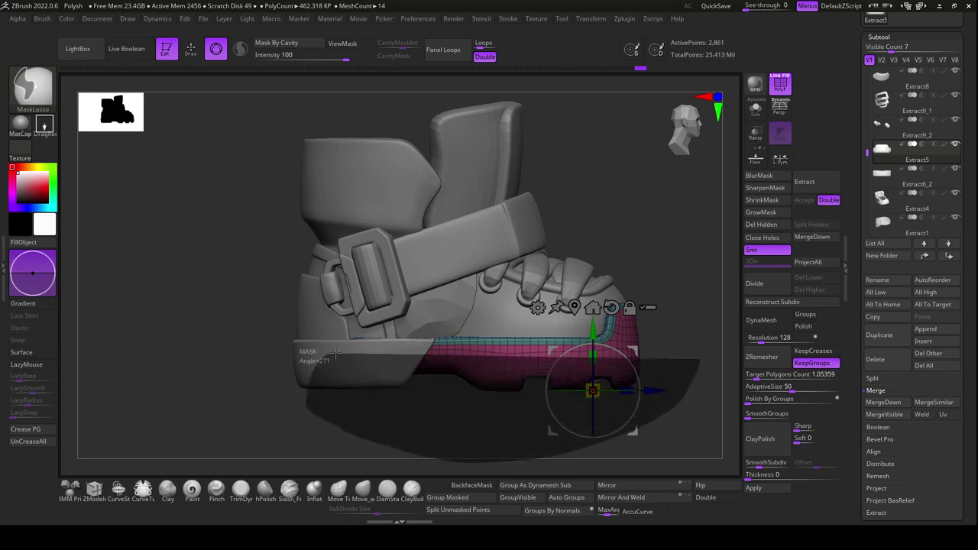
click(765, 176)
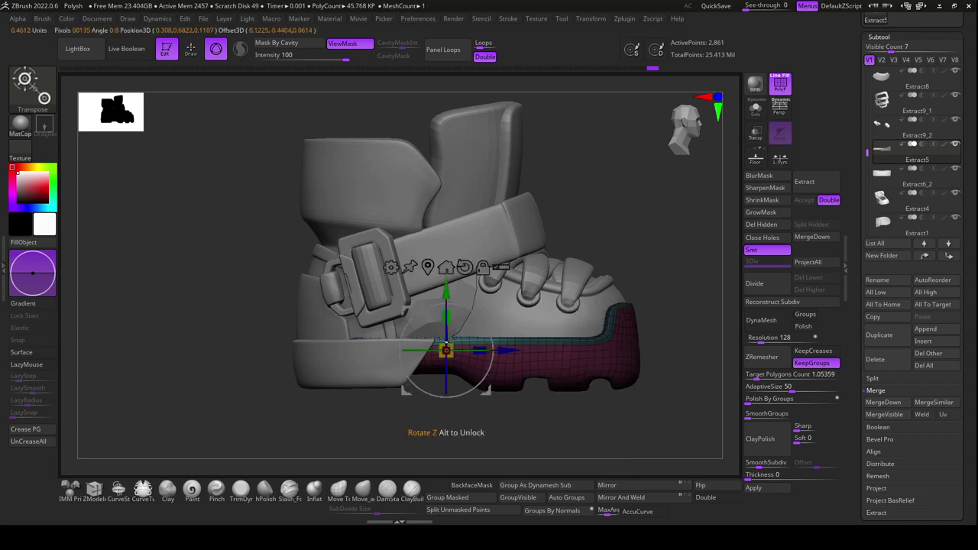
key(ctrl+h)
click(363, 487)
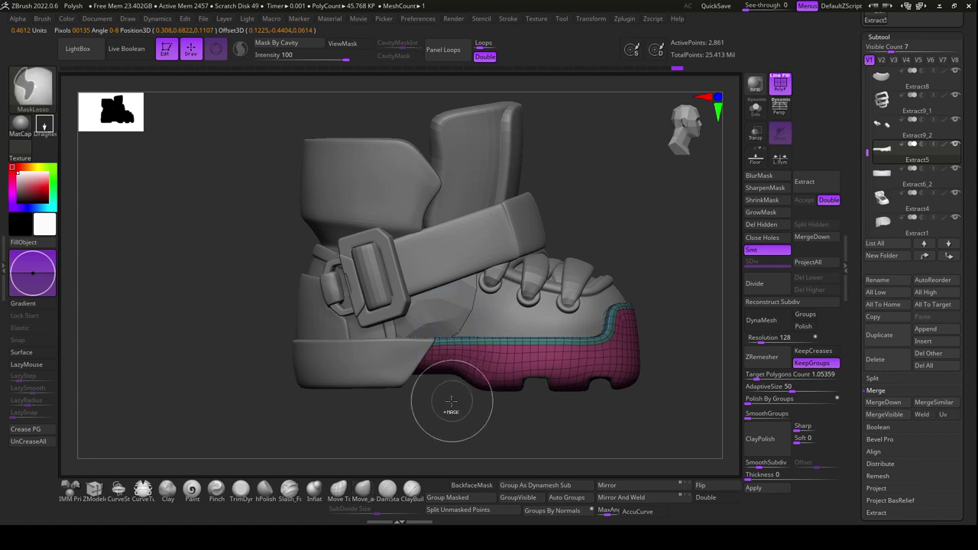
mouse_move(448, 399)
mouse_down()
mouse_move(448, 448)
mouse_move(434, 394)
mouse_up()
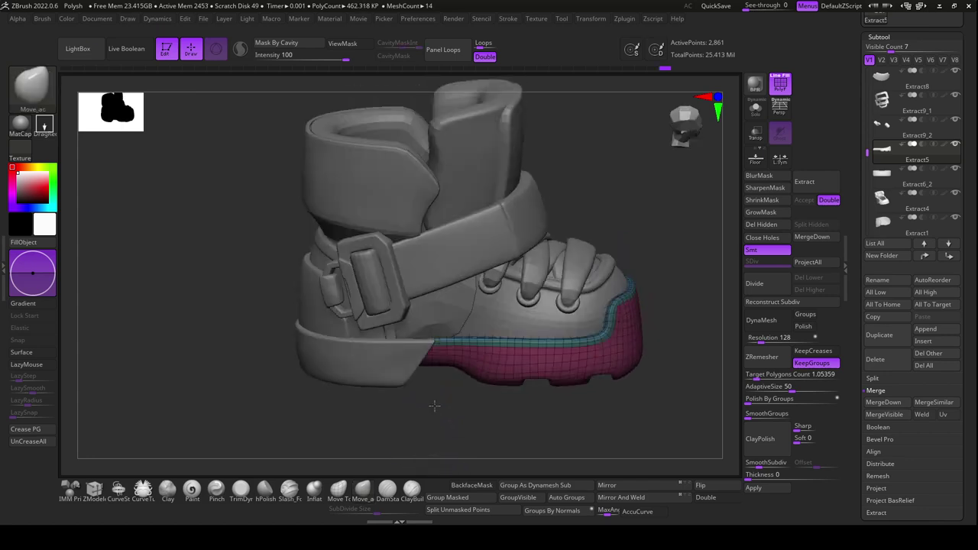
mouse_move(444, 437)
mouse_down()
mouse_move(446, 426)
mouse_move(469, 430)
mouse_move(476, 444)
mouse_move(474, 420)
mouse_up()
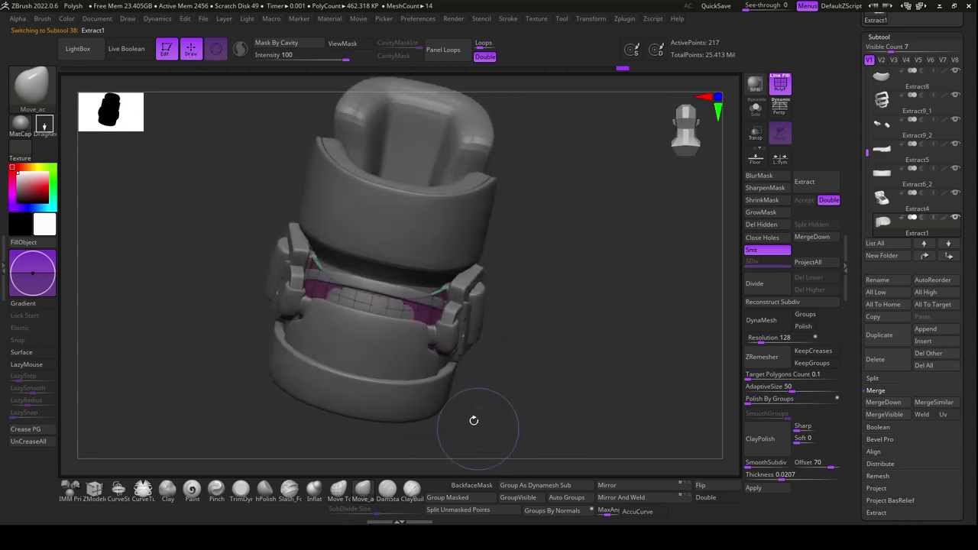
Nudge the side patch down and right, then make the boot transparent
drag(410, 277, 425, 287)
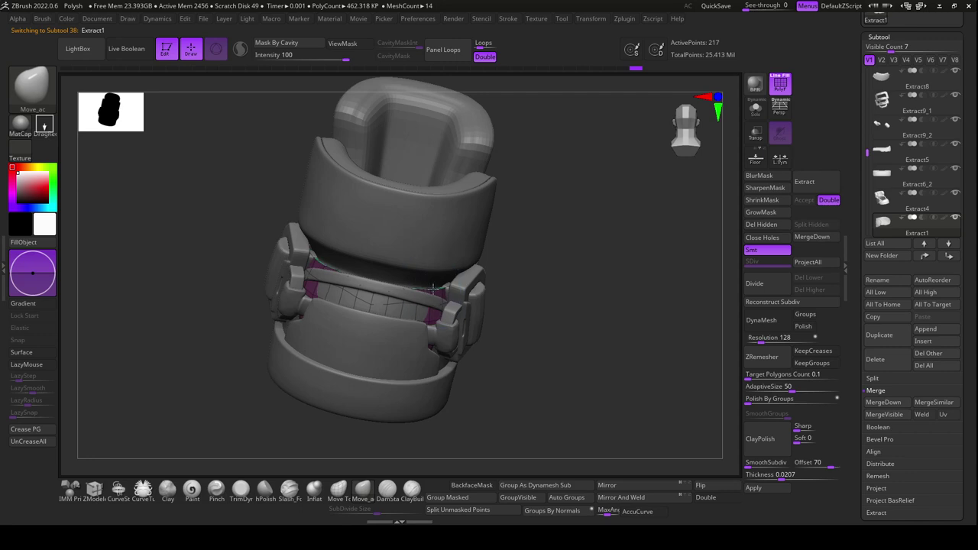
drag(586, 372, 431, 291)
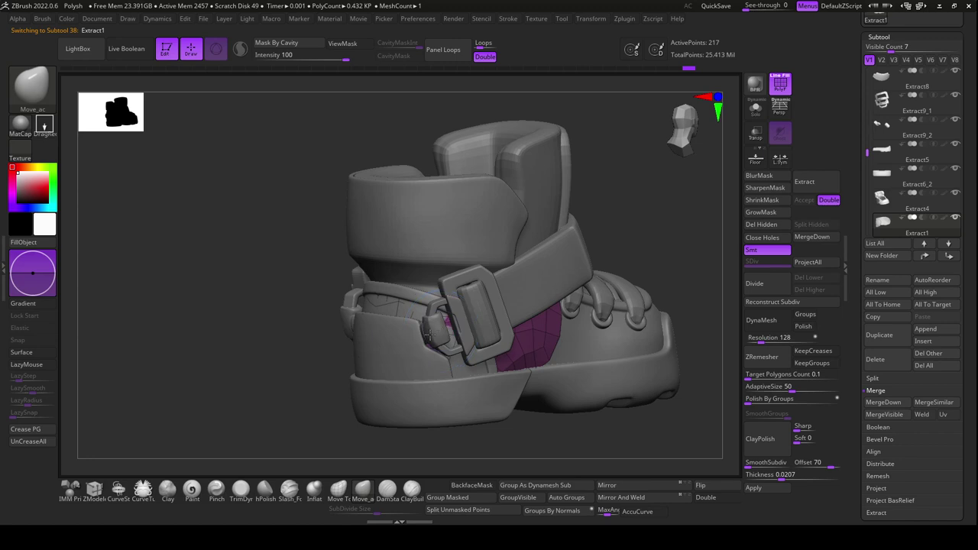
drag(542, 442, 617, 352)
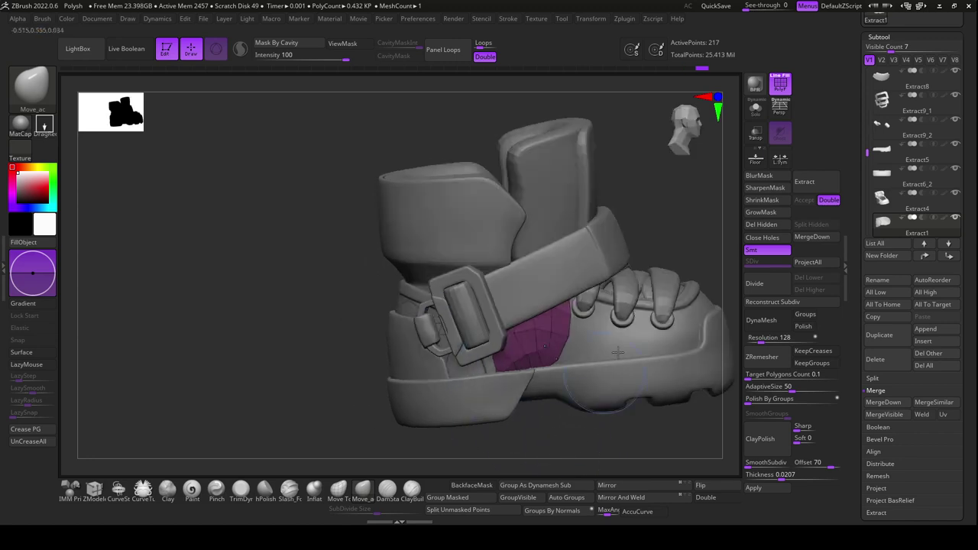
click(755, 133)
mouse_move(368, 411)
mouse_down()
mouse_move(334, 415)
mouse_move(350, 406)
mouse_up()
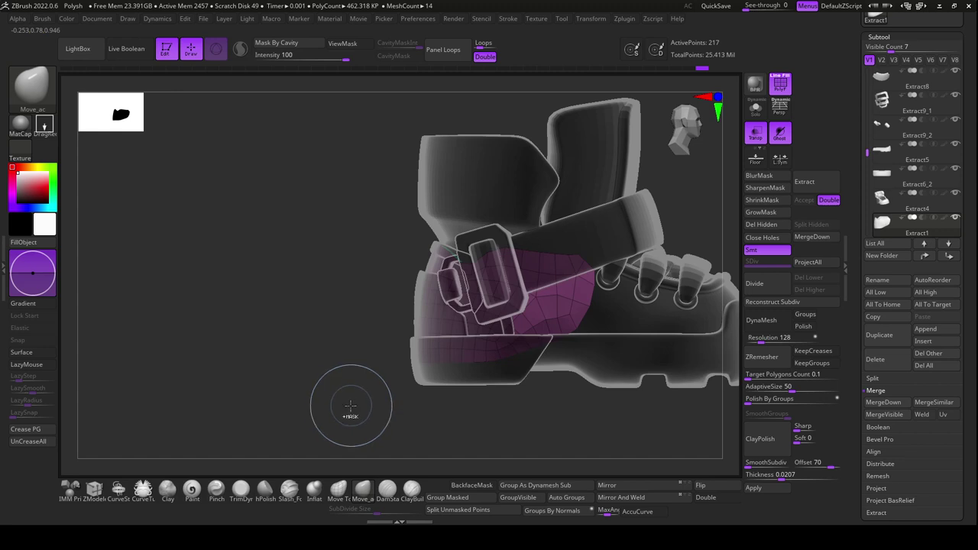
Box-hide the patch polygons over the heel and near the buckle
key(ctrl+shift)
ctrl+shift+drag(426, 412, 464, 240)
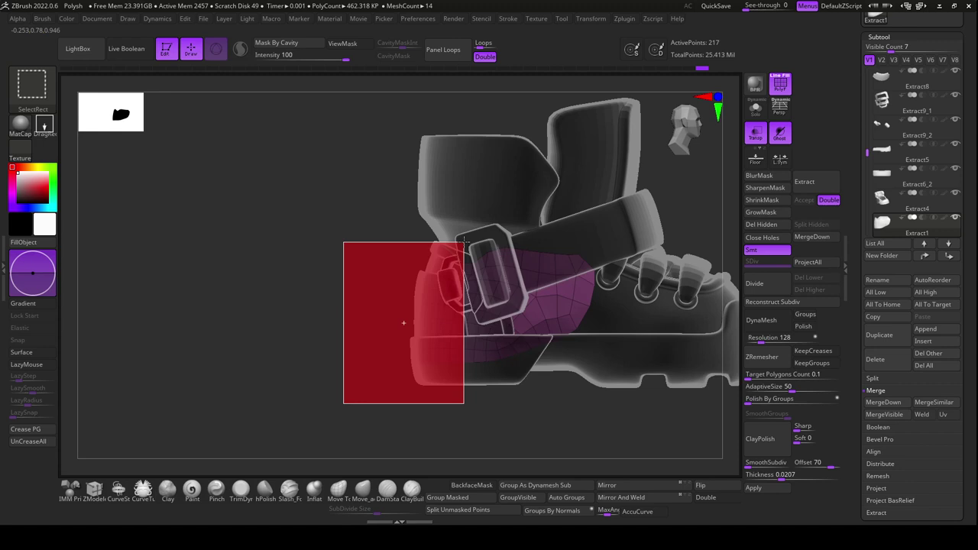
ctrl+shift+drag(464, 240, 464, 241)
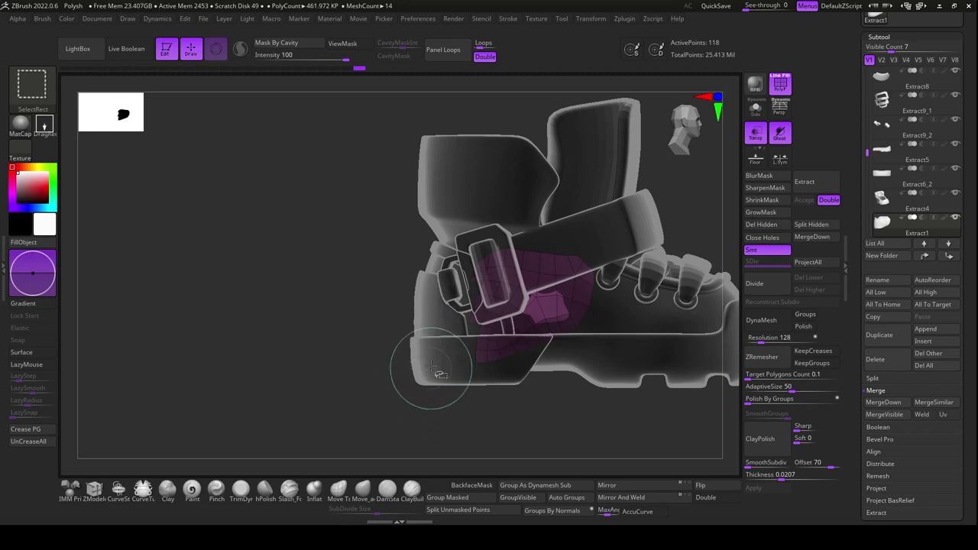
ctrl+shift+drag(465, 267, 466, 268)
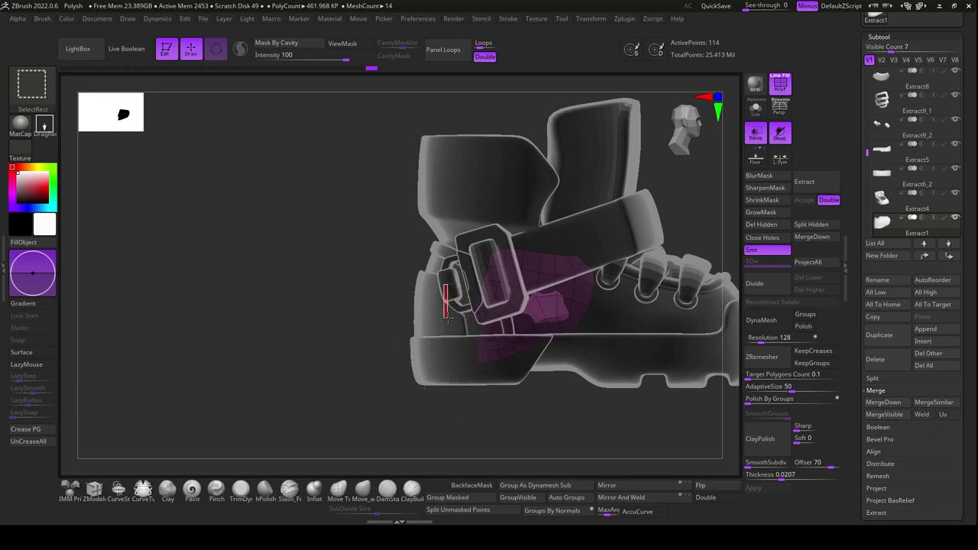
Delete the hidden heel end, ZRemesh the pad with Polish By Groups 0, and turn off Transp
ctrl+shift+drag(448, 318, 448, 319)
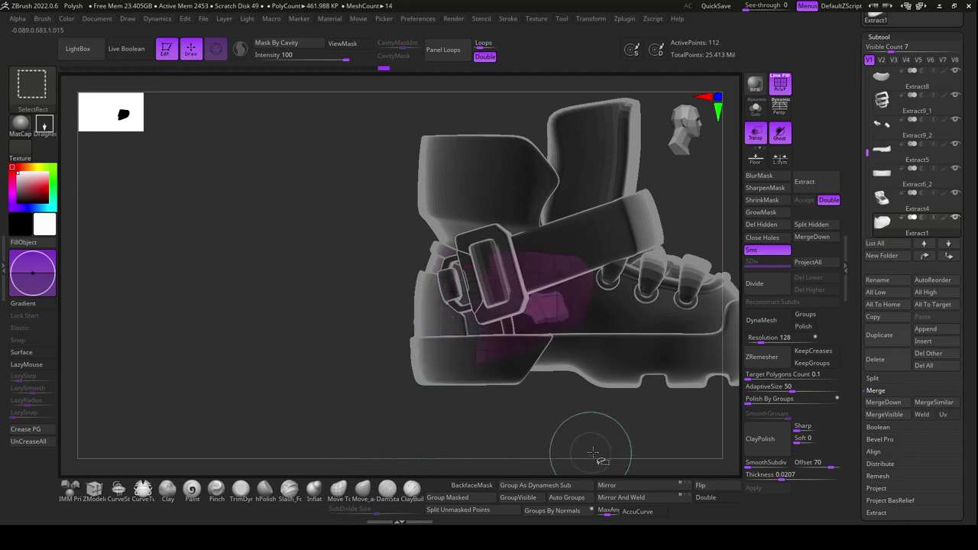
click(762, 224)
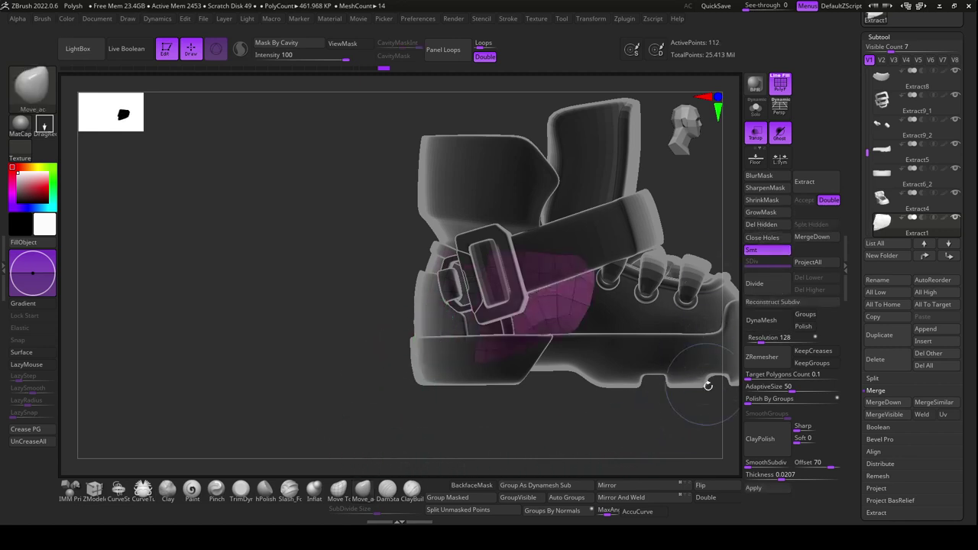
click(755, 400)
text(0)
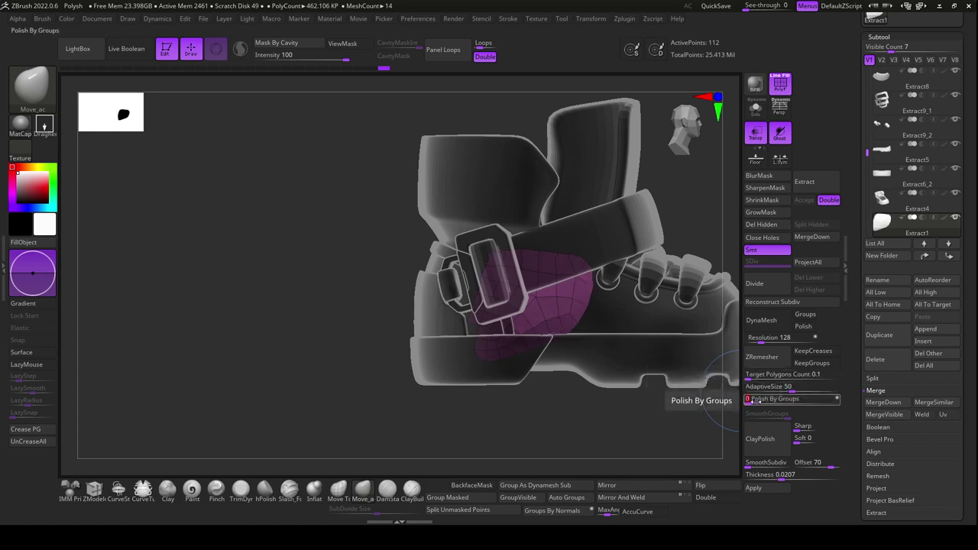
key(Return)
click(759, 363)
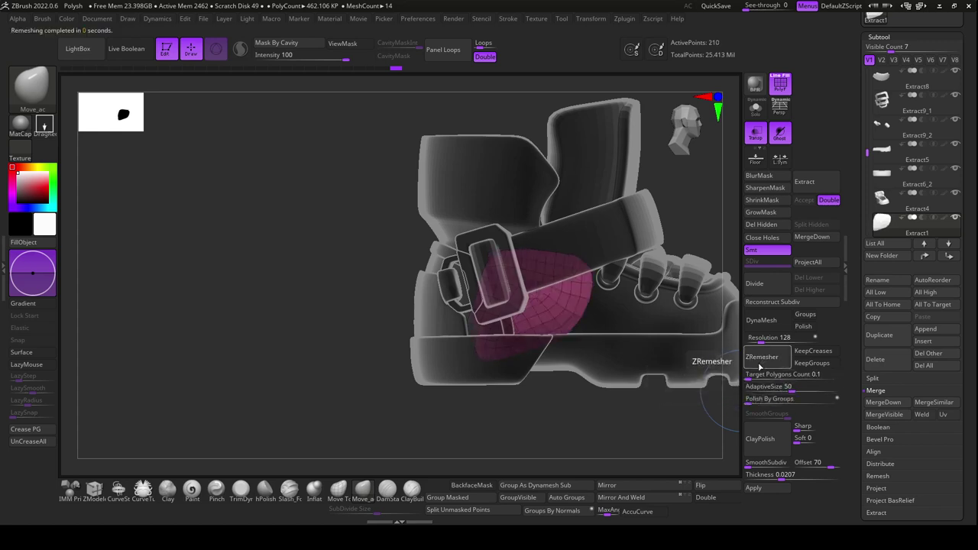
click(755, 134)
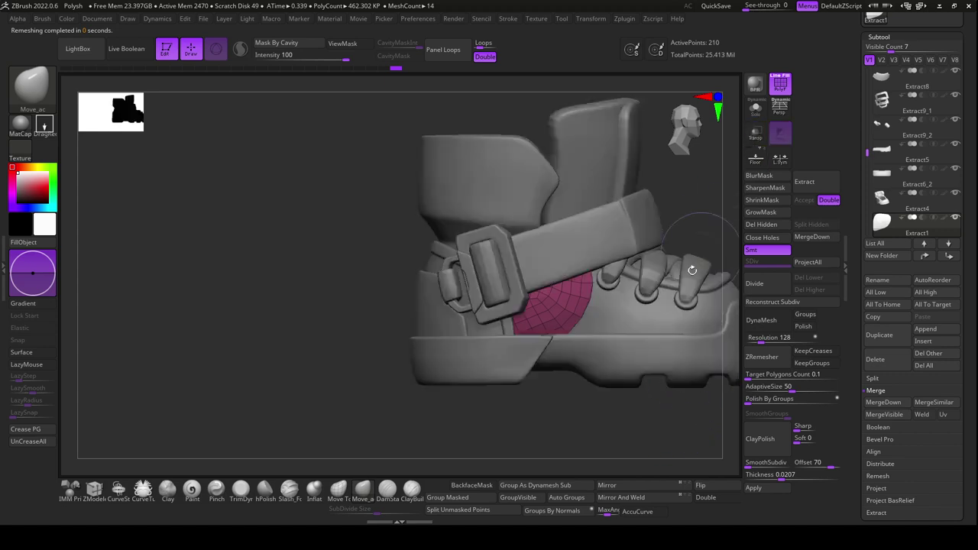
mouse_move(649, 412)
mouse_down()
mouse_move(543, 451)
mouse_move(562, 452)
mouse_move(520, 449)
mouse_up()
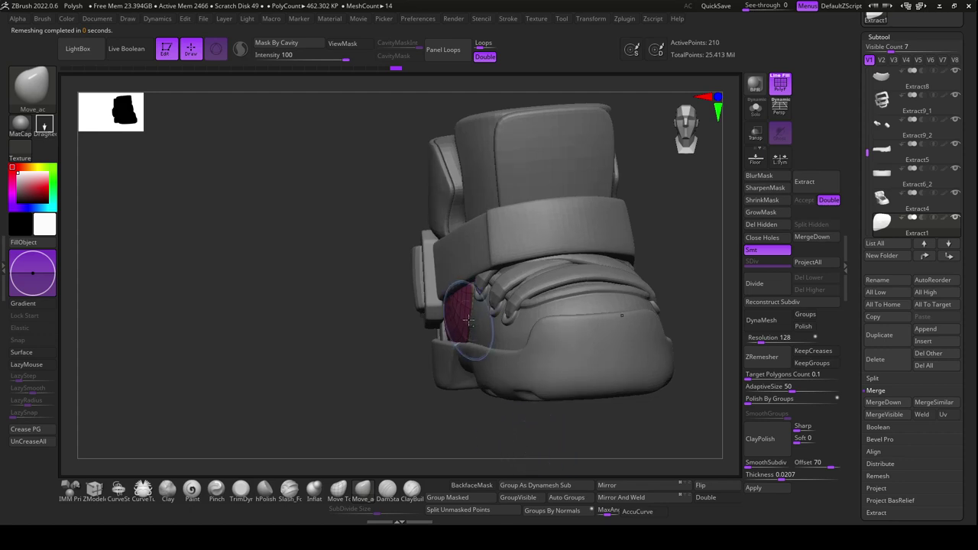
Orbit around the boot, select the sole, then go back to the Extract1 side patch
mouse_move(448, 408)
mouse_down()
mouse_move(439, 448)
mouse_move(451, 417)
mouse_up()
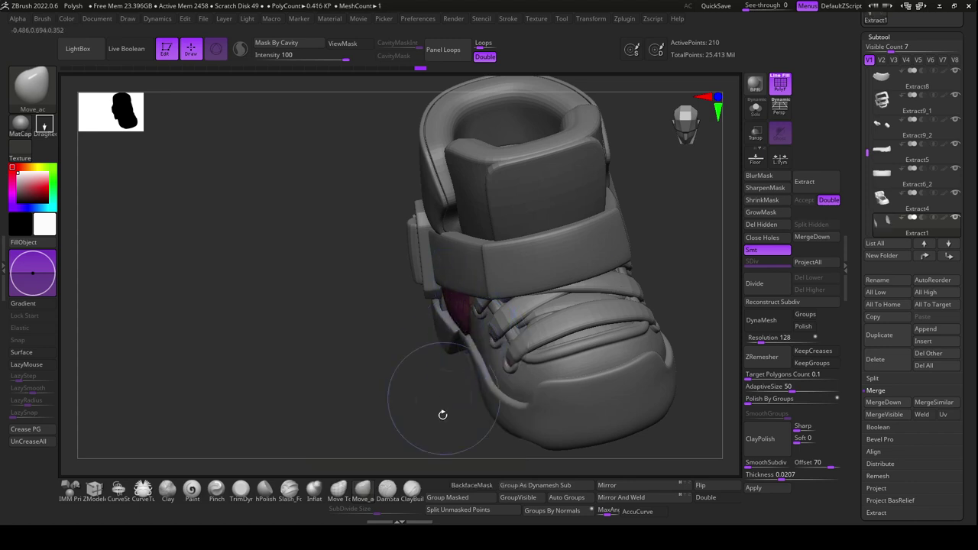
drag(443, 414, 489, 402)
alt+click(495, 405)
drag(683, 454, 666, 457)
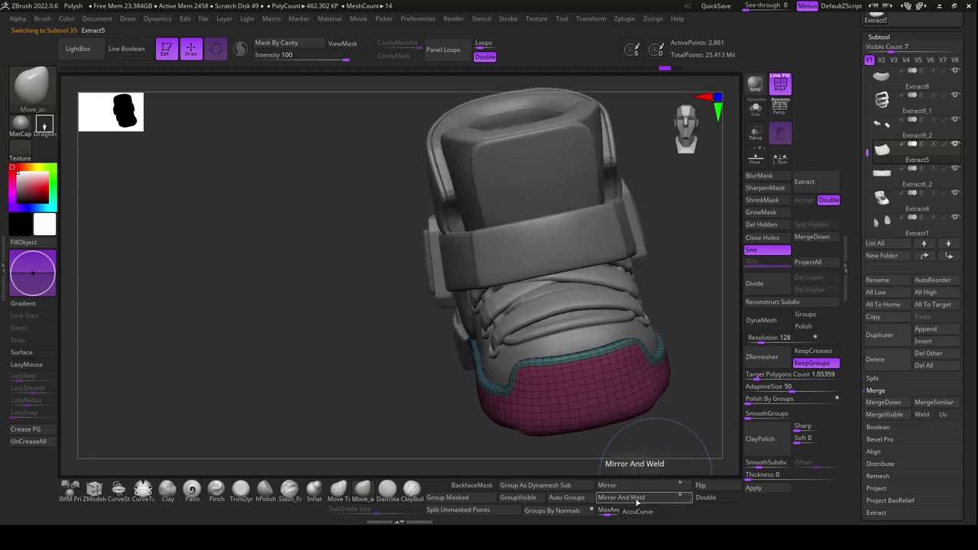
alt+click(455, 273)
Apply the Extract thickness to turn the side patch into a solid shell
mouse_move(459, 451)
mouse_down()
mouse_move(467, 429)
mouse_move(456, 316)
mouse_up()
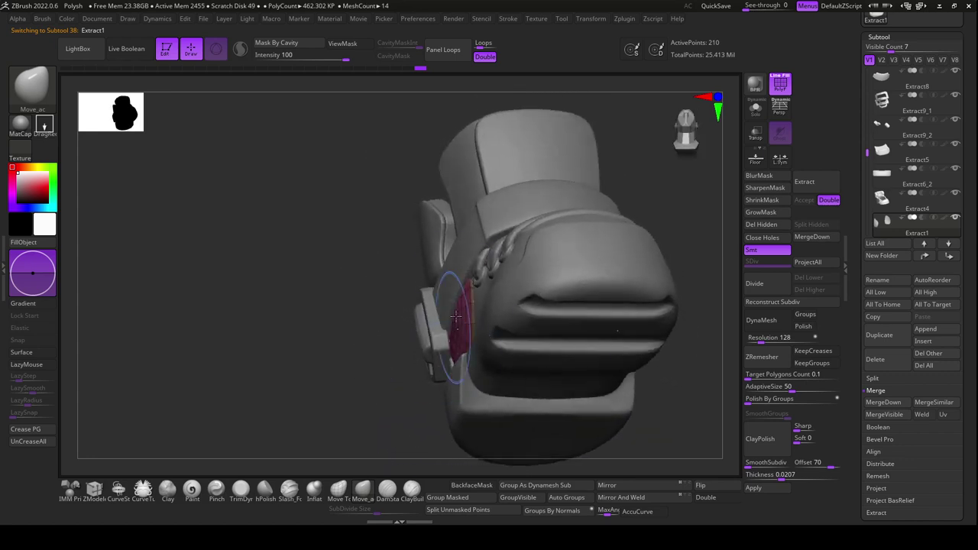
drag(440, 306, 454, 277)
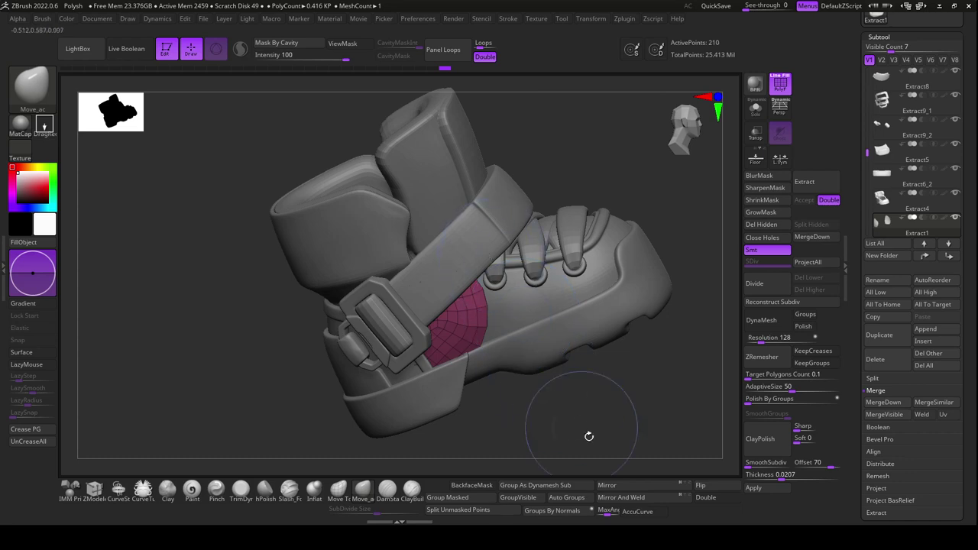
mouse_move(586, 434)
mouse_down()
mouse_move(602, 443)
mouse_move(596, 435)
mouse_up()
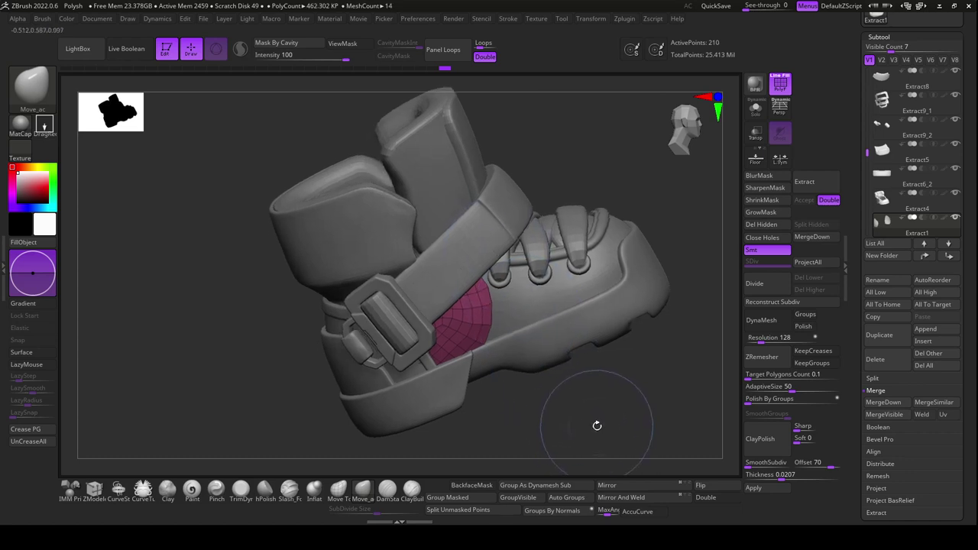
drag(603, 421, 602, 424)
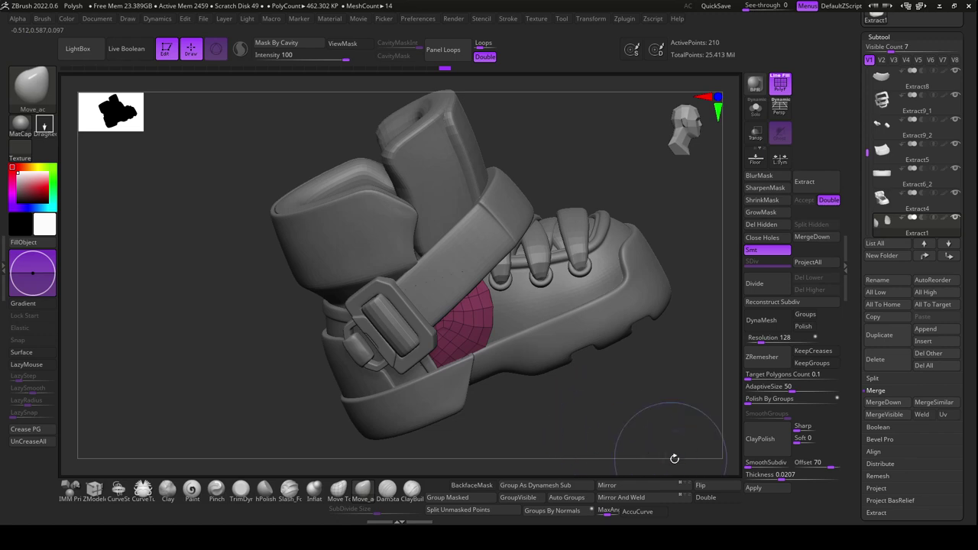
click(756, 489)
drag(609, 426, 601, 421)
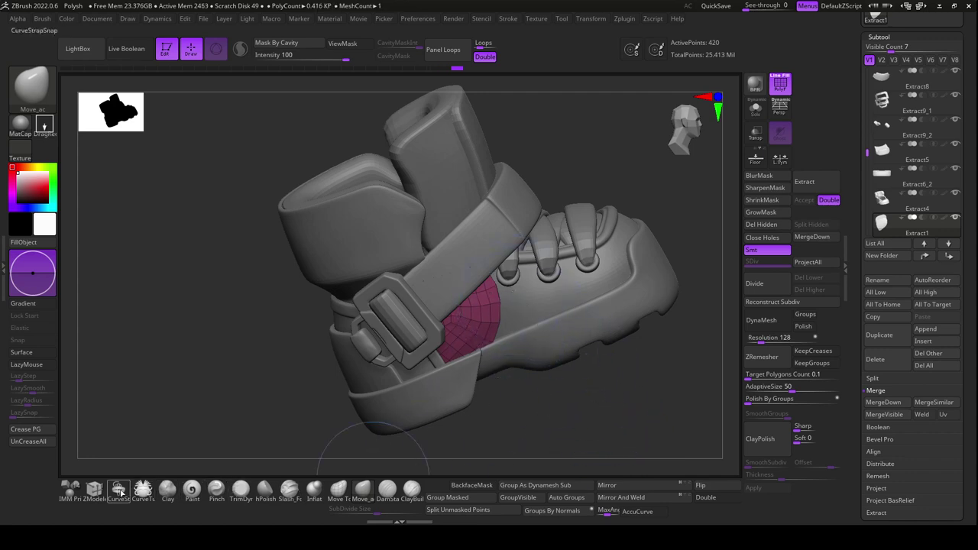
With ZModeler targeting the whole polygroup, recess the red patch polygroup into the boot
click(94, 489)
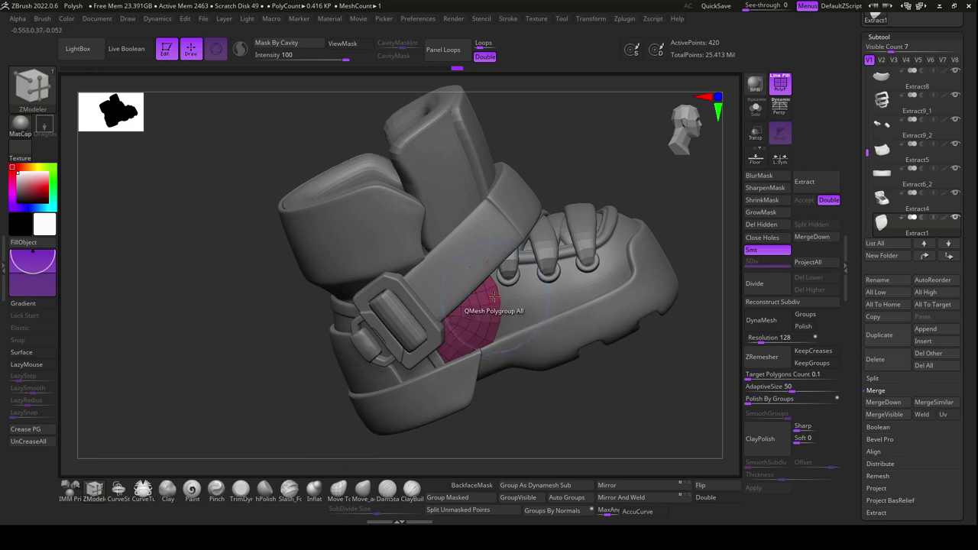
key(space)
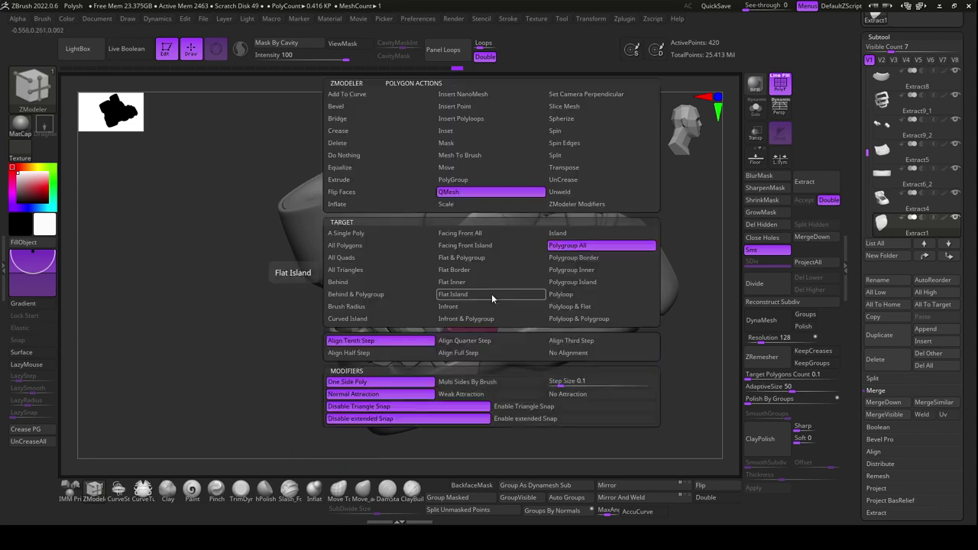
click(580, 295)
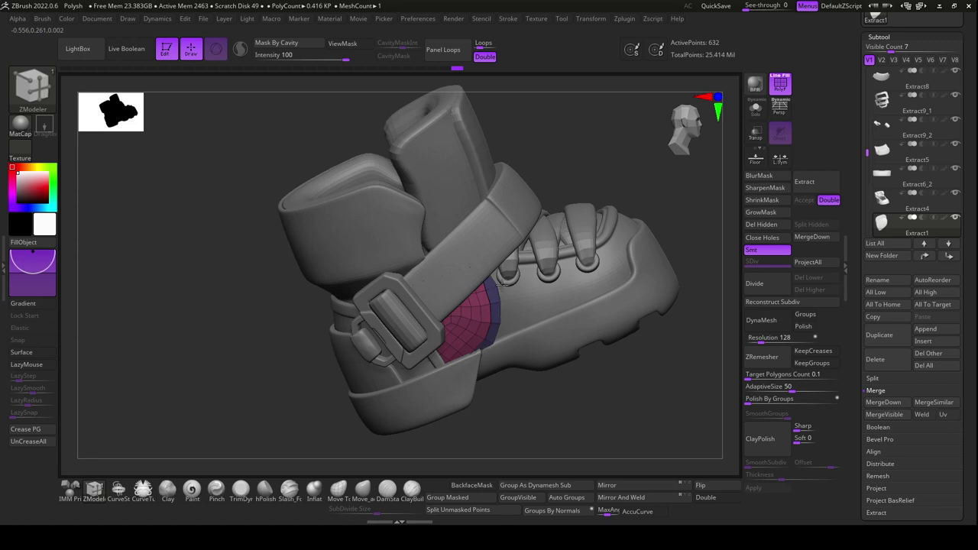
mouse_move(503, 287)
right_down()
mouse_move(618, 419)
mouse_move(546, 404)
right_up()
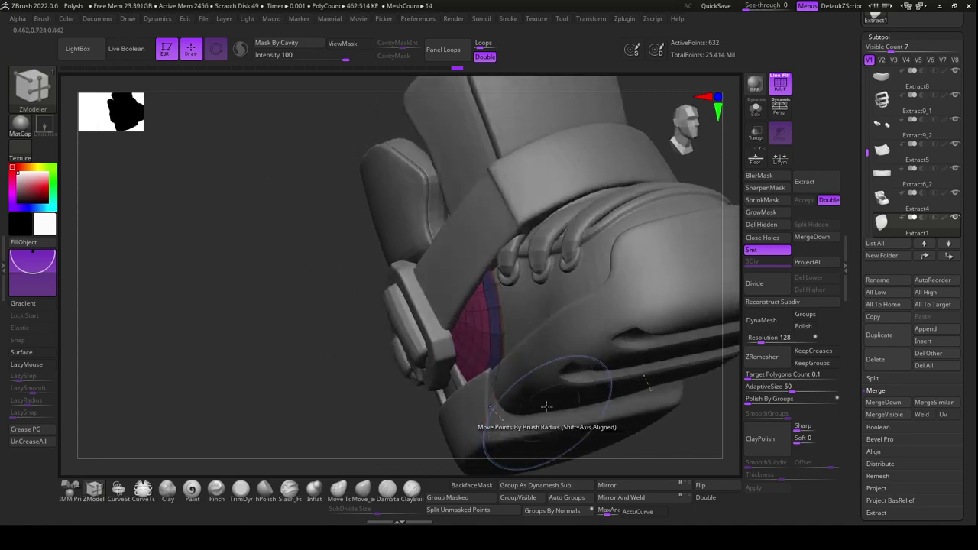
key(space)
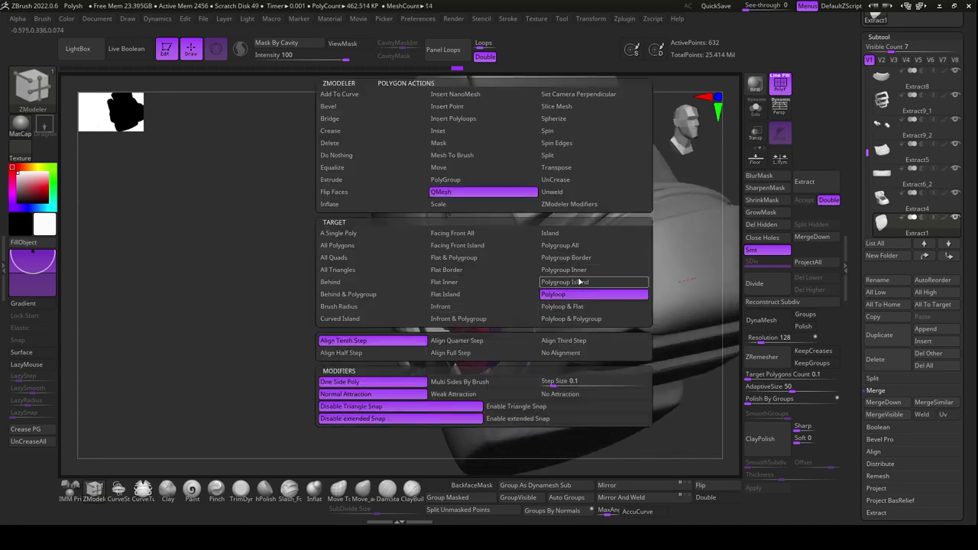
click(562, 246)
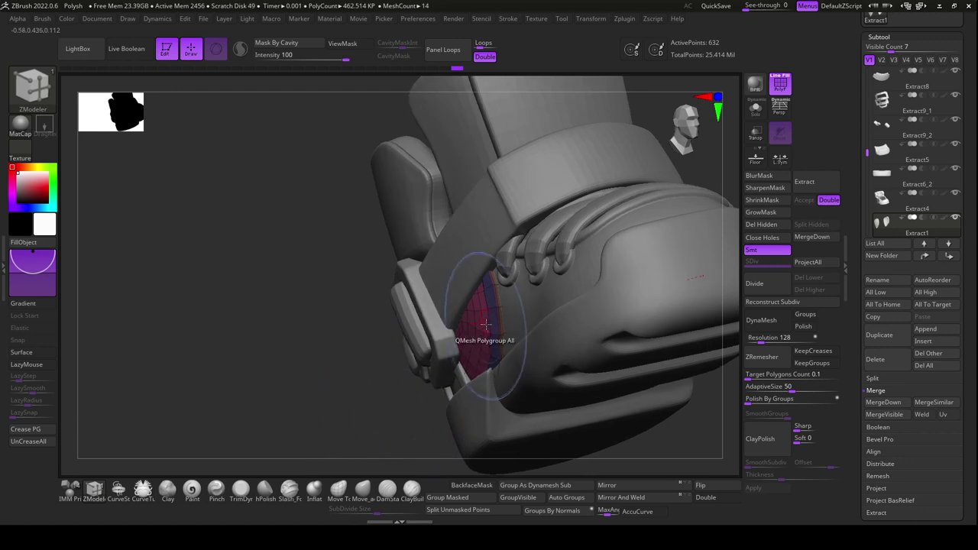
drag(486, 325, 490, 325)
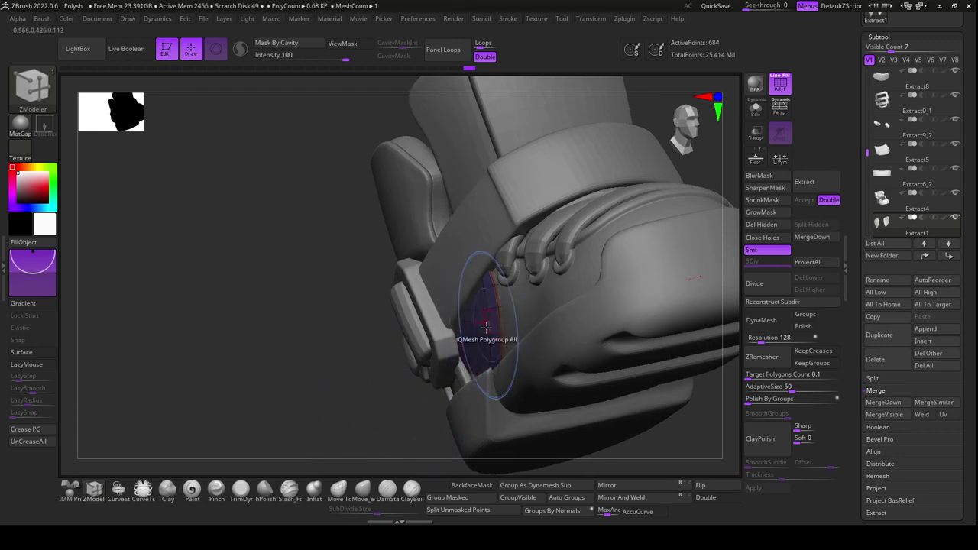
Set the Extract Thickness to 0 and SmoothSubdiv to 2
drag(359, 428, 411, 453)
drag(426, 447, 518, 447)
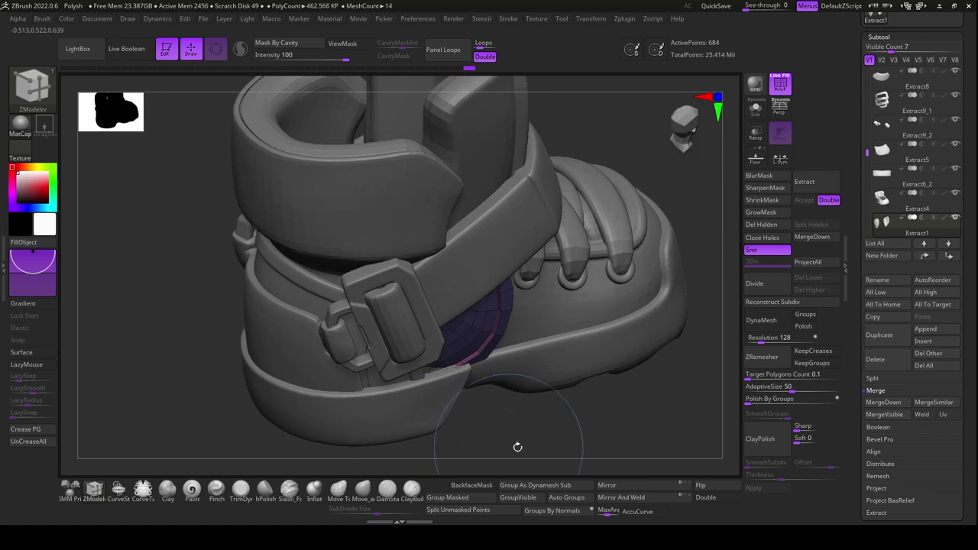
mouse_move(769, 475)
mouse_down()
mouse_move(623, 451)
mouse_move(566, 459)
mouse_up()
click(758, 463)
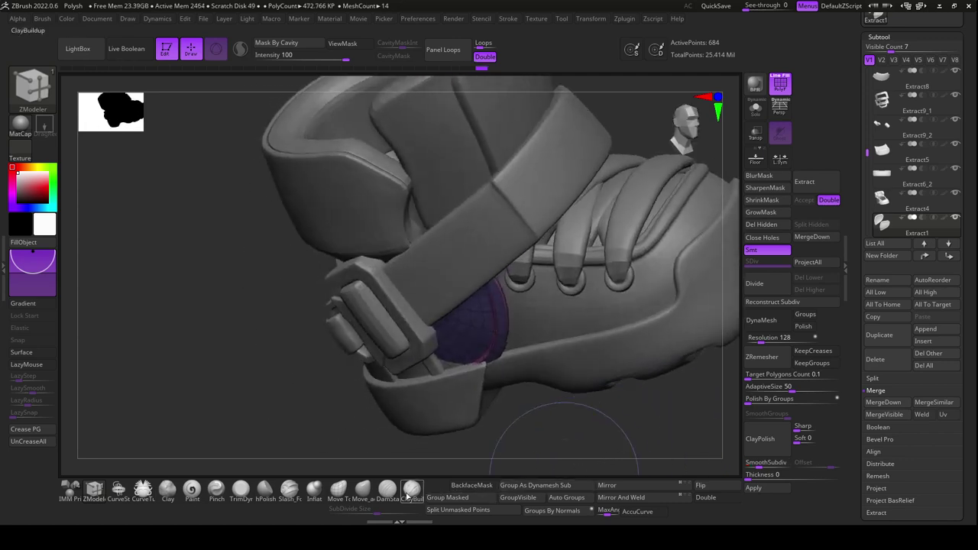
Pick the Move brush and orbit around the strap to inspect it
click(366, 497)
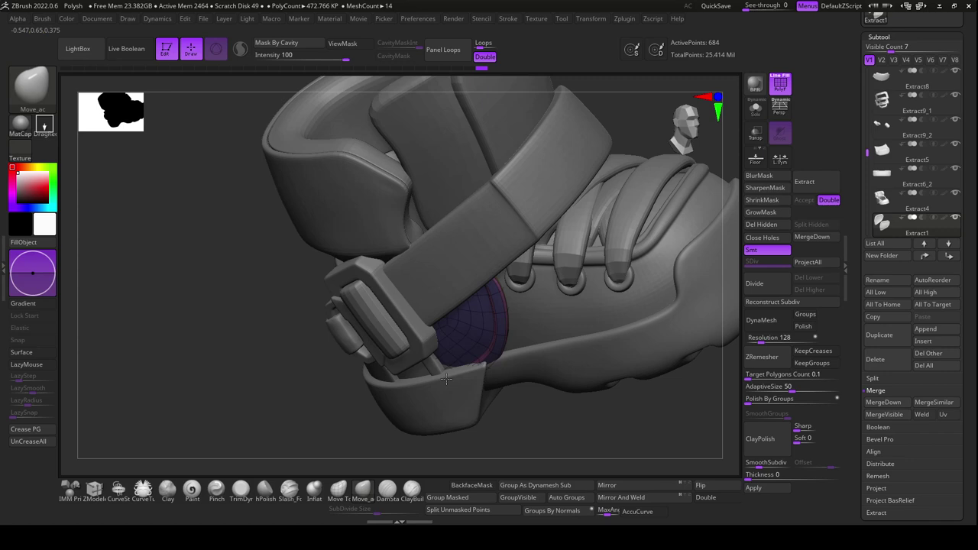
key(space)
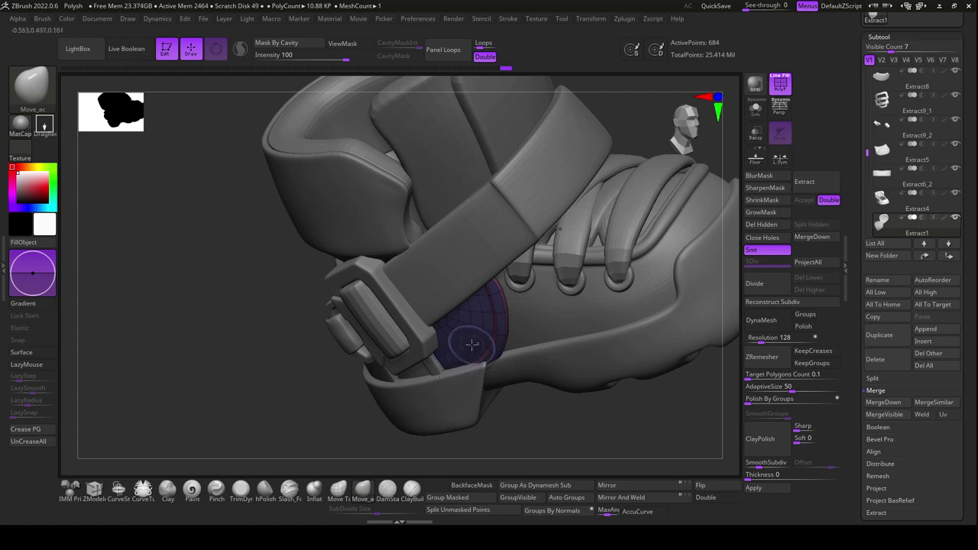
right_drag(472, 344, 493, 363)
key(space)
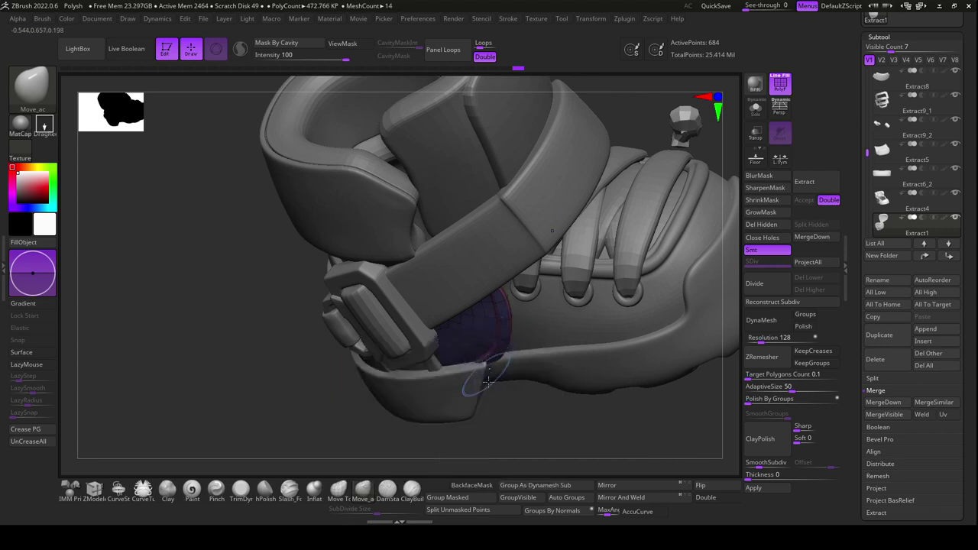
right_drag(491, 346, 480, 364)
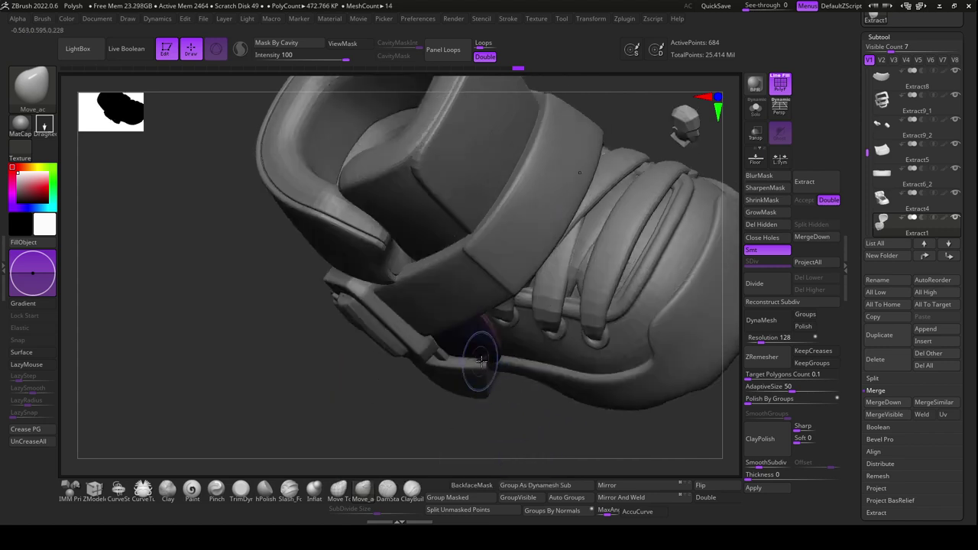
right_drag(495, 365, 489, 375)
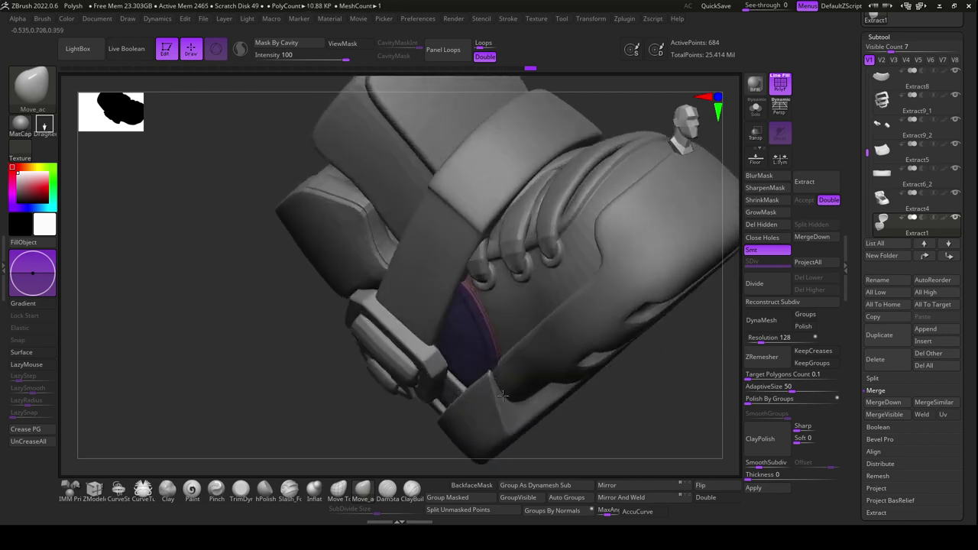
Insert edge loops on the purple patch with ZModeler, zoomed in on the buckle strap
click(96, 492)
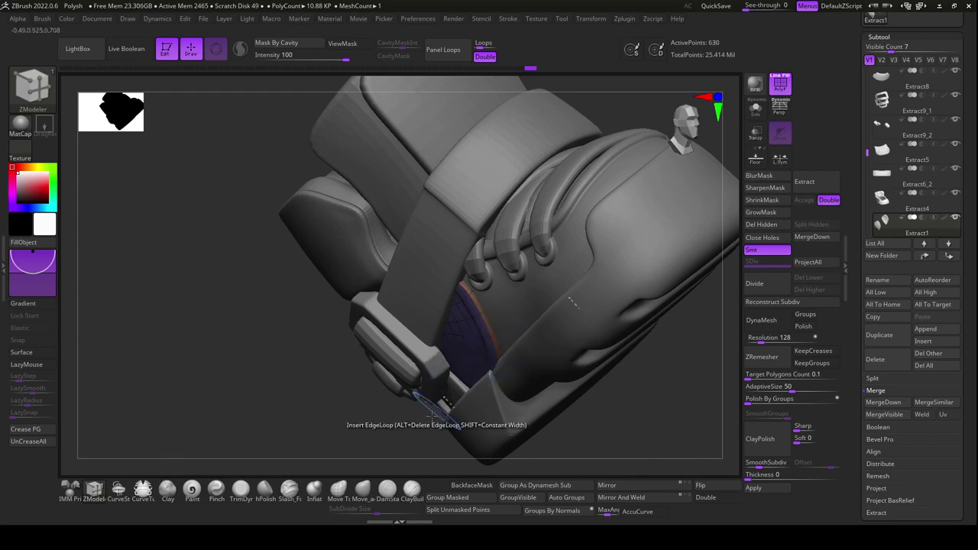
mouse_move(496, 346)
mouse_down()
mouse_move(653, 338)
mouse_move(609, 376)
mouse_up()
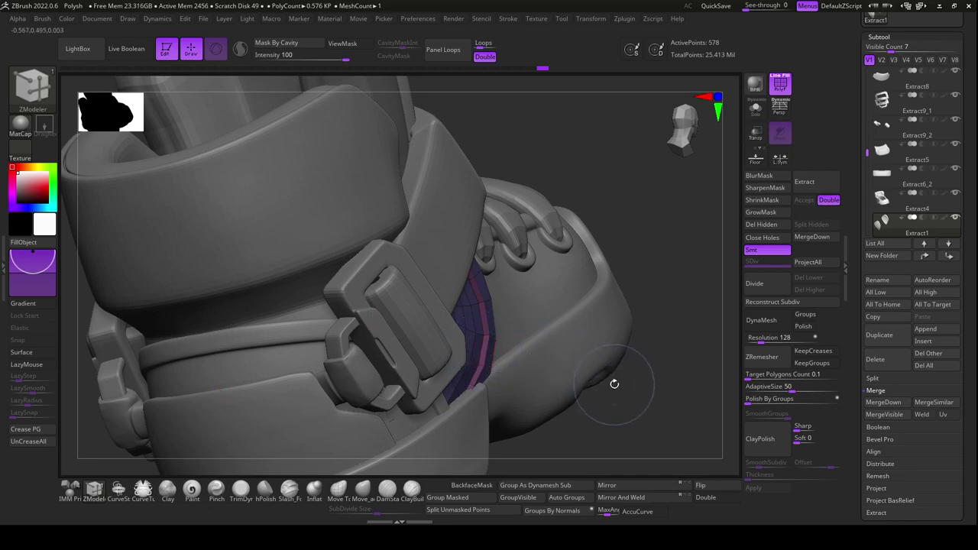
drag(655, 404, 535, 367)
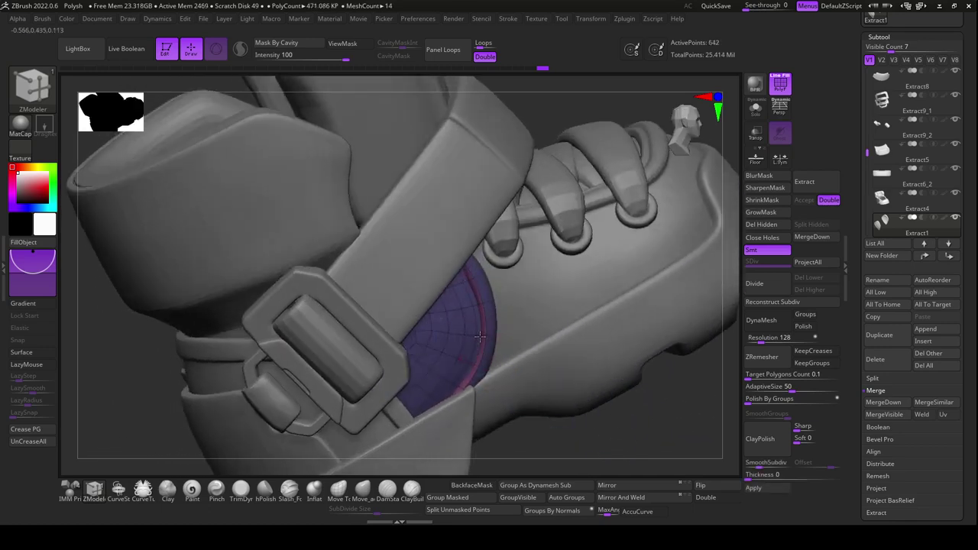
Pull the patch edge beside the buckle into a cleaner shape with the Move brush
click(363, 489)
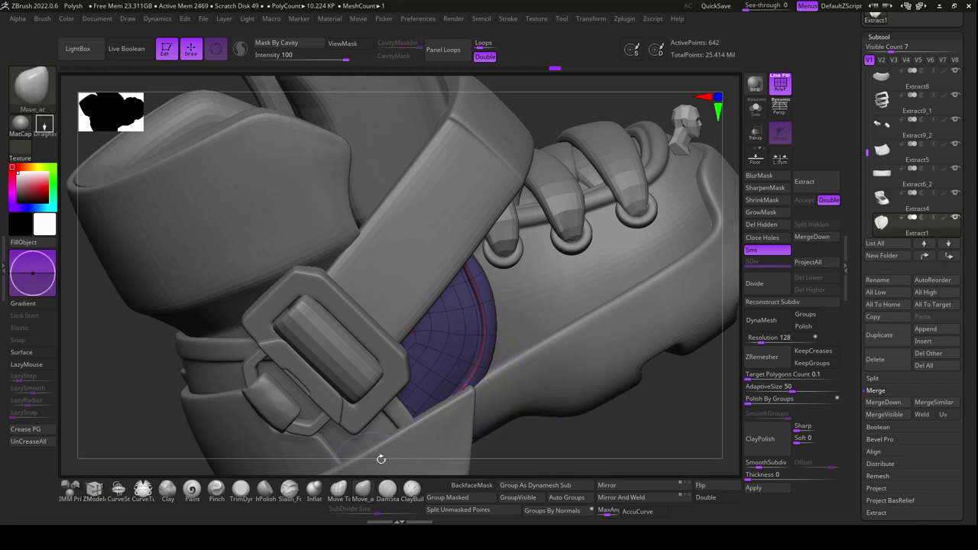
key(space)
drag(608, 378, 655, 443)
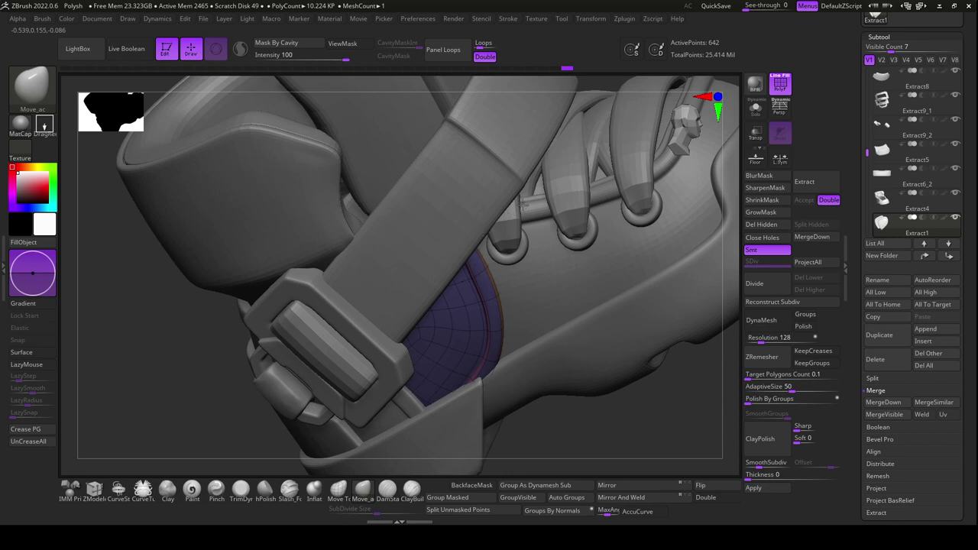
key(space)
key(space)
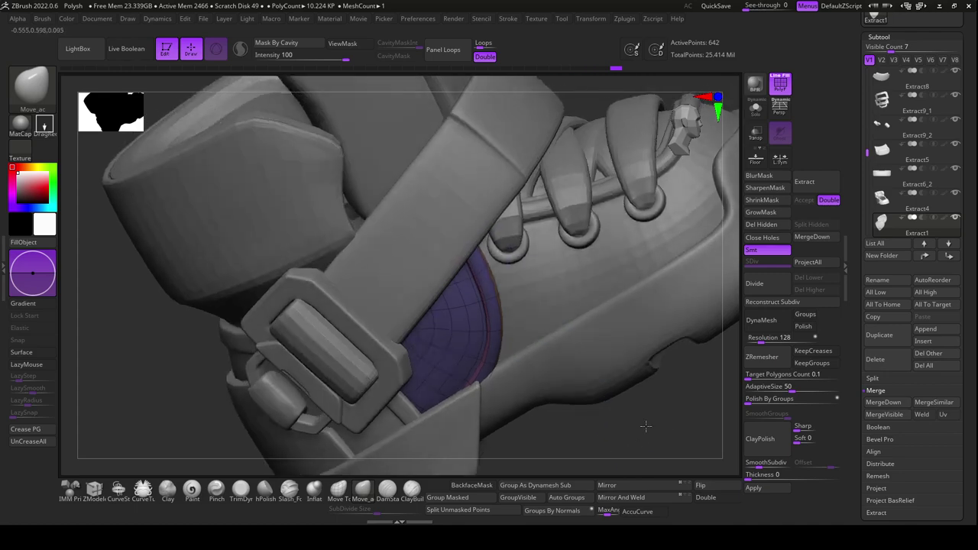
mouse_move(518, 291)
right_down()
mouse_move(518, 404)
mouse_move(544, 457)
mouse_move(444, 357)
right_up()
key(space)
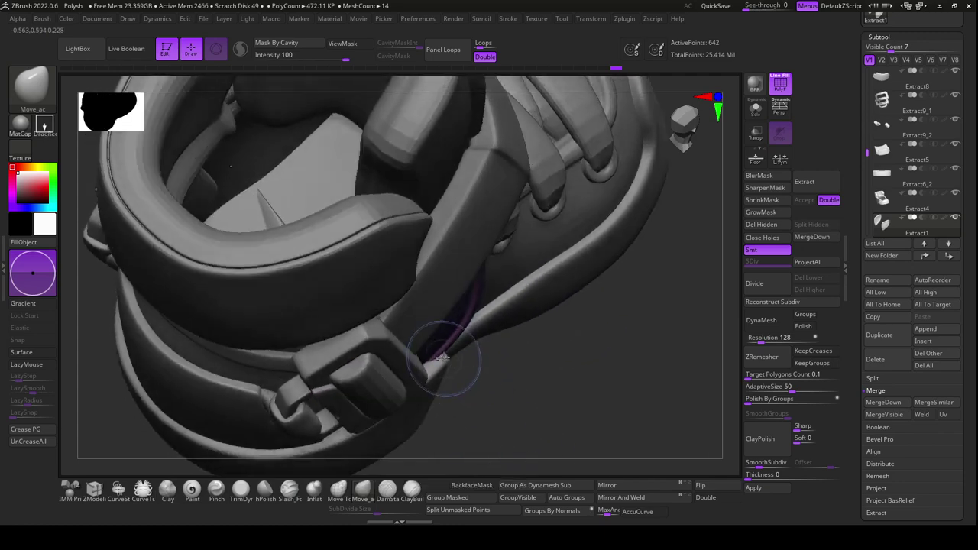
drag(443, 357, 454, 346)
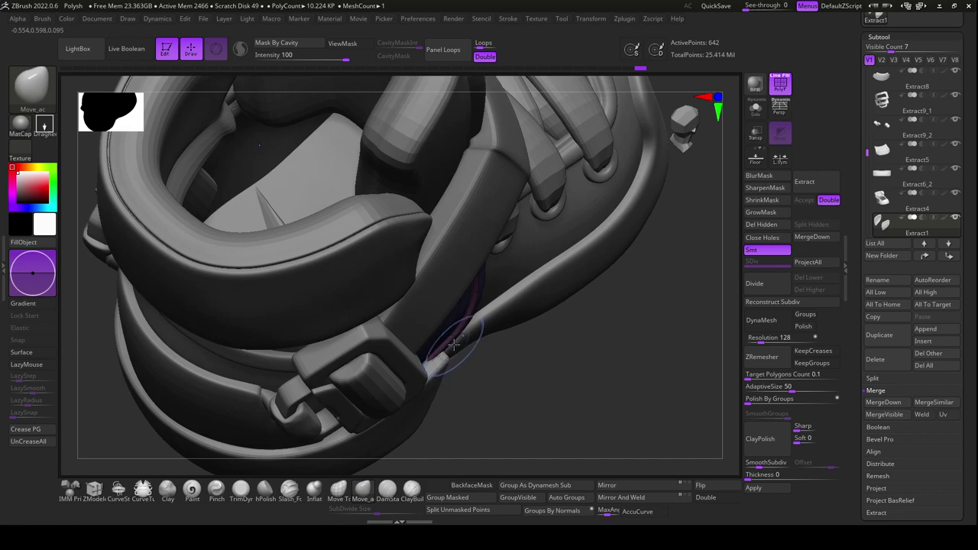
mouse_move(564, 427)
right_down()
mouse_move(564, 385)
mouse_move(576, 418)
mouse_move(547, 390)
right_up()
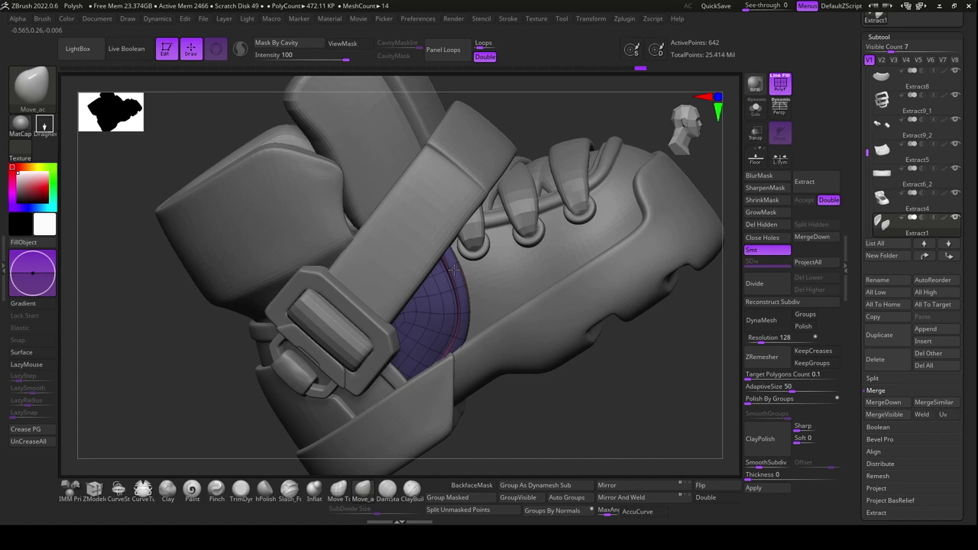
key(space)
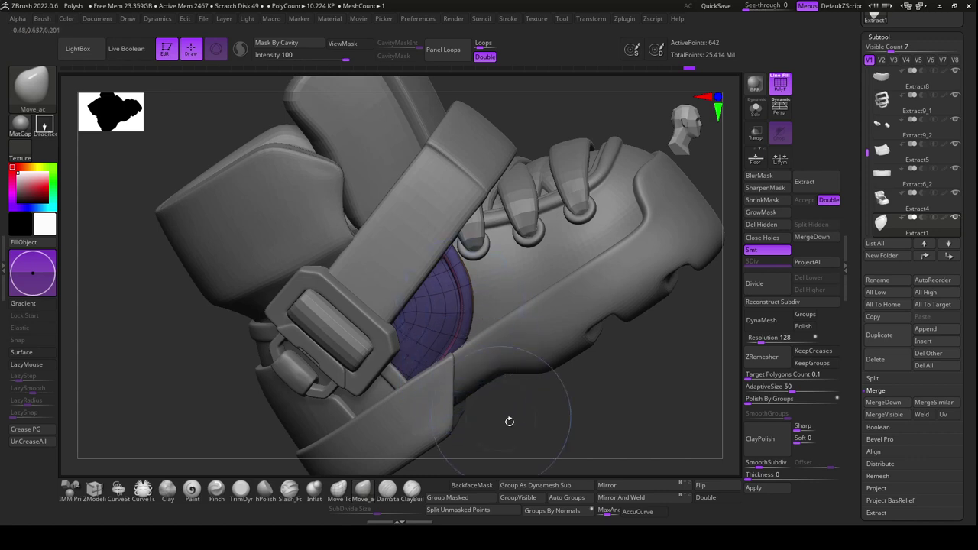
mouse_move(510, 421)
mouse_down()
mouse_move(549, 435)
mouse_move(540, 415)
mouse_move(520, 428)
mouse_up()
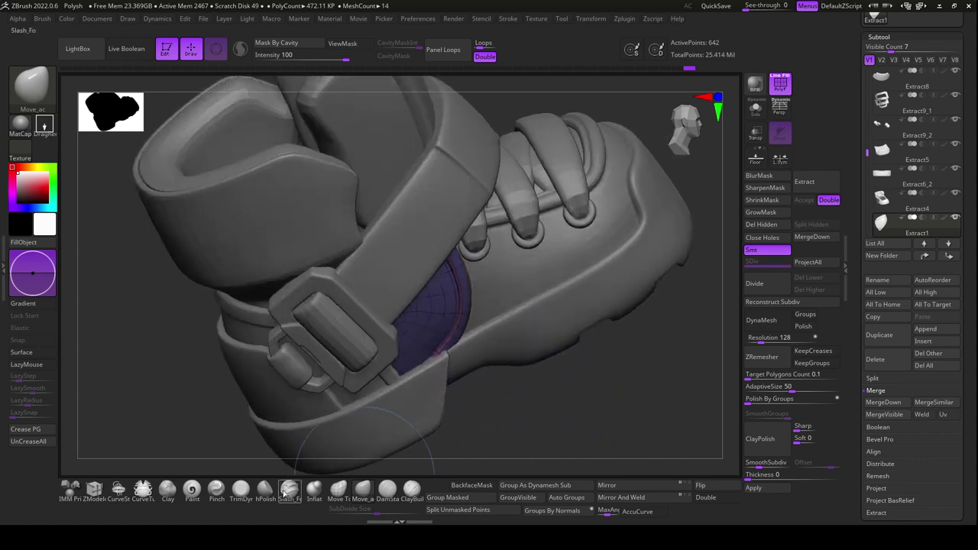
Insert an edge loop along the side patch border with ZModeler
click(94, 490)
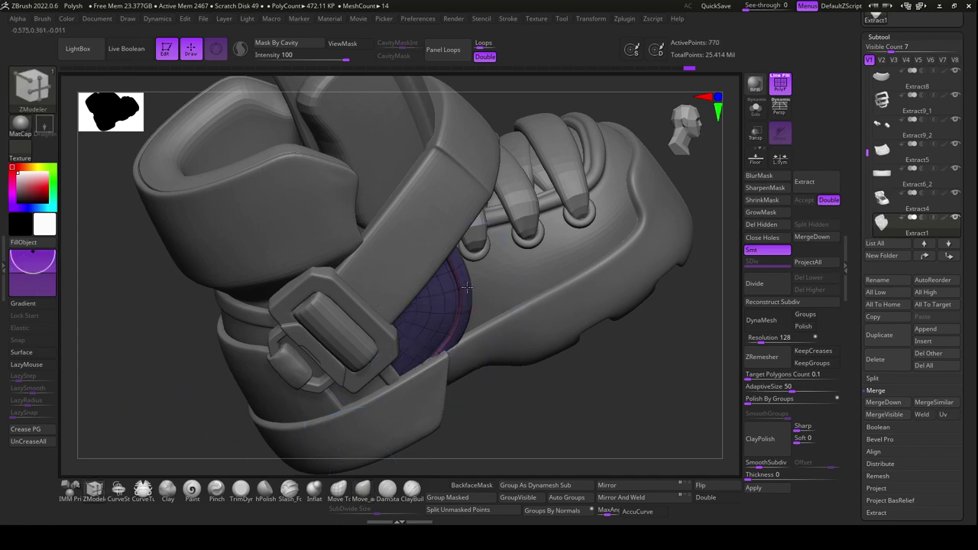
mouse_move(527, 428)
mouse_down()
mouse_move(547, 416)
mouse_move(486, 314)
mouse_up()
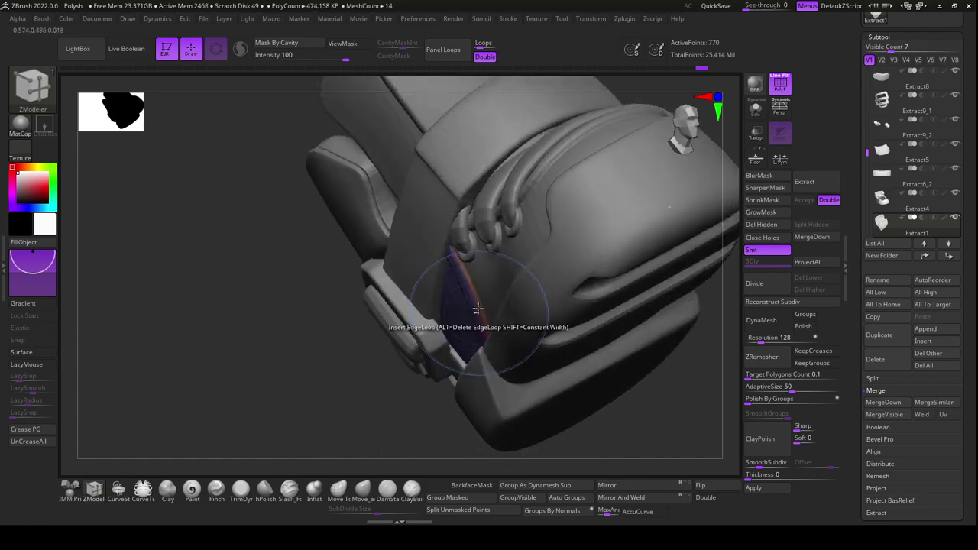
mouse_move(406, 430)
mouse_down()
mouse_move(456, 407)
mouse_move(649, 430)
mouse_move(629, 447)
mouse_up()
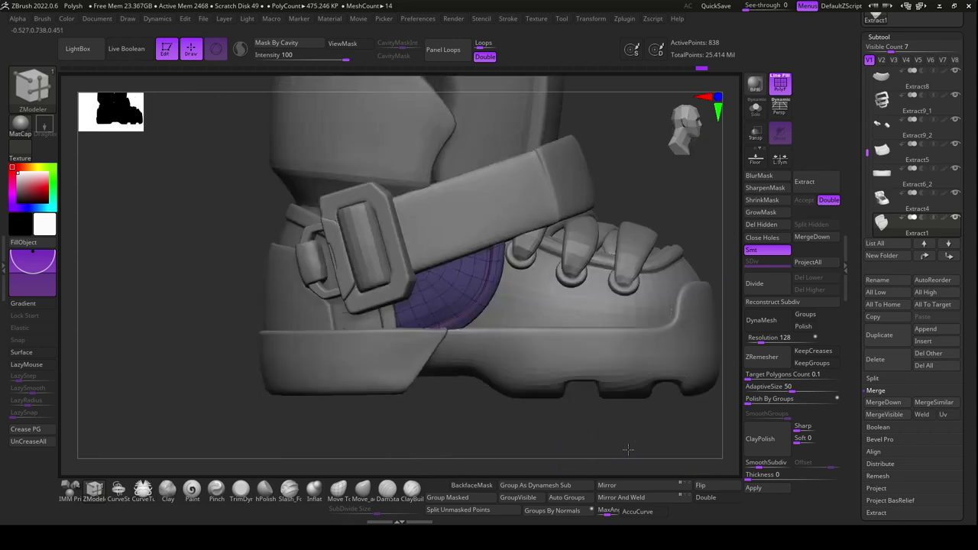
Hide the inner faces, Group Visible to make the green rim strip, unhide, and isolate the rim
ctrl+shift+click(495, 286)
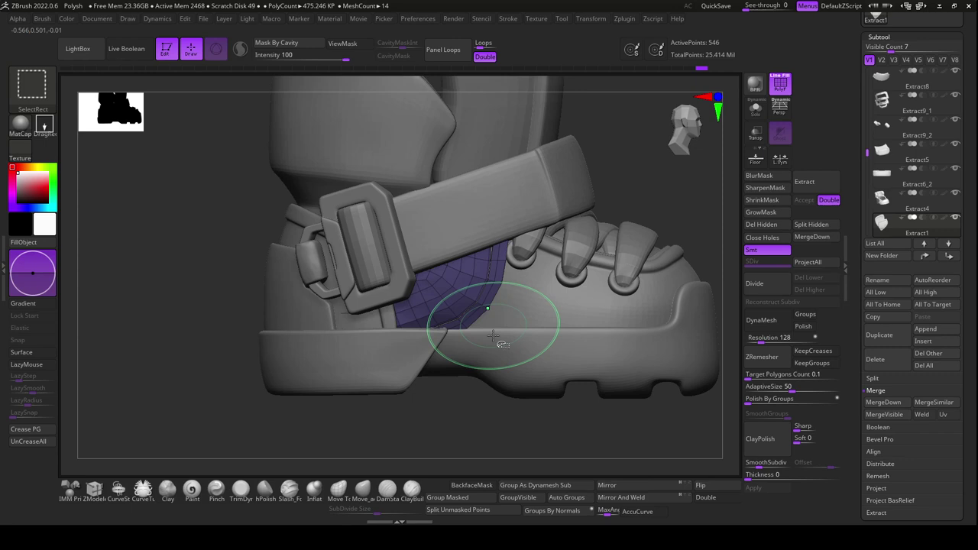
click(533, 502)
click(566, 497)
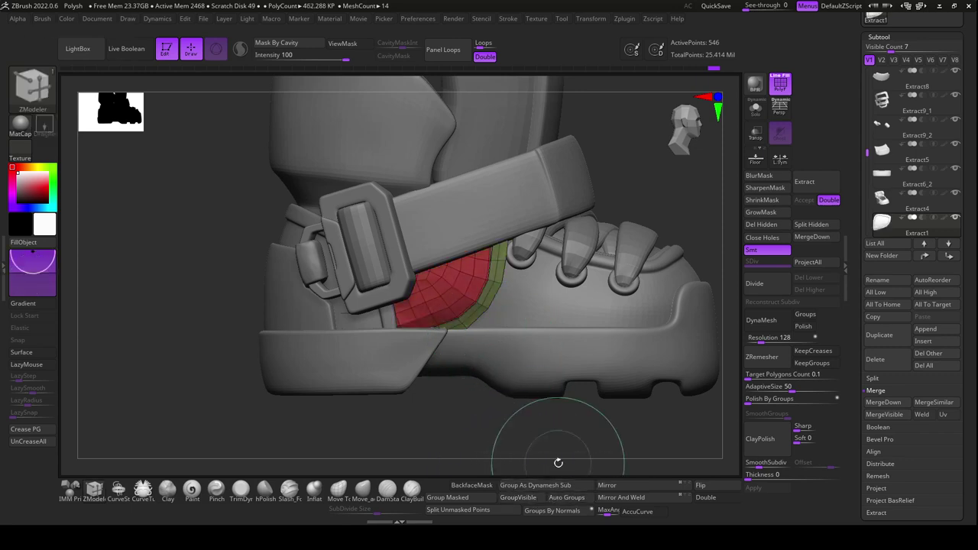
ctrl+shift+click(566, 447)
drag(557, 437, 546, 411)
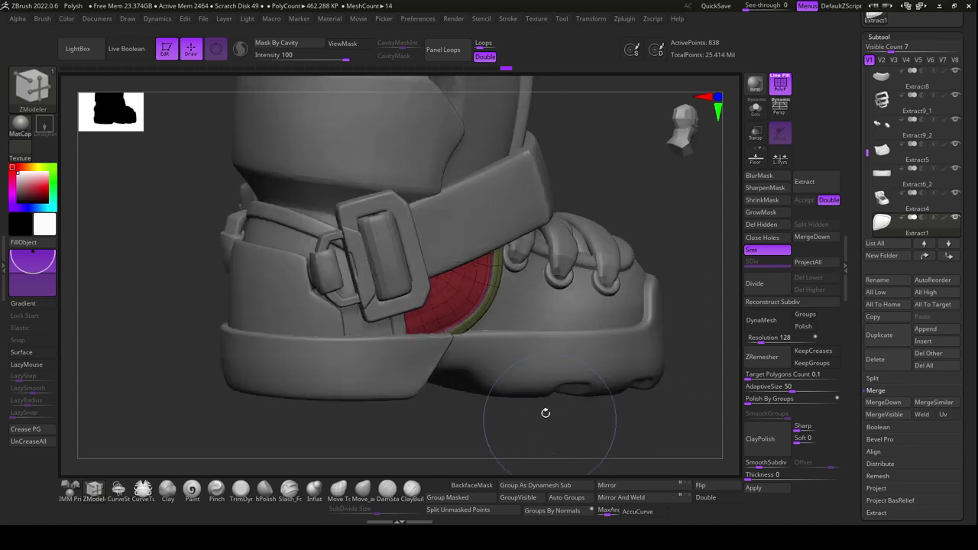
ctrl+shift+click(495, 287)
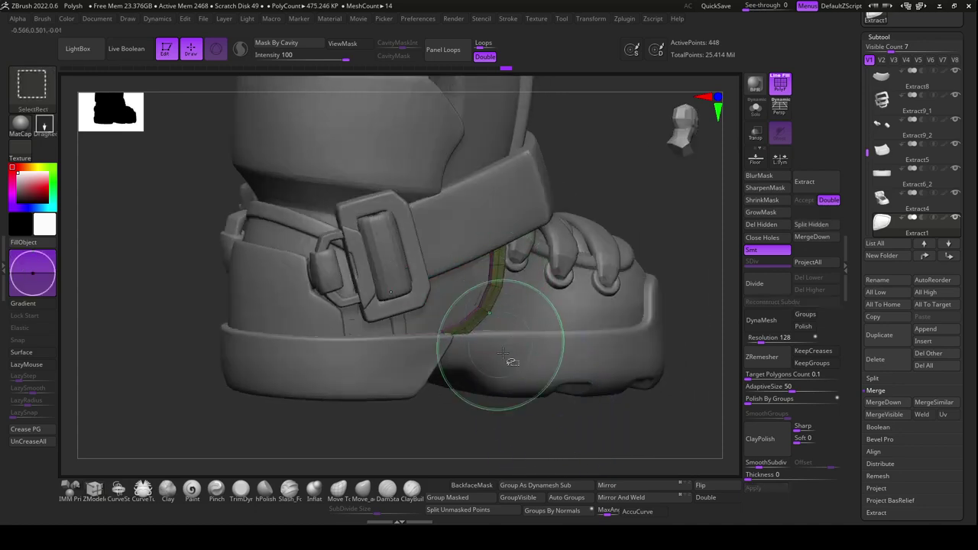
ctrl+shift+click(570, 448)
mouse_move(585, 448)
mouse_down()
mouse_move(607, 424)
mouse_move(527, 348)
mouse_up()
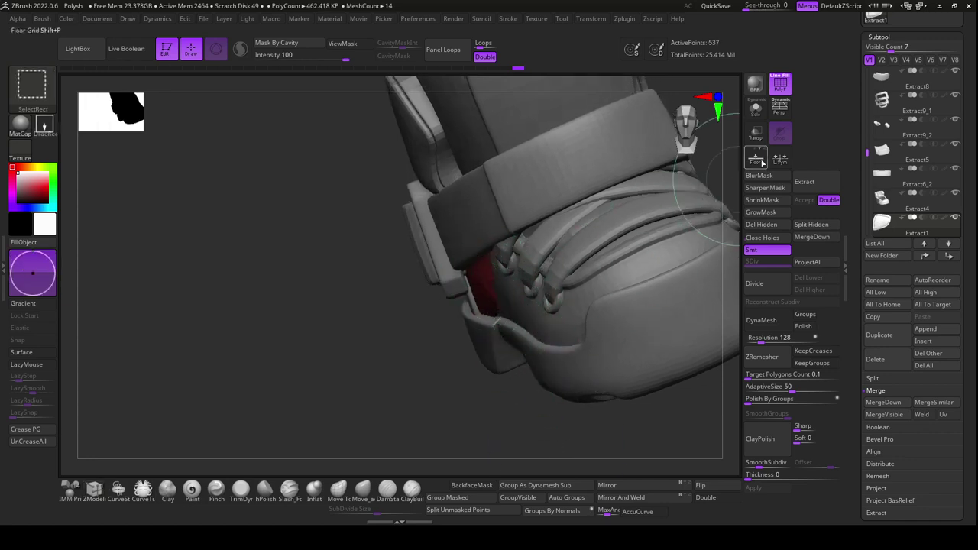
Solo the extract pieces and split them into polygroups with Auto Groups
click(755, 110)
drag(586, 367, 563, 382)
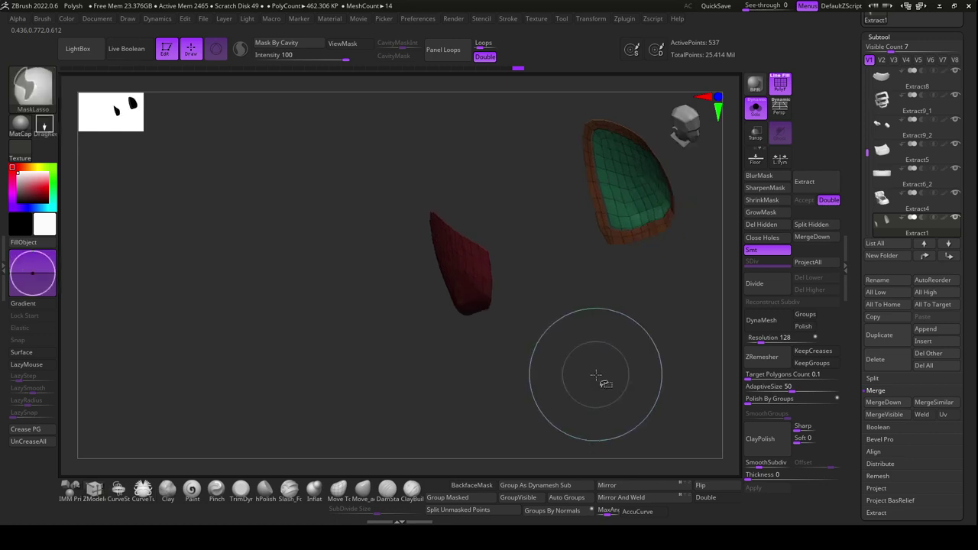
mouse_move(629, 356)
mouse_down()
mouse_move(607, 394)
mouse_move(624, 389)
mouse_move(618, 395)
mouse_move(629, 356)
mouse_move(574, 393)
mouse_move(623, 382)
mouse_move(613, 362)
mouse_move(631, 383)
mouse_up()
key(ctrl+shift)
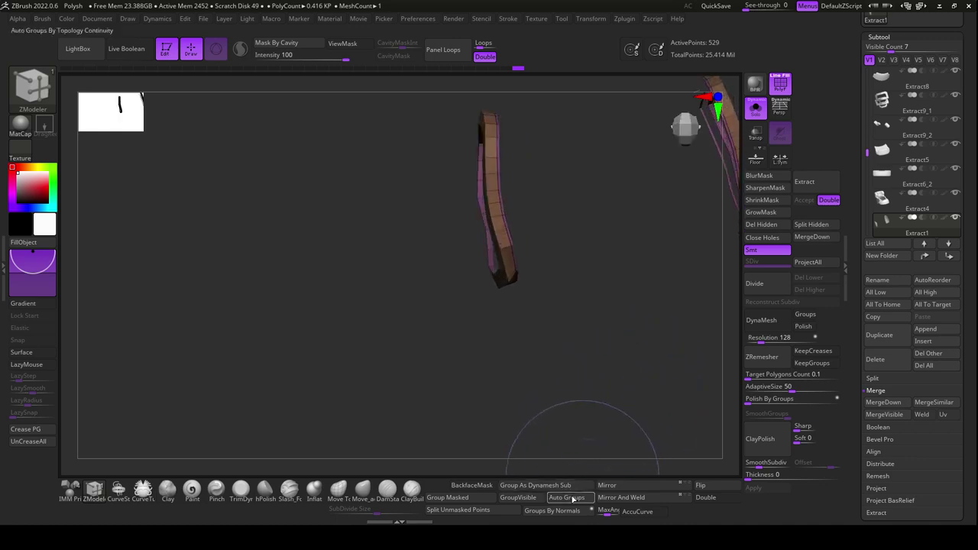
click(574, 500)
mouse_move(607, 393)
mouse_down()
mouse_move(579, 428)
mouse_move(603, 426)
mouse_up()
click(567, 497)
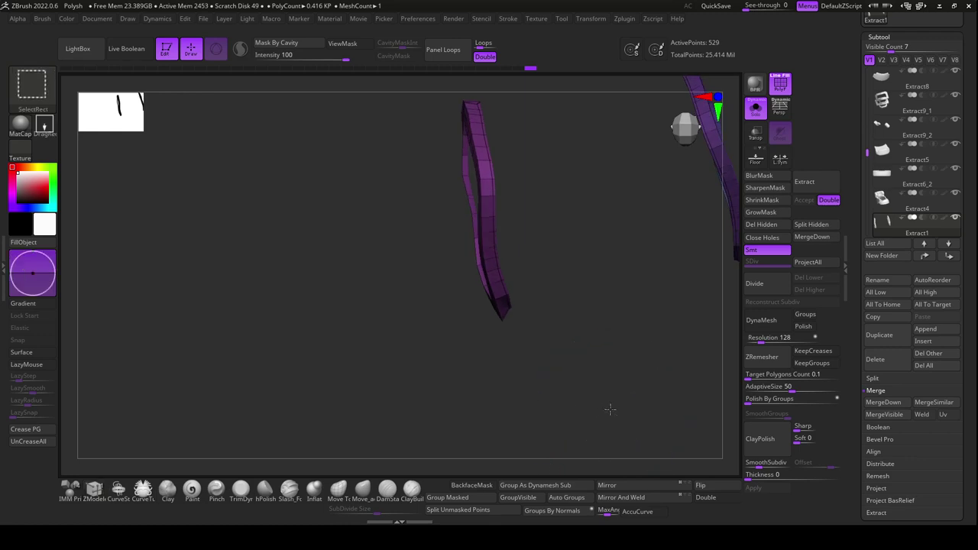
mouse_move(607, 408)
mouse_down()
mouse_move(581, 431)
mouse_move(648, 406)
mouse_move(629, 382)
mouse_move(623, 395)
mouse_up()
Auto Group the rim, unhide its faces, apply Mirror And Weld, and turn off Solo
ctrl+shift+click(553, 280)
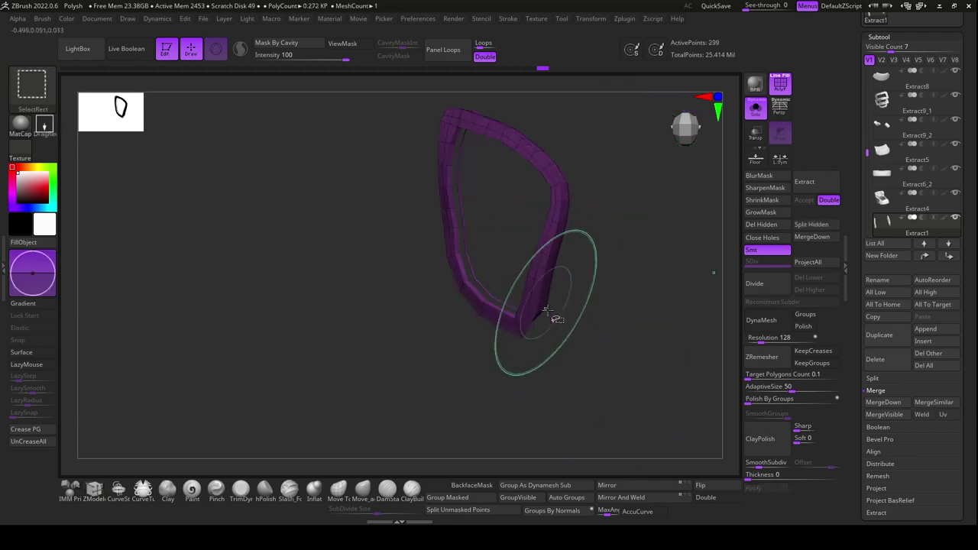
drag(575, 343, 550, 360)
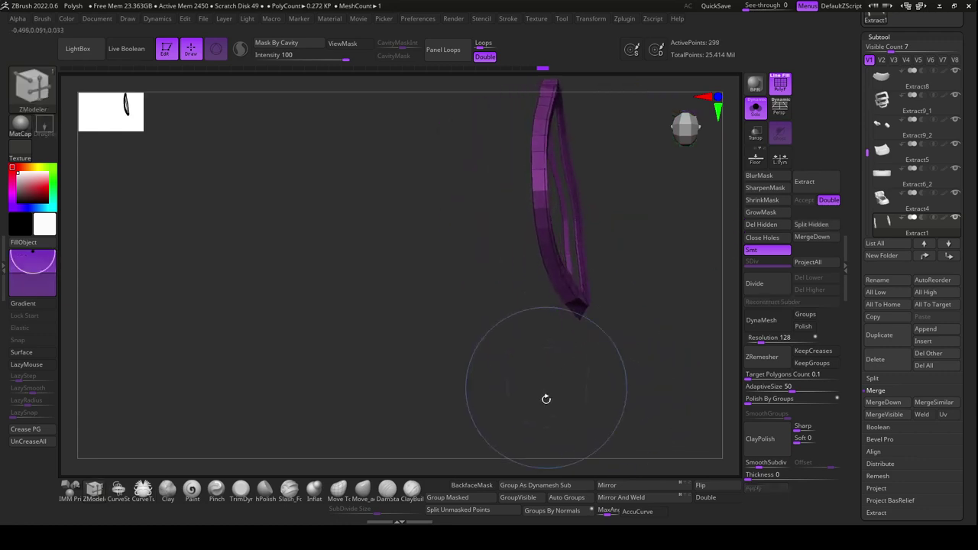
click(556, 498)
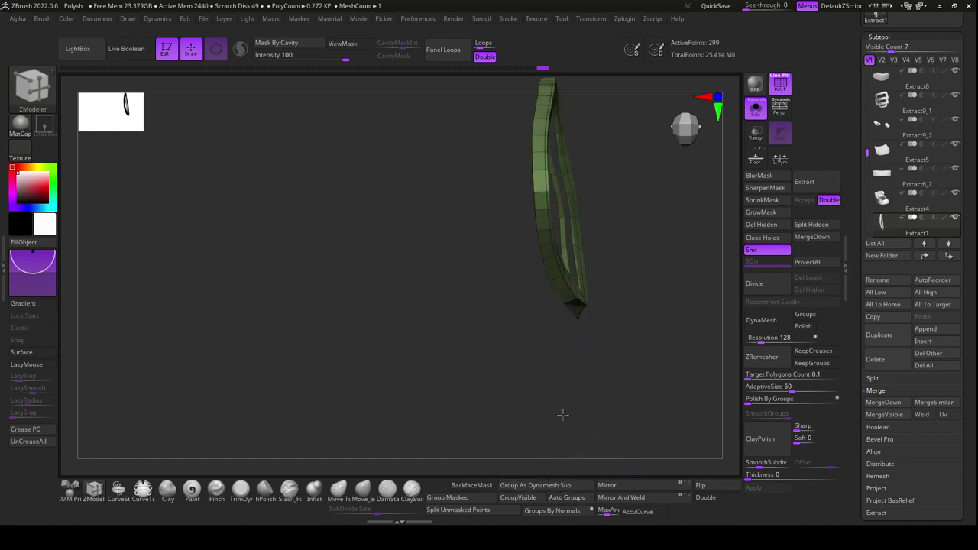
mouse_move(563, 410)
mouse_down()
mouse_move(585, 411)
mouse_move(614, 375)
mouse_up()
ctrl+shift+click(619, 393)
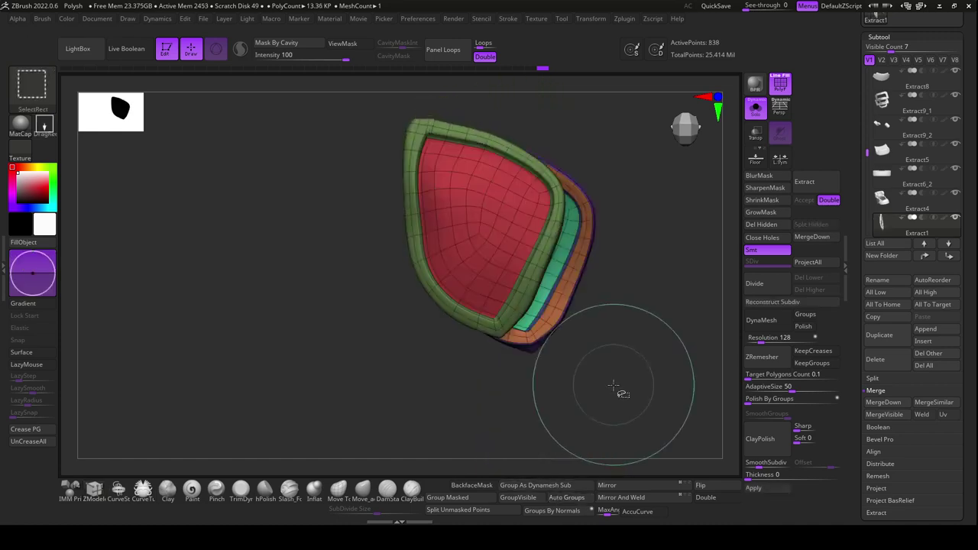
click(629, 501)
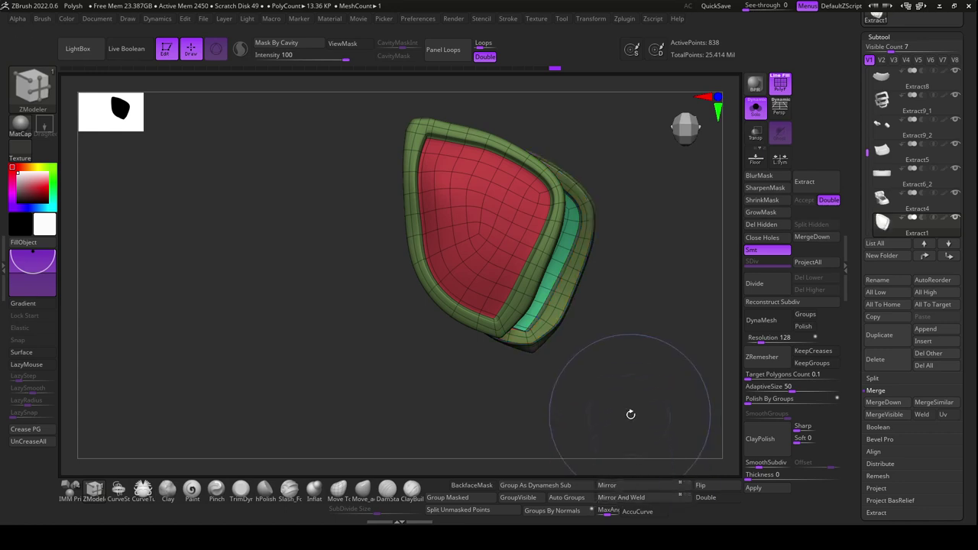
drag(629, 413, 649, 397)
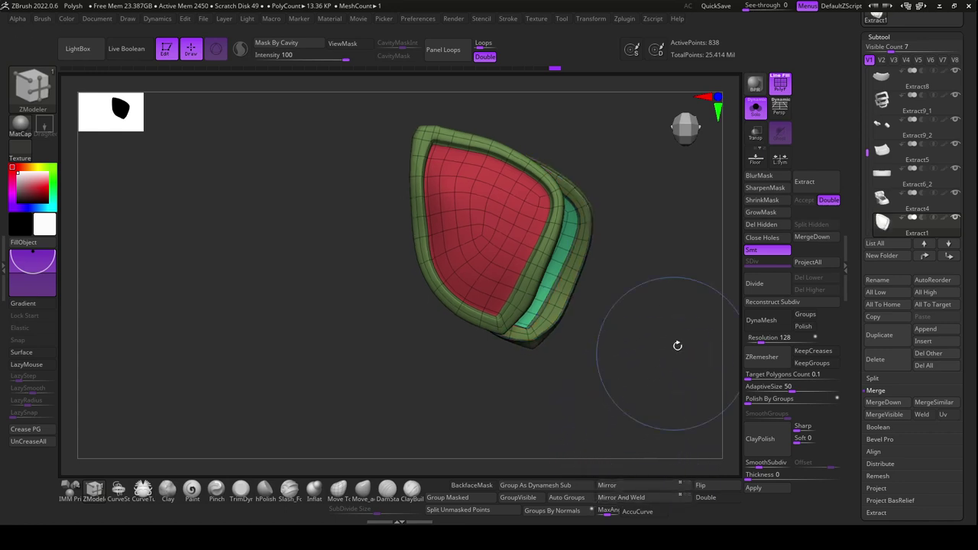
click(762, 119)
Select the Move_ac brush, briefly try Smooth, and orbit to look the boot over from the front
scroll(604, 462, up, 2)
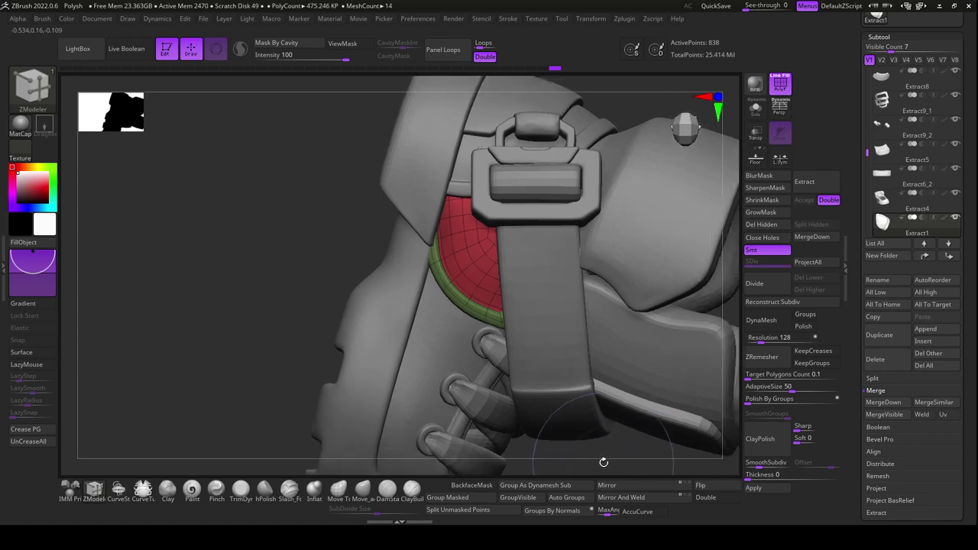
mouse_move(604, 463)
mouse_down()
mouse_move(616, 463)
mouse_move(566, 454)
mouse_up()
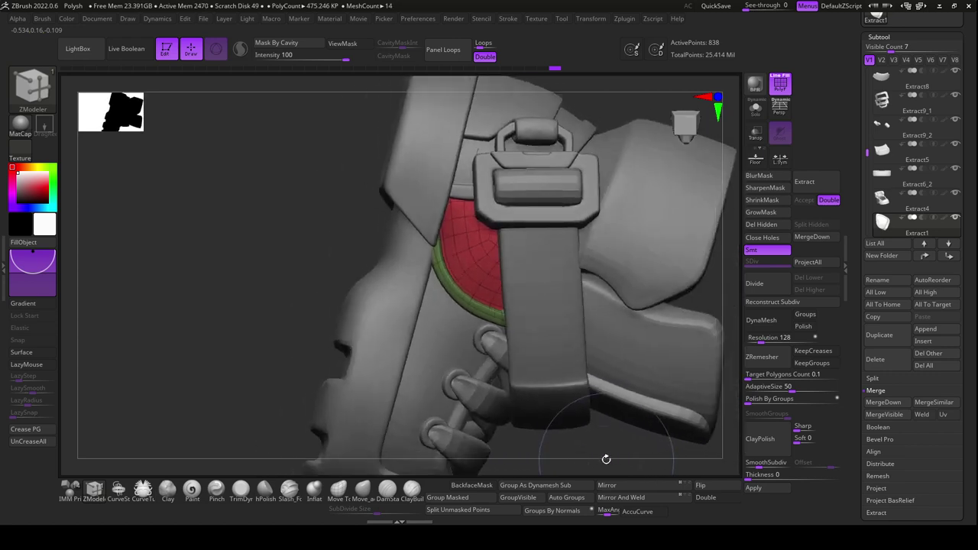
click(356, 492)
key(space)
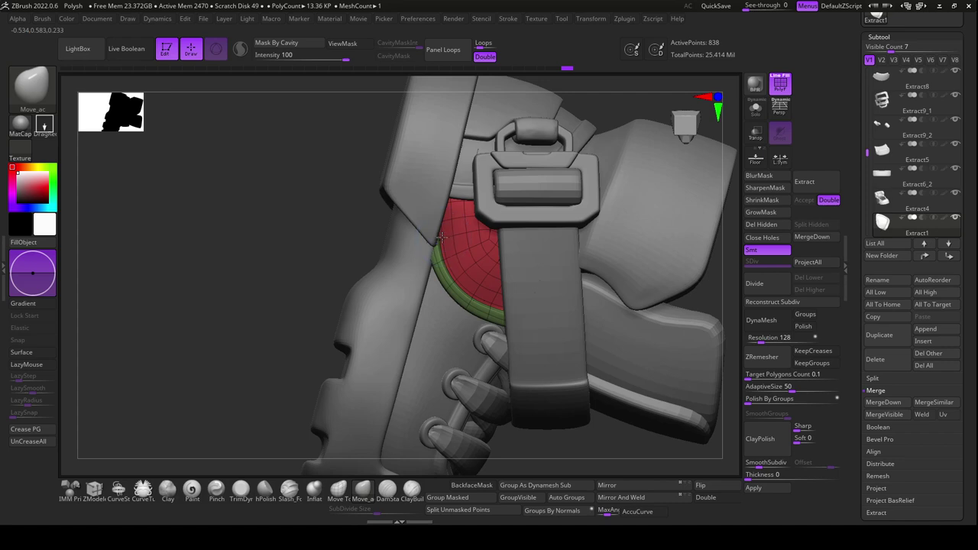
key(shift)
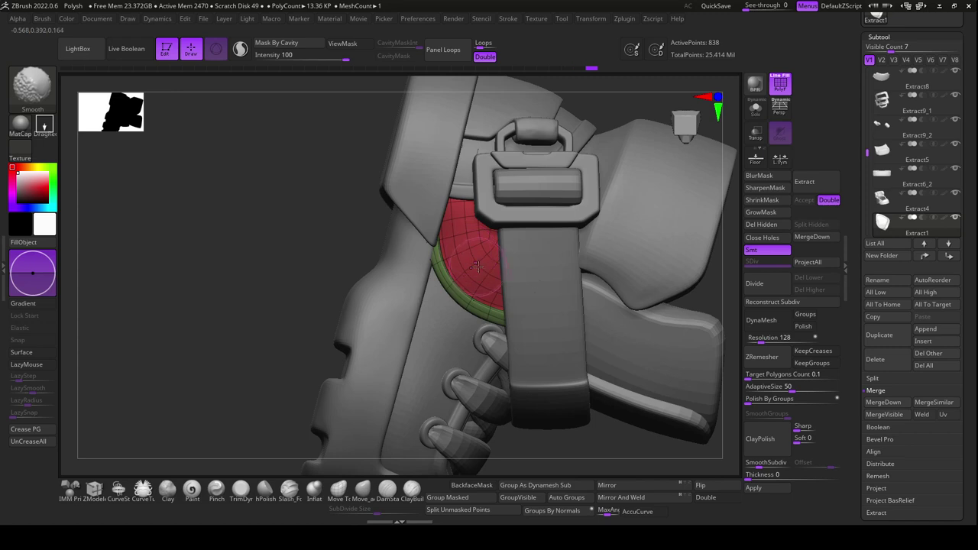
mouse_move(633, 459)
mouse_down()
mouse_move(632, 431)
mouse_move(638, 440)
mouse_move(602, 428)
mouse_move(587, 458)
mouse_move(605, 433)
mouse_move(672, 412)
mouse_move(660, 410)
mouse_up()
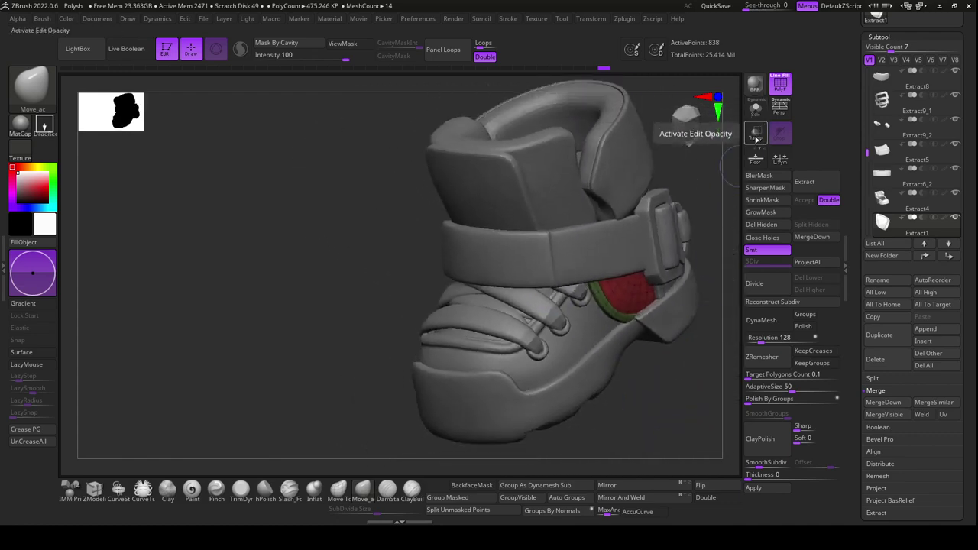
mouse_move(680, 389)
mouse_down()
mouse_move(693, 380)
mouse_move(627, 435)
mouse_move(618, 421)
mouse_move(575, 409)
mouse_move(627, 404)
mouse_move(627, 386)
mouse_up()
Mask the side buckle piece, nudge it slightly left with the move gizmo, then select the strap subtool
alt+click(457, 342)
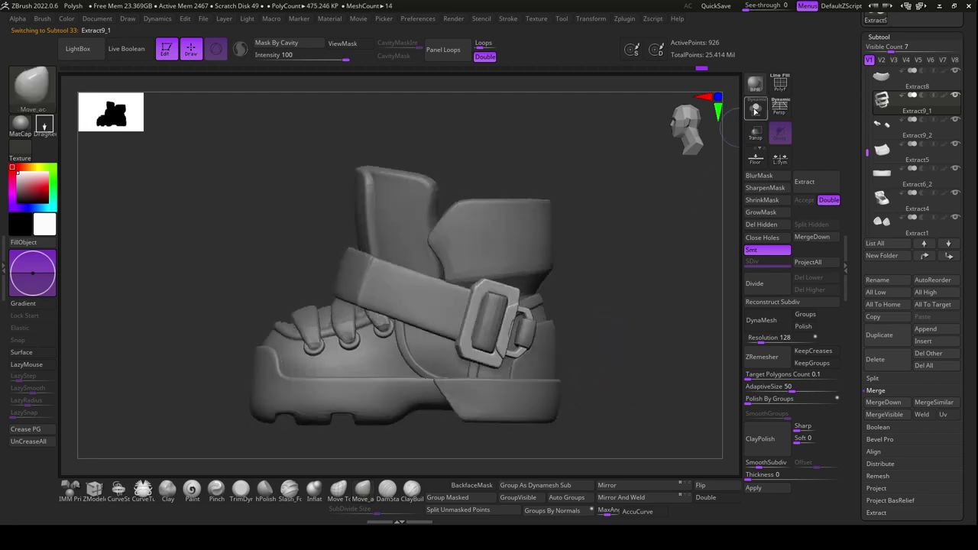
click(780, 84)
ctrl+drag(644, 246, 472, 378)
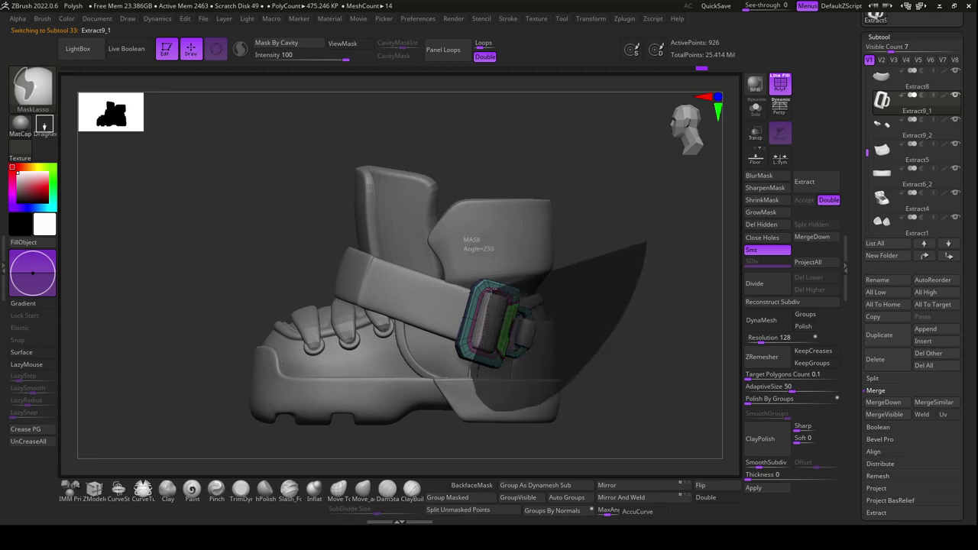
key(w)
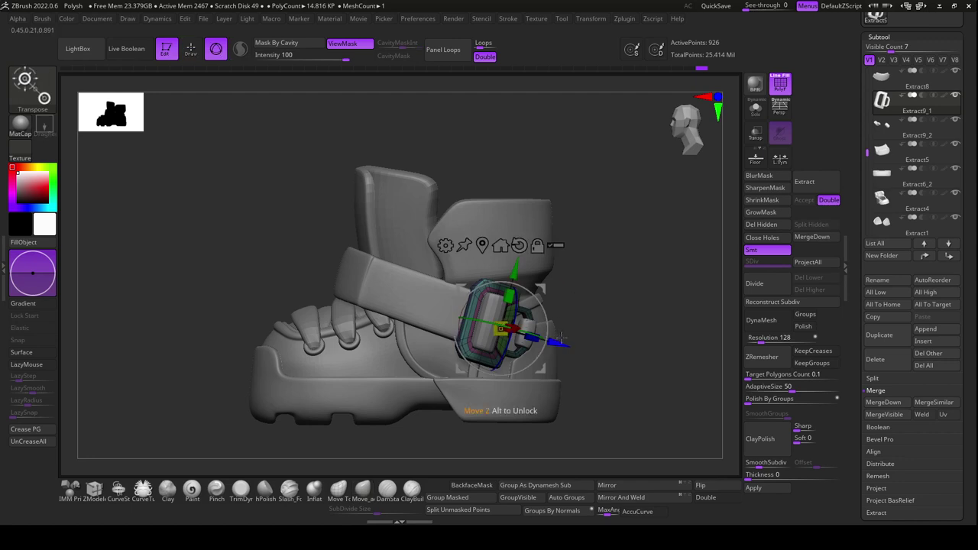
drag(562, 337, 554, 339)
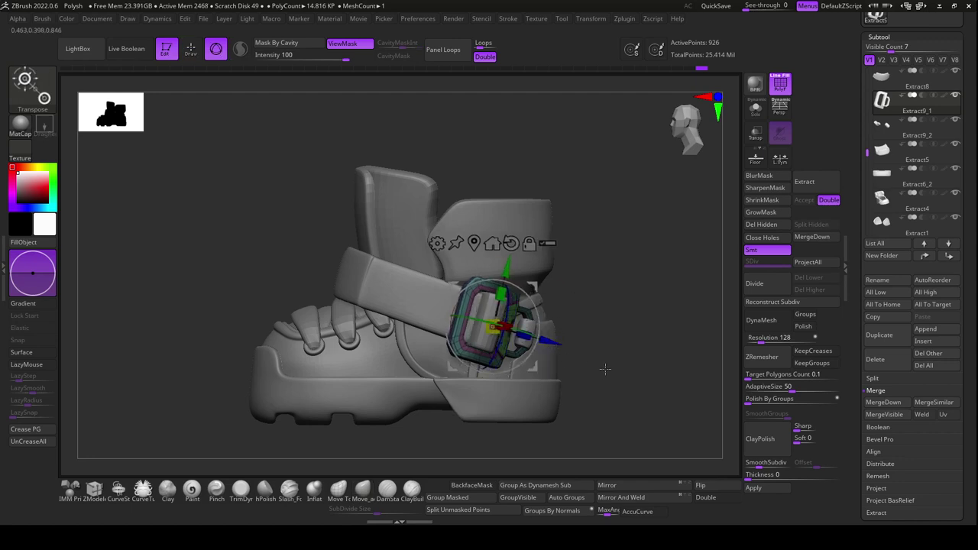
alt+drag(605, 369, 620, 369)
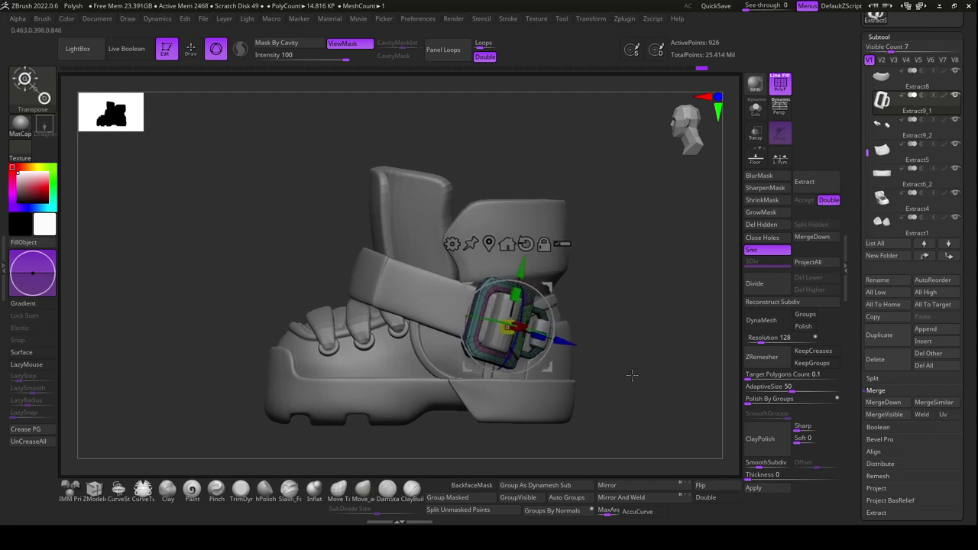
click(411, 294)
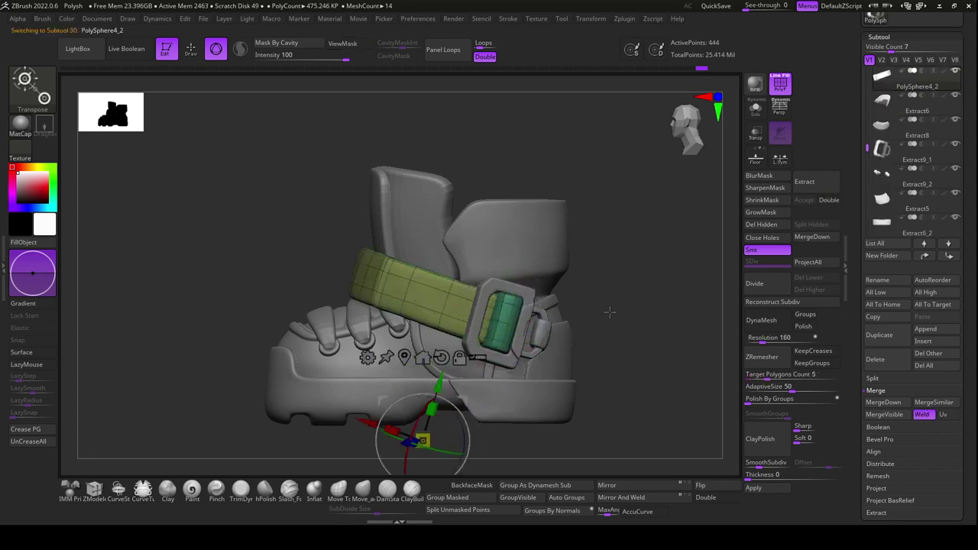
Isolate the buckle's polygroup, then unhide the rest of the strap's polygroups
drag(540, 284, 614, 377)
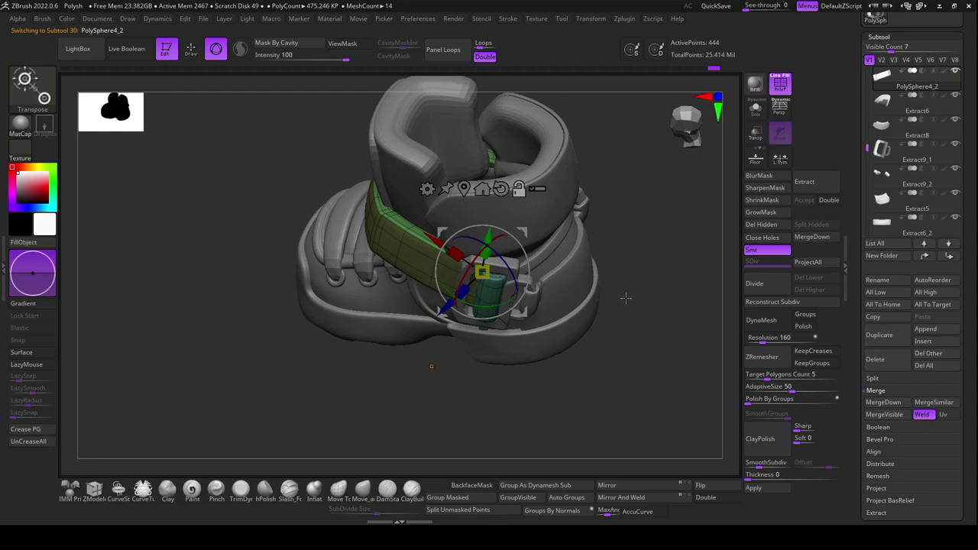
key(q)
ctrl+shift+click(487, 303)
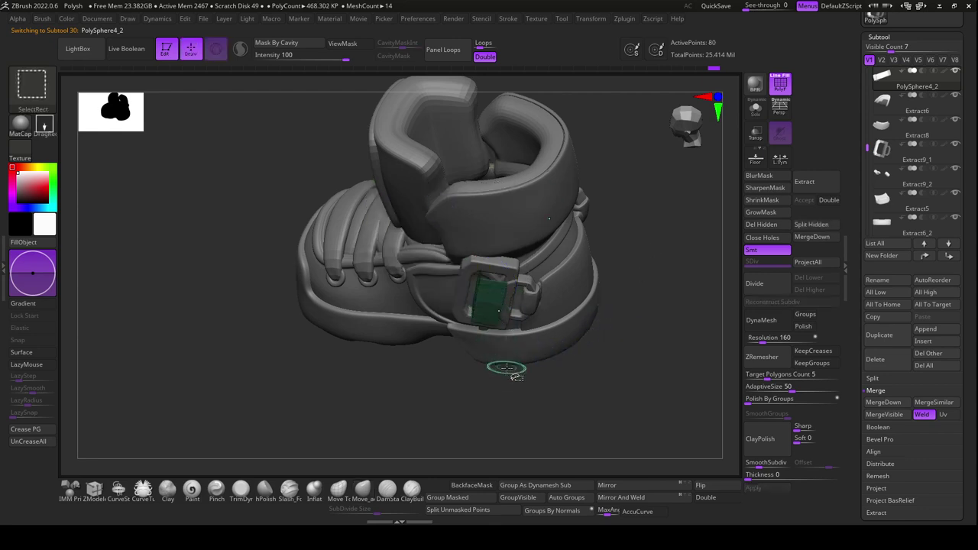
ctrl+shift+click(511, 395)
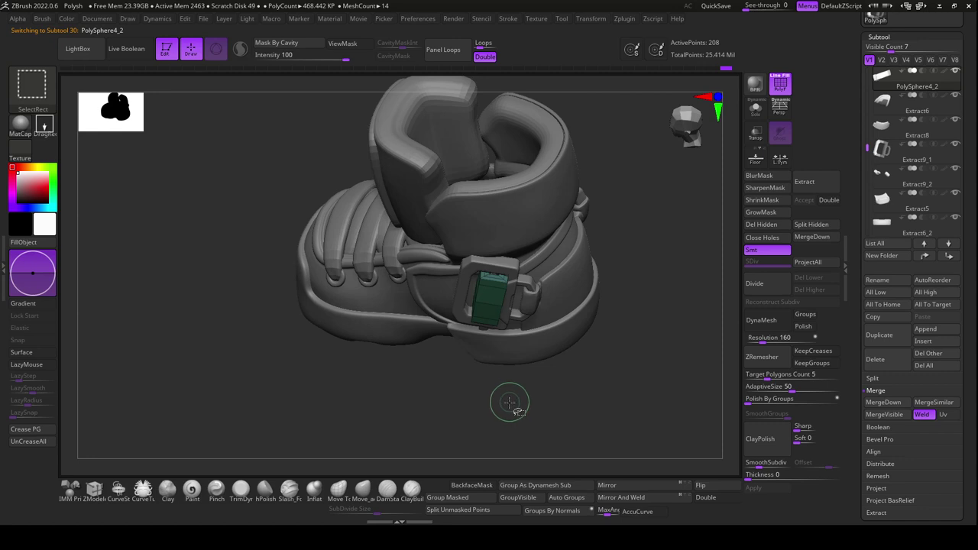
ctrl+shift+click(511, 406)
ctrl+shift+click(526, 426)
mouse_move(528, 425)
ctrl+shift+mouse_down()
mouse_move(563, 404)
mouse_move(576, 350)
ctrl+shift+mouse_up()
Rotate the green cylinder about 36° with the 3D gizmo and shift it into the buckle frame
key(w)
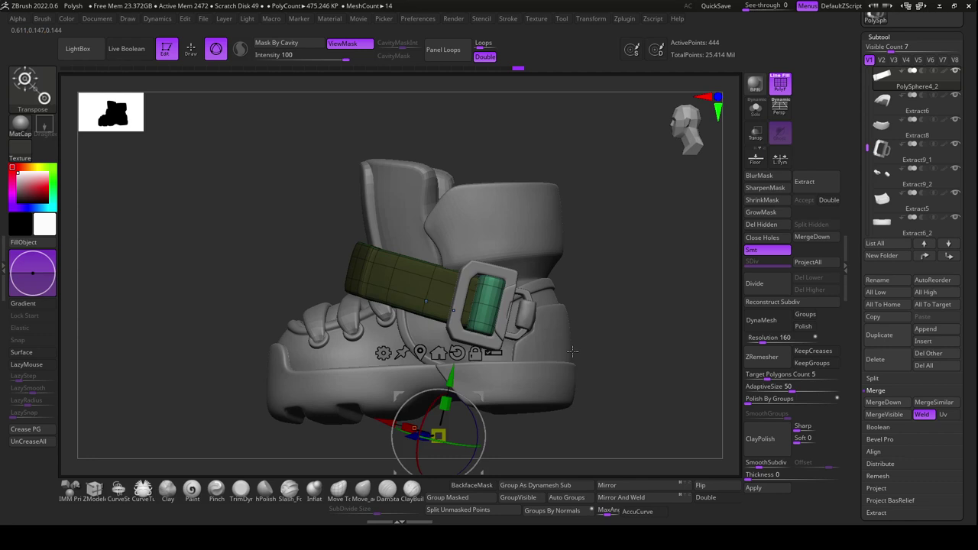
click(477, 300)
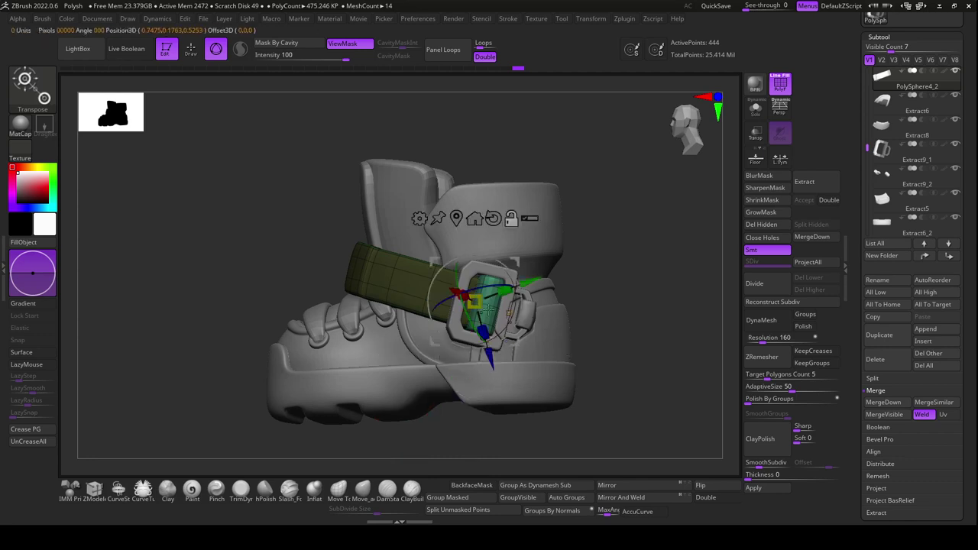
scroll(657, 293, up, 3)
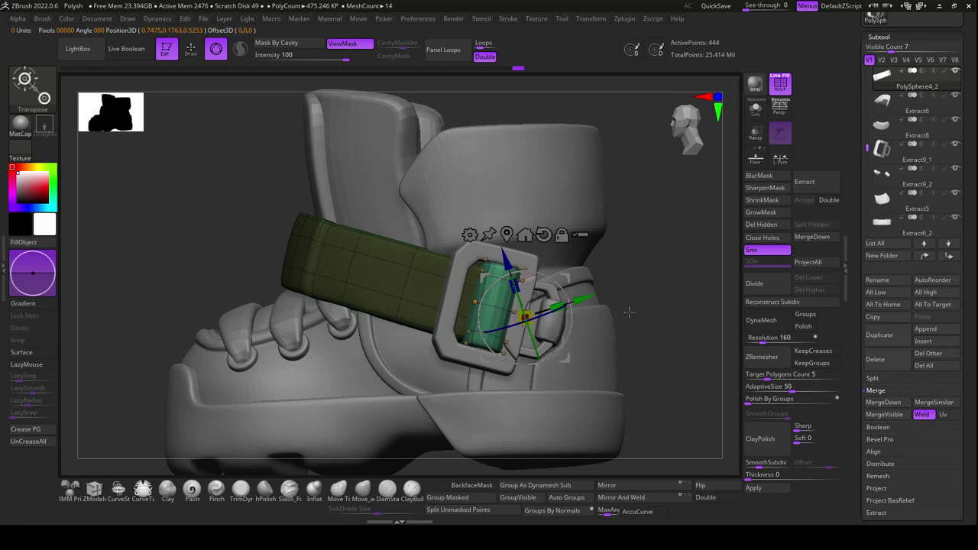
drag(629, 312, 631, 324)
mouse_move(552, 367)
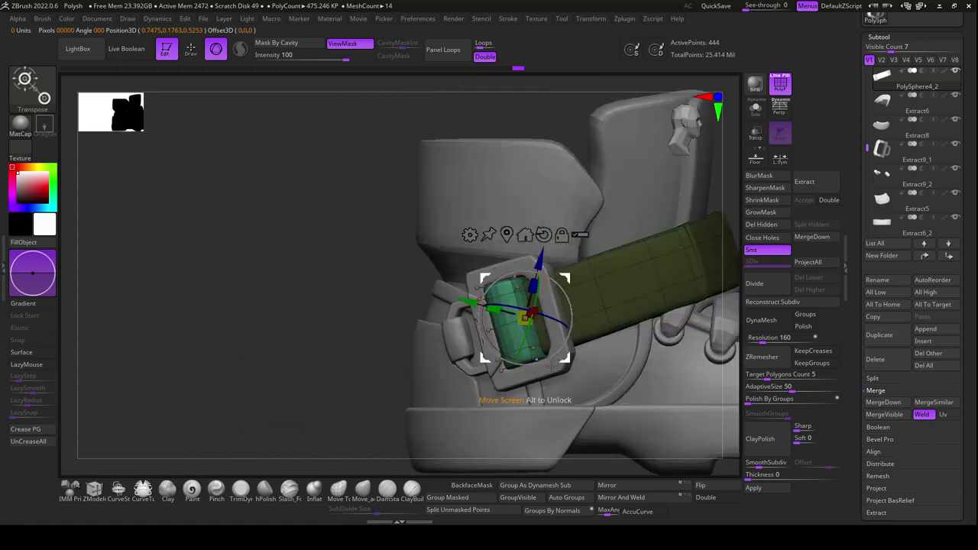
drag(541, 356, 544, 337)
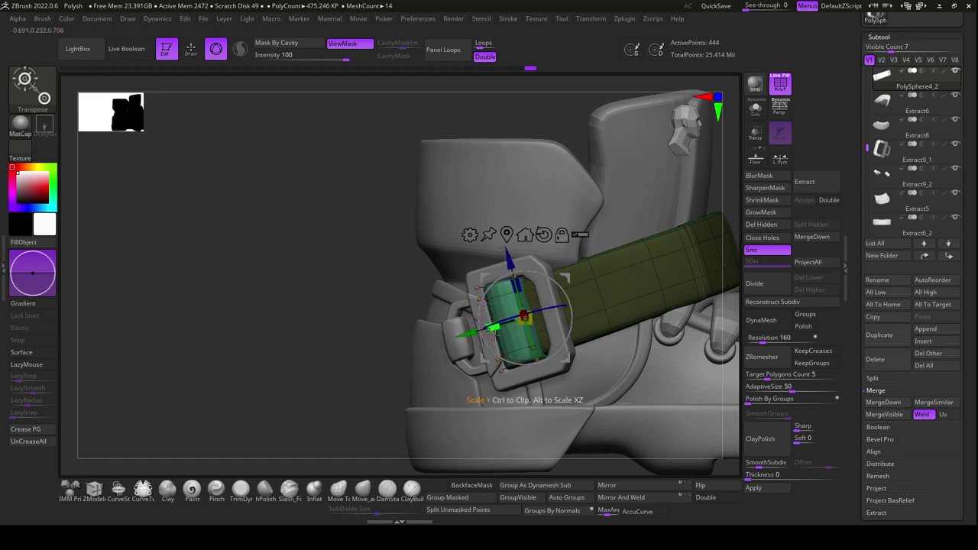
drag(463, 334, 438, 343)
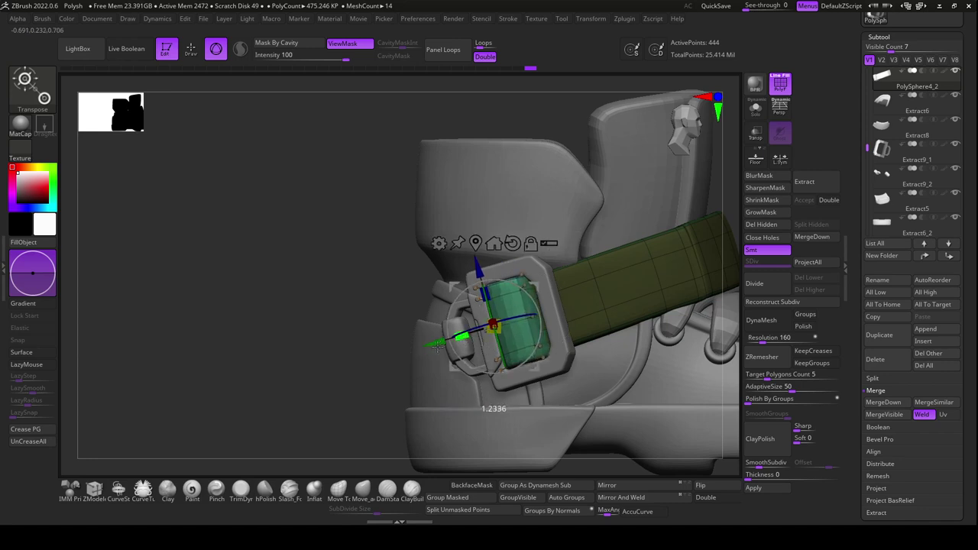
mouse_move(382, 424)
mouse_down()
mouse_move(359, 347)
mouse_move(375, 421)
mouse_up()
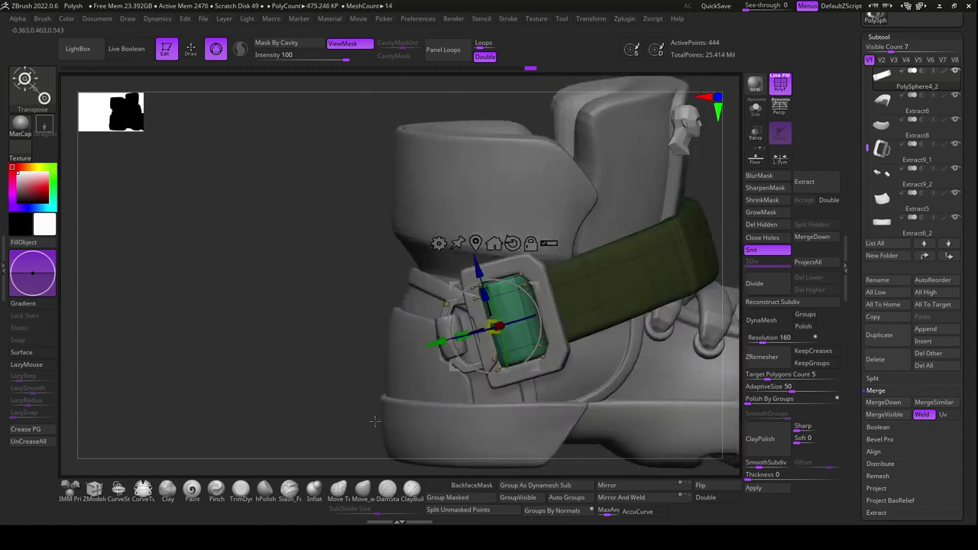
click(363, 492)
right_click(593, 302)
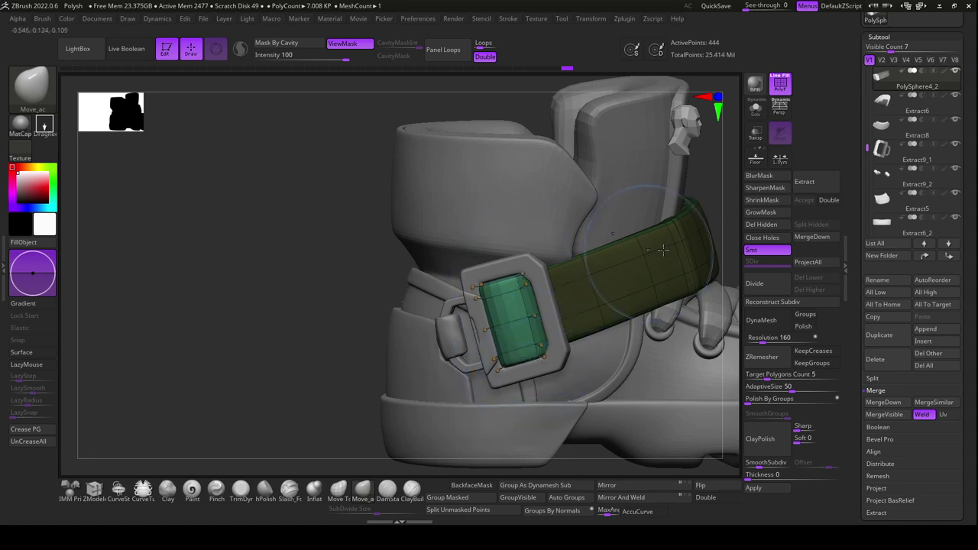
mouse_move(719, 211)
mouse_down()
mouse_move(680, 292)
mouse_move(704, 290)
mouse_move(688, 296)
mouse_move(632, 232)
mouse_move(630, 212)
mouse_move(622, 306)
mouse_move(638, 351)
mouse_move(648, 355)
mouse_move(642, 344)
mouse_move(616, 351)
mouse_move(616, 315)
mouse_up()
Rotate the side buckle piece around its vertical axis to angle it against the strap
alt+click(609, 323)
key(w)
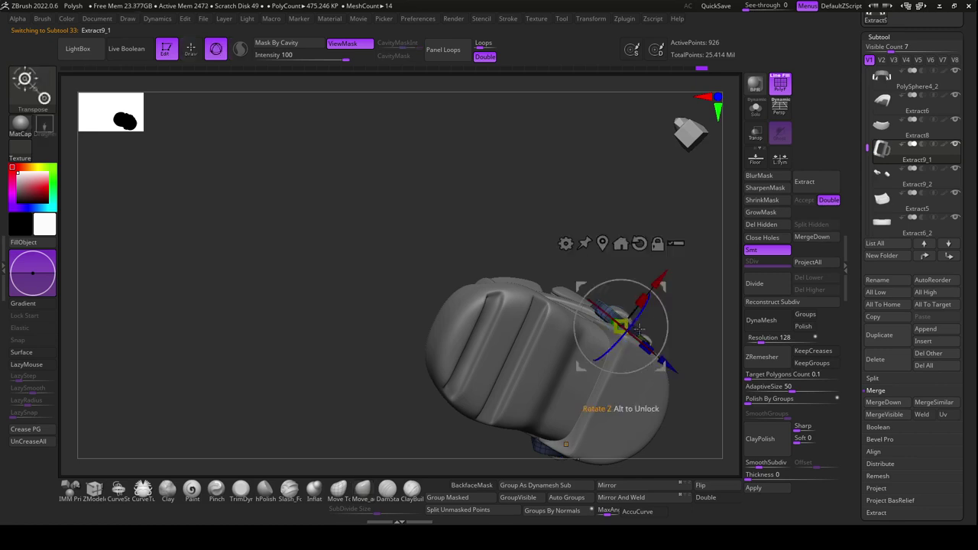
drag(628, 286, 624, 285)
mouse_move(703, 304)
mouse_down()
mouse_move(674, 442)
mouse_move(618, 417)
mouse_move(622, 395)
mouse_up()
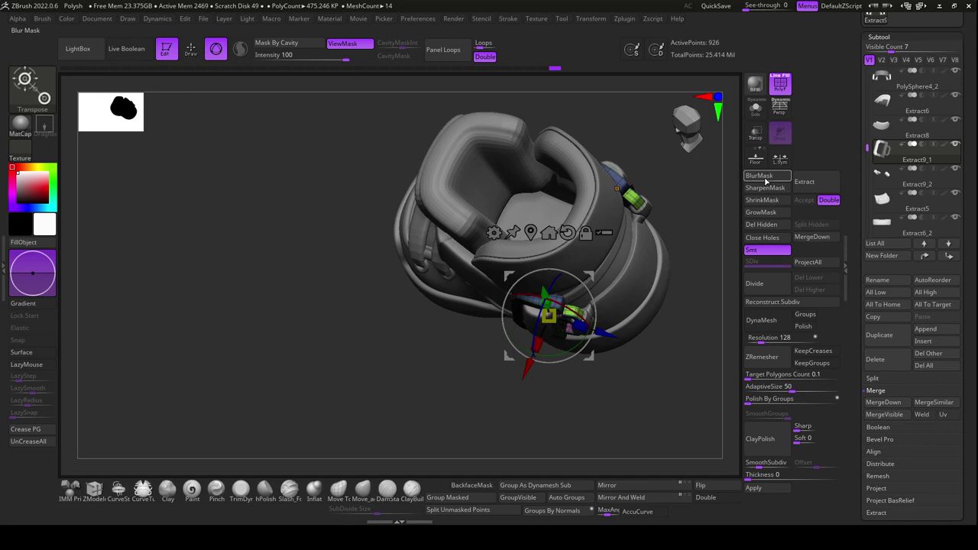
drag(549, 315, 570, 348)
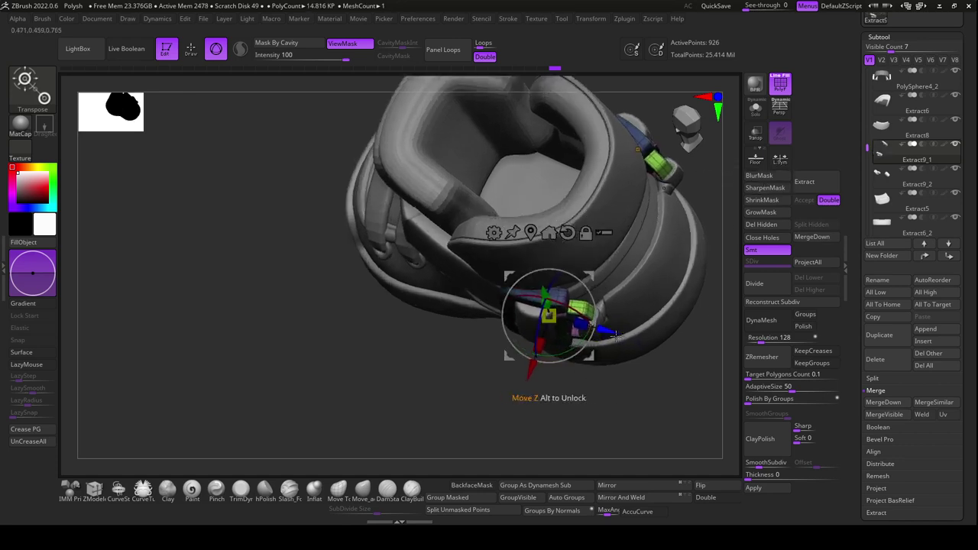
mouse_move(615, 334)
mouse_down()
mouse_move(651, 330)
mouse_move(609, 453)
mouse_up()
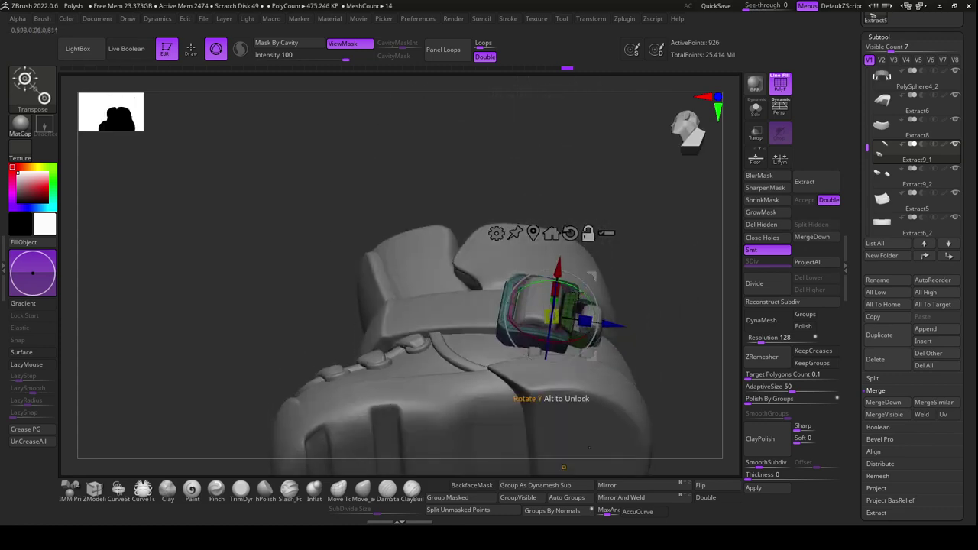
drag(579, 290, 593, 322)
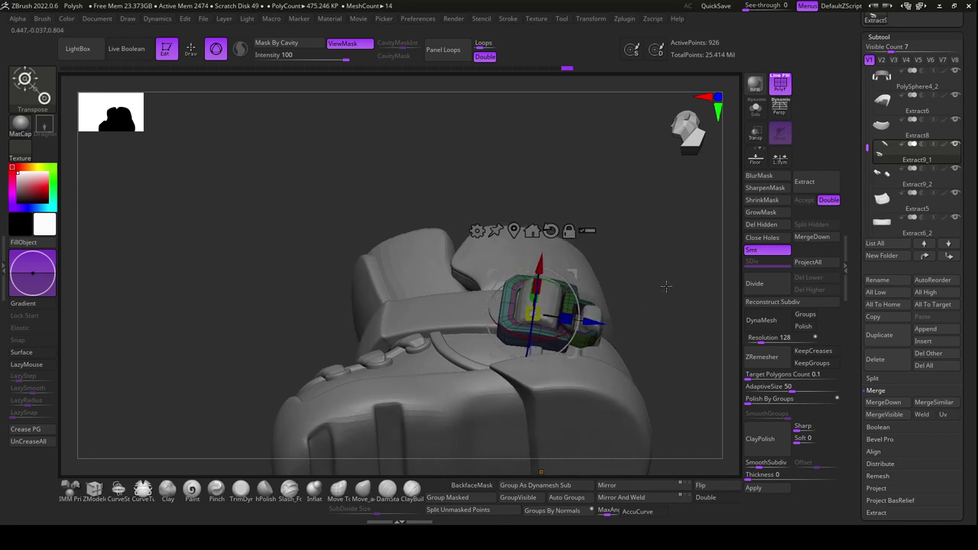
drag(666, 287, 567, 290)
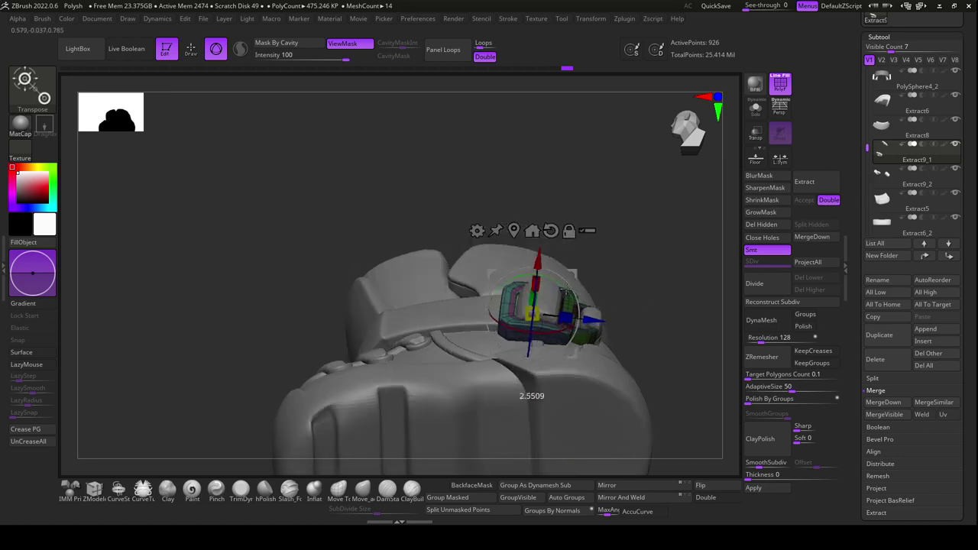
mouse_move(568, 291)
mouse_down()
mouse_move(594, 321)
mouse_move(669, 315)
mouse_move(671, 396)
mouse_move(657, 395)
mouse_up()
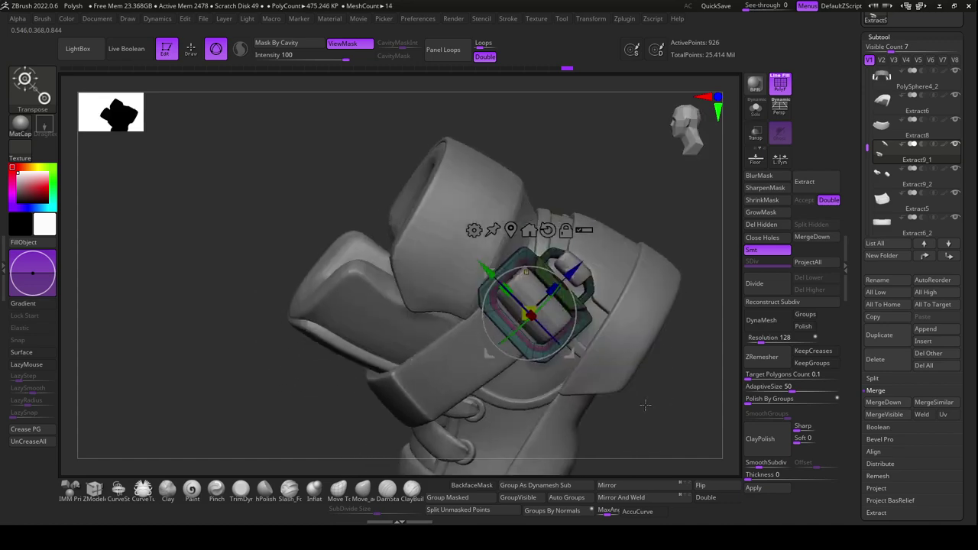
Check the PolySphere4_2 buckle plate and the Extract9_1 buckle frame from several angles
key(q)
alt+click(537, 312)
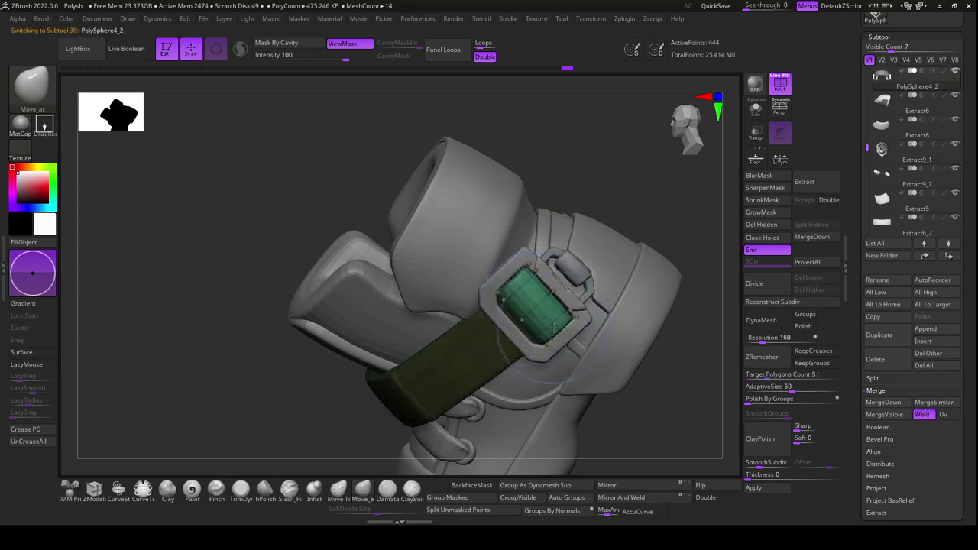
key(r)
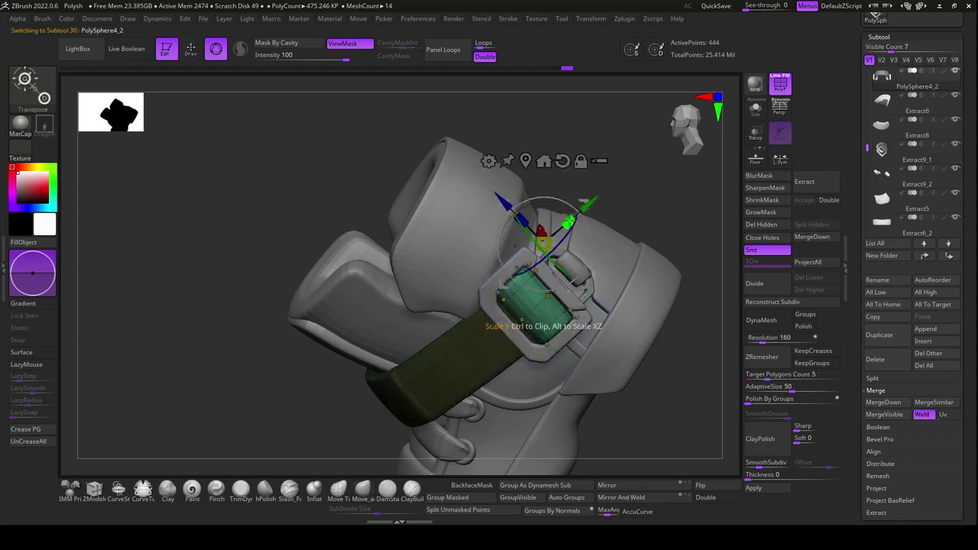
drag(649, 373, 669, 430)
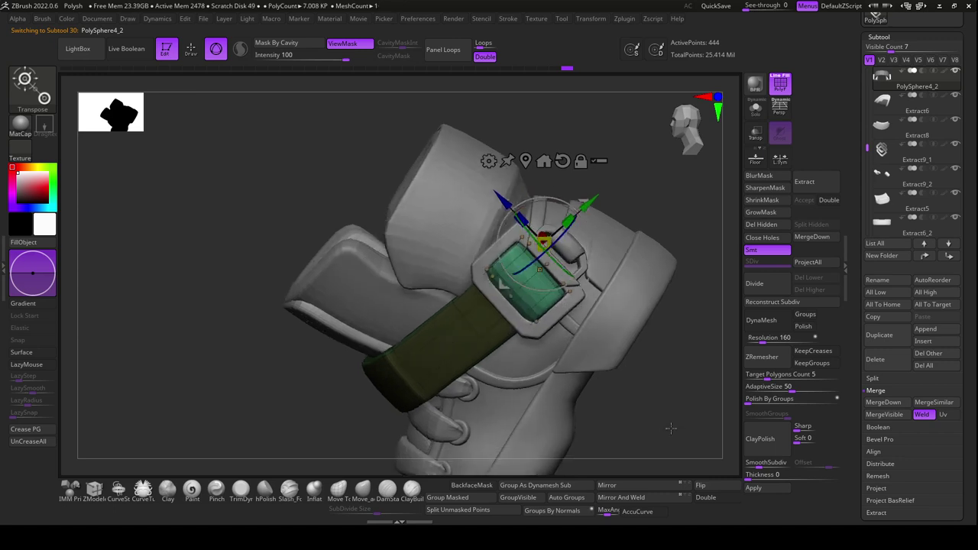
key(q)
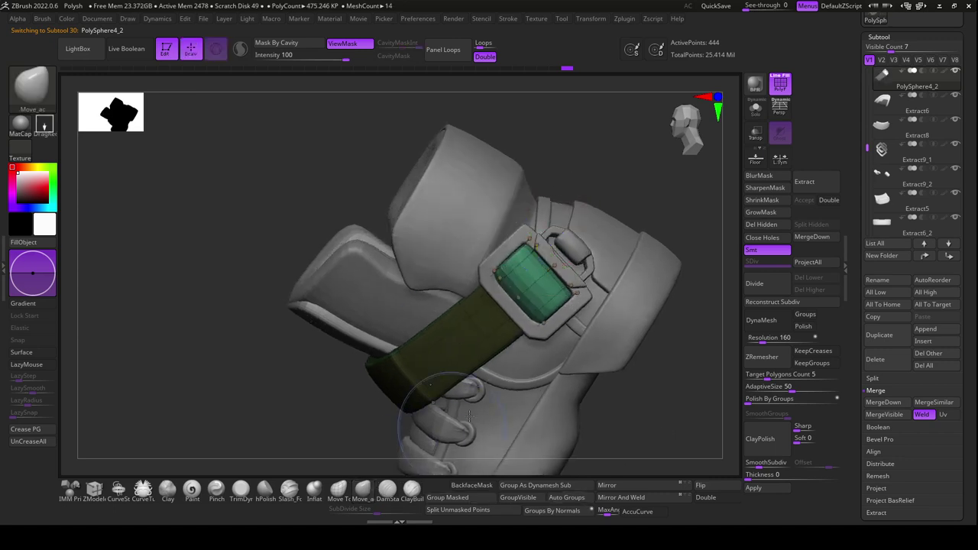
alt+click(567, 306)
mouse_move(655, 408)
mouse_down()
mouse_move(649, 400)
mouse_move(689, 385)
mouse_move(700, 227)
mouse_up()
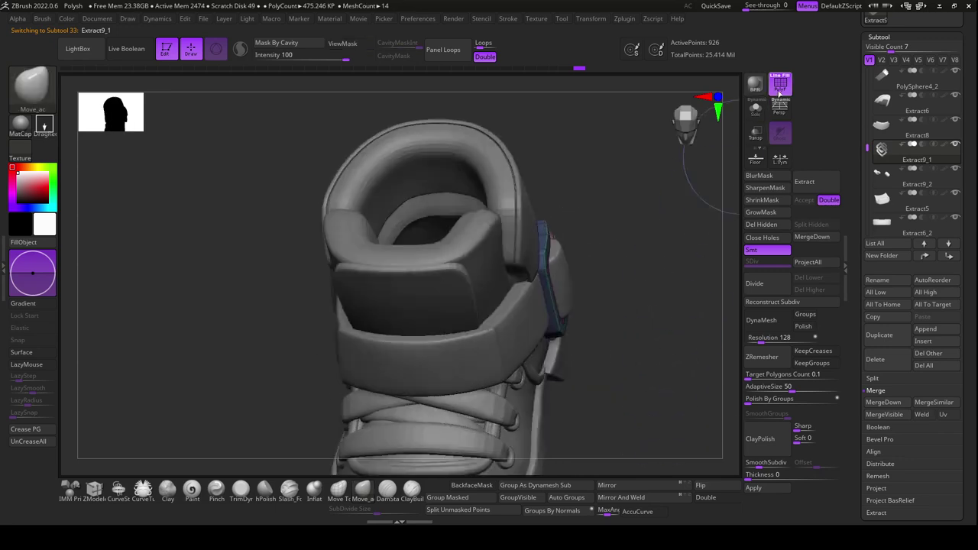
shift+drag(685, 339, 697, 286)
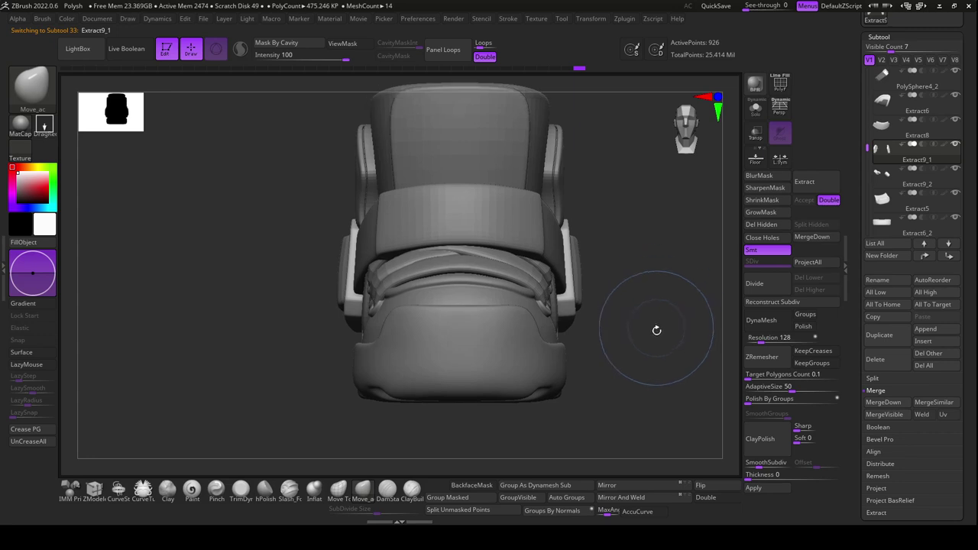
mouse_move(662, 334)
mouse_down()
mouse_move(653, 339)
mouse_move(655, 280)
mouse_move(618, 332)
mouse_move(625, 393)
mouse_move(582, 307)
mouse_up()
alt+click(582, 307)
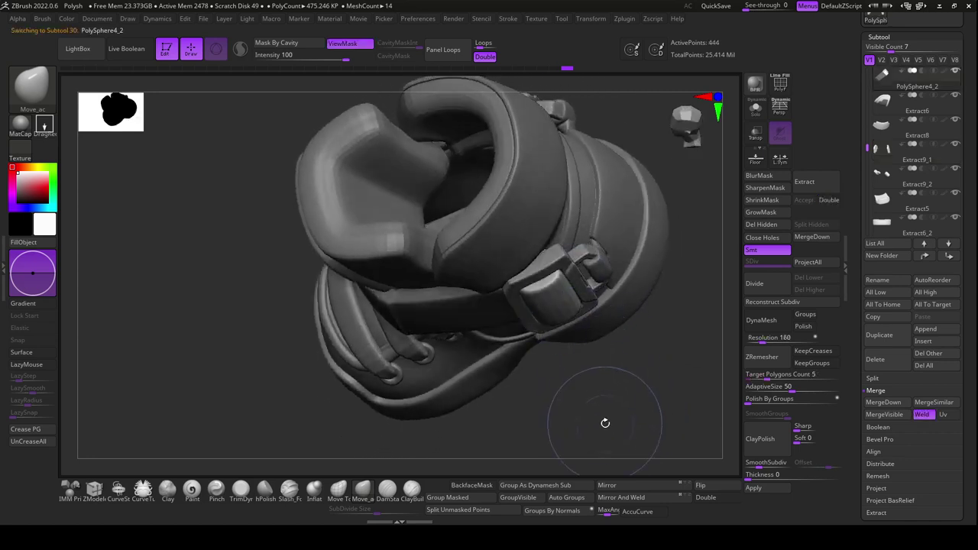
Turn on the PolyF wireframe and select the Extract4 collar lining to inspect it
click(780, 88)
mouse_move(673, 321)
mouse_down()
mouse_move(691, 382)
mouse_move(650, 408)
mouse_up()
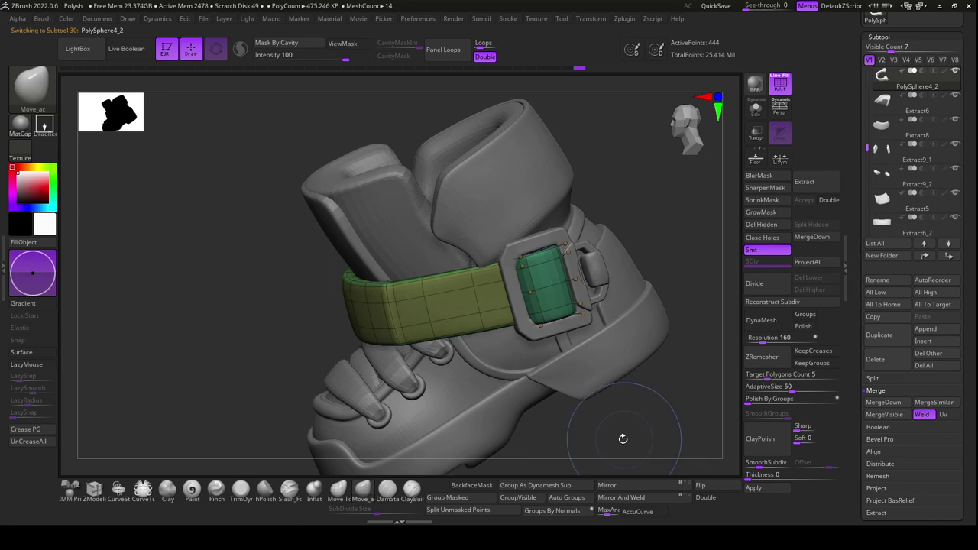
drag(649, 435, 664, 422)
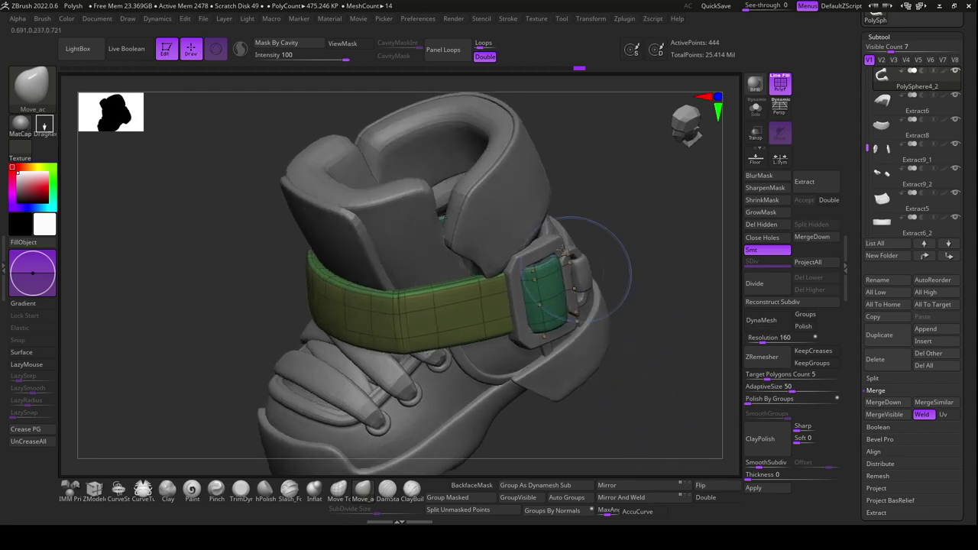
alt+click(527, 153)
mouse_move(620, 181)
mouse_down()
mouse_move(631, 237)
mouse_move(650, 250)
mouse_up()
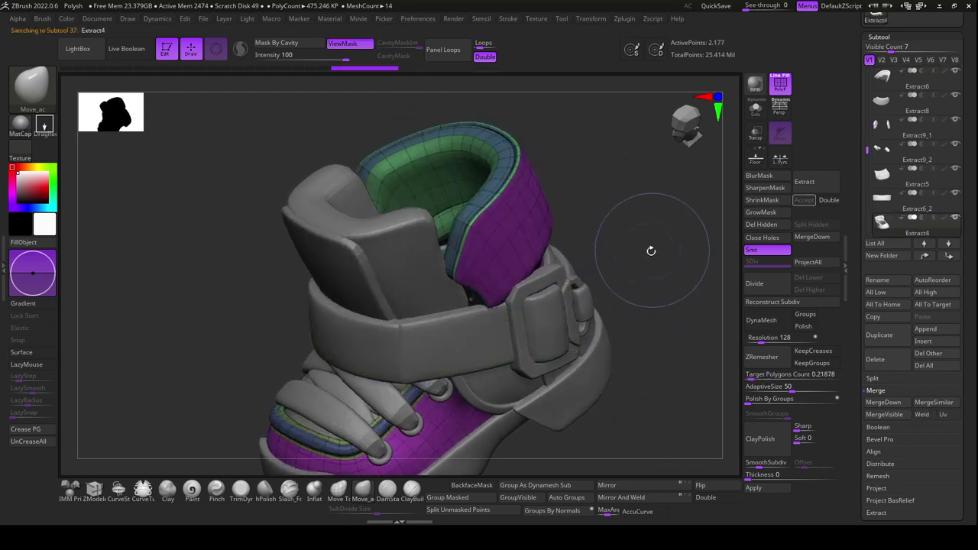
Undo a QMesh attempt, then use ZModeler Extrude Polyloop to raise the collar's top loop into a rim band
click(104, 494)
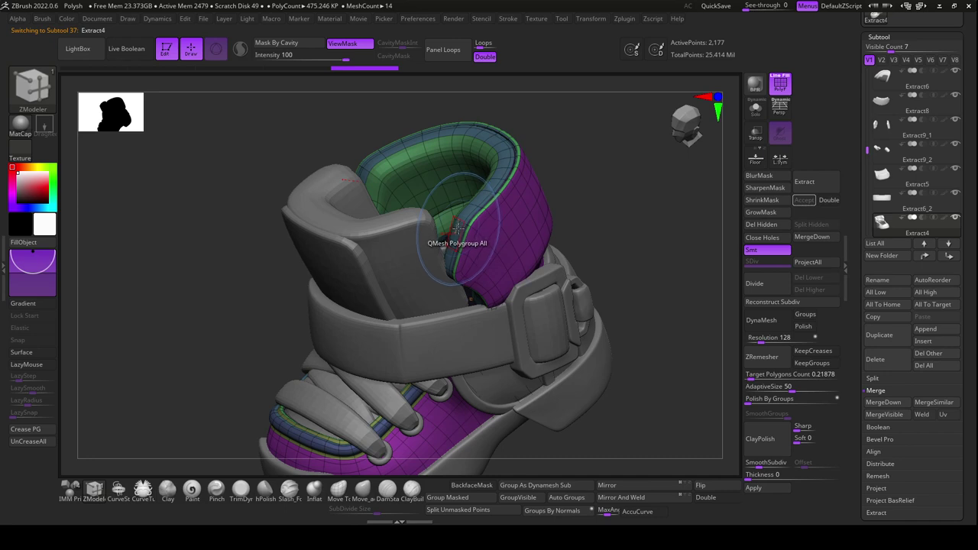
click(457, 227)
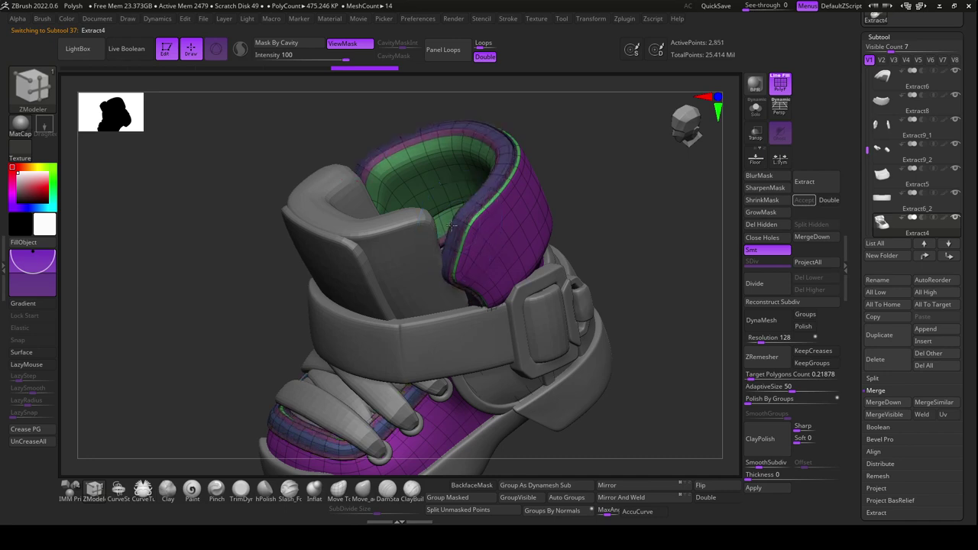
key(ctrl+z)
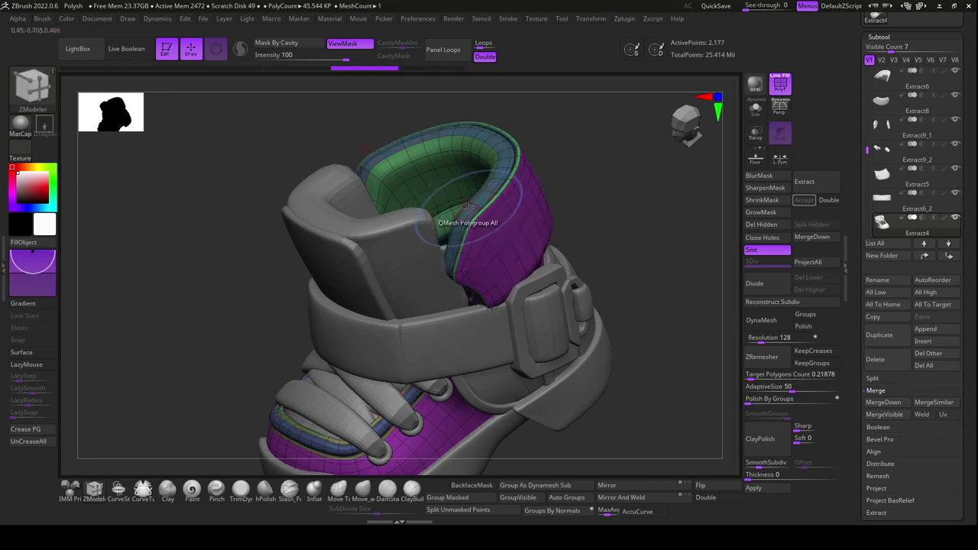
key(space)
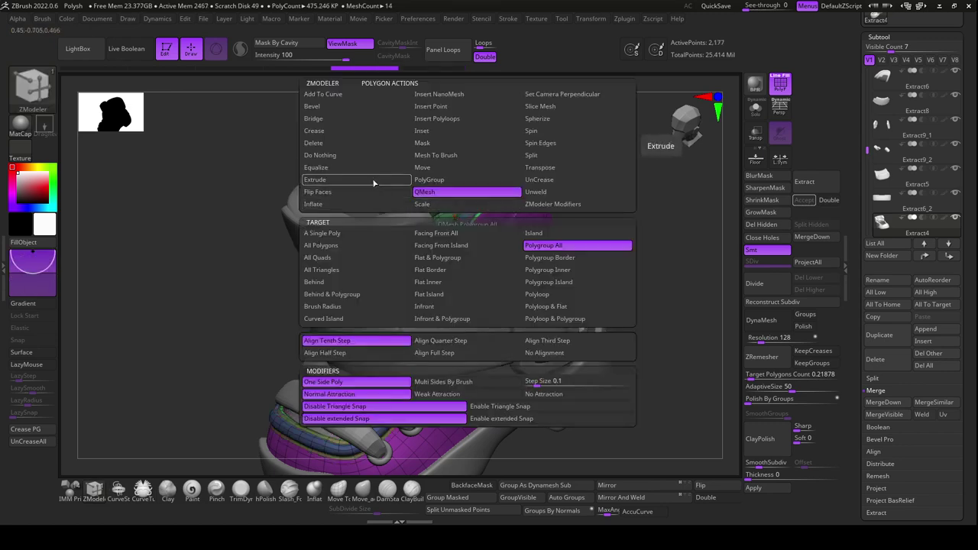
click(377, 181)
click(550, 295)
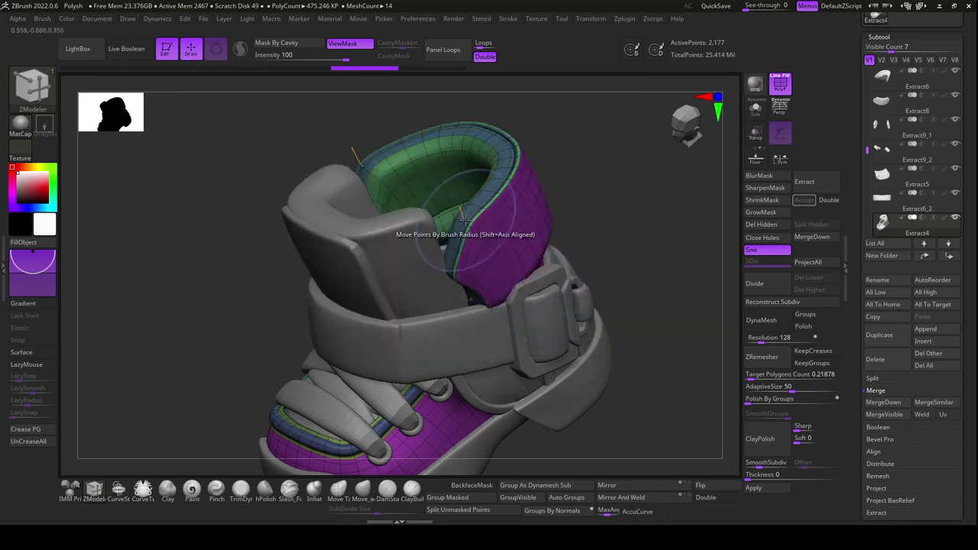
drag(467, 205, 465, 207)
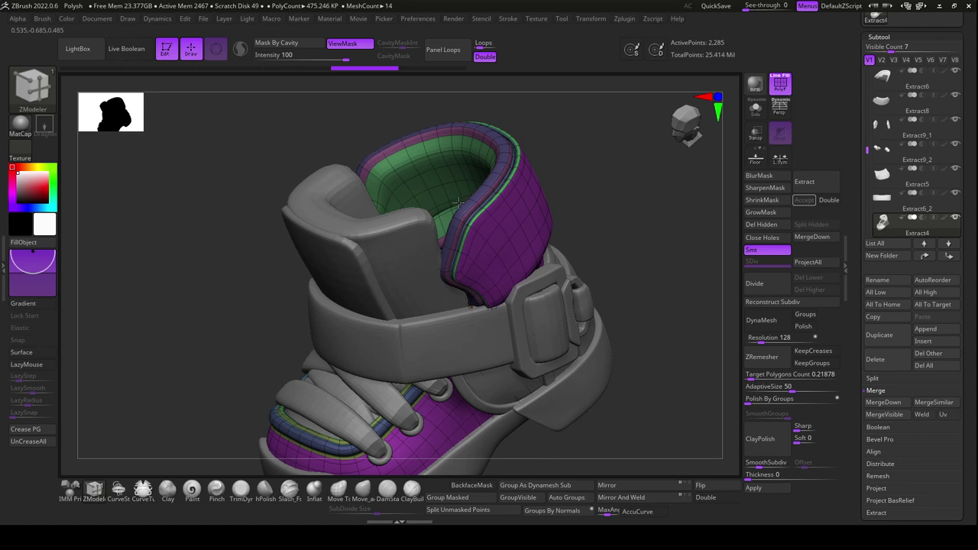
mouse_move(573, 186)
mouse_down()
mouse_move(596, 212)
mouse_move(596, 249)
mouse_up()
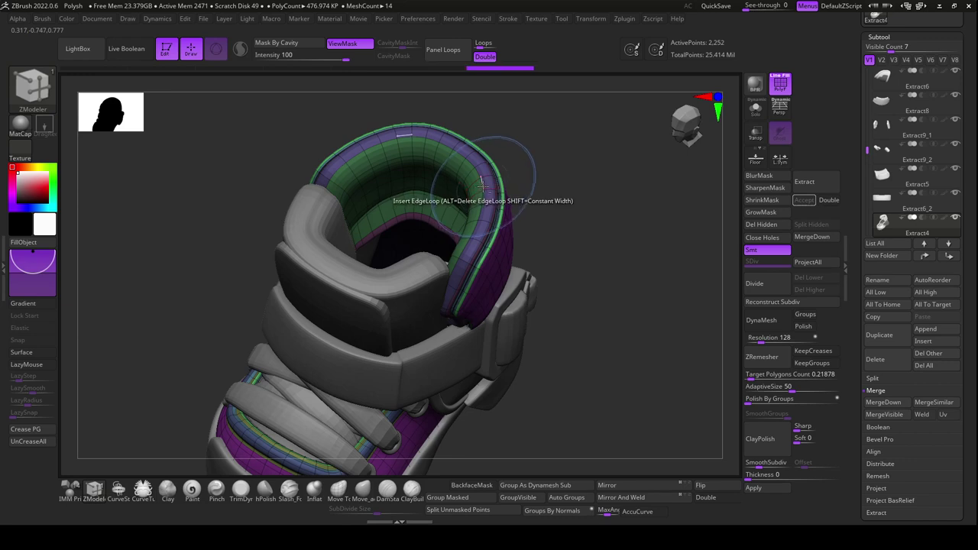
Slide the collar rim's front edge loop and preview it with dynamic subdivision
mouse_move(550, 252)
mouse_down()
mouse_move(594, 273)
mouse_move(535, 230)
mouse_up()
key(space)
click(480, 201)
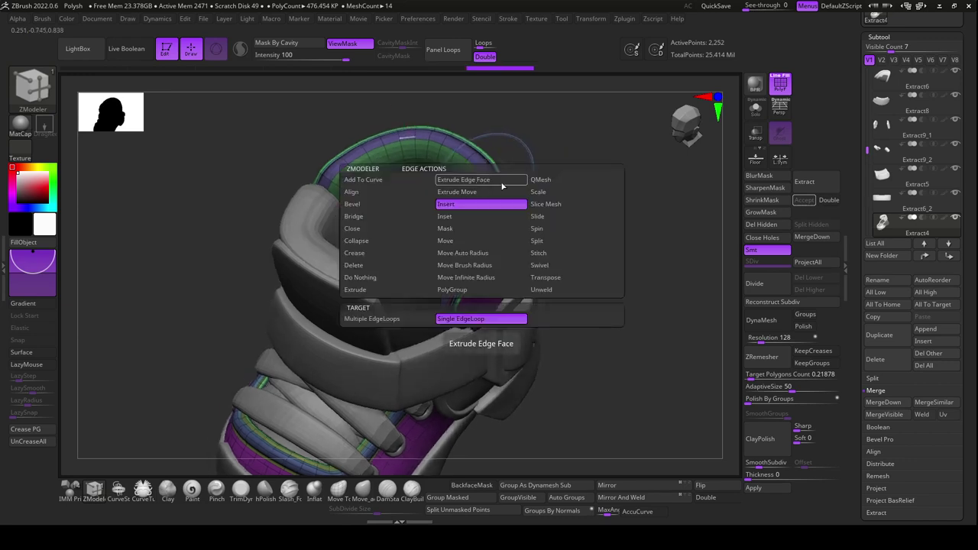
click(546, 219)
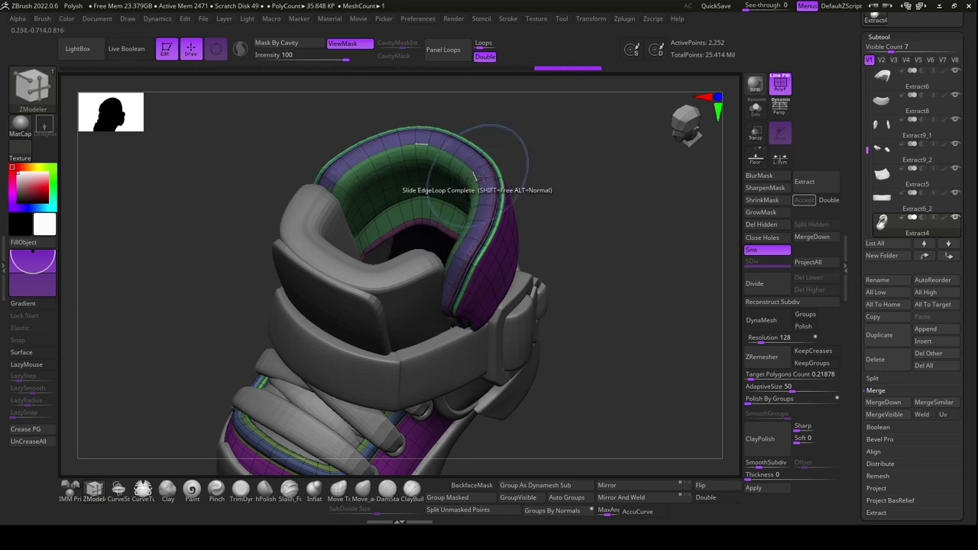
mouse_move(631, 272)
mouse_down()
mouse_move(630, 262)
mouse_move(604, 264)
mouse_up()
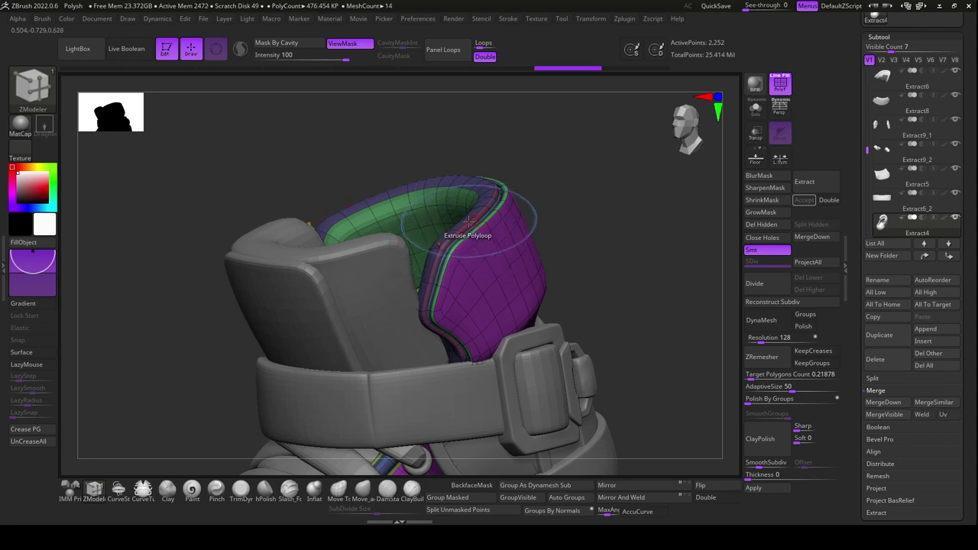
right_click(481, 226)
right_drag(481, 229, 435, 263)
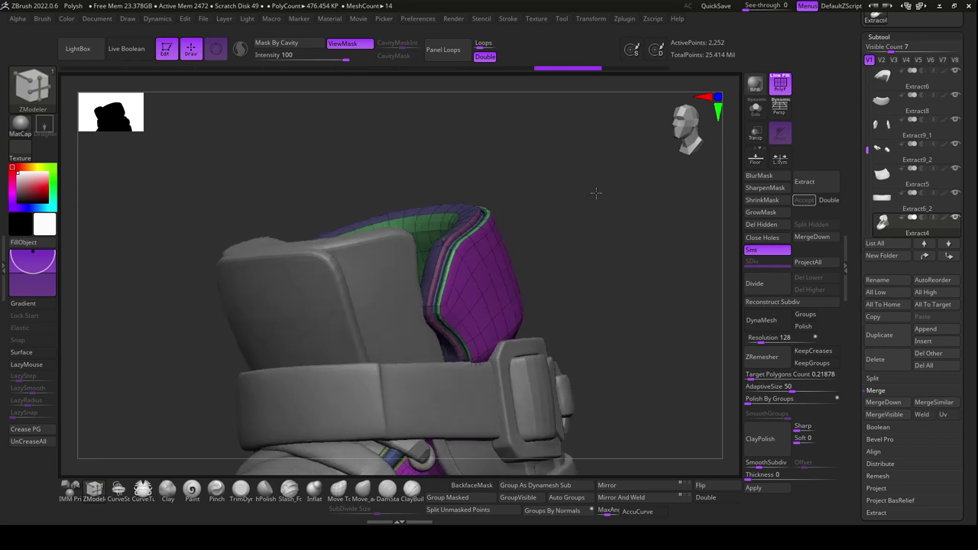
shift+click(439, 263)
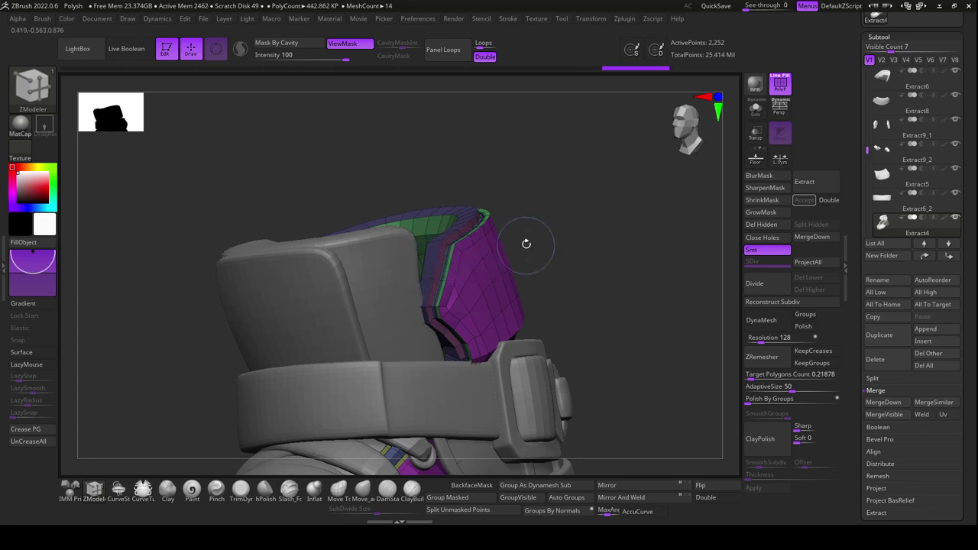
key(d)
mouse_move(599, 257)
mouse_down()
mouse_move(640, 253)
mouse_move(629, 271)
mouse_move(659, 269)
mouse_move(580, 253)
mouse_up()
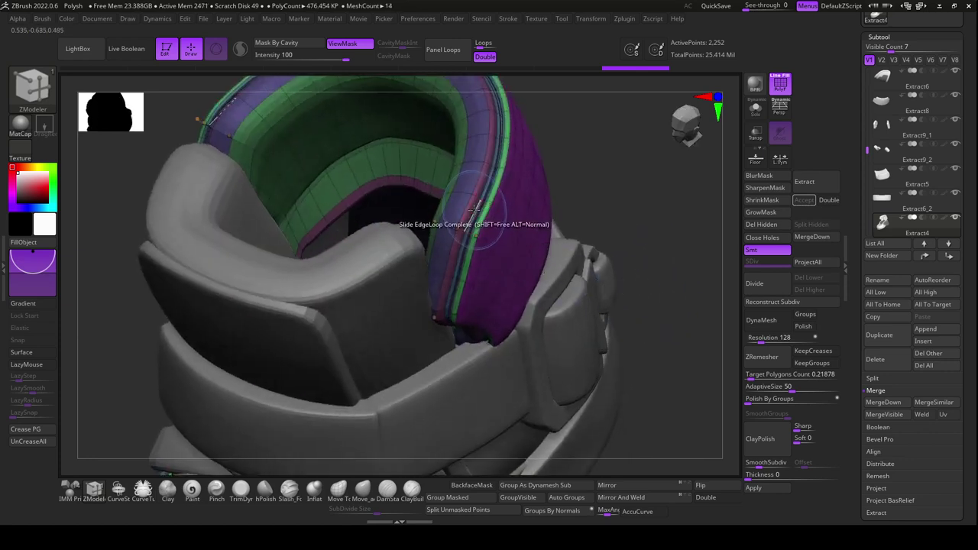
Set the ZModeler edge action back to Insert and review the whole shoe
key(space)
click(476, 203)
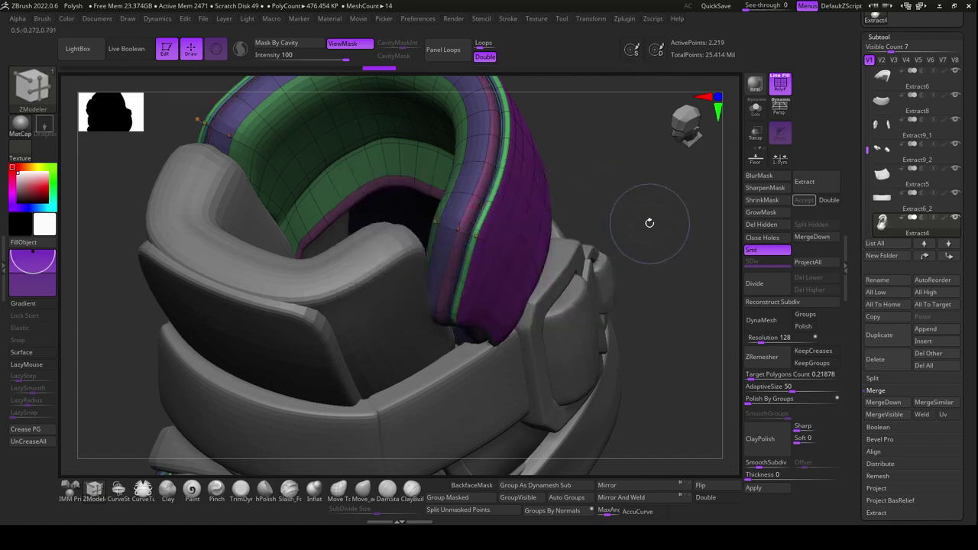
mouse_move(651, 221)
mouse_down()
mouse_move(640, 227)
mouse_move(644, 263)
mouse_up()
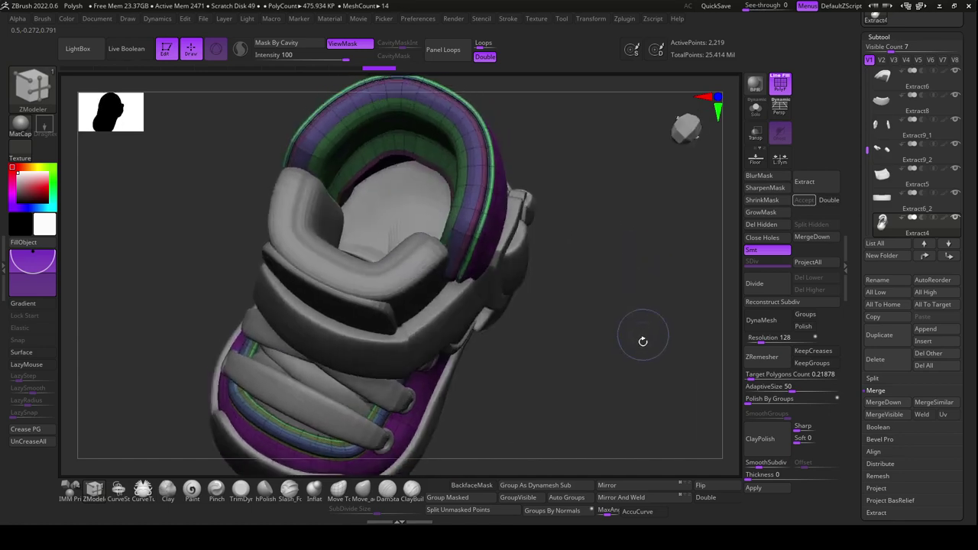
mouse_move(651, 385)
mouse_down()
mouse_move(643, 282)
mouse_move(651, 314)
mouse_move(671, 308)
mouse_move(650, 317)
mouse_move(675, 317)
mouse_move(651, 328)
mouse_move(685, 321)
mouse_move(629, 339)
mouse_move(653, 349)
mouse_move(671, 340)
mouse_move(629, 339)
mouse_move(682, 374)
mouse_move(625, 398)
mouse_move(608, 432)
mouse_up()
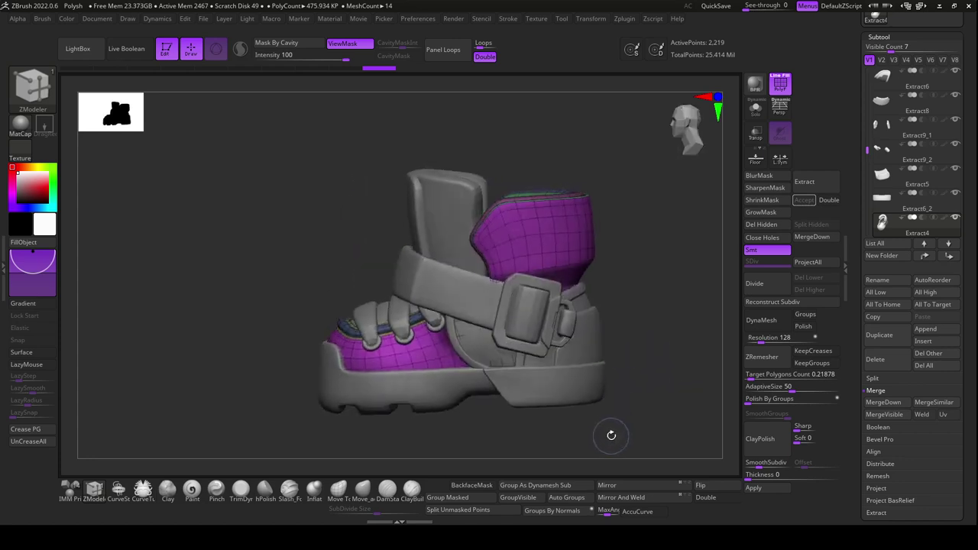
Extrude an extra polyloop on the heel panel, pick Move_ac, and select subtool Extract9_2
alt+click(589, 345)
mouse_move(655, 367)
mouse_down()
mouse_move(644, 400)
mouse_move(623, 395)
mouse_move(625, 412)
mouse_up()
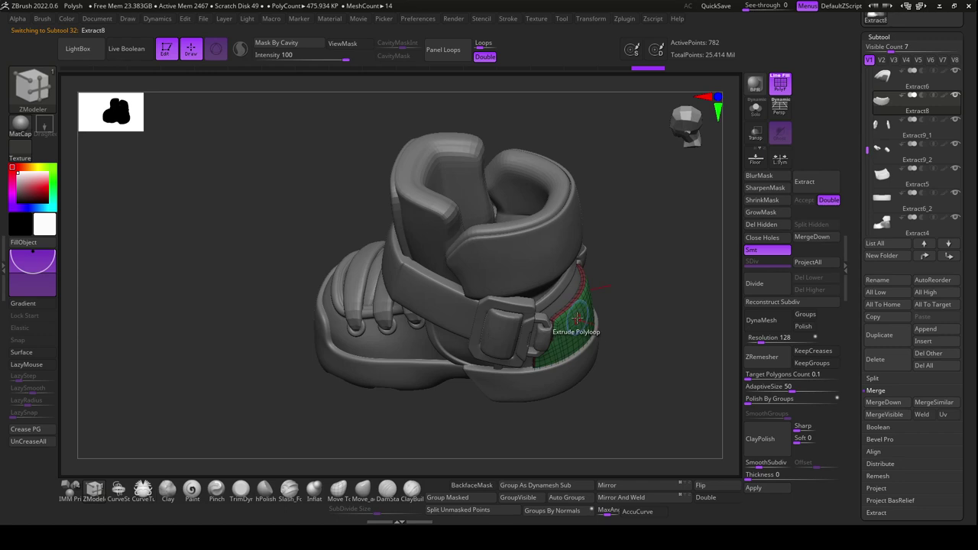
key(space)
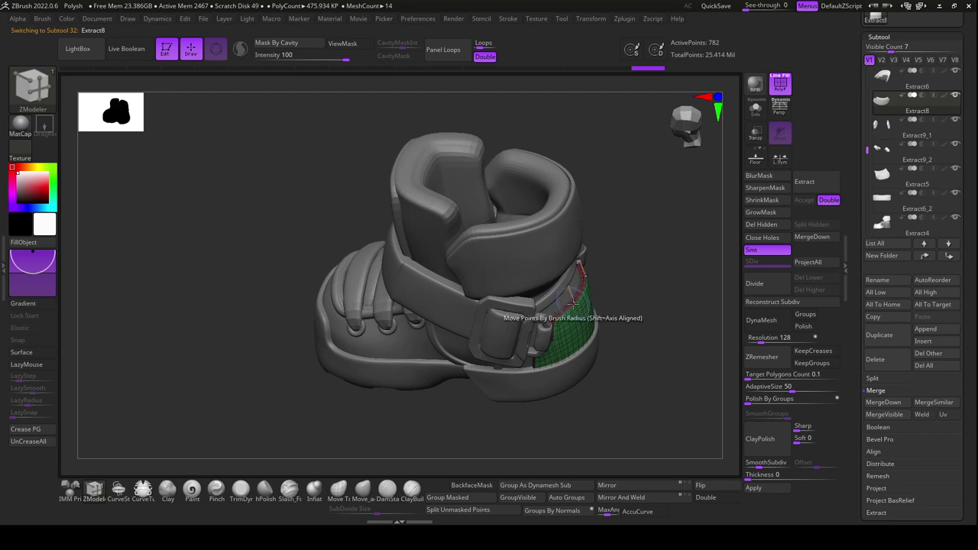
alt+click(577, 308)
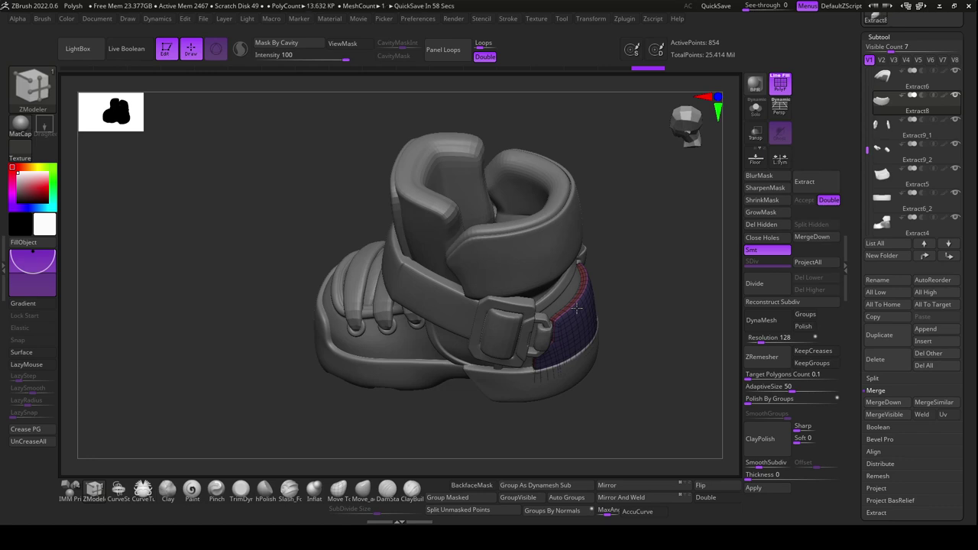
mouse_move(625, 375)
mouse_down()
mouse_move(615, 370)
mouse_move(623, 377)
mouse_move(555, 438)
mouse_up()
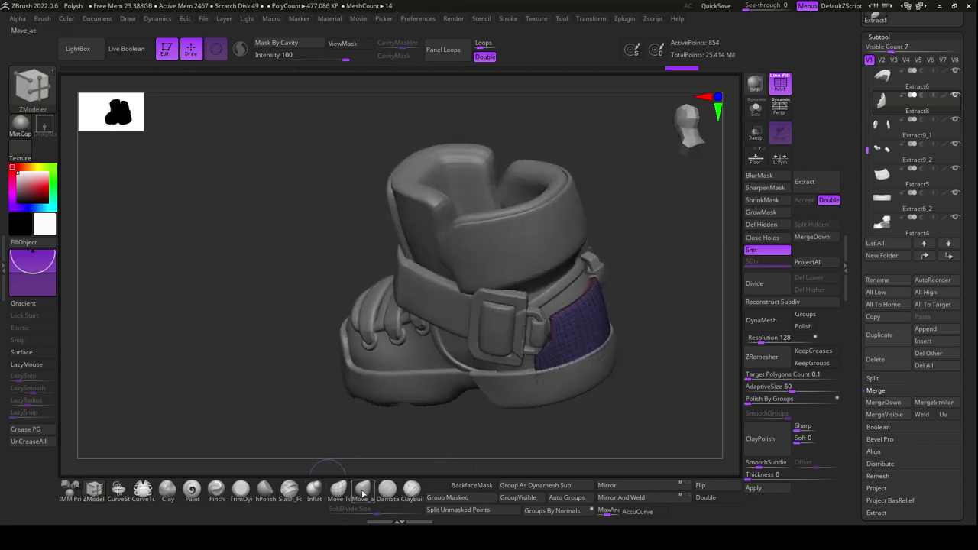
click(363, 490)
alt+click(540, 336)
Turn off PolyF, orbit around the boot, and select the Extract9_1 buckle subtool
drag(573, 413, 733, 163)
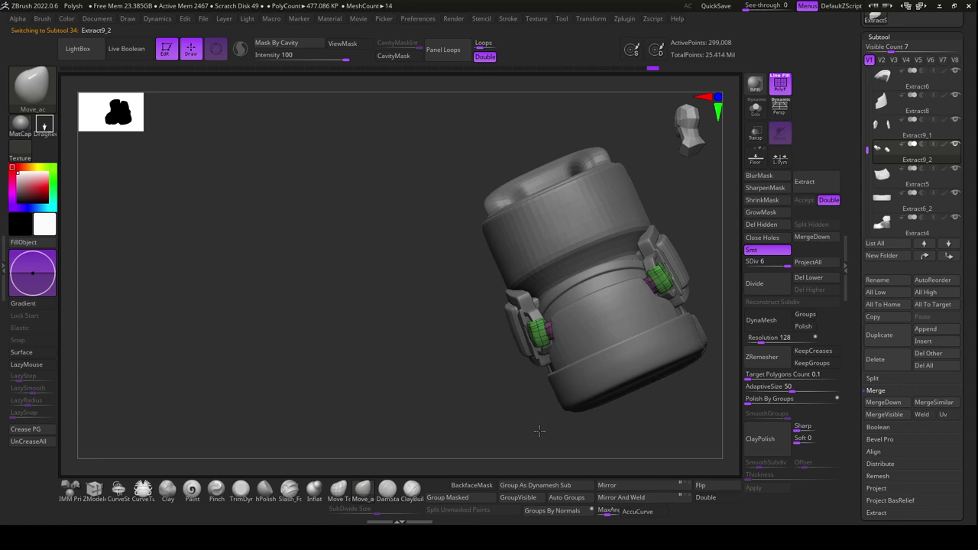
click(781, 92)
key(space)
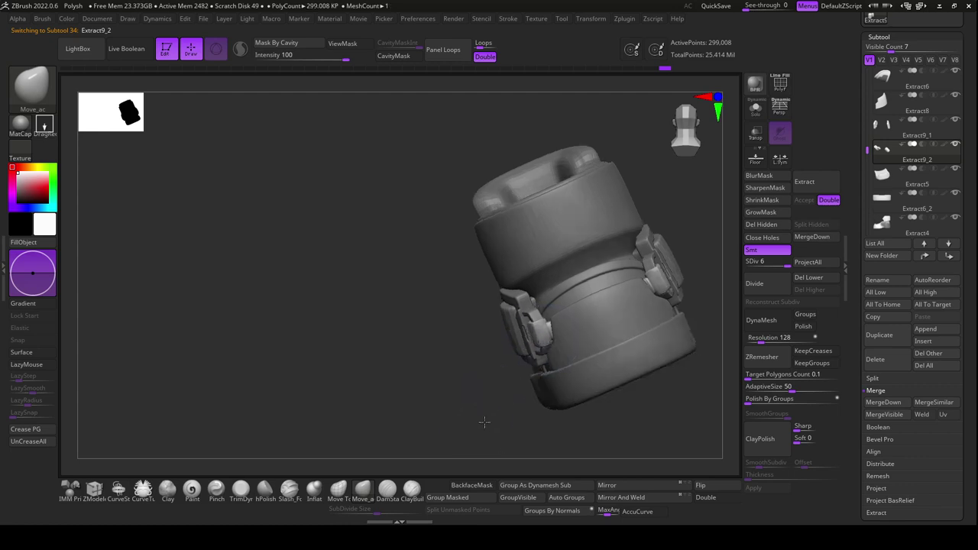
right_drag(549, 340, 531, 333)
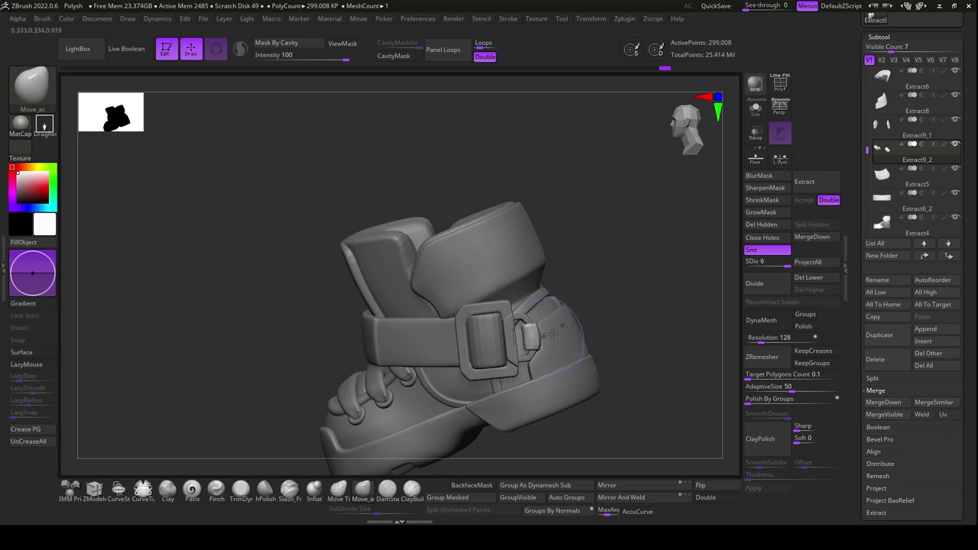
mouse_move(527, 341)
right_down()
mouse_move(651, 313)
mouse_move(665, 299)
mouse_move(639, 365)
mouse_move(653, 311)
mouse_move(603, 321)
right_up()
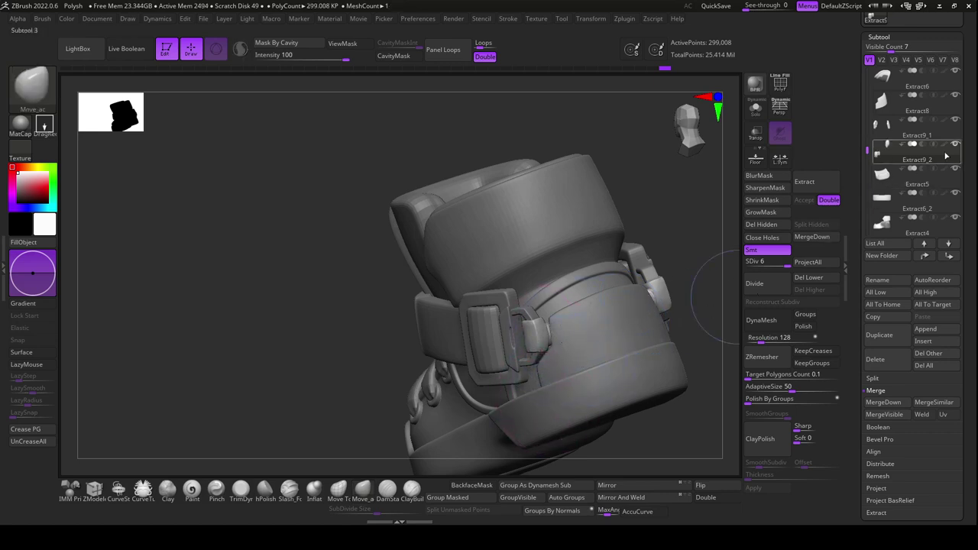
mouse_move(675, 345)
right_down()
mouse_move(662, 307)
mouse_move(545, 303)
right_up()
alt+click(493, 294)
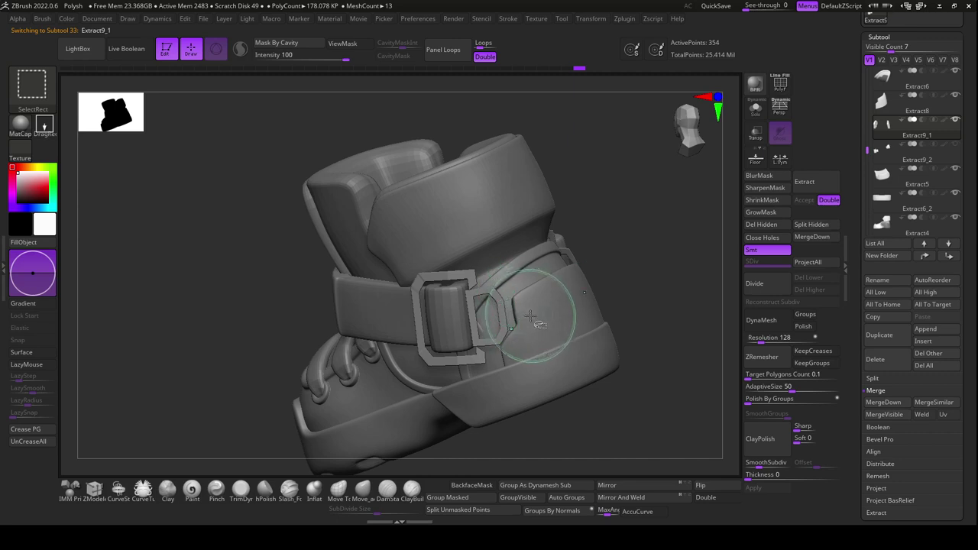
Auto-group the buckle, hide the pad to isolate the D-ring, unhide everything, and bring up the Transpose gizmo
click(566, 498)
alt+click(510, 308)
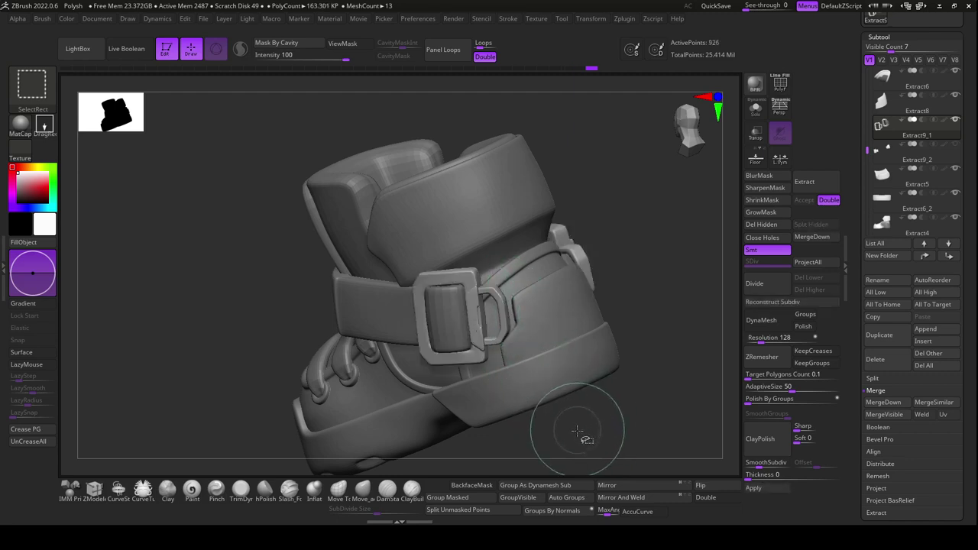
click(628, 499)
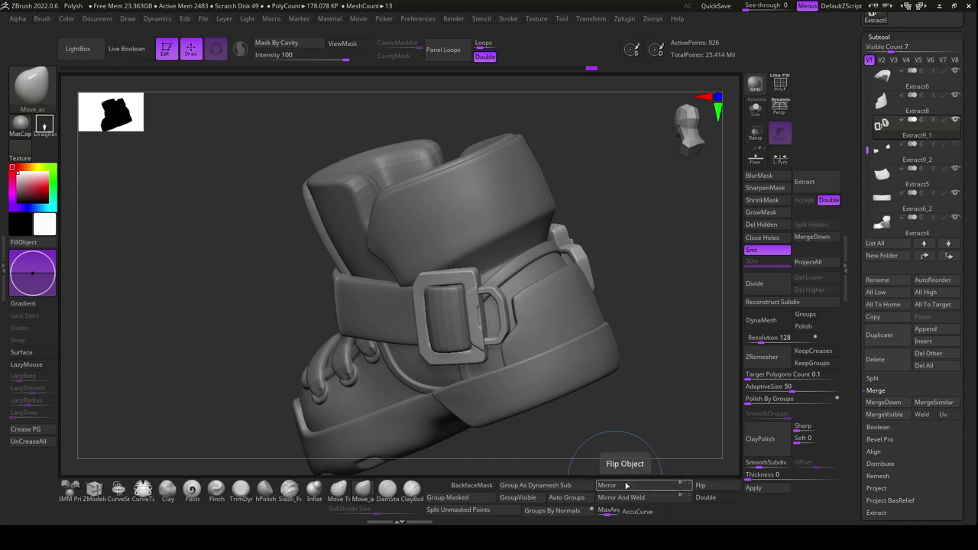
ctrl+shift+click(489, 317)
ctrl+shift+click(585, 411)
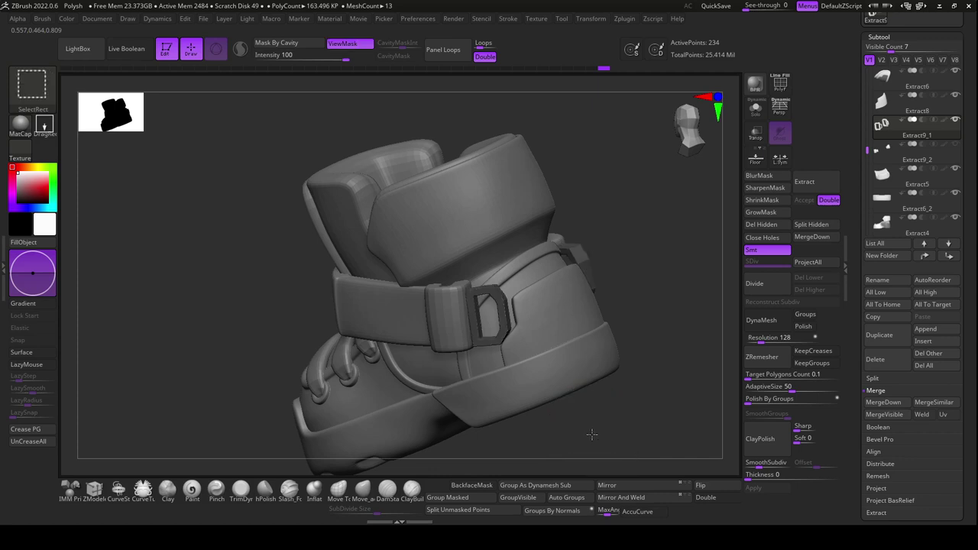
ctrl+shift+click(592, 431)
key(ctrl+z)
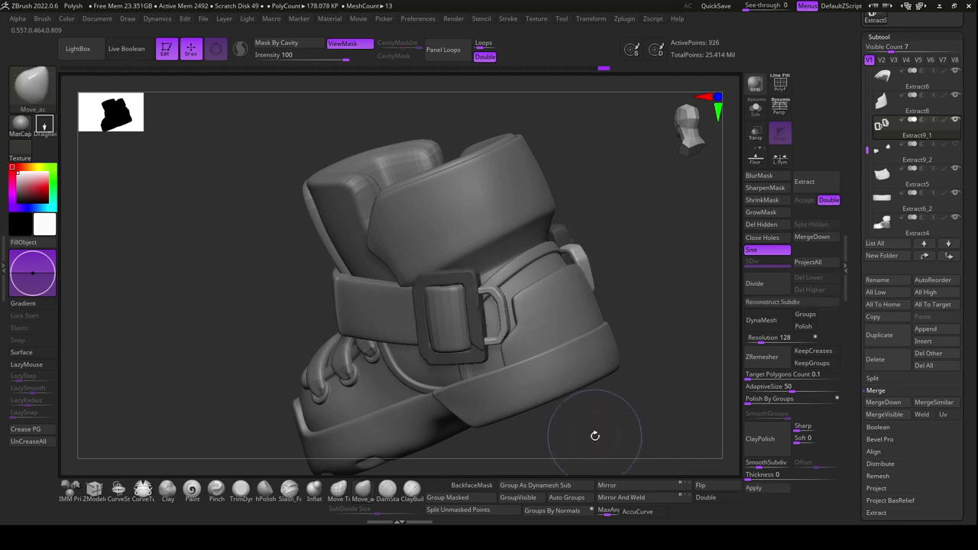
key(r)
mouse_move(567, 422)
mouse_down()
mouse_move(513, 321)
mouse_move(457, 313)
mouse_up()
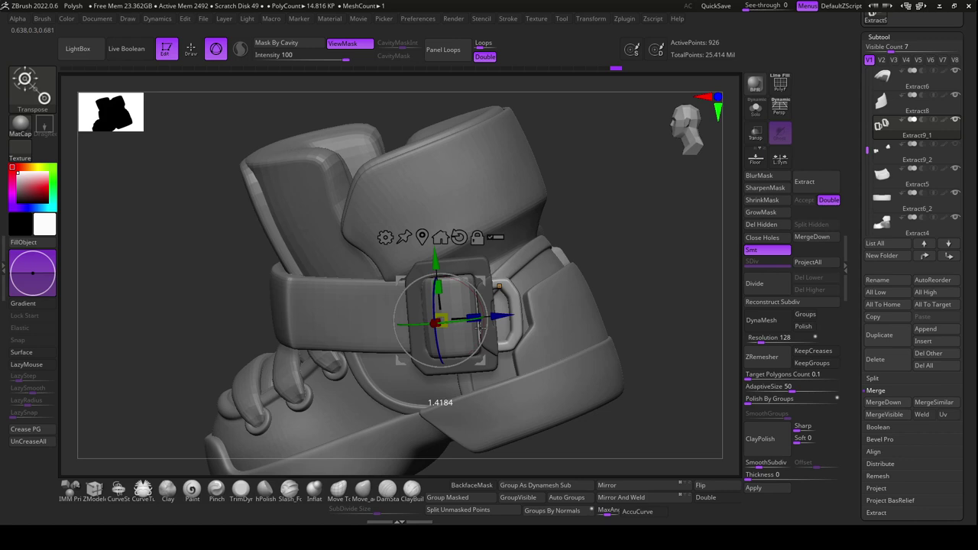
Drag the gizmo's Y arrow to move the buckle pad up slightly on the strap
drag(676, 303, 465, 335)
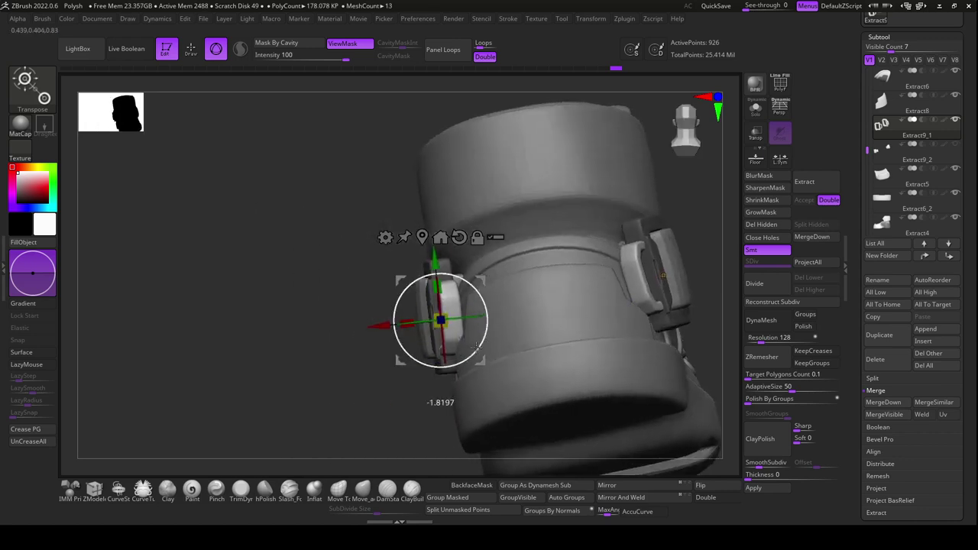
mouse_move(476, 347)
mouse_down()
mouse_move(425, 420)
mouse_move(444, 360)
mouse_up()
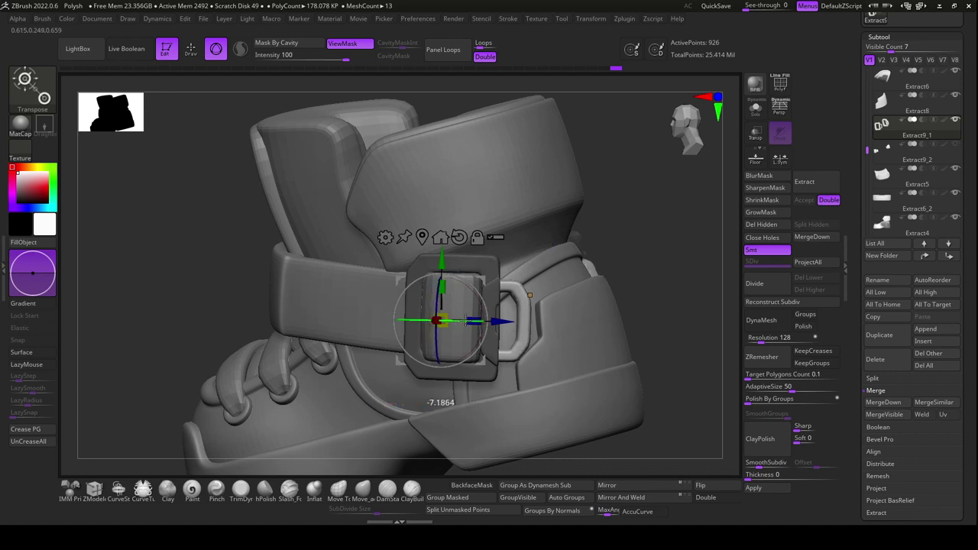
mouse_move(489, 312)
mouse_down()
mouse_move(659, 342)
mouse_move(690, 323)
mouse_move(498, 457)
mouse_move(478, 440)
mouse_up()
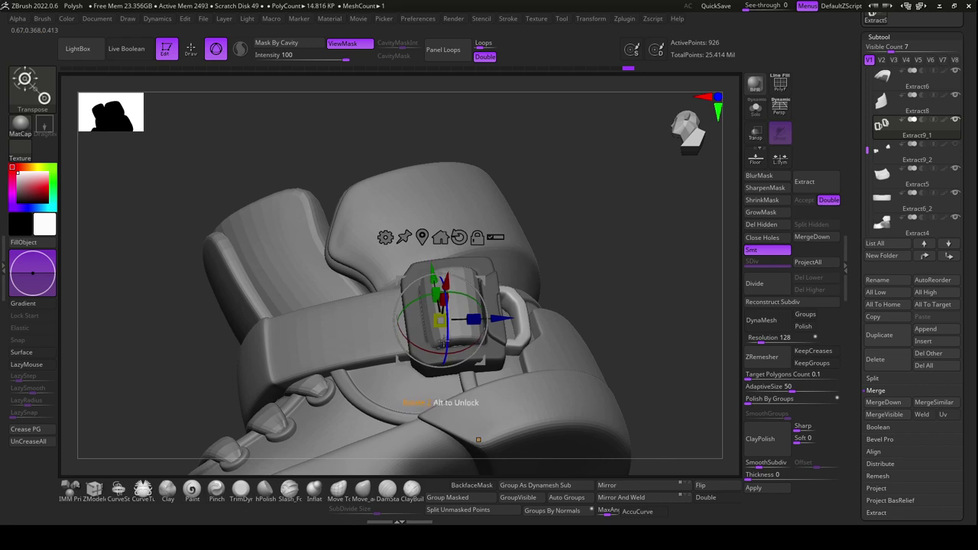
drag(447, 286, 447, 281)
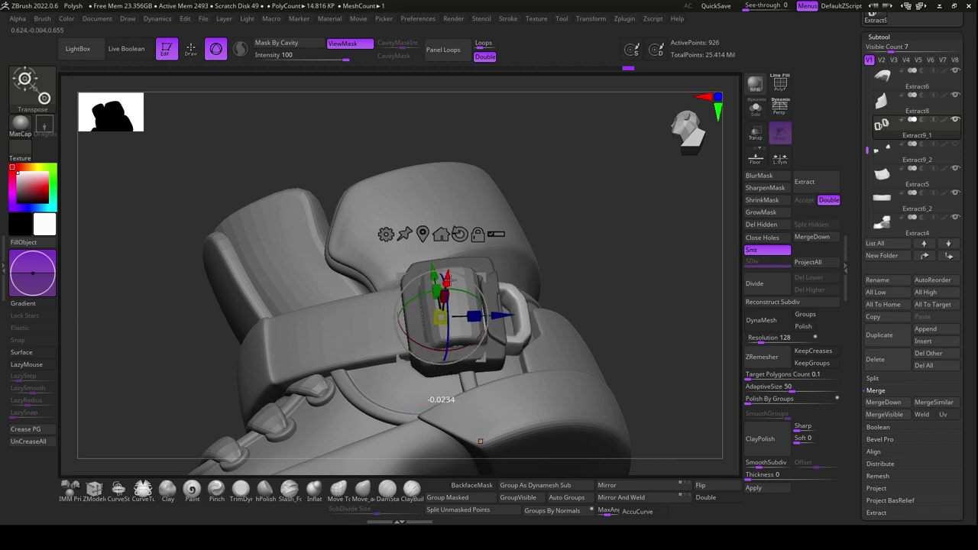
mouse_move(535, 321)
mouse_down()
mouse_move(632, 327)
mouse_move(649, 344)
mouse_move(615, 355)
mouse_up()
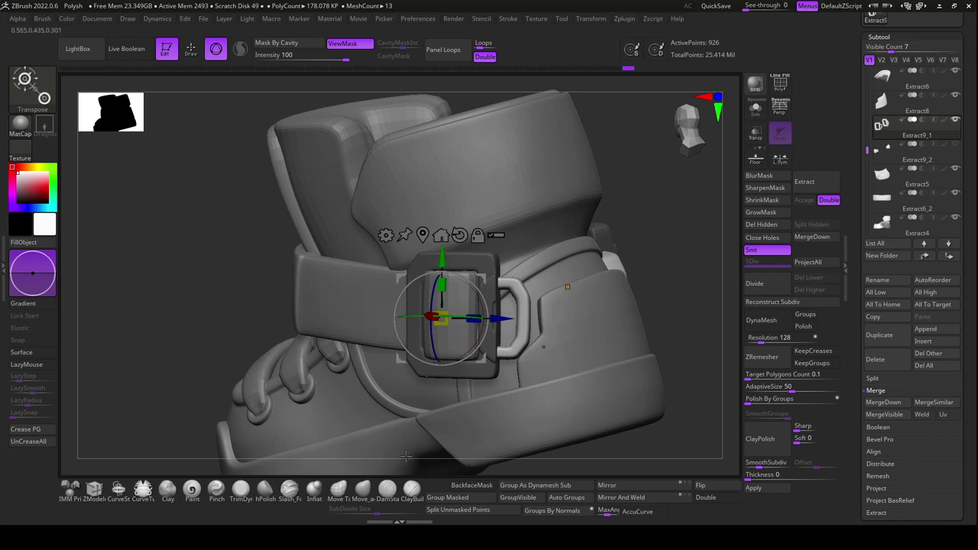
Insert an IMM Primitives Cylinder Pipe beside the buckle on the strap
key(q)
click(70, 493)
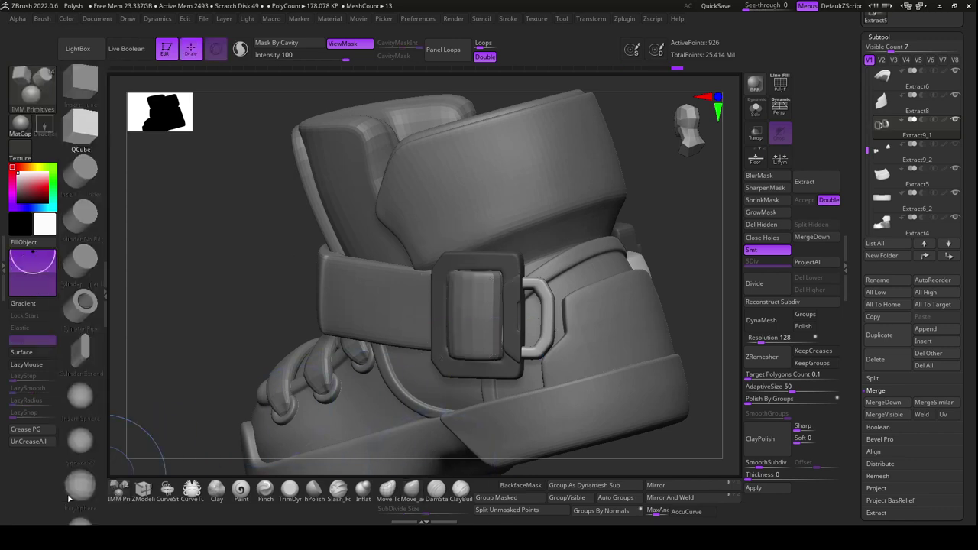
scroll(76, 344, down, 5)
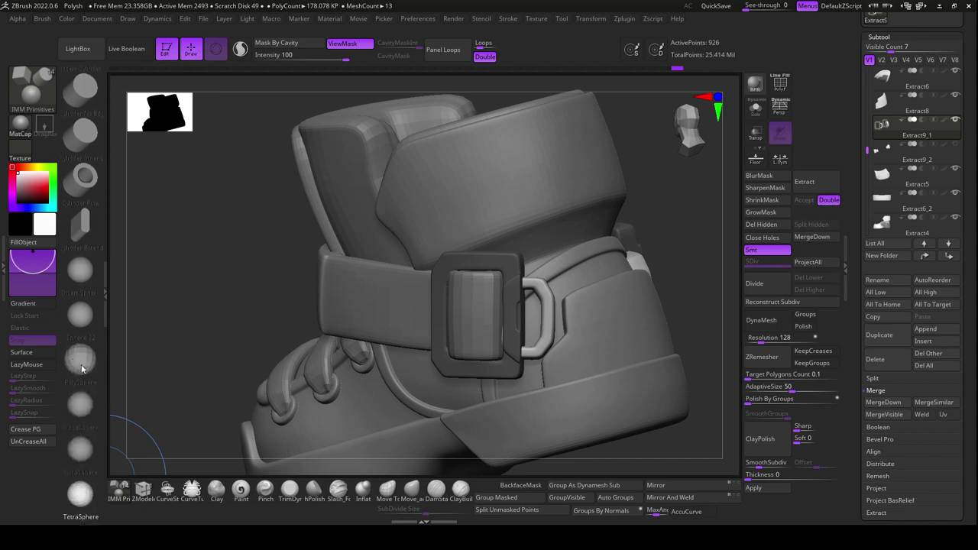
click(80, 163)
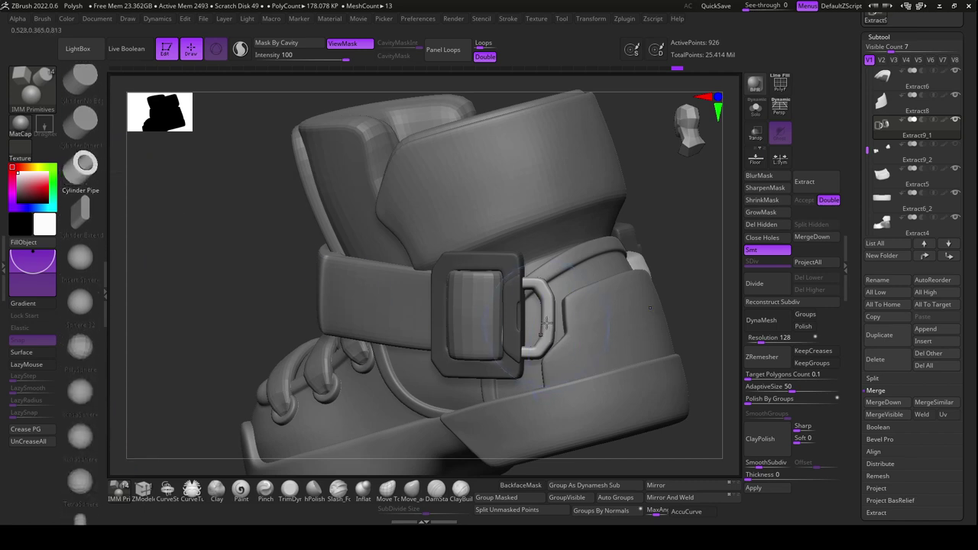
drag(549, 314, 564, 343)
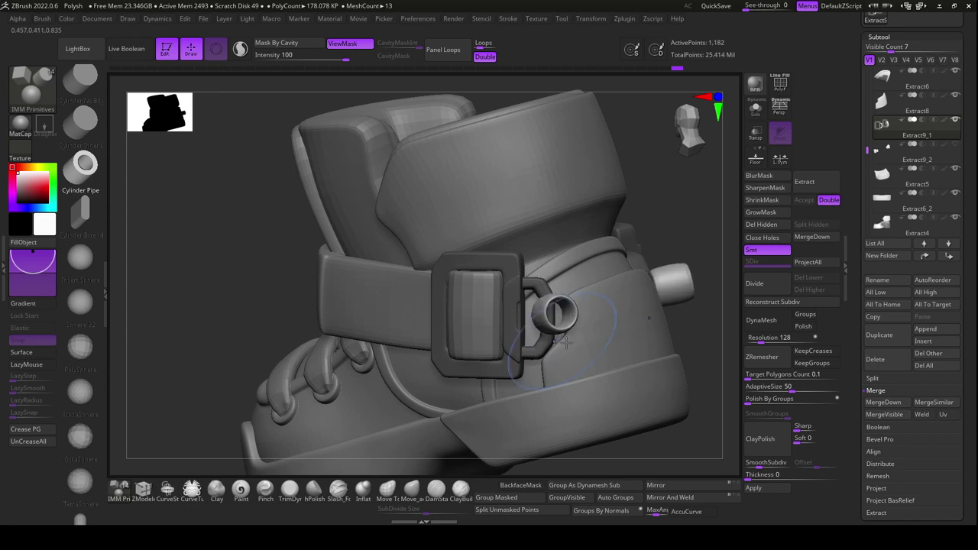
Split the unmasked pipe into its own subtool, Extract9_3, and select it for rotating
key(w)
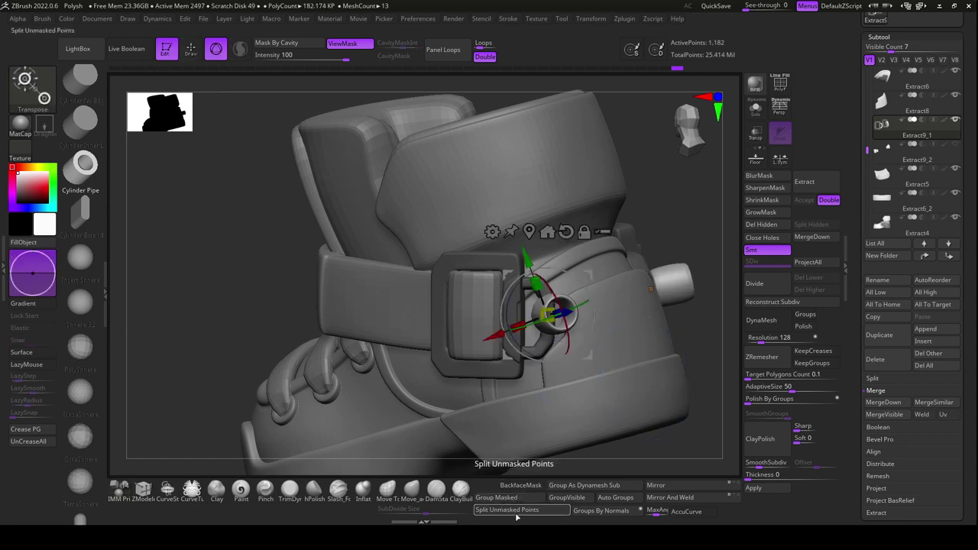
click(507, 510)
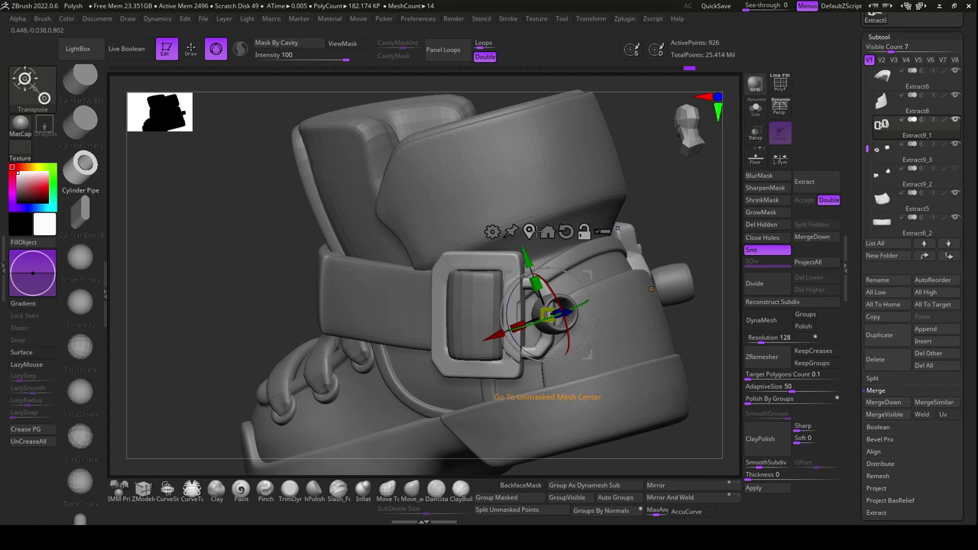
click(548, 230)
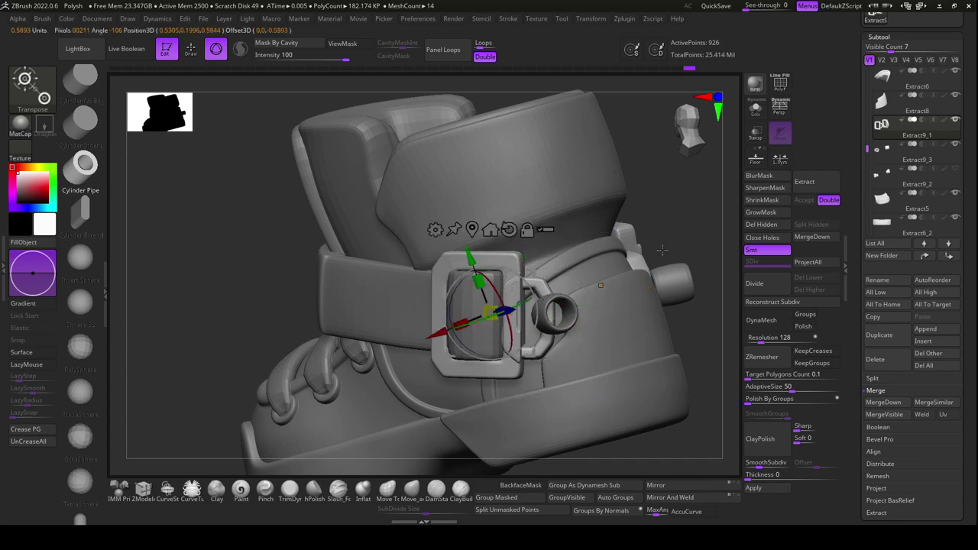
drag(662, 249, 664, 319)
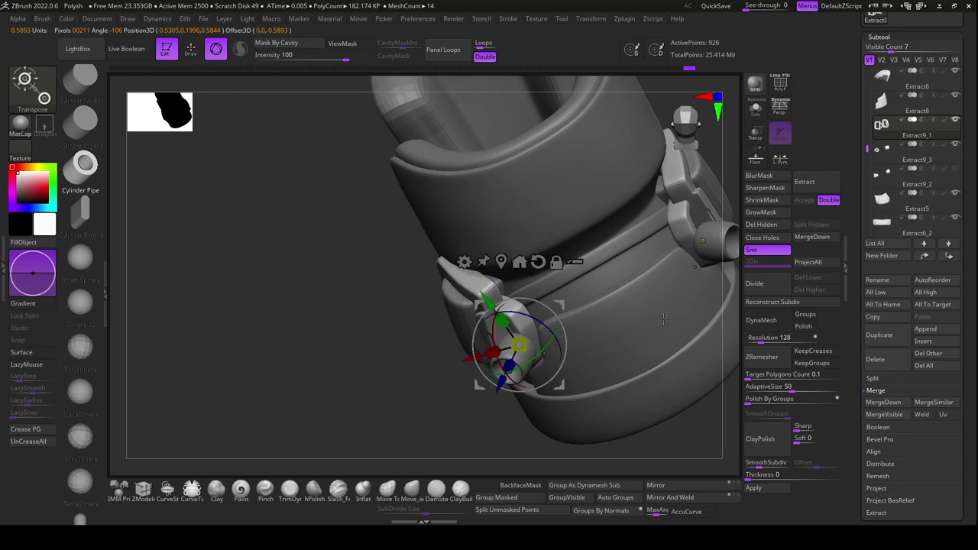
click(880, 153)
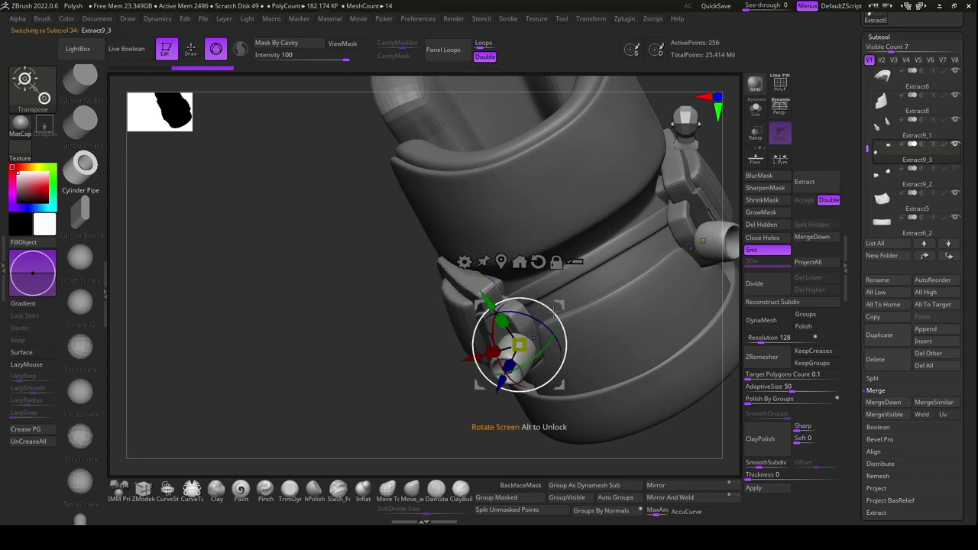
mouse_move(447, 388)
mouse_down()
mouse_move(532, 355)
mouse_move(519, 419)
mouse_move(505, 432)
mouse_up()
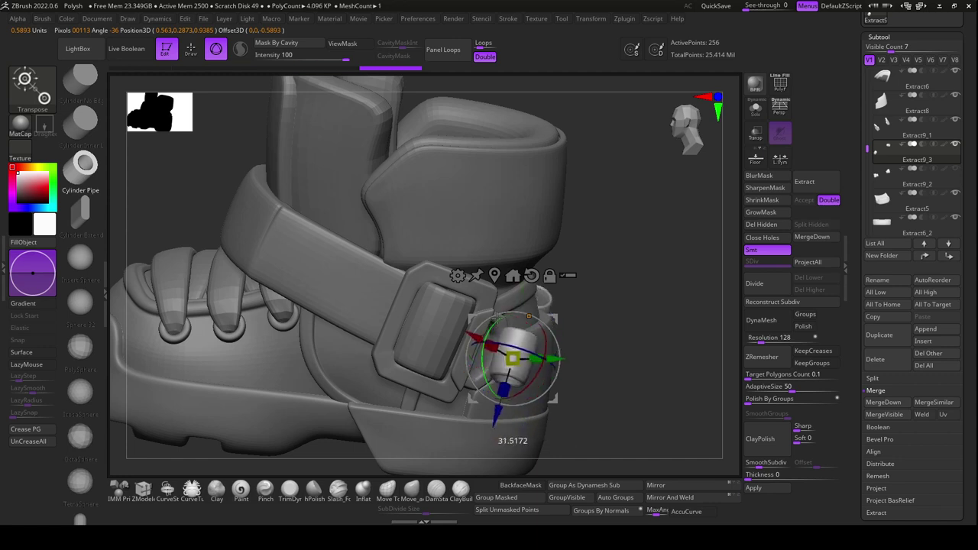
Rotate the strap keeper upright beside the buckle and tilt it slightly into place
mouse_move(558, 451)
mouse_down()
mouse_move(570, 377)
mouse_move(515, 329)
mouse_up()
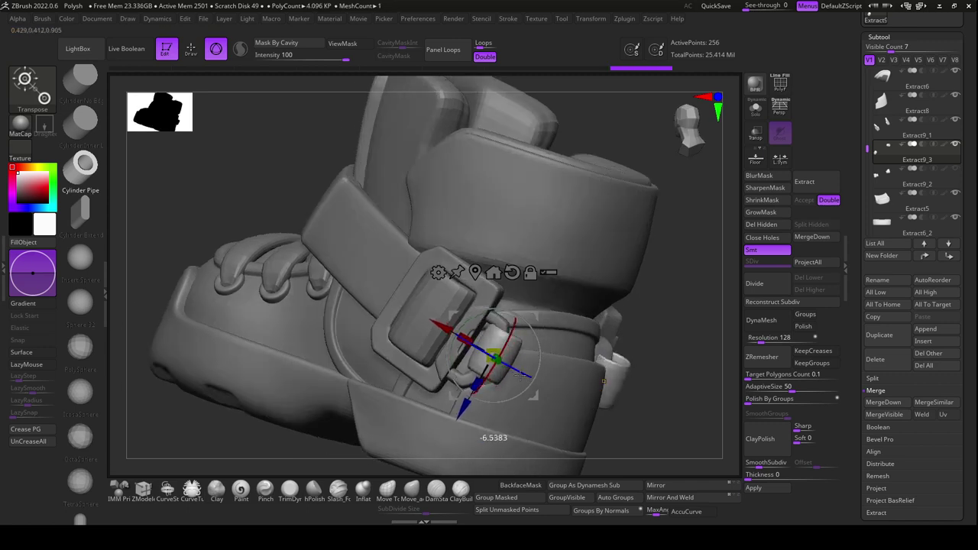
drag(520, 376, 526, 388)
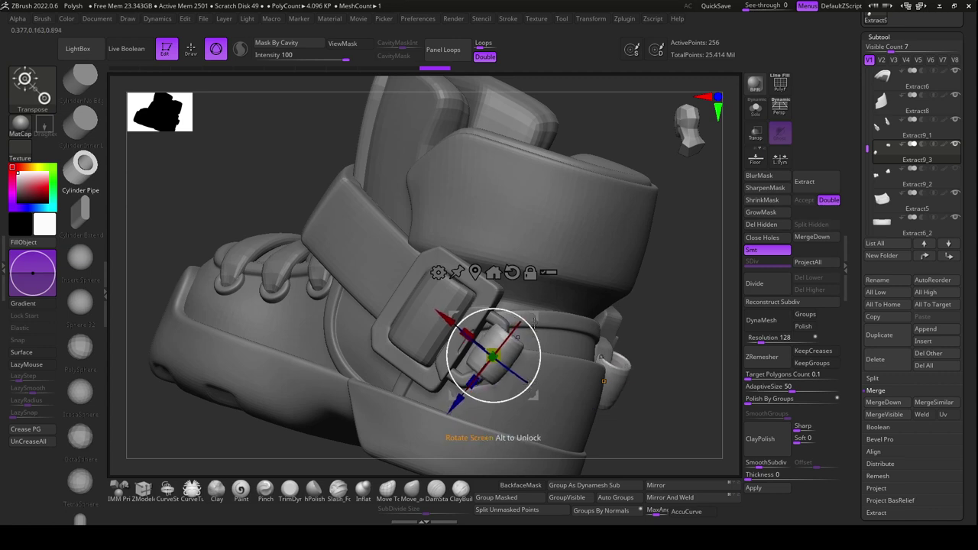
drag(493, 356, 486, 365)
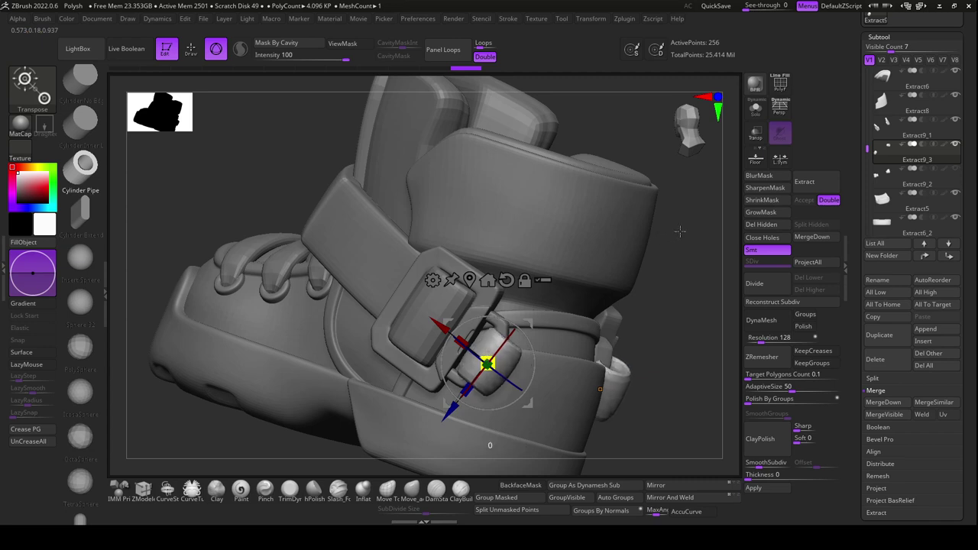
Scale the keeper up, then back down so it fits snugly on the strap, checking from several angles
click(495, 338)
drag(487, 364, 568, 283)
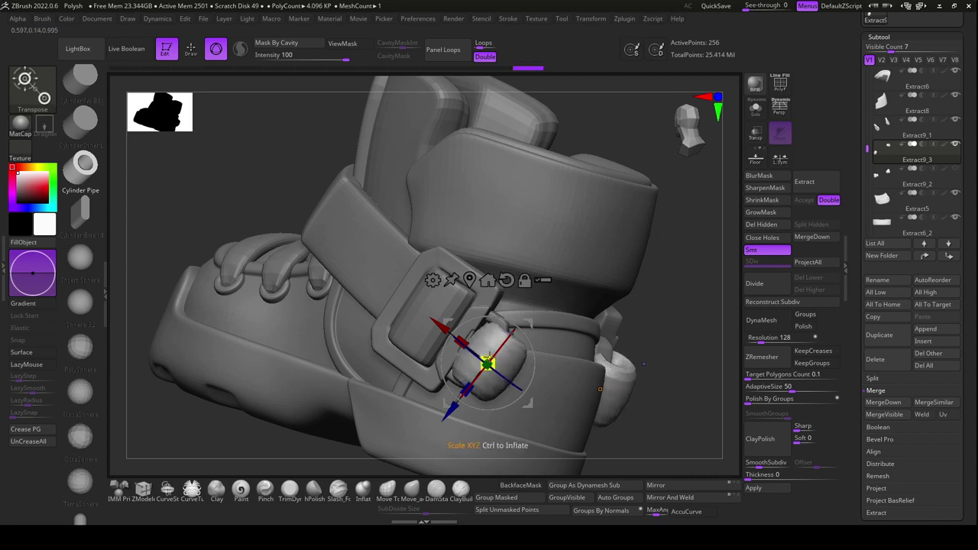
drag(487, 363, 478, 367)
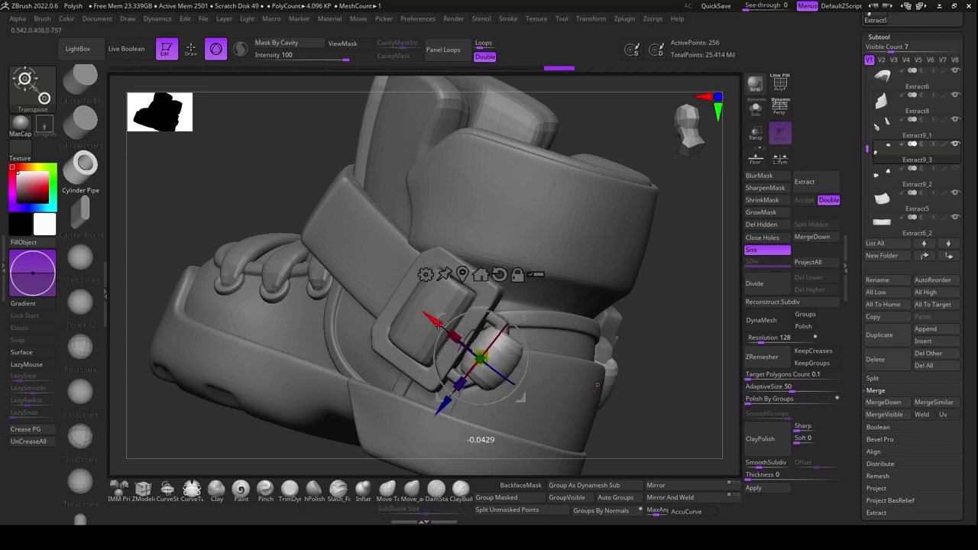
mouse_move(580, 401)
mouse_down()
mouse_move(658, 370)
mouse_move(493, 371)
mouse_up()
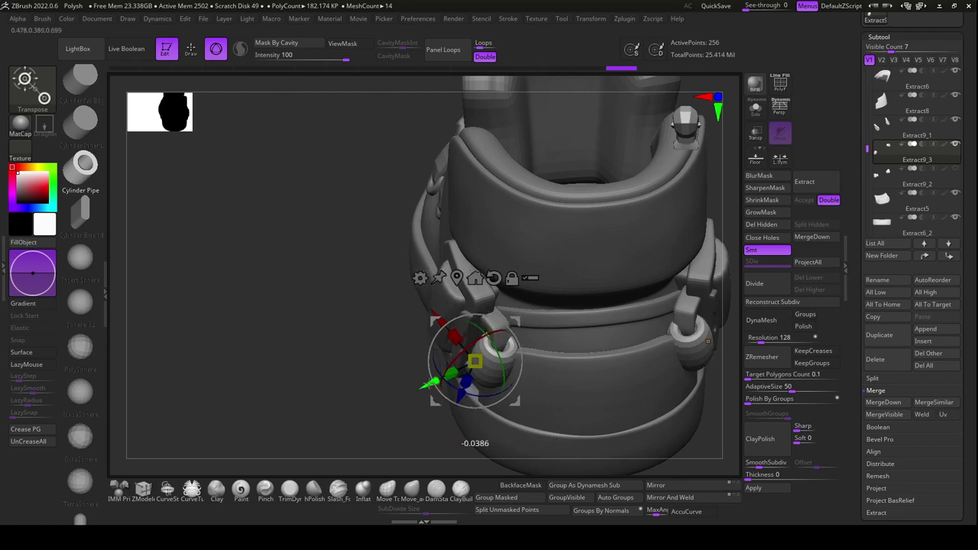
mouse_move(407, 460)
mouse_down()
mouse_move(403, 469)
mouse_move(436, 426)
mouse_up()
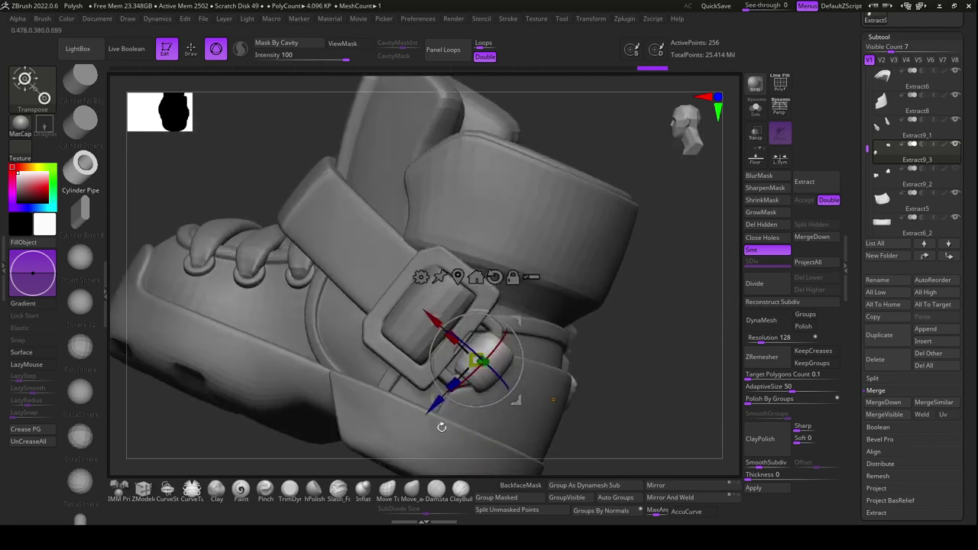
mouse_move(565, 397)
mouse_down()
mouse_move(376, 326)
mouse_move(385, 351)
mouse_up()
click(565, 396)
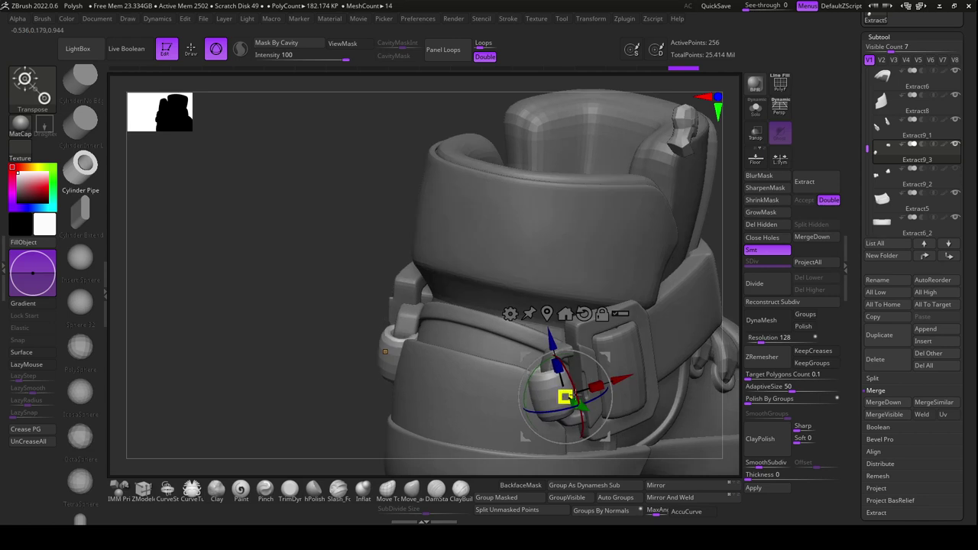
Nudge the keeper sideways and turn it a few degrees against the buckle, checking from low side angles
drag(622, 380, 628, 379)
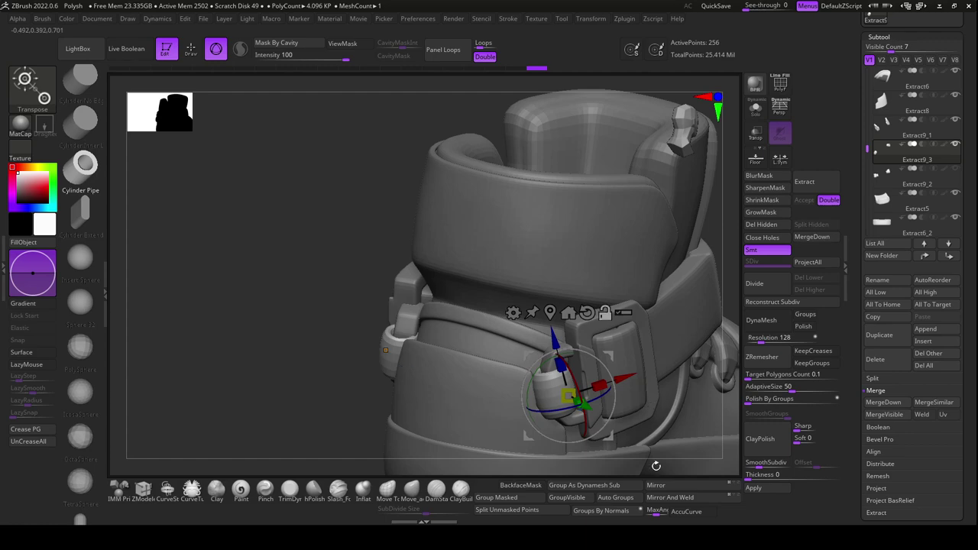
mouse_move(656, 466)
mouse_down()
mouse_move(591, 354)
mouse_move(618, 435)
mouse_move(618, 409)
mouse_move(620, 425)
mouse_up()
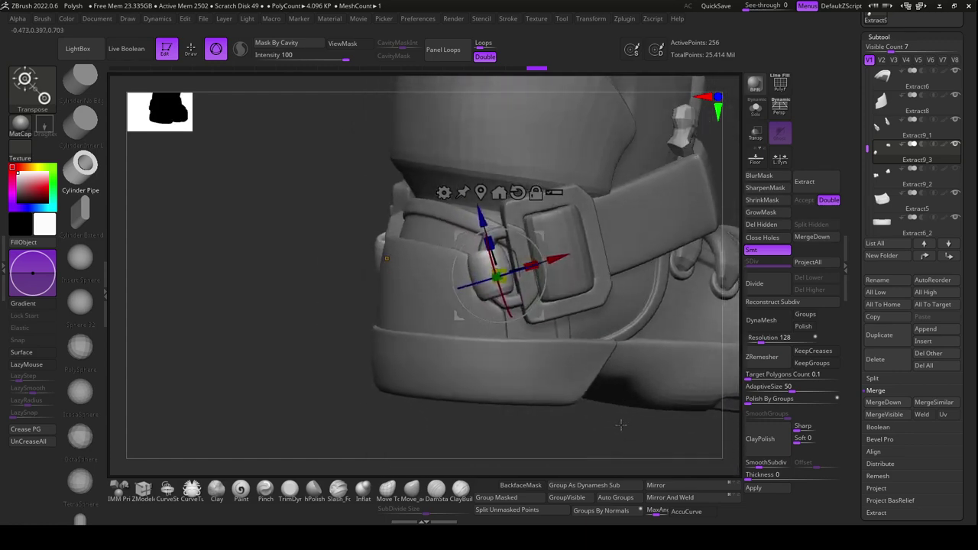
drag(541, 293, 540, 299)
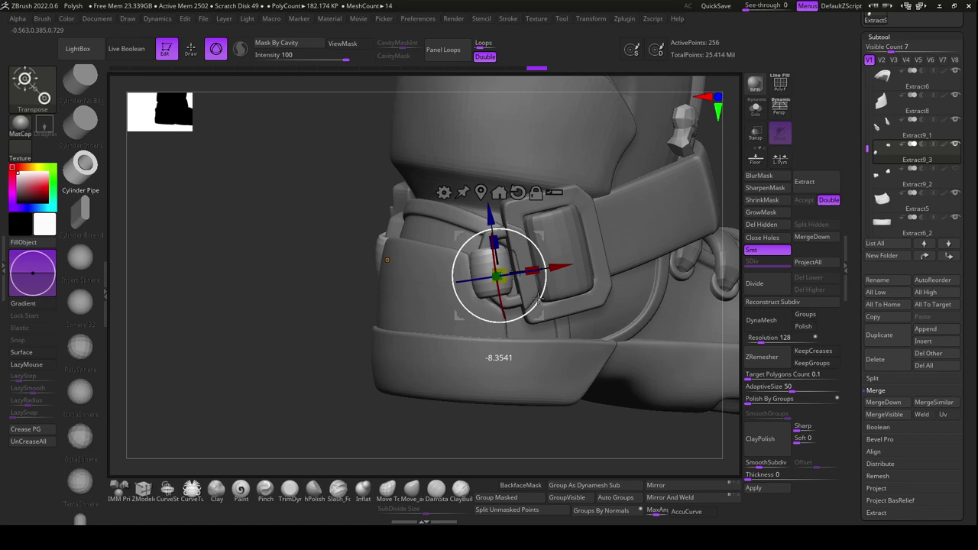
mouse_move(579, 443)
mouse_down()
mouse_move(589, 434)
mouse_move(580, 471)
mouse_move(611, 403)
mouse_move(590, 382)
mouse_up()
drag(528, 299, 529, 298)
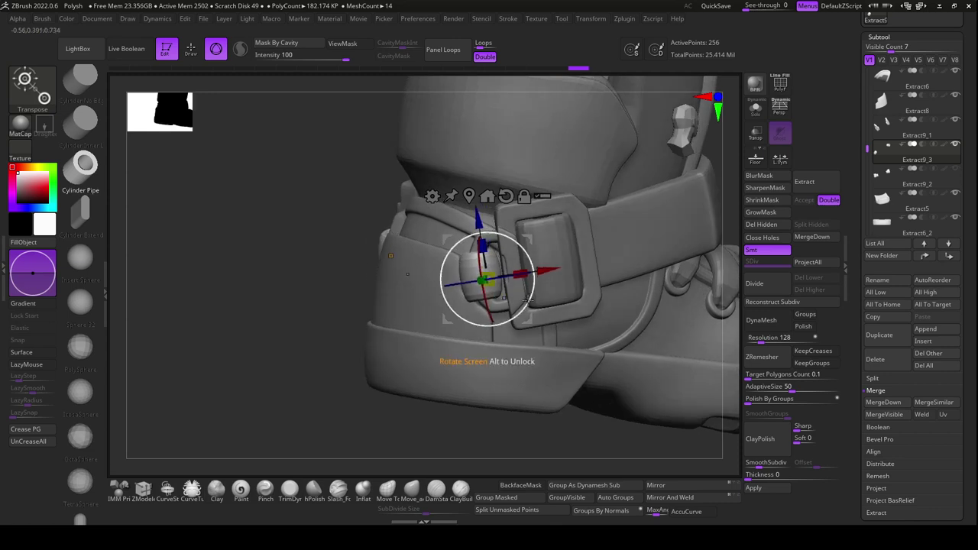
drag(459, 437, 457, 440)
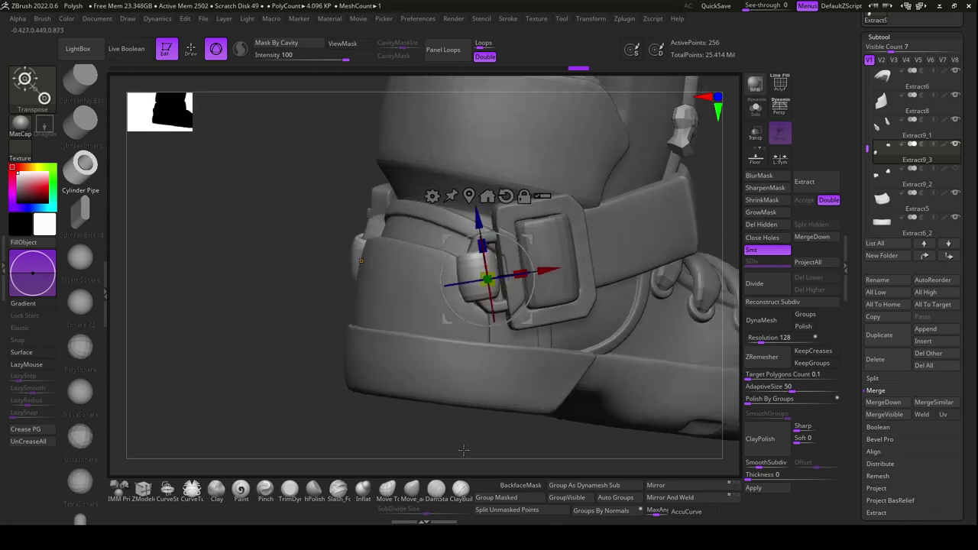
drag(487, 450, 505, 429)
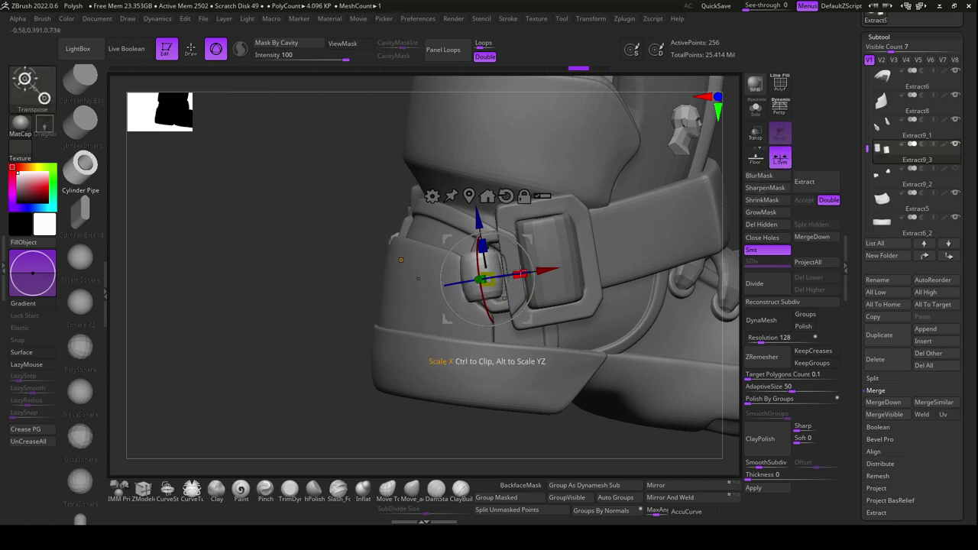
mouse_move(424, 401)
mouse_down()
mouse_move(452, 433)
mouse_move(492, 410)
mouse_up()
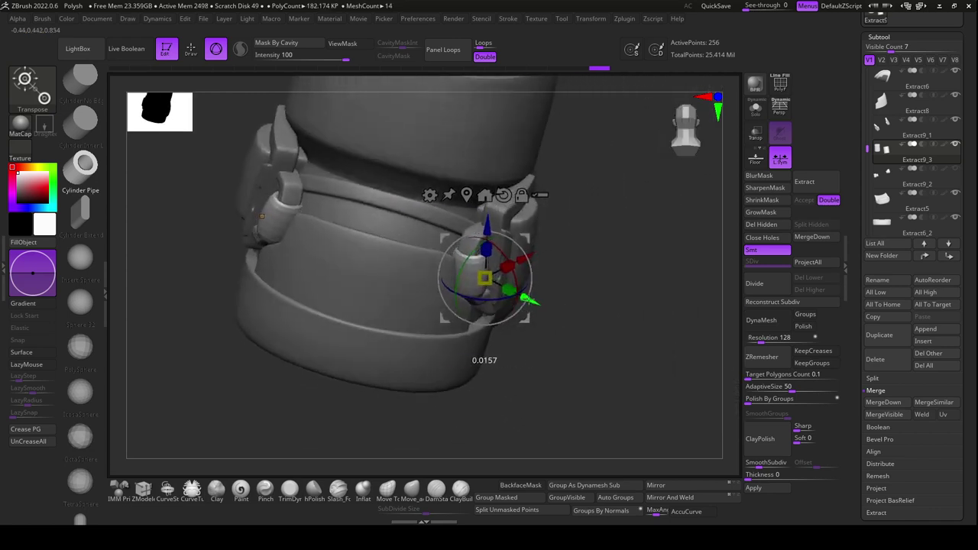
mouse_move(579, 332)
mouse_down()
mouse_move(578, 413)
mouse_move(609, 420)
mouse_move(591, 385)
mouse_move(611, 351)
mouse_up()
Turn on PolyF polygroup wireframe and select the ZModeler brush, zooming in on the keepers
click(783, 91)
drag(608, 410, 626, 398)
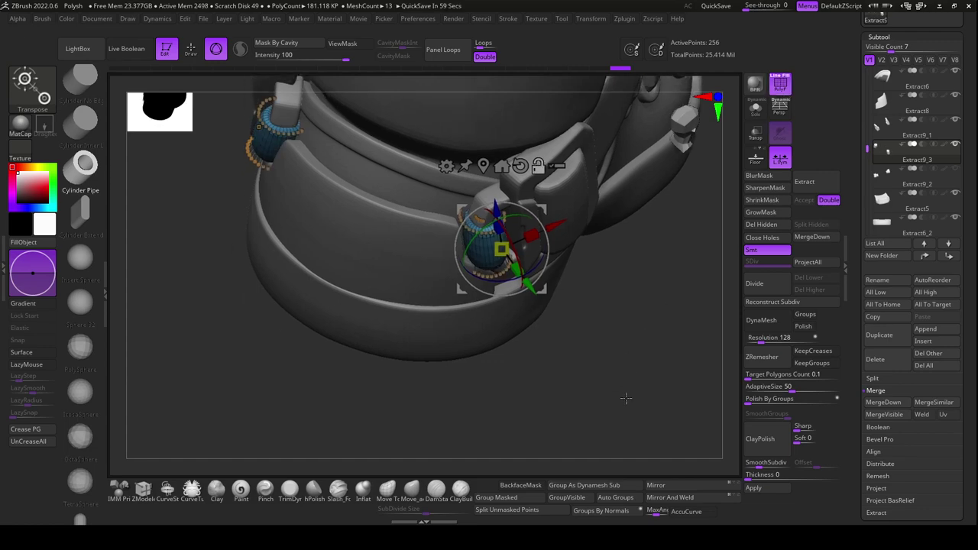
click(143, 489)
drag(448, 446, 466, 231)
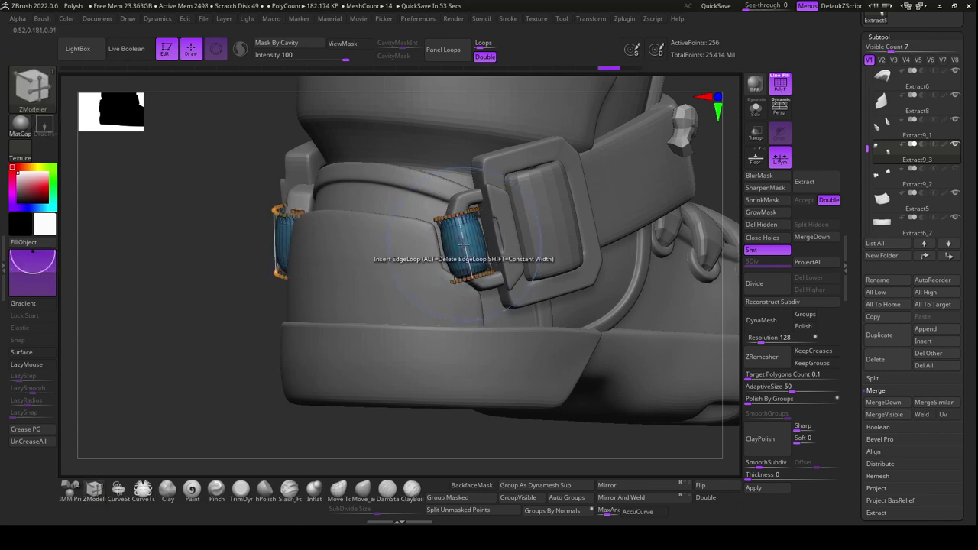
Lengthen the keeper by moving its edge loop with ZModeler, then switch to the Slide edge action
key(space)
click(464, 245)
key(space)
click(465, 248)
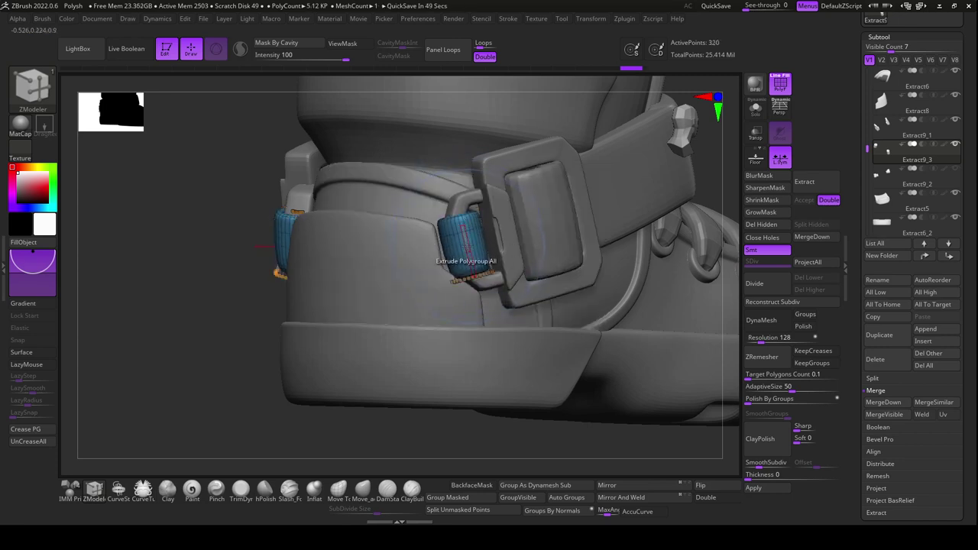
drag(466, 246, 473, 268)
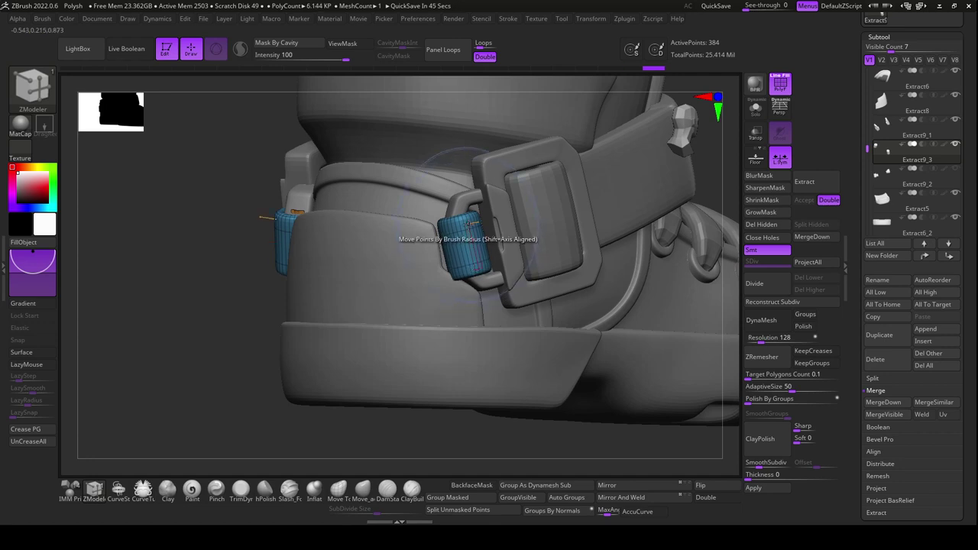
key(space)
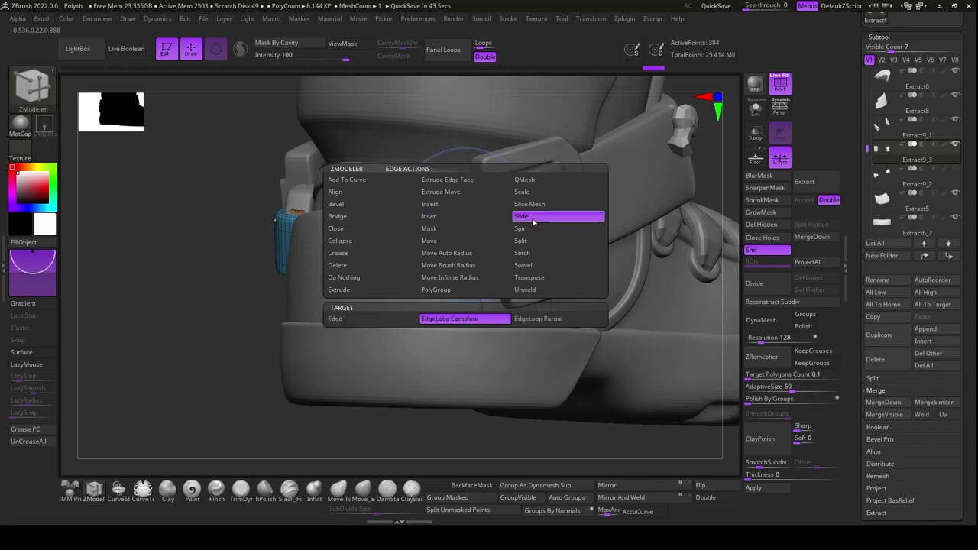
click(521, 218)
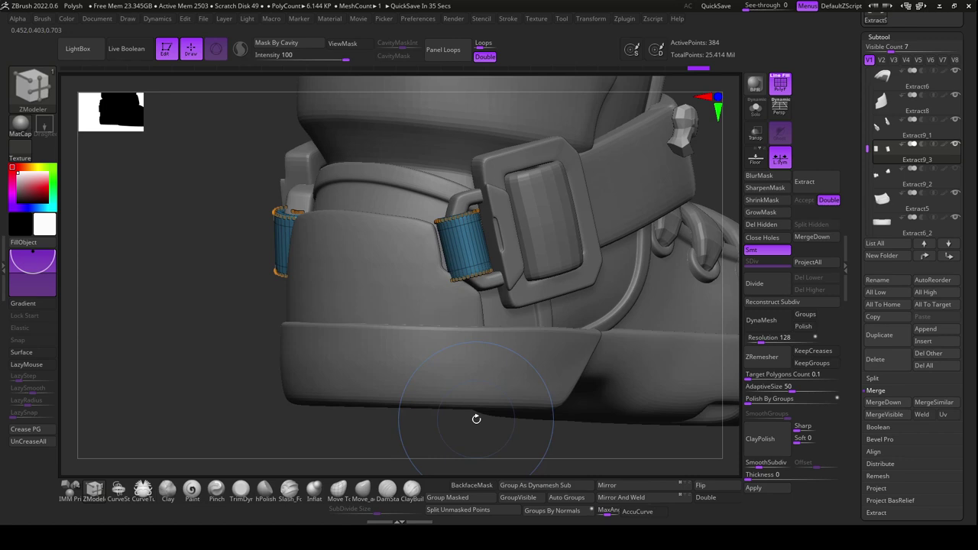
Enable Solo to isolate the two keeper cylinders
drag(476, 415, 489, 430)
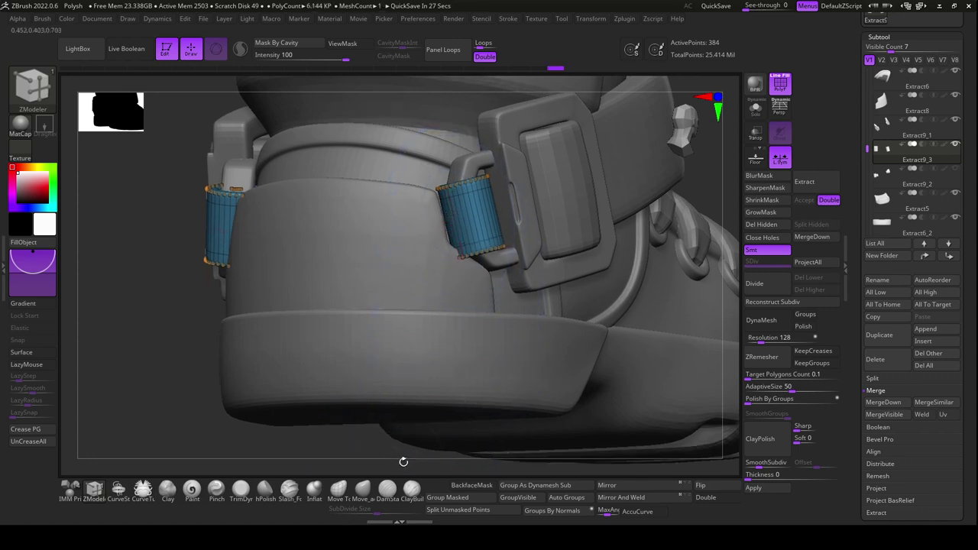
alt+drag(400, 461, 421, 434)
click(755, 107)
drag(507, 422, 522, 391)
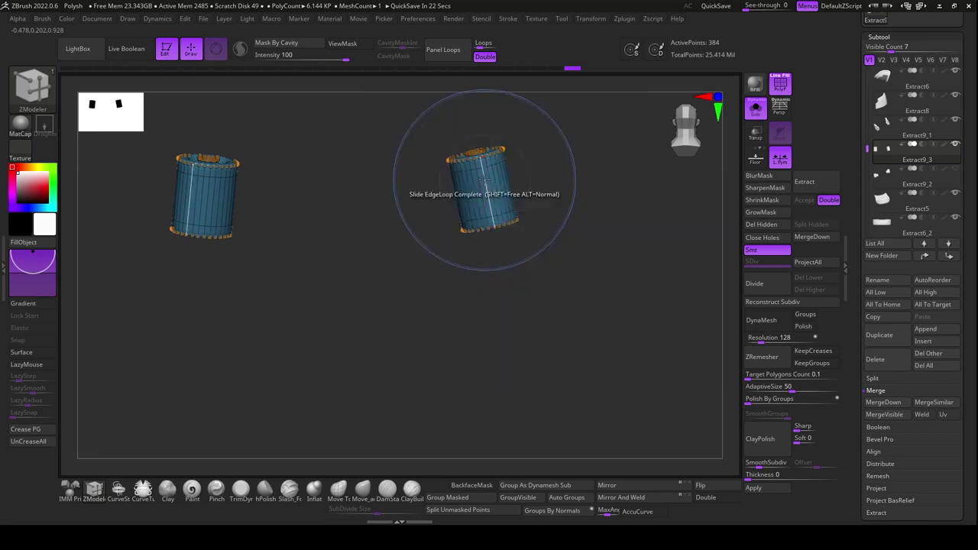
Insert single edge loops near the keepers' top, middle and bottom, then turn Solo off
right_click(484, 179)
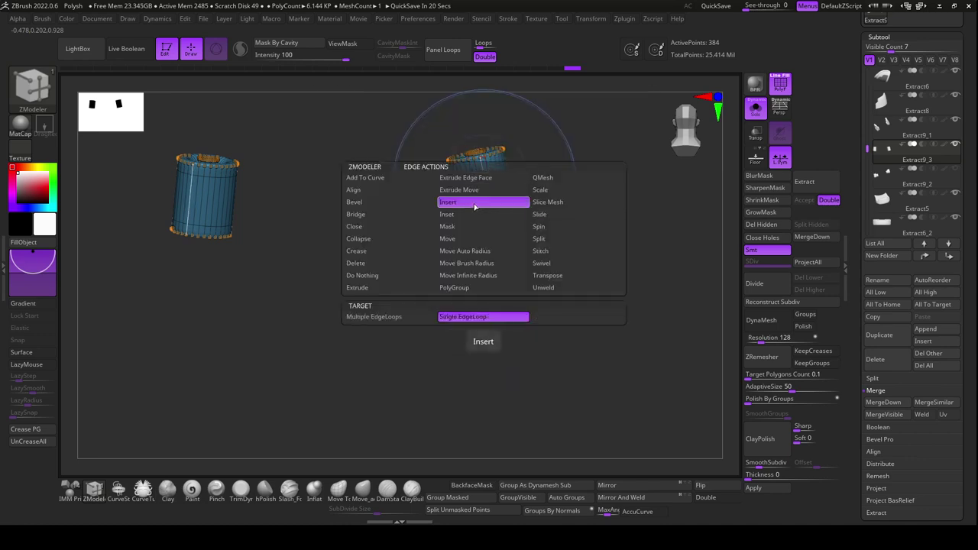
click(474, 203)
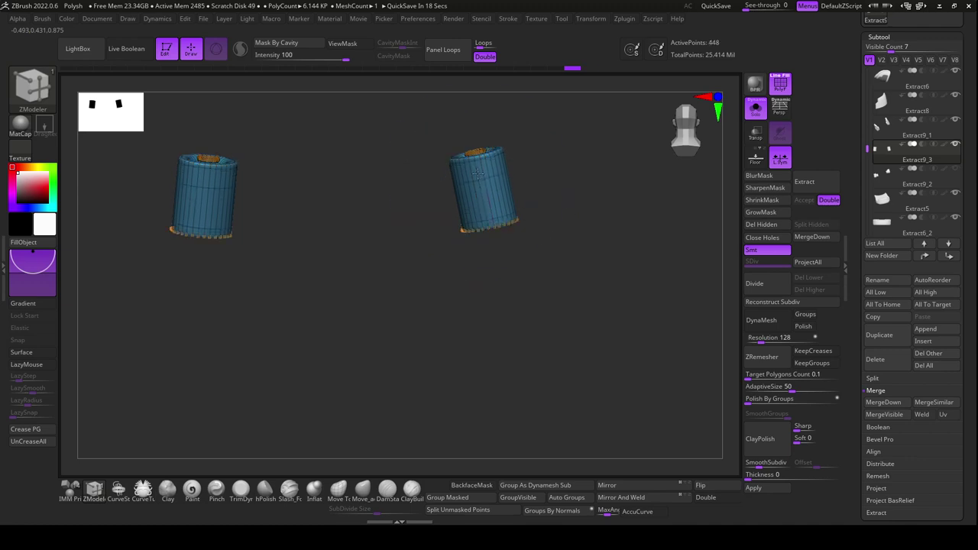
mouse_move(477, 174)
mouse_down()
mouse_move(448, 175)
mouse_move(564, 331)
mouse_move(549, 328)
mouse_move(532, 289)
mouse_up()
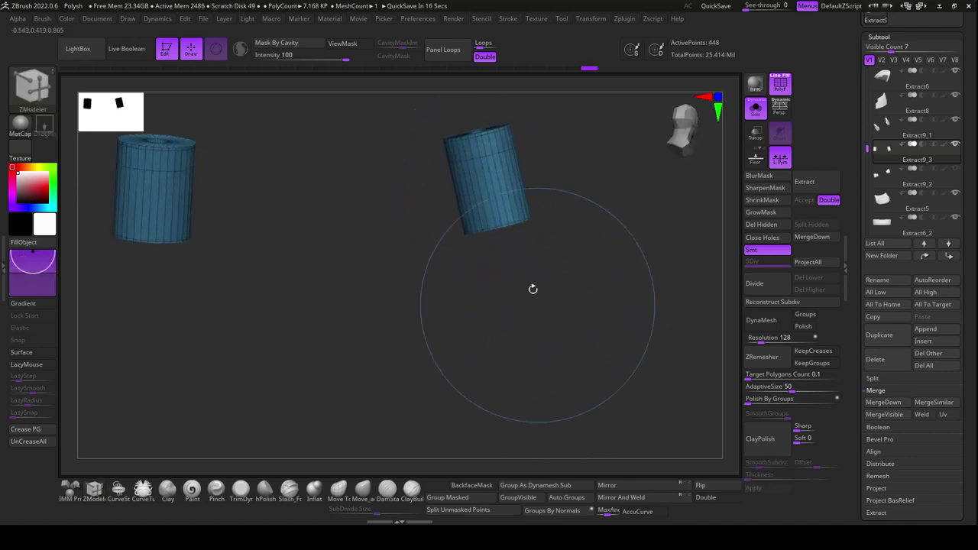
click(489, 155)
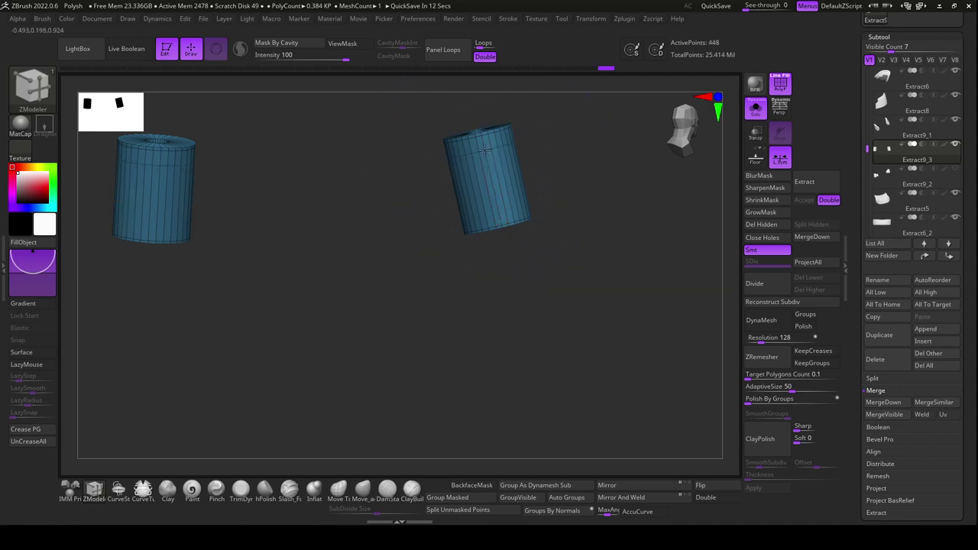
click(492, 181)
click(498, 232)
click(756, 107)
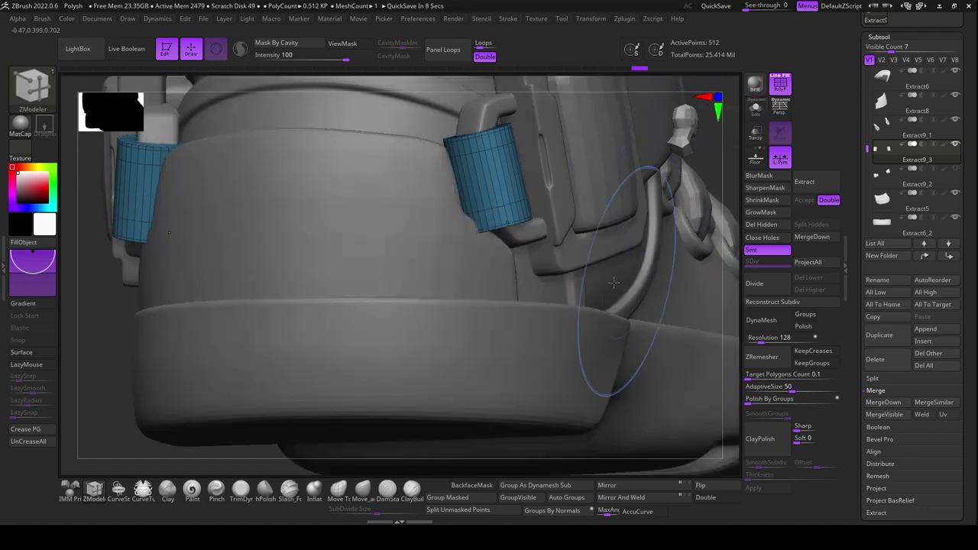
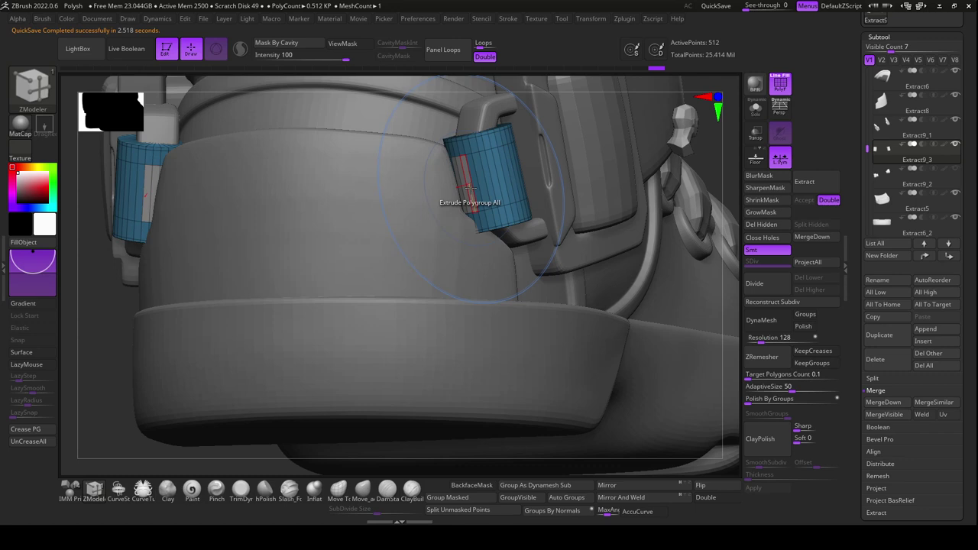
Insert an edge loop around the blue strap band with ZModeler
key(space)
click(428, 131)
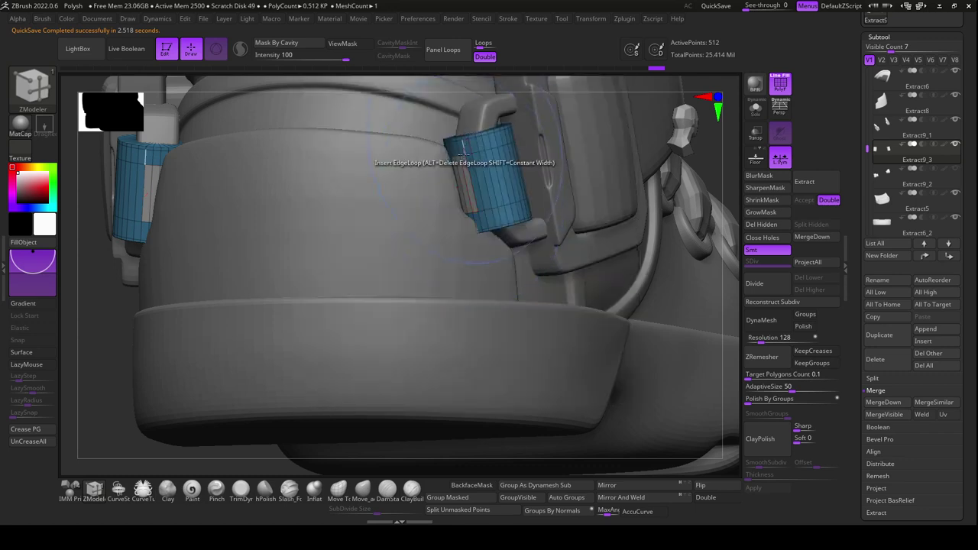
click(463, 177)
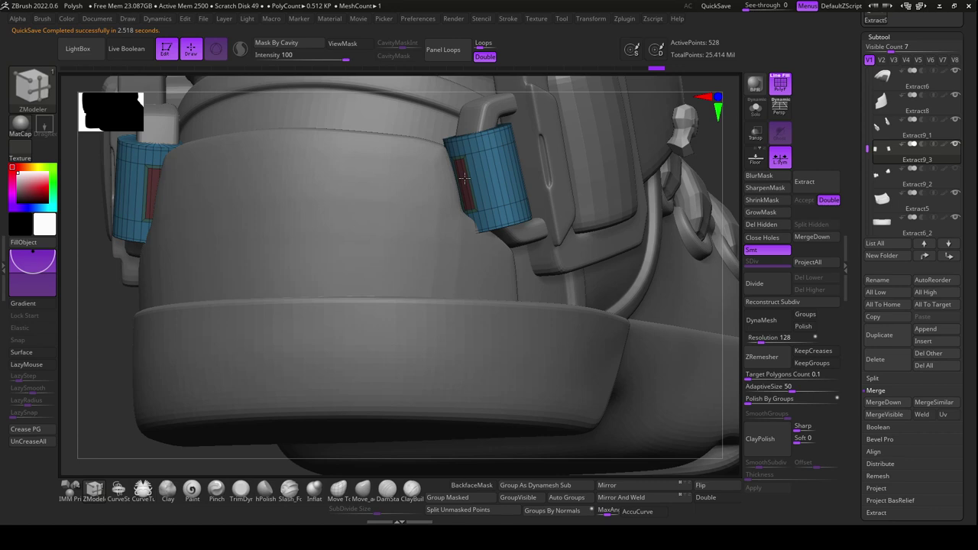
key(space)
click(528, 112)
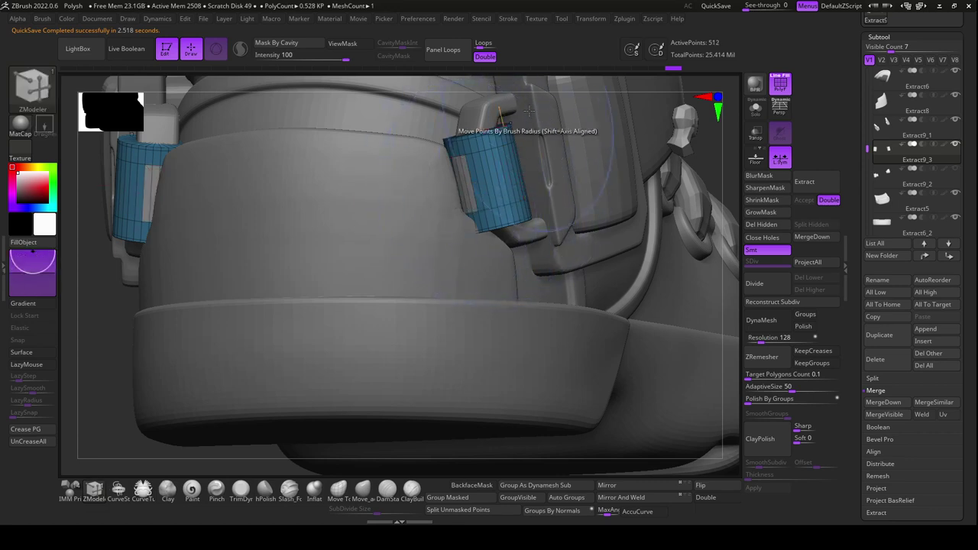
mouse_move(552, 83)
right_down()
mouse_move(571, 125)
mouse_move(489, 184)
right_up()
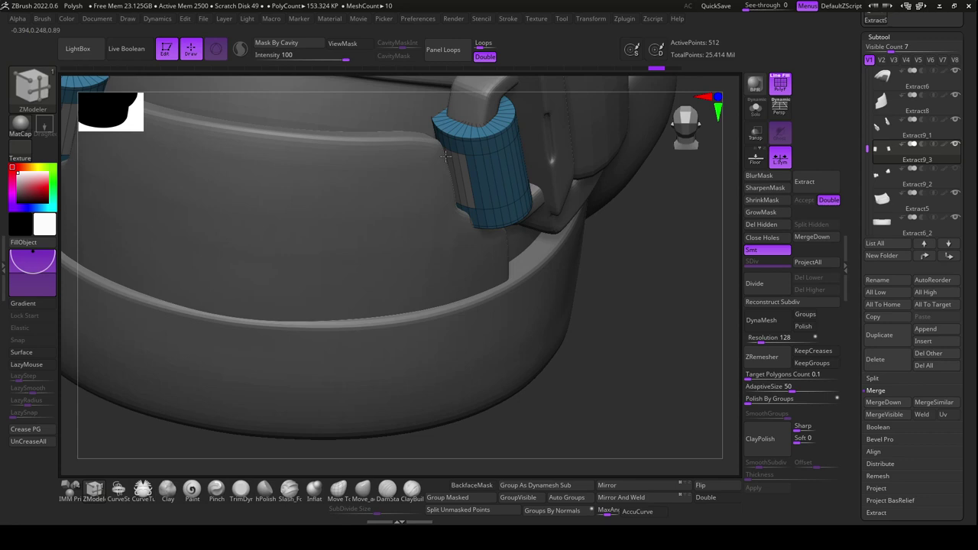
Inset the red strip of faces, extrude it into a small tab, and add another edge loop
click(449, 158)
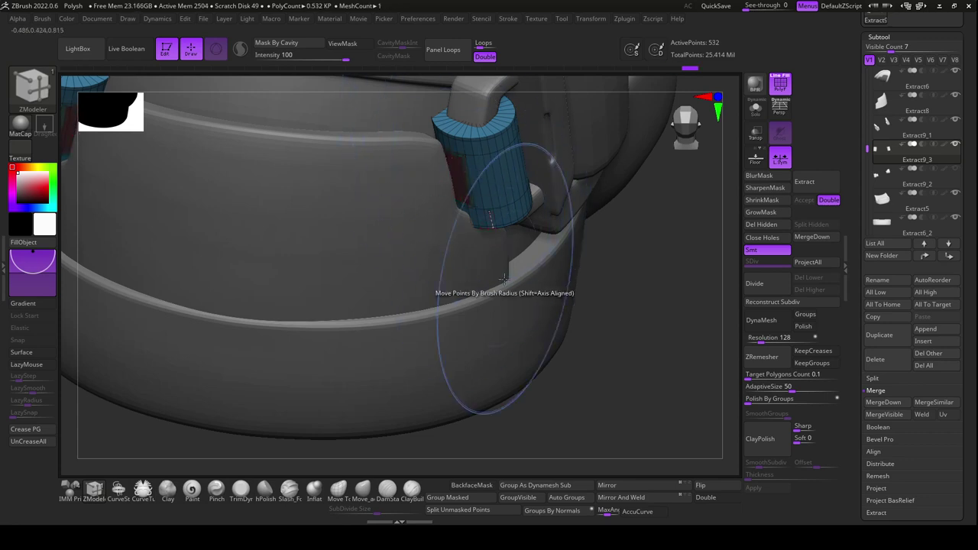
click(460, 183)
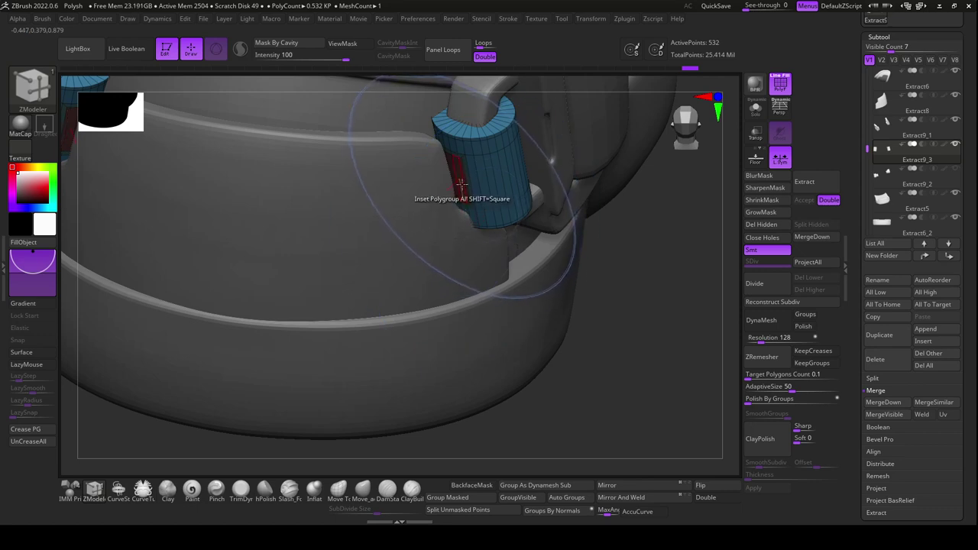
key(space)
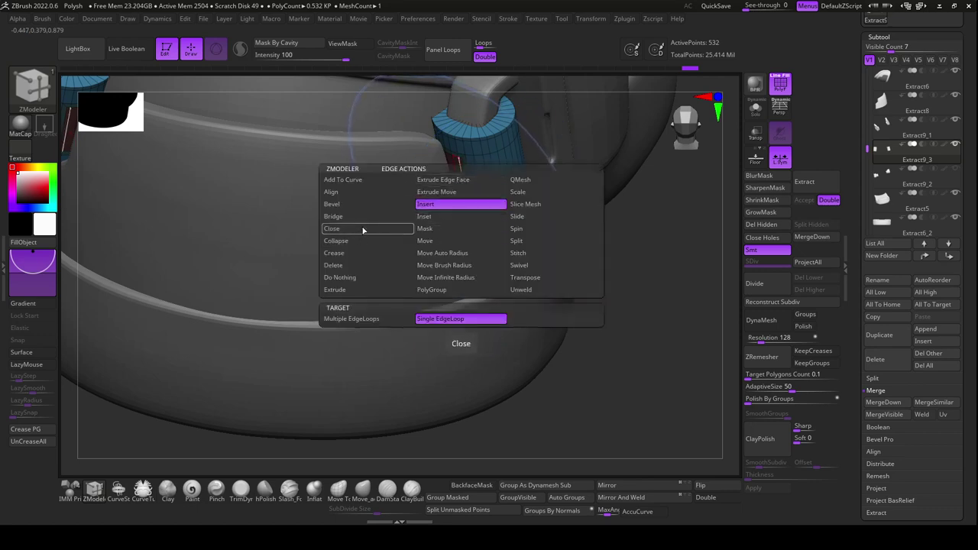
key(space)
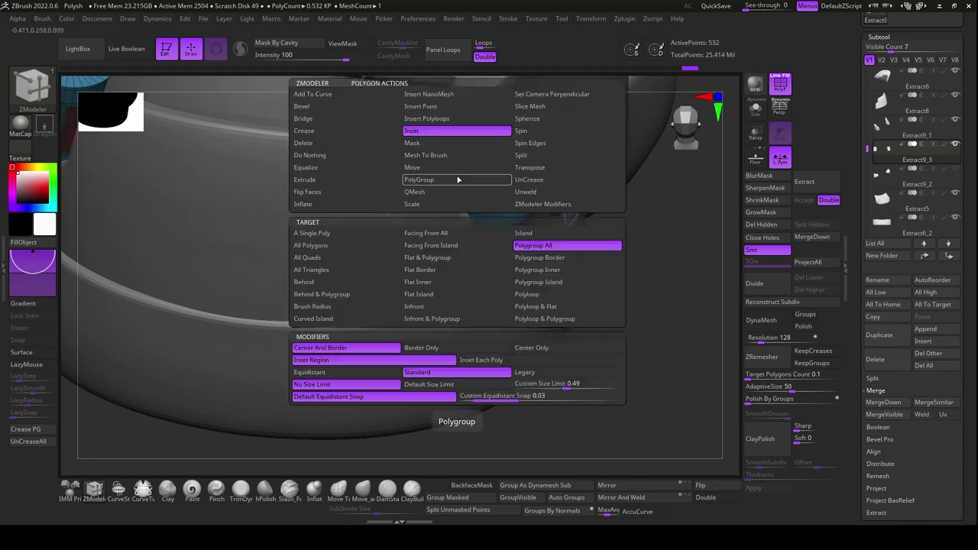
click(309, 179)
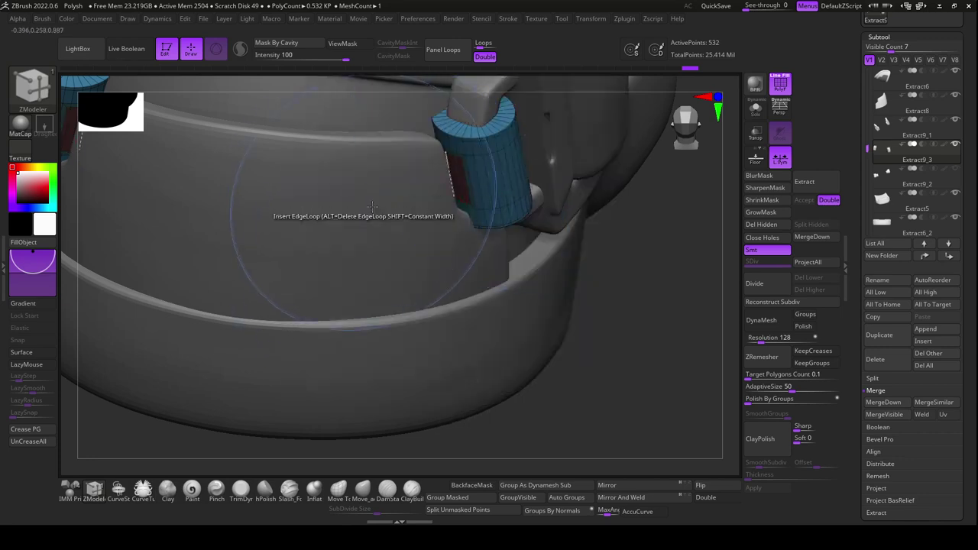
drag(451, 189, 454, 181)
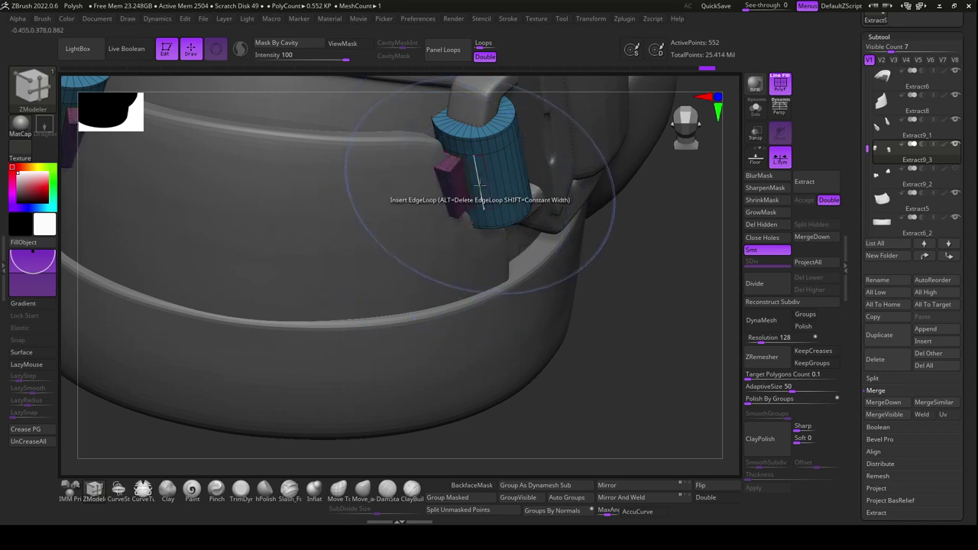
right_drag(491, 219, 571, 378)
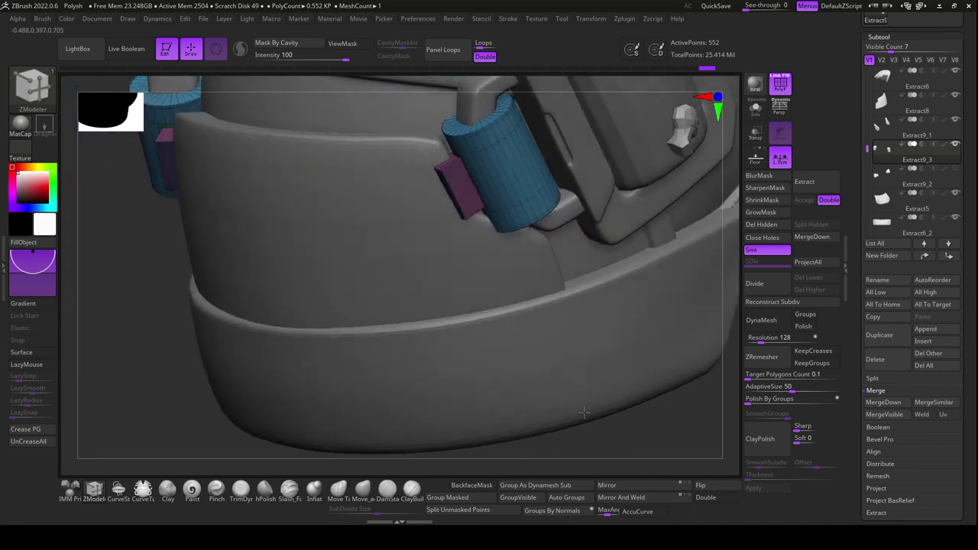
click(490, 178)
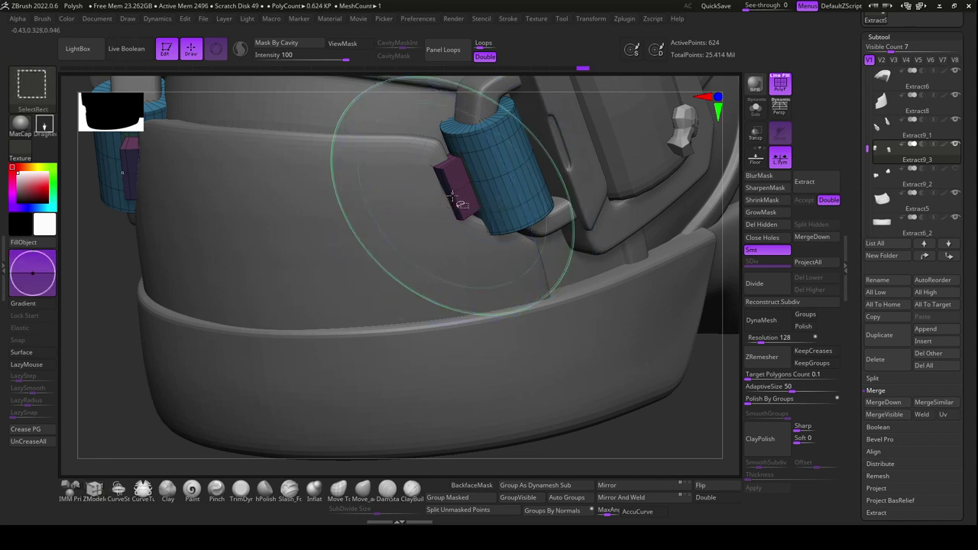
Unhide the band and boot, then move and turn the blue strap band with the Transpose gizmo
ctrl+shift+click(454, 194)
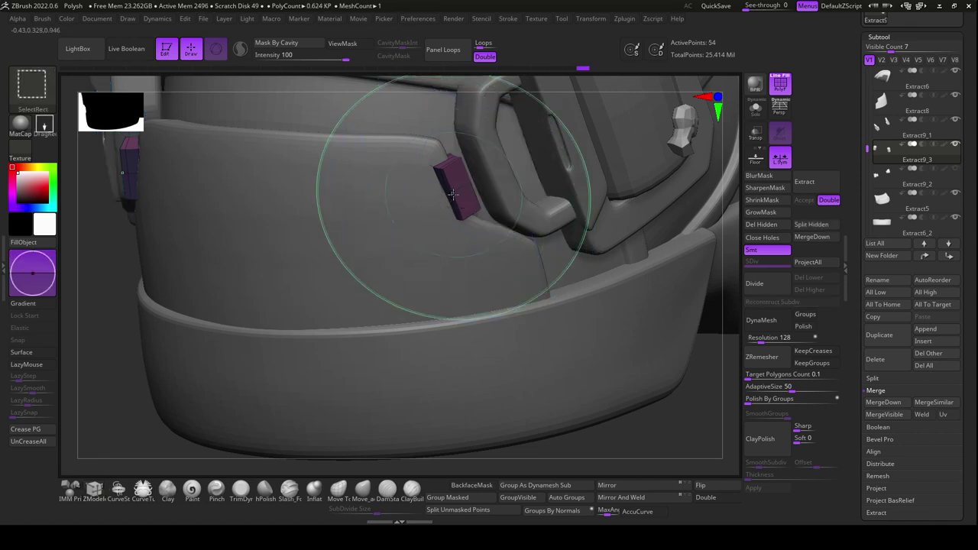
ctrl+shift+click(638, 449)
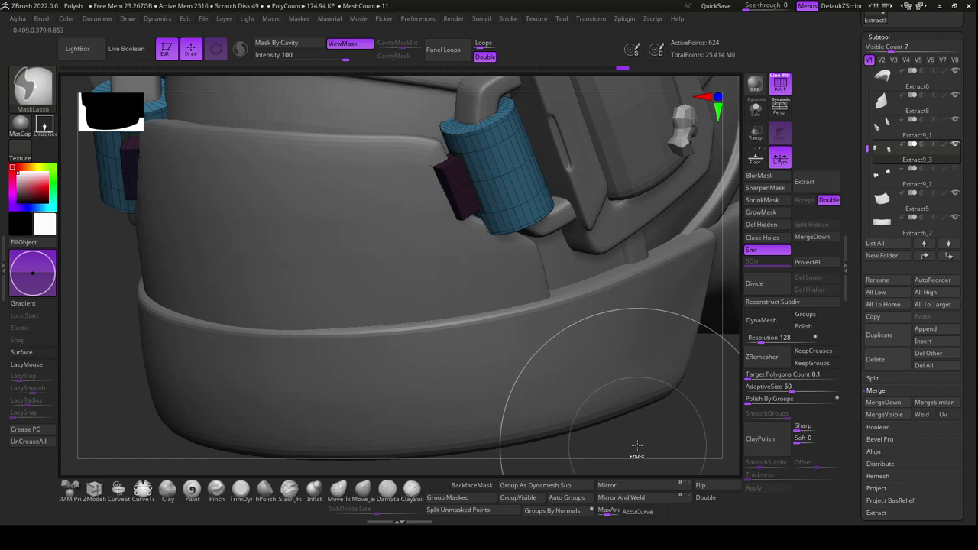
right_drag(637, 446, 650, 441)
key(w)
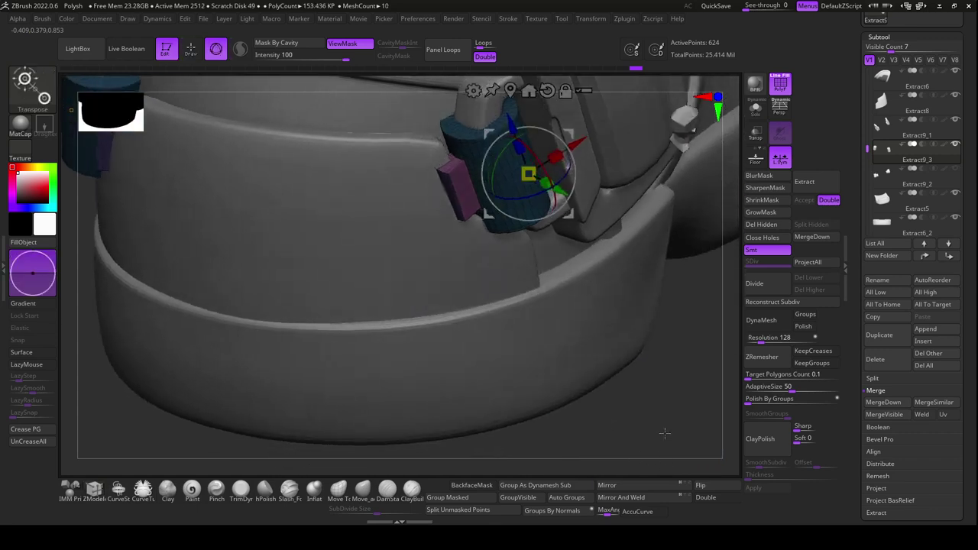
drag(511, 89, 613, 374)
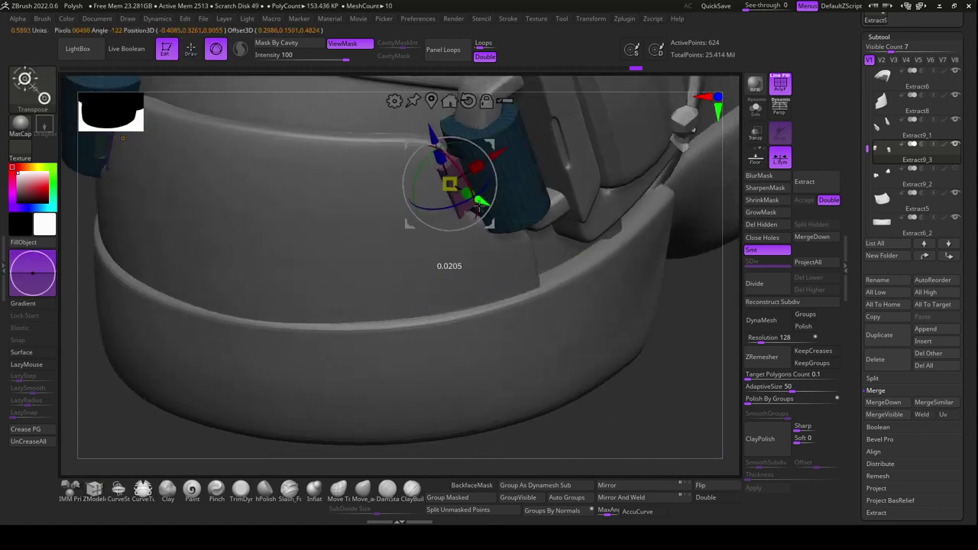
mouse_move(613, 375)
right_down()
mouse_move(657, 439)
mouse_move(659, 426)
right_up()
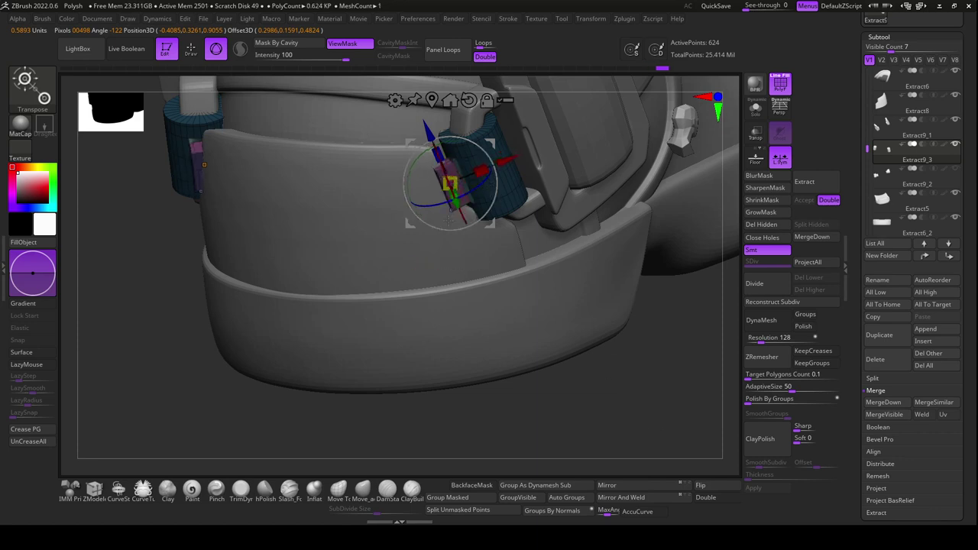
Nudge the band up and sideways and tilt it around its horizontal axis until it fits
drag(454, 206, 455, 200)
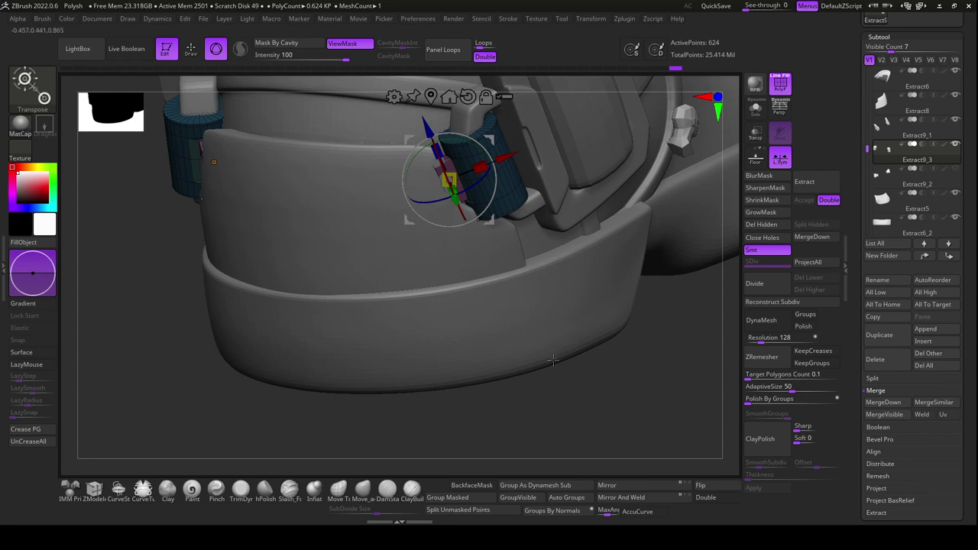
right_drag(553, 360, 596, 385)
drag(496, 161, 484, 161)
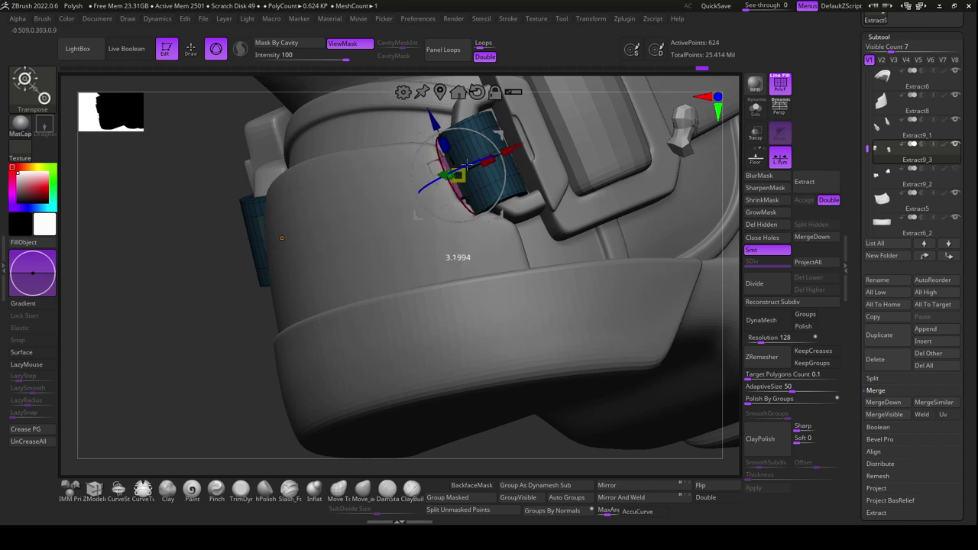
right_drag(518, 456, 490, 293)
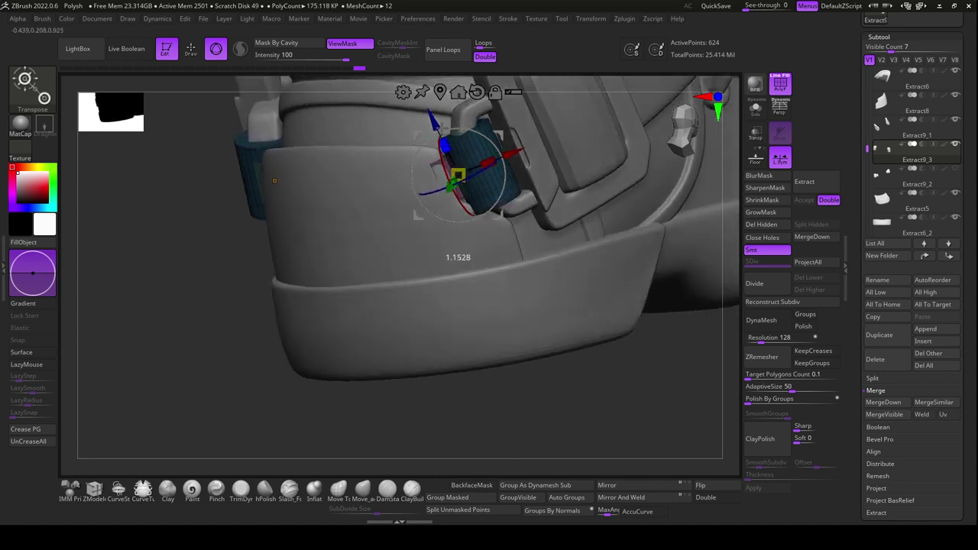
drag(442, 129, 462, 191)
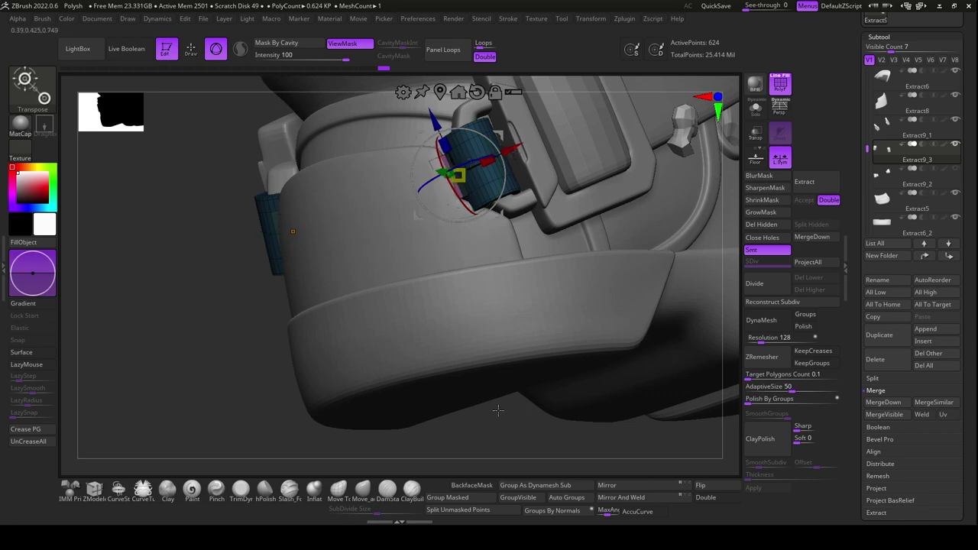
key(ctrl+h)
drag(508, 150, 510, 148)
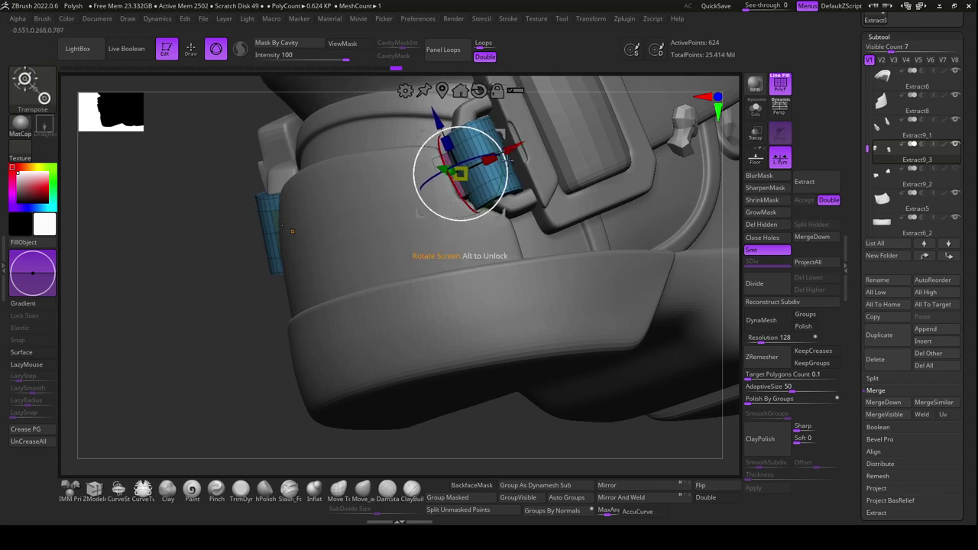
drag(511, 152, 512, 149)
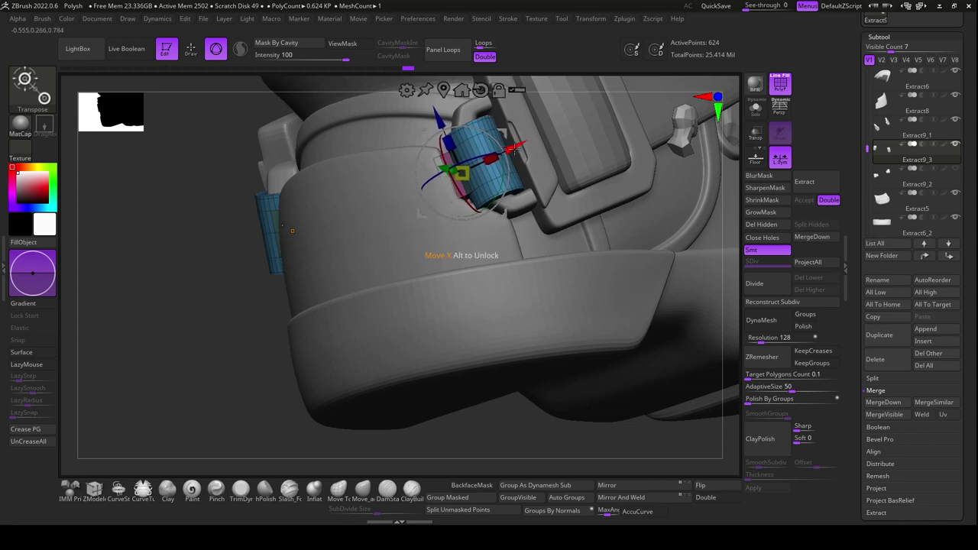
drag(292, 231, 297, 230)
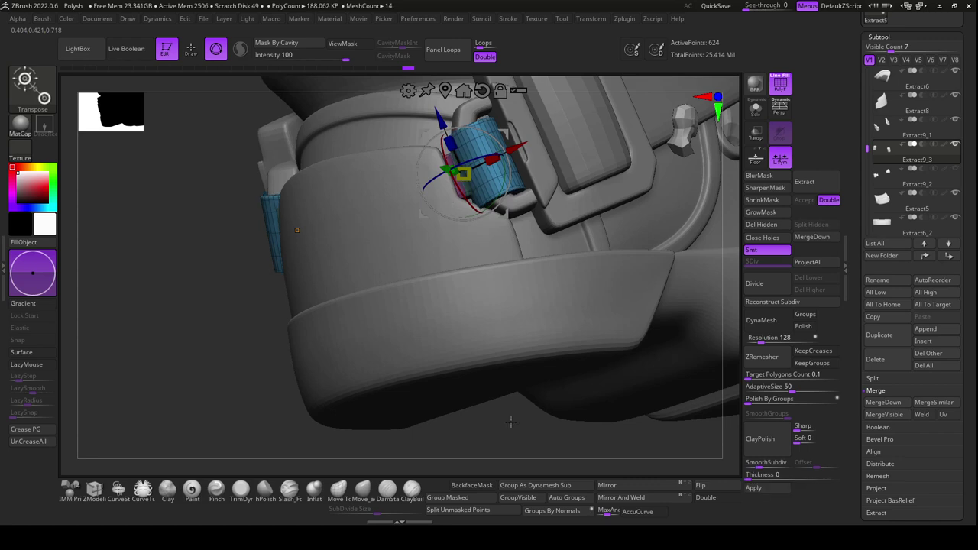
drag(511, 422, 513, 427)
Rotate the buckle frame on its X ring to seat it, then make PolySphere4_2 active
click(94, 492)
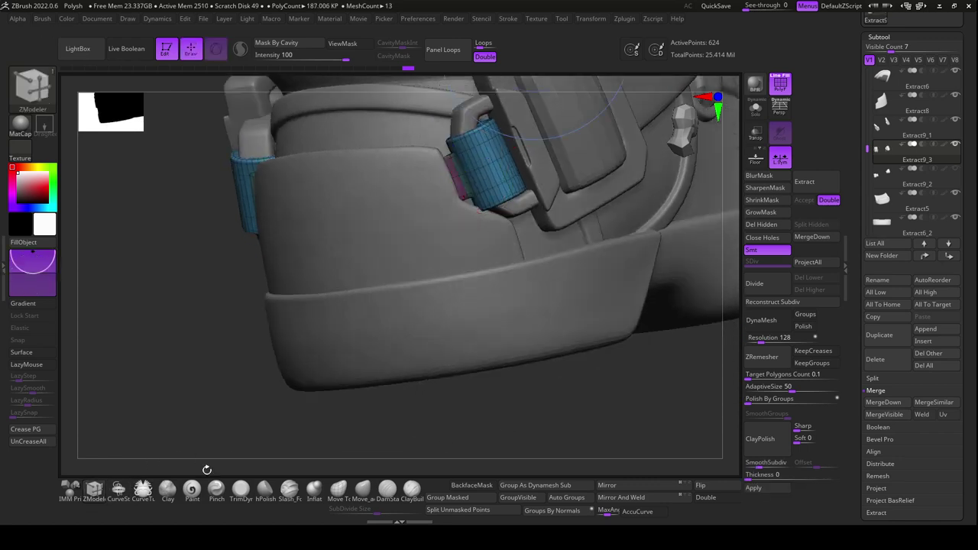
drag(208, 459, 458, 426)
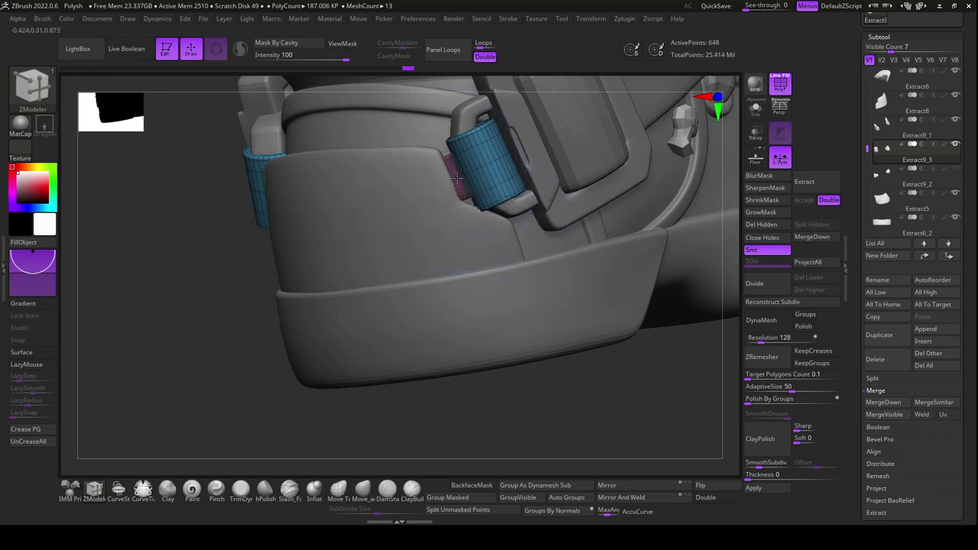
mouse_move(535, 352)
mouse_down()
mouse_move(542, 437)
mouse_move(566, 371)
mouse_move(579, 386)
mouse_move(553, 428)
mouse_move(524, 425)
mouse_move(619, 380)
mouse_move(428, 282)
mouse_move(574, 402)
mouse_up()
key(w)
click(364, 222)
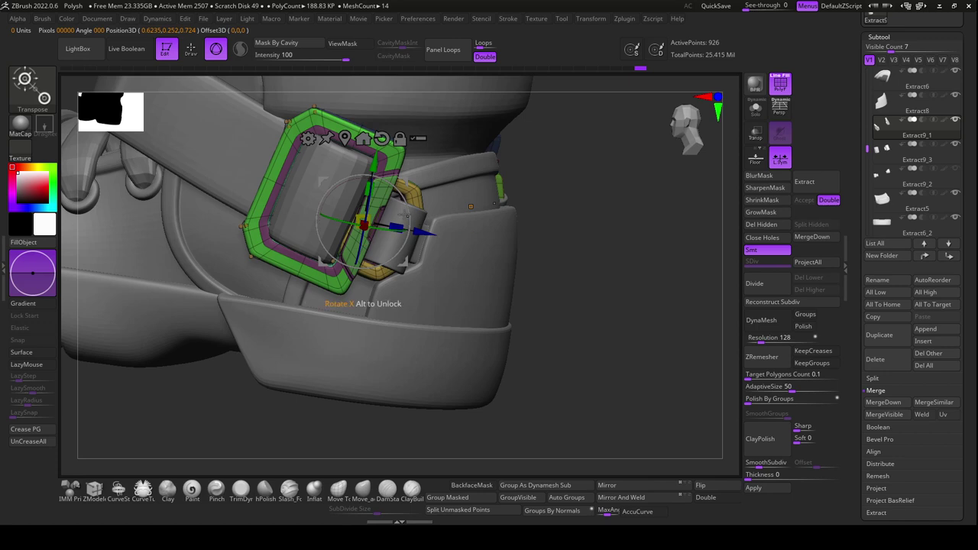
mouse_move(404, 208)
mouse_down()
mouse_move(417, 246)
mouse_move(405, 226)
mouse_up()
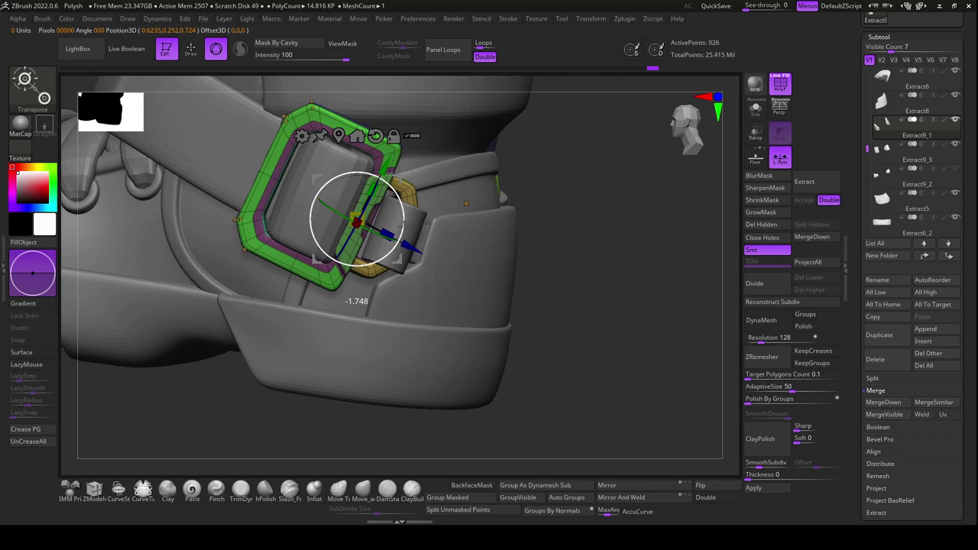
drag(634, 360, 631, 363)
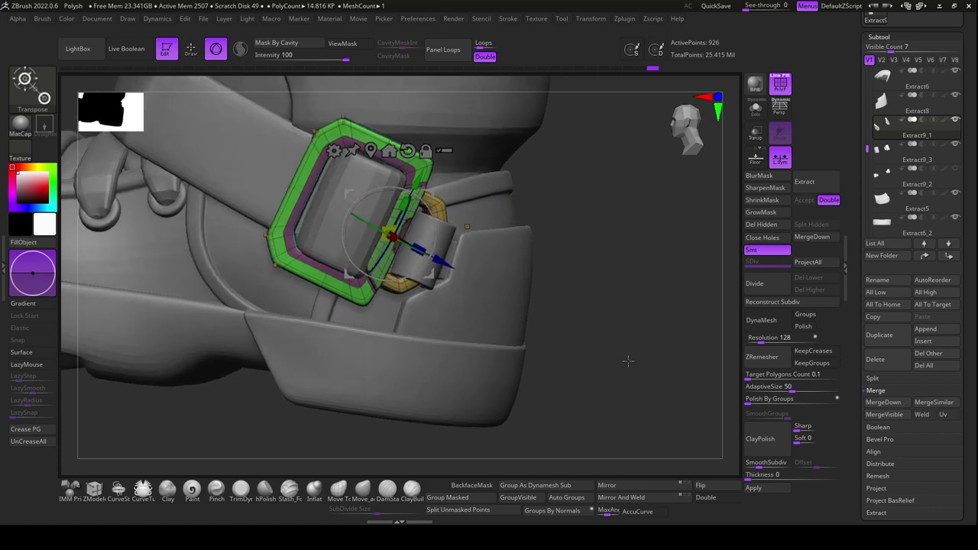
alt+click(324, 238)
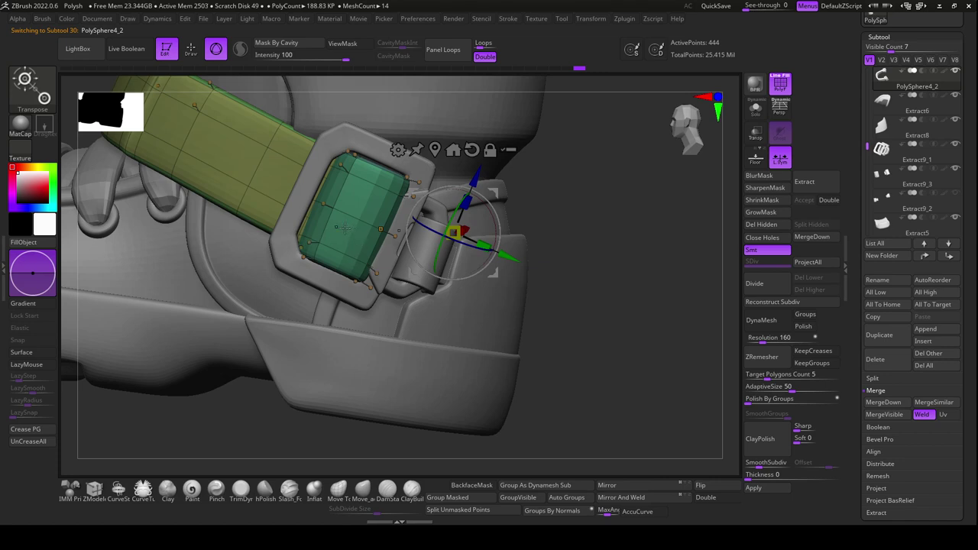
Nudge the green buckle along its vertical axis and tilt it into the frame
key(q)
ctrl+shift+click(336, 214)
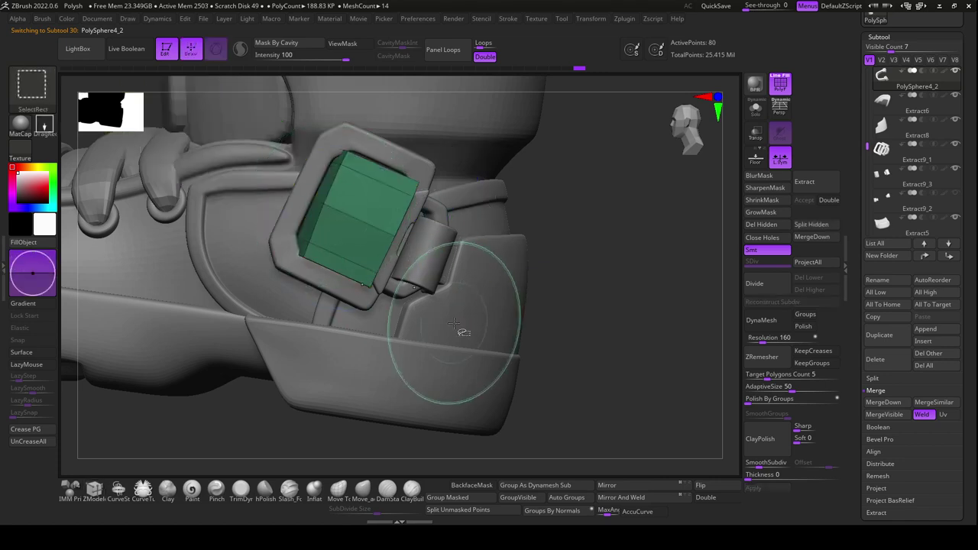
ctrl+shift+click(613, 337)
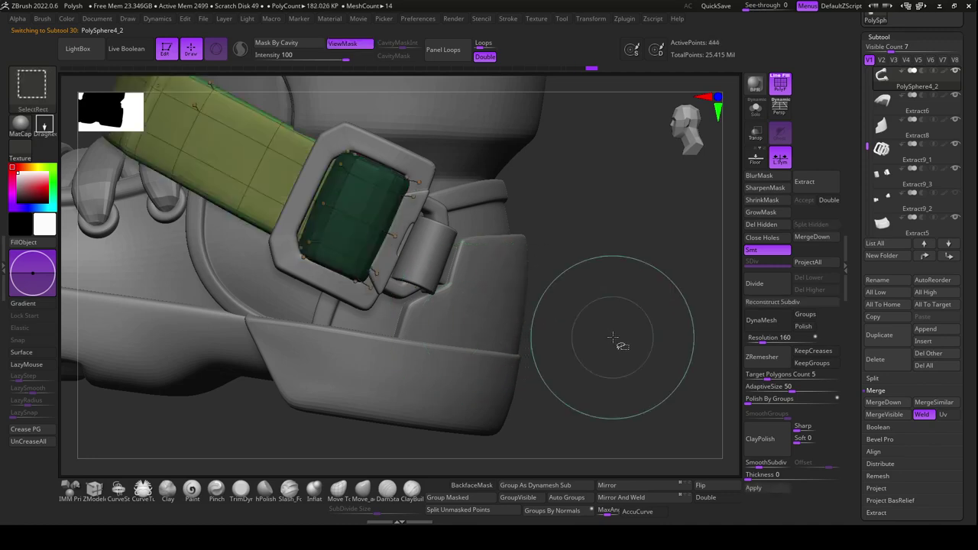
mouse_move(614, 337)
mouse_down()
mouse_move(618, 356)
mouse_move(600, 343)
mouse_move(604, 366)
mouse_move(528, 363)
mouse_up()
key(w)
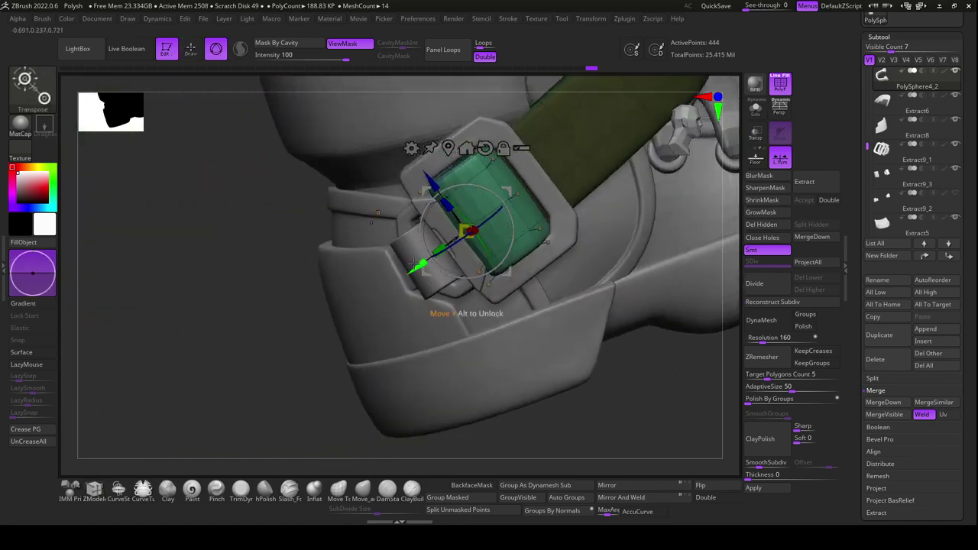
drag(419, 266, 423, 262)
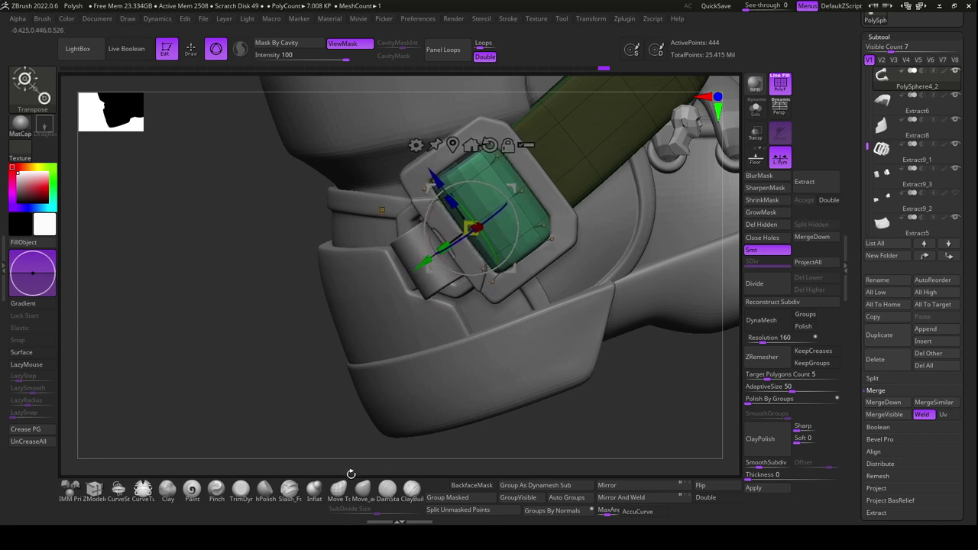
click(363, 489)
mouse_move(456, 289)
right_down()
mouse_move(561, 367)
mouse_move(528, 321)
mouse_move(553, 264)
right_up()
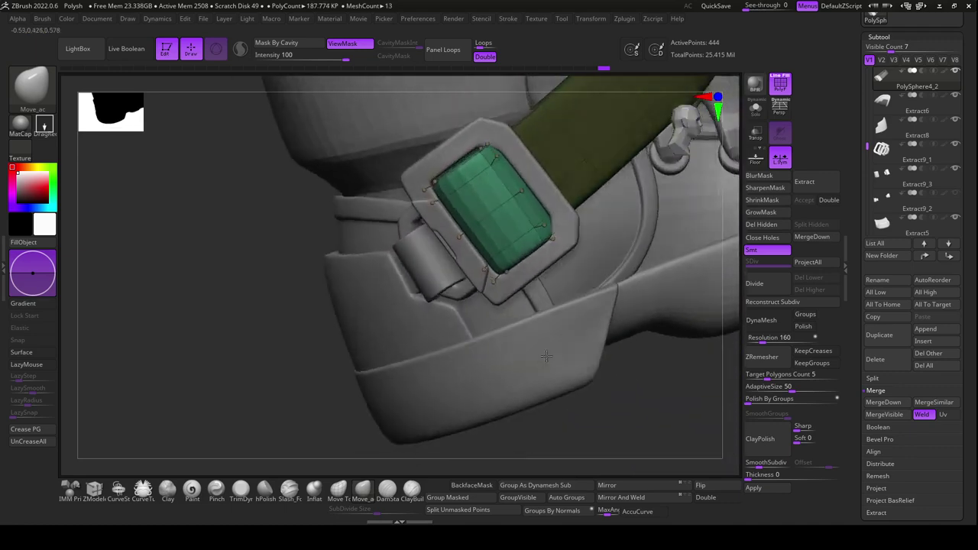
key(r)
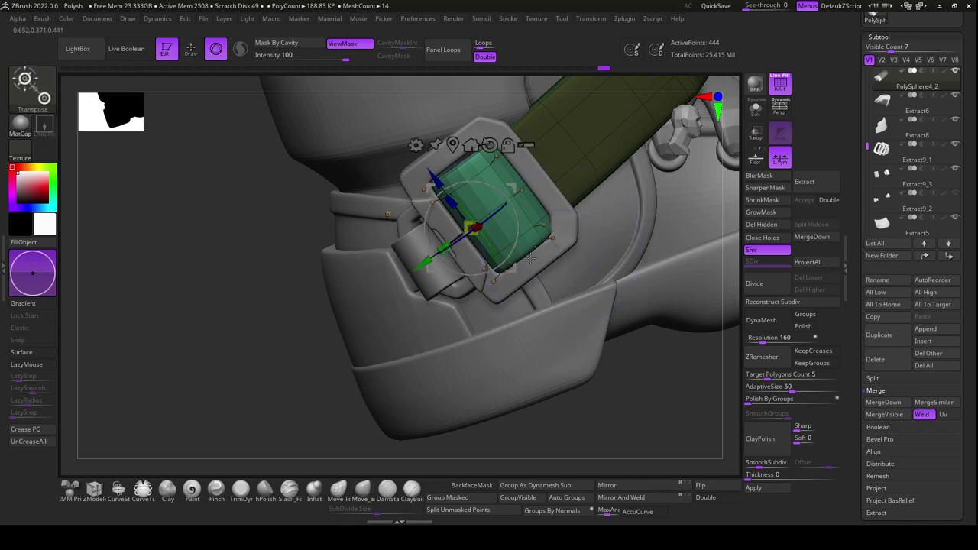
drag(436, 178, 434, 178)
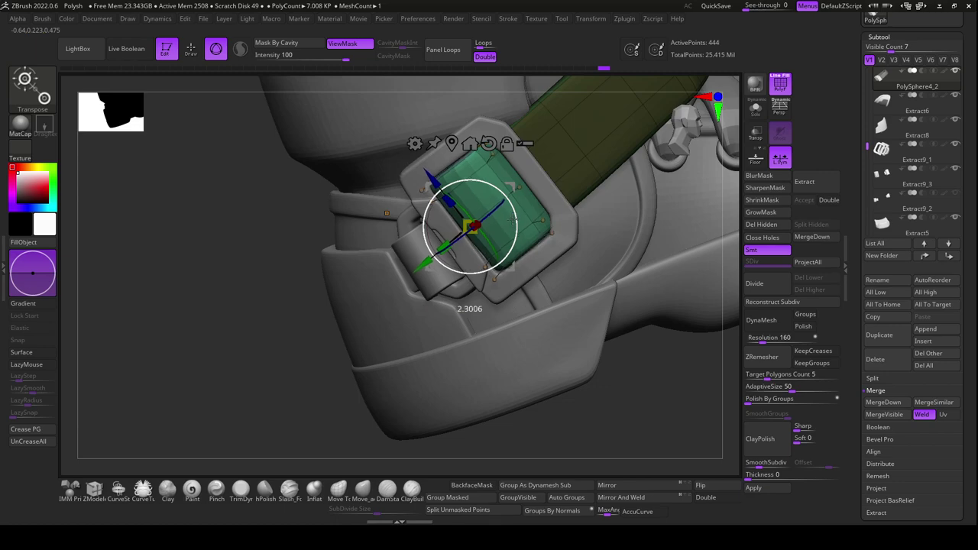
Select the Extract9_3 hinge cylinder and turn on the transparent ghost display
mouse_move(513, 226)
right_down()
mouse_move(591, 345)
mouse_move(572, 335)
right_up()
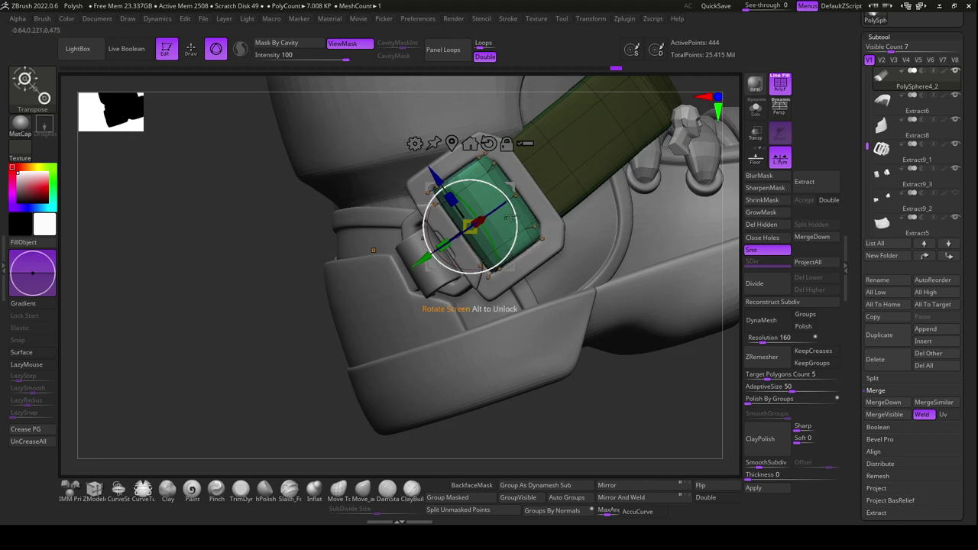
mouse_move(534, 387)
right_down()
mouse_move(575, 415)
mouse_move(574, 404)
mouse_move(590, 413)
mouse_move(583, 404)
mouse_move(581, 415)
right_up()
drag(597, 415, 585, 413)
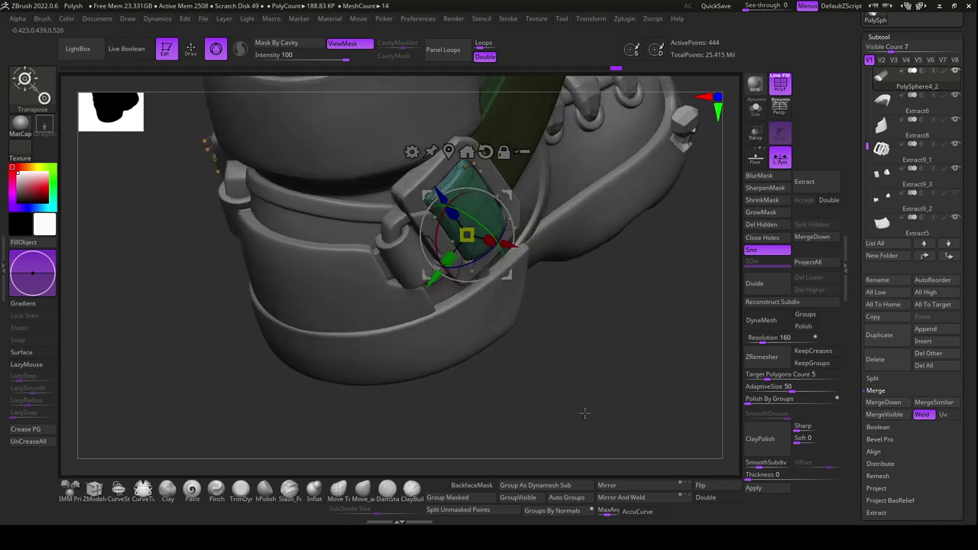
click(359, 489)
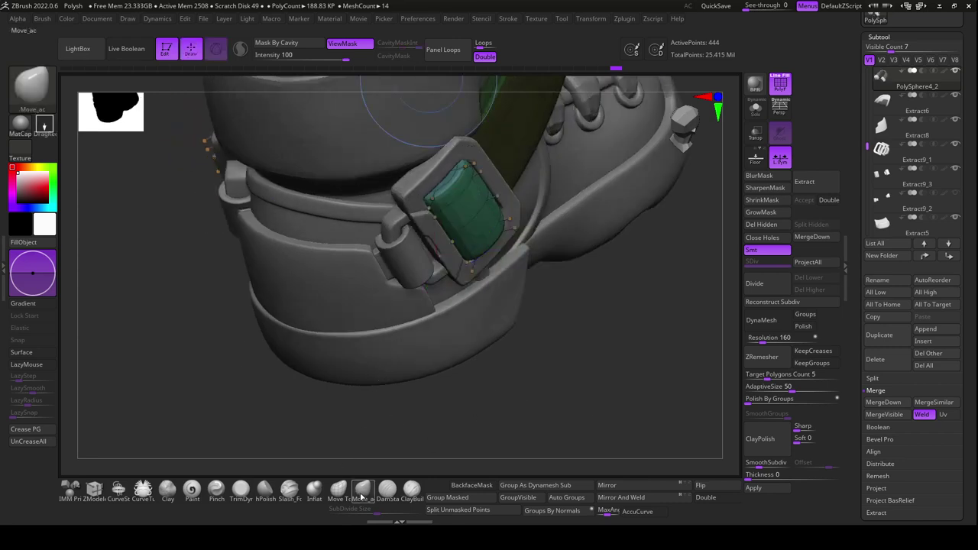
drag(491, 400, 404, 403)
alt+click(413, 277)
mouse_move(459, 367)
mouse_down()
mouse_move(497, 382)
mouse_move(683, 252)
mouse_move(624, 292)
mouse_up()
click(755, 134)
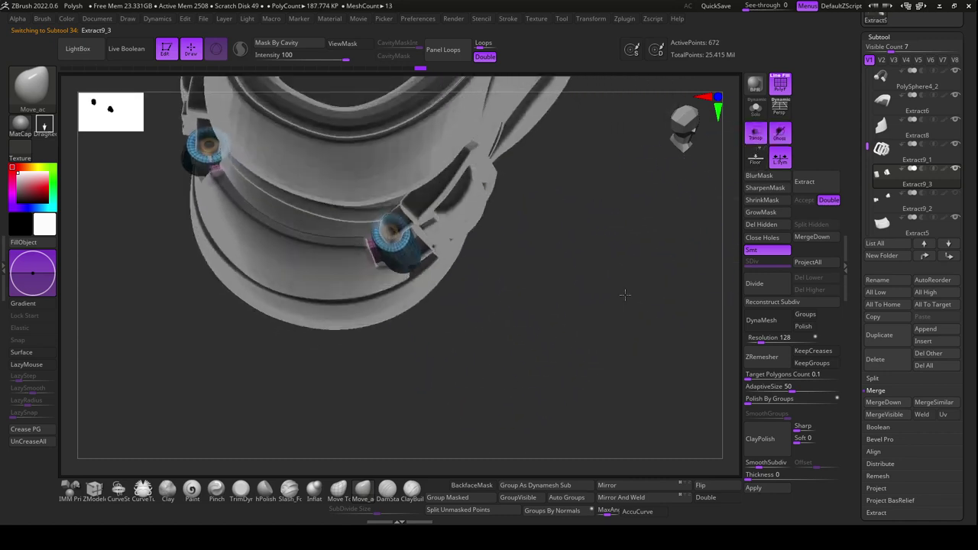
Inspect both blue hinge cylinders in ghost view, then turn the see-through display off
key(space)
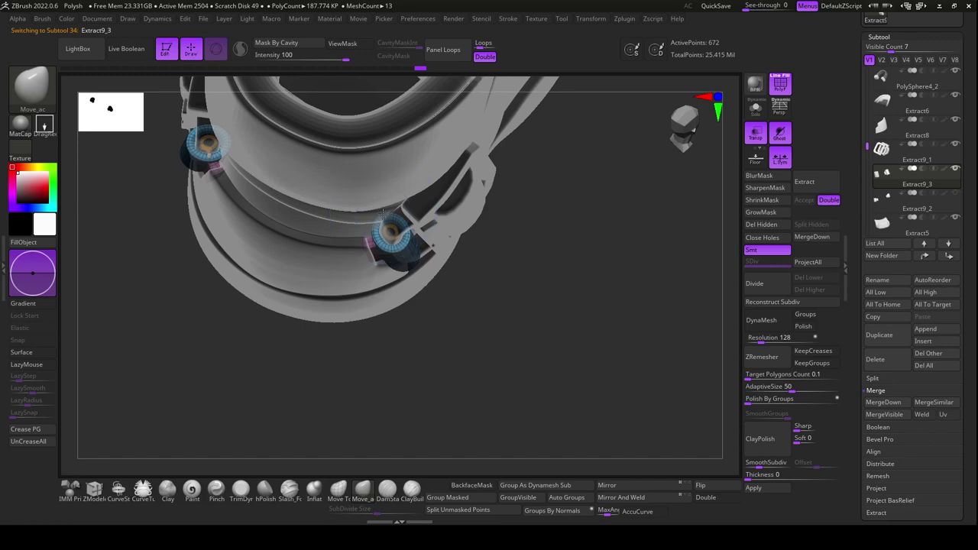
mouse_move(428, 216)
mouse_down()
mouse_move(273, 170)
mouse_move(422, 233)
mouse_up()
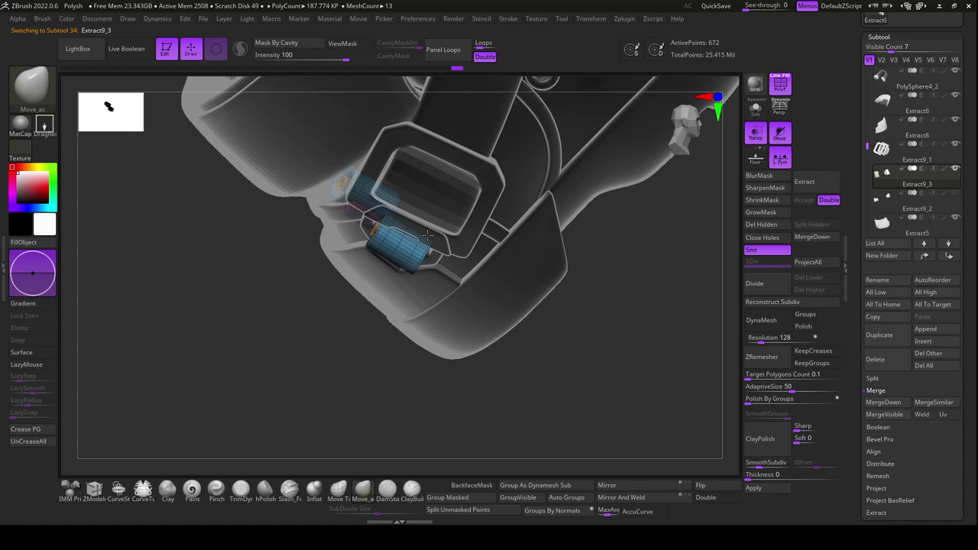
drag(426, 234, 432, 247)
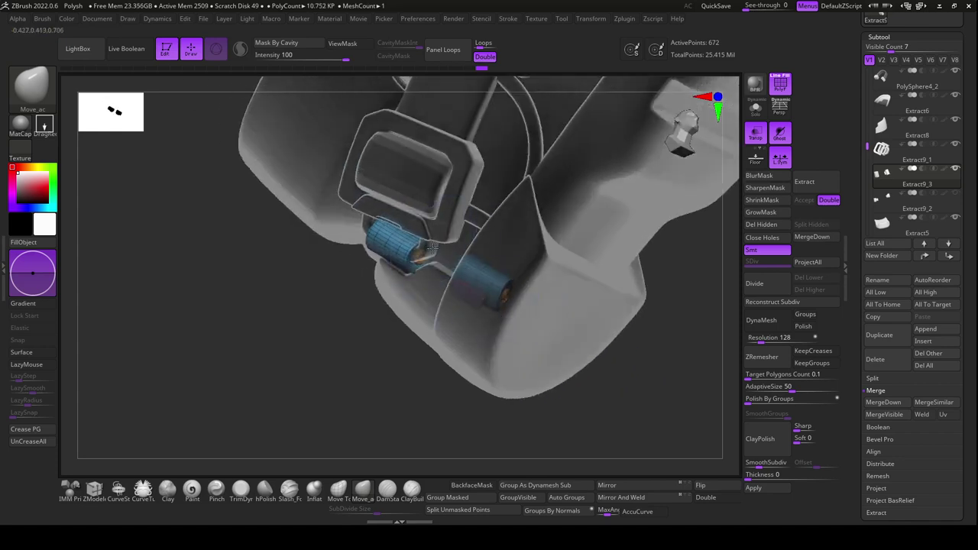
click(756, 134)
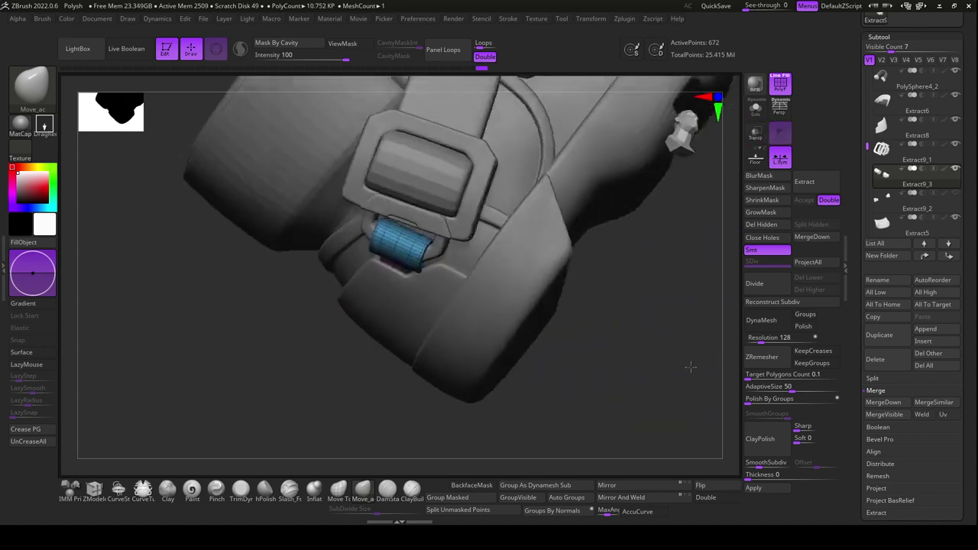
Orbit around the solid boot to inspect the buckle, cylinders and boot top
drag(673, 344, 447, 253)
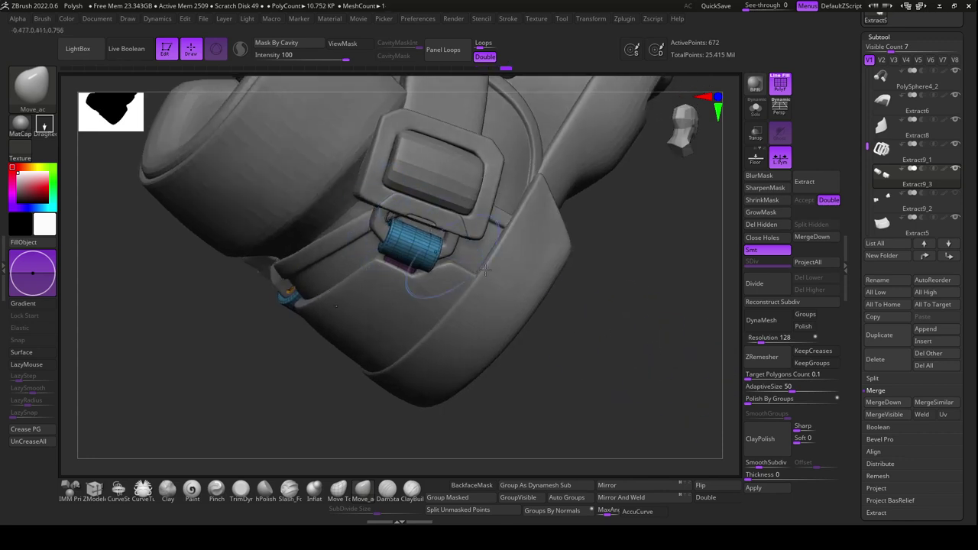
mouse_move(484, 269)
mouse_down()
mouse_move(601, 344)
mouse_move(618, 344)
mouse_move(360, 262)
mouse_up()
key(space)
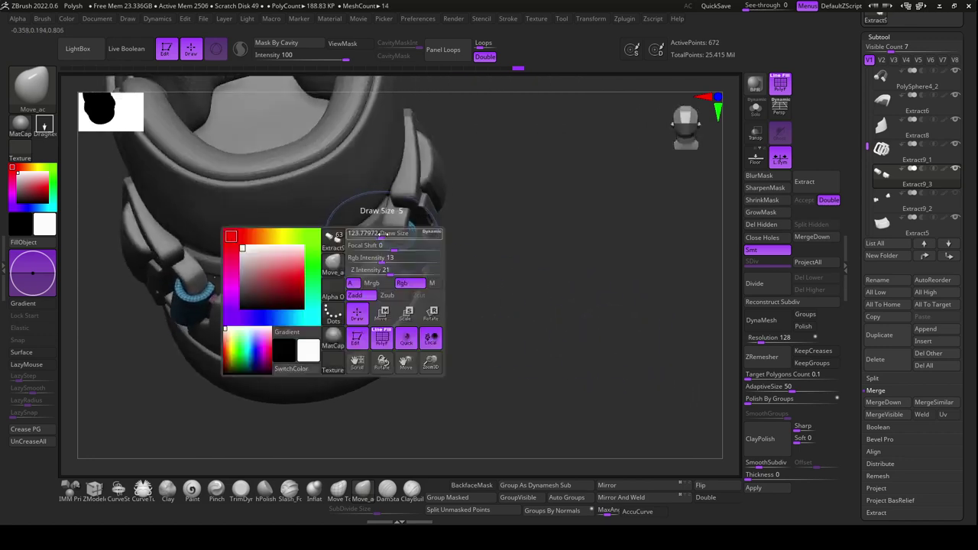
key(space)
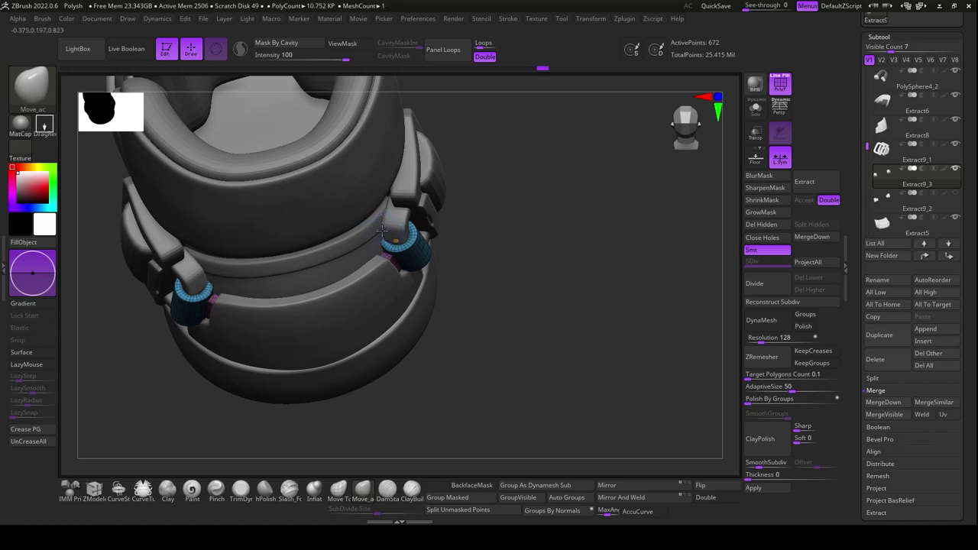
mouse_move(458, 294)
mouse_down()
mouse_move(515, 312)
mouse_move(401, 435)
mouse_up()
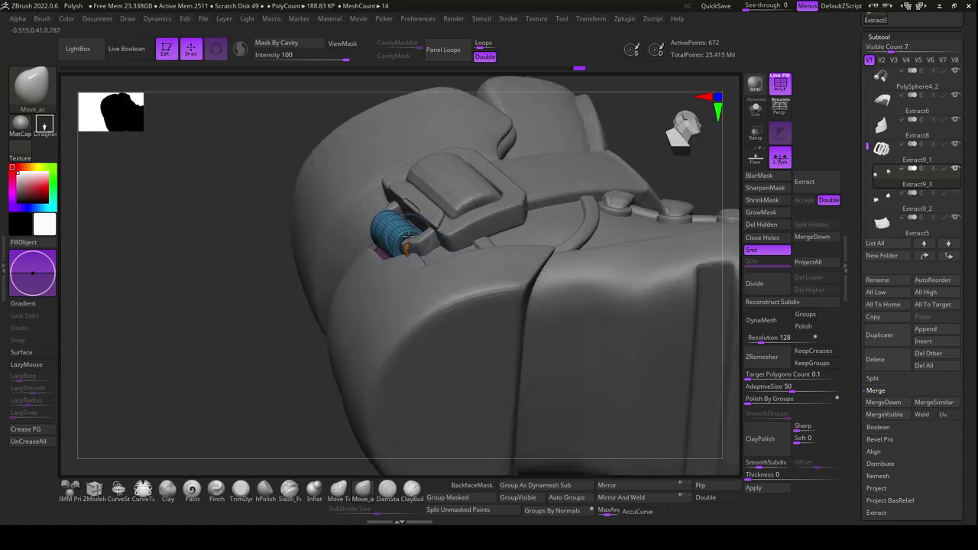
mouse_move(300, 366)
mouse_down()
mouse_move(301, 415)
mouse_move(326, 399)
mouse_up()
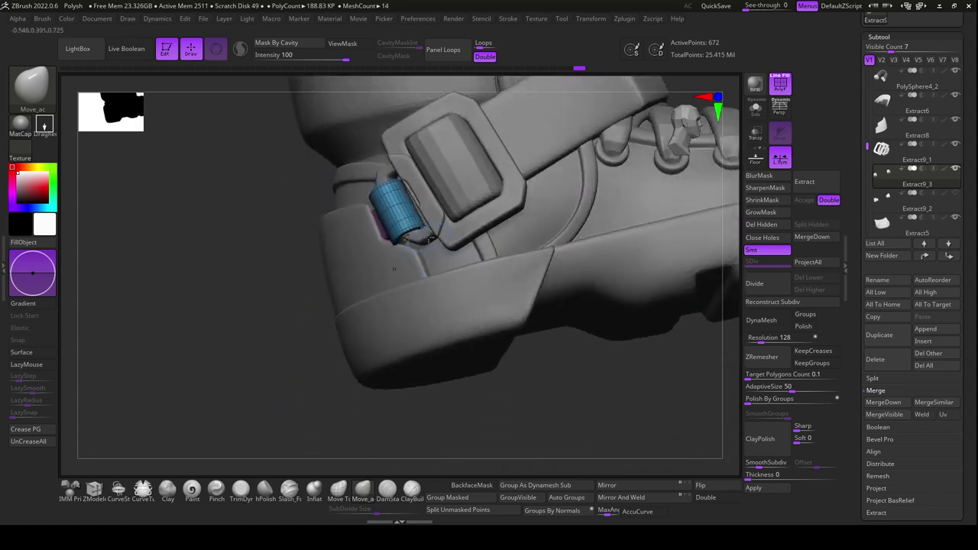
mouse_move(520, 405)
mouse_down()
mouse_move(530, 406)
mouse_move(535, 390)
mouse_move(548, 414)
mouse_move(598, 364)
mouse_move(530, 406)
mouse_up()
mouse_move(580, 375)
mouse_down()
mouse_move(636, 366)
mouse_move(604, 419)
mouse_move(548, 397)
mouse_move(595, 373)
mouse_move(651, 369)
mouse_move(637, 383)
mouse_move(643, 394)
mouse_move(627, 367)
mouse_move(489, 383)
mouse_up()
On the Extract5 sole, insert an IMM cylinder at the toe, split it off and solo it
alt+click(488, 383)
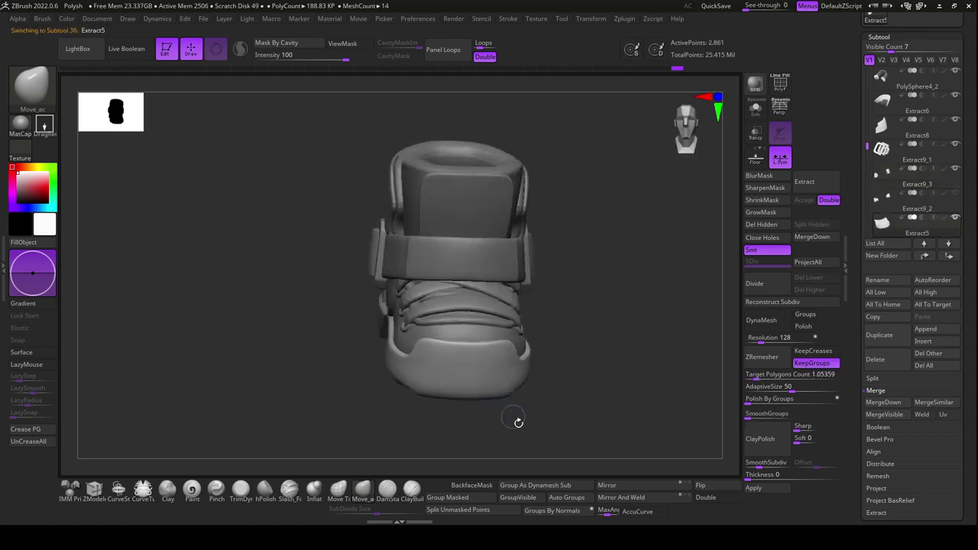
click(789, 77)
drag(641, 368, 634, 389)
click(69, 492)
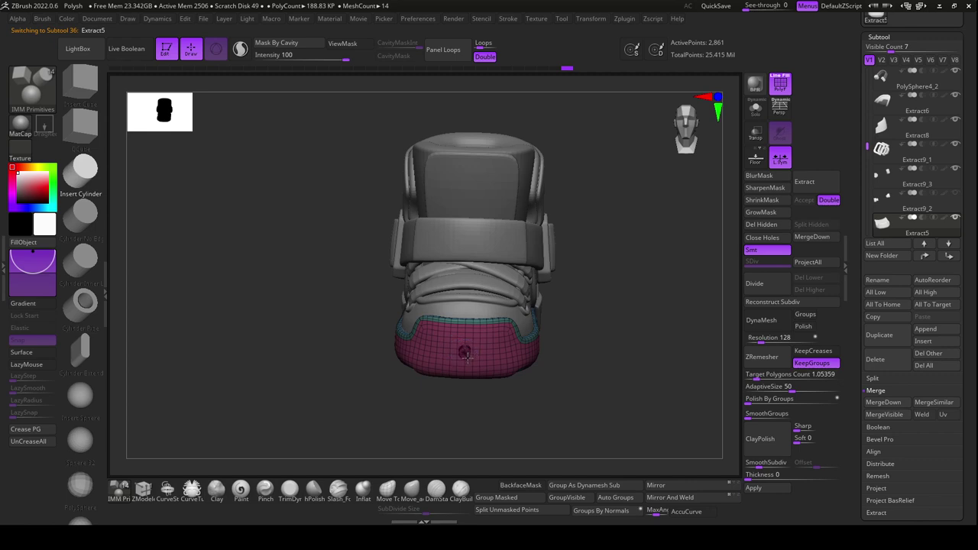
drag(469, 369, 464, 388)
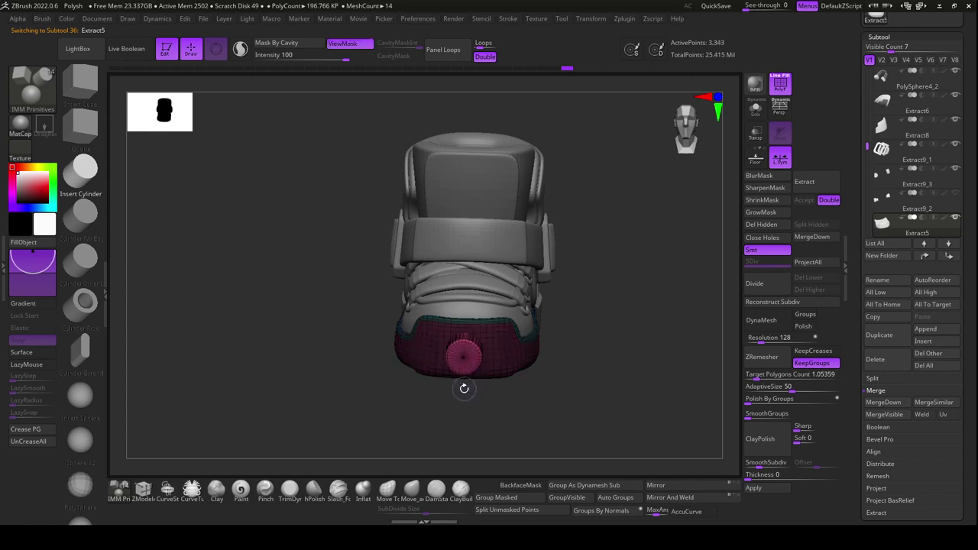
click(507, 510)
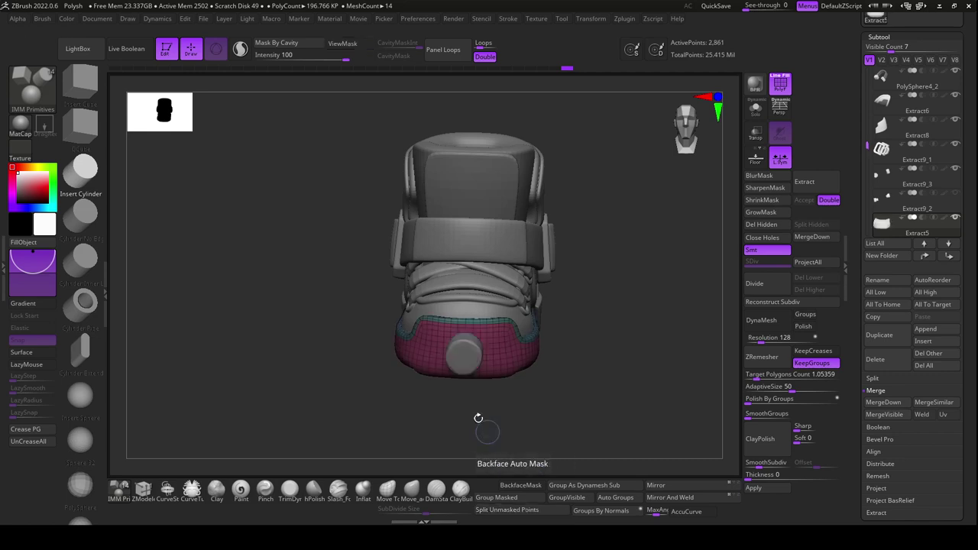
click(755, 108)
mouse_move(657, 345)
mouse_down()
mouse_move(622, 397)
mouse_move(600, 396)
mouse_move(459, 443)
mouse_up()
Remove edge rings from the cylinder to taper it into a cone, then extrude its polygroup
click(143, 490)
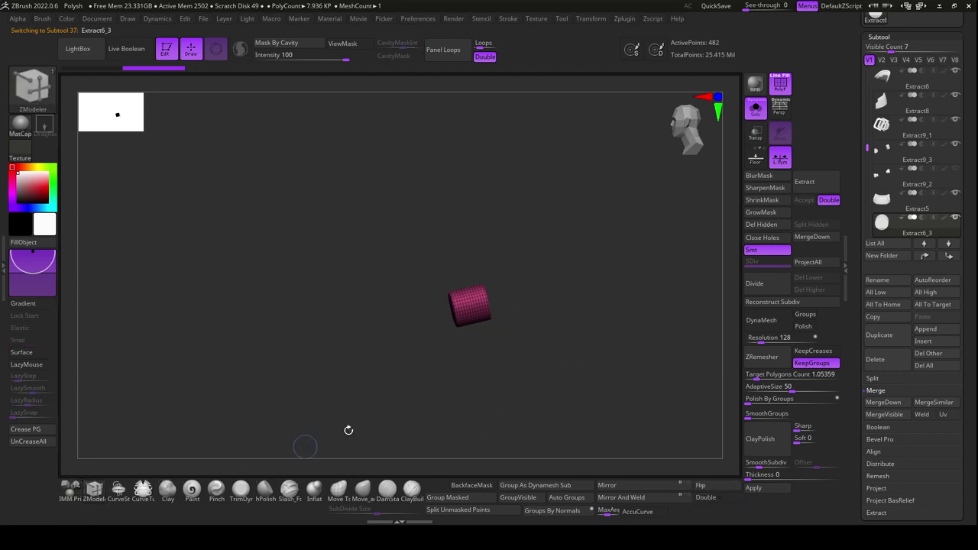
drag(347, 430, 442, 386)
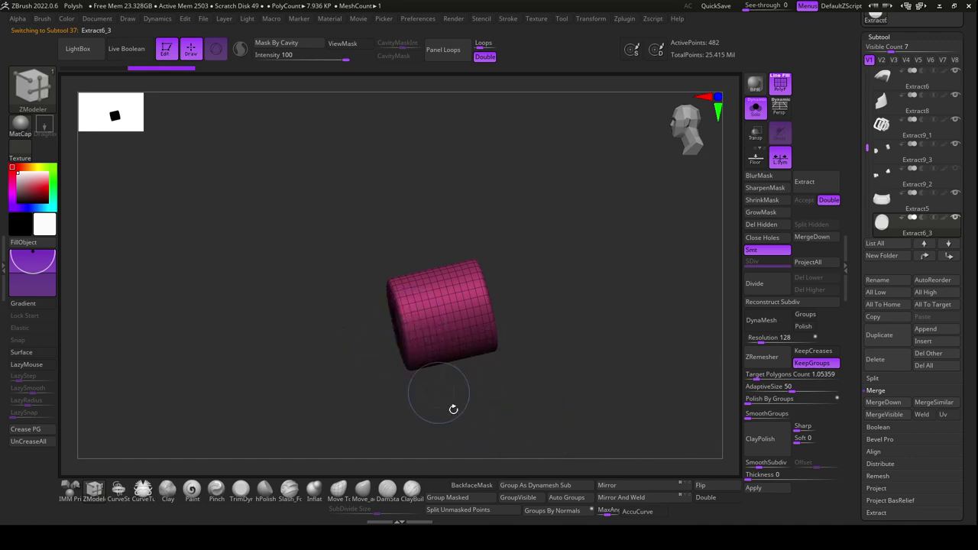
mouse_move(634, 419)
shift+mouse_down()
mouse_move(643, 425)
mouse_move(604, 426)
mouse_move(596, 408)
shift+mouse_up()
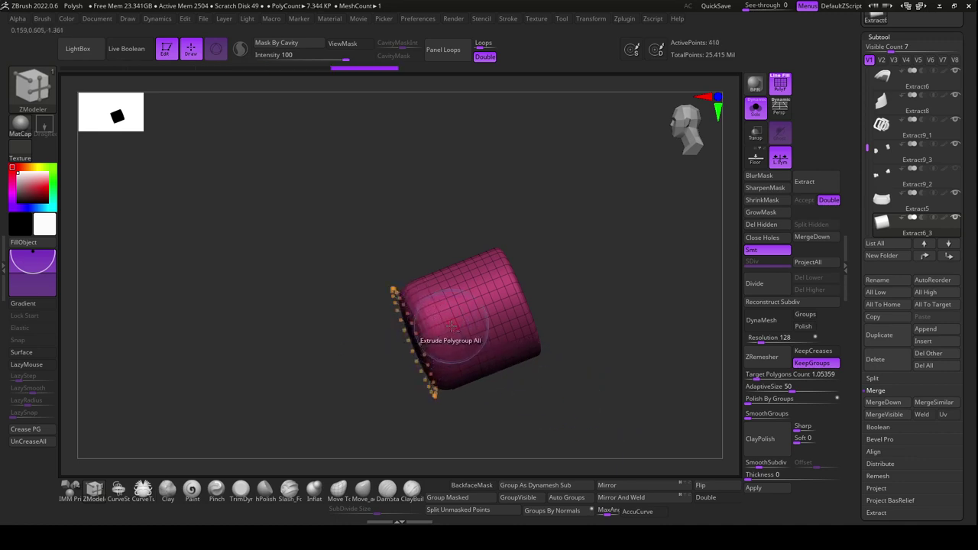
key(ctrl+shift+z)
key(ctrl+shift+z)
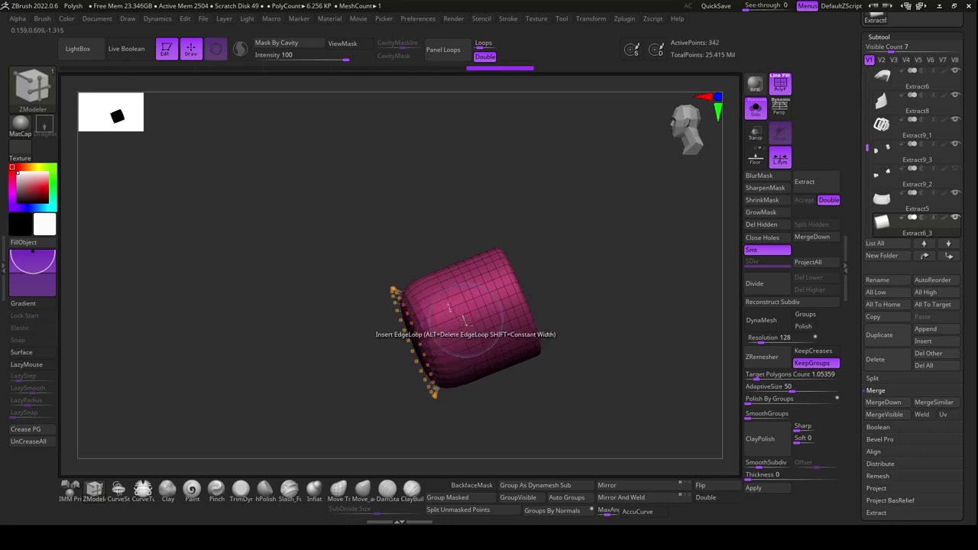
key(ctrl+shift+z)
key(ctrl+z)
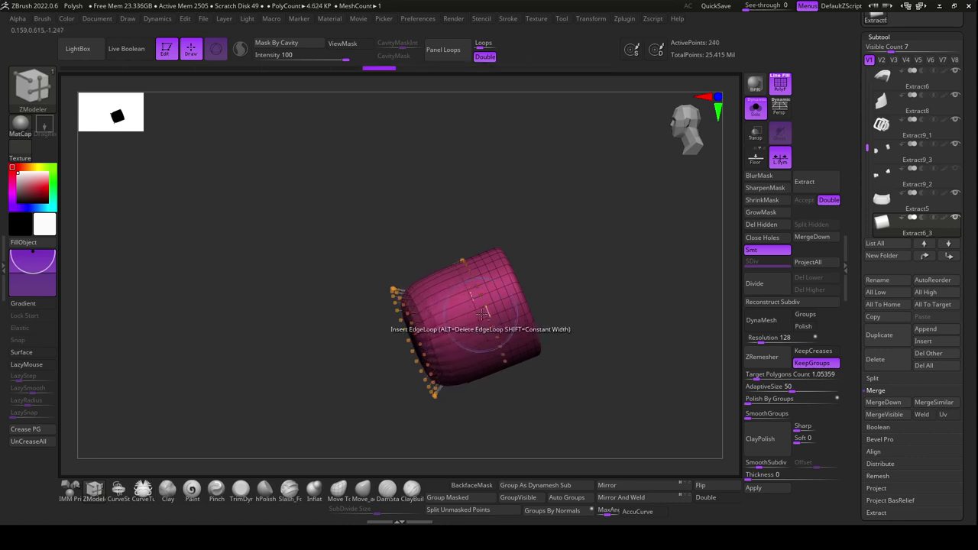
key(ctrl+shift+z)
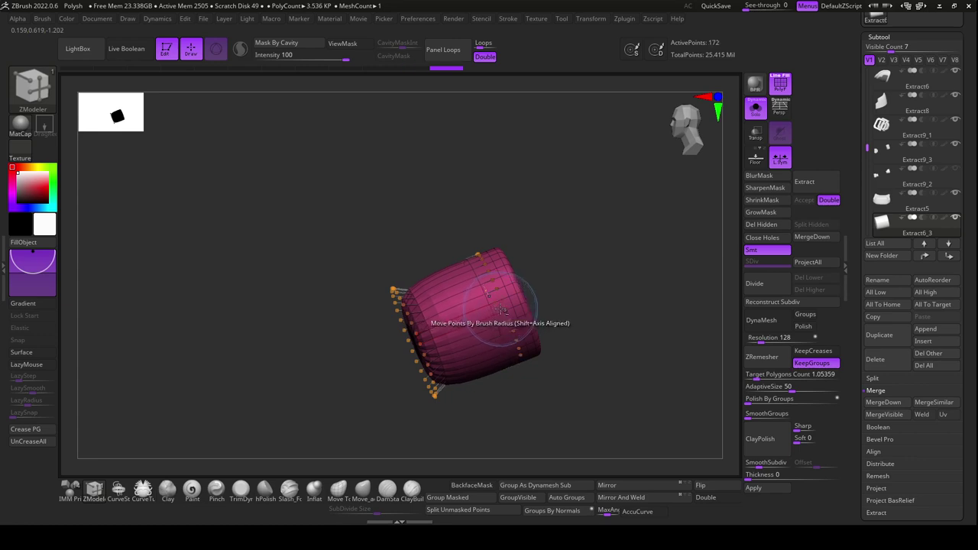
key(ctrl+shift+z)
key(ctrl+shift+z)
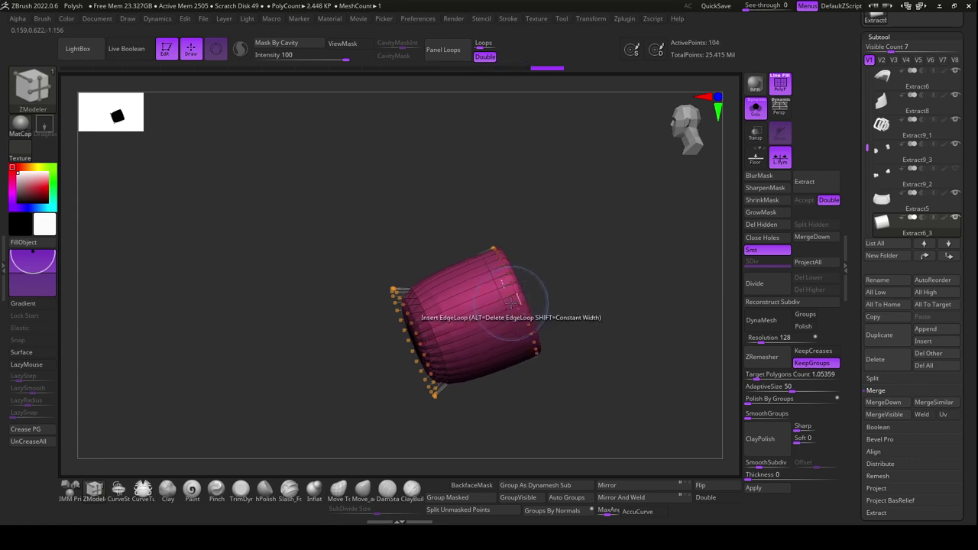
drag(474, 365, 552, 404)
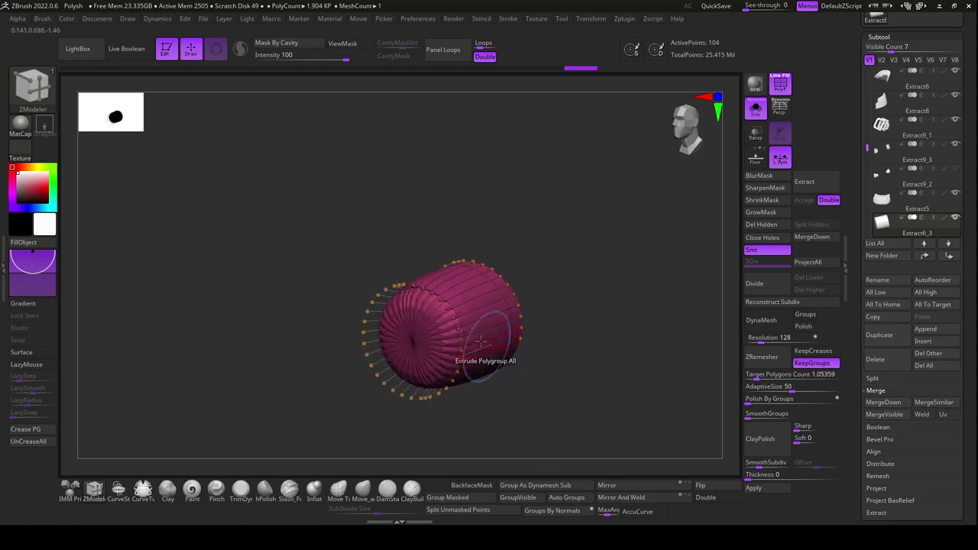
key(ctrl+shift+z)
drag(489, 393, 489, 411)
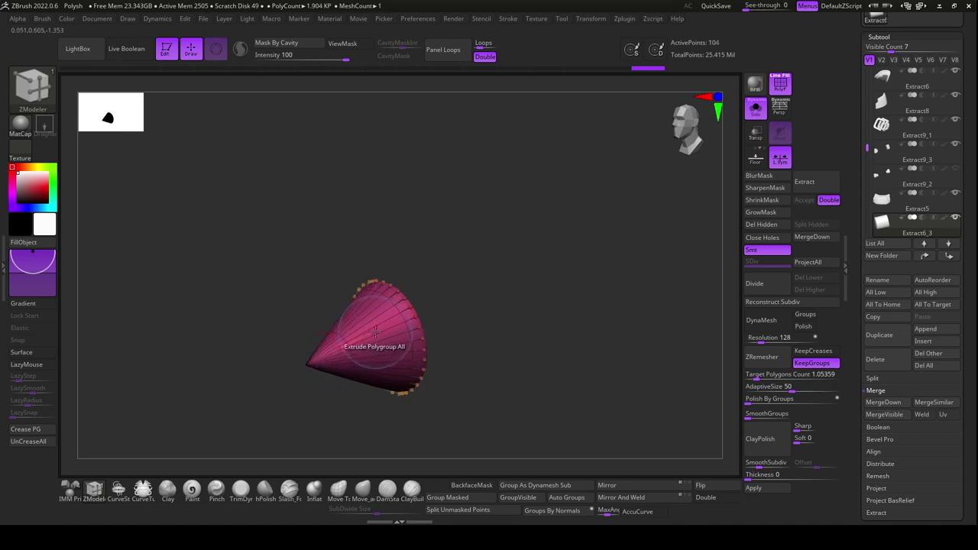
click(377, 334)
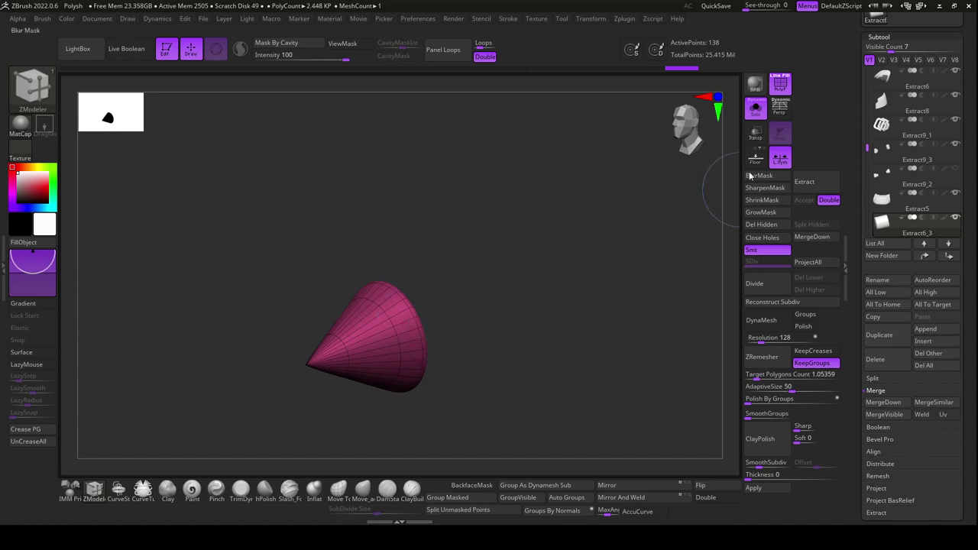
Turn off Solo, scale the cone down to spike size and sink it into the toe
click(758, 110)
mouse_move(627, 411)
shift+mouse_down()
mouse_move(671, 394)
mouse_move(660, 388)
shift+mouse_up()
key(r)
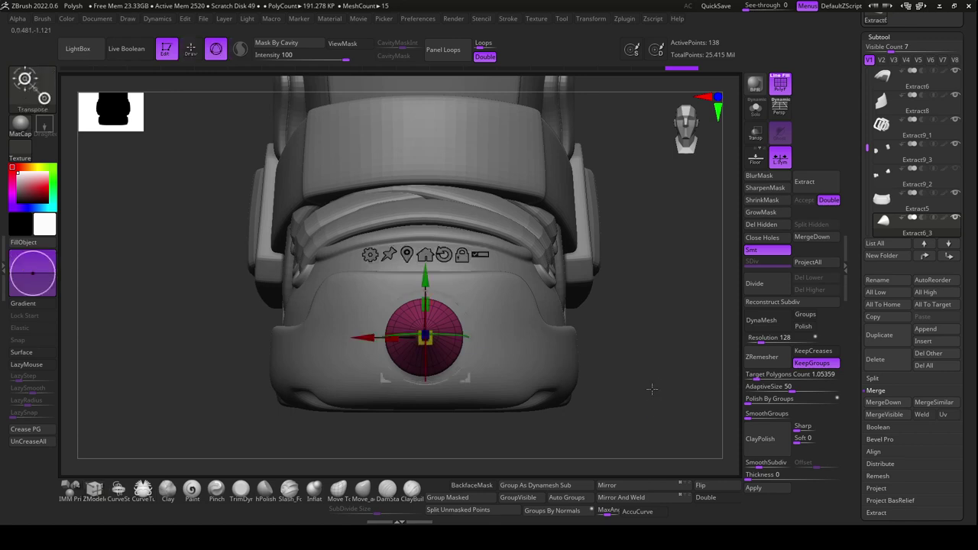
drag(425, 339, 425, 337)
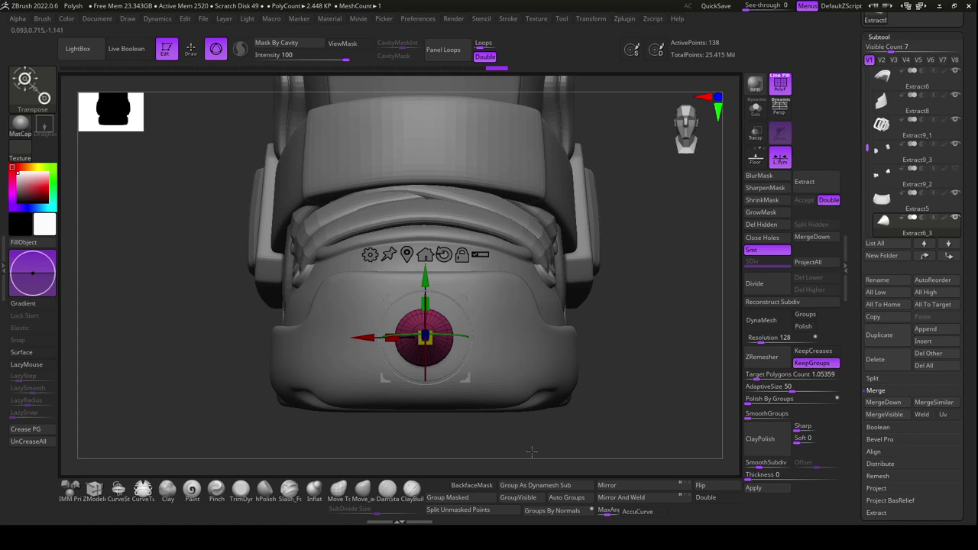
mouse_move(642, 428)
mouse_down()
mouse_move(559, 441)
mouse_move(568, 439)
mouse_move(455, 334)
mouse_move(498, 325)
mouse_up()
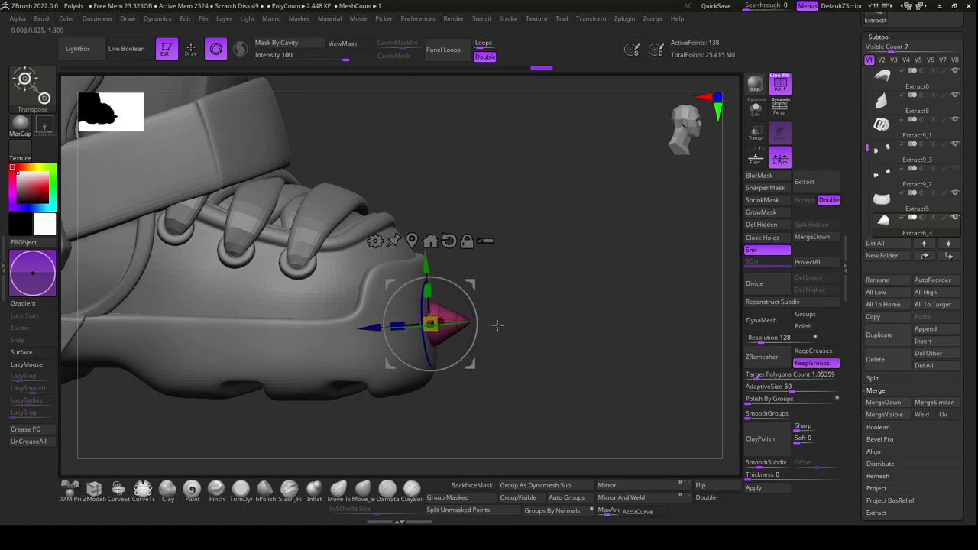
drag(370, 328, 369, 329)
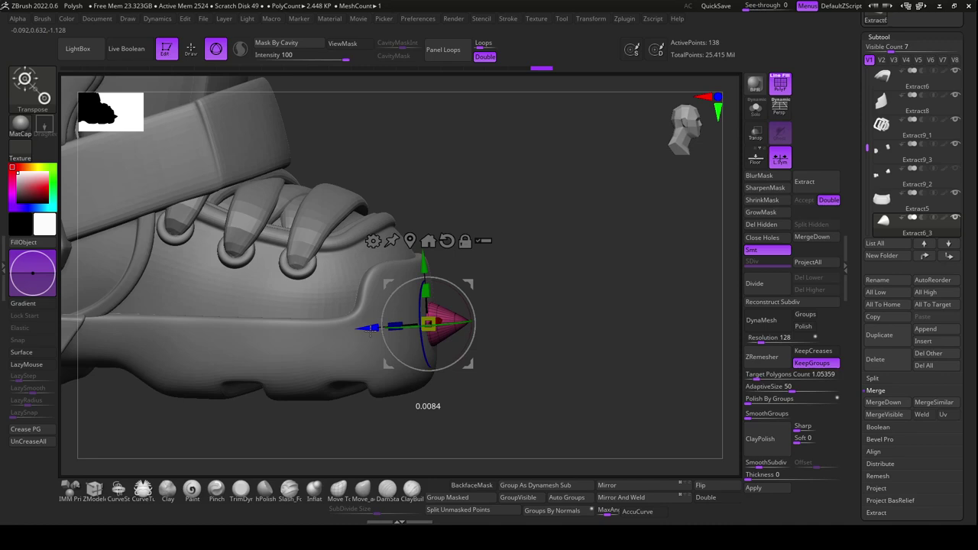
Duplicate the spike sideways along X and raise the pair slightly on the toe
mouse_move(563, 382)
mouse_down()
mouse_move(539, 415)
mouse_move(559, 429)
mouse_up()
ctrl+drag(509, 324, 440, 325)
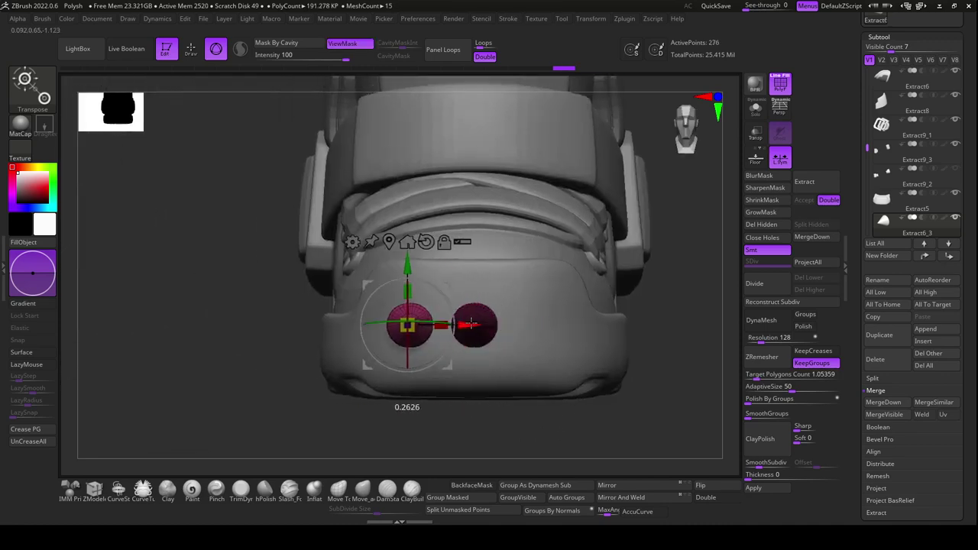
drag(535, 397, 403, 330)
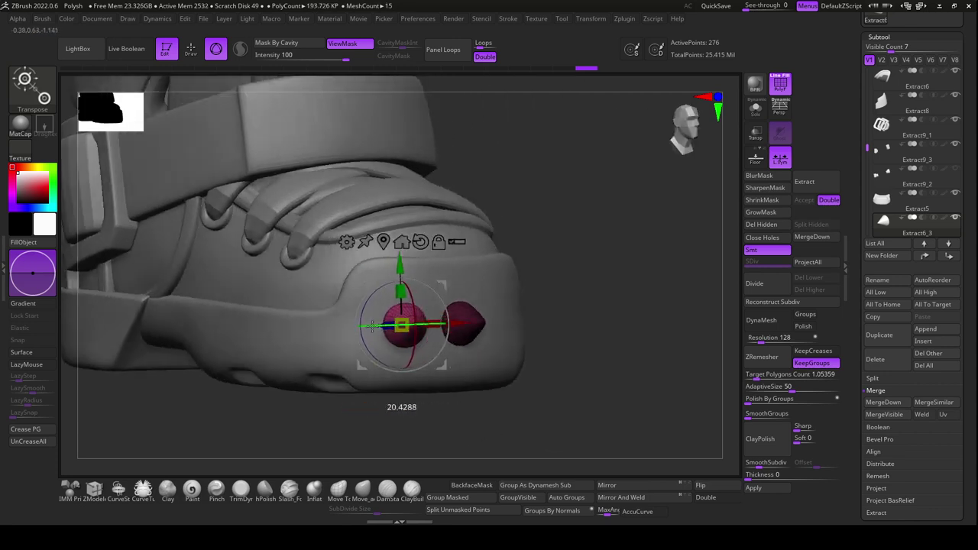
mouse_move(535, 359)
mouse_down()
mouse_move(545, 424)
mouse_move(398, 367)
mouse_up()
drag(386, 273, 378, 262)
drag(451, 292, 447, 294)
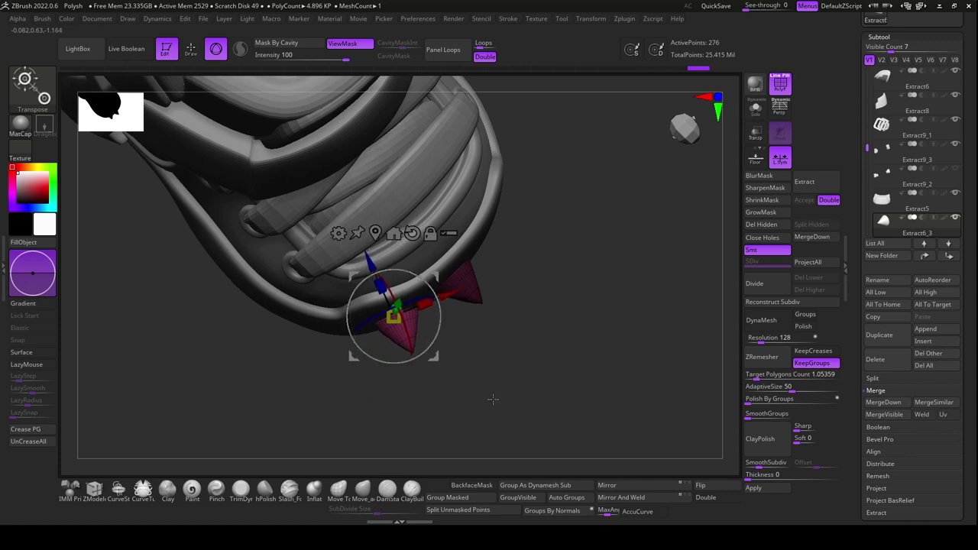
mouse_move(433, 330)
mouse_down()
mouse_move(476, 300)
mouse_move(566, 426)
mouse_up()
Mirror and weld the spike mesh to add a third spike, then raise the row slightly
key(ctrl+h)
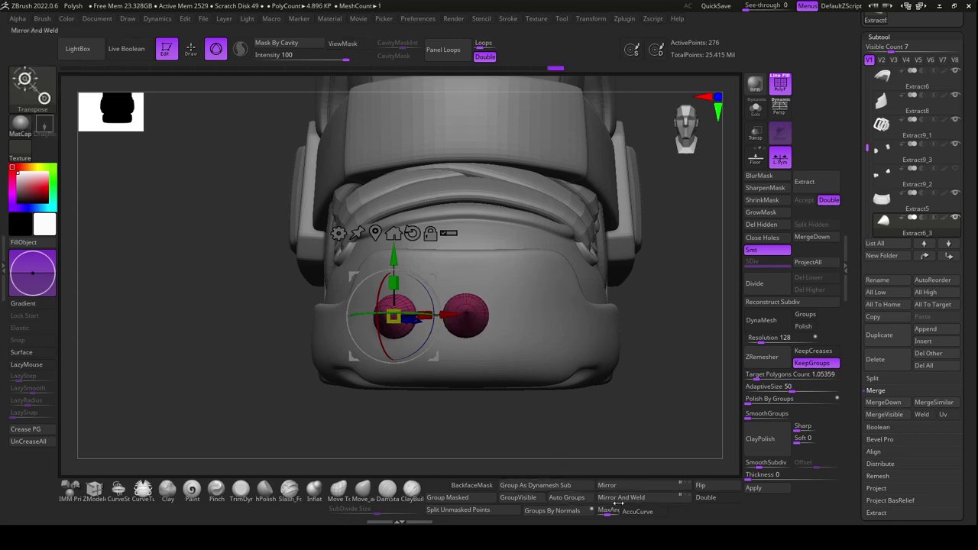
click(626, 486)
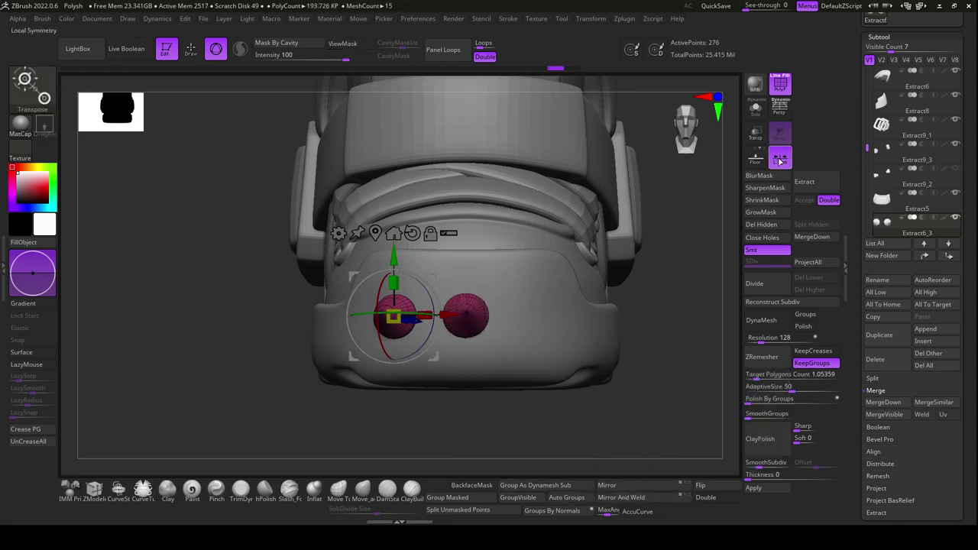
click(621, 498)
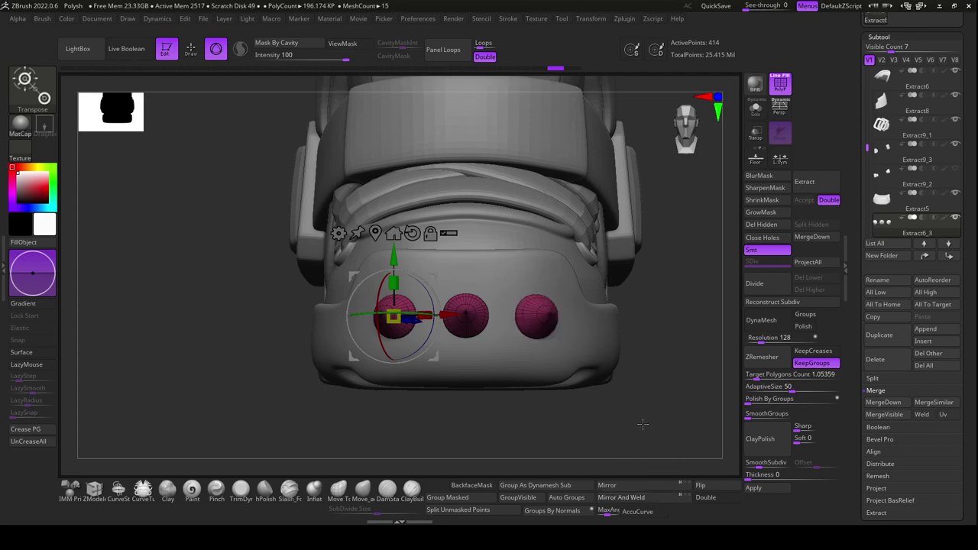
mouse_move(663, 420)
mouse_down()
mouse_move(661, 456)
mouse_move(652, 399)
mouse_up()
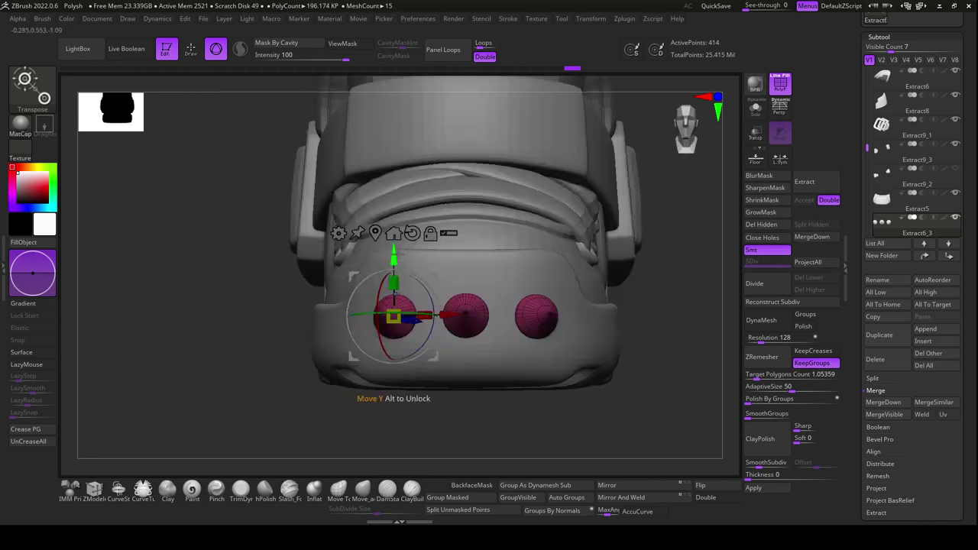
drag(396, 253, 397, 243)
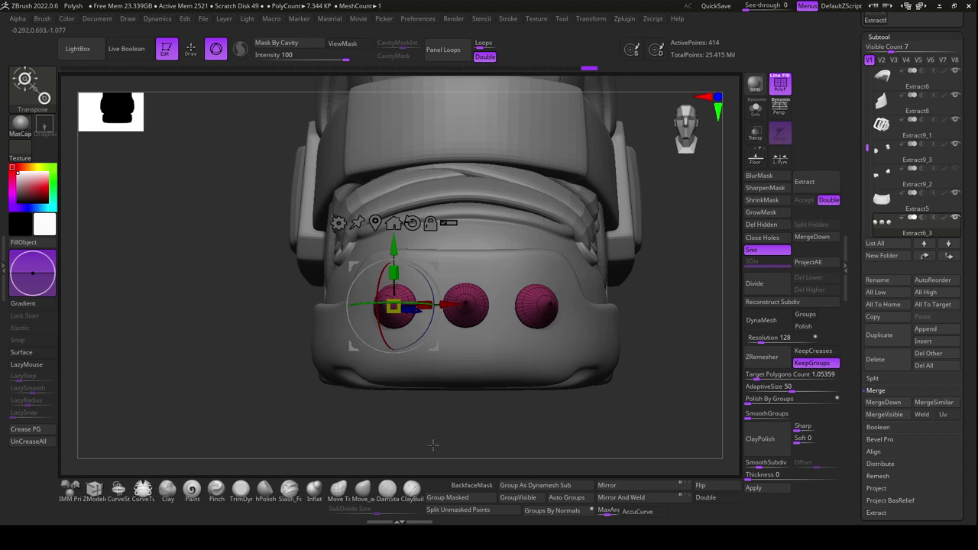
Lasso-mask the middle spike and shift the unmasked spikes sideways for even spacing
key(ctrl)
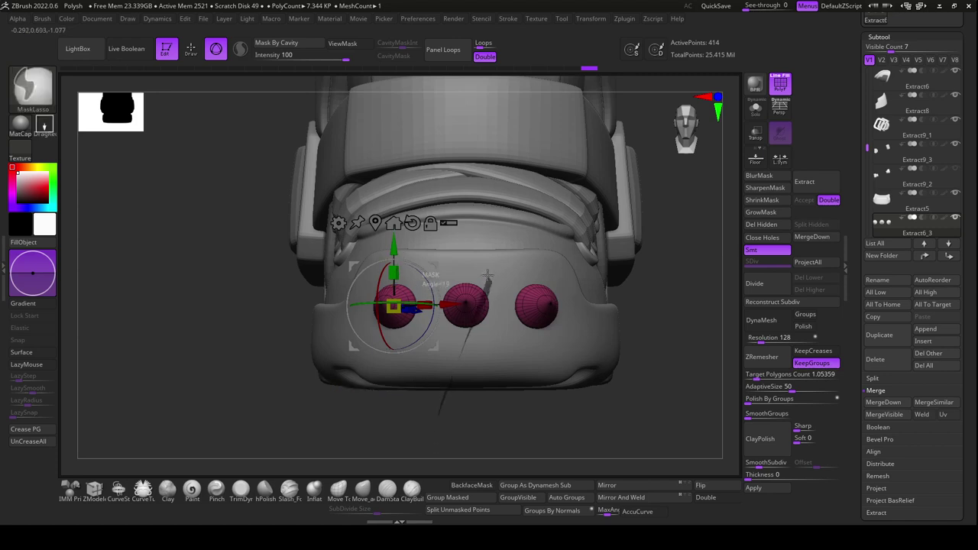
ctrl+drag(474, 325, 439, 413)
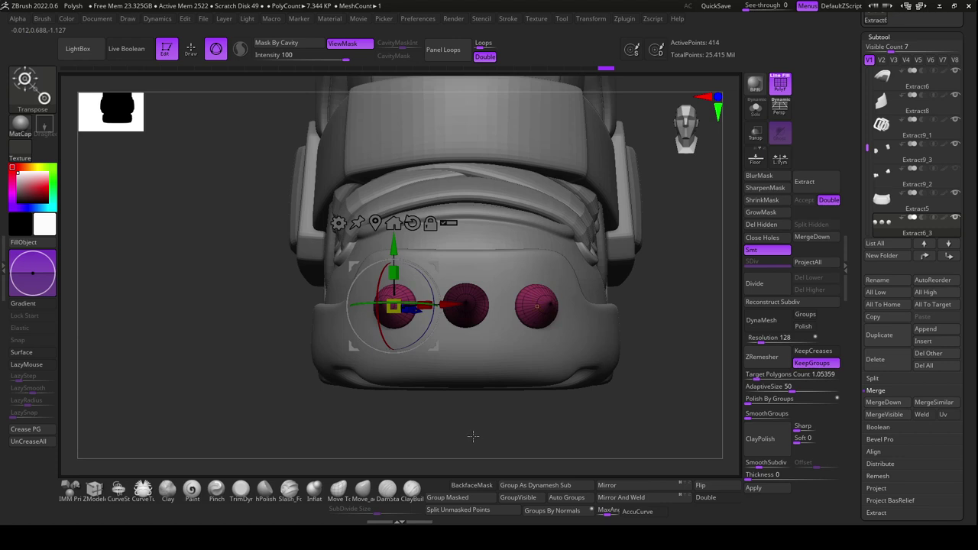
key(ctrl)
ctrl+drag(499, 330, 432, 252)
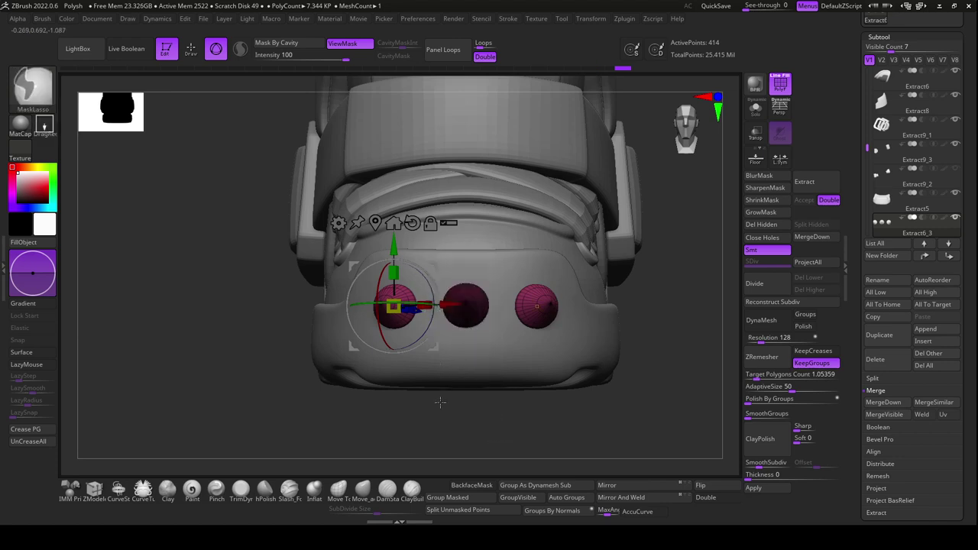
drag(443, 306, 443, 307)
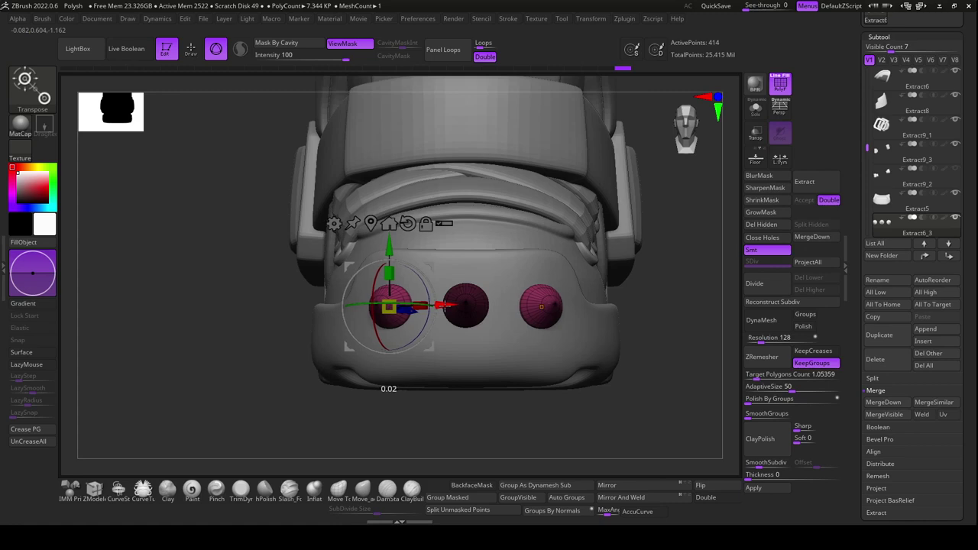
Tilt the left spike outward along the toe edge, then return to sculpting
drag(636, 369, 642, 408)
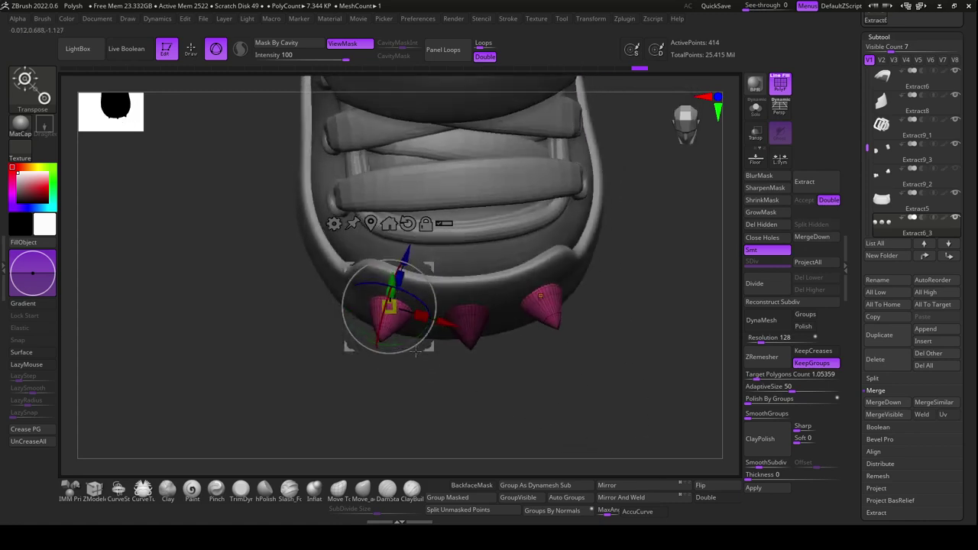
mouse_move(417, 340)
mouse_down()
mouse_move(434, 335)
mouse_move(417, 337)
mouse_up()
mouse_move(464, 400)
mouse_down()
mouse_move(450, 250)
mouse_move(551, 243)
mouse_move(415, 321)
mouse_move(434, 309)
mouse_up()
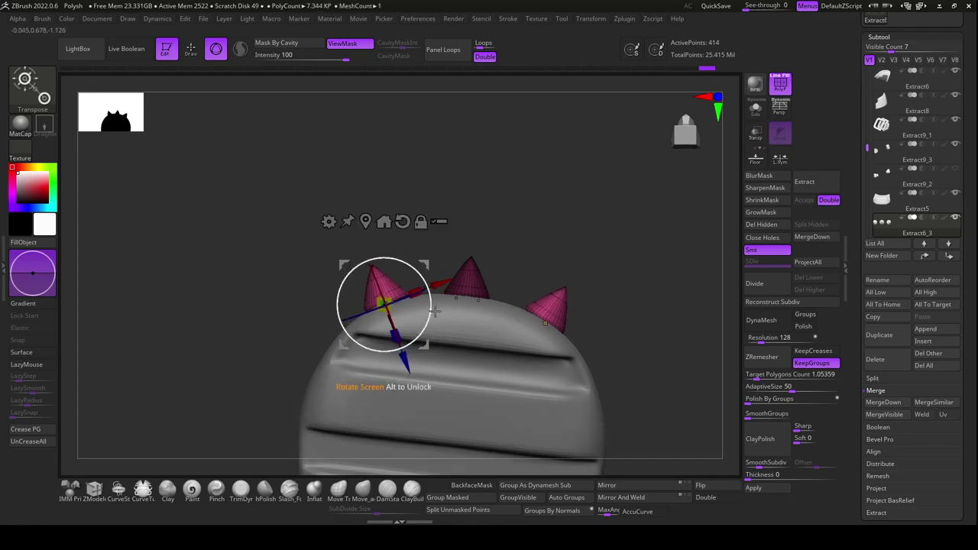
mouse_move(656, 240)
mouse_down()
mouse_move(648, 398)
mouse_move(701, 314)
mouse_move(679, 390)
mouse_up()
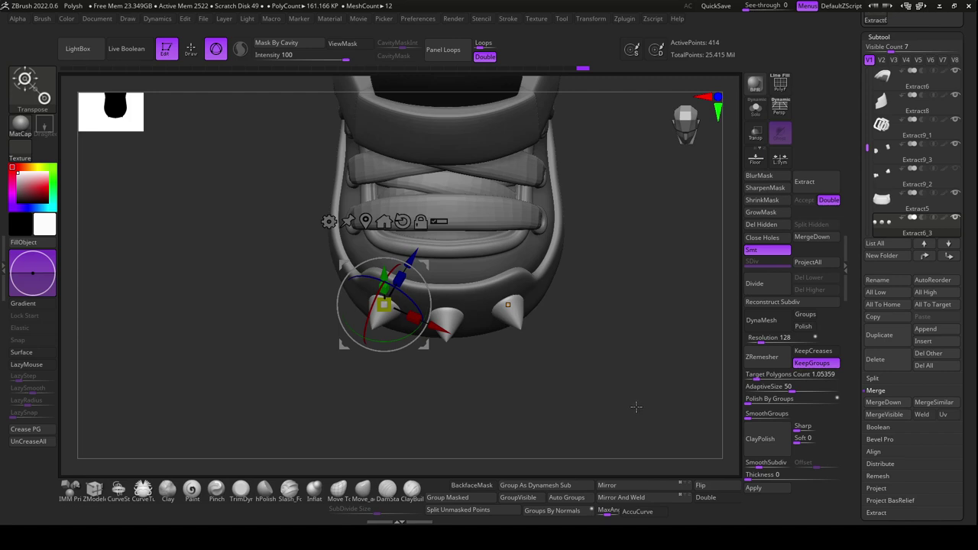
drag(623, 404, 624, 441)
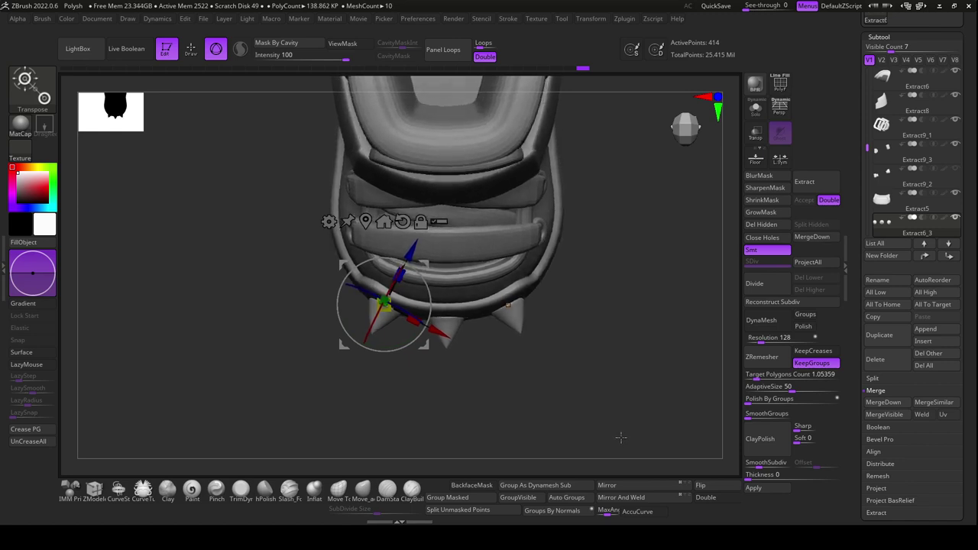
key(q)
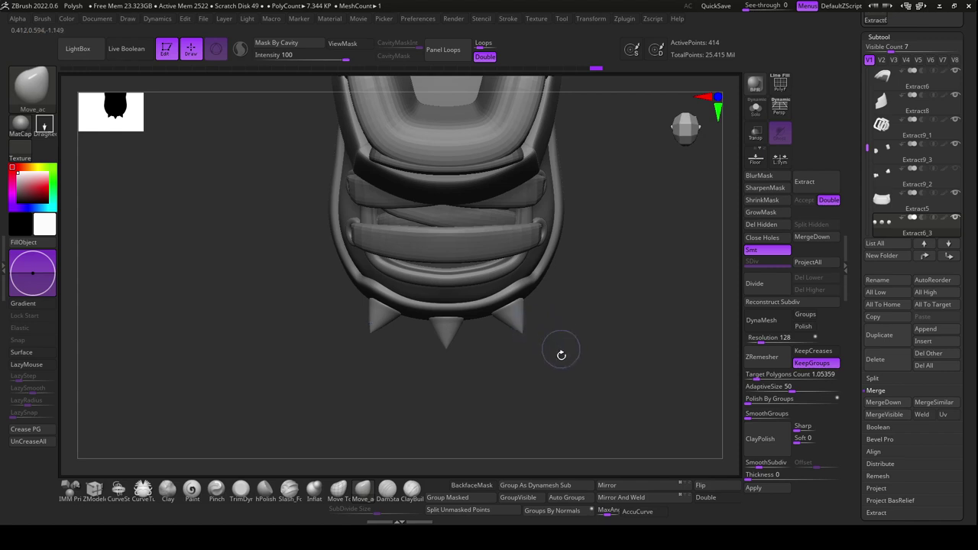
mouse_move(561, 355)
mouse_down()
mouse_move(560, 279)
mouse_move(597, 206)
mouse_up()
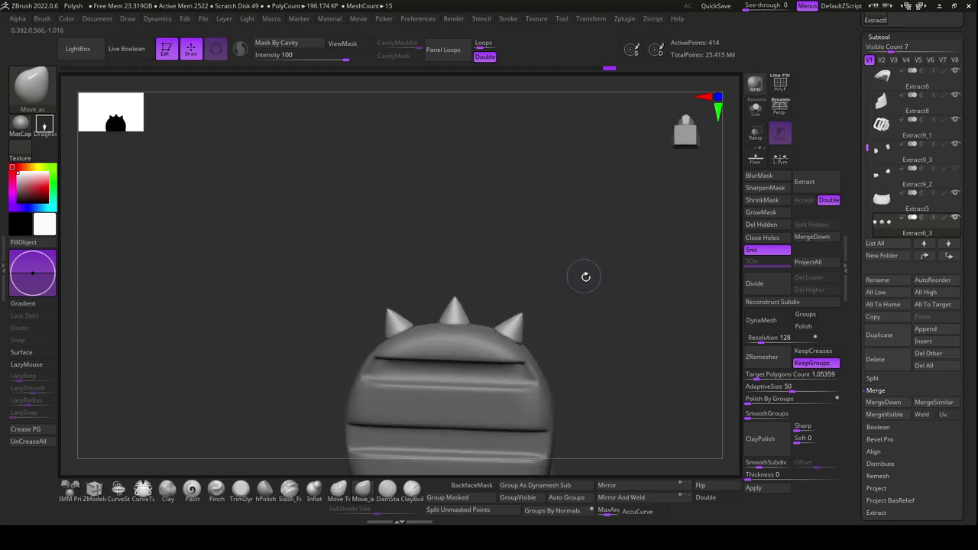
mouse_move(585, 277)
mouse_down()
mouse_move(568, 415)
mouse_move(527, 418)
mouse_move(560, 433)
mouse_move(533, 405)
mouse_move(509, 420)
mouse_move(553, 405)
mouse_move(522, 432)
mouse_move(486, 356)
mouse_up()
Make the Extract11 strap piece active and subdivide it twice for more detail
alt+click(462, 309)
drag(565, 375, 614, 415)
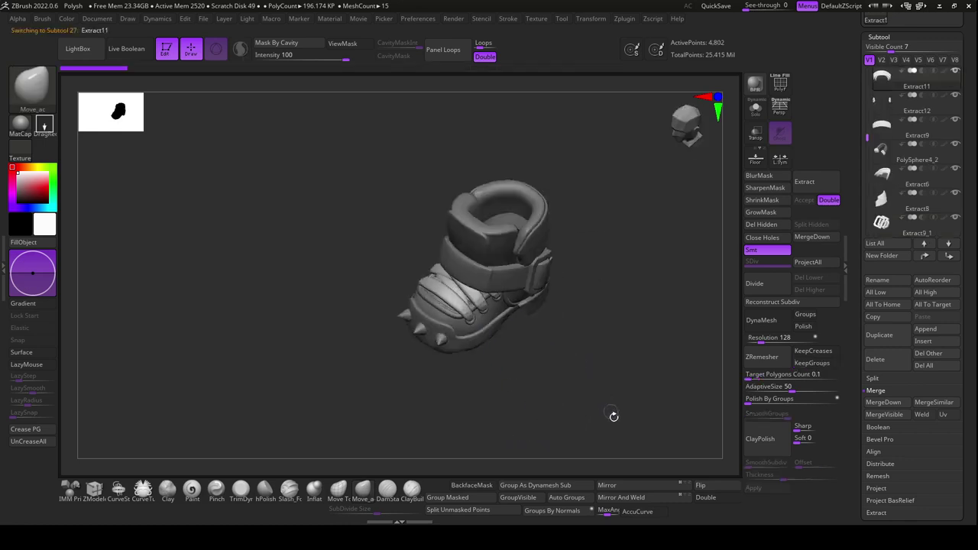
click(761, 289)
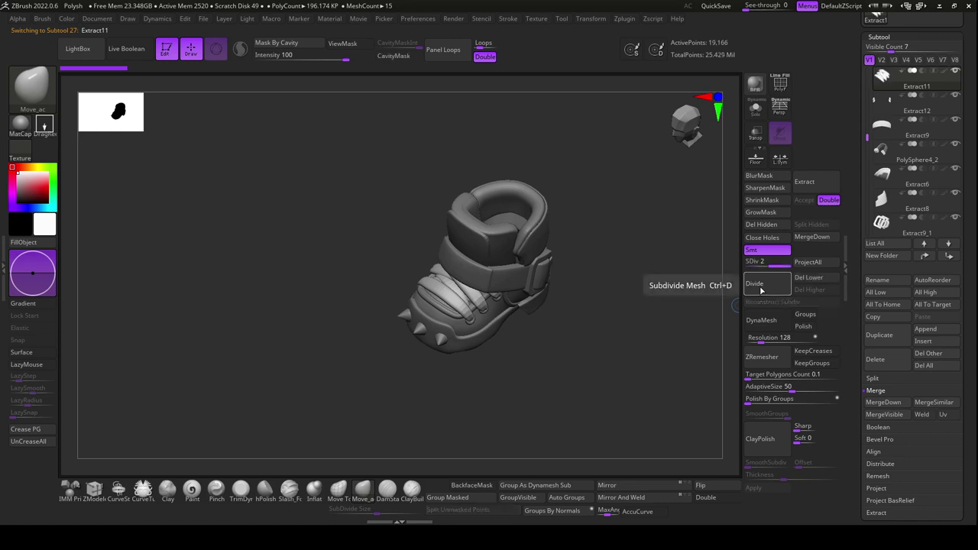
click(762, 289)
click(761, 289)
click(387, 489)
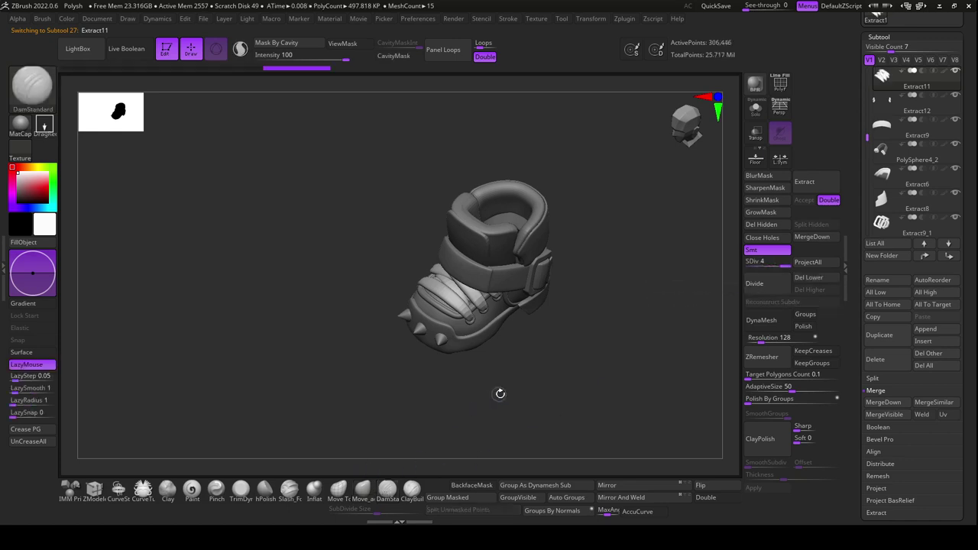
drag(502, 393, 528, 365)
drag(558, 425, 557, 404)
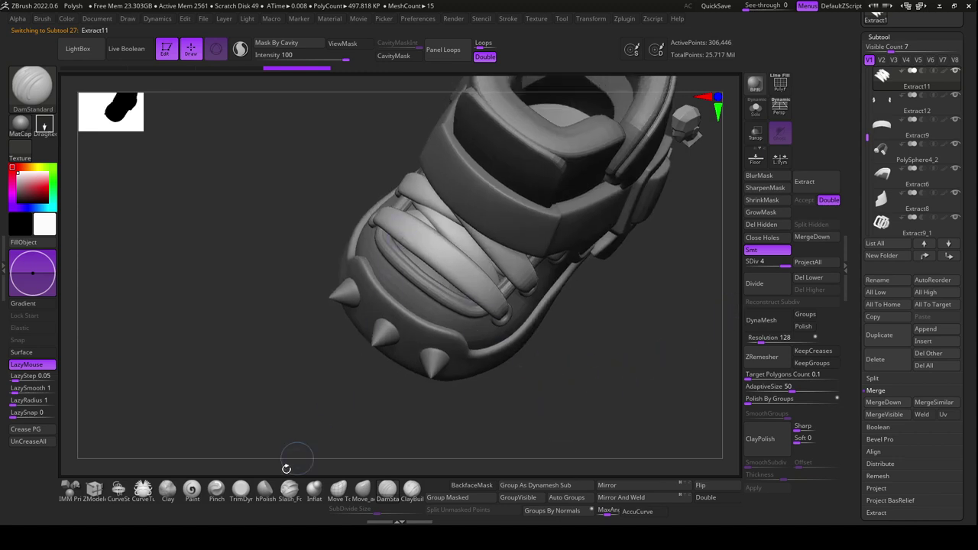
With the Slash brush and Shift-smoothing, carve crease lines along the toe strap
click(289, 491)
drag(448, 440, 512, 427)
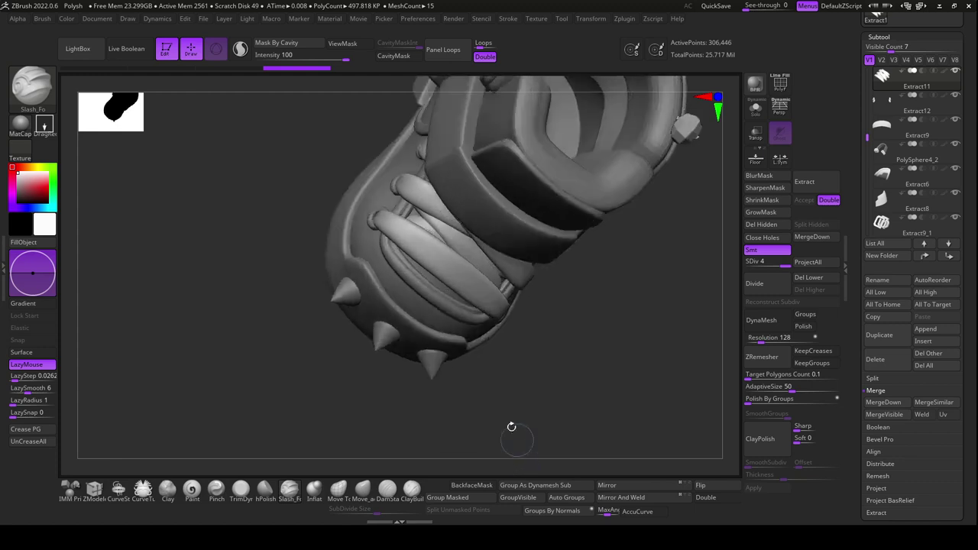
drag(377, 216, 474, 334)
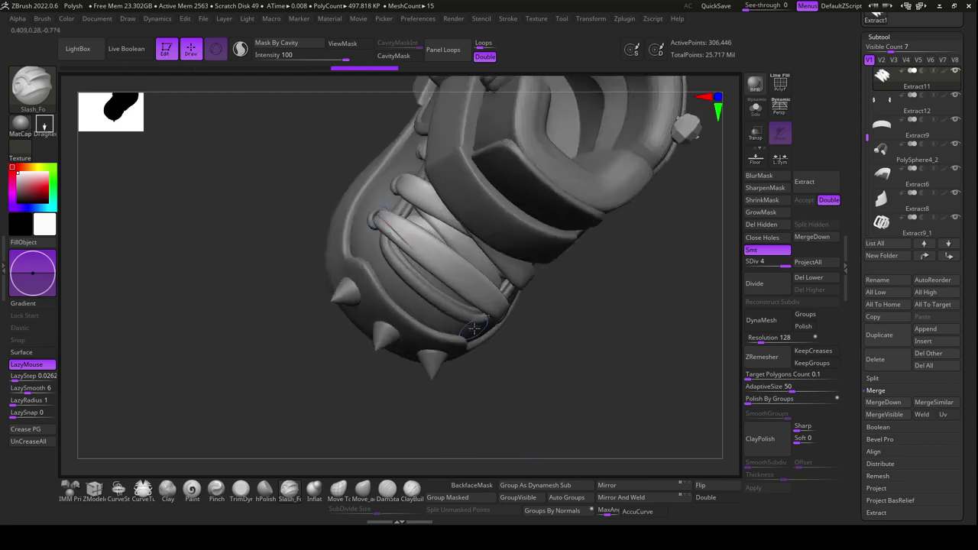
mouse_move(557, 376)
mouse_down()
mouse_move(485, 292)
mouse_move(417, 263)
mouse_move(425, 238)
mouse_up()
key(shift)
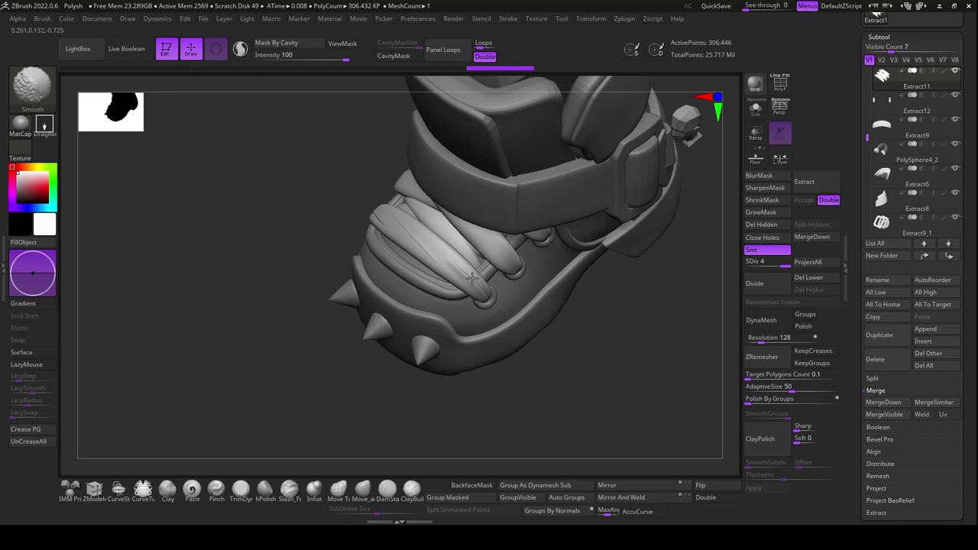
drag(386, 210, 592, 417)
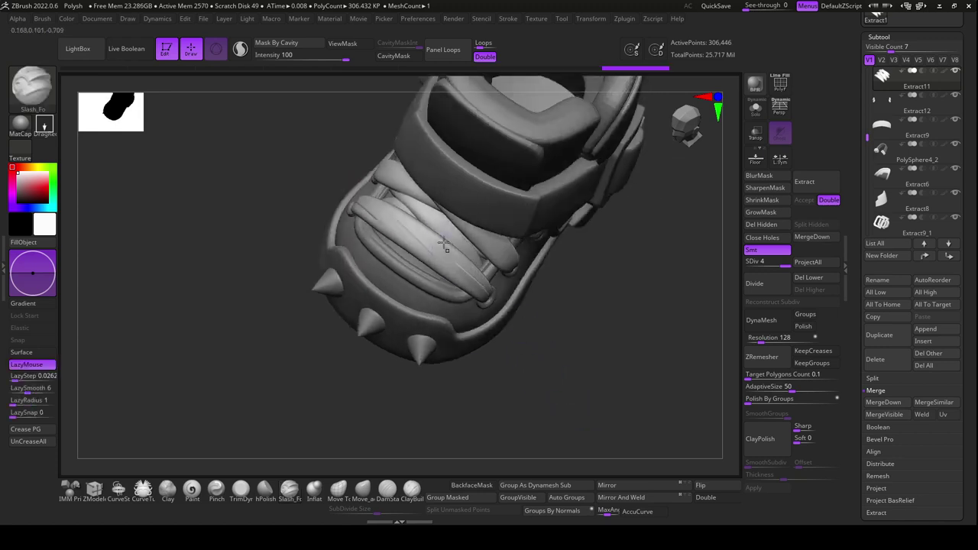
drag(421, 204, 489, 294)
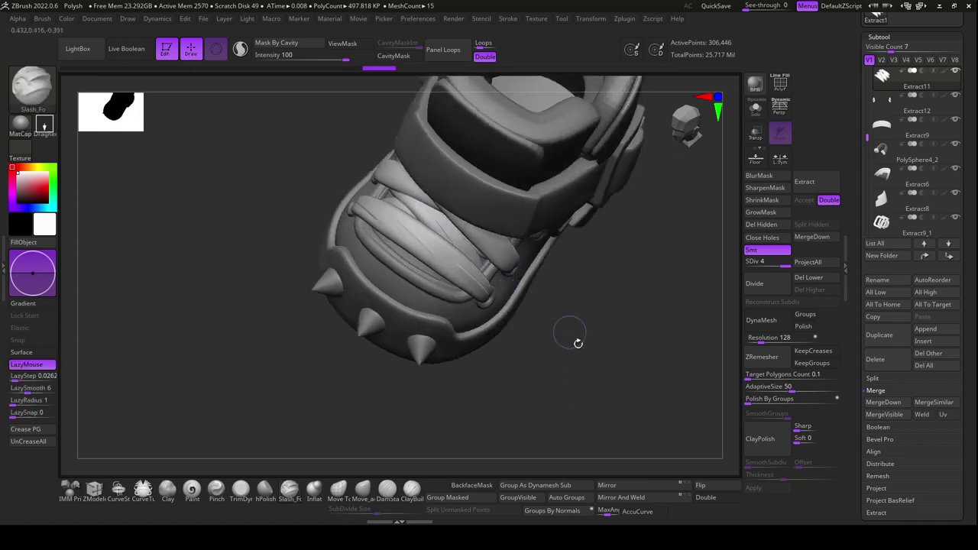
mouse_move(579, 343)
mouse_down()
mouse_move(489, 242)
mouse_move(511, 268)
mouse_up()
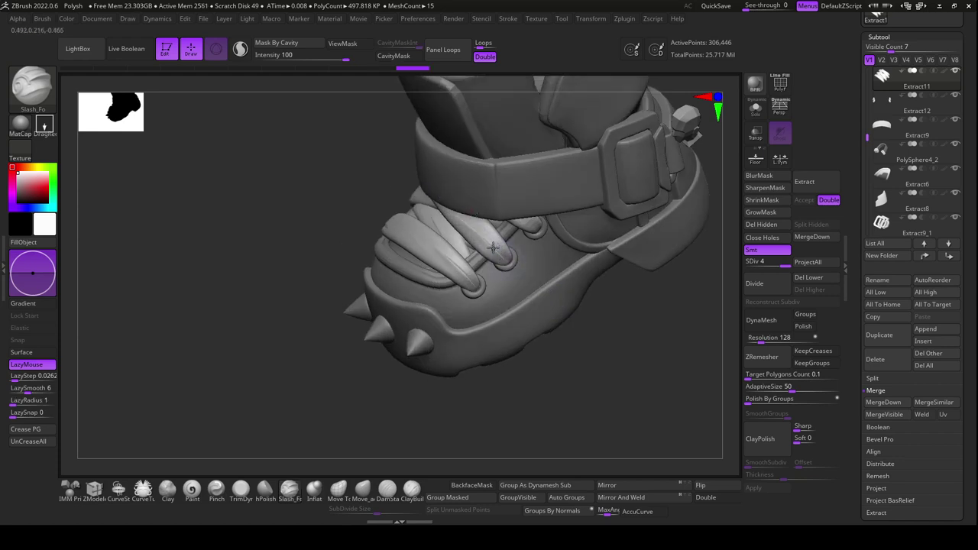
Shift-smooth the laces from several angles and carve a line along a lace strap
key(shift)
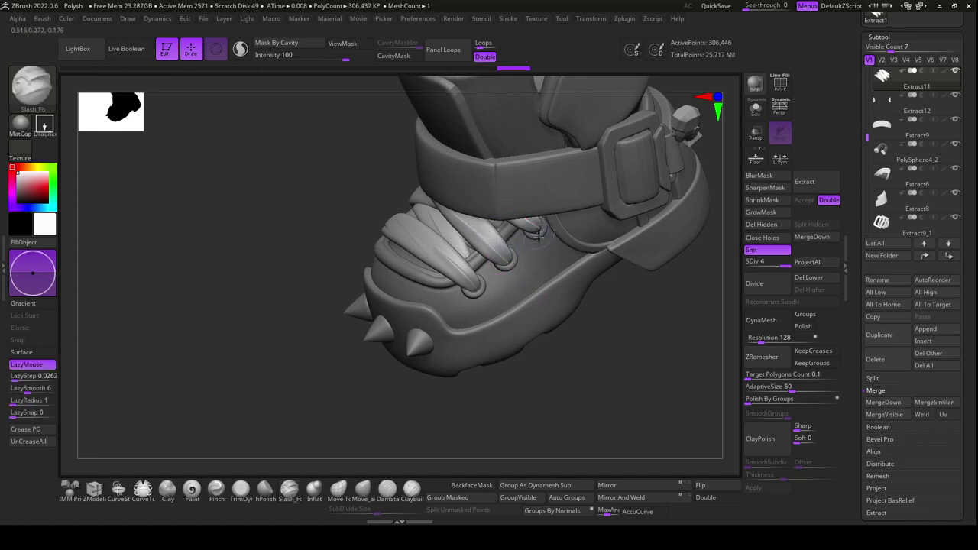
mouse_move(589, 366)
mouse_down()
mouse_move(576, 359)
mouse_move(581, 384)
mouse_up()
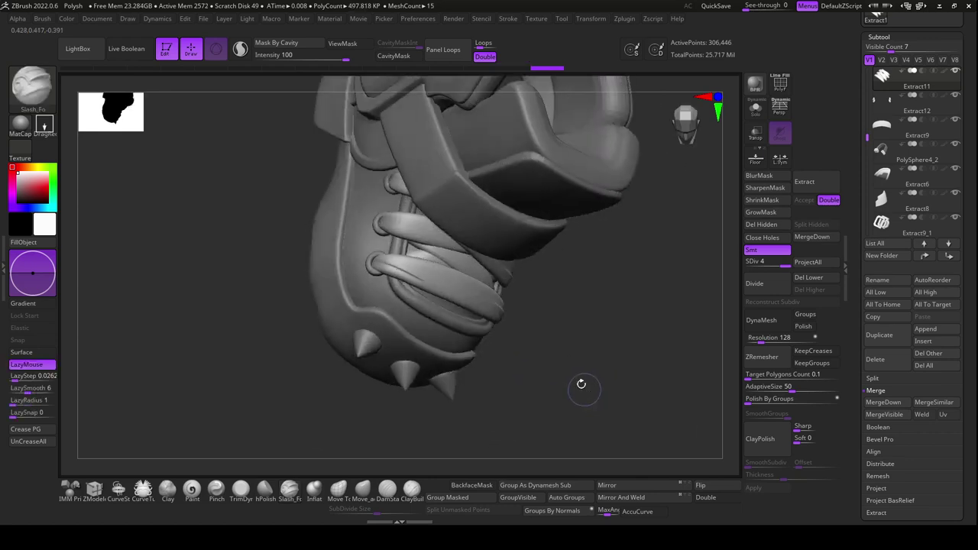
key(shift)
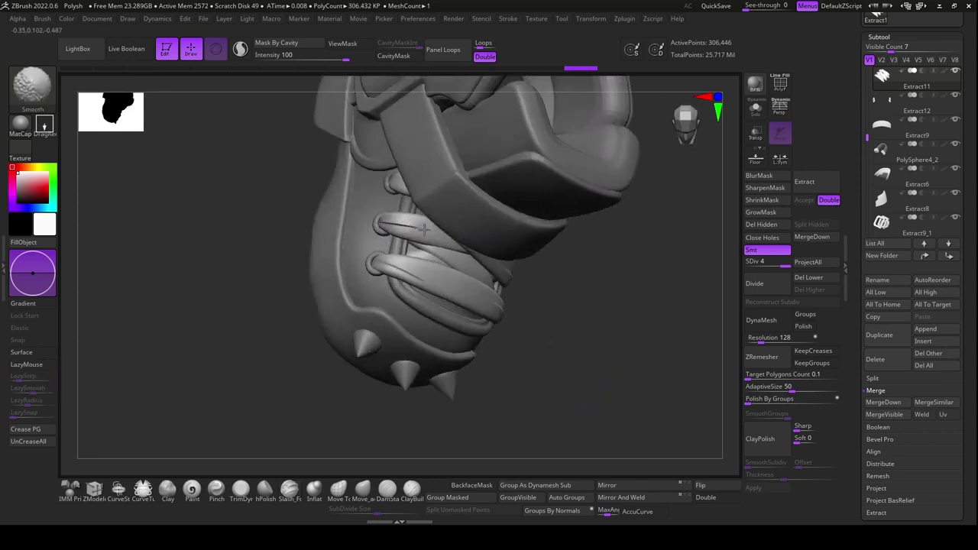
drag(570, 340, 585, 316)
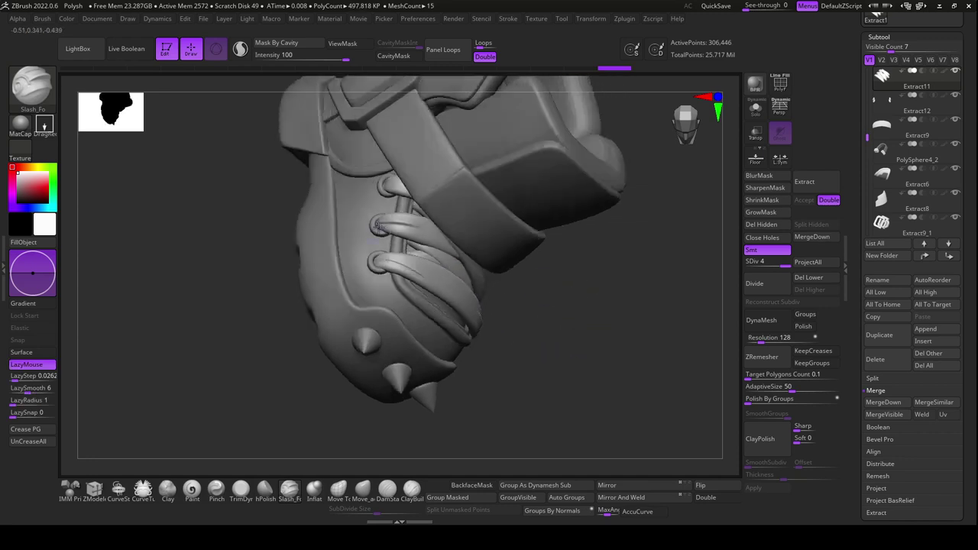
key(shift)
drag(394, 230, 431, 237)
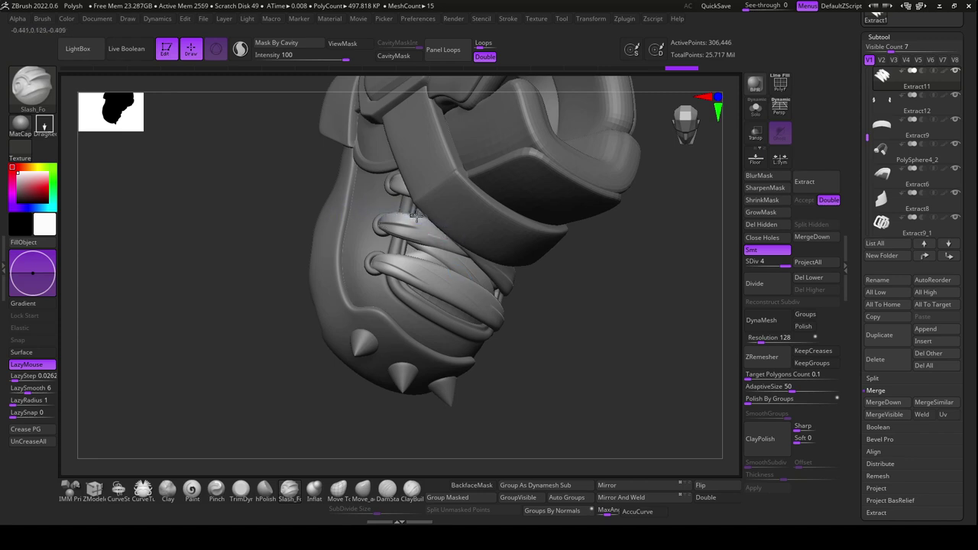
mouse_move(588, 335)
mouse_down()
mouse_move(609, 384)
mouse_move(407, 229)
mouse_up()
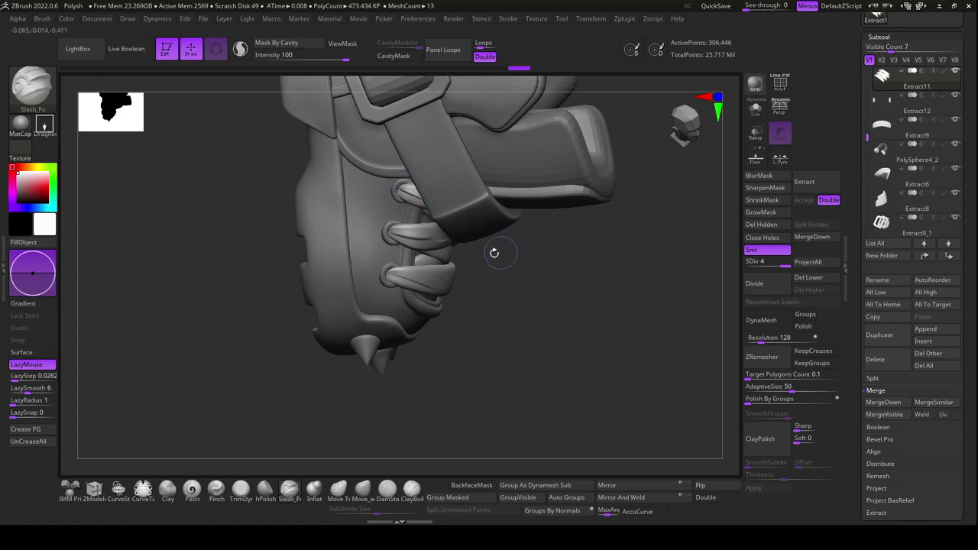
key(shift)
drag(545, 291, 595, 362)
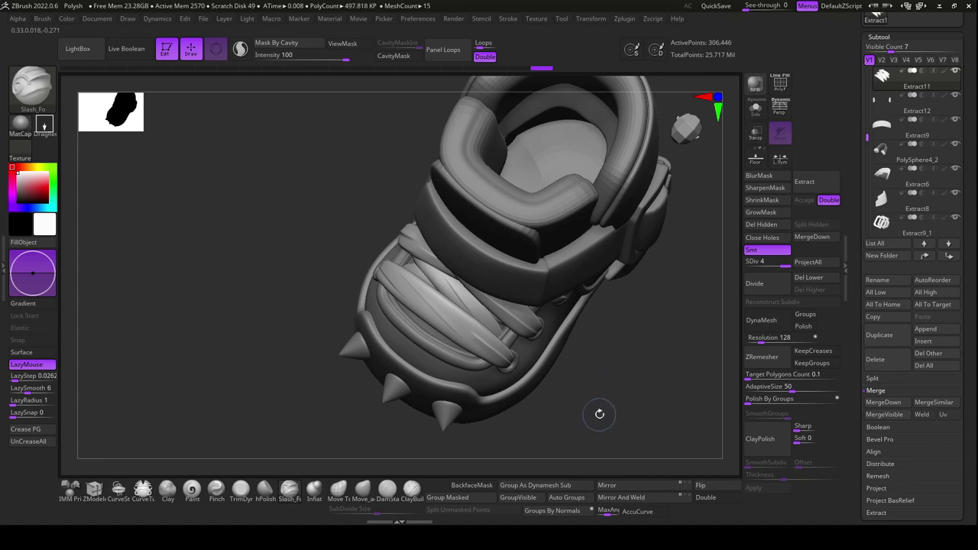
drag(601, 408, 455, 298)
Switch to DamStandard (B-D-S), adjust its brush settings and check the laces from several angles
key(b)
key(d)
key(s)
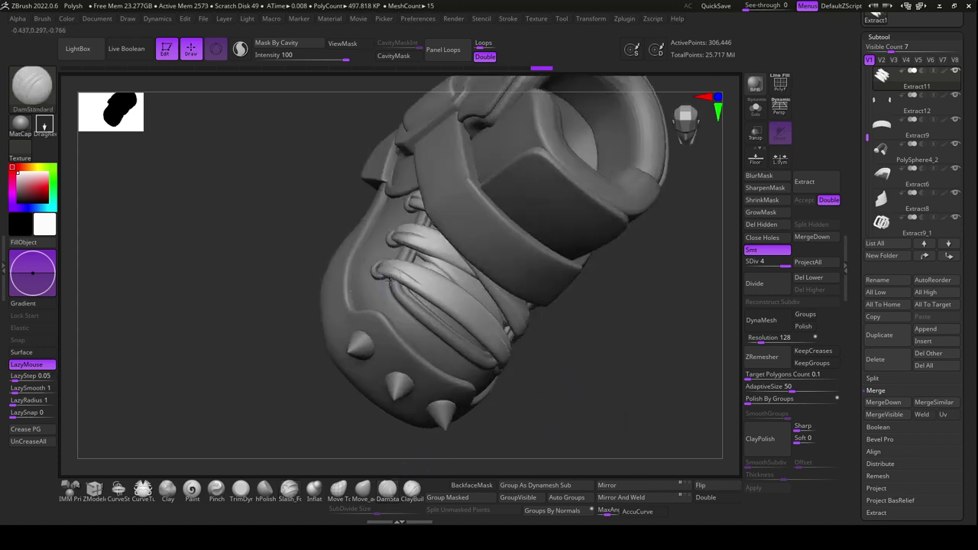
drag(525, 393, 568, 443)
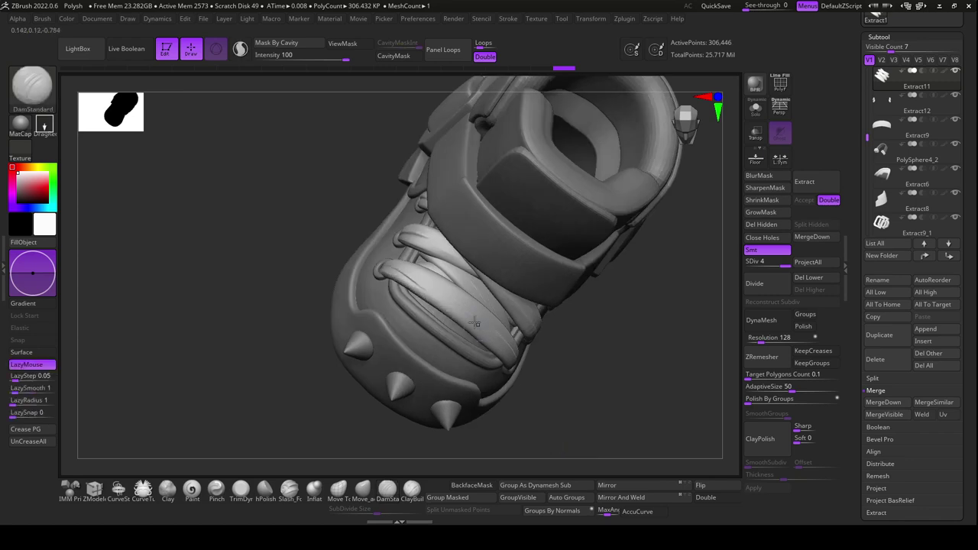
right_click(485, 356)
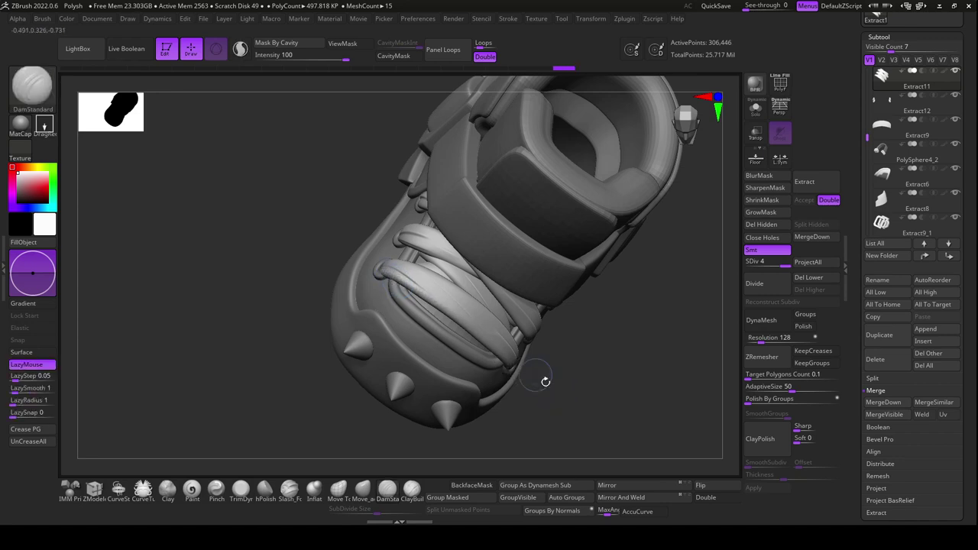
drag(570, 410, 486, 346)
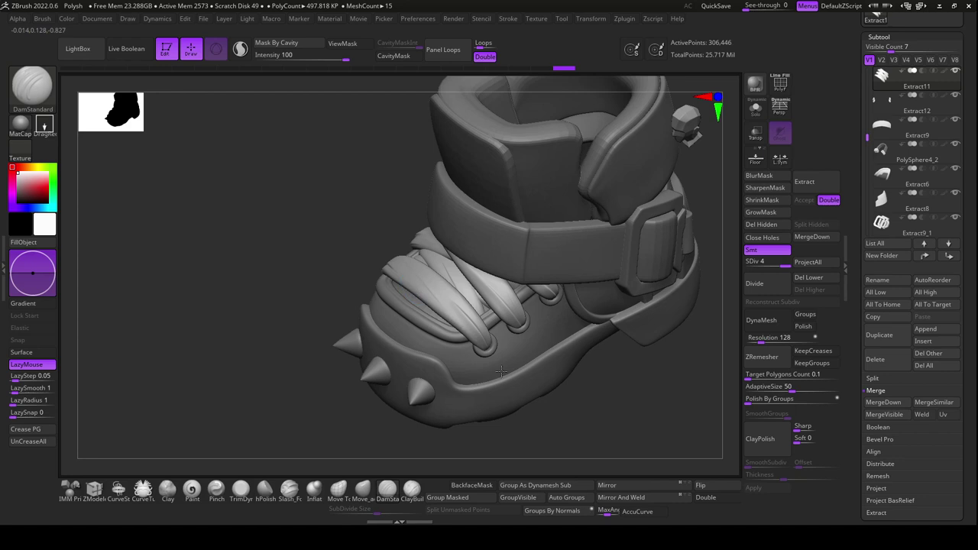
drag(556, 442, 457, 313)
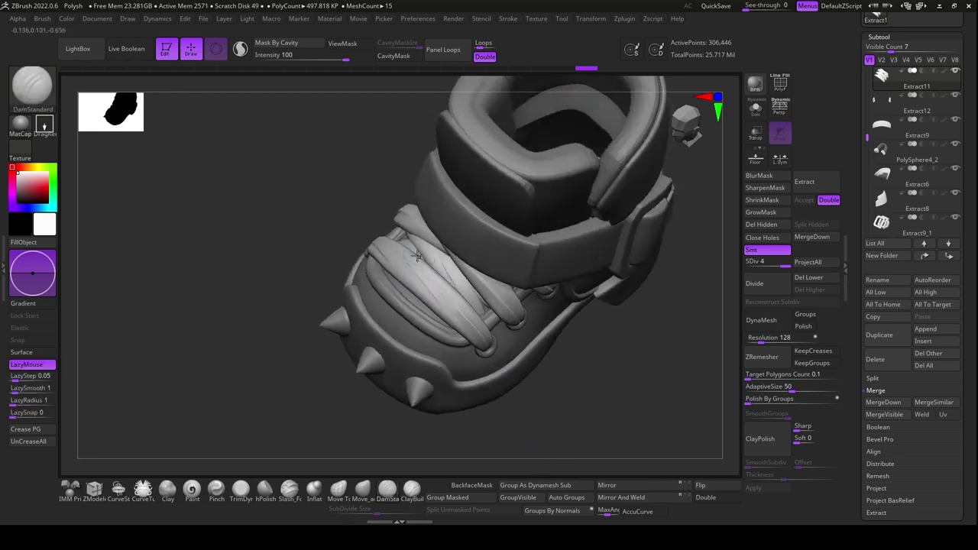
drag(577, 446, 490, 285)
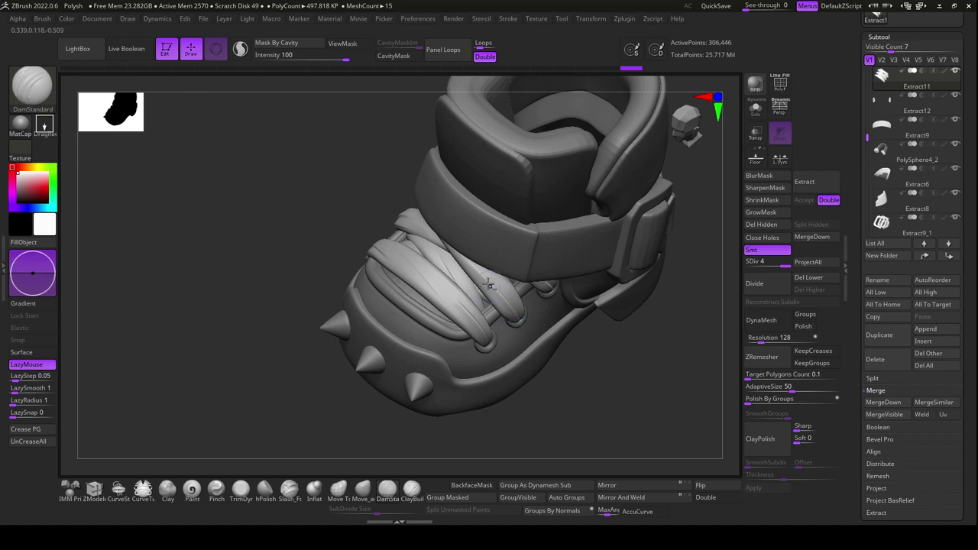
mouse_move(574, 418)
mouse_down()
mouse_move(594, 426)
mouse_move(536, 425)
mouse_move(524, 406)
mouse_up()
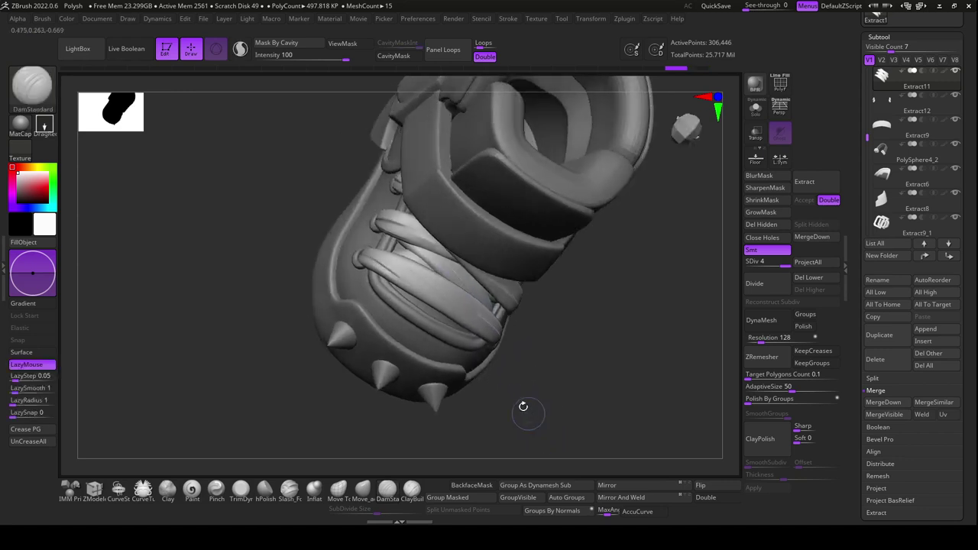
ctrl+shift+click(442, 286)
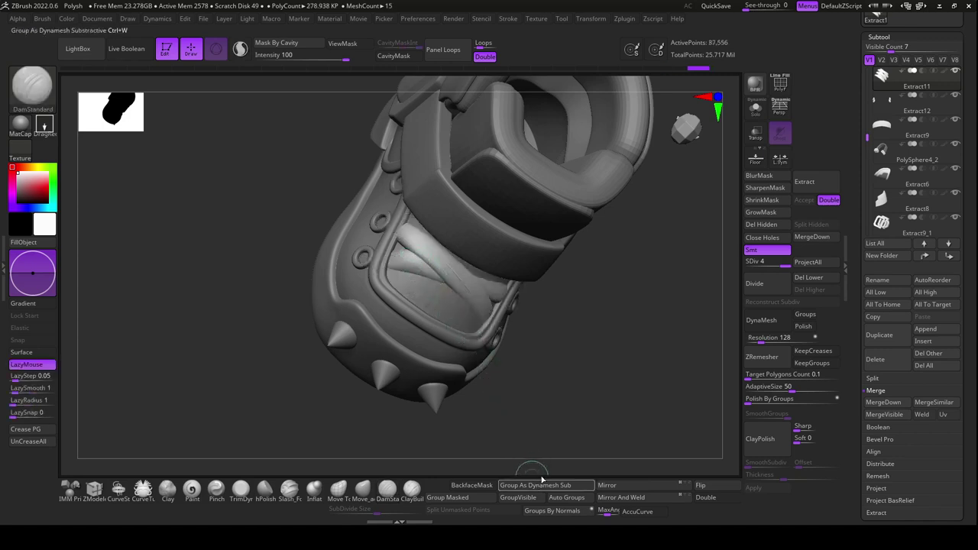
ctrl+shift+click(554, 453)
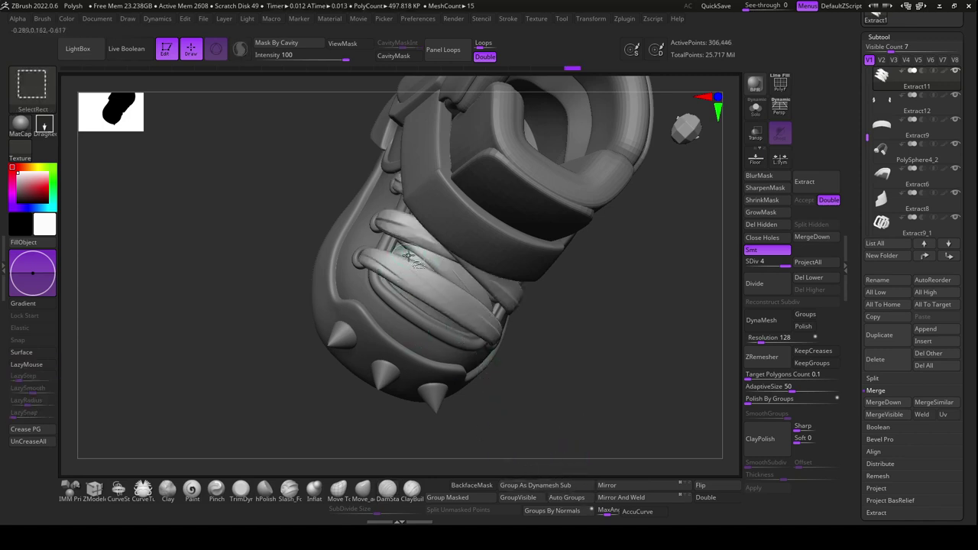
ctrl+shift+click(421, 256)
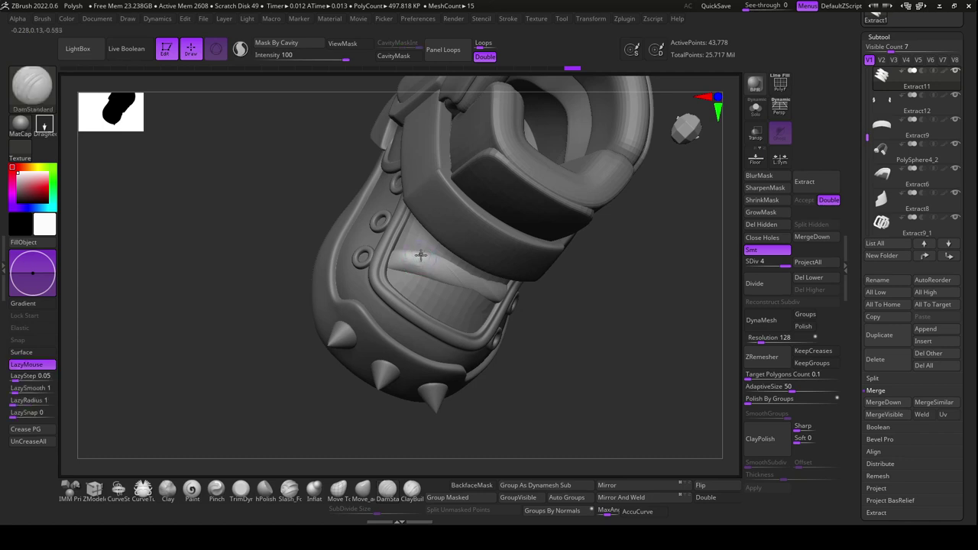
ctrl+shift+click(578, 421)
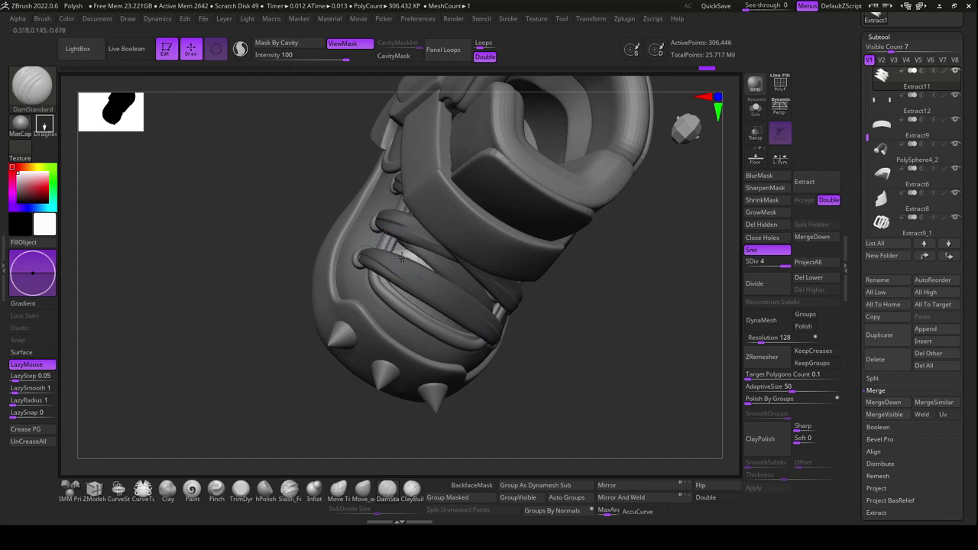
drag(559, 393, 485, 324)
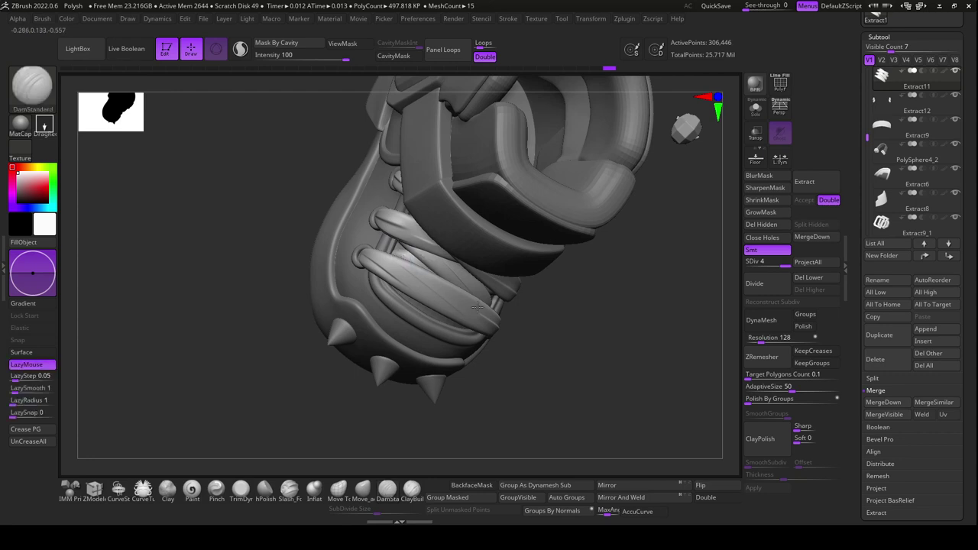
drag(585, 404, 504, 310)
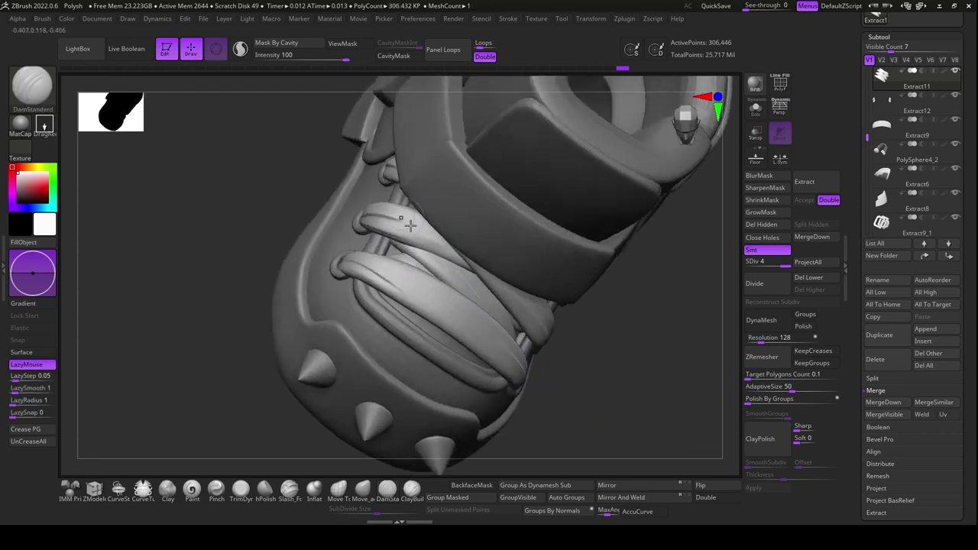
drag(582, 374, 611, 443)
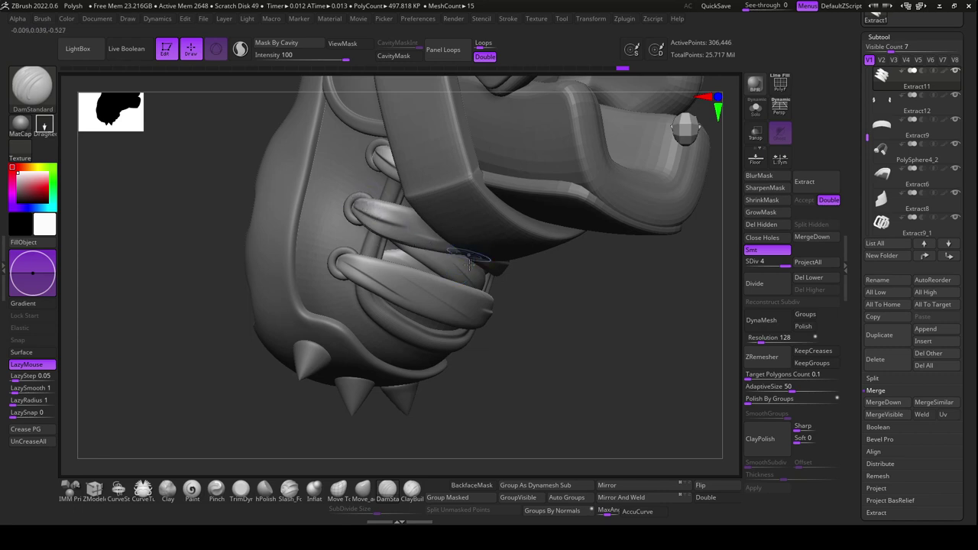
right_drag(469, 260, 386, 172)
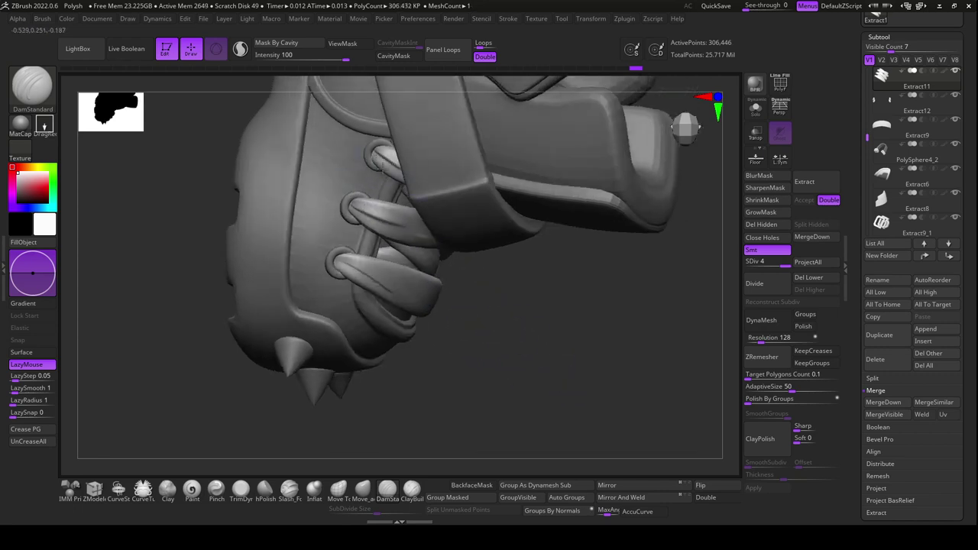
drag(535, 342, 448, 268)
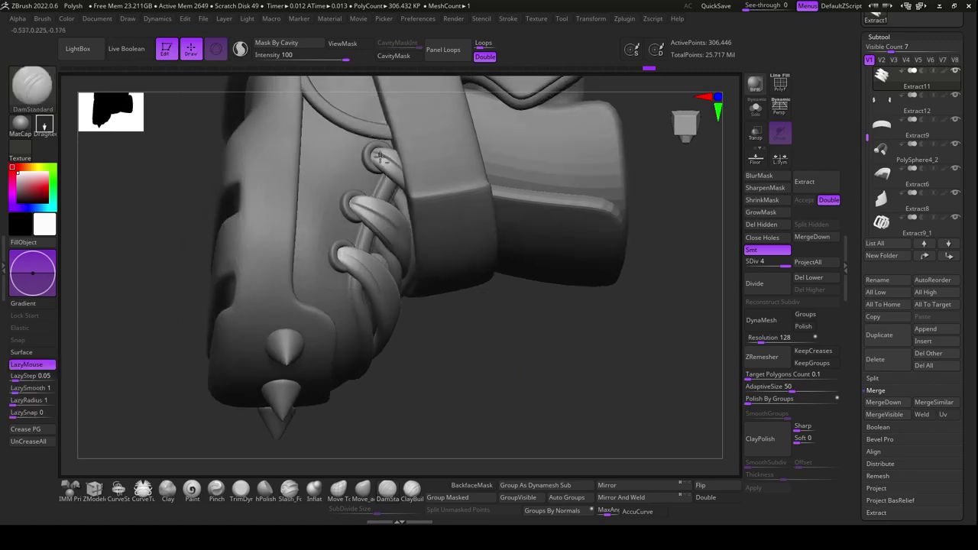
mouse_move(512, 399)
mouse_down()
mouse_move(486, 418)
mouse_move(597, 399)
mouse_move(588, 387)
mouse_move(586, 413)
mouse_move(565, 356)
mouse_move(566, 408)
mouse_move(577, 386)
mouse_up()
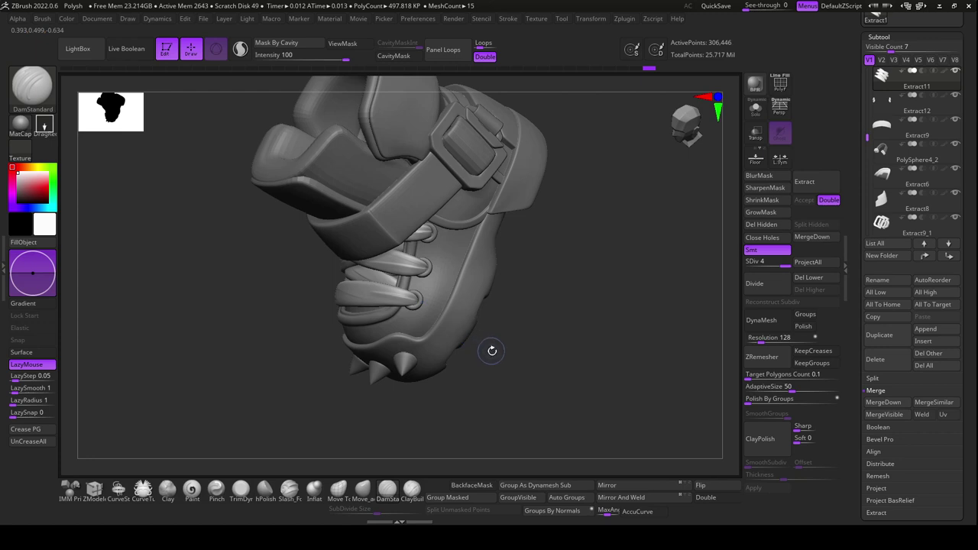
Orbit the boot to inspect it from top-down, front and three-quarter side views
mouse_move(520, 402)
mouse_down()
mouse_move(532, 414)
mouse_move(556, 375)
mouse_move(555, 386)
mouse_up()
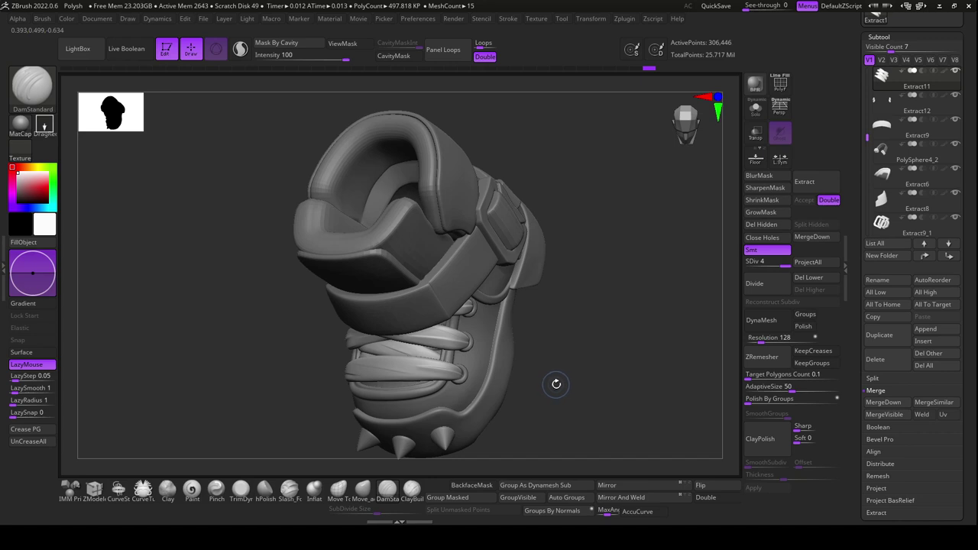
mouse_move(555, 384)
mouse_down()
mouse_move(574, 415)
mouse_move(563, 336)
mouse_move(577, 328)
mouse_up()
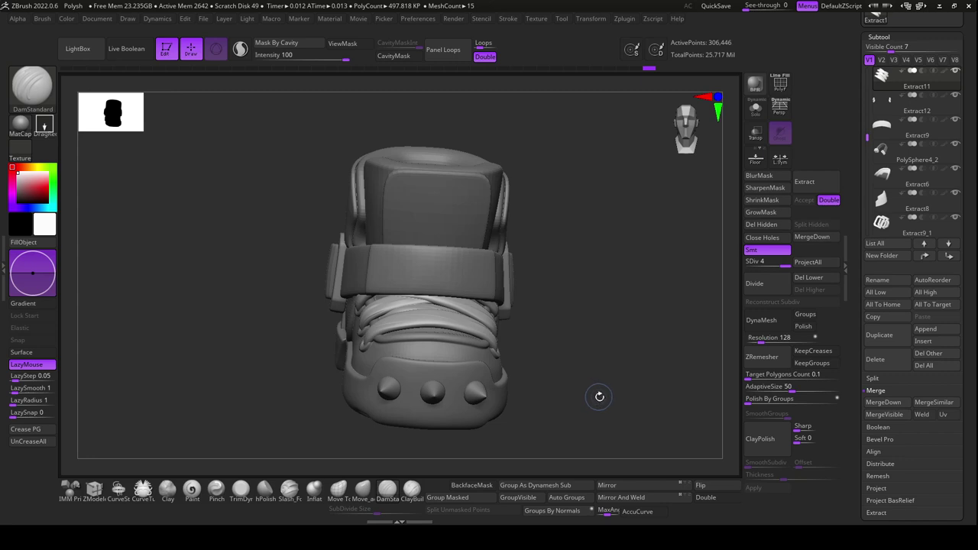
drag(614, 397, 584, 394)
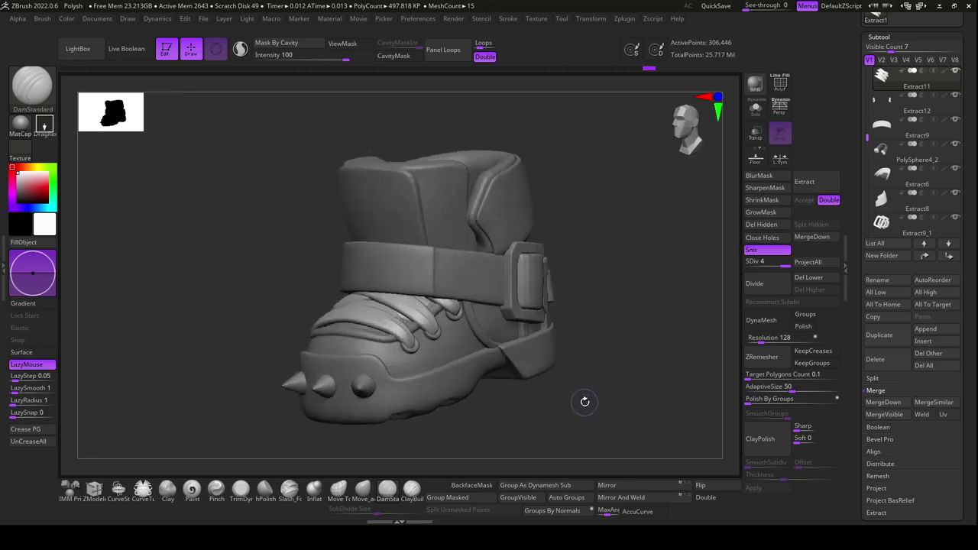
Toggle Solo off to show the full character, switch to Transpose, and save with Ctrl+S
click(754, 111)
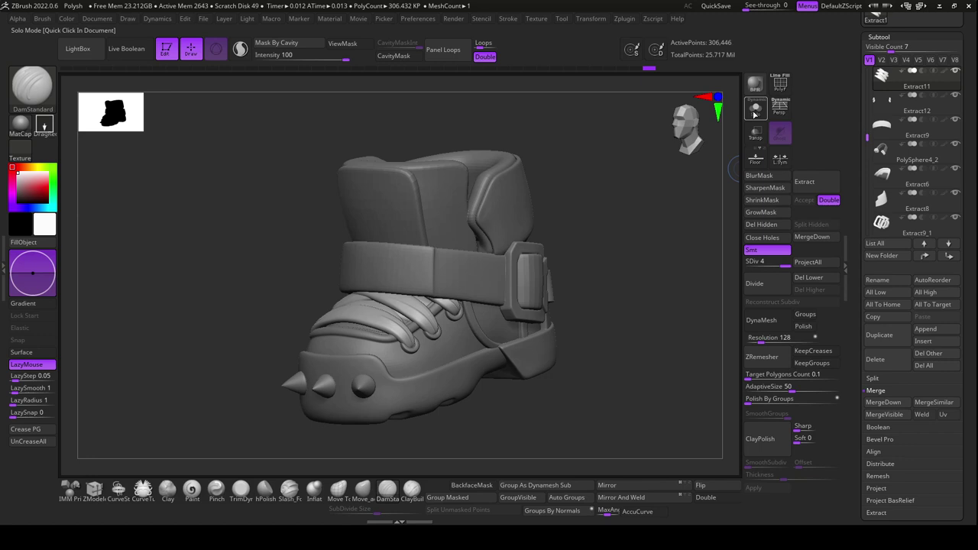
click(754, 111)
mouse_move(671, 316)
alt+mouse_down()
mouse_move(585, 286)
mouse_move(582, 322)
mouse_move(595, 364)
alt+mouse_up()
key(w)
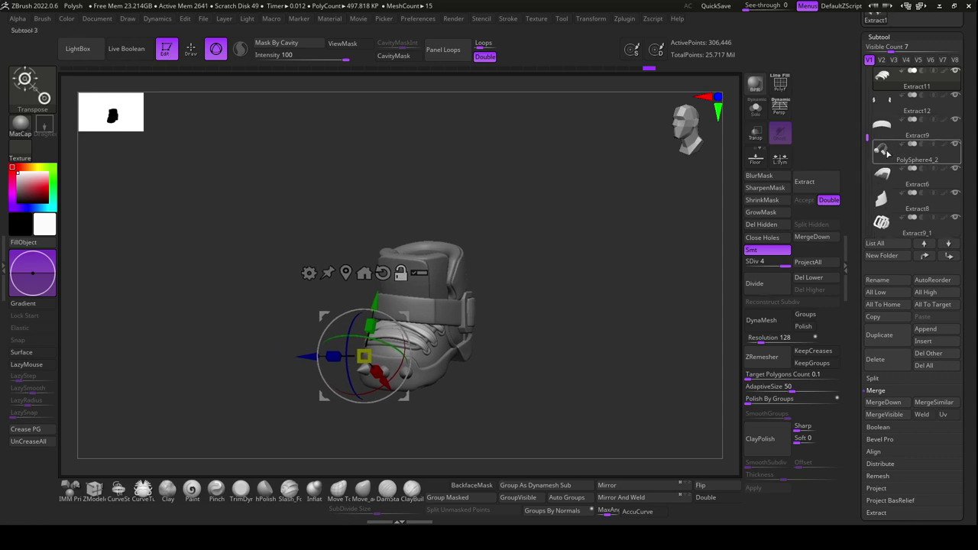
key(ctrl)
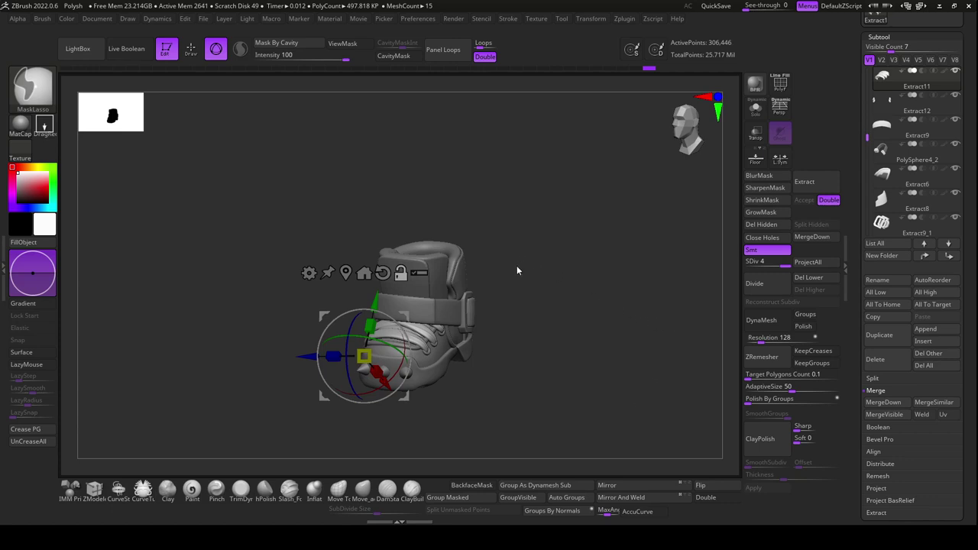
key(ctrl+s)
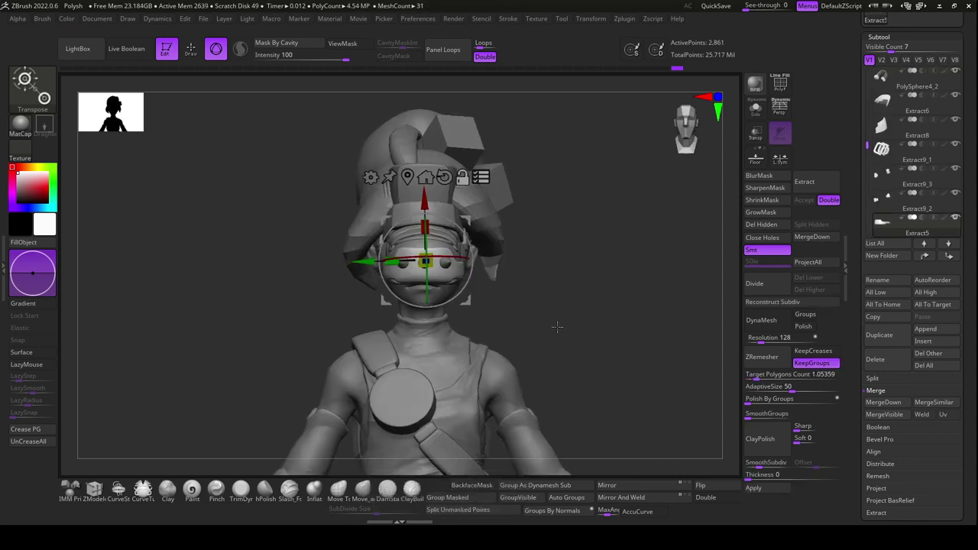
Isolate the eye-mask polygroup, then reveal the visor, strap-buckle and goggle lens groups
ctrl+right_drag(566, 267, 592, 331)
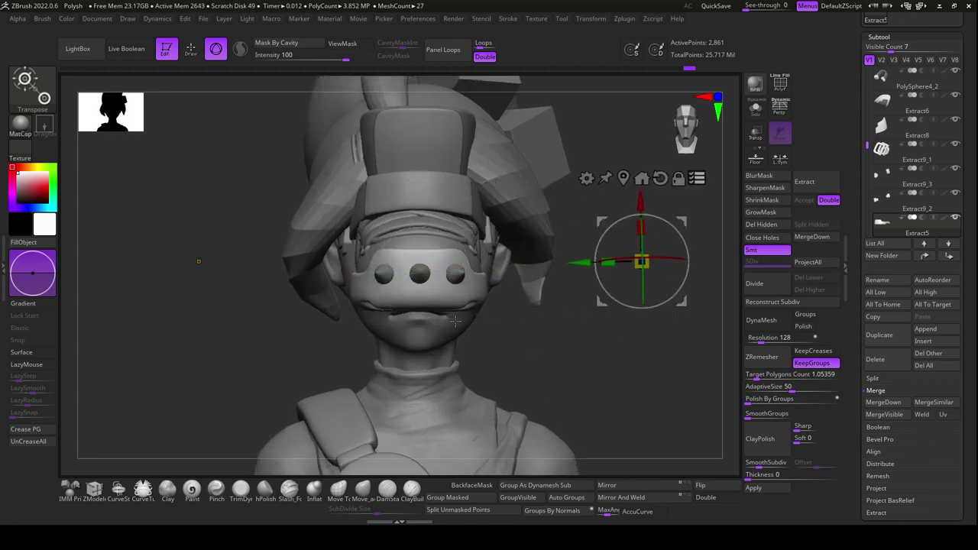
ctrl+shift+click(436, 298)
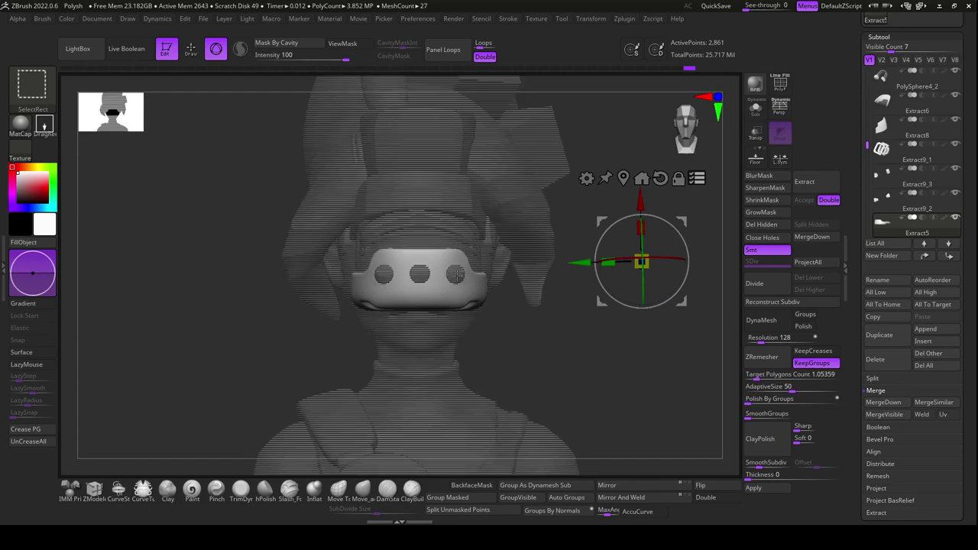
mouse_move(566, 321)
mouse_down()
mouse_move(662, 312)
mouse_move(535, 252)
mouse_up()
ctrl+shift+click(496, 230)
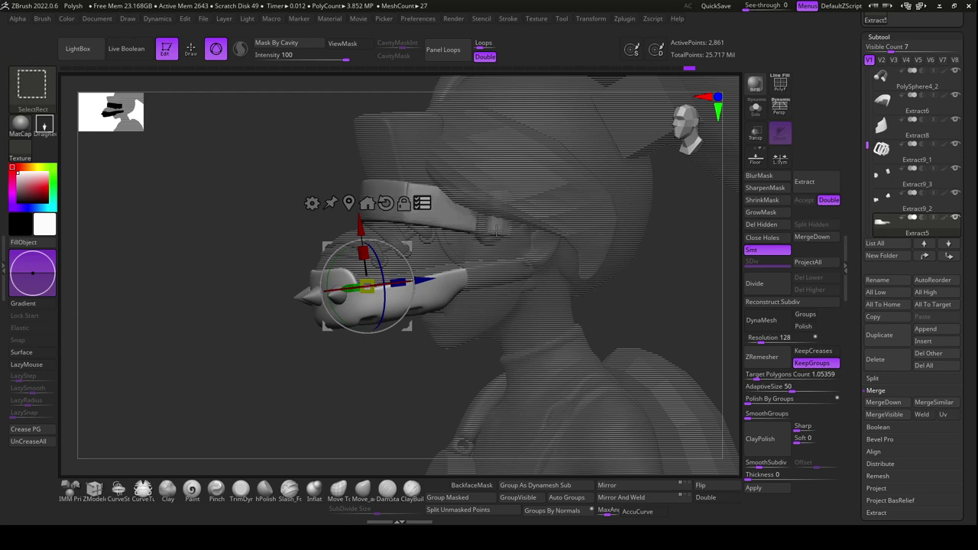
ctrl+shift+click(484, 238)
mouse_move(425, 378)
mouse_down()
mouse_move(432, 287)
mouse_move(398, 360)
mouse_up()
ctrl+shift+click(431, 265)
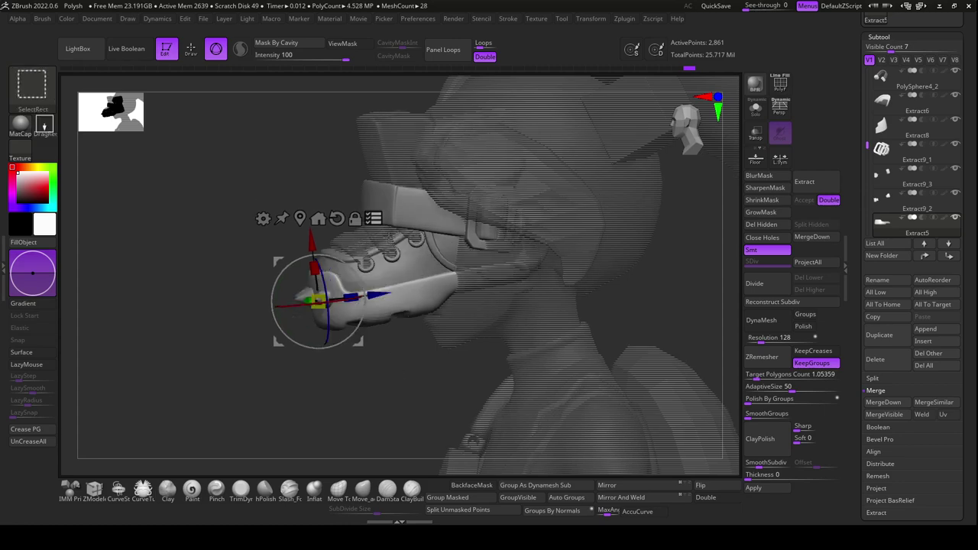
drag(379, 403, 362, 289)
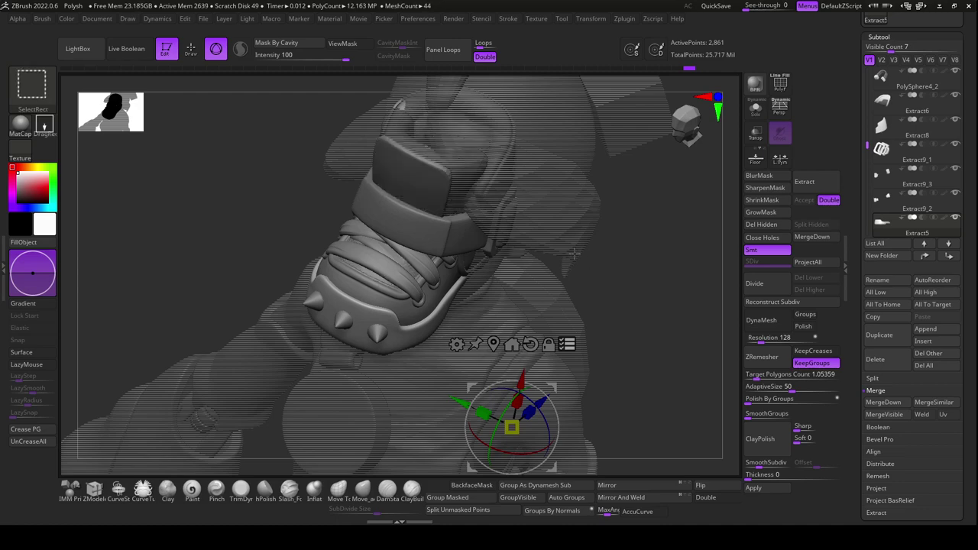
mouse_move(476, 169)
mouse_down()
mouse_move(665, 274)
mouse_move(594, 290)
mouse_up()
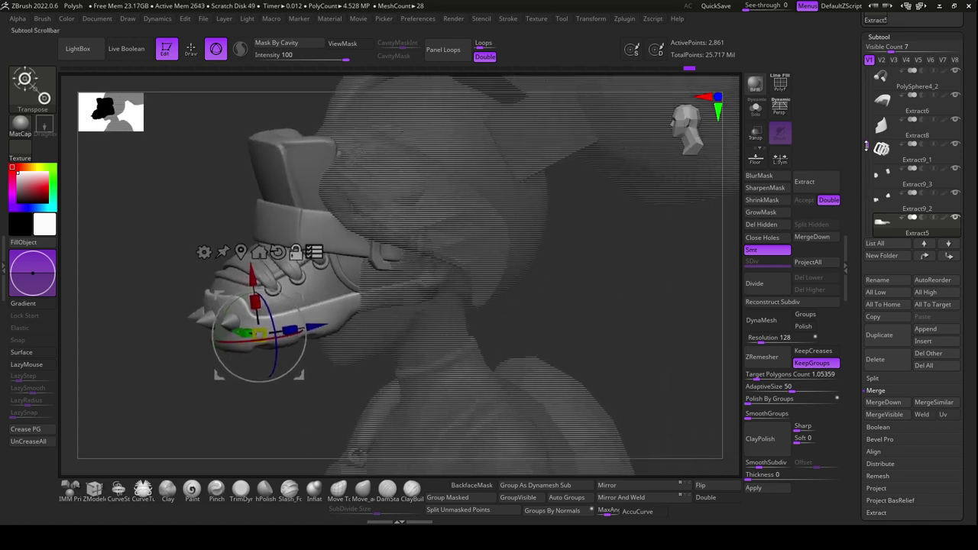
Orbit around the boot and test-move its toe part with Transpose, then undo it
drag(866, 146, 878, 67)
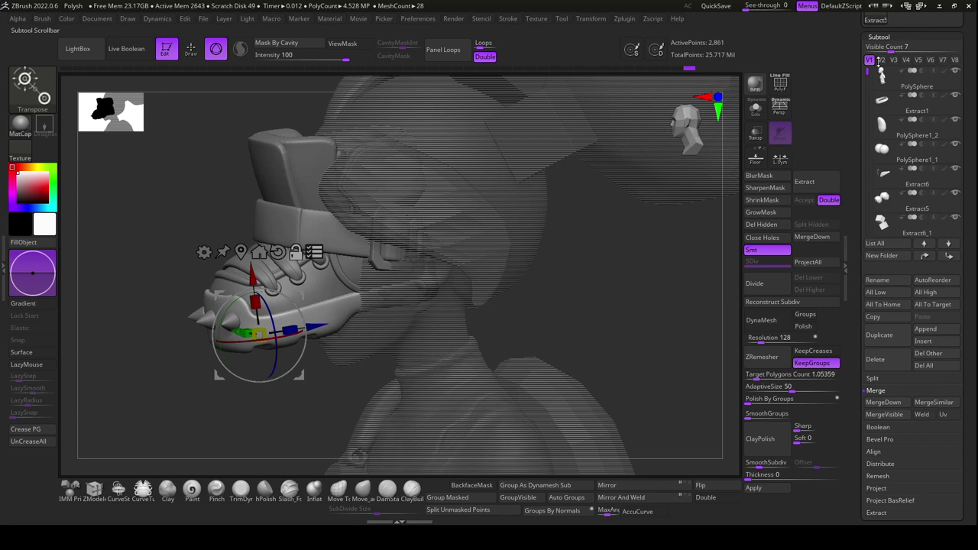
drag(688, 229, 558, 320)
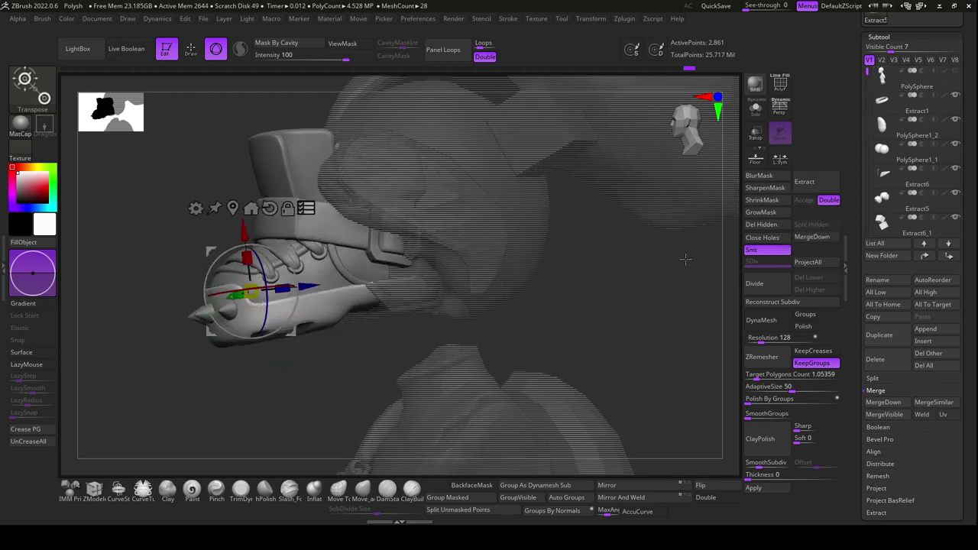
drag(626, 321, 442, 319)
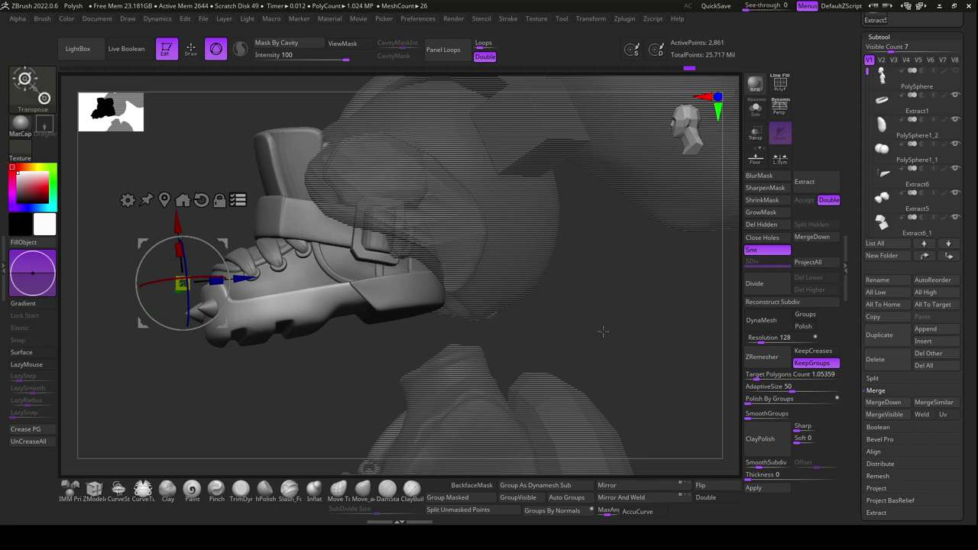
drag(514, 332, 612, 316)
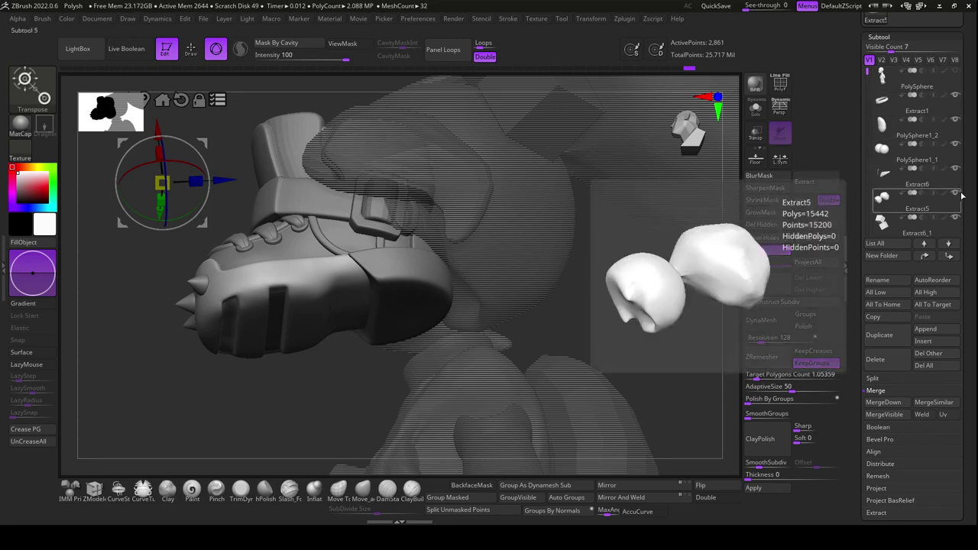
drag(664, 254, 335, 248)
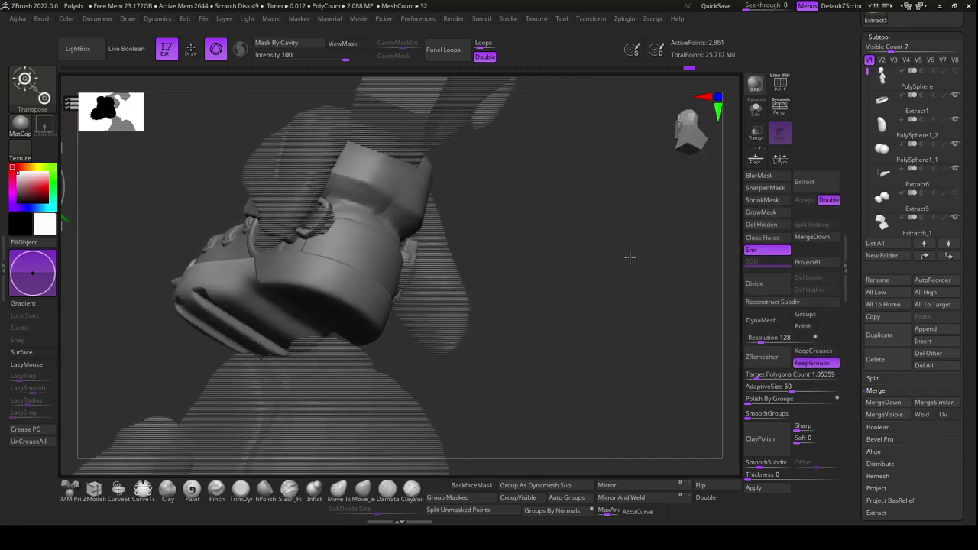
key(w)
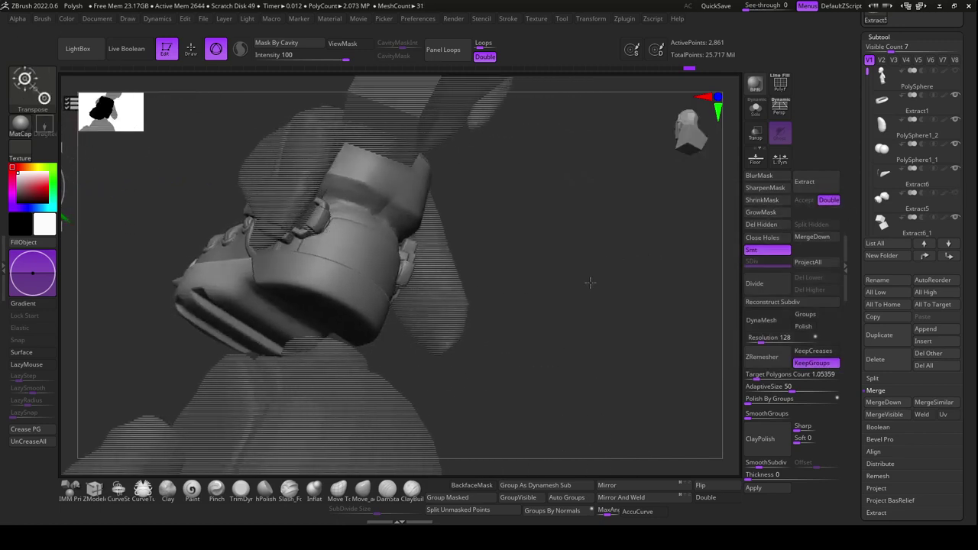
mouse_move(585, 279)
mouse_down()
mouse_move(541, 317)
mouse_move(546, 306)
mouse_move(617, 288)
mouse_move(578, 303)
mouse_move(614, 303)
mouse_move(655, 356)
mouse_move(419, 271)
mouse_up()
key(q)
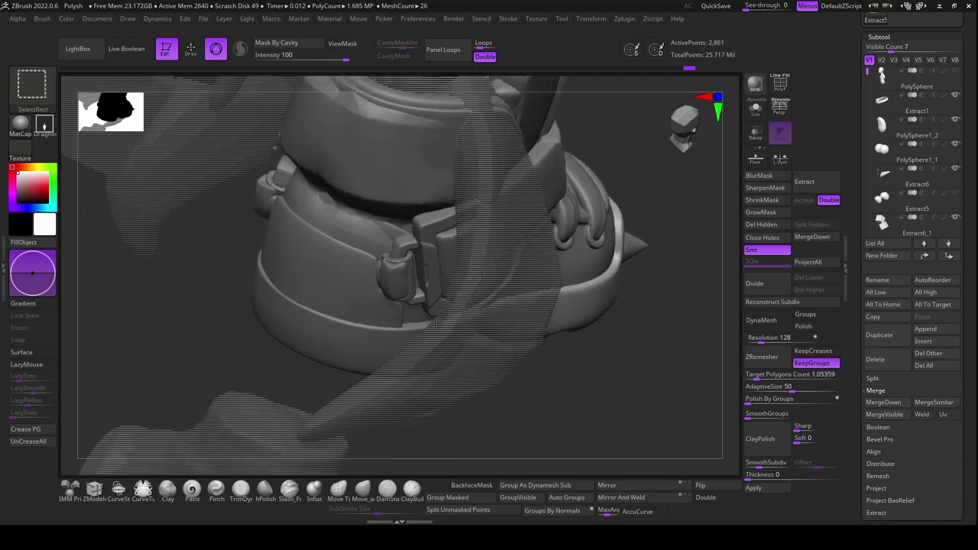
key(w)
mouse_move(622, 393)
mouse_down()
mouse_move(590, 437)
mouse_move(590, 319)
mouse_move(535, 253)
mouse_up()
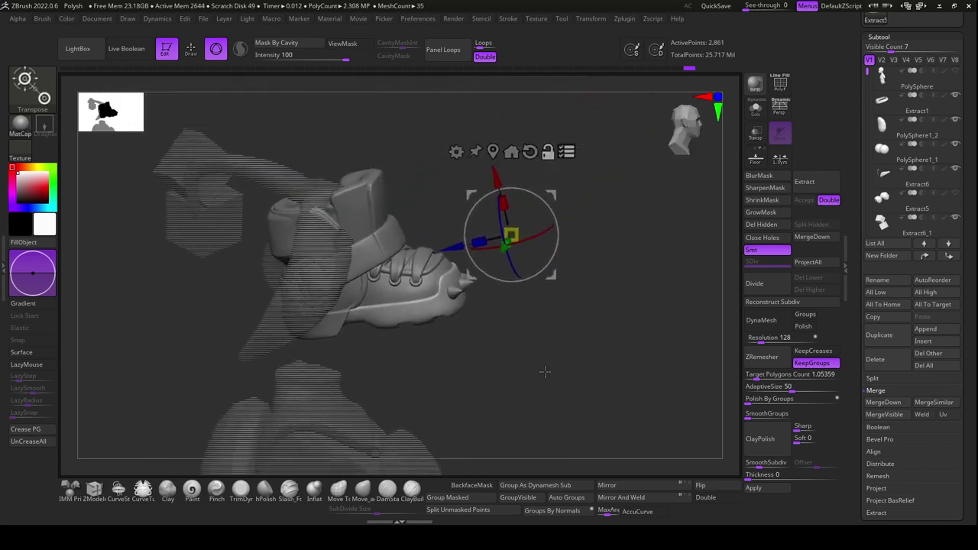
click(529, 151)
drag(446, 300, 635, 329)
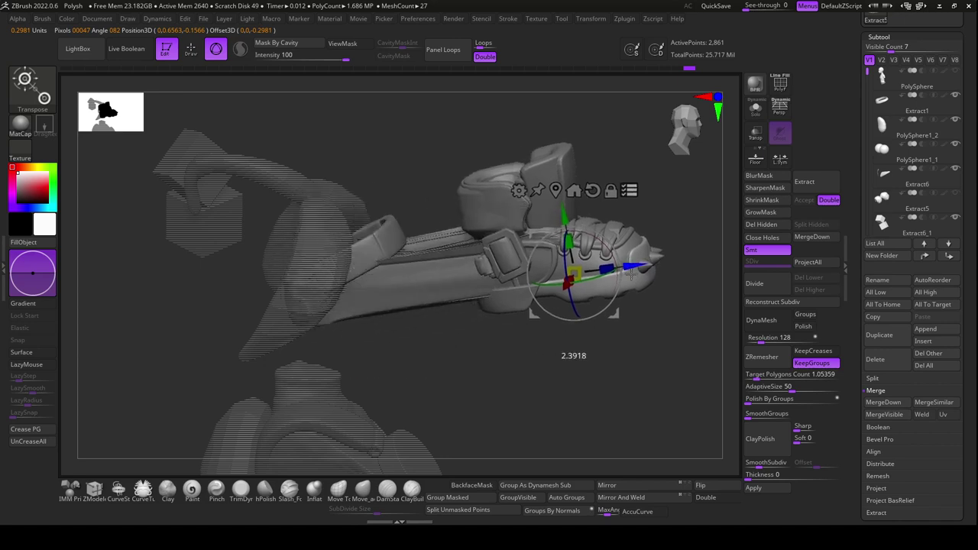
key(ctrl+z)
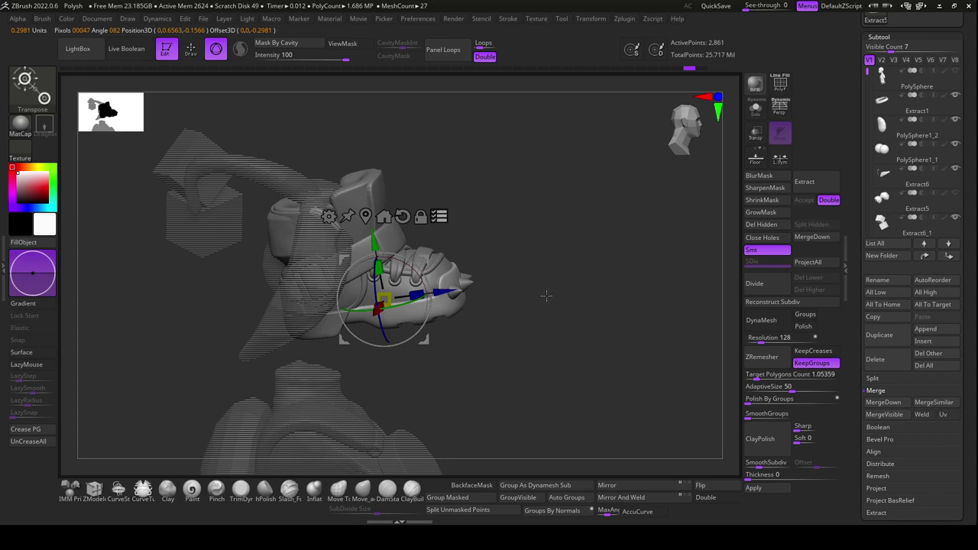
Make PolySphere4_1 active and slide it along the blue Transpose axis
key(q)
mouse_move(543, 299)
mouse_down()
mouse_move(537, 313)
mouse_move(556, 305)
mouse_move(575, 321)
mouse_move(540, 285)
mouse_up()
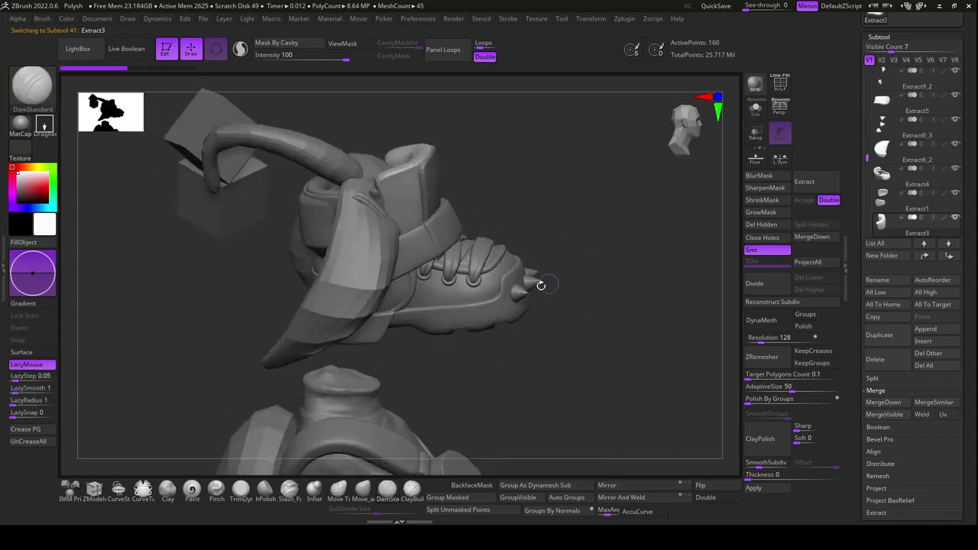
alt+click(409, 295)
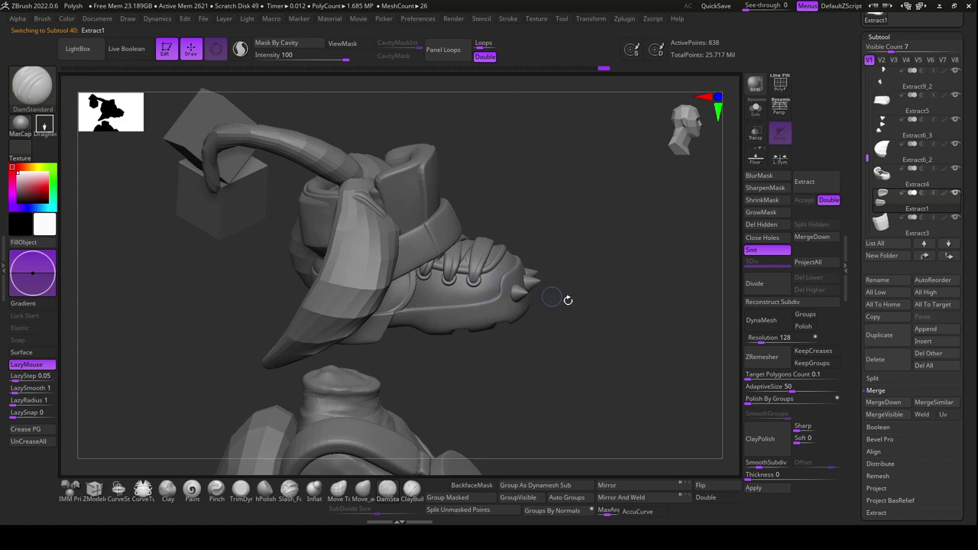
mouse_move(568, 301)
mouse_down()
mouse_move(590, 316)
mouse_move(371, 288)
mouse_up()
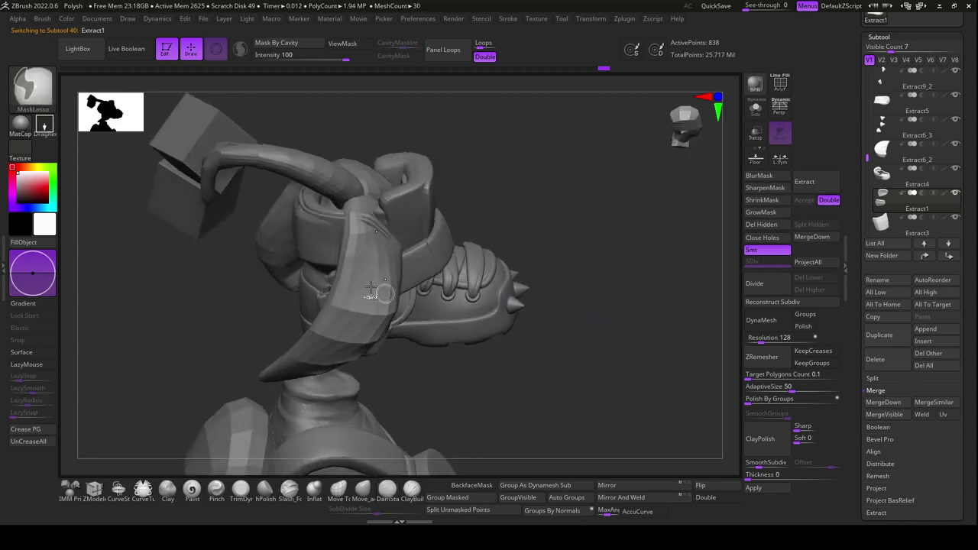
alt+click(316, 242)
key(ctrl+h)
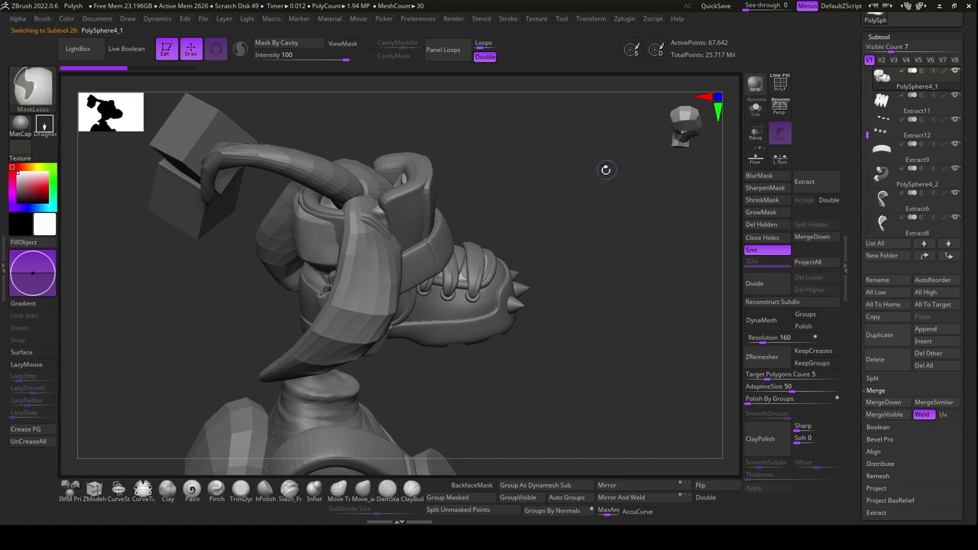
drag(605, 166, 600, 282)
key(w)
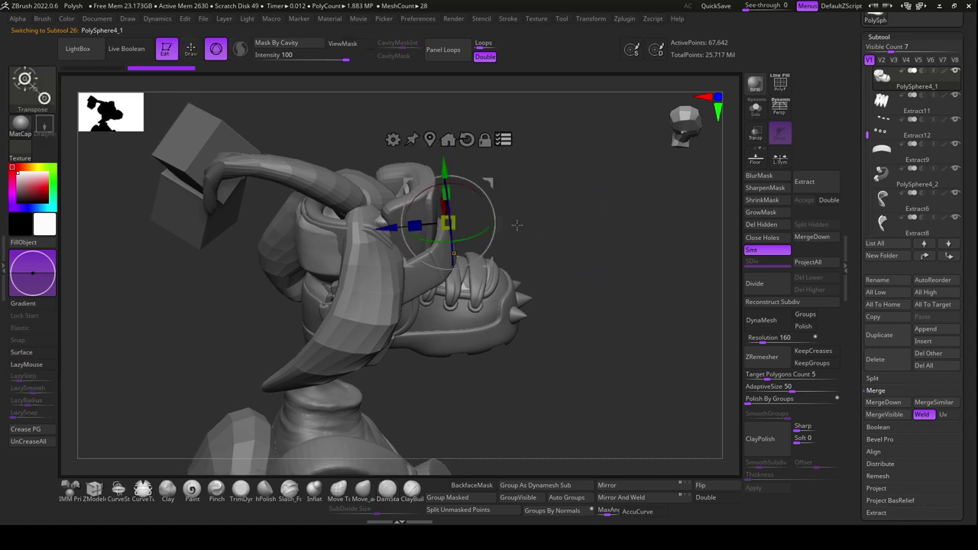
drag(382, 220, 562, 218)
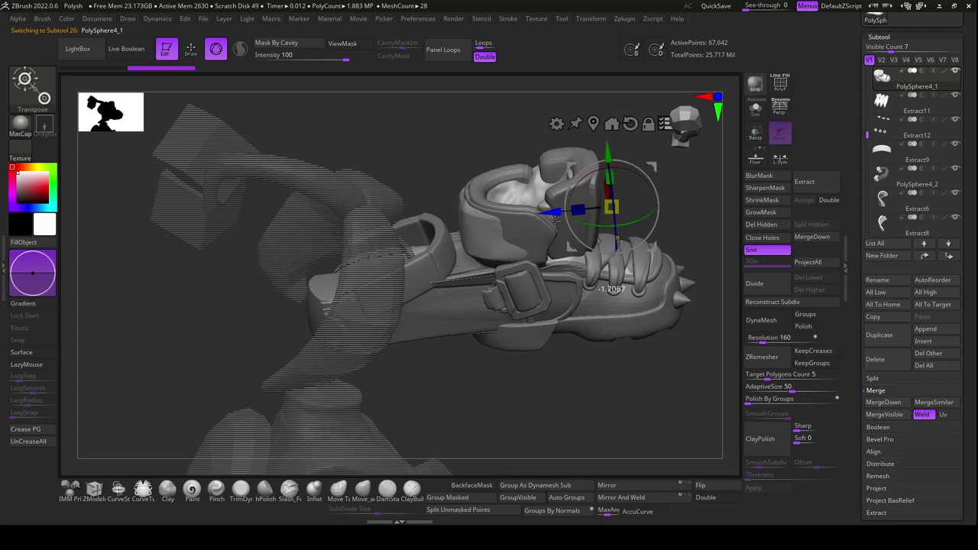
mouse_move(566, 351)
mouse_down()
mouse_move(587, 401)
mouse_move(569, 400)
mouse_up()
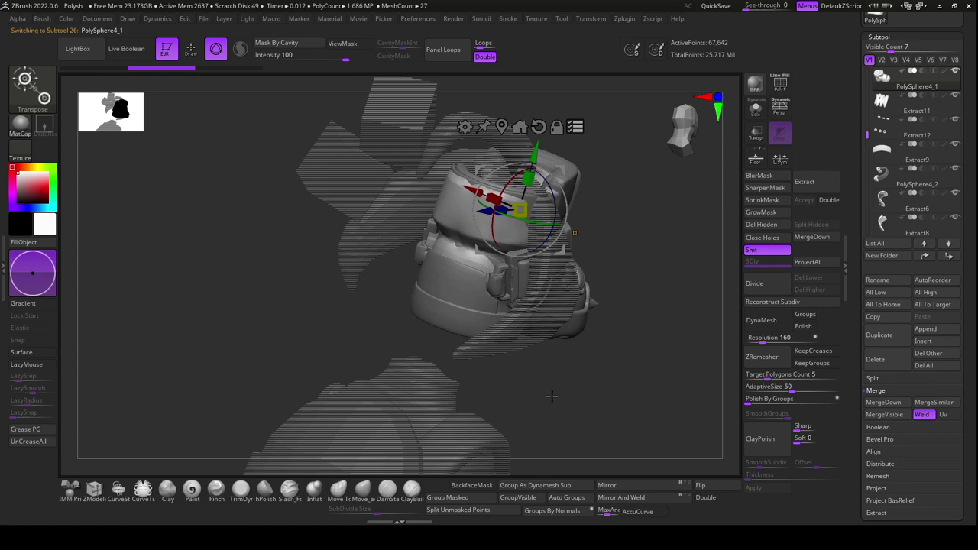
Shift the Extract8 piece slightly along Z and reset the gizmo to world orientation
key(q)
alt+click(463, 282)
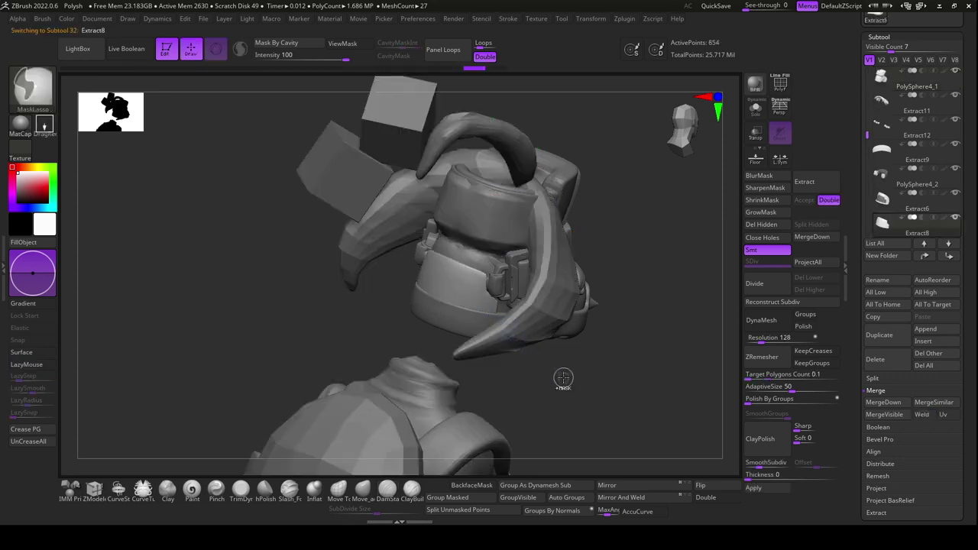
mouse_move(617, 389)
mouse_down()
mouse_move(623, 376)
mouse_move(603, 379)
mouse_up()
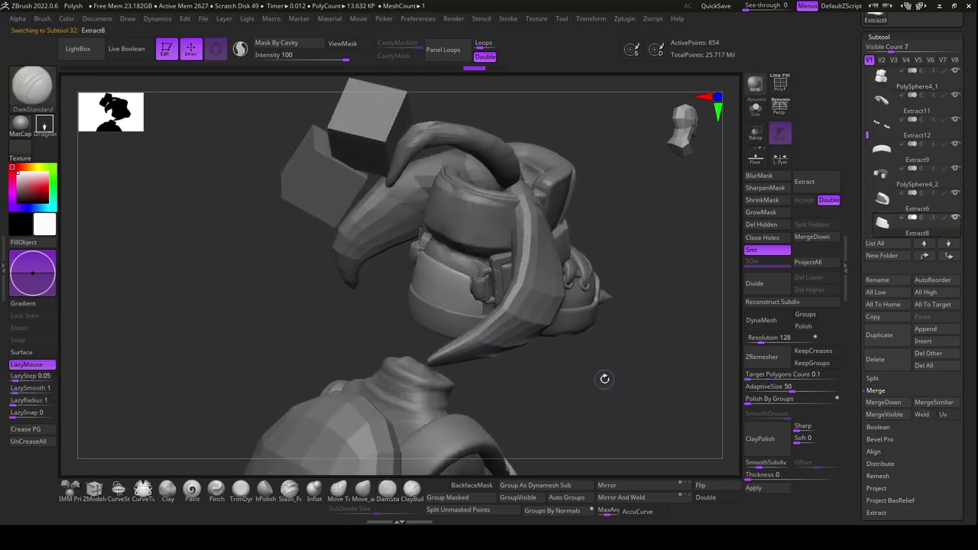
key(r)
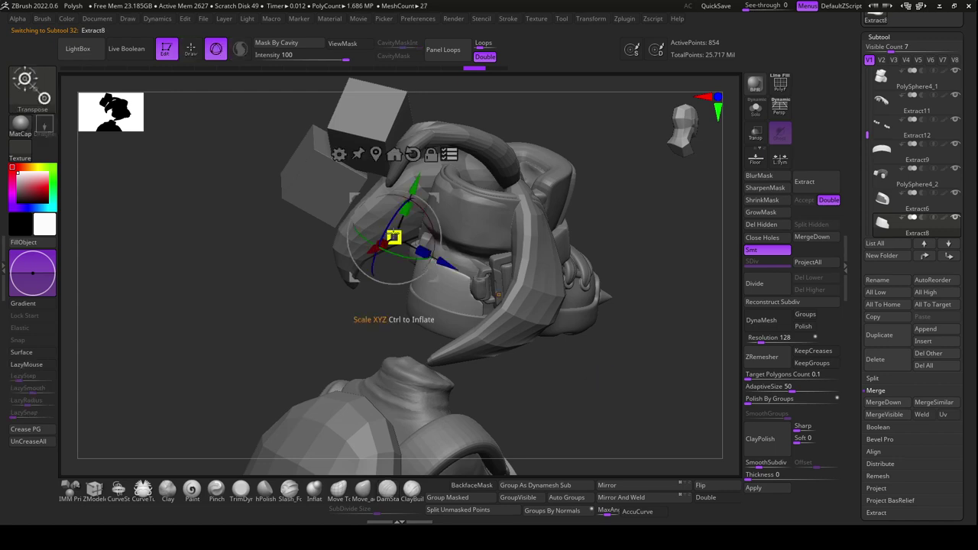
mouse_move(442, 262)
mouse_down()
mouse_move(433, 258)
mouse_move(443, 264)
mouse_up()
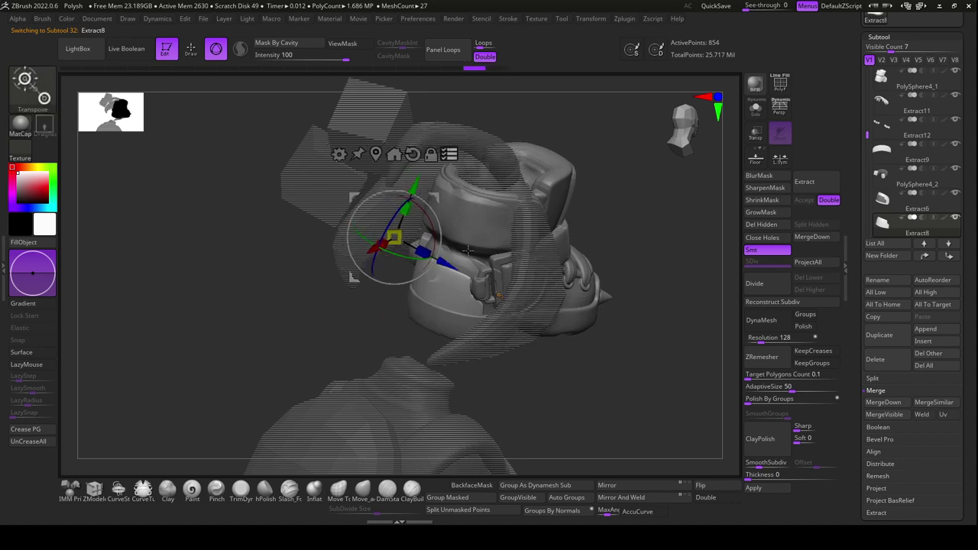
click(413, 155)
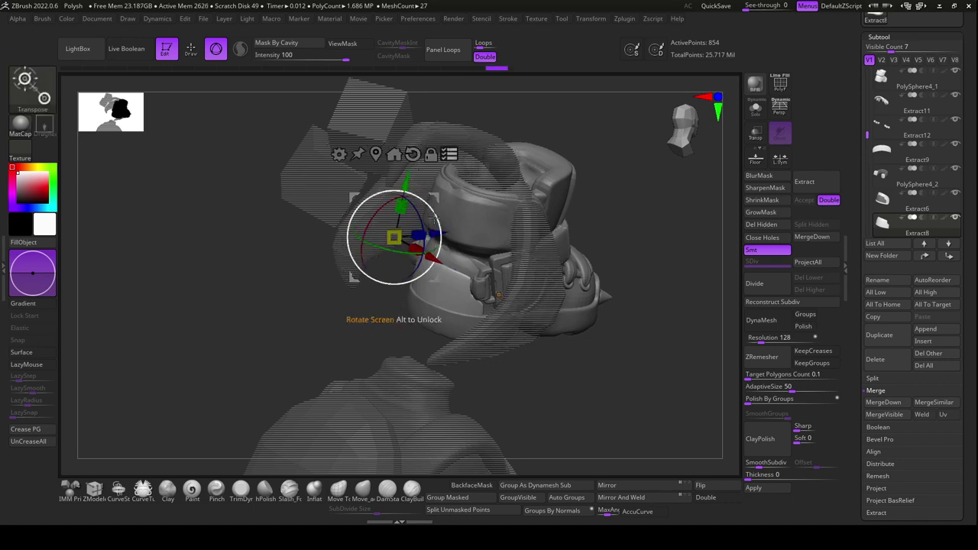
mouse_move(442, 227)
alt+mouse_down()
mouse_move(631, 362)
mouse_move(600, 332)
mouse_move(600, 288)
alt+mouse_up()
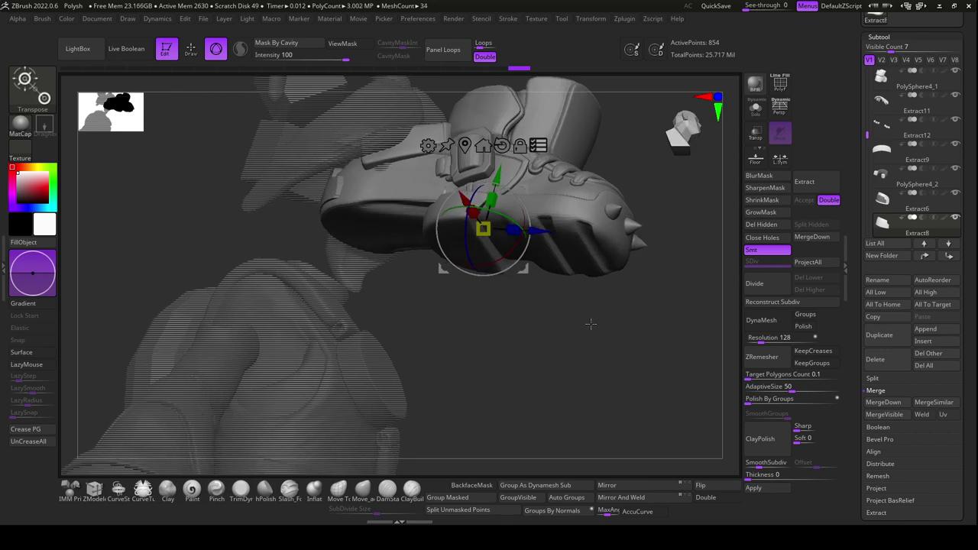
key(q)
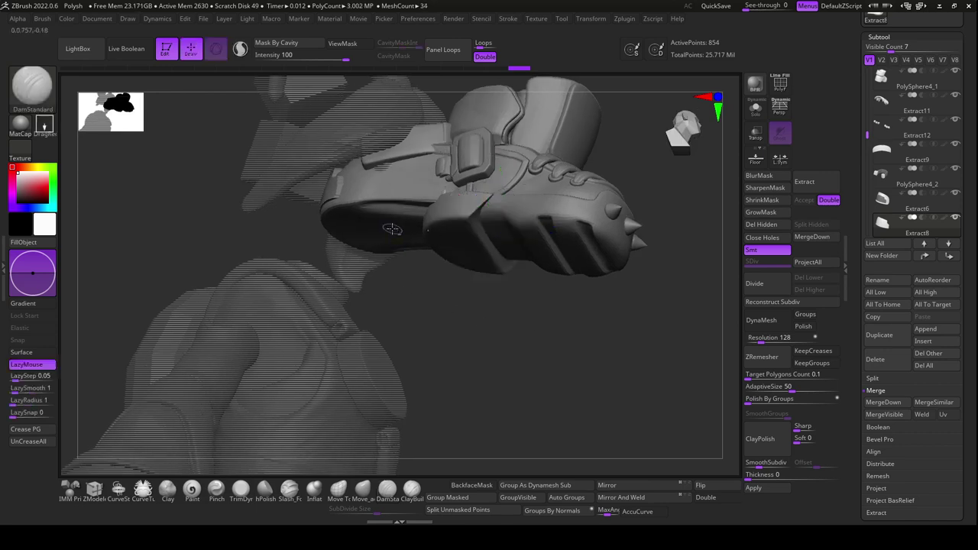
alt+click(391, 229)
drag(491, 331, 538, 413)
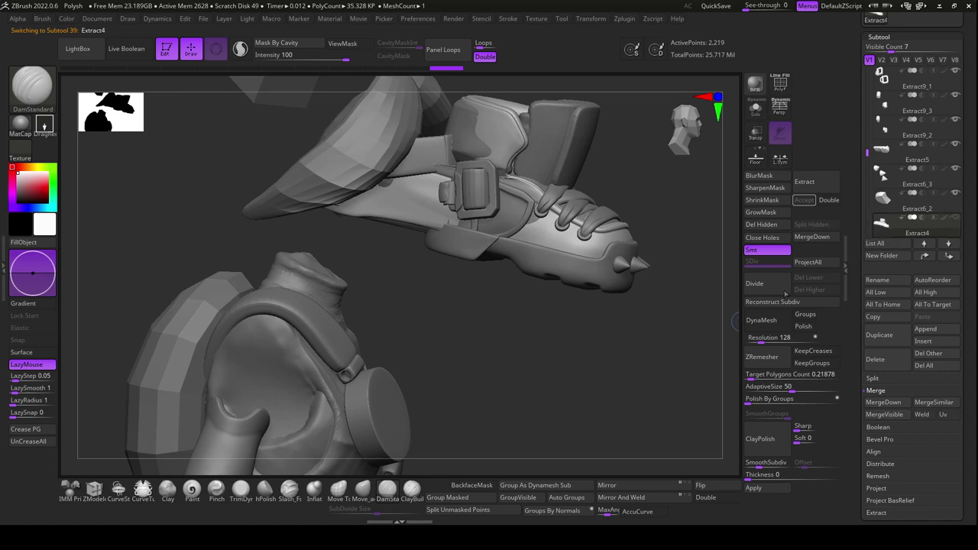
Step through Extract5, PolySphere4_1 and Extract3, test-pulling Extract3 forward and undoing it
alt+click(589, 282)
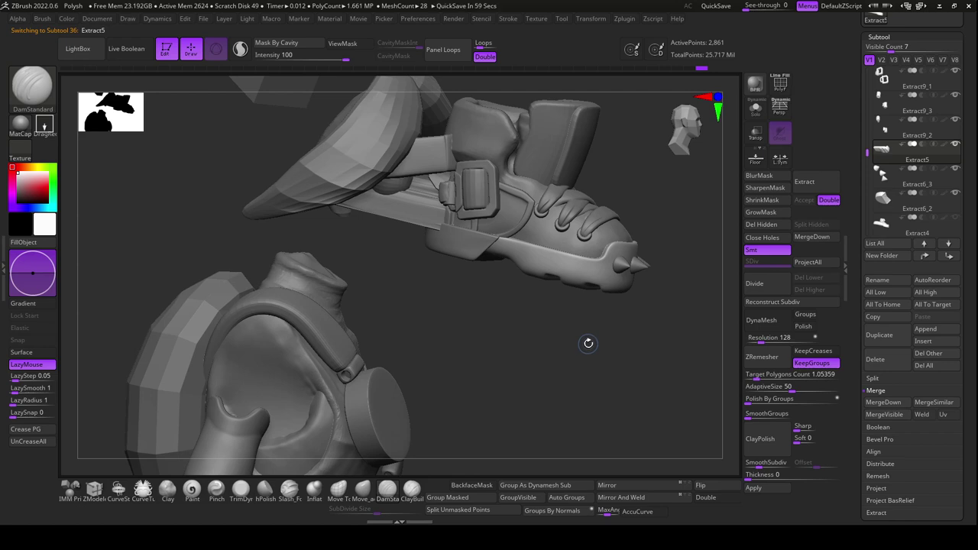
key(ctrl)
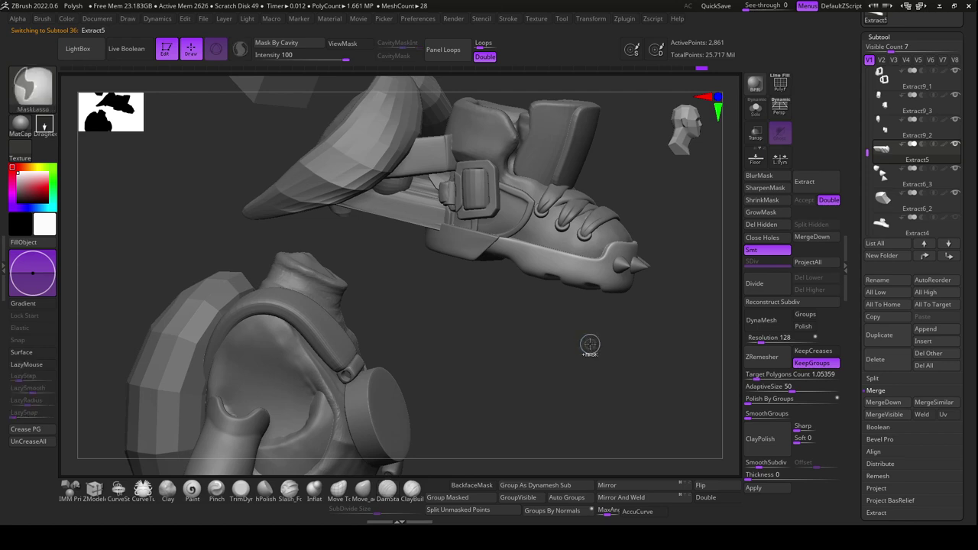
mouse_move(590, 347)
mouse_down()
mouse_move(581, 367)
mouse_move(596, 353)
mouse_move(602, 385)
mouse_up()
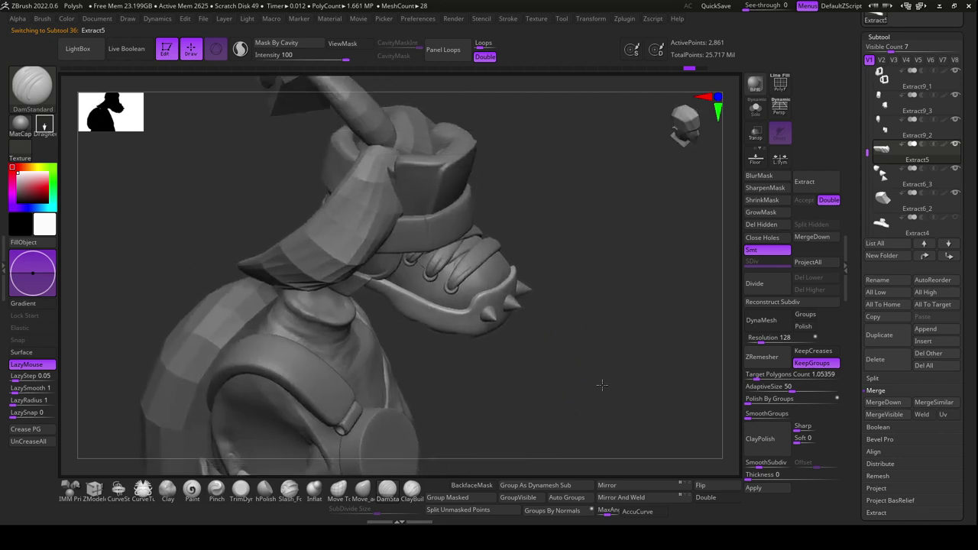
alt+click(465, 293)
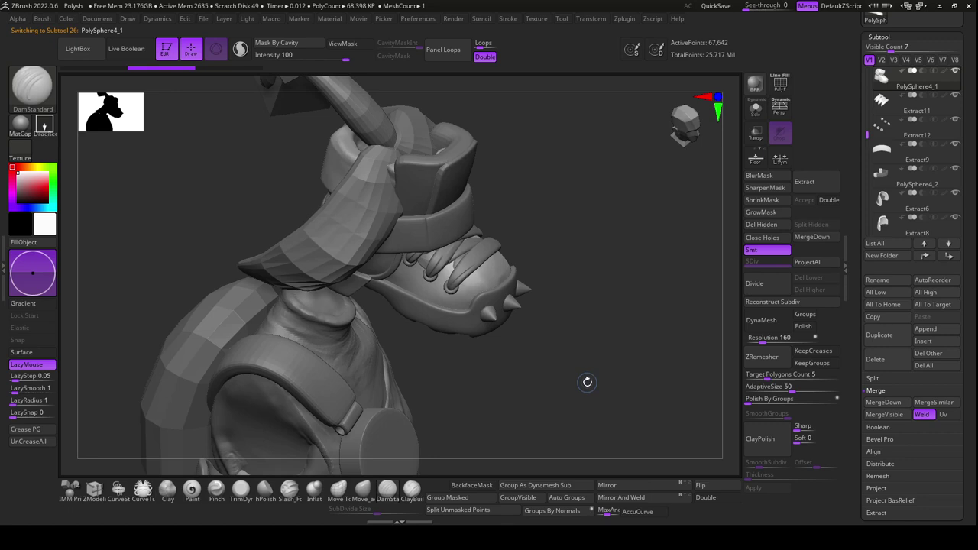
alt+click(428, 174)
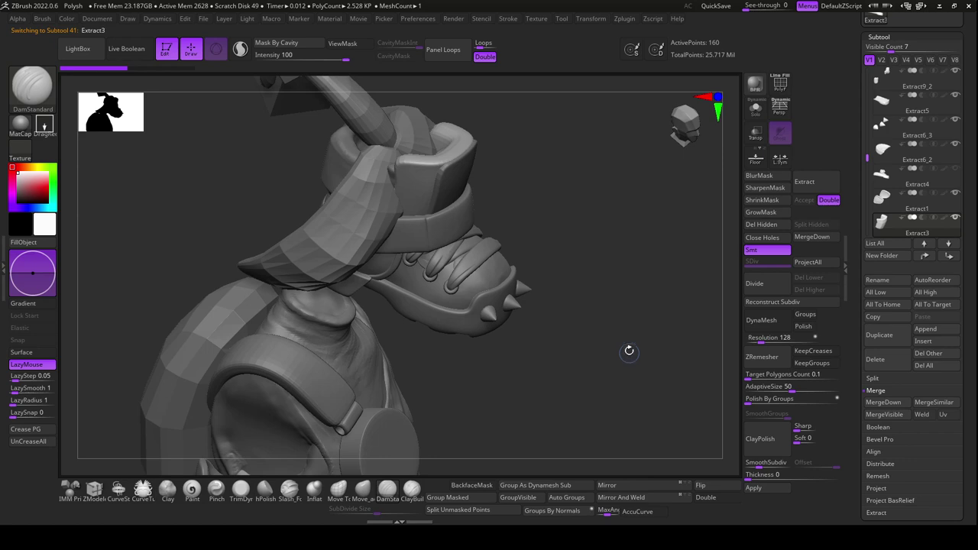
key(r)
drag(466, 241, 584, 412)
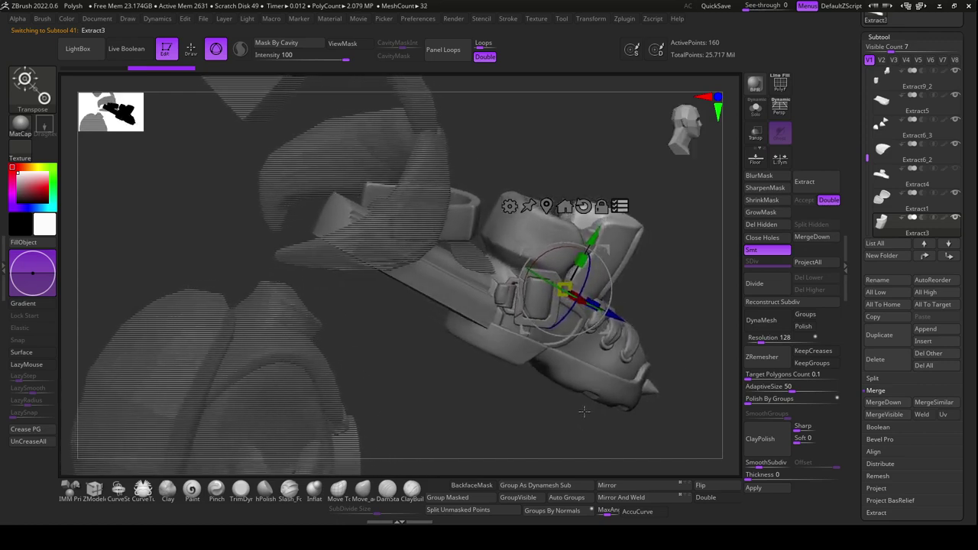
key(ctrl+z)
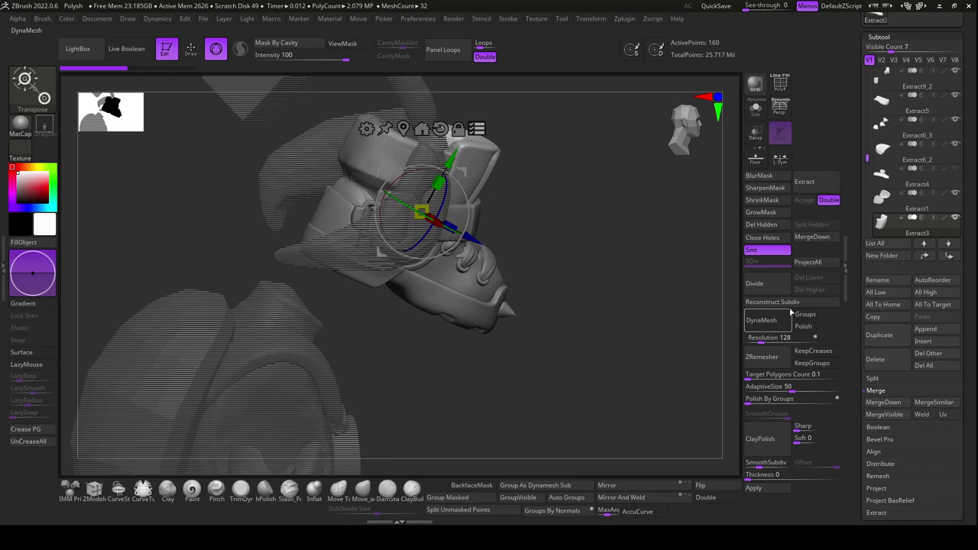
drag(622, 315, 610, 334)
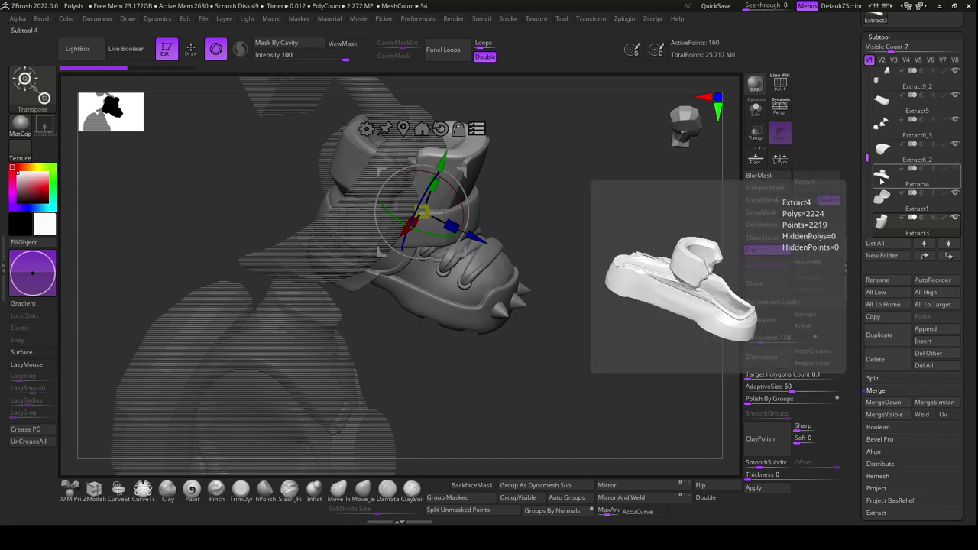
Make Extract4 active and drag it along its depth axis with the whole figure in view
click(881, 180)
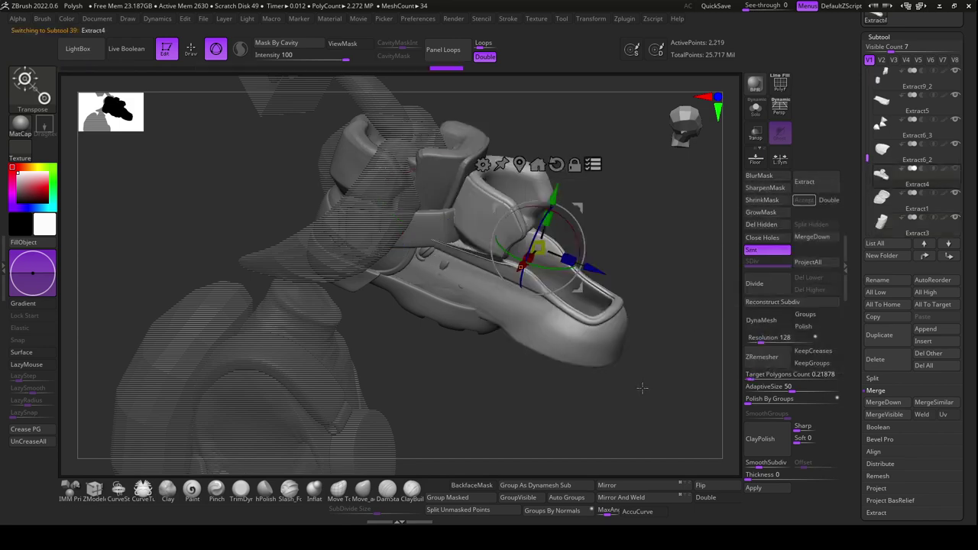
ctrl+click(643, 388)
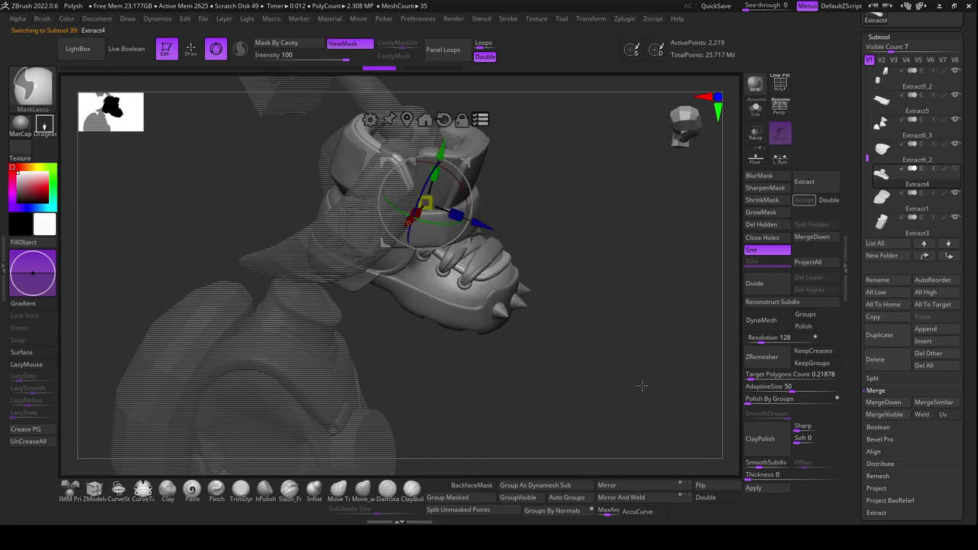
ctrl+drag(642, 386, 638, 302)
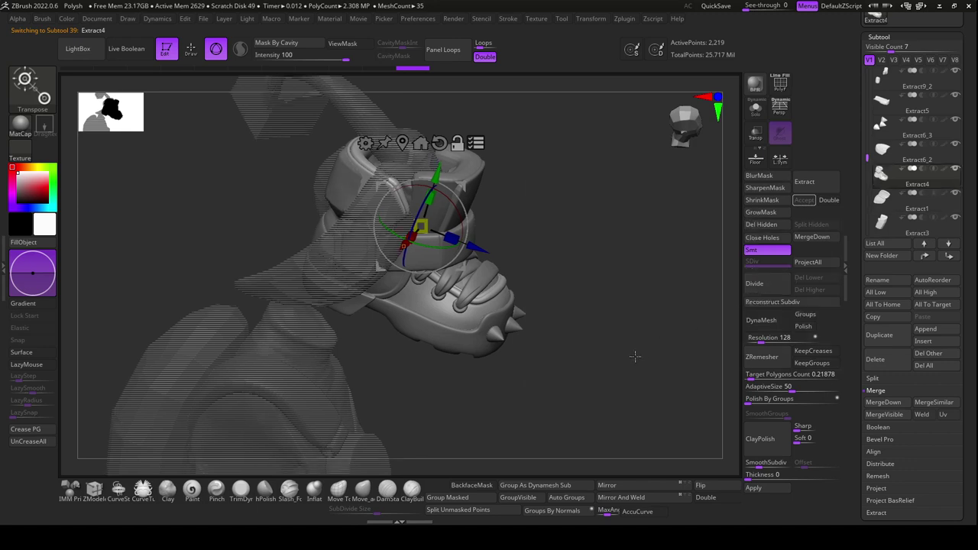
mouse_move(633, 356)
ctrl+right_down()
mouse_move(548, 296)
mouse_move(570, 290)
mouse_move(566, 323)
ctrl+right_up()
drag(473, 200, 569, 239)
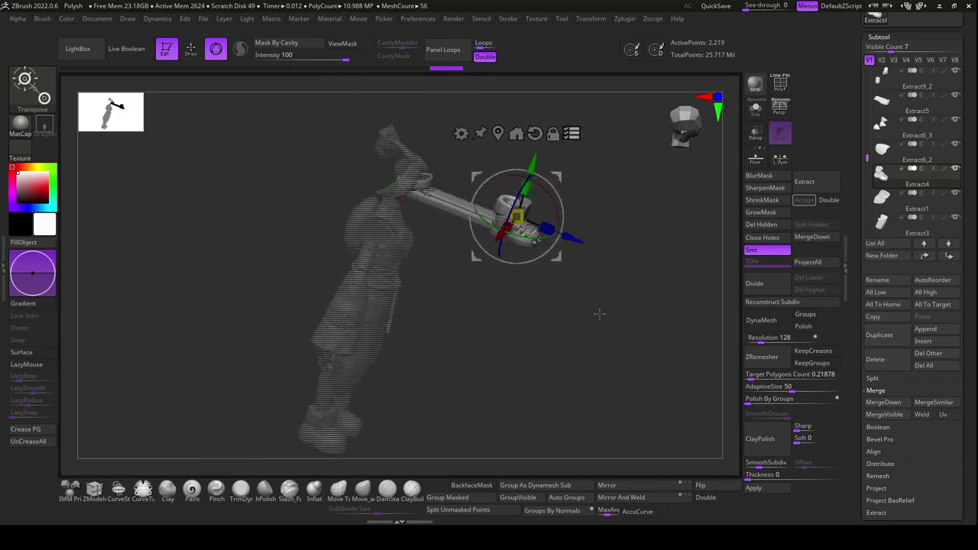
Undo the boot piece's test moves and reframe the view on the boot
key(ctrl+z)
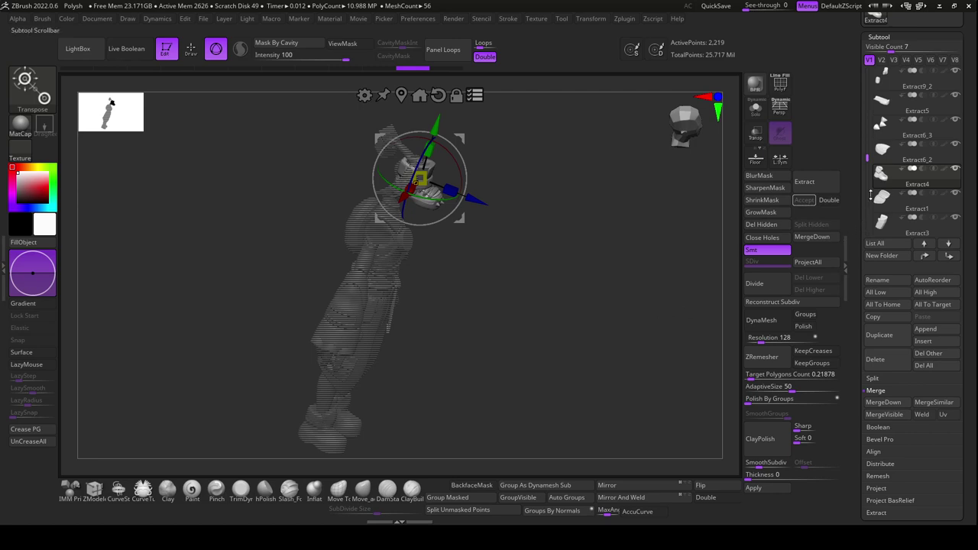
drag(480, 203, 540, 235)
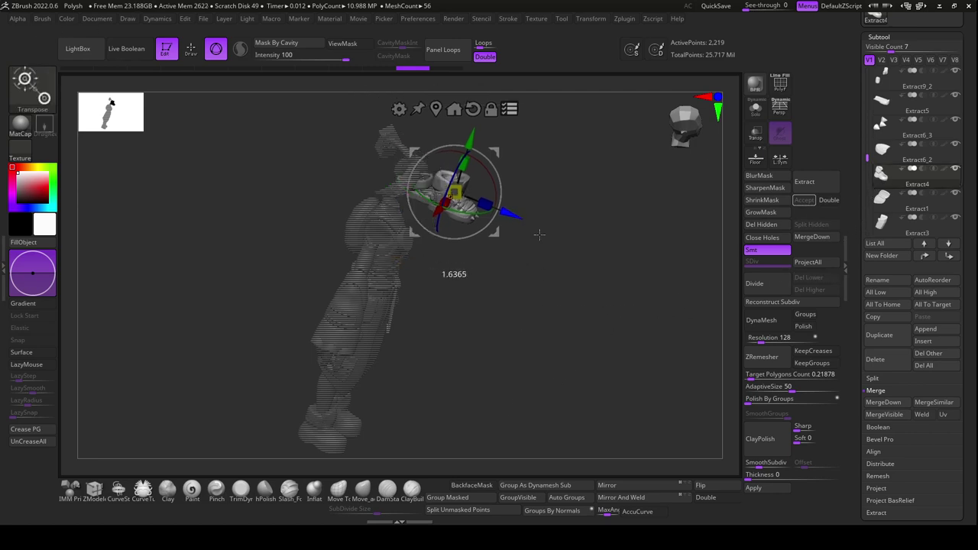
mouse_move(539, 235)
right_down()
mouse_move(592, 338)
mouse_move(572, 345)
mouse_move(610, 433)
mouse_move(622, 351)
right_up()
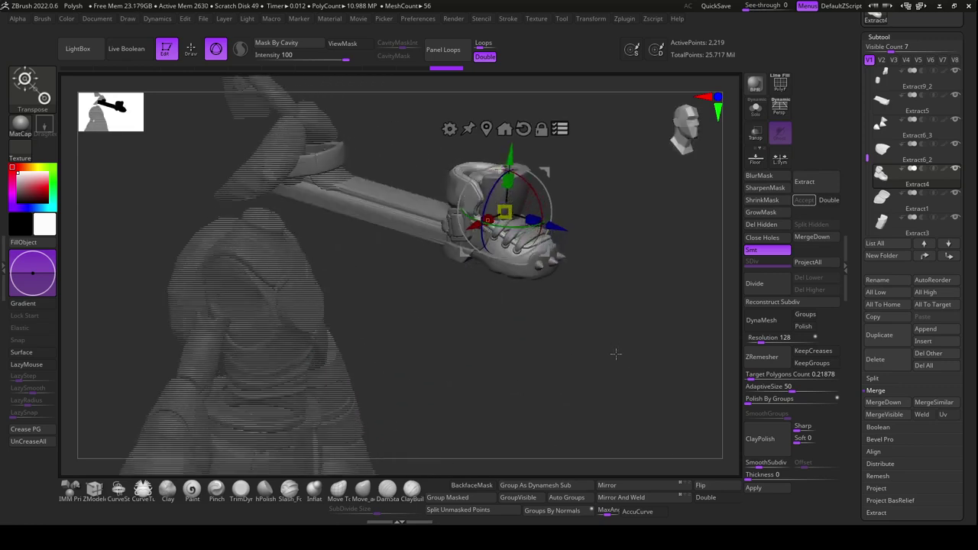
key(ctrl+z)
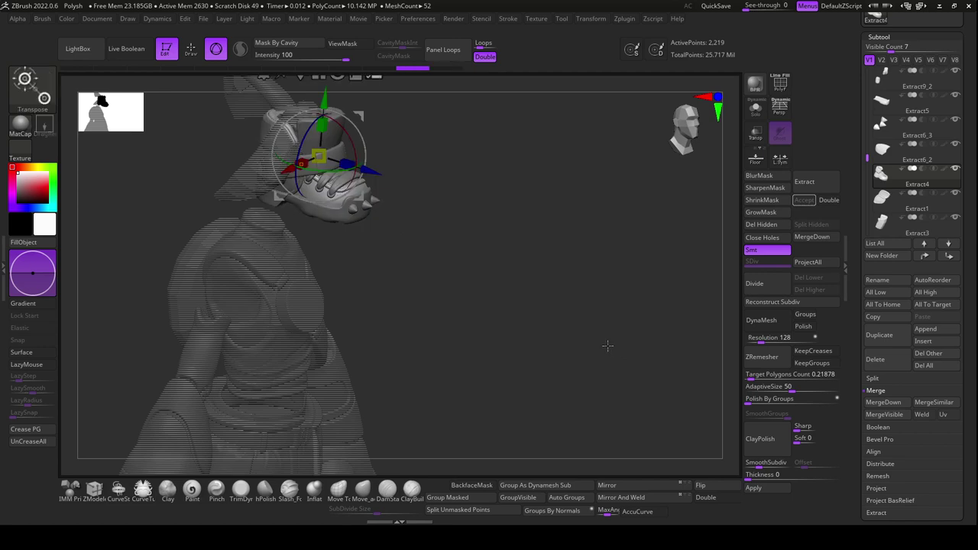
mouse_move(613, 380)
right_down()
mouse_move(583, 332)
mouse_move(634, 365)
right_up()
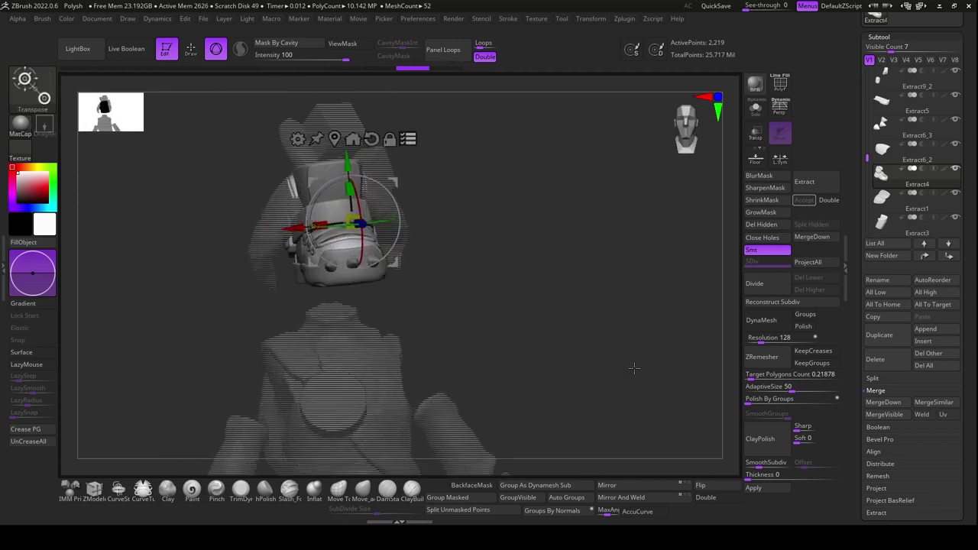
Step through Extract1, Extract3, Extract4_4, Extract6_2, Extract6_3 and Extract5 in the Subtool list
click(882, 200)
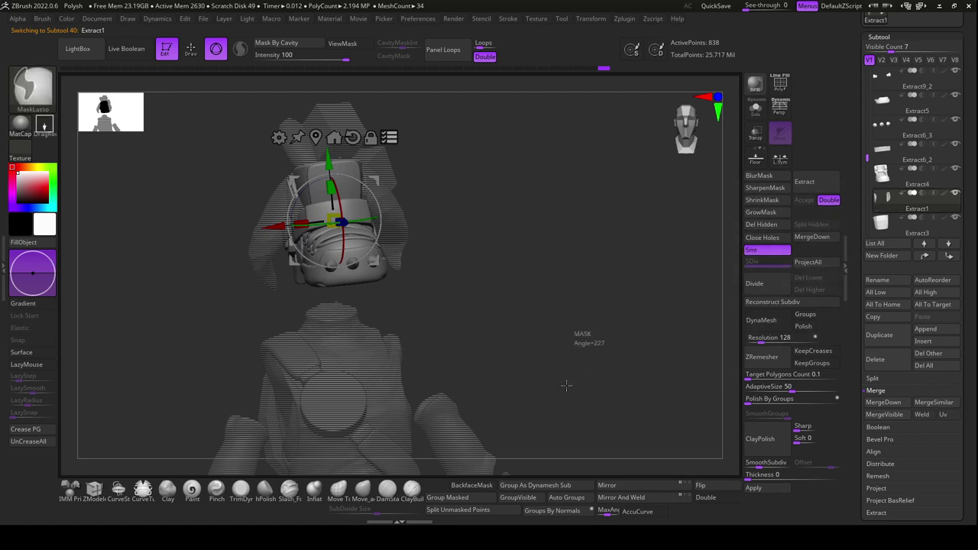
drag(868, 194, 868, 222)
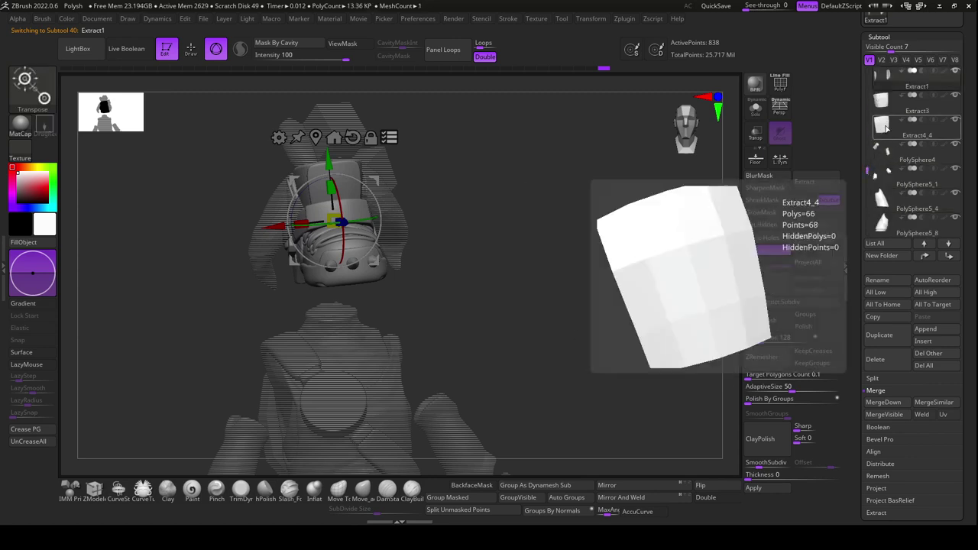
click(887, 111)
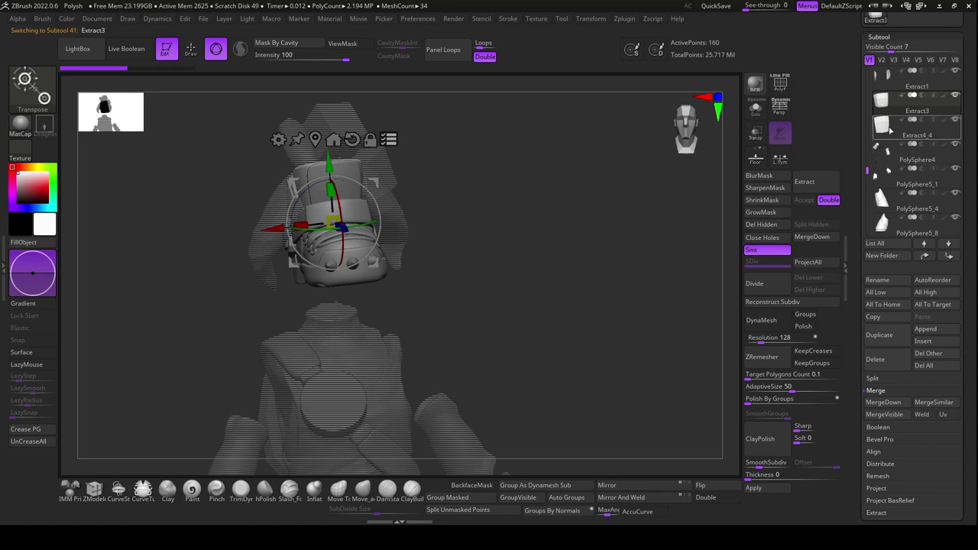
click(889, 131)
drag(560, 389, 593, 315)
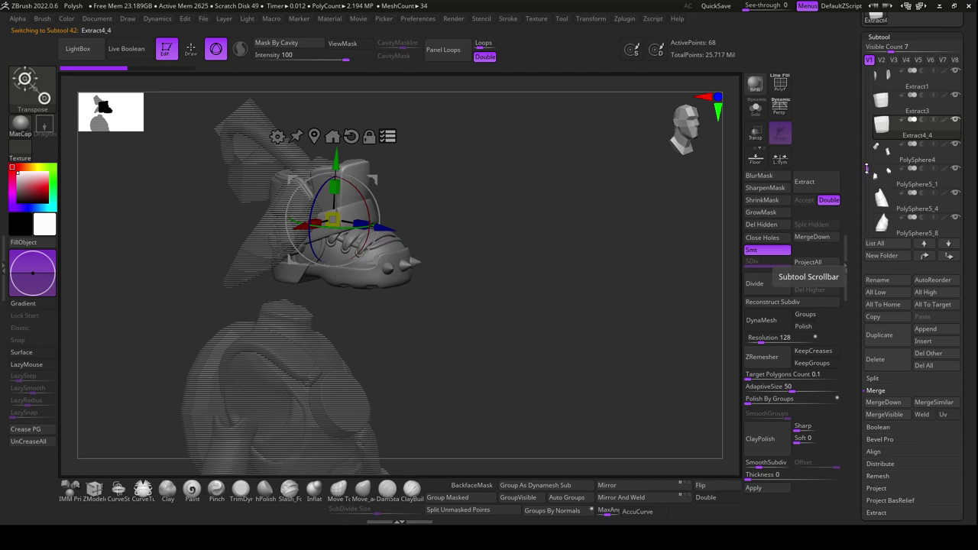
drag(868, 168, 867, 157)
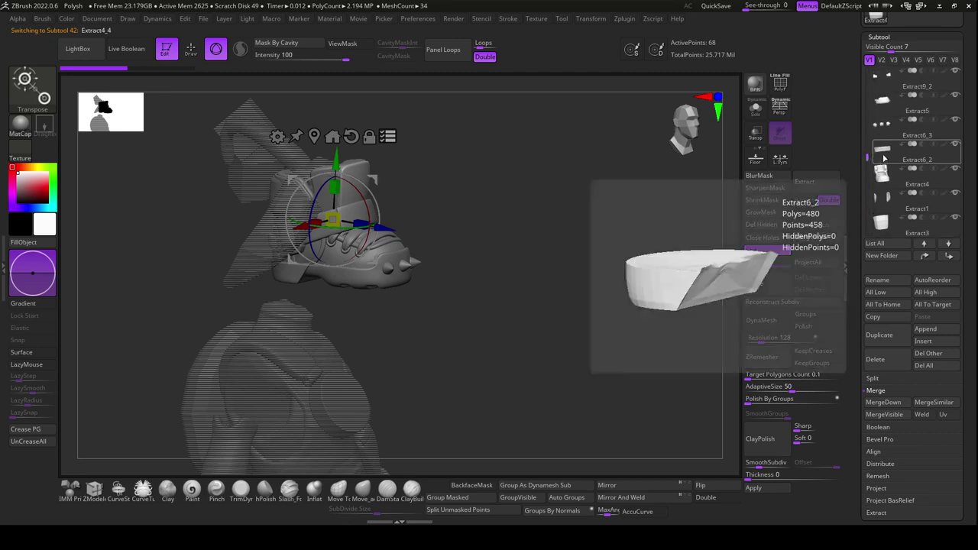
click(884, 158)
drag(577, 329, 726, 245)
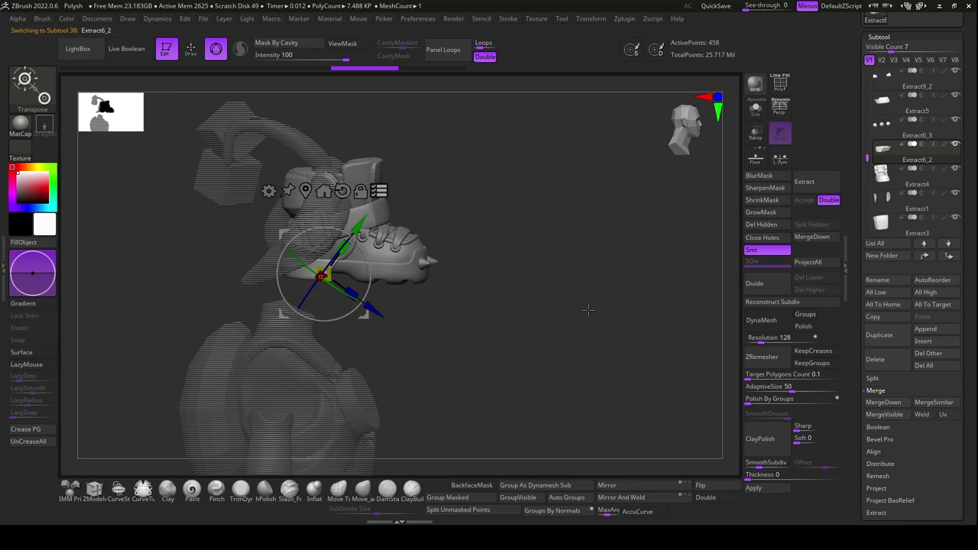
click(887, 131)
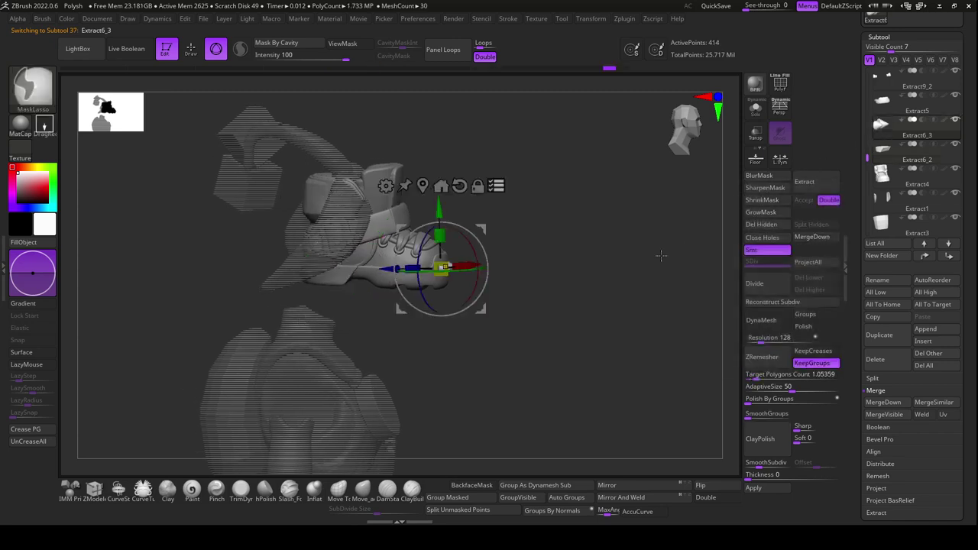
click(893, 108)
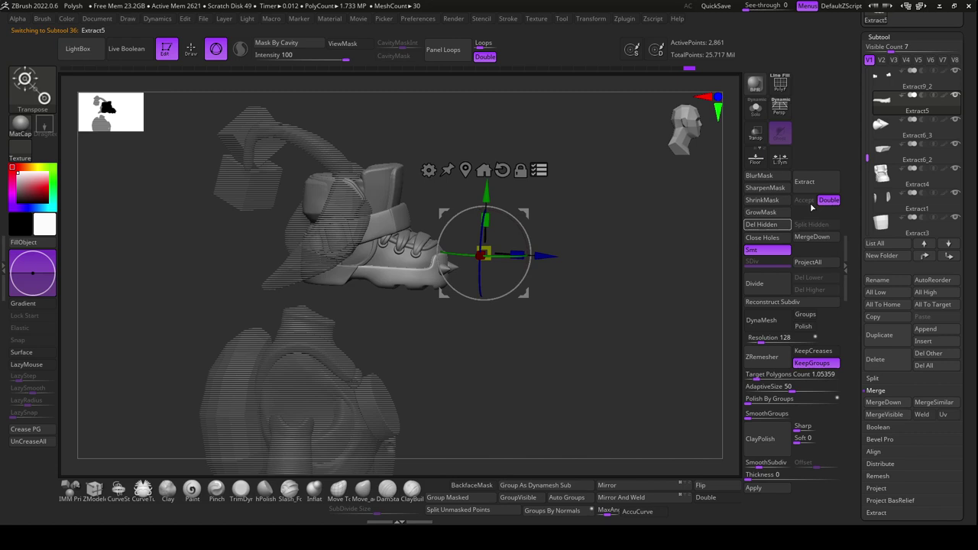
Check Extract9_2, Extract9_1 and Extract6, test-sliding Extract6 along depth and undoing it
scroll(887, 176, up, 2)
scroll(886, 180, up, 1)
scroll(889, 185, up, 1)
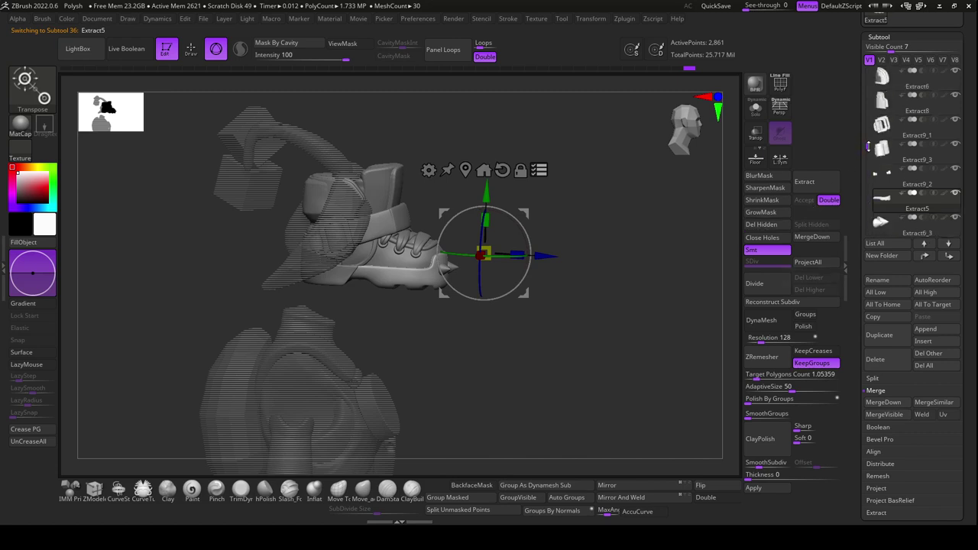
mouse_move(882, 173)
click(887, 185)
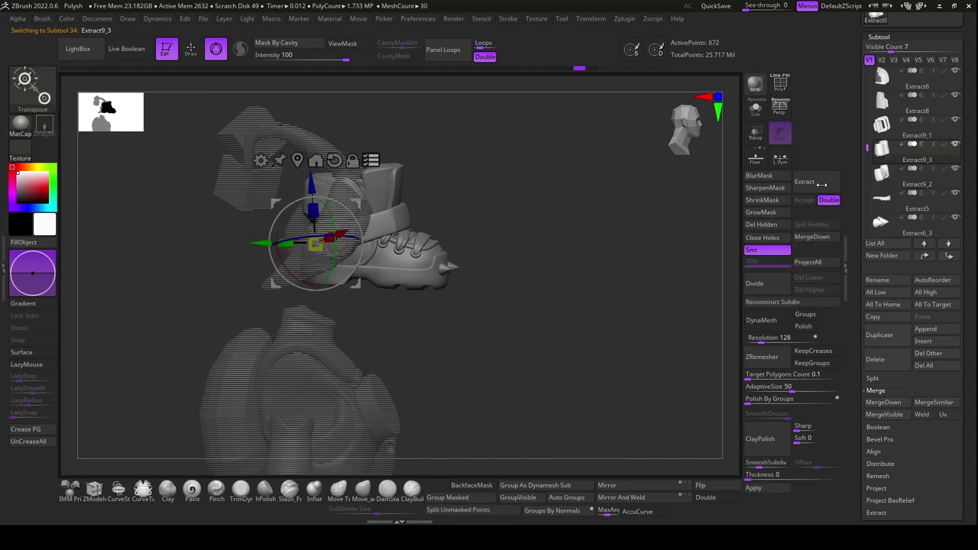
click(882, 126)
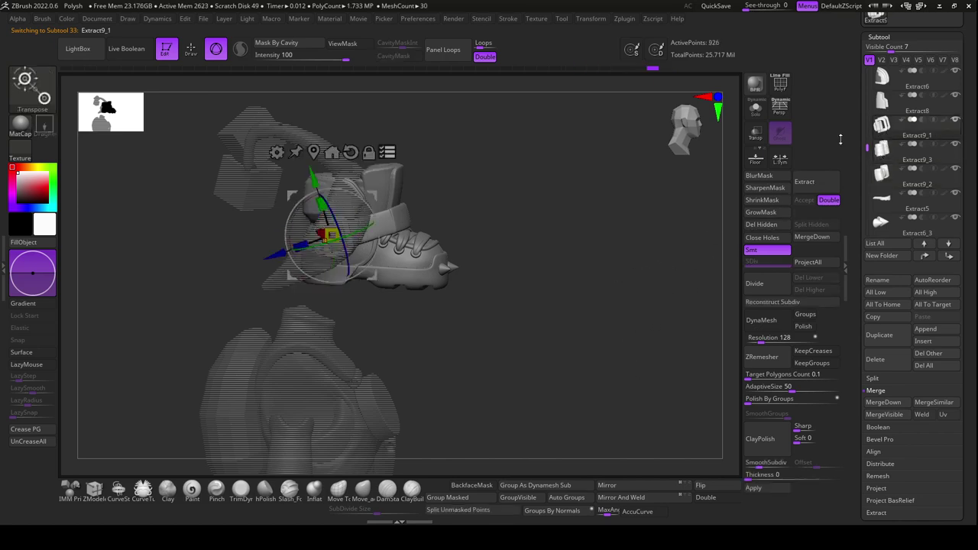
click(882, 77)
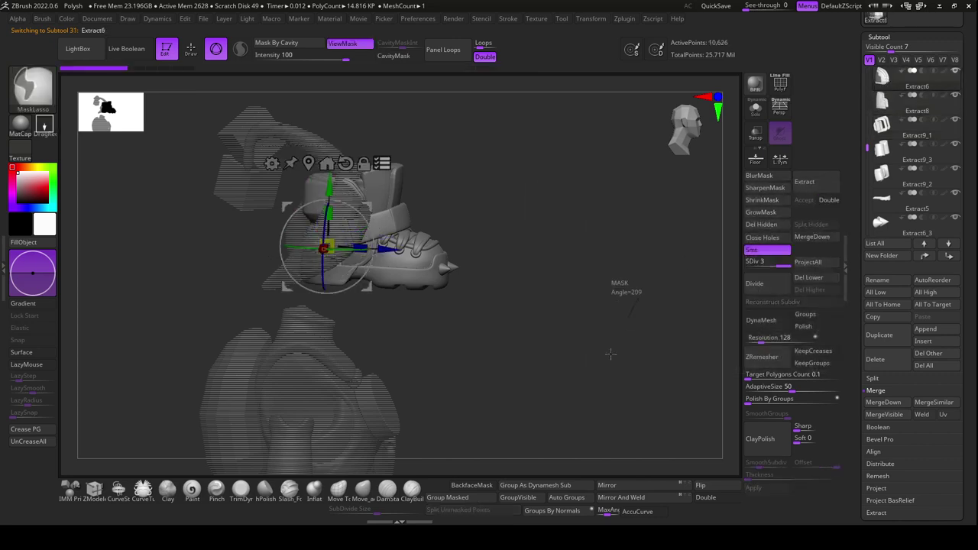
drag(386, 250, 578, 307)
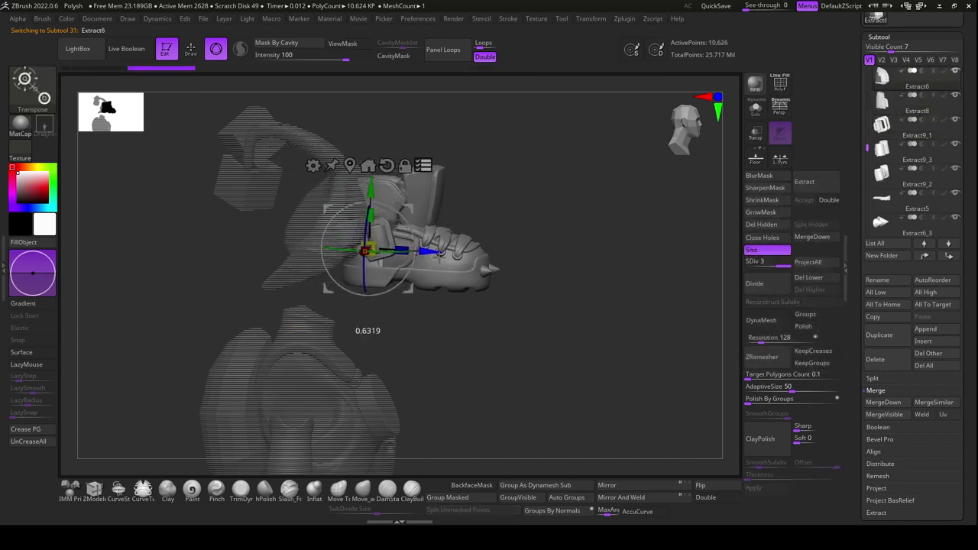
key(ctrl+z)
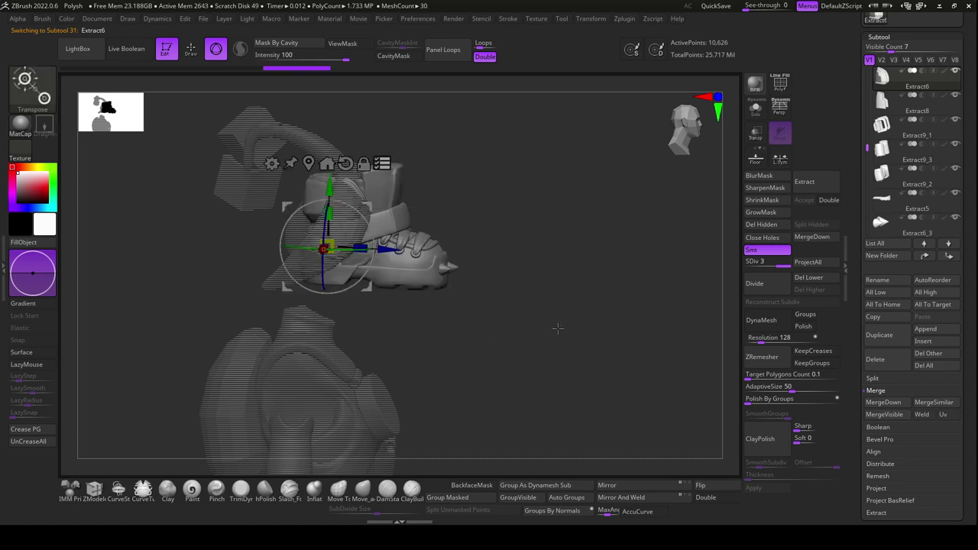
key(ctrl+z)
key(ctrl+z)
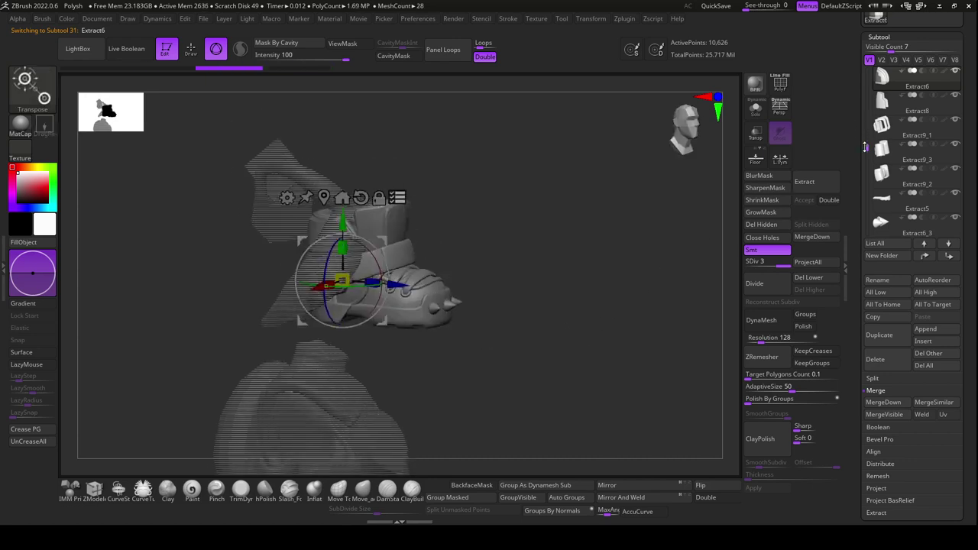
Inspect the PolySphere4_2, Extract9, Extract12, Extract11, PolySphere3 and PolySphere4_1 pieces
drag(866, 147, 866, 138)
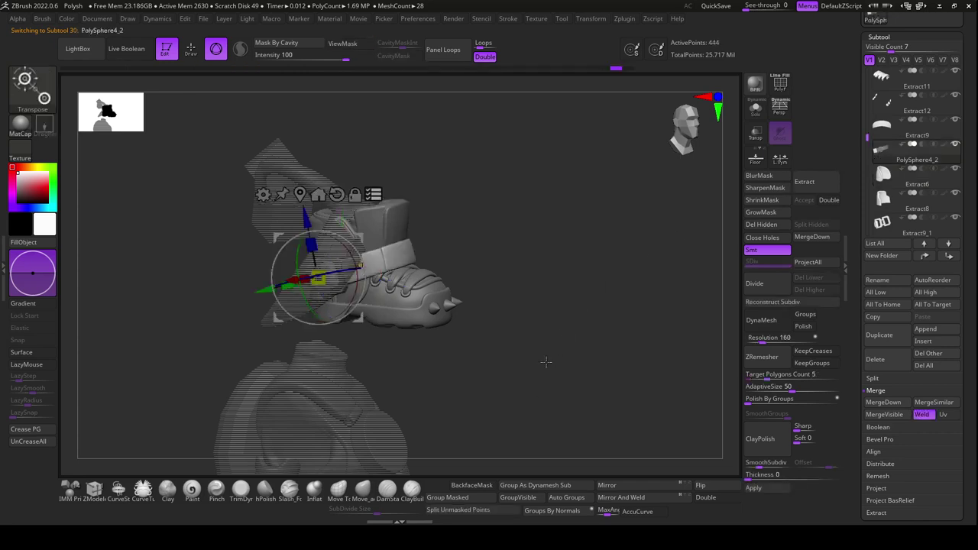
click(889, 157)
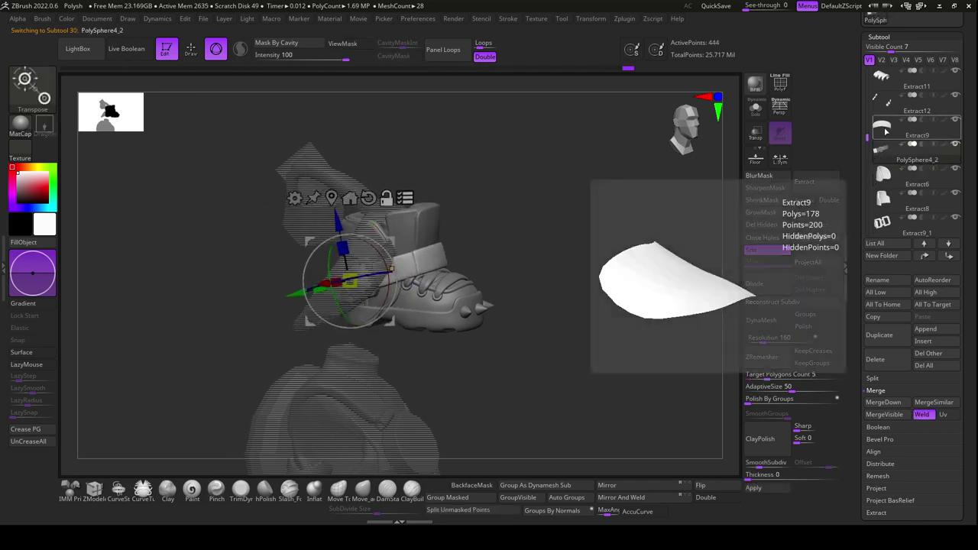
click(883, 126)
drag(647, 312, 631, 360)
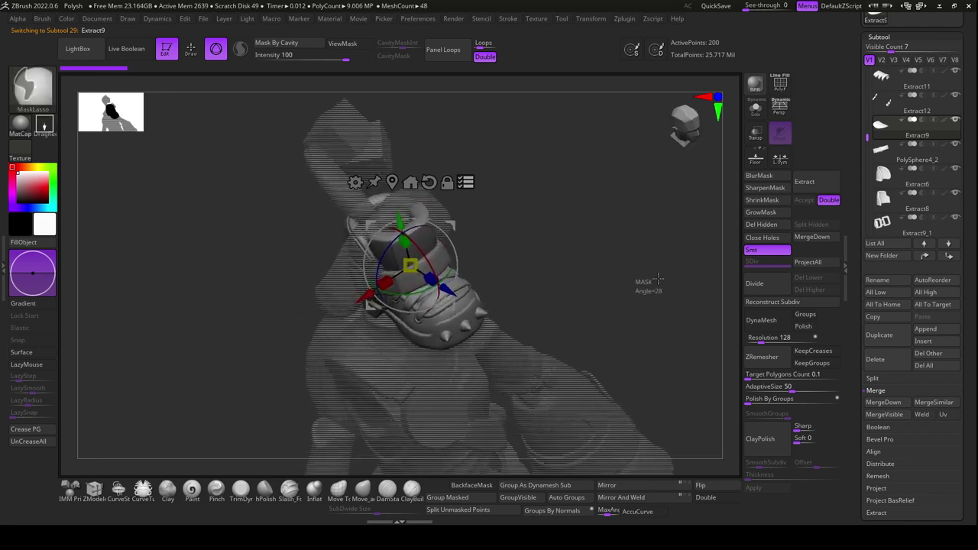
click(895, 97)
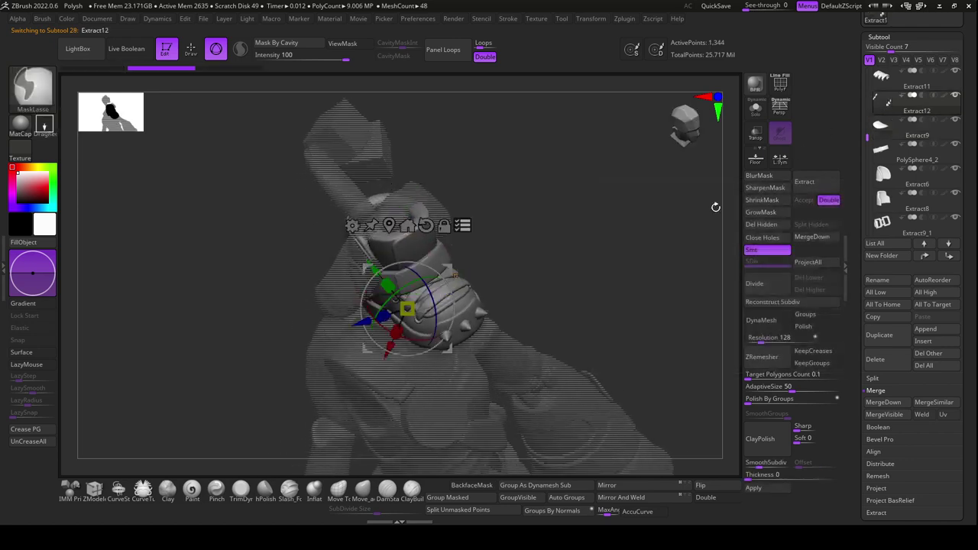
click(891, 79)
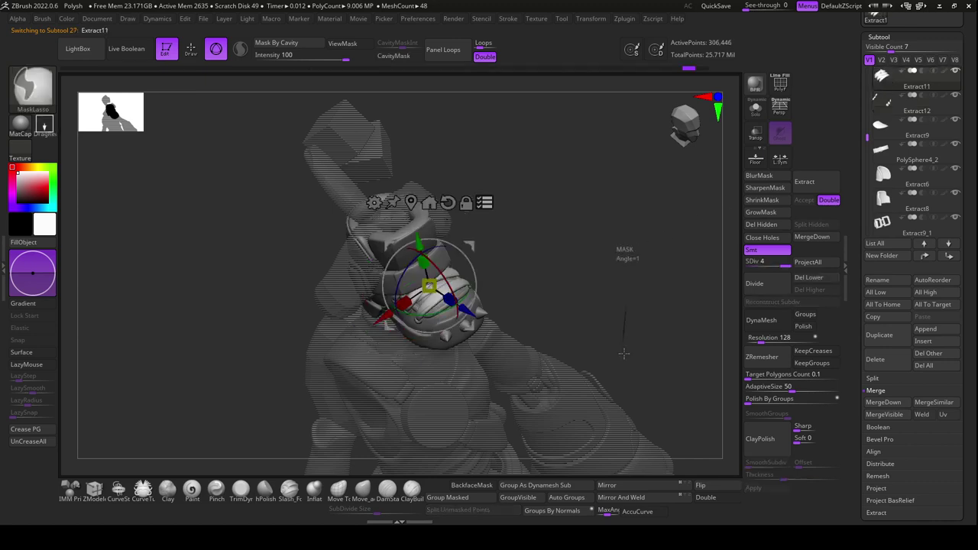
drag(866, 141, 868, 126)
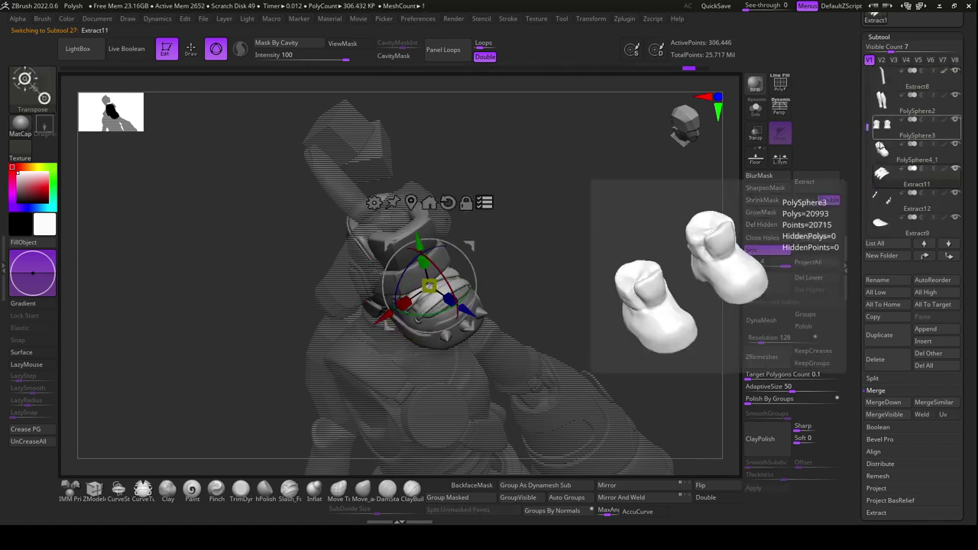
click(918, 160)
click(910, 128)
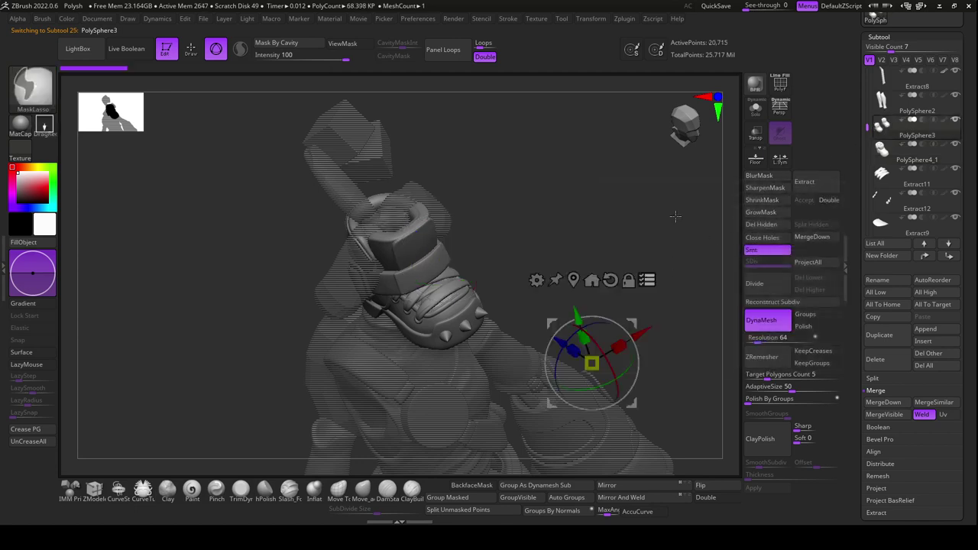
key(f)
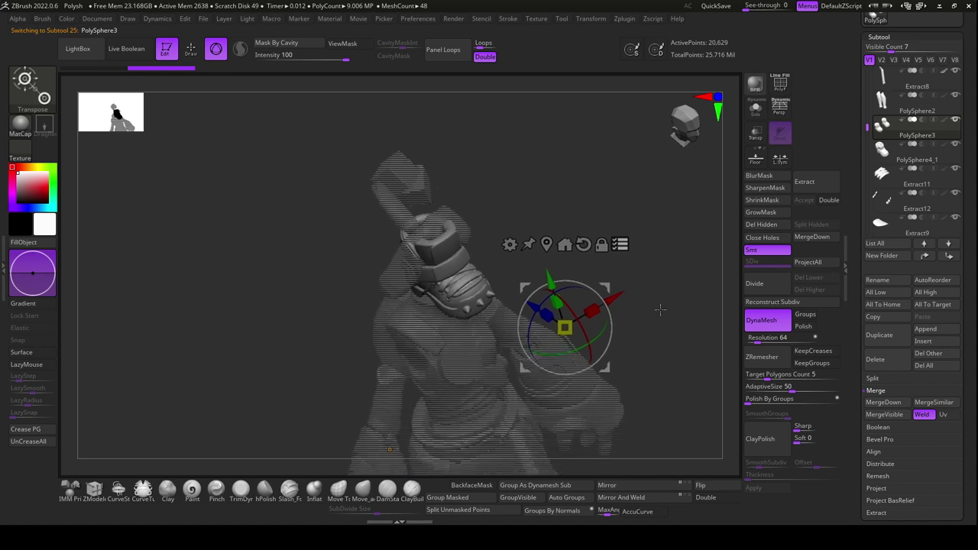
click(879, 152)
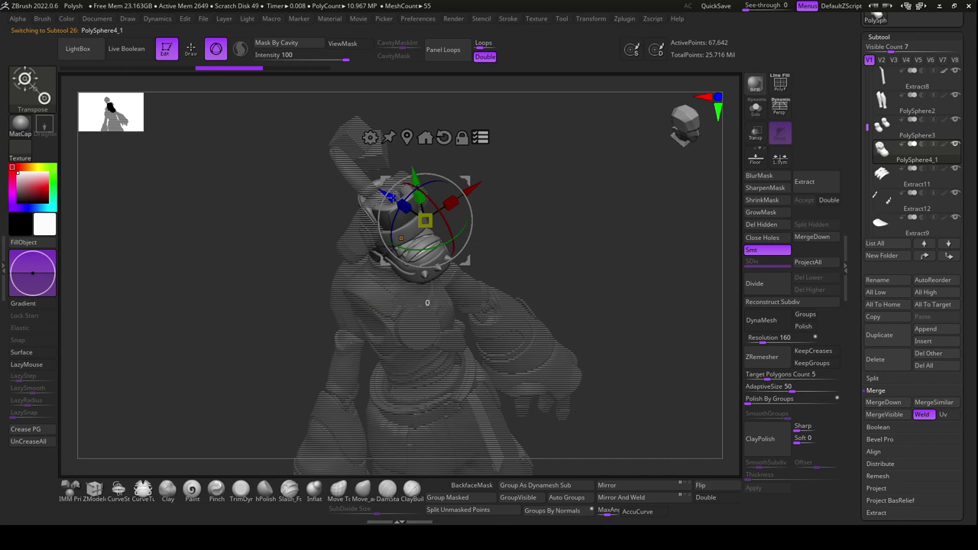
Select Extract9 and drag the Transpose gizmo to move the boot pieces off to the side
mouse_move(642, 356)
mouse_down()
mouse_move(623, 306)
mouse_move(654, 344)
mouse_move(673, 334)
mouse_move(617, 373)
mouse_move(681, 318)
mouse_move(657, 353)
mouse_move(644, 339)
mouse_up()
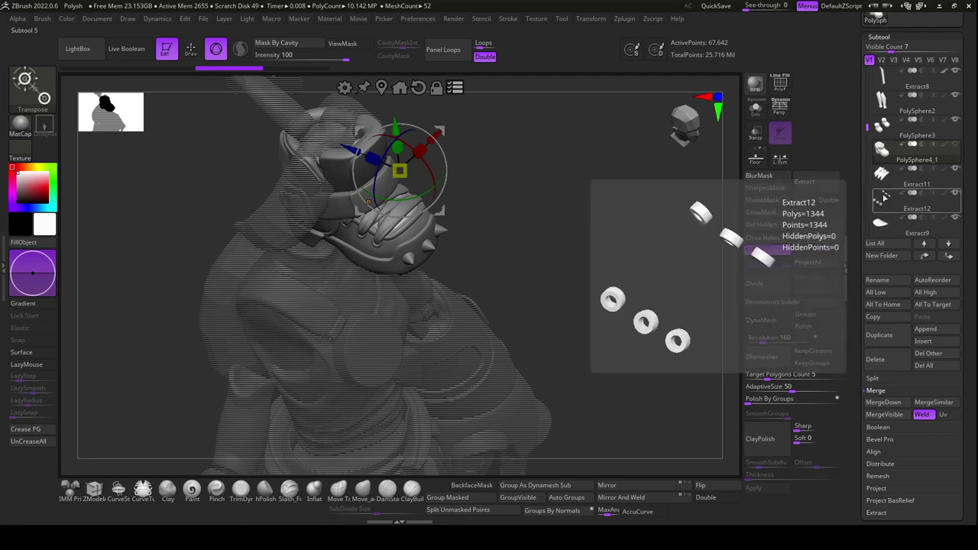
click(880, 226)
alt+drag(584, 279, 582, 327)
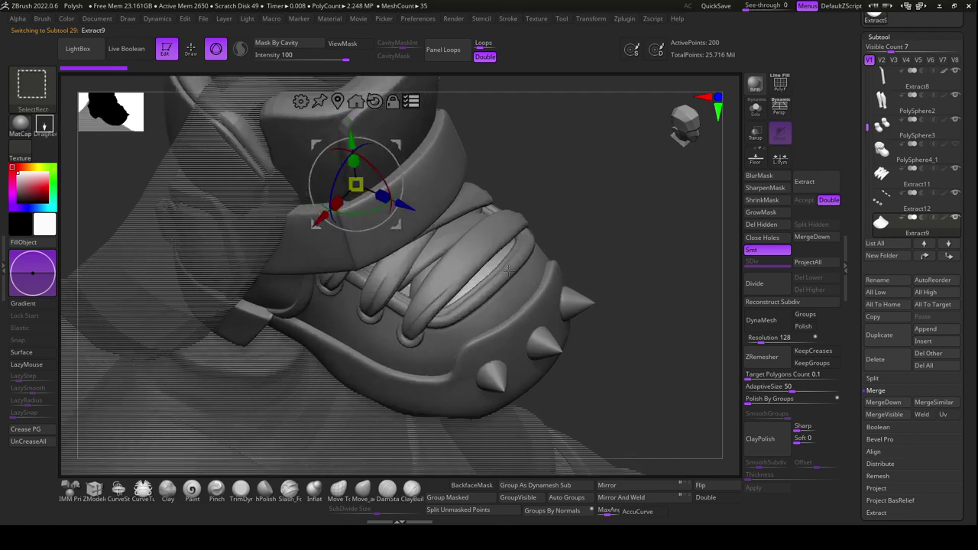
mouse_move(584, 278)
alt+mouse_down()
mouse_move(564, 252)
mouse_move(486, 245)
alt+mouse_up()
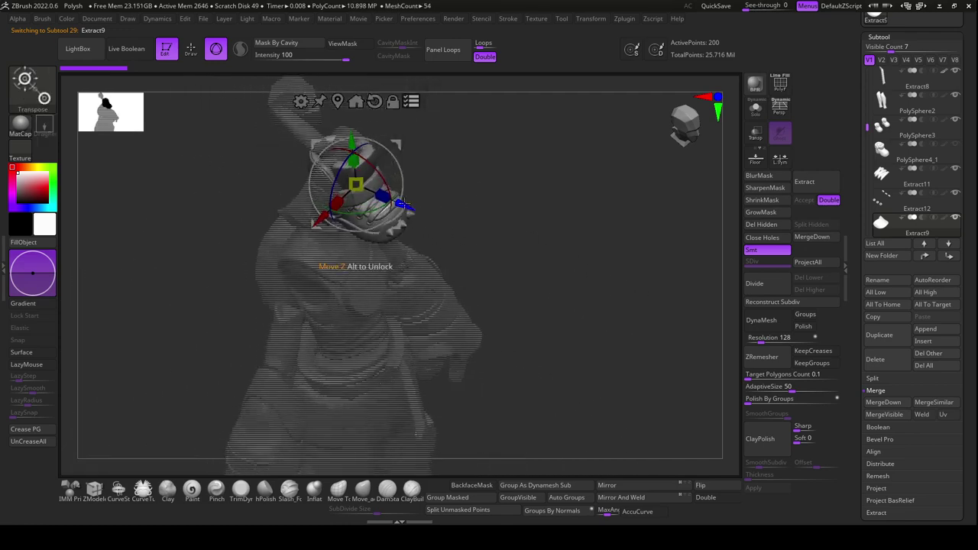
drag(403, 205, 567, 276)
mouse_move(588, 329)
mouse_down()
mouse_move(618, 349)
mouse_move(585, 385)
mouse_move(538, 267)
mouse_up()
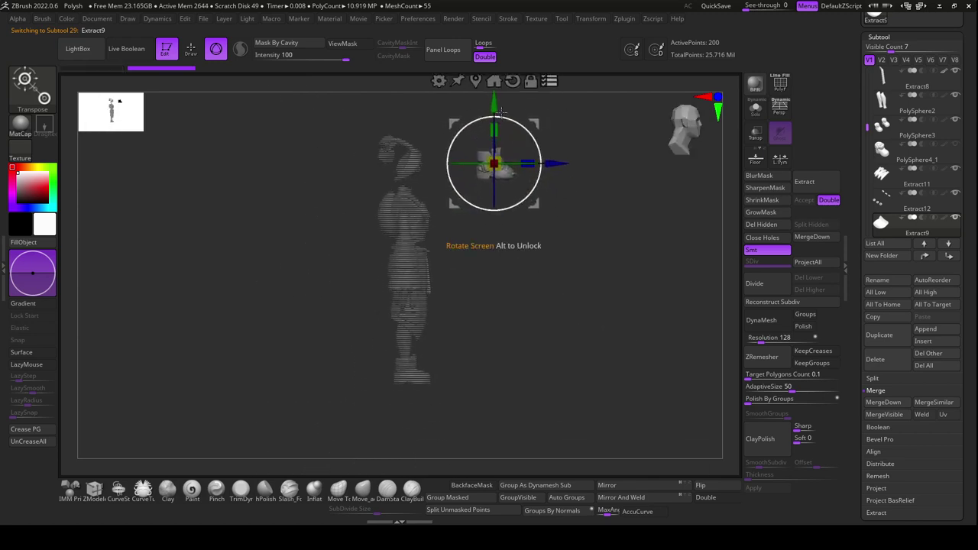
Move and rotate the armored boot with the gizmo so it sits on the right foot
drag(500, 112, 499, 319)
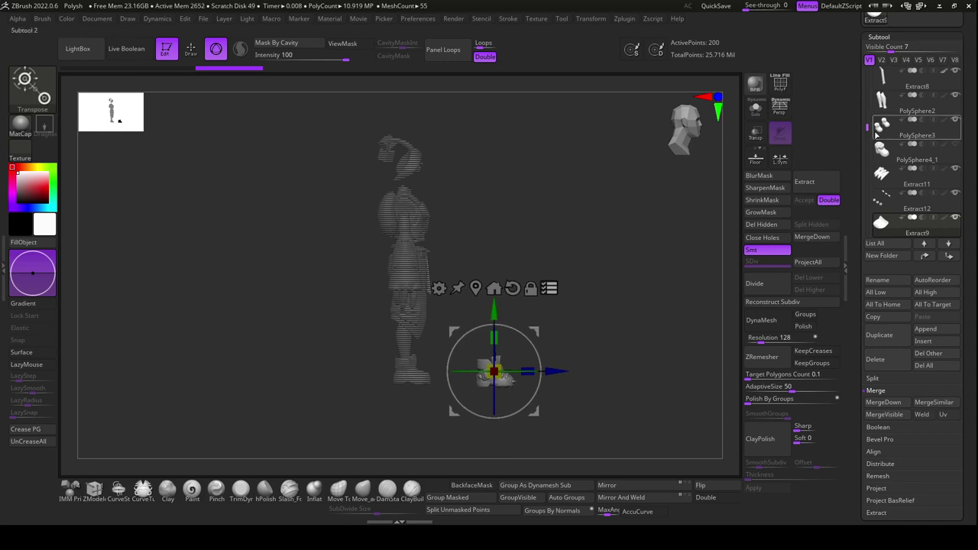
drag(866, 122, 869, 74)
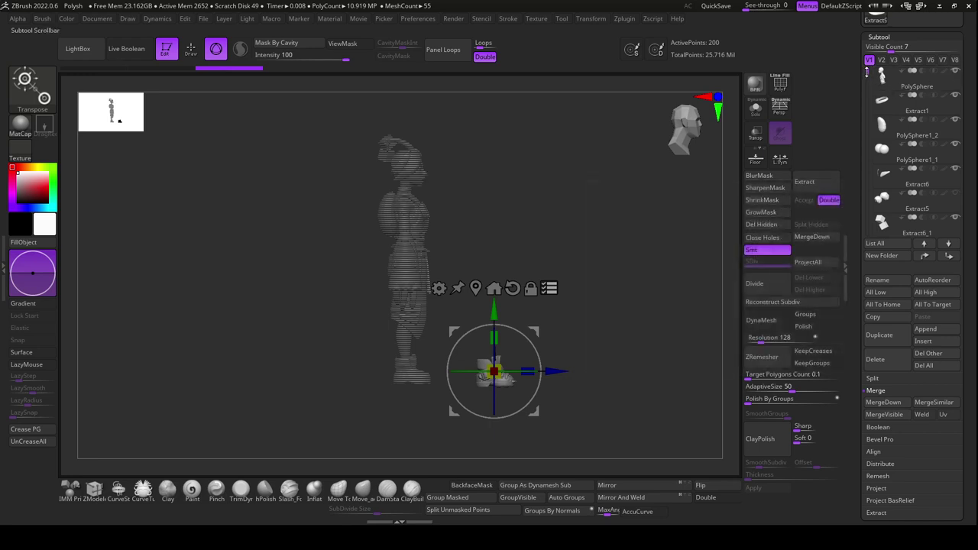
drag(867, 71, 866, 77)
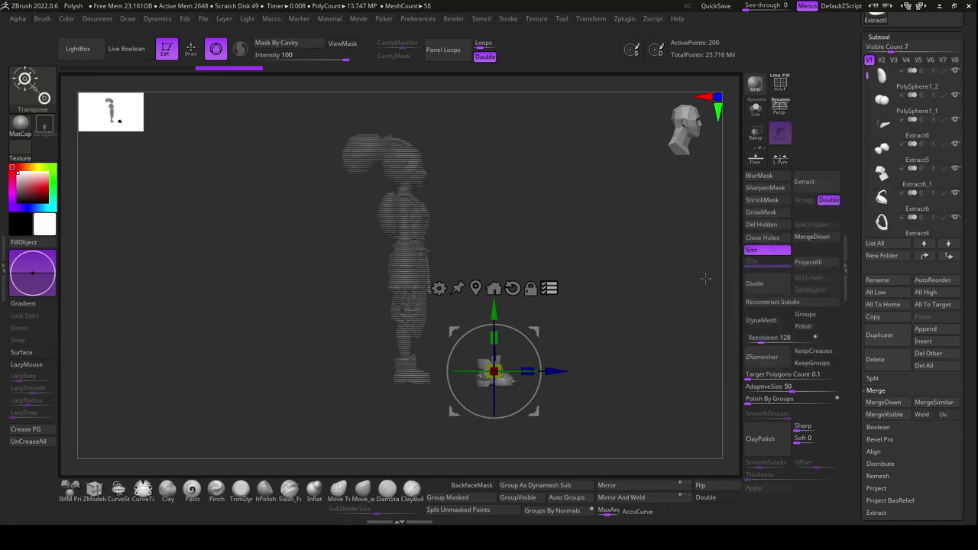
mouse_move(654, 413)
alt+right_down()
mouse_move(655, 370)
mouse_move(560, 334)
mouse_move(501, 342)
mouse_move(591, 402)
mouse_move(525, 370)
alt+right_up()
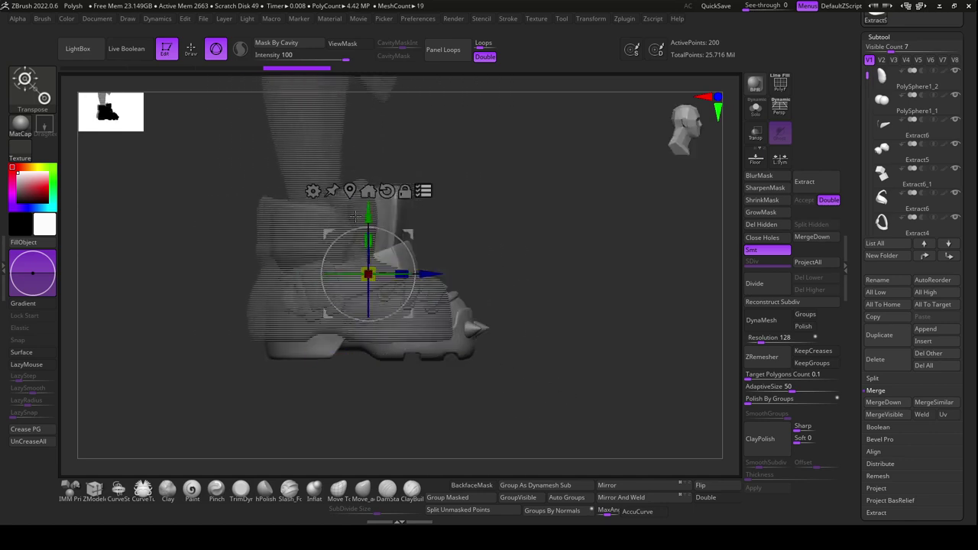
drag(367, 216, 368, 206)
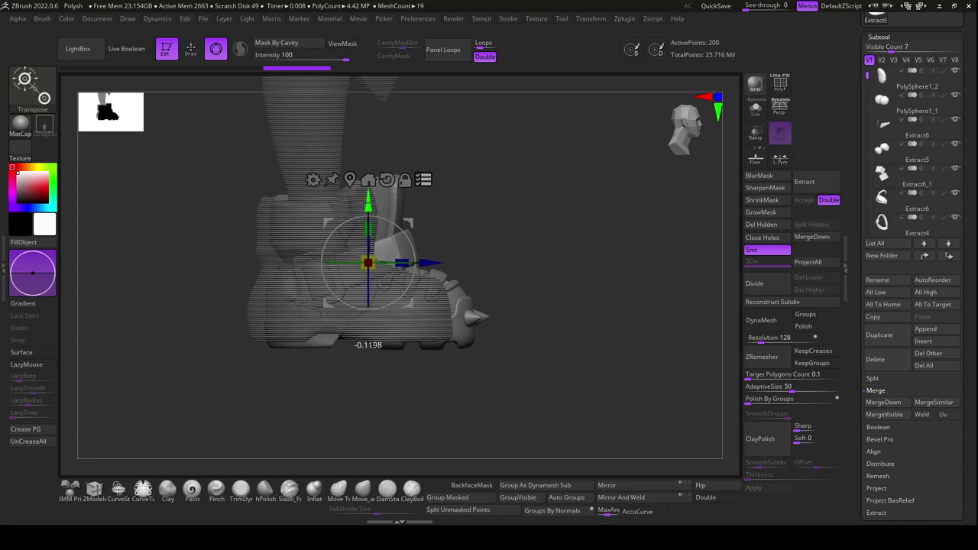
right_drag(430, 263, 536, 347)
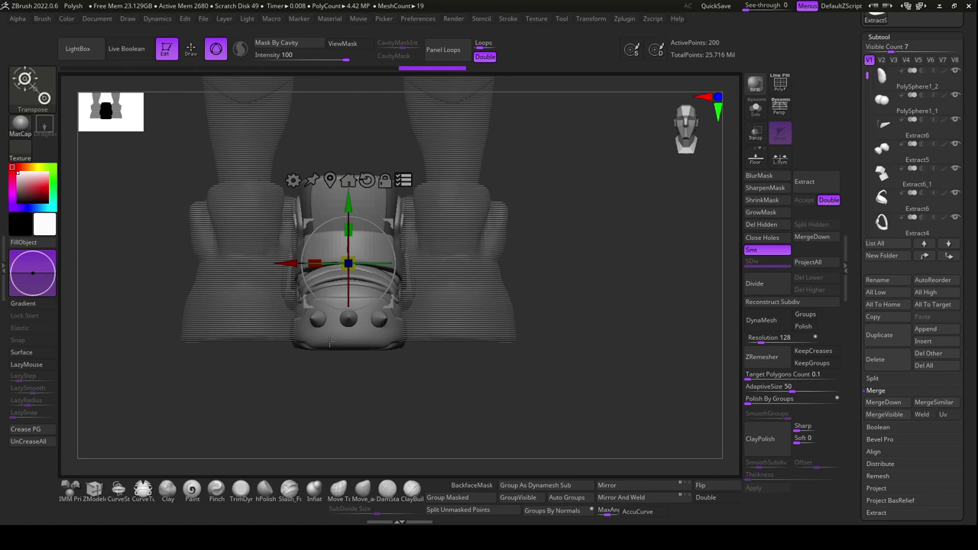
drag(287, 264, 392, 264)
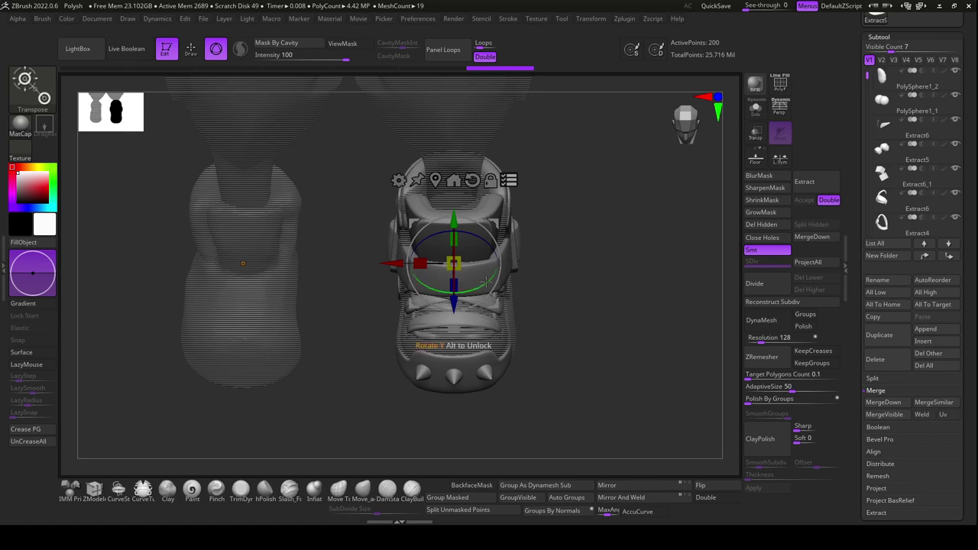
mouse_move(486, 281)
mouse_down()
mouse_move(590, 332)
mouse_move(578, 369)
mouse_move(555, 359)
mouse_move(594, 325)
mouse_move(598, 354)
mouse_move(627, 359)
mouse_move(588, 368)
mouse_up()
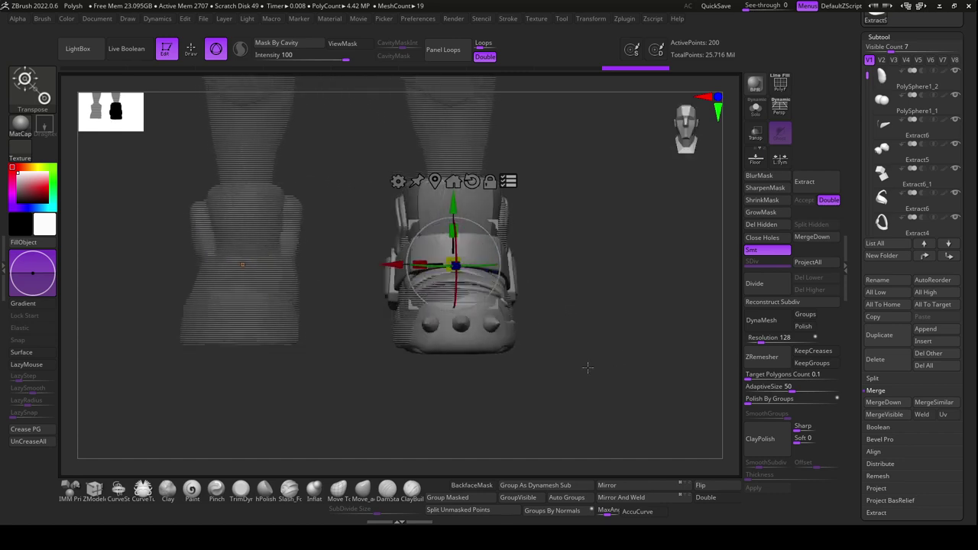
click(510, 181)
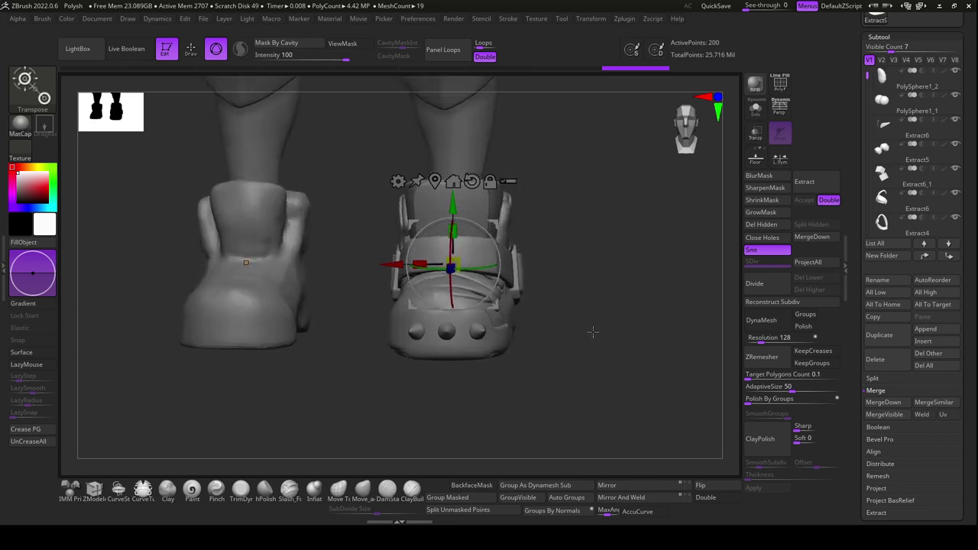
Hide the plain PolySphere3 shoe and Mirror And Weld the Extract4_4 ankle piece onto the left leg
alt+drag(596, 360, 503, 419)
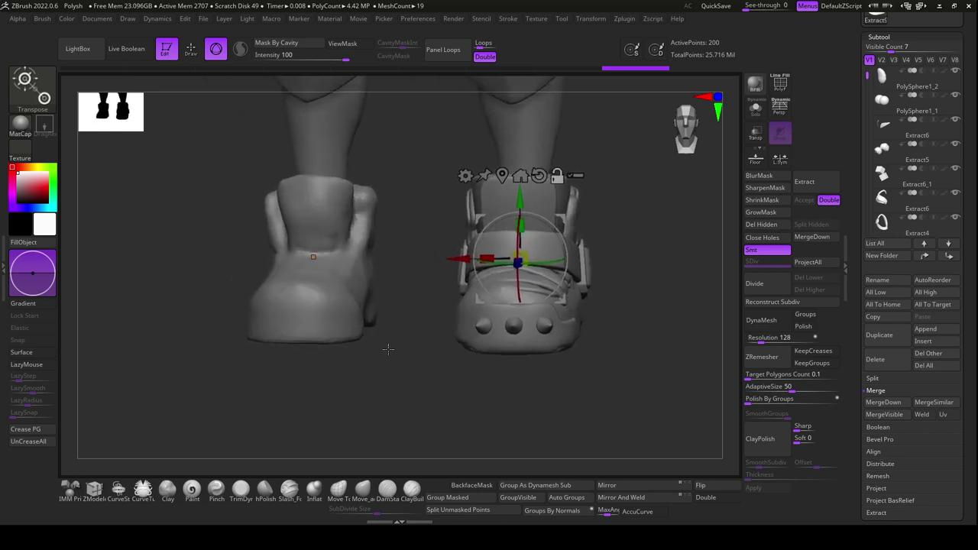
alt+click(341, 309)
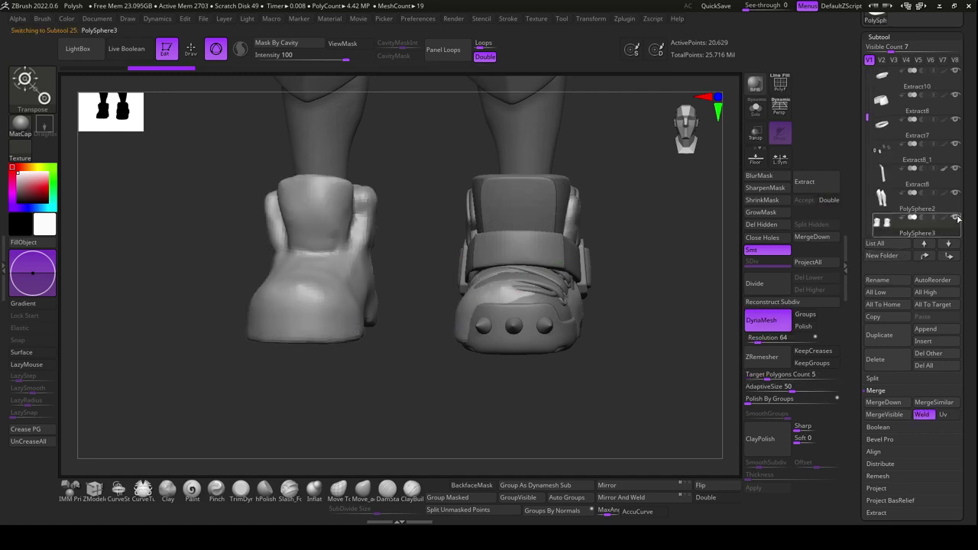
alt+click(539, 214)
mouse_move(634, 389)
mouse_down()
mouse_move(589, 396)
mouse_move(634, 397)
mouse_up()
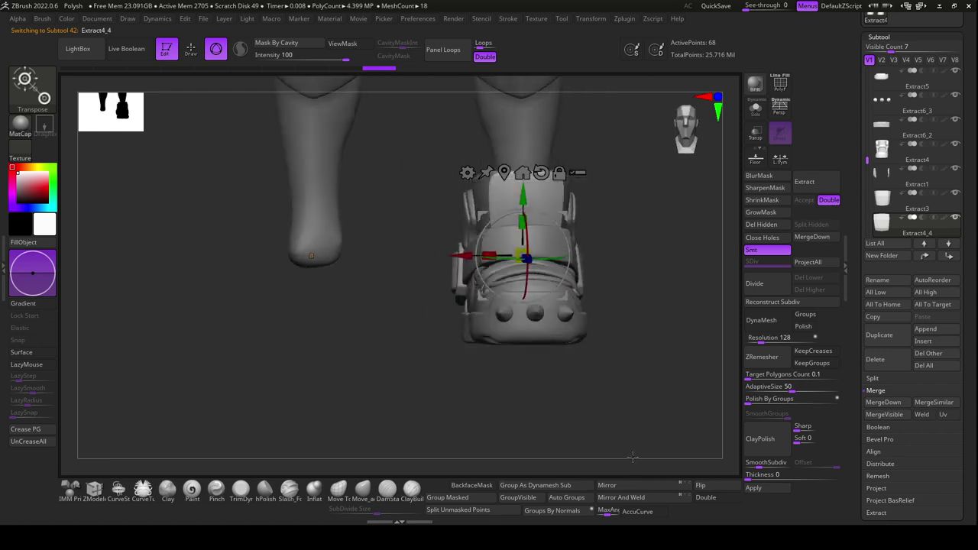
click(633, 497)
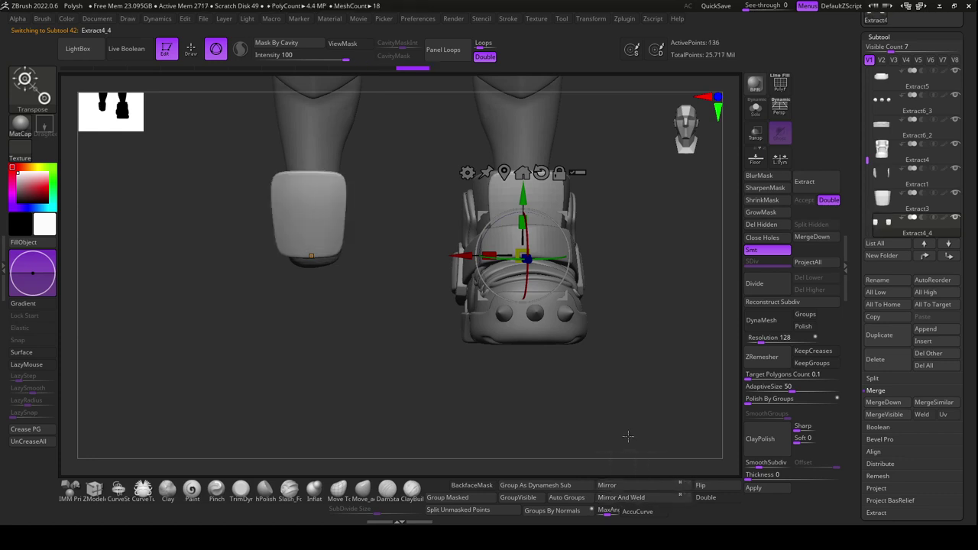
Mirror the PolySphere4_2 strap and the Extract11 laces onto the left boot, deleting the laces' lower subdivisions
key(q)
alt+click(552, 238)
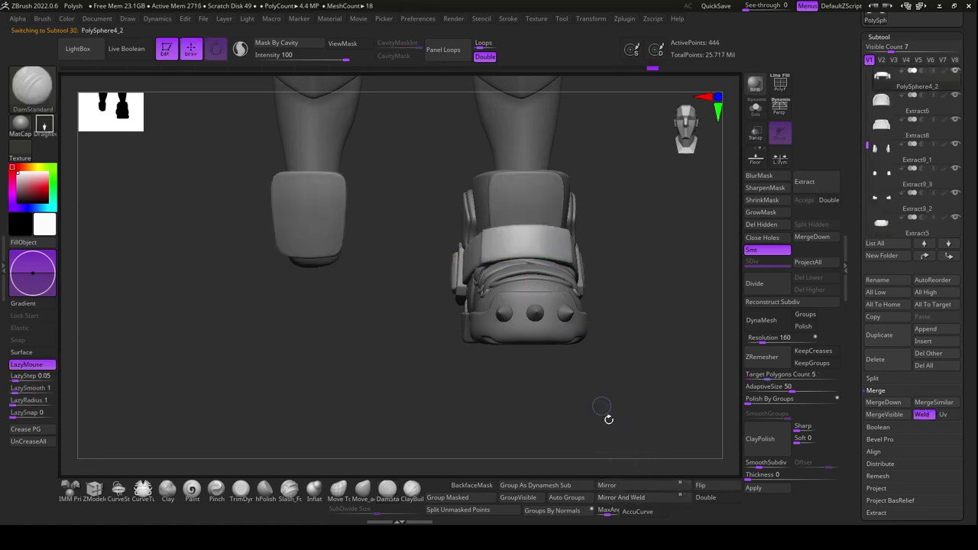
click(634, 498)
alt+click(547, 273)
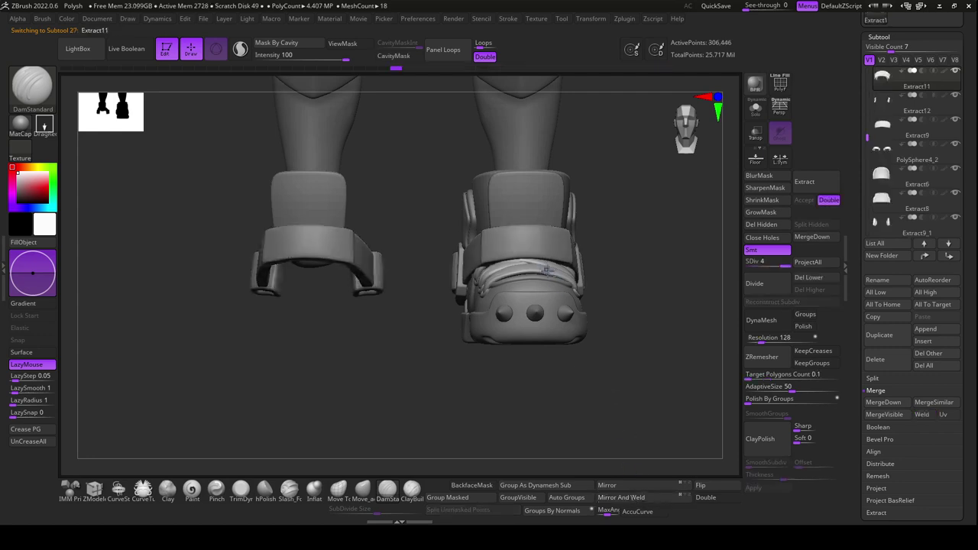
click(821, 284)
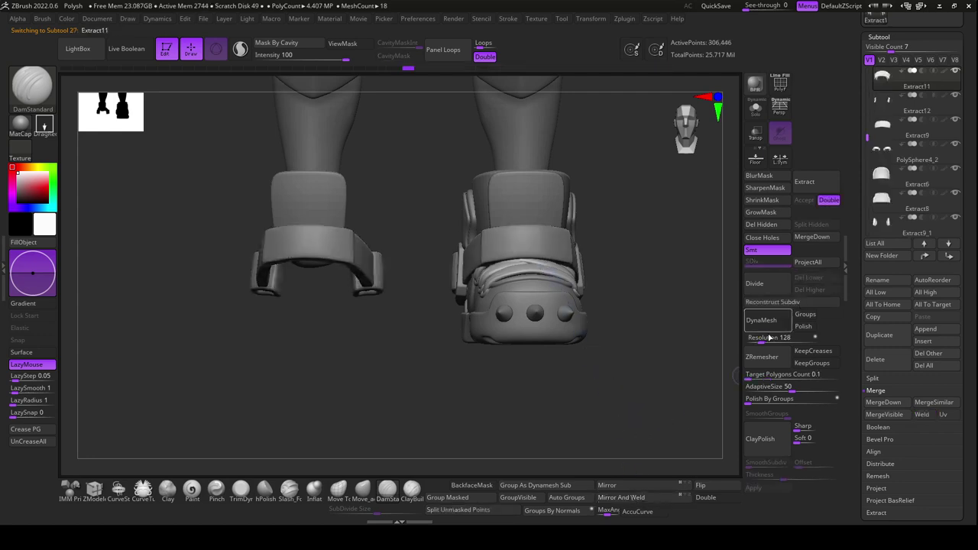
click(650, 497)
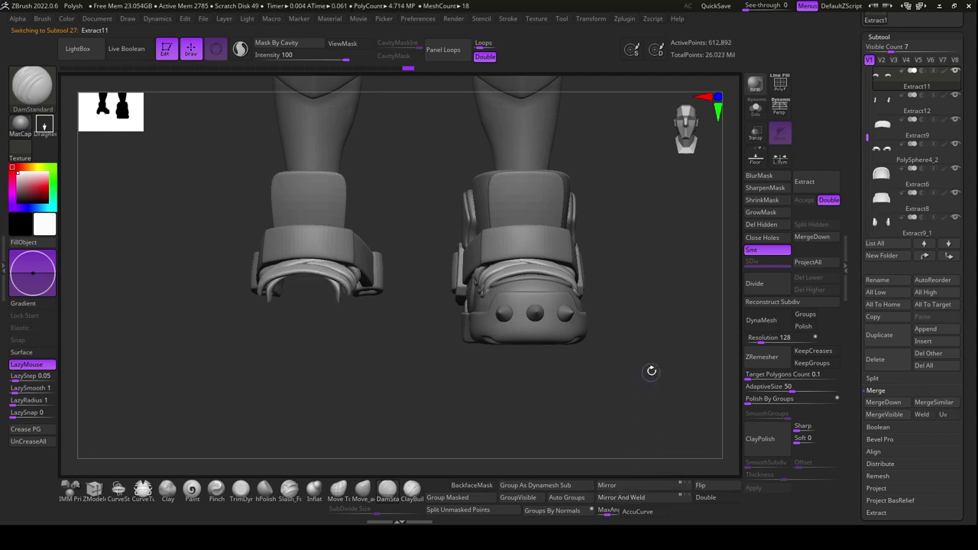
Mirror the Extract4 sole and the toe spikes onto the other boot
right_drag(581, 309, 539, 291)
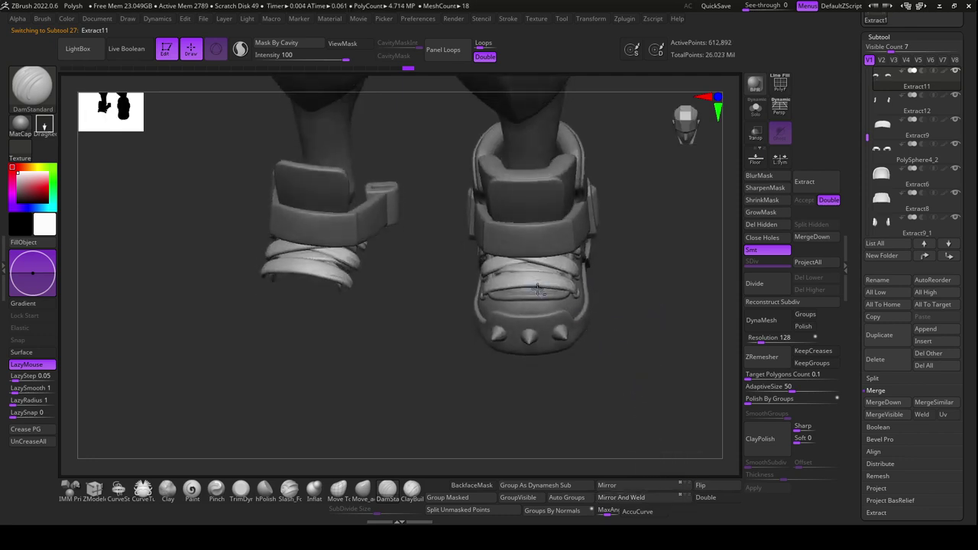
key(Down)
key(Down)
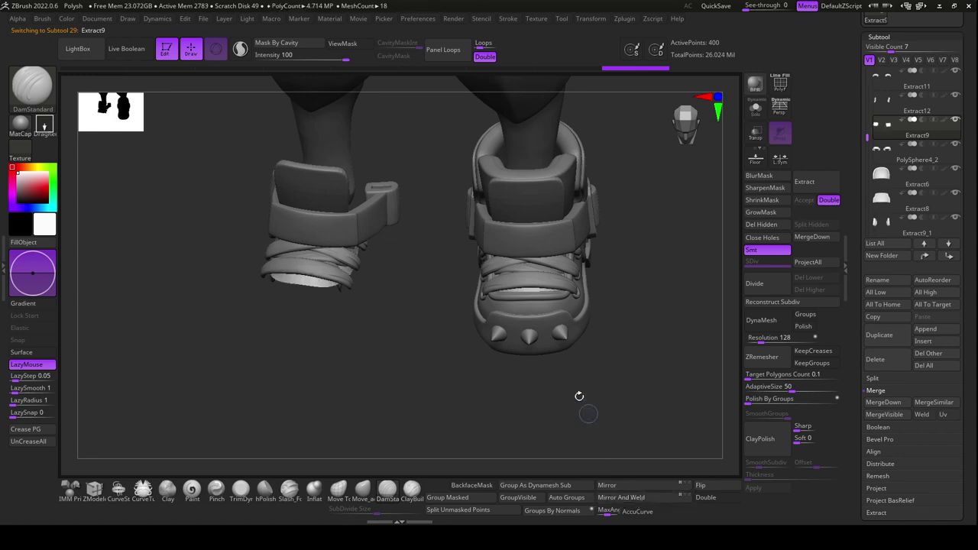
alt+click(559, 310)
click(634, 500)
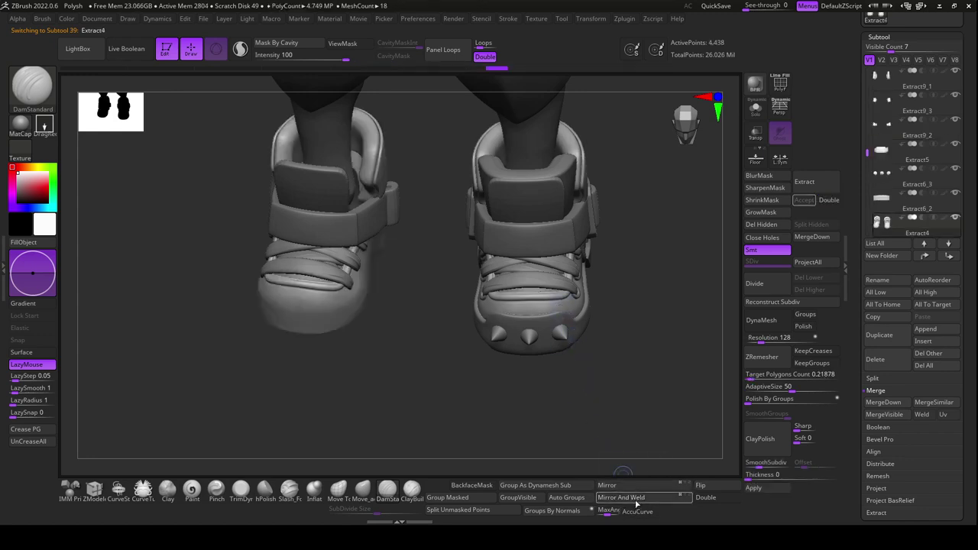
alt+click(548, 352)
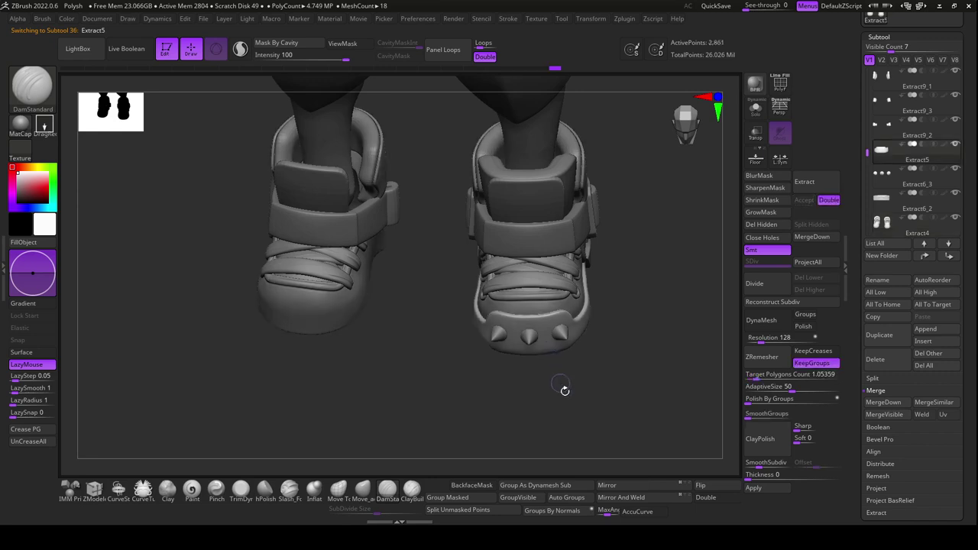
click(635, 498)
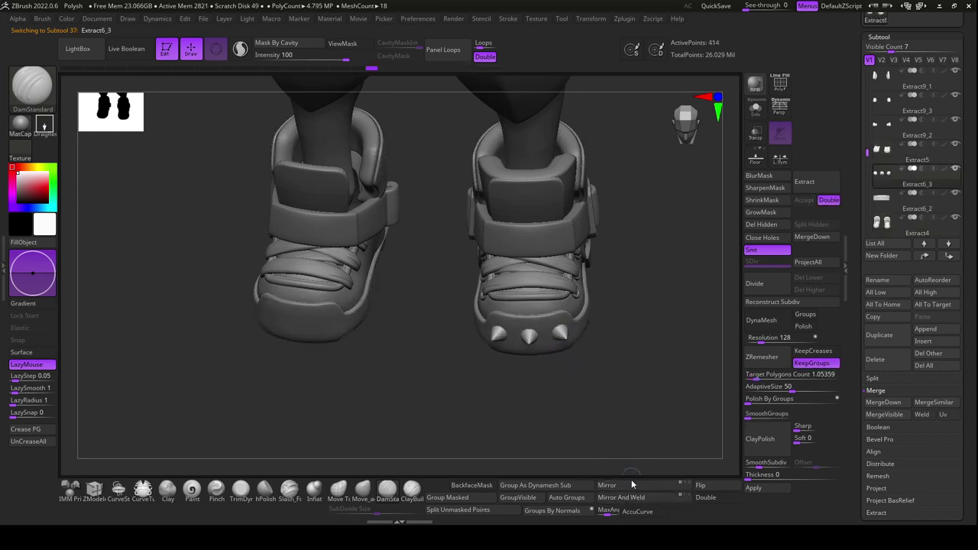
Mirror the heel strap and the strap buckle onto the other boot
click(634, 498)
drag(629, 426, 613, 419)
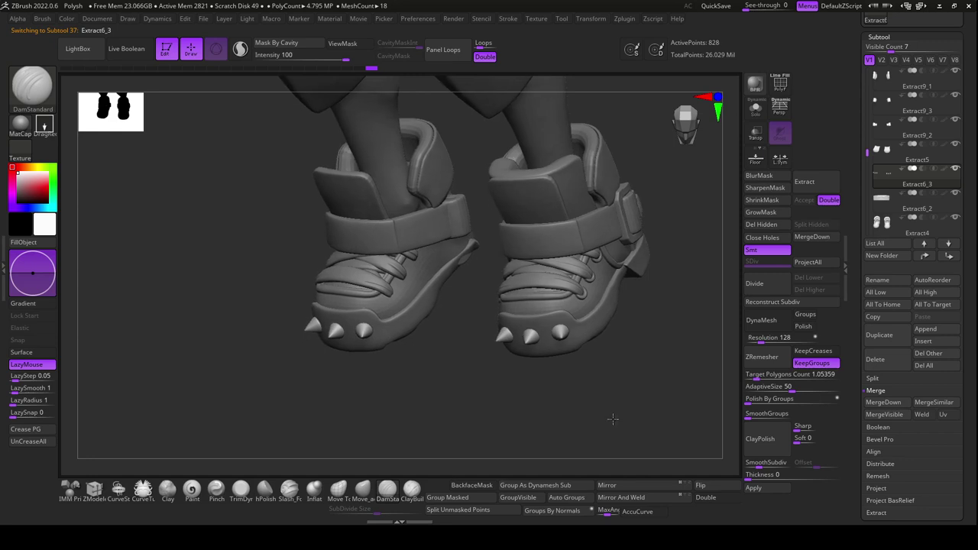
alt+click(646, 277)
click(637, 500)
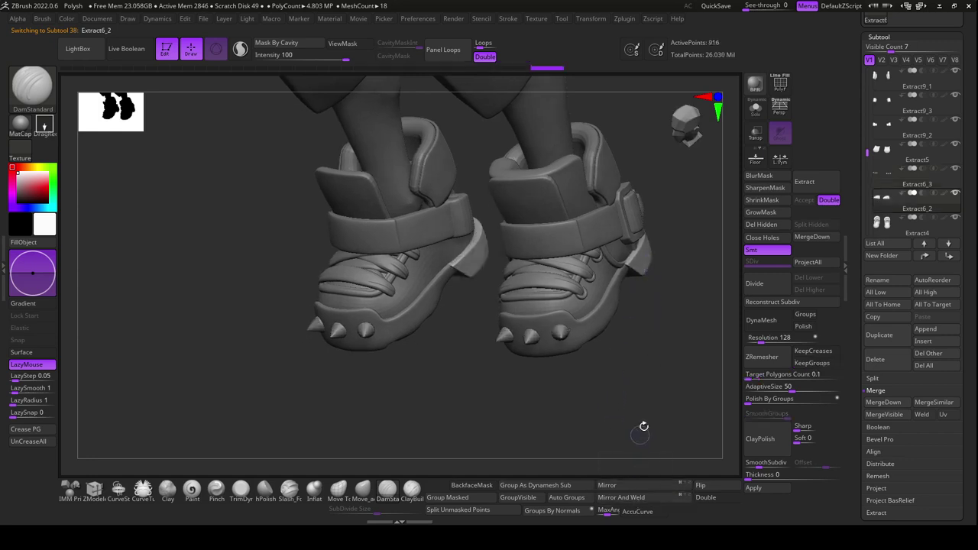
drag(645, 425, 641, 398)
alt+click(612, 243)
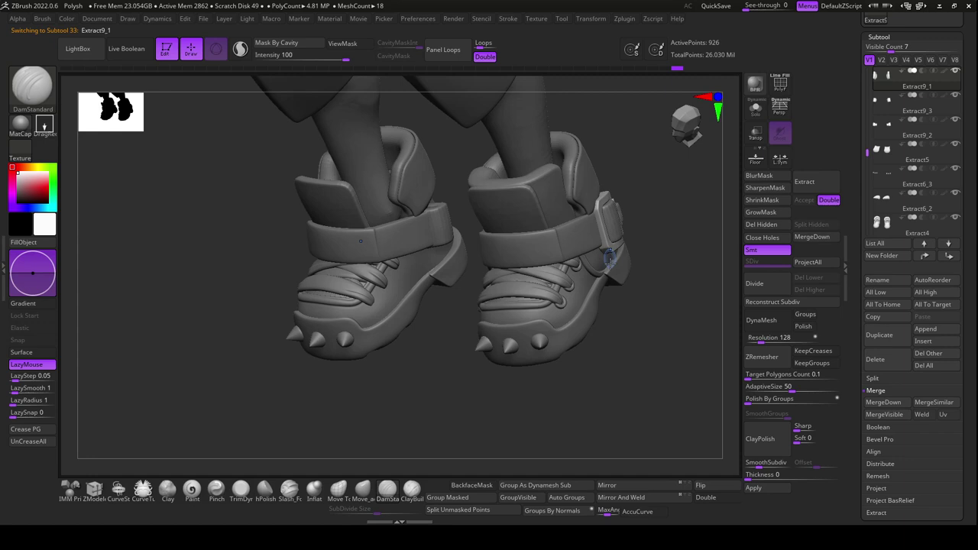
click(621, 498)
mouse_move(674, 383)
mouse_down()
mouse_move(619, 415)
mouse_move(645, 408)
mouse_move(539, 347)
mouse_up()
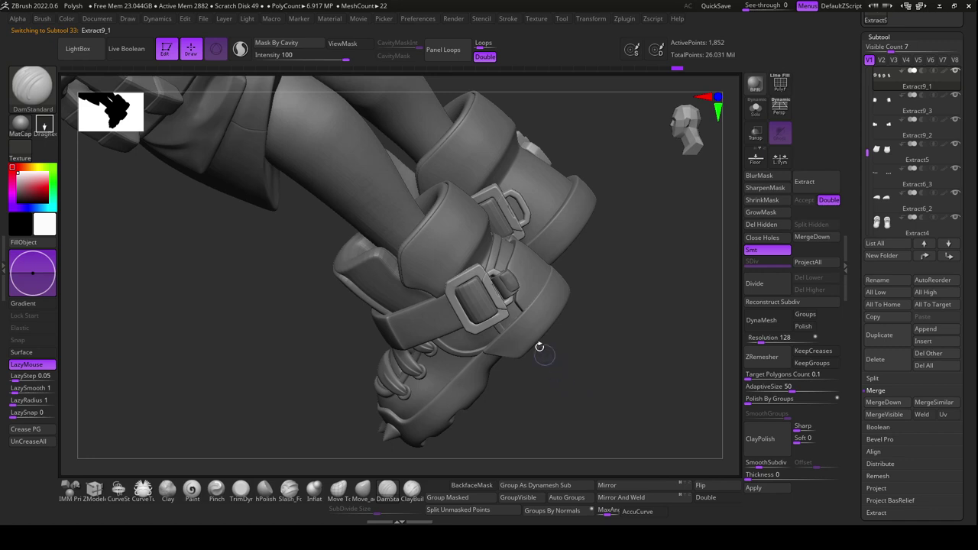
alt+click(515, 290)
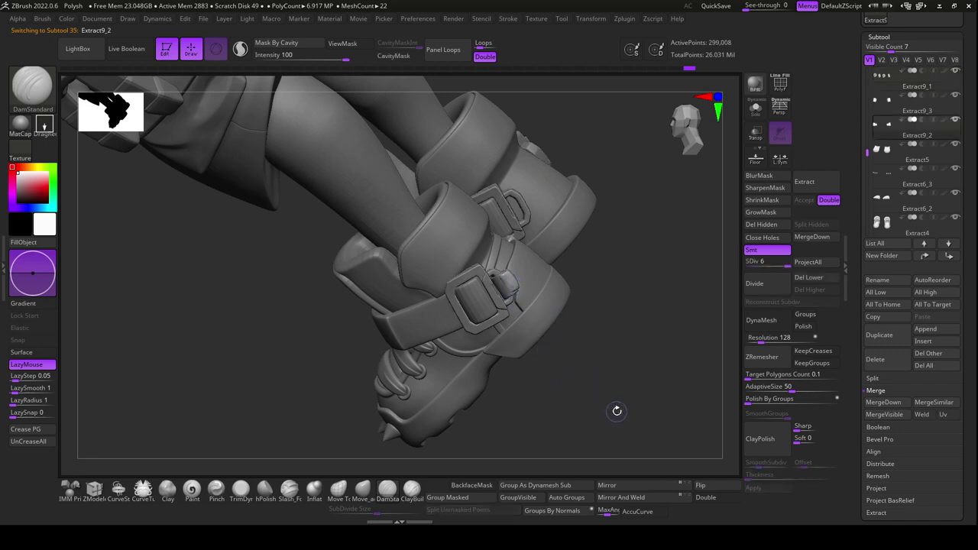
Delete the extra Extract9_2 buckle, then Mirror And Weld the upper buckle and boot strap pieces
click(886, 367)
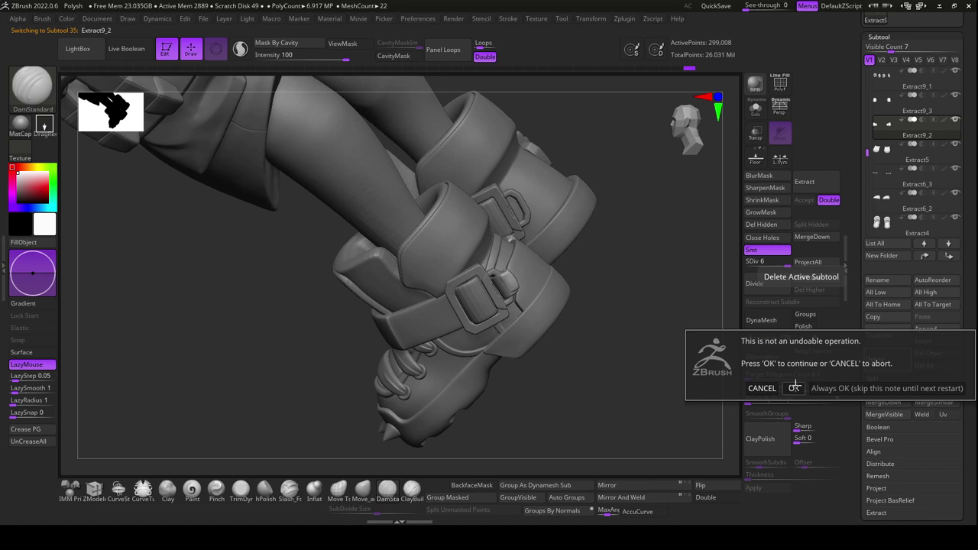
click(795, 387)
alt+click(514, 283)
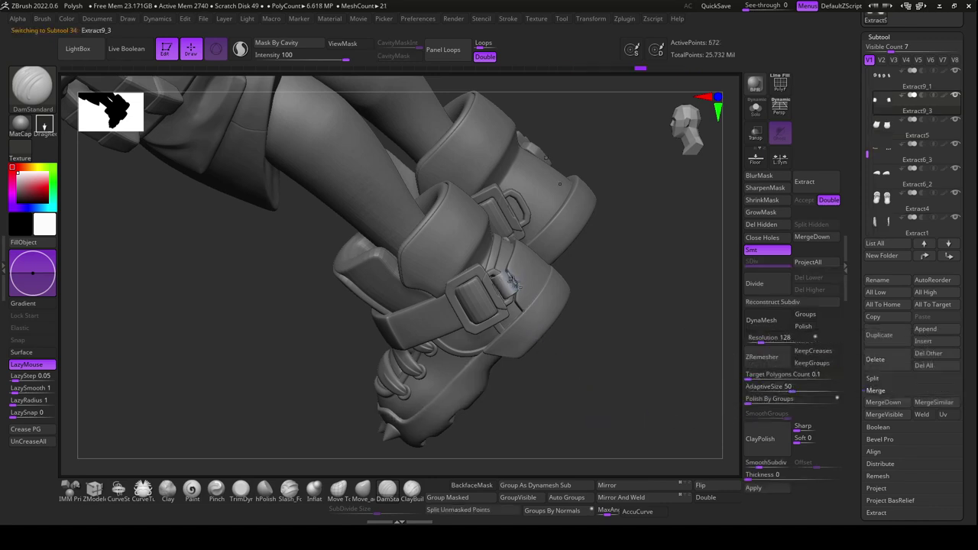
click(621, 497)
alt+click(550, 312)
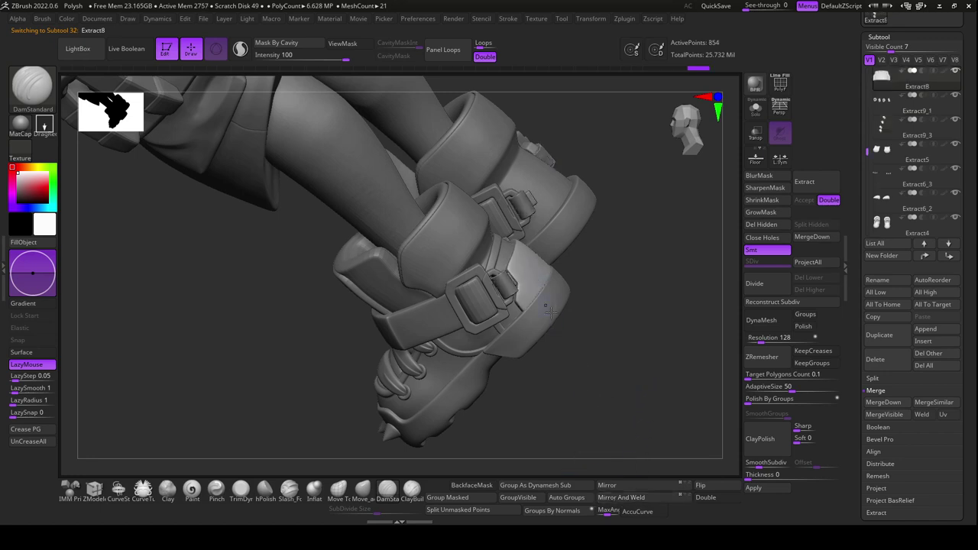
click(621, 498)
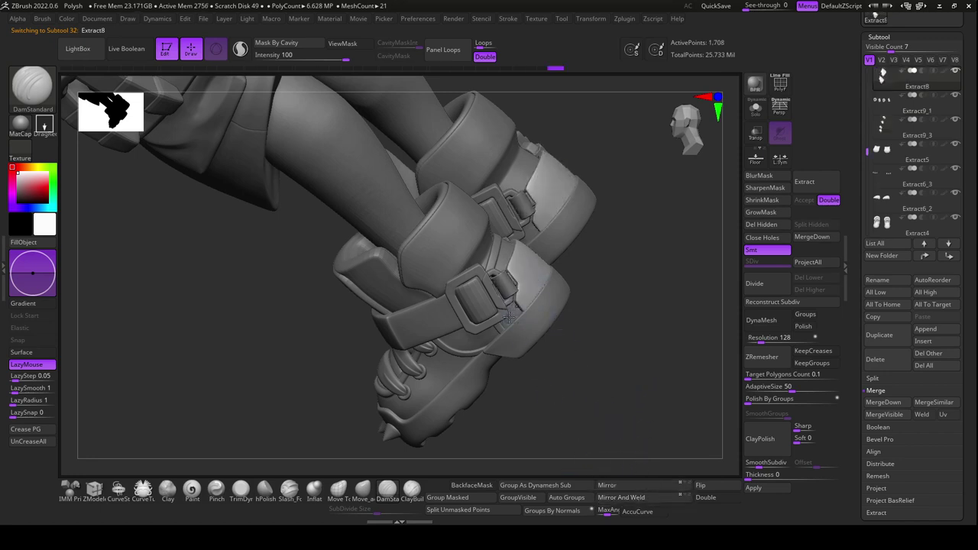
Mirror the strap band after deleting its lower subdivisions, then reconstruct subdivisions and raise SDiv
alt+click(508, 317)
click(620, 498)
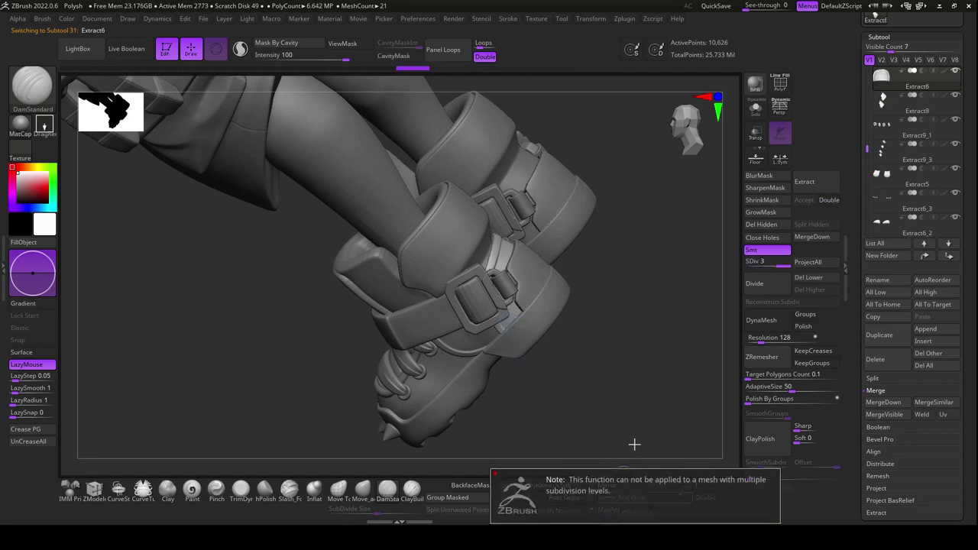
drag(636, 433, 639, 407)
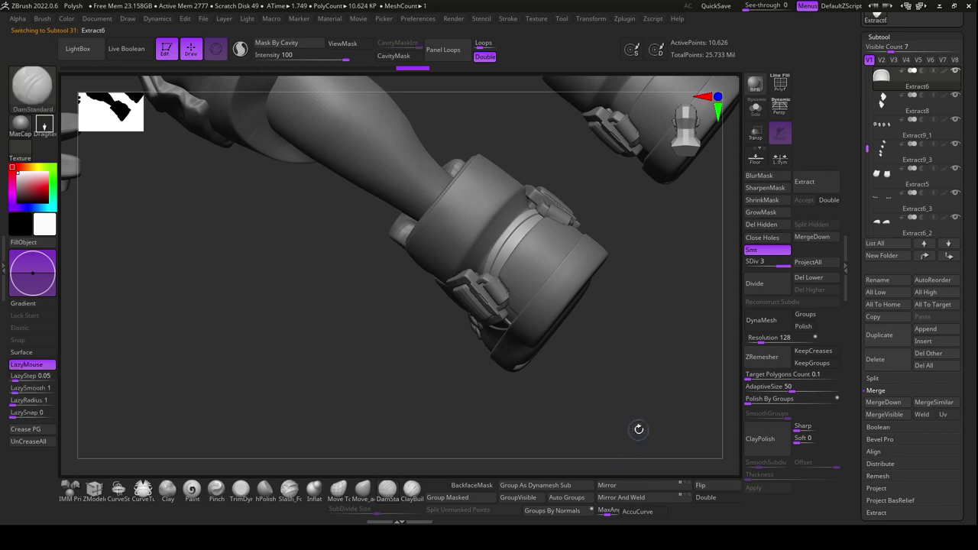
drag(639, 429, 641, 424)
click(640, 498)
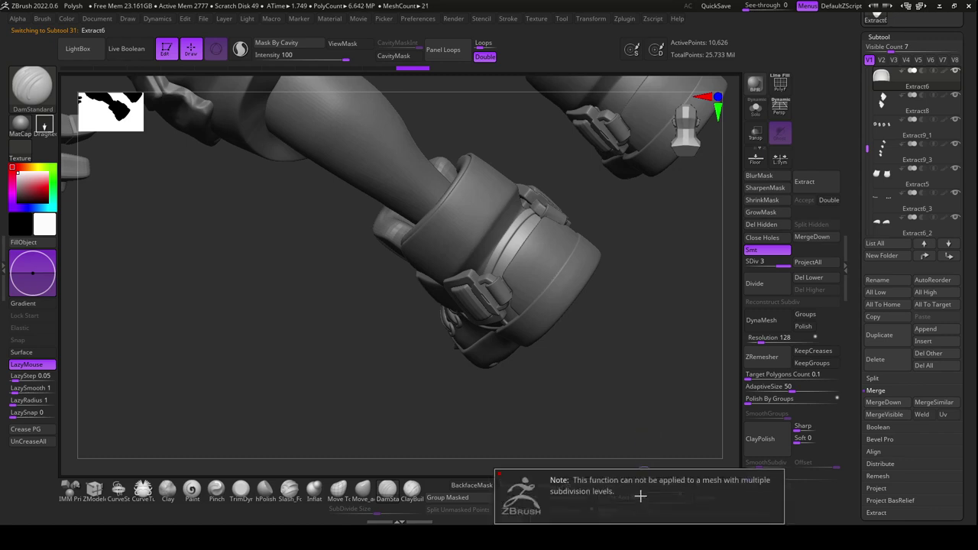
click(809, 277)
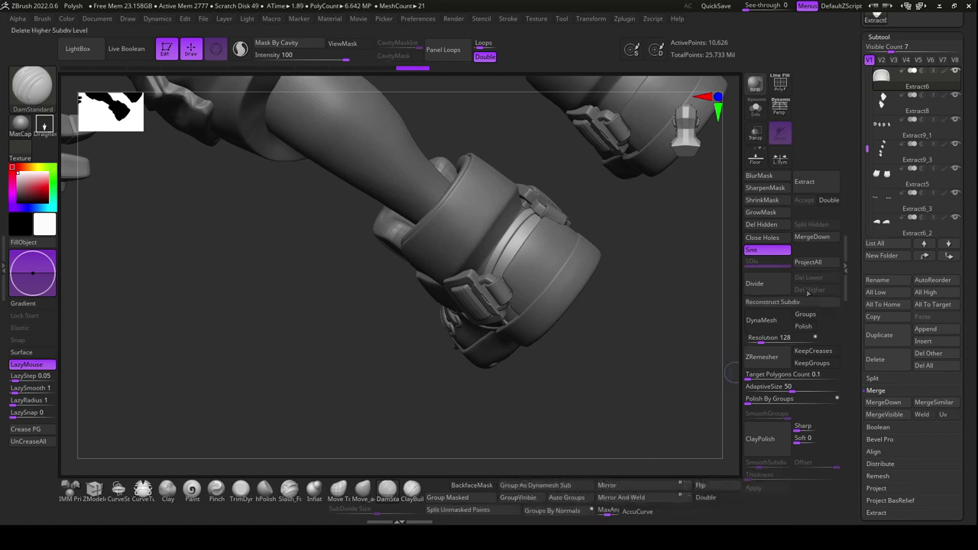
click(632, 501)
mouse_move(648, 372)
mouse_down()
mouse_move(617, 421)
mouse_move(663, 401)
mouse_up()
click(768, 302)
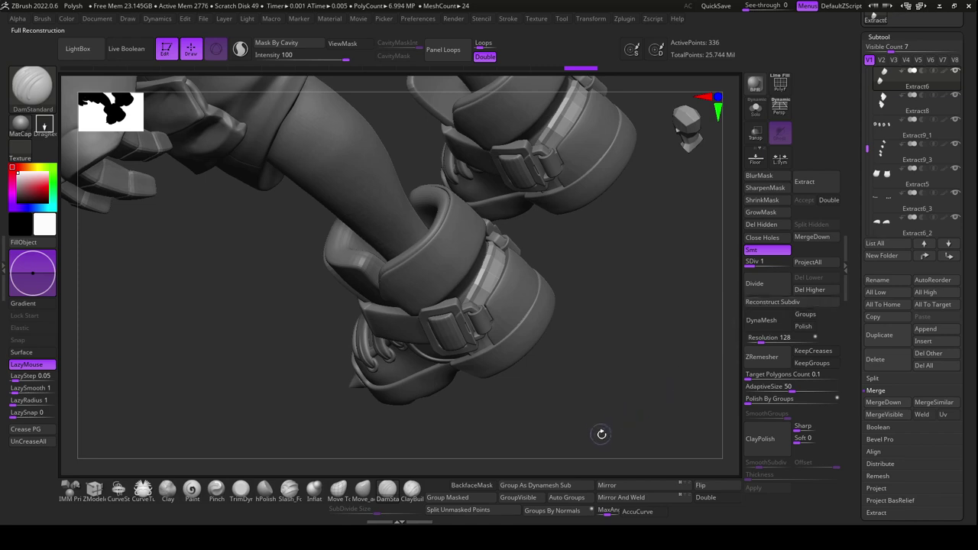
key(d)
key(d)
key(d)
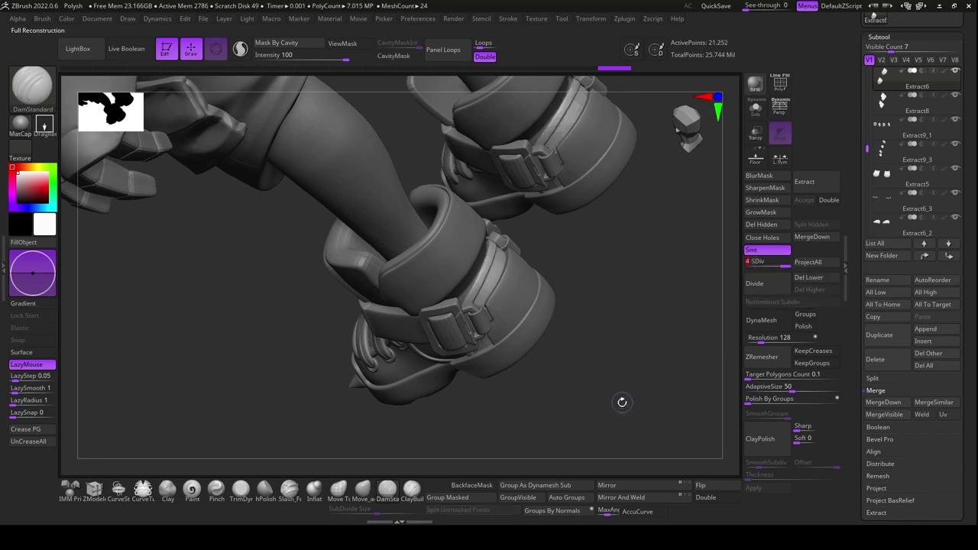
Reconstruct the lace strip's lower subdivision levels and return it to SDiv 4
mouse_move(627, 385)
mouse_down()
mouse_move(628, 410)
mouse_move(631, 399)
mouse_move(612, 416)
mouse_move(625, 406)
mouse_move(619, 379)
mouse_up()
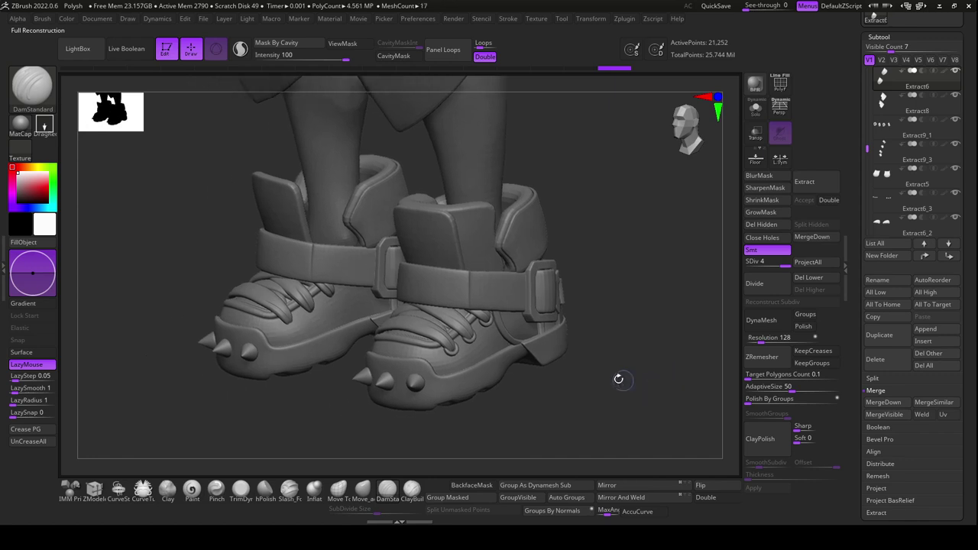
alt+click(505, 332)
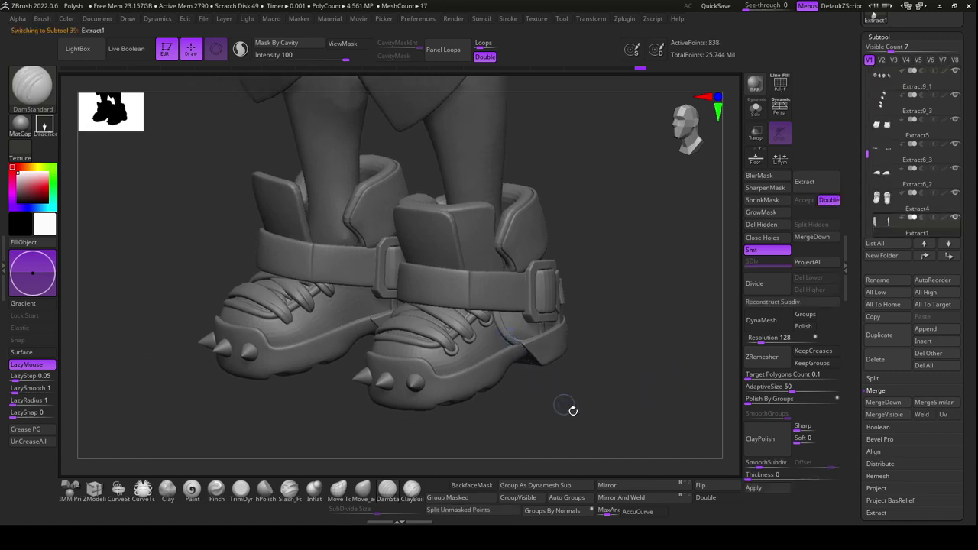
drag(596, 420, 532, 385)
alt+click(503, 339)
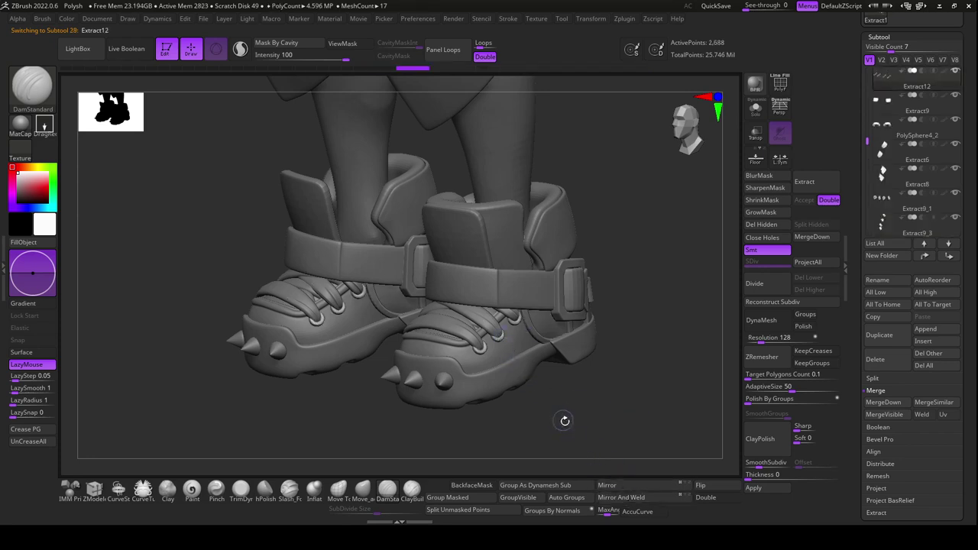
drag(563, 420, 538, 396)
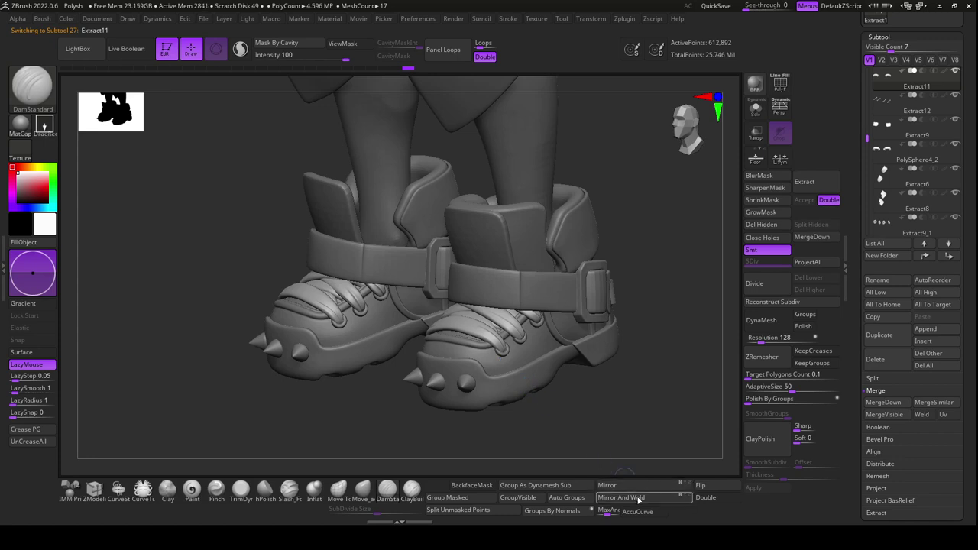
click(772, 302)
click(772, 303)
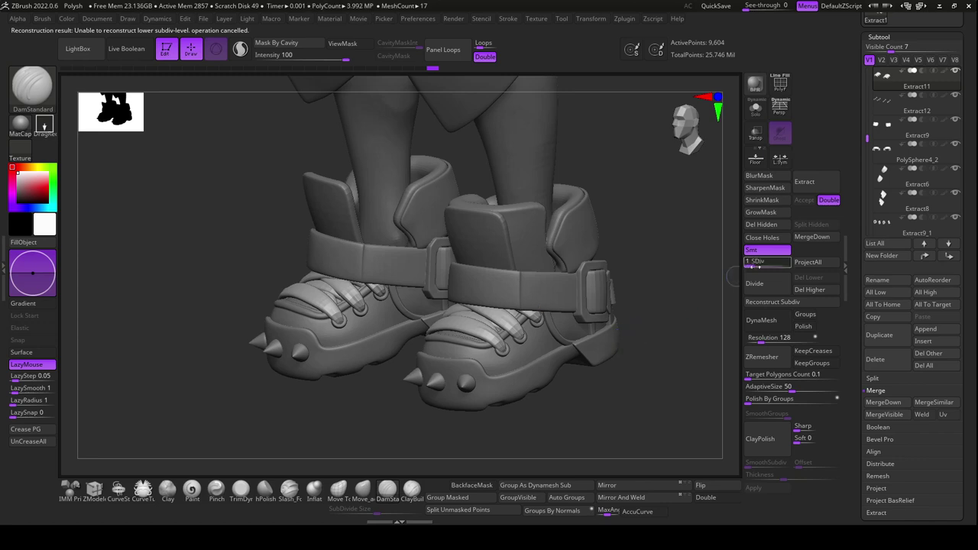
drag(764, 262, 791, 262)
Mirror the boot cuff piece onto the other boot
drag(670, 369, 642, 412)
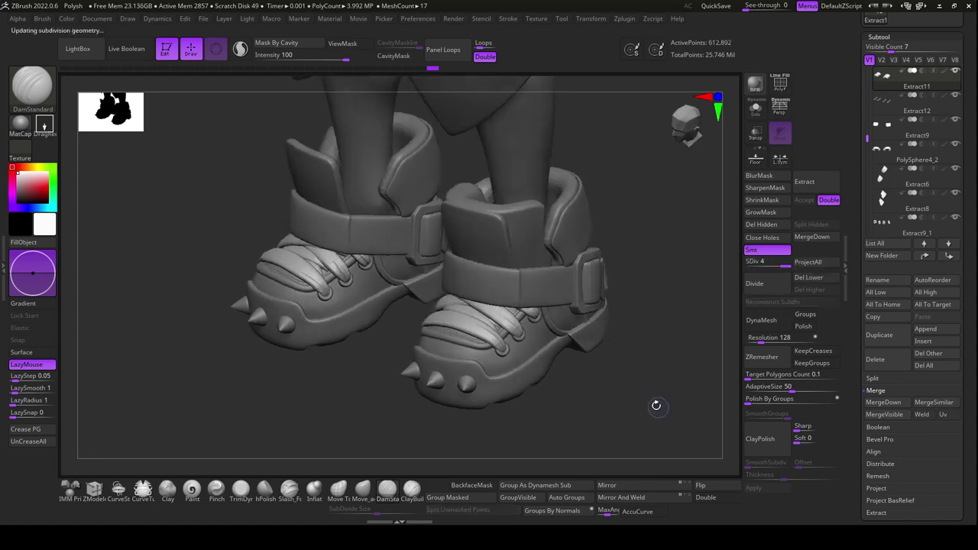
alt+click(560, 221)
mouse_move(656, 233)
mouse_down()
mouse_move(674, 254)
mouse_move(636, 317)
mouse_up()
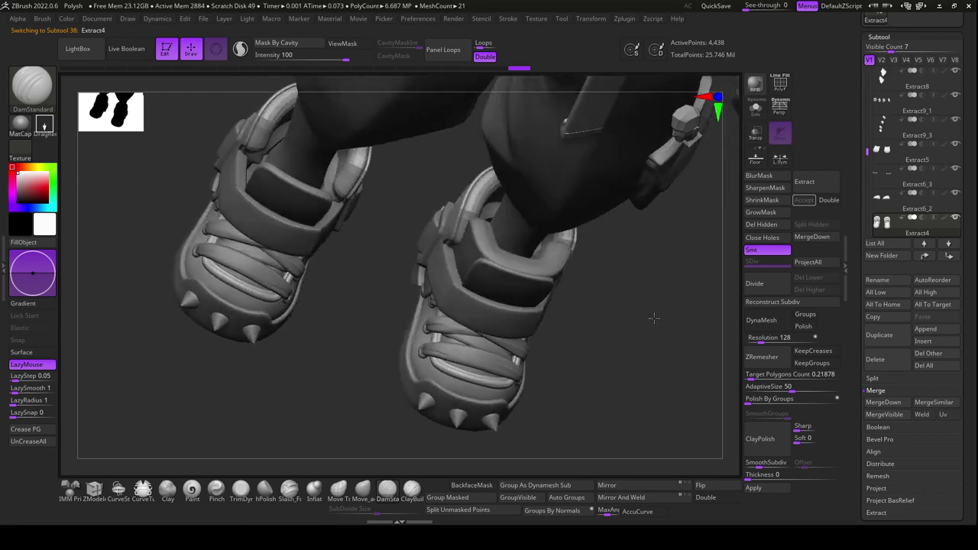
alt+click(493, 250)
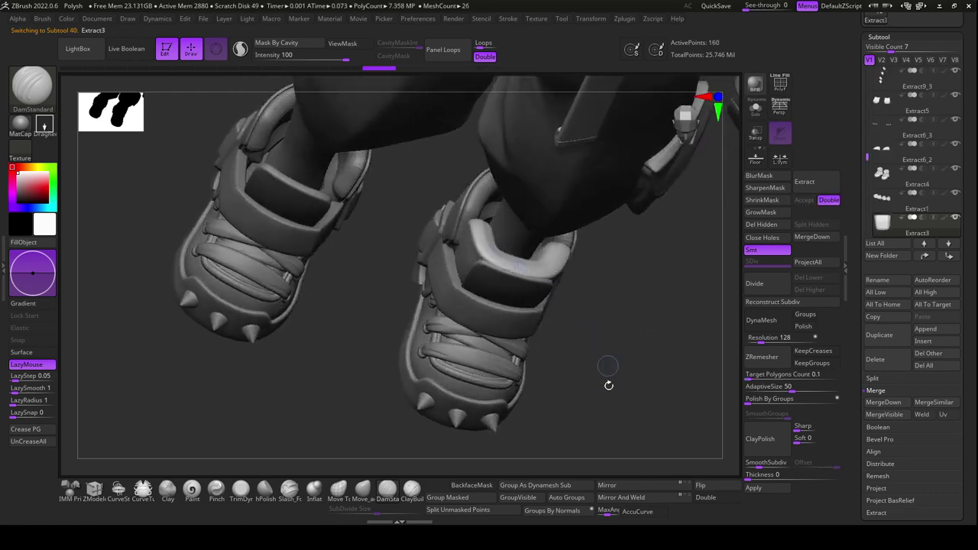
click(620, 498)
mouse_move(640, 403)
mouse_down()
mouse_move(626, 347)
mouse_move(644, 419)
mouse_move(684, 426)
mouse_move(666, 390)
mouse_up()
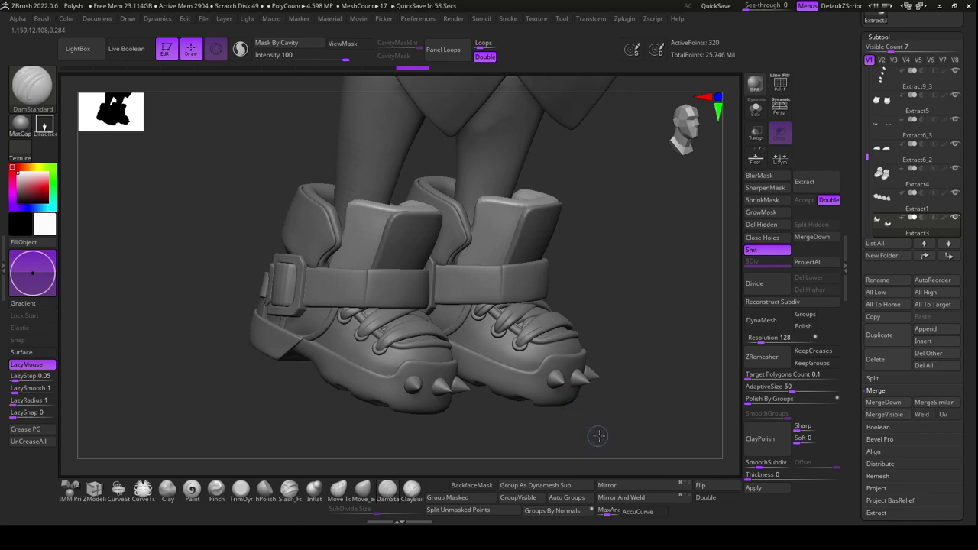
mouse_move(598, 436)
mouse_down()
mouse_move(623, 415)
mouse_move(627, 375)
mouse_move(596, 430)
mouse_move(579, 442)
mouse_move(565, 425)
mouse_move(614, 435)
mouse_up()
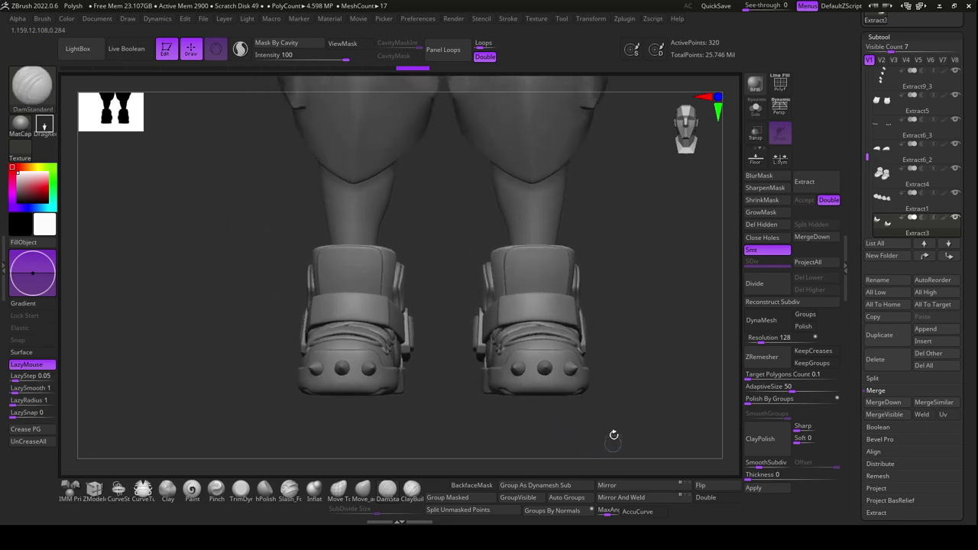
drag(648, 383, 574, 418)
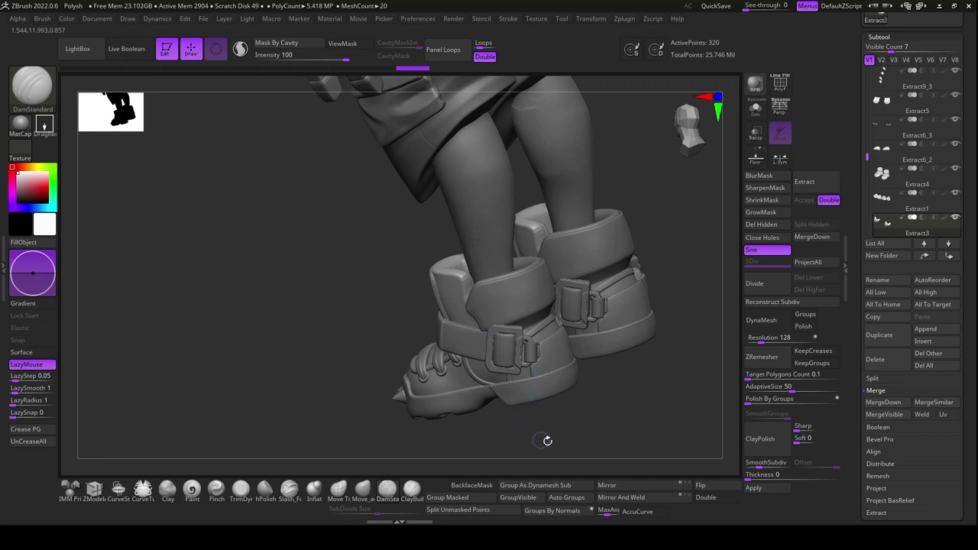
drag(547, 441, 620, 415)
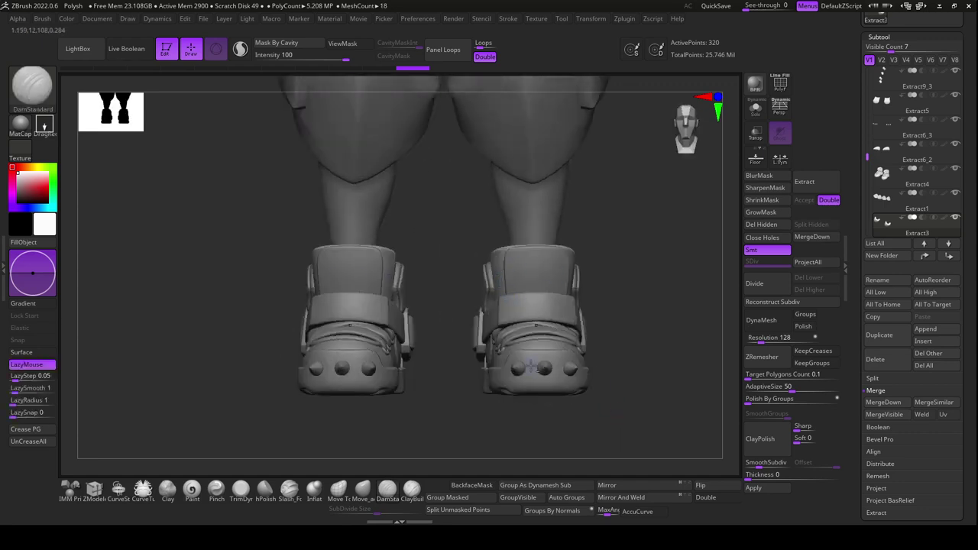
alt+click(529, 389)
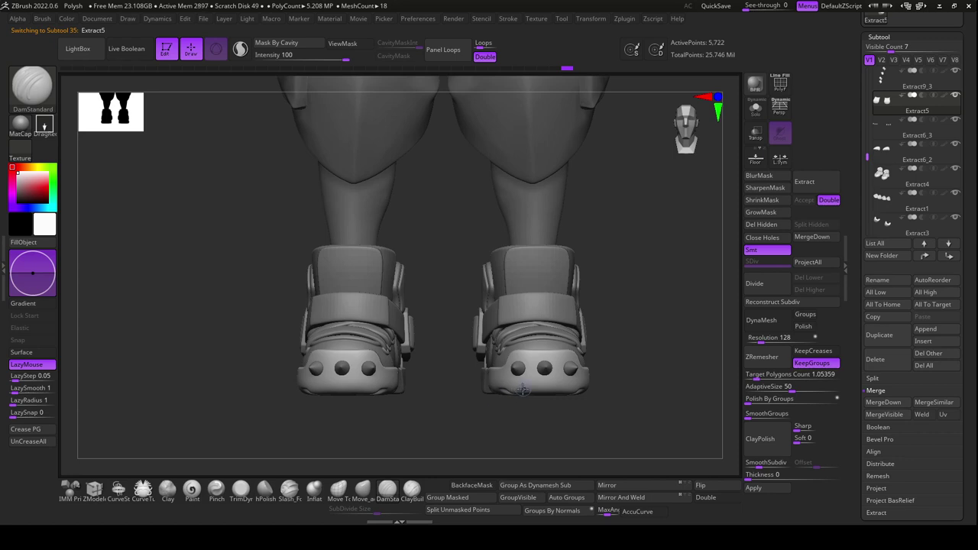
drag(520, 401, 529, 433)
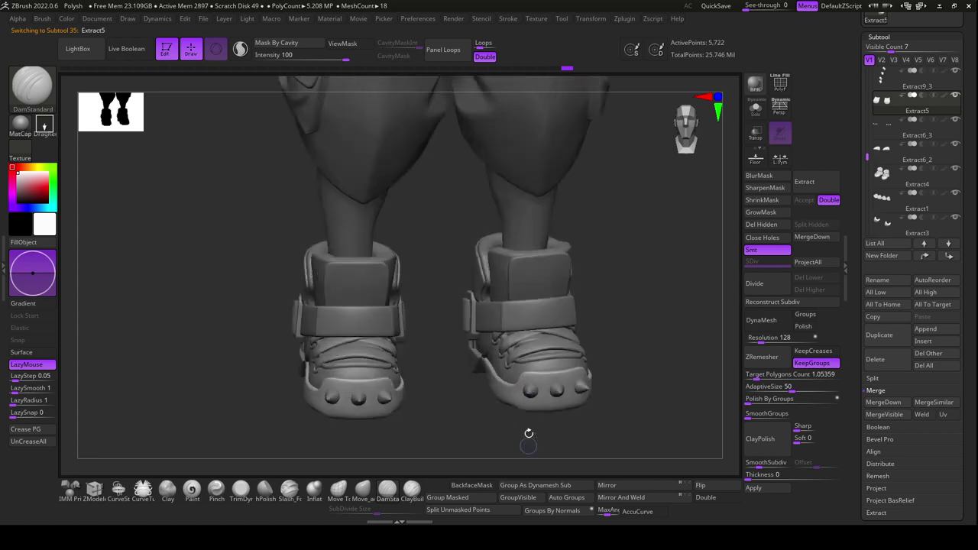
alt+click(542, 368)
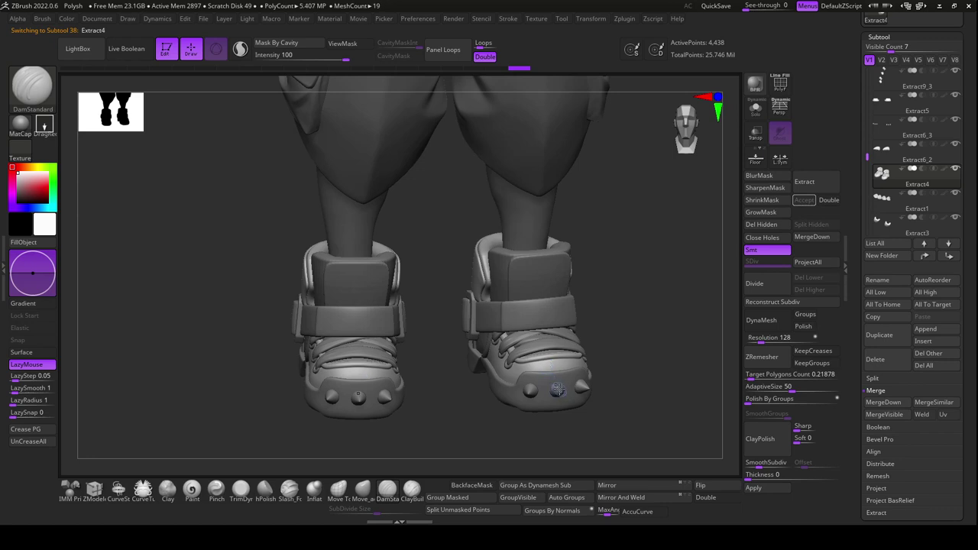
alt+click(557, 392)
alt+click(546, 344)
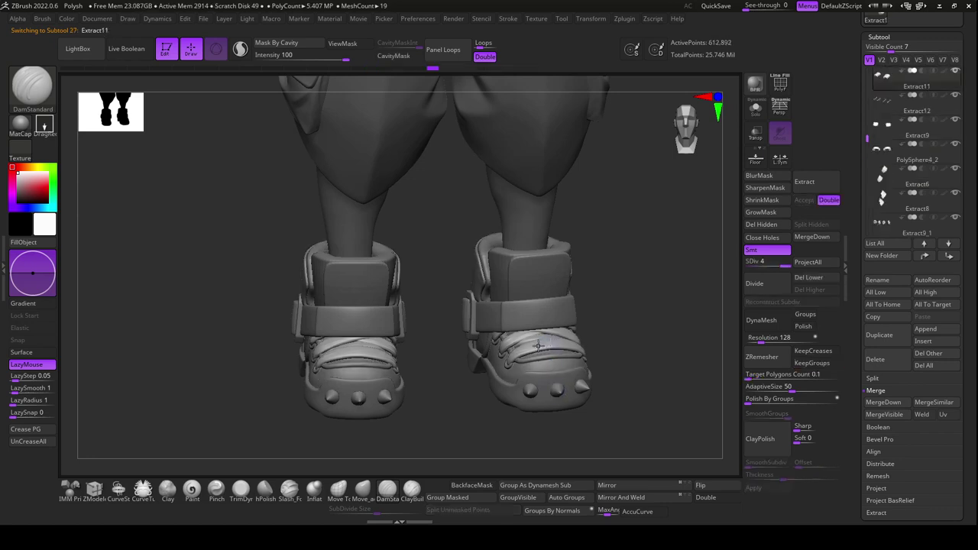
right_drag(565, 339, 567, 322)
alt+click(546, 313)
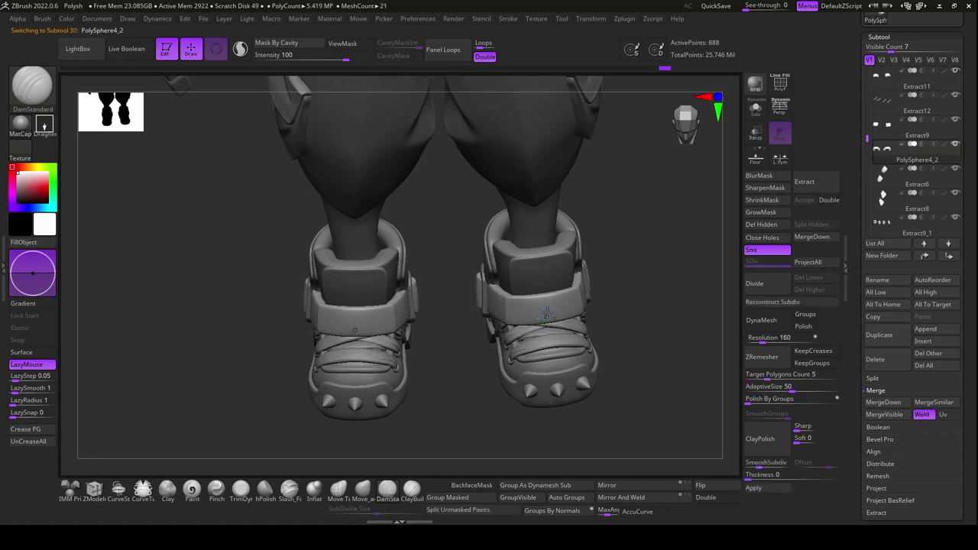
alt+click(552, 273)
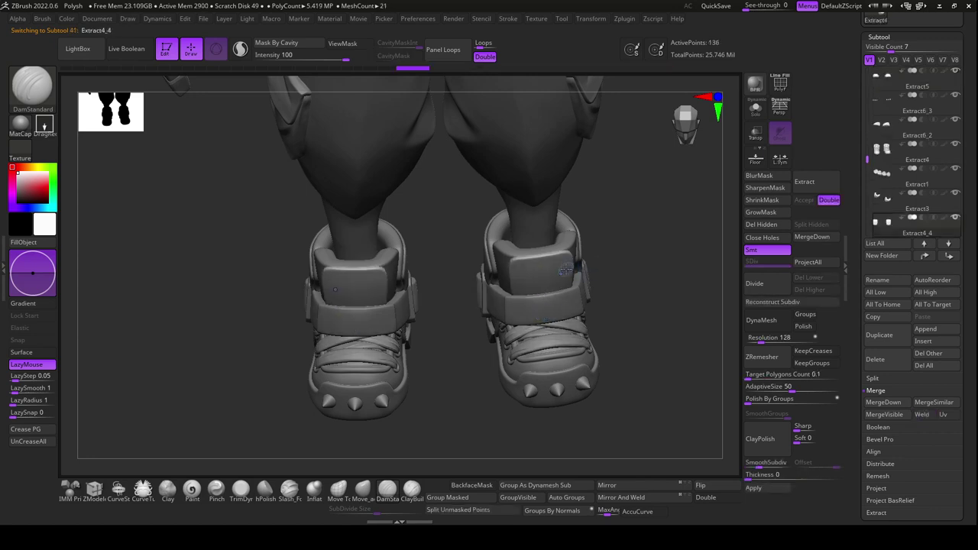
right_drag(566, 268, 575, 255)
alt+click(574, 255)
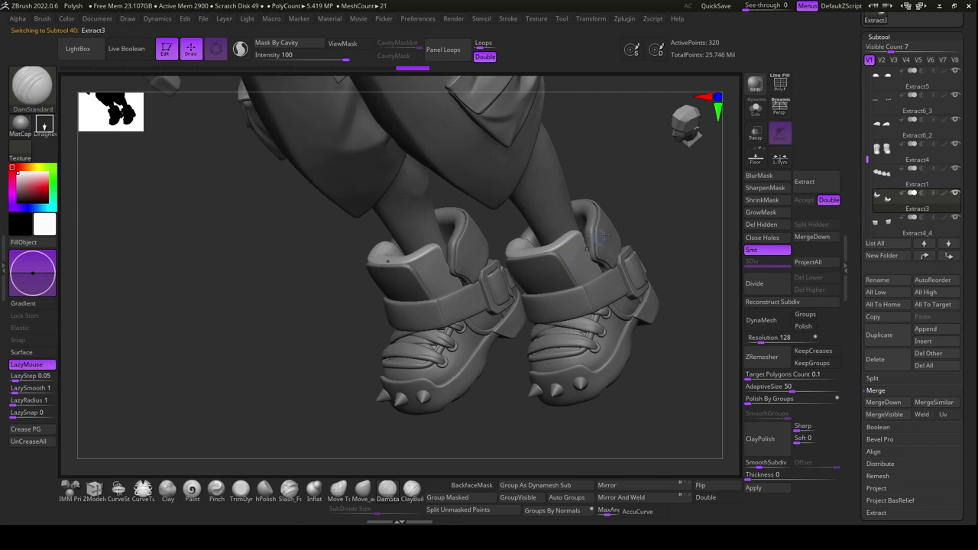
alt+click(600, 236)
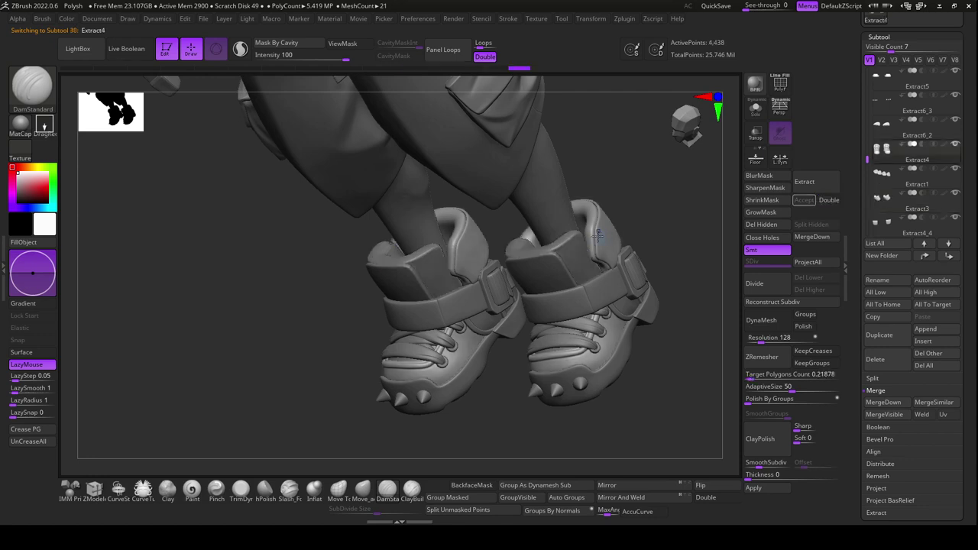
alt+click(625, 271)
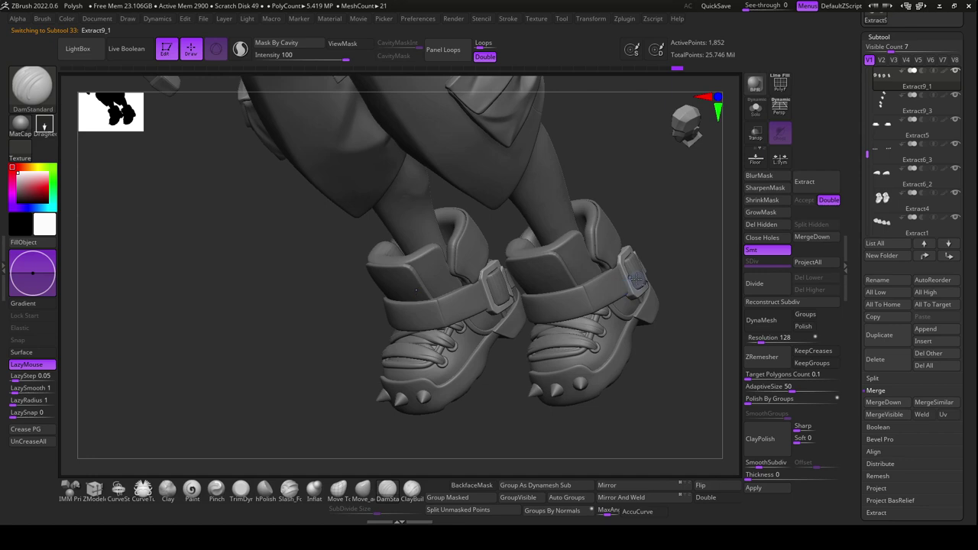
mouse_move(635, 278)
right_down()
mouse_move(688, 317)
mouse_move(658, 266)
right_up()
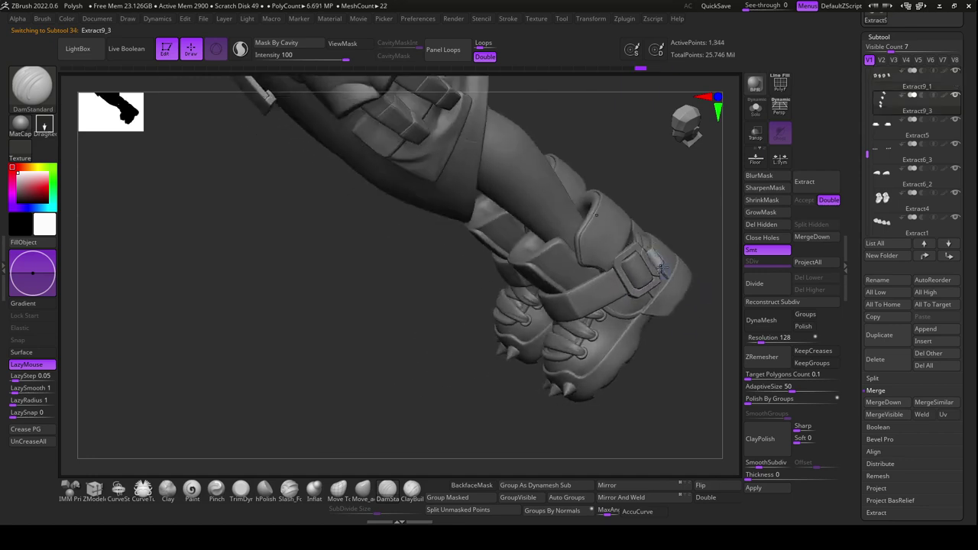
right_drag(689, 318, 685, 291)
right_drag(671, 244, 627, 286)
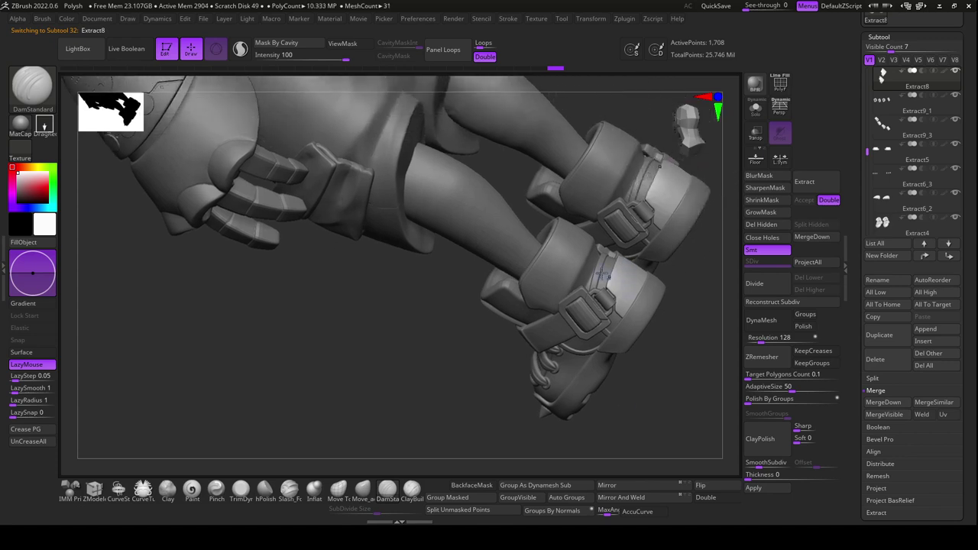
alt+click(602, 279)
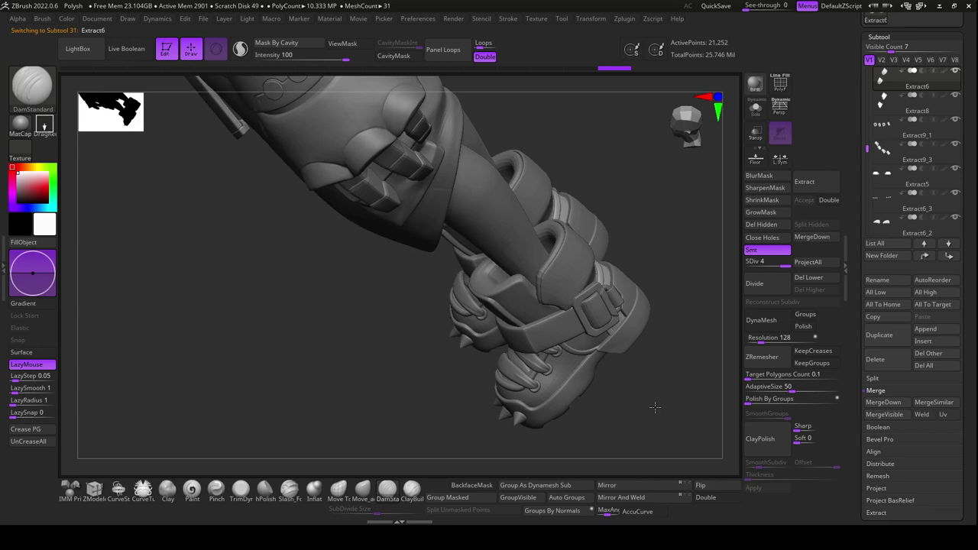
mouse_move(620, 390)
shift+right_down()
mouse_move(650, 421)
mouse_move(662, 415)
mouse_move(640, 372)
mouse_move(634, 408)
mouse_move(618, 402)
mouse_move(671, 404)
mouse_move(660, 409)
mouse_move(553, 360)
mouse_move(580, 339)
mouse_move(594, 376)
mouse_move(620, 382)
mouse_move(584, 406)
shift+right_up()
Lasso-mask the lower leg around the ankle and Extract it as a new Extract2 shell
alt+click(552, 360)
ctrl+drag(586, 416, 514, 310)
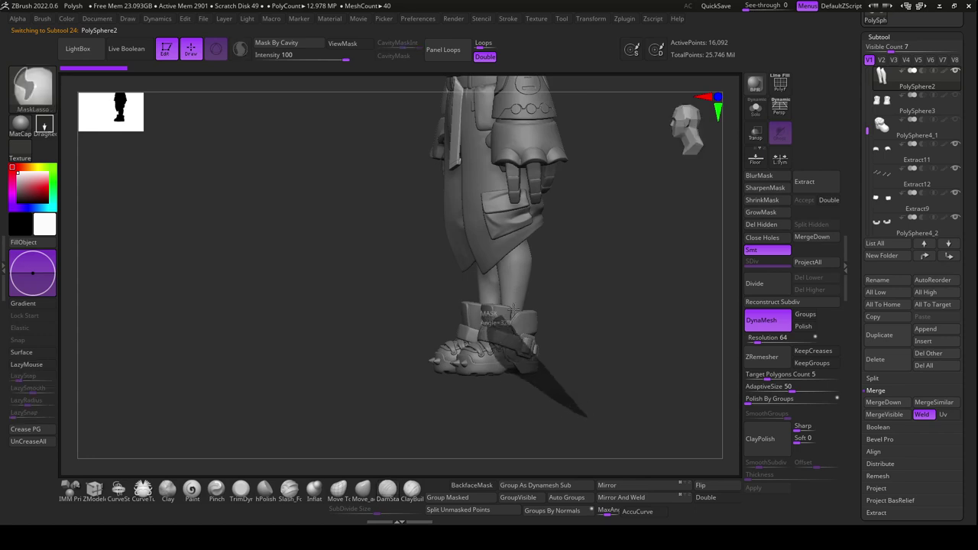
right_drag(666, 334, 632, 382)
ctrl+drag(634, 393, 601, 332)
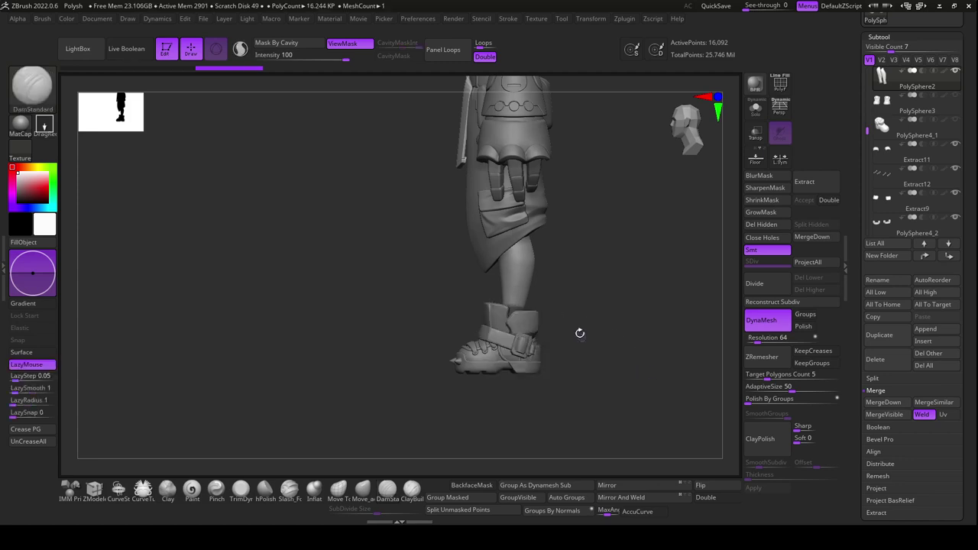
ctrl+drag(580, 313, 575, 304)
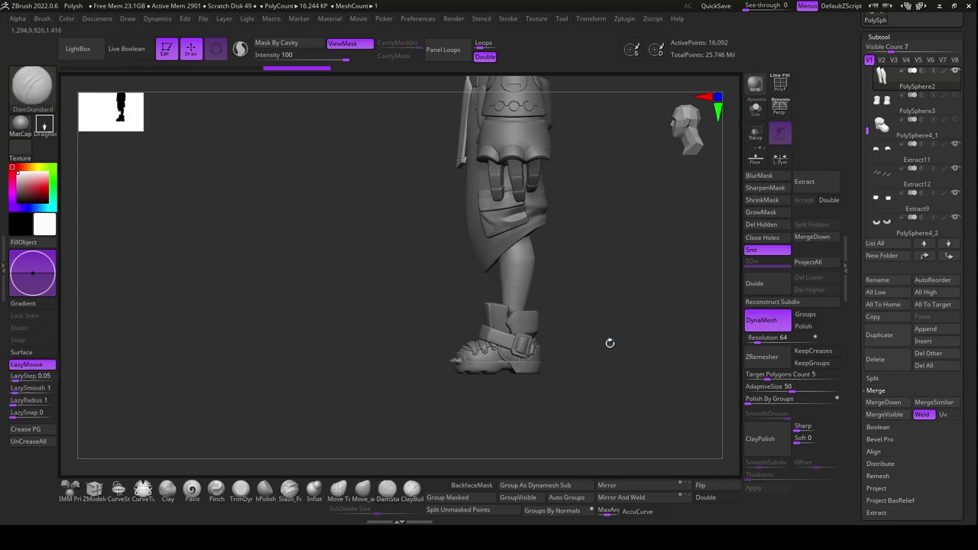
ctrl+drag(606, 360, 624, 364)
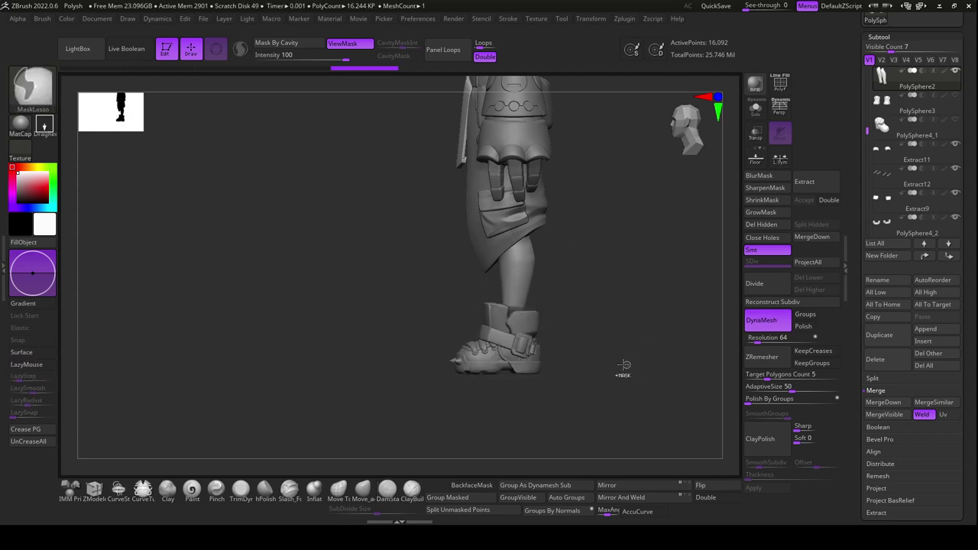
ctrl+drag(561, 313, 558, 306)
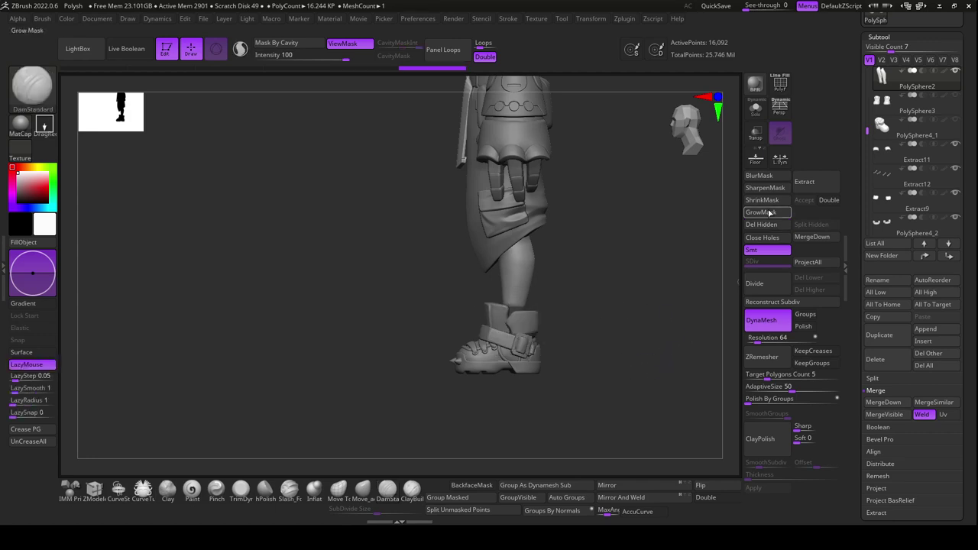
click(812, 186)
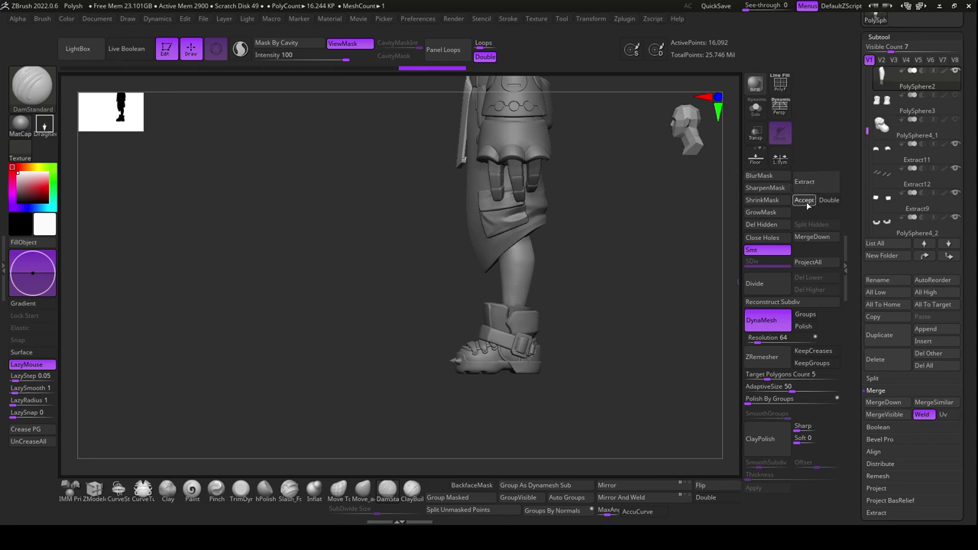
click(804, 199)
drag(618, 343, 644, 373)
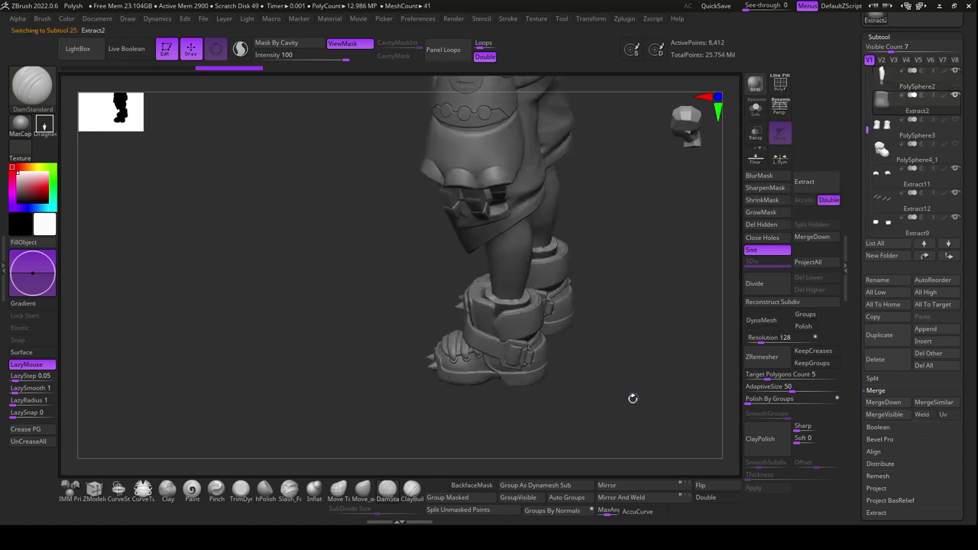
Delete the unwanted parts of Extract2 with Transp on, clear the mask and DynaMesh the band
click(756, 134)
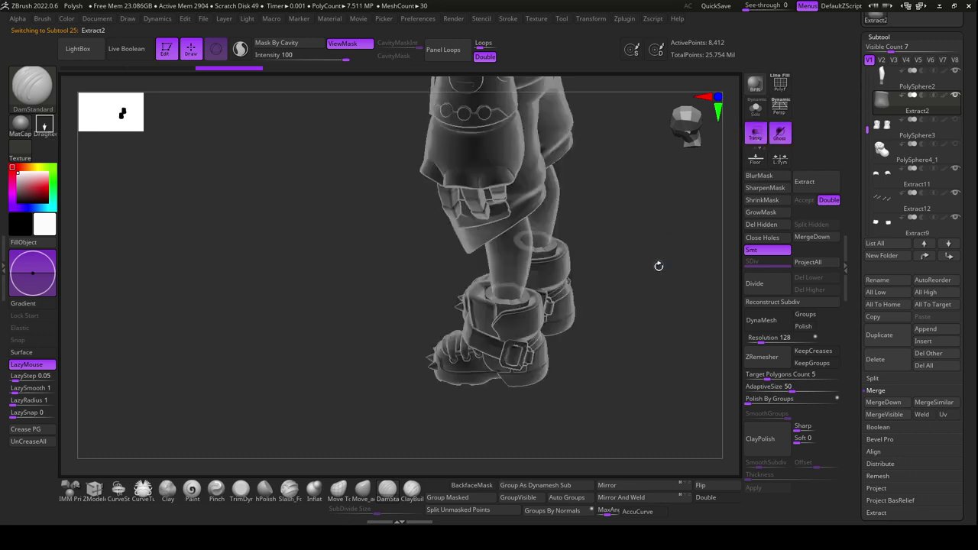
ctrl+shift+click(516, 300)
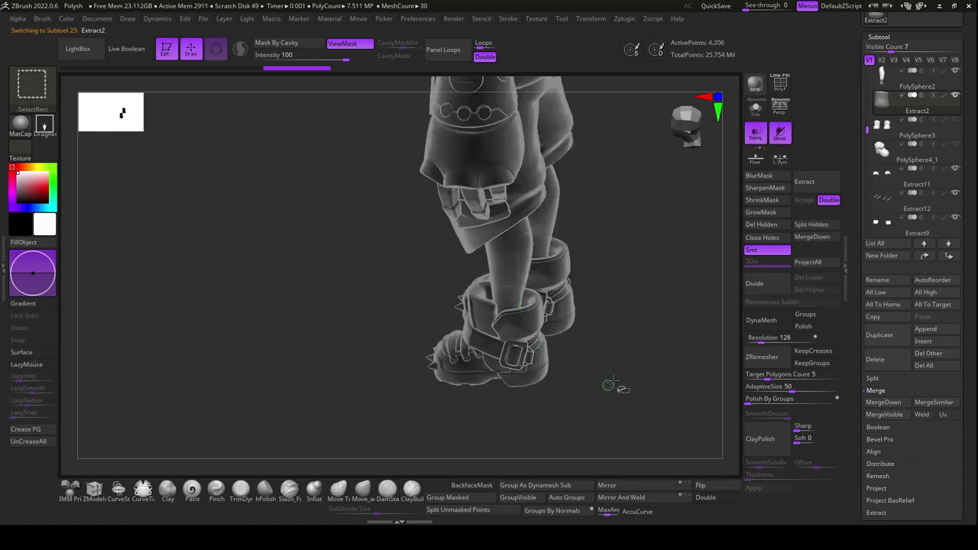
click(759, 224)
ctrl+drag(640, 382, 627, 436)
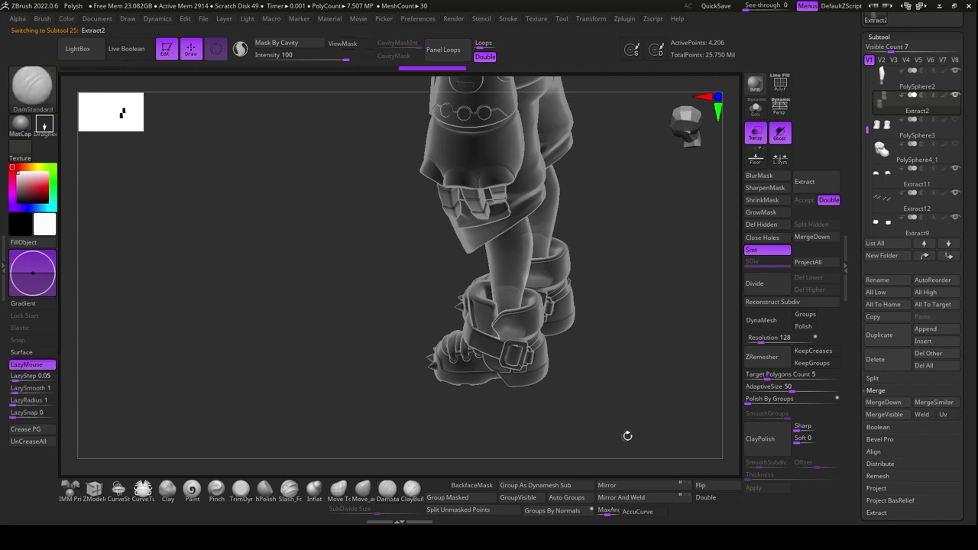
click(762, 320)
ZRemesh the band with KeepGroups on at a target polygon count of 0.1
key(r)
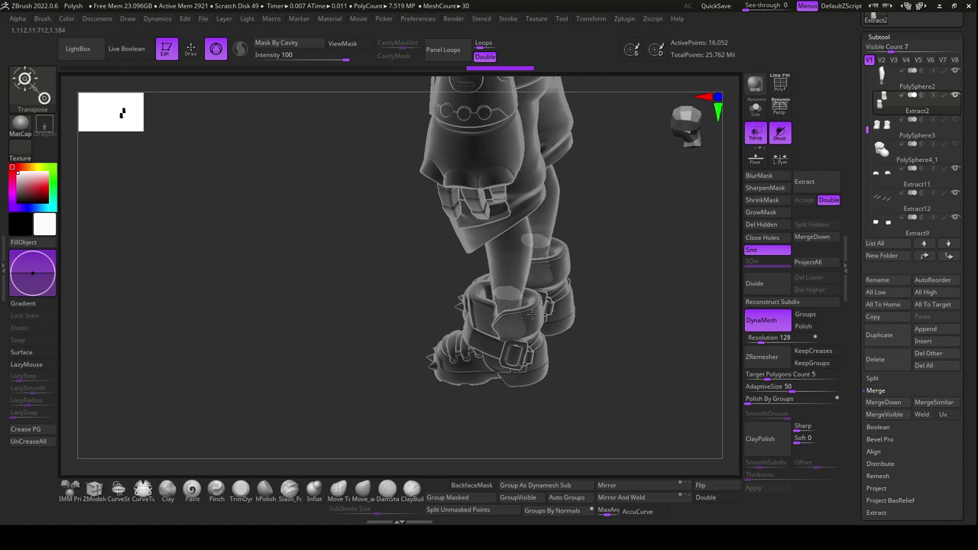
key(alt+shift+s)
key(y)
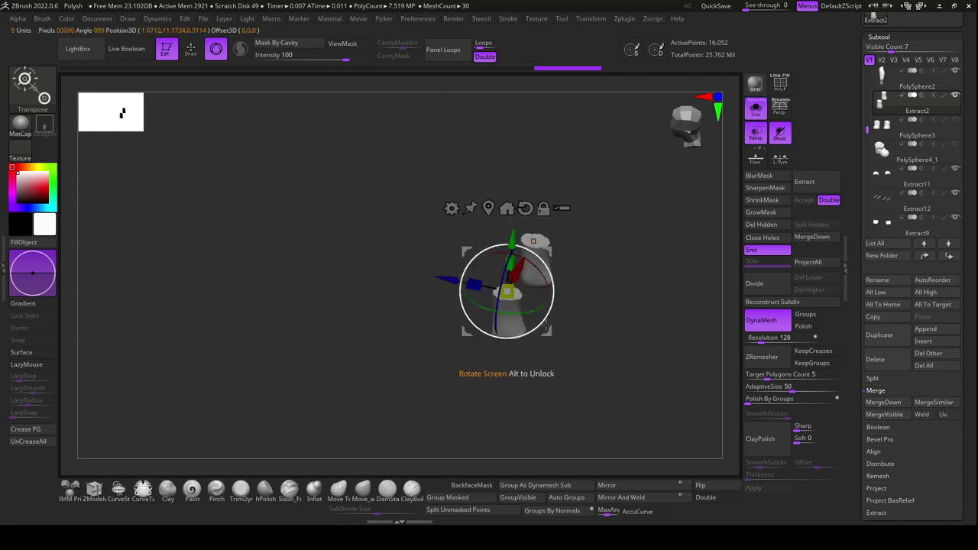
key(alt+shift+s)
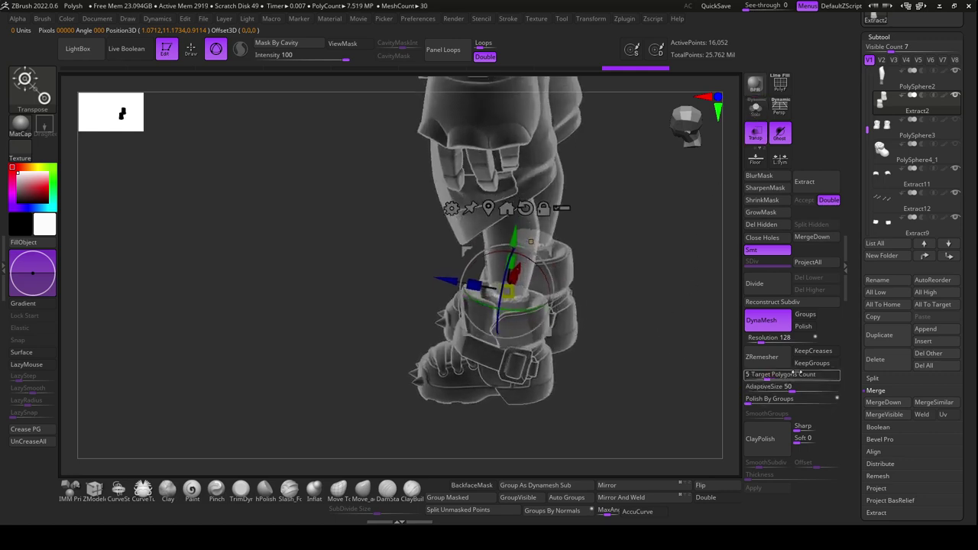
click(812, 363)
click(762, 357)
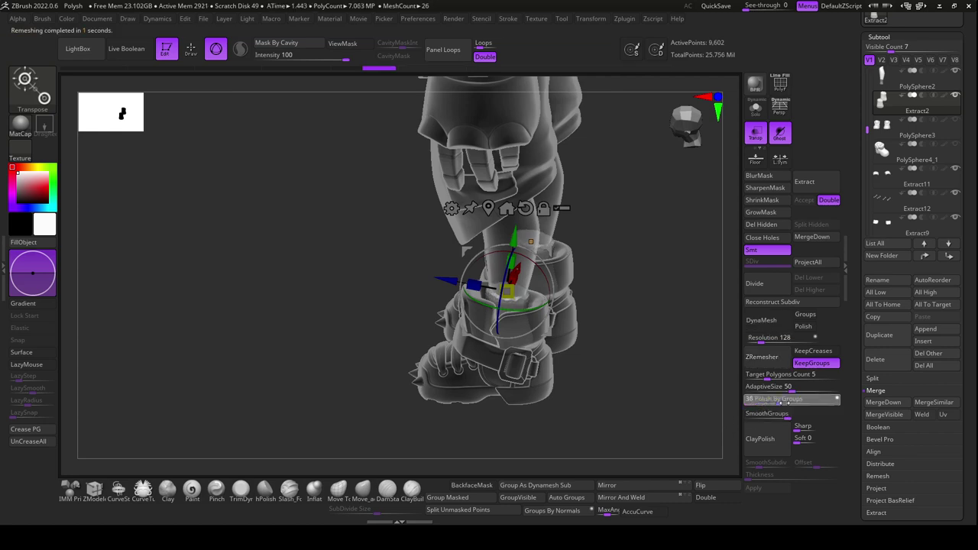
click(772, 375)
text(0.1)
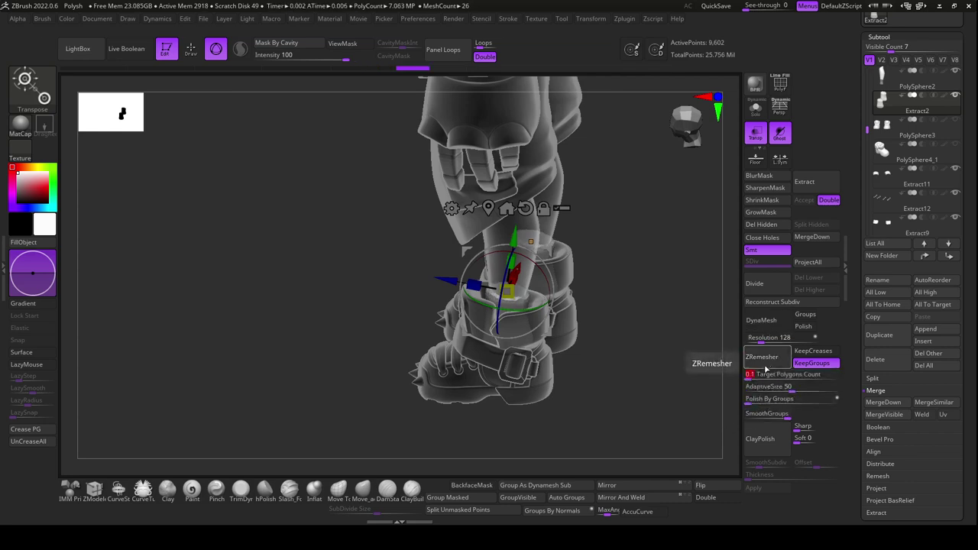
click(762, 364)
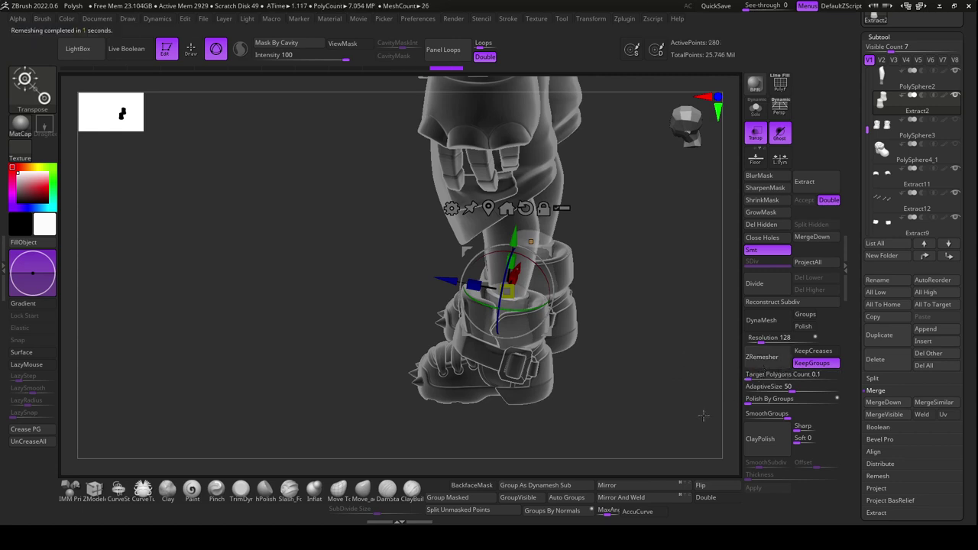
Tilt the band around the ankle, turn off transparency and pick the Move brush
drag(655, 432, 632, 405)
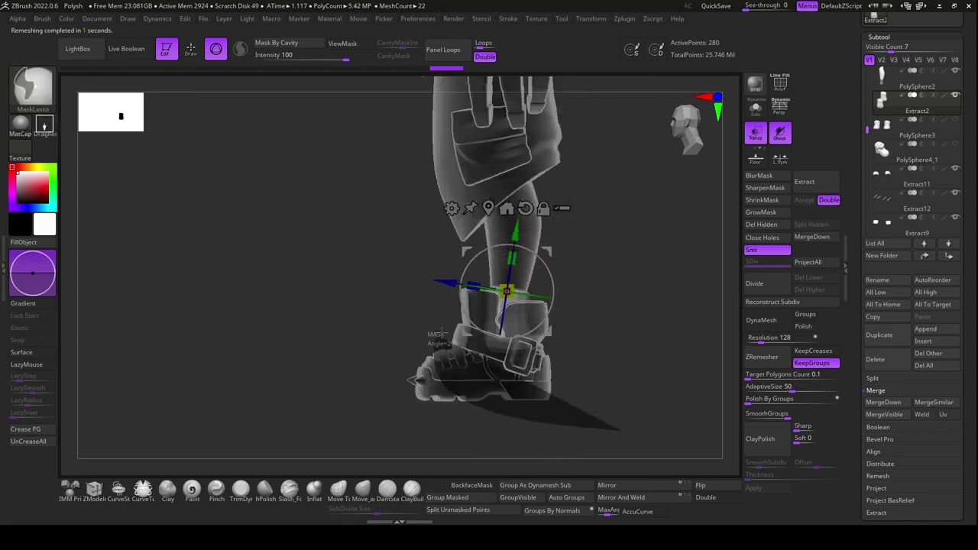
key(ctrl+h)
drag(554, 292, 553, 295)
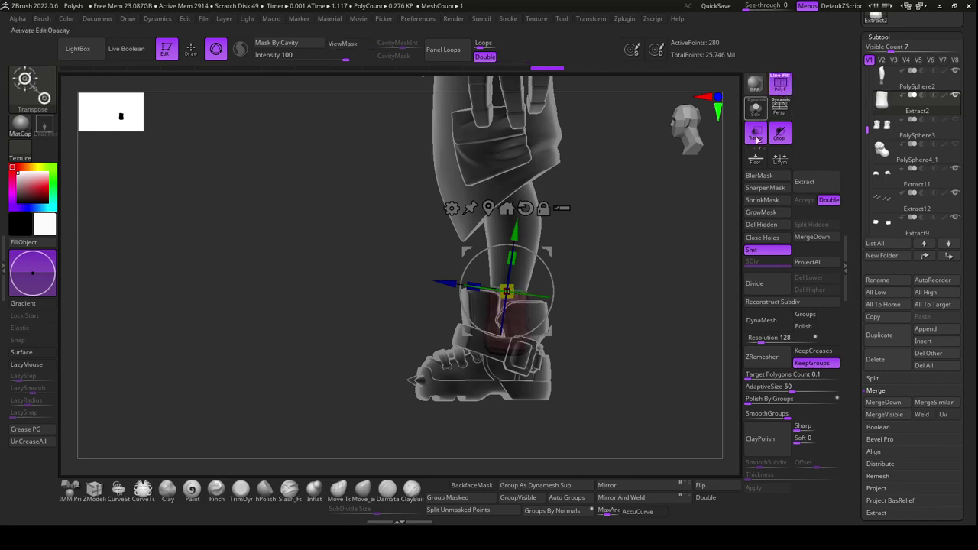
click(755, 134)
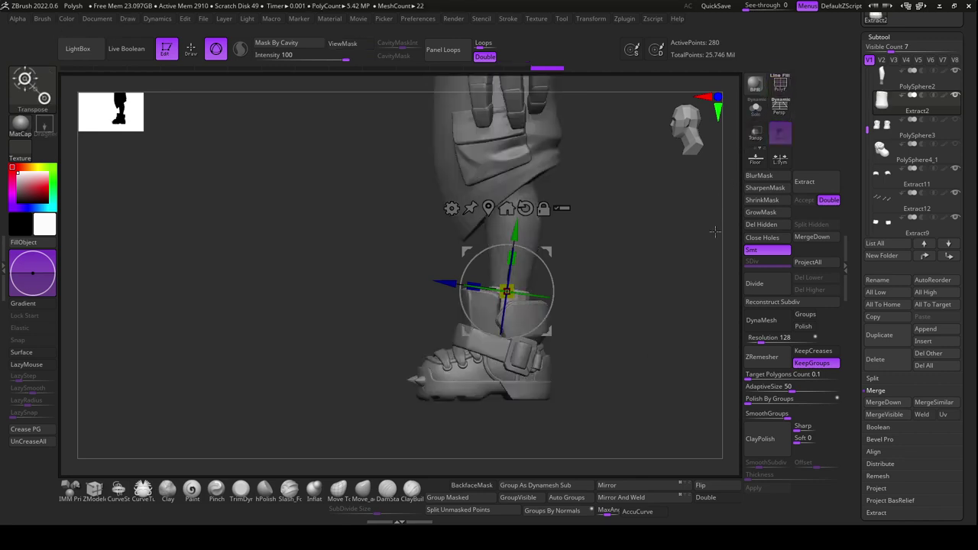
mouse_move(714, 229)
mouse_down()
mouse_move(651, 362)
mouse_move(605, 422)
mouse_up()
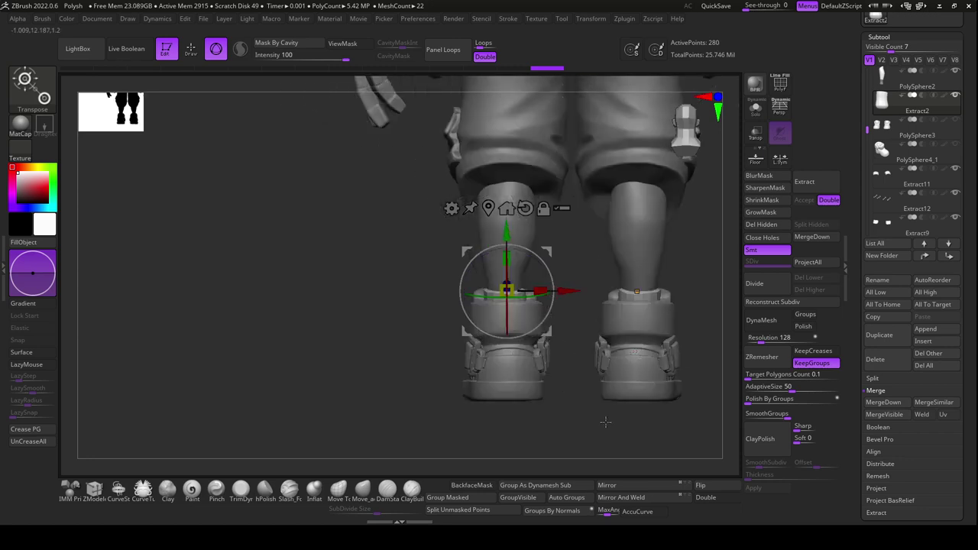
click(363, 489)
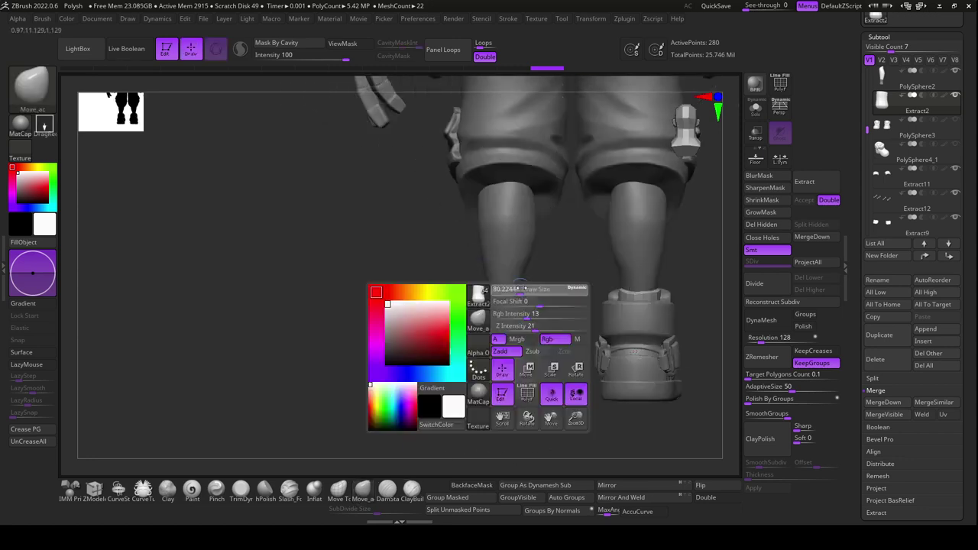
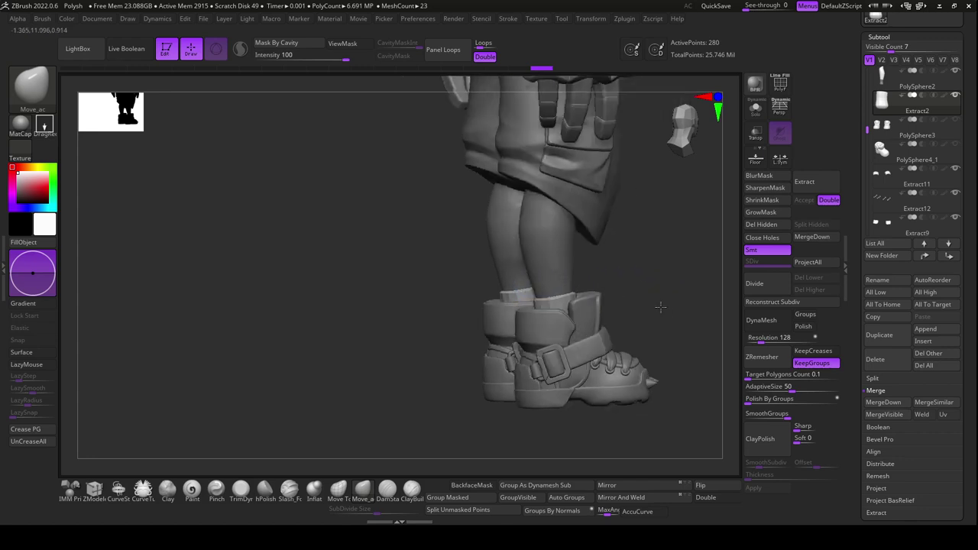
Orbit to check the undersides of both boots, then save the character project
key(space)
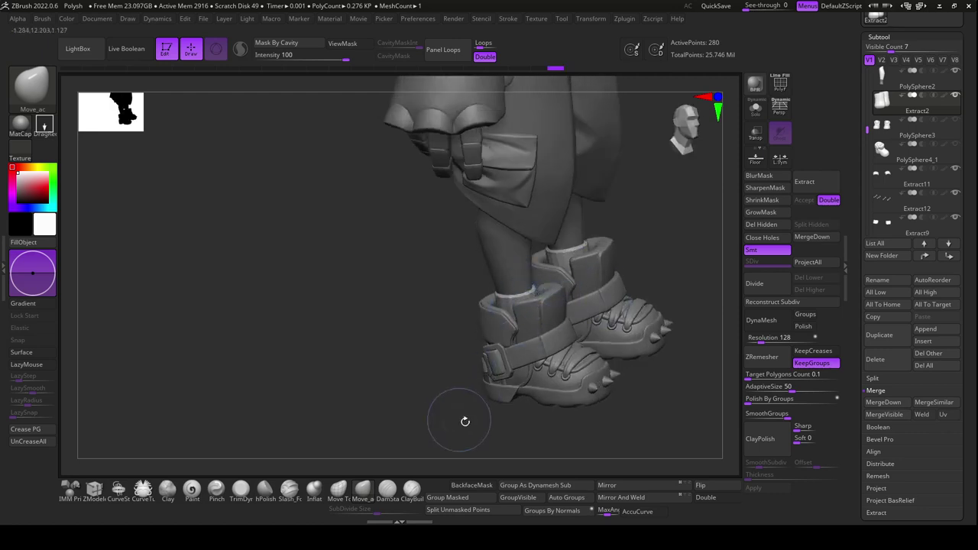
mouse_move(645, 316)
mouse_down()
mouse_move(650, 389)
mouse_move(669, 403)
mouse_move(627, 395)
mouse_move(630, 417)
mouse_move(625, 410)
mouse_move(616, 372)
mouse_move(630, 324)
mouse_move(696, 403)
mouse_move(603, 425)
mouse_move(582, 420)
mouse_move(690, 410)
mouse_move(622, 382)
mouse_move(611, 421)
mouse_move(633, 413)
mouse_move(636, 400)
mouse_move(619, 415)
mouse_up()
key(ctrl)
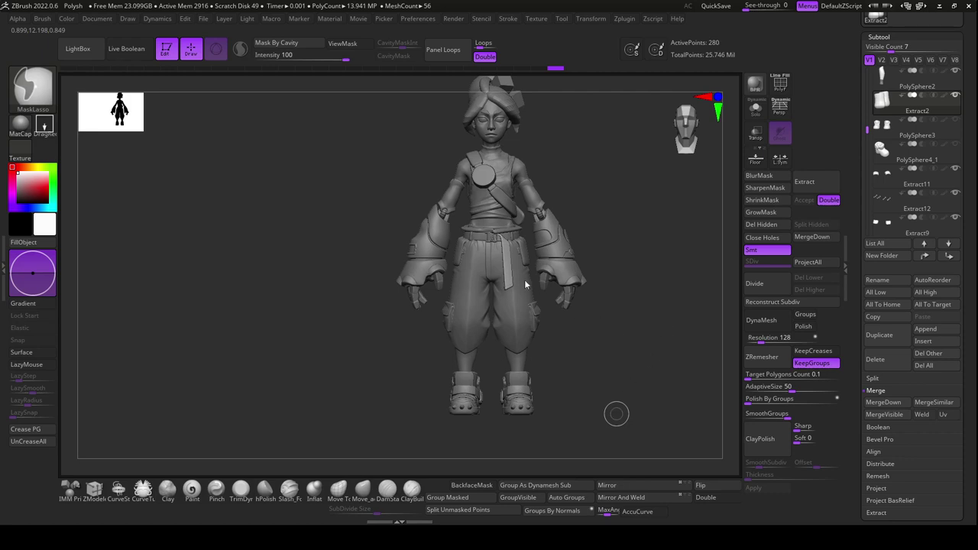
key(ctrl+s)
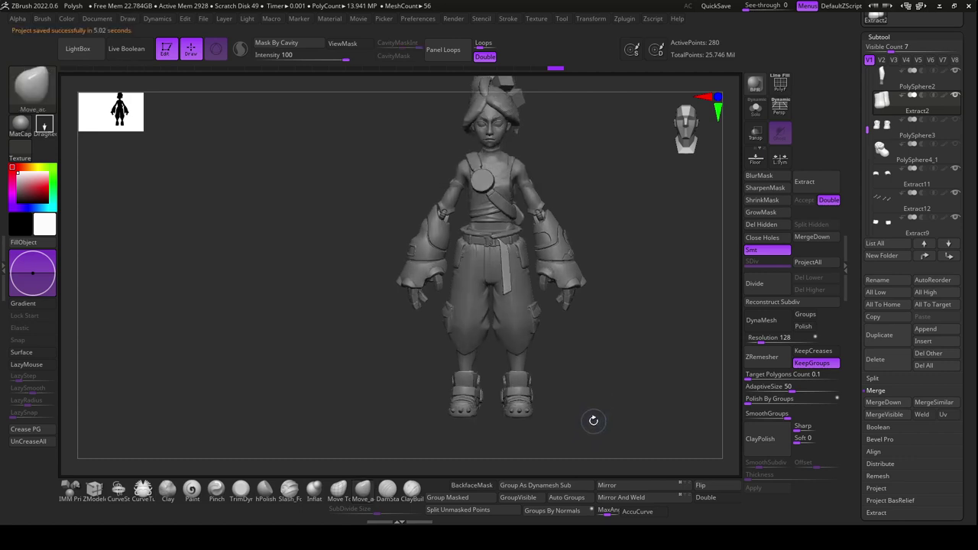
Move both boot subtools together slightly along the depth axis from a side view
key(w)
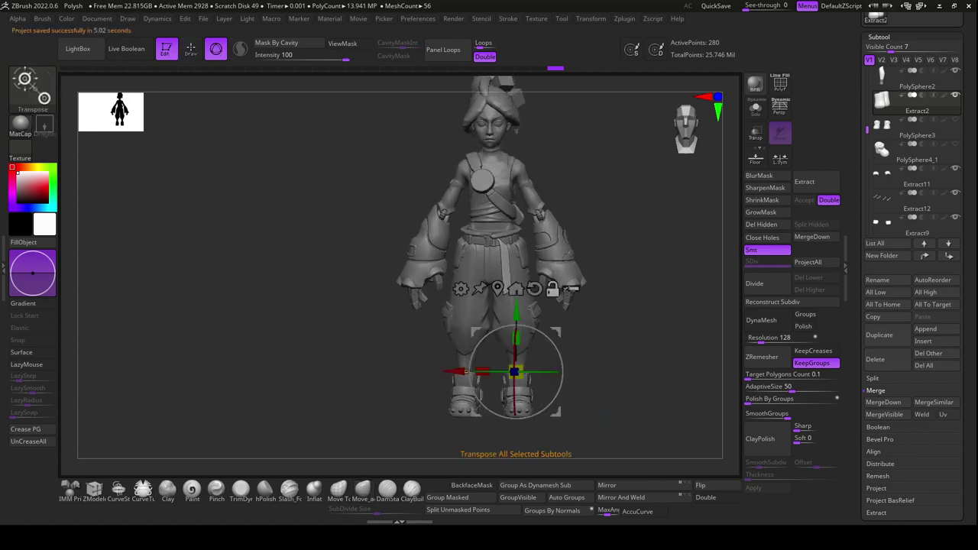
click(571, 290)
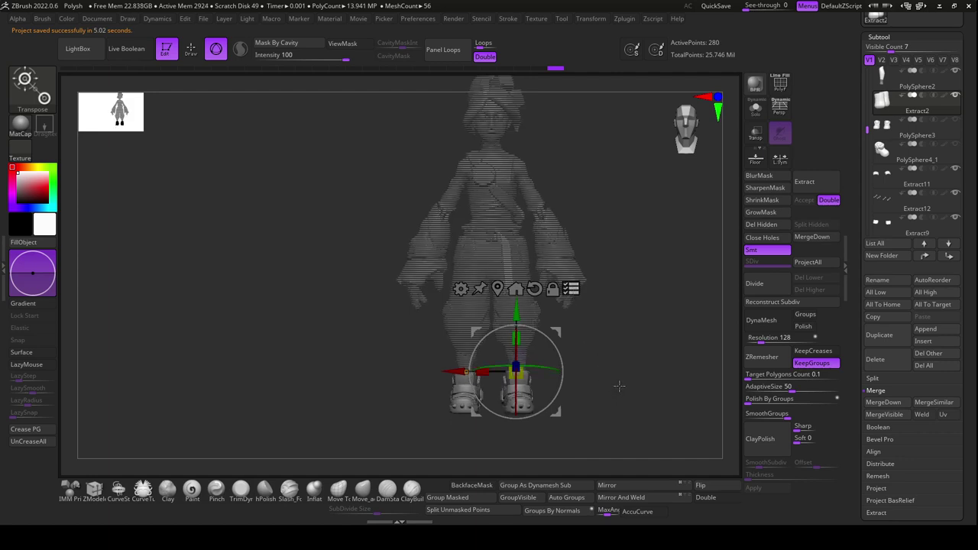
ctrl+right_drag(619, 393, 629, 416)
drag(509, 270, 512, 291)
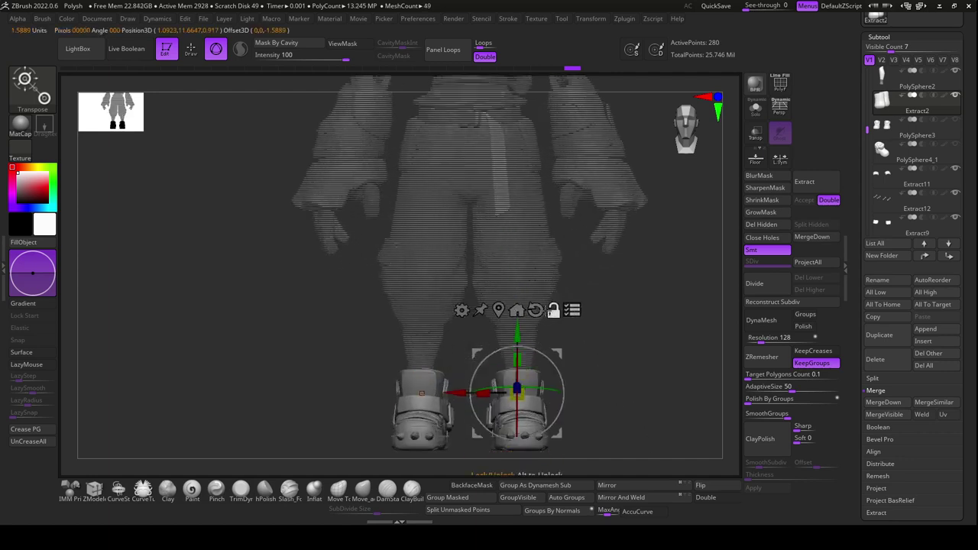
mouse_move(535, 403)
shift+mouse_down()
mouse_move(622, 398)
mouse_move(559, 393)
shift+mouse_up()
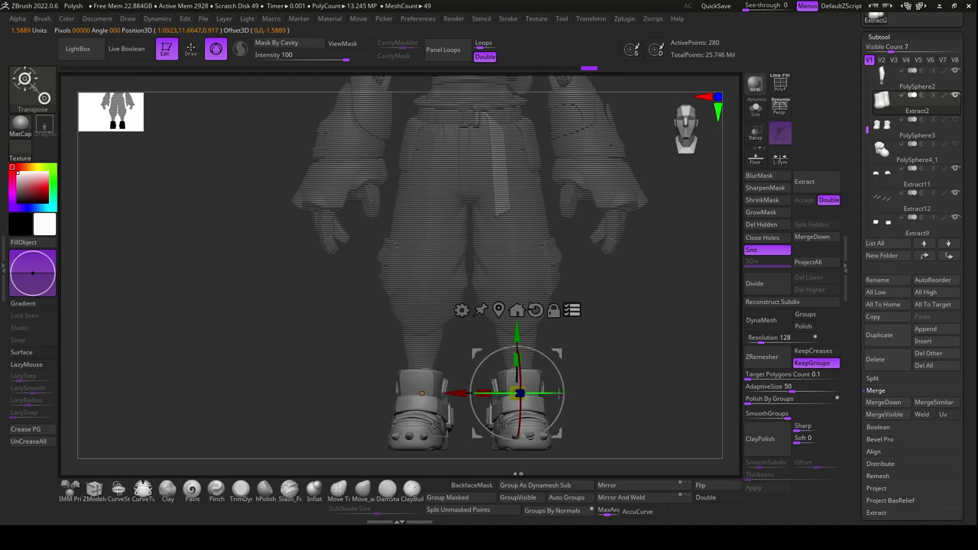
shift+drag(651, 409, 600, 411)
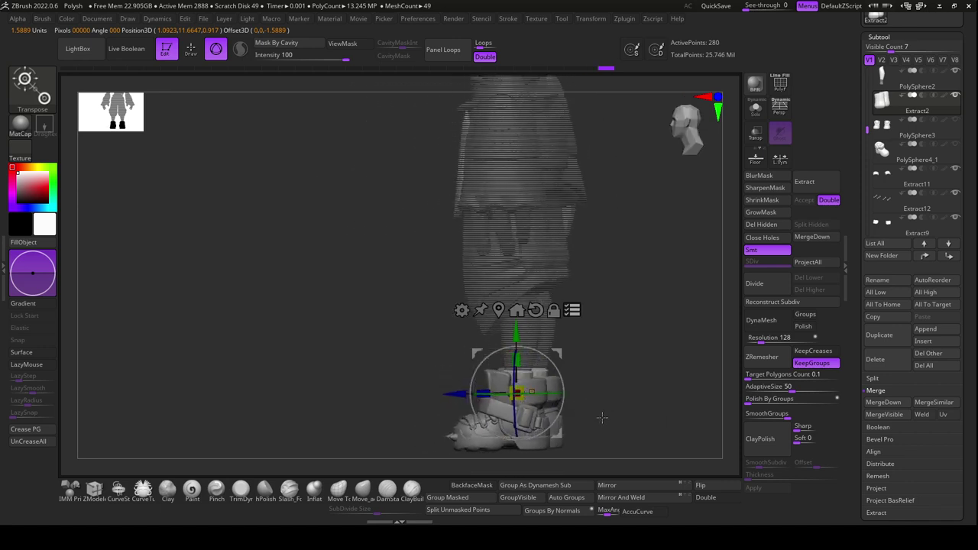
drag(454, 393, 627, 427)
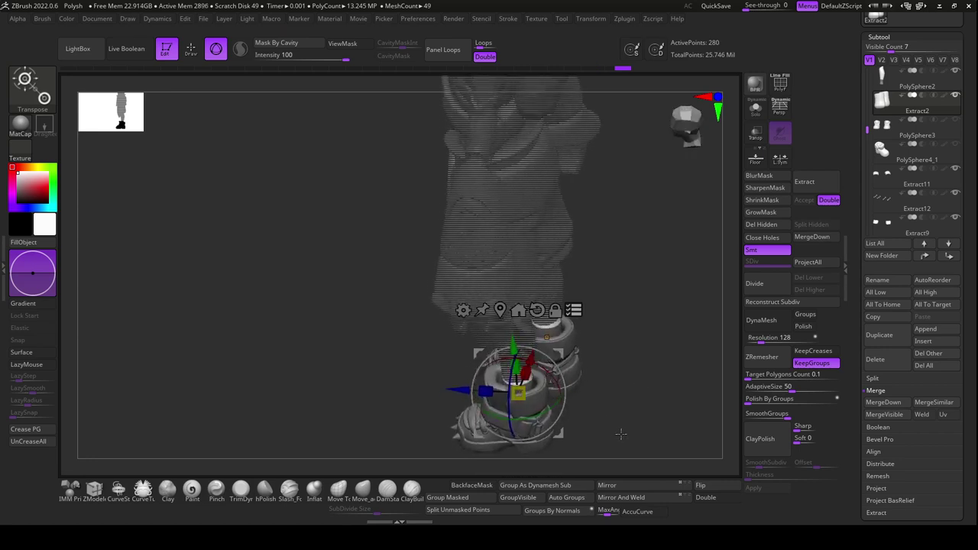
key(q)
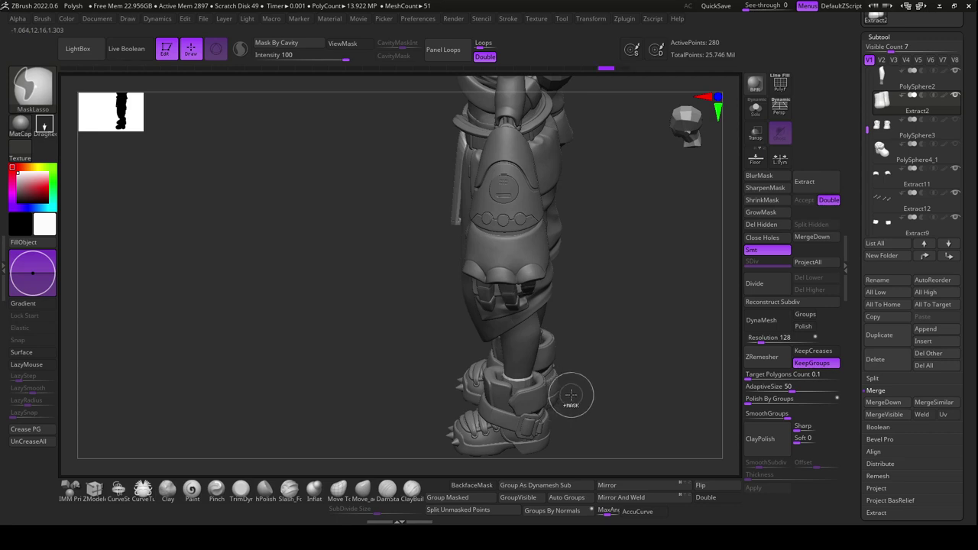
Remove the leftover mask from the boot with a Ctrl-drag on empty canvas
key(ctrl)
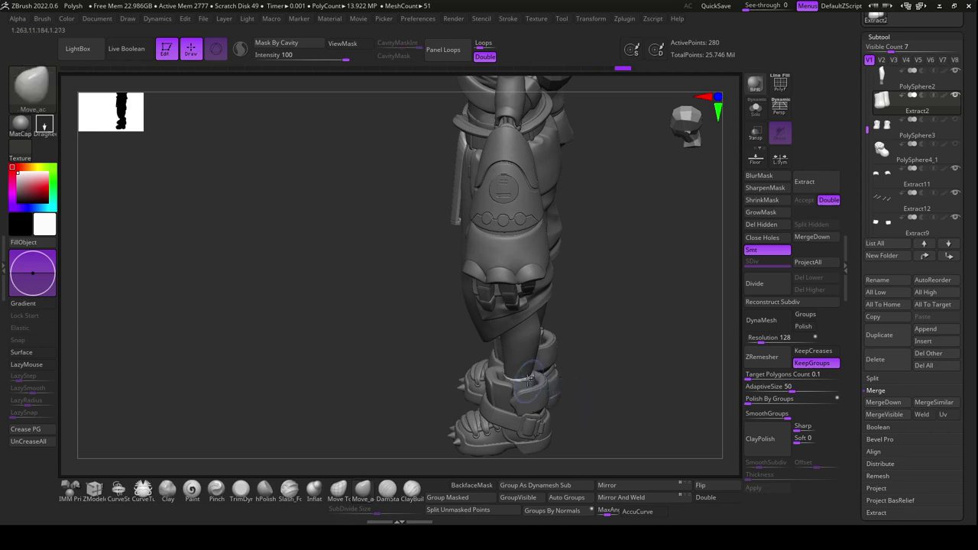
key(w)
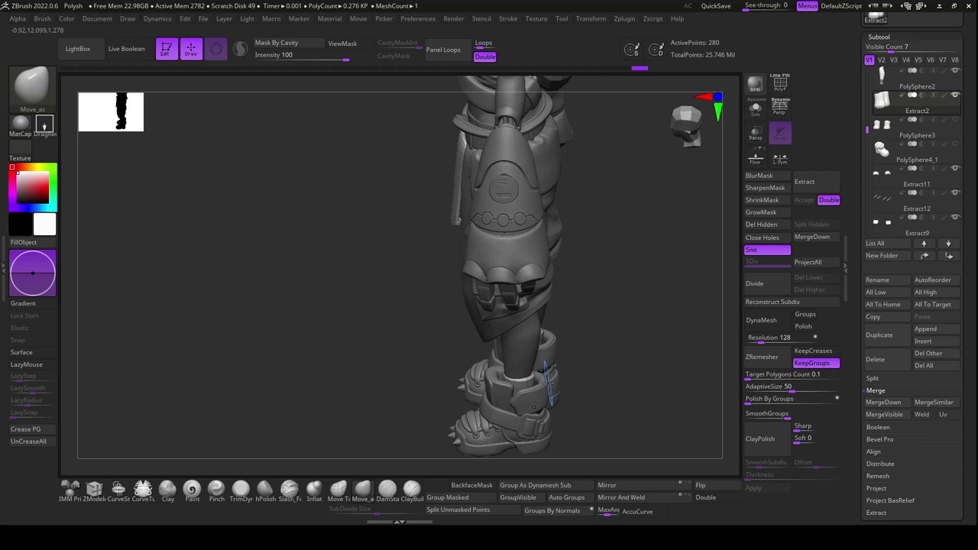
key(ctrl)
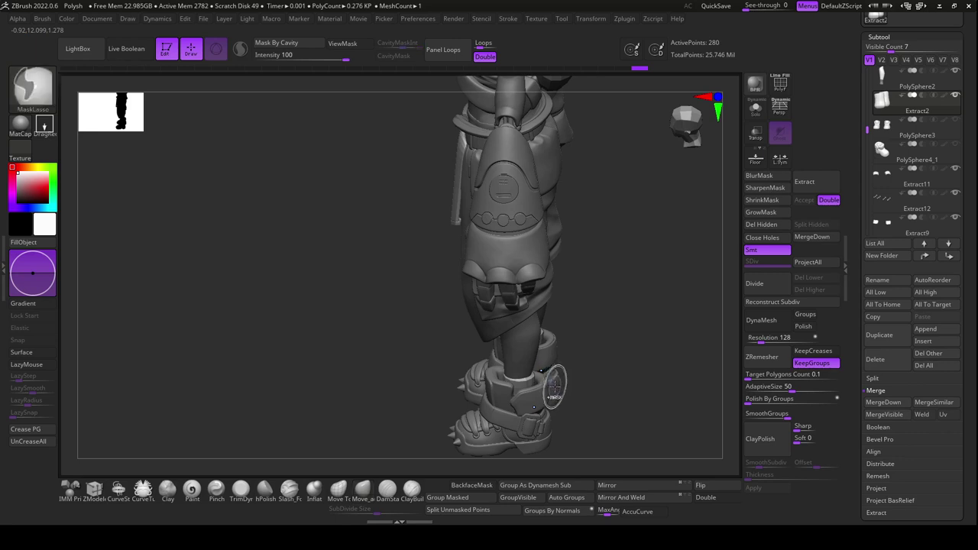
key(ctrl+shift)
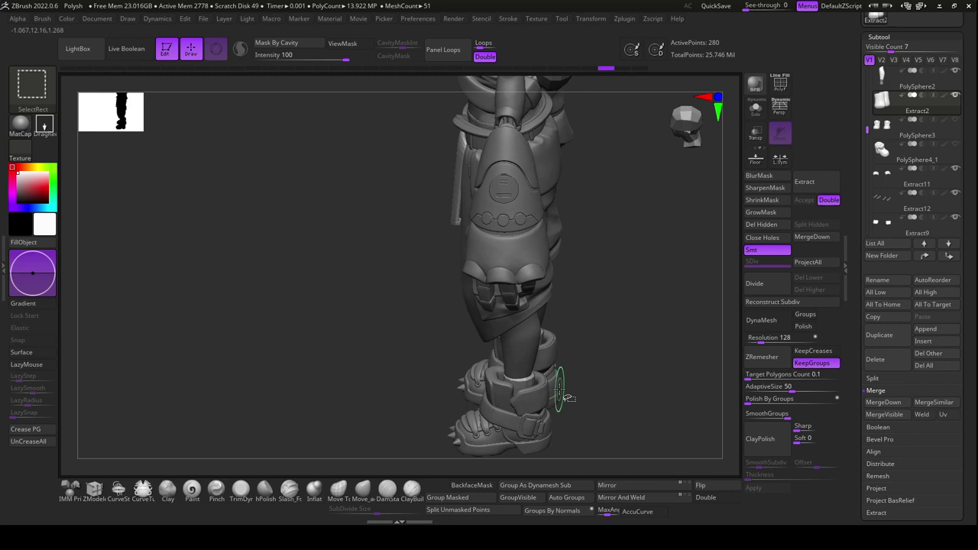
key(ctrl)
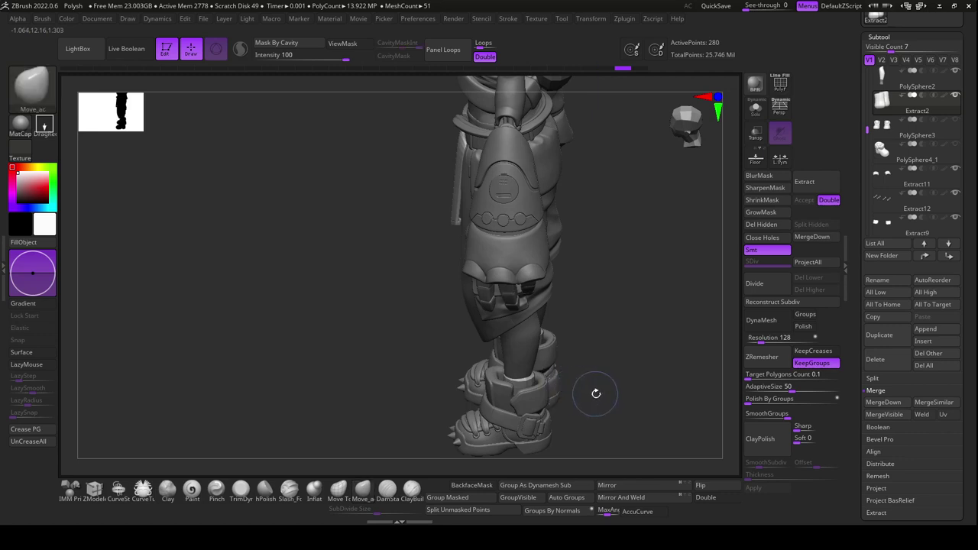
mouse_move(597, 393)
ctrl+mouse_down()
mouse_move(621, 428)
mouse_move(626, 411)
mouse_move(590, 400)
mouse_move(644, 396)
mouse_move(634, 408)
mouse_move(583, 395)
mouse_move(608, 408)
ctrl+mouse_up()
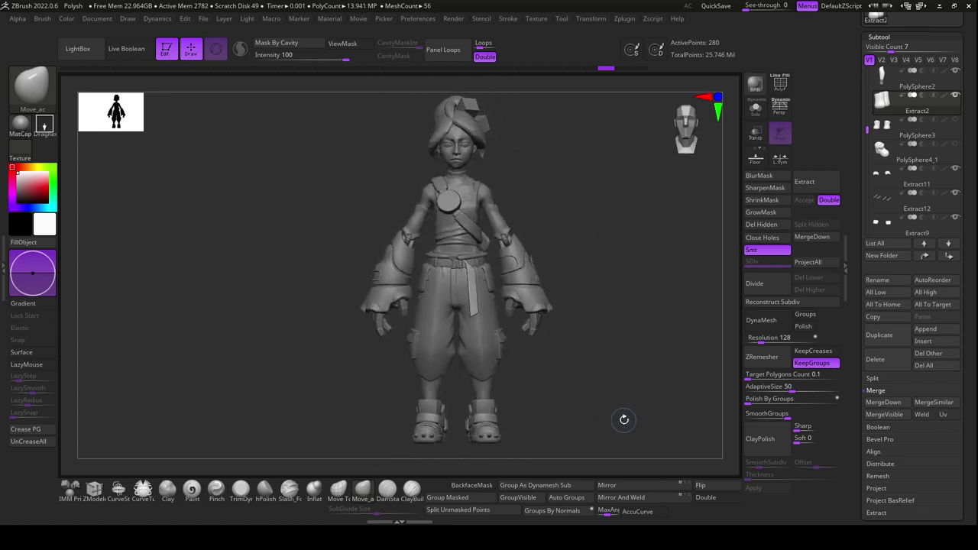